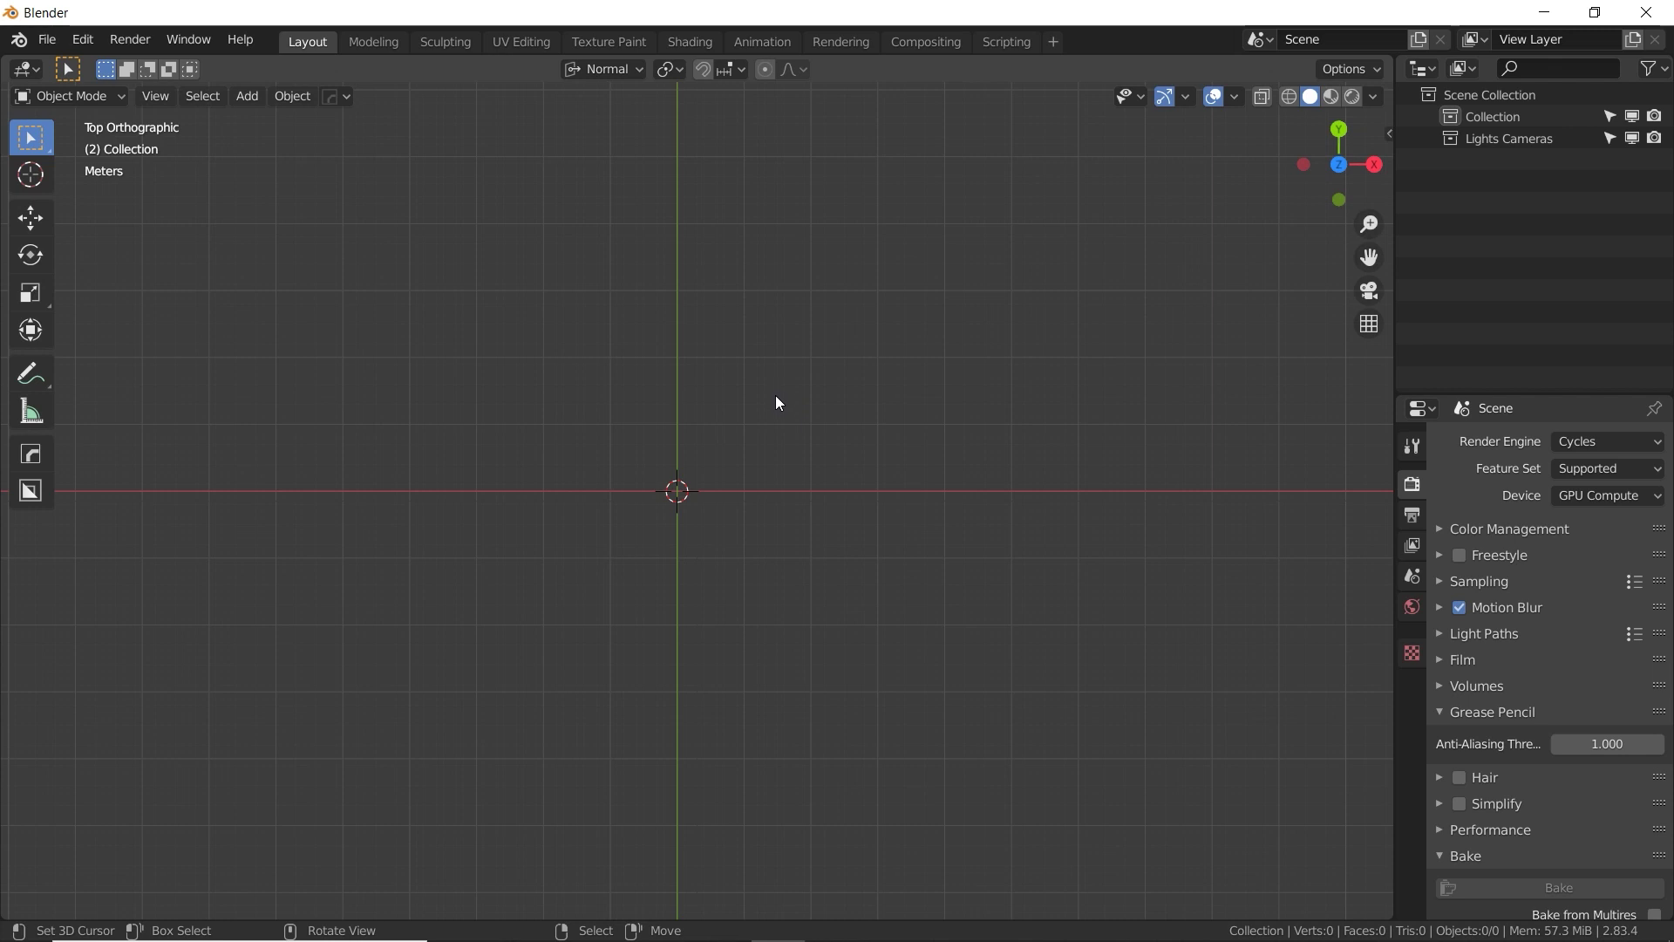
# Add a UV sphere at the world origin and frame it in the viewport.
pyautogui.hotkey('shift', 'a')
pyautogui.moveTo(777, 394)
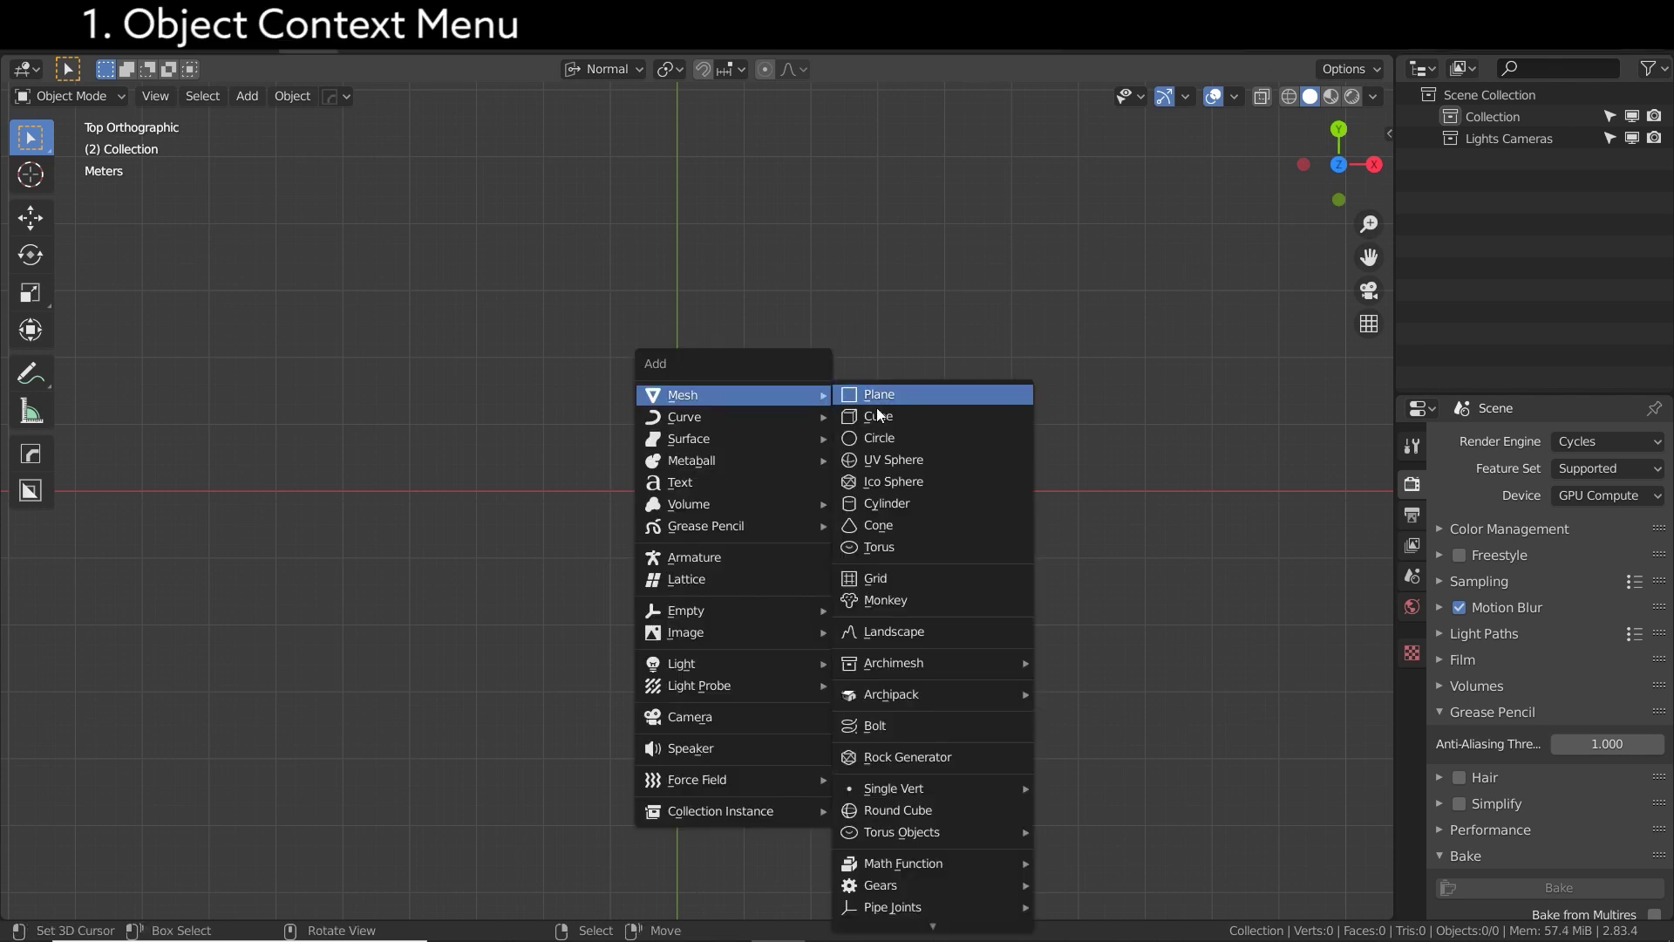
pyautogui.click(898, 461)
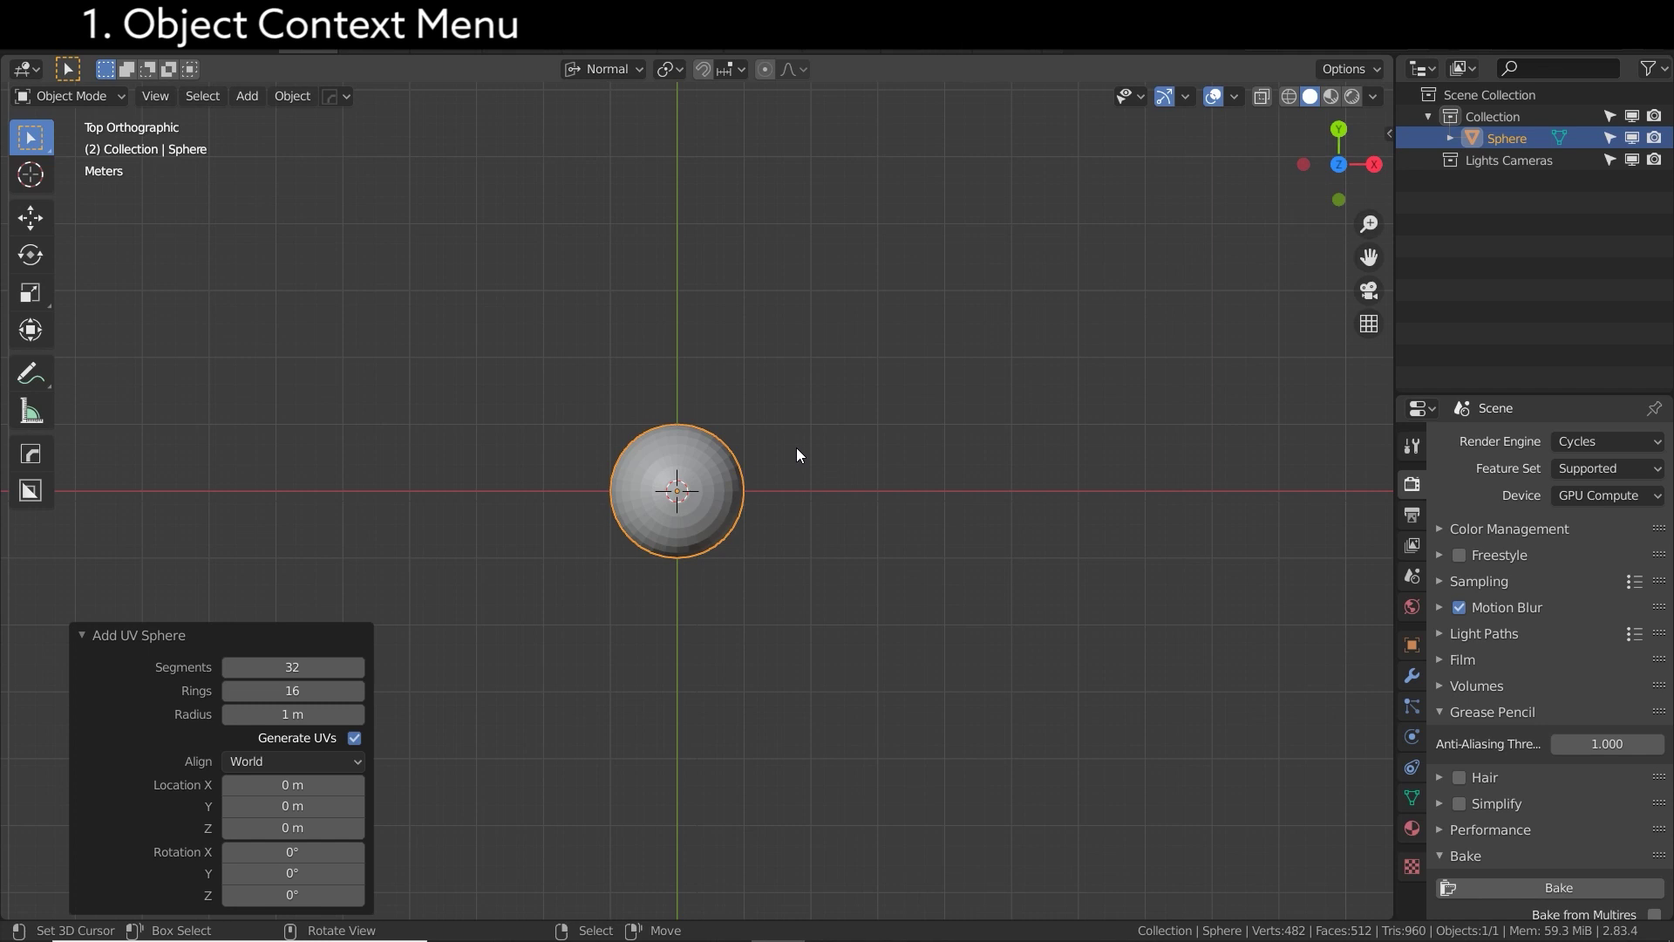
pyautogui.press('KP_Decimal')
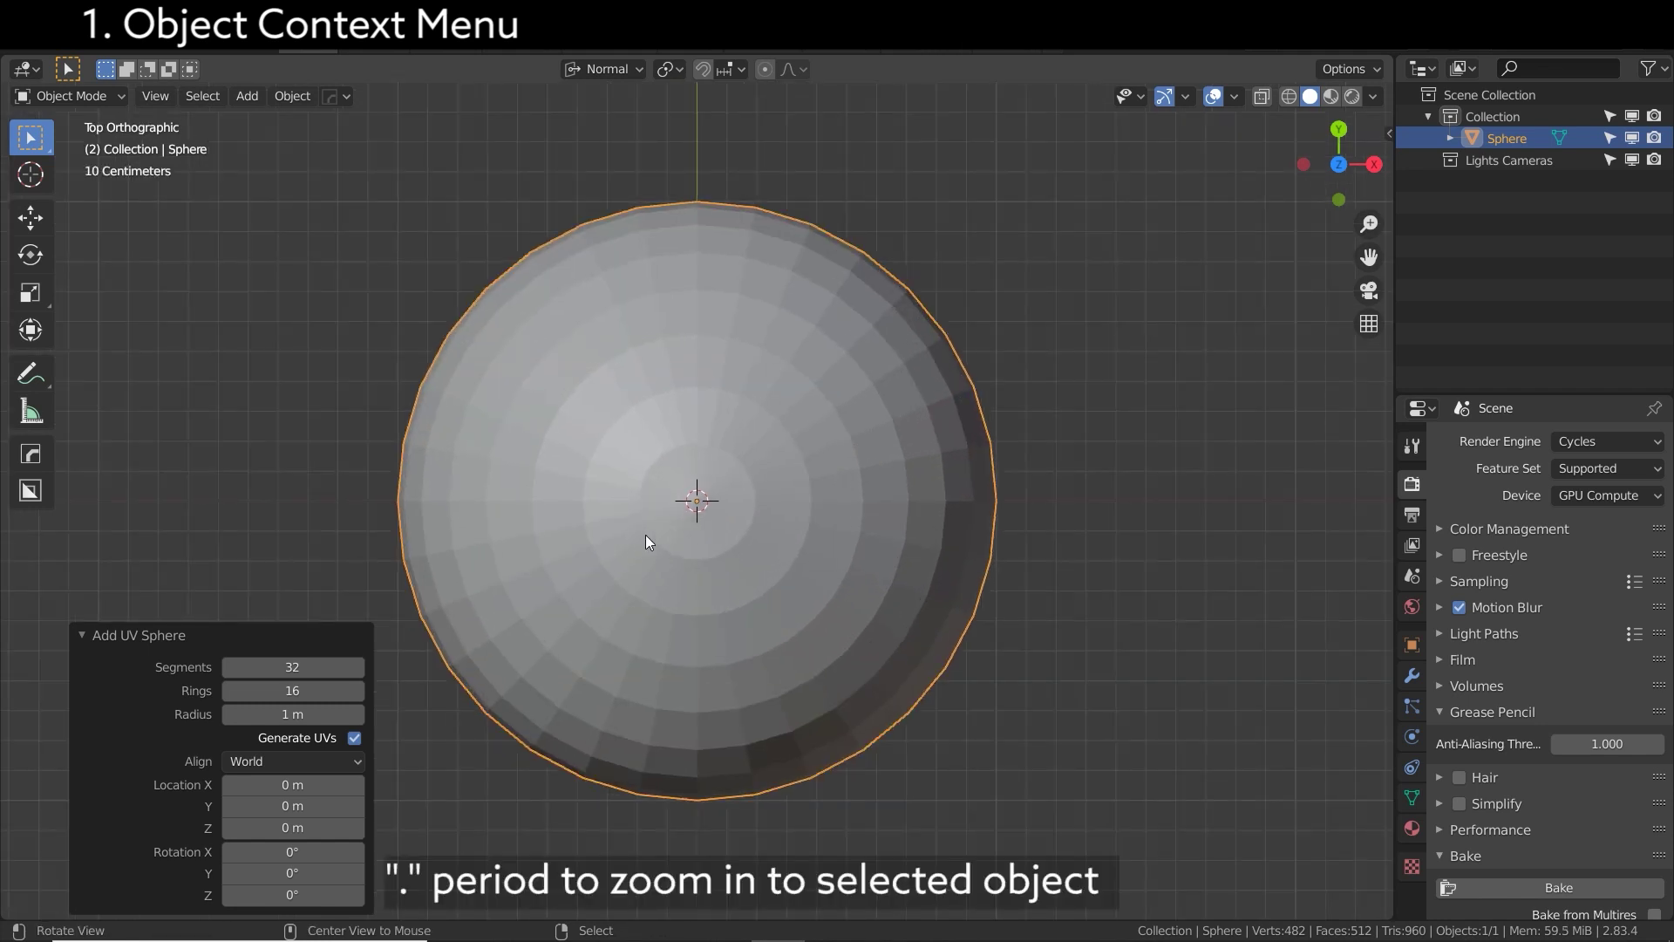
# Apply smooth shading to the sphere.
pyautogui.moveTo(645, 535); pyautogui.dragTo(616, 405, button='middle')
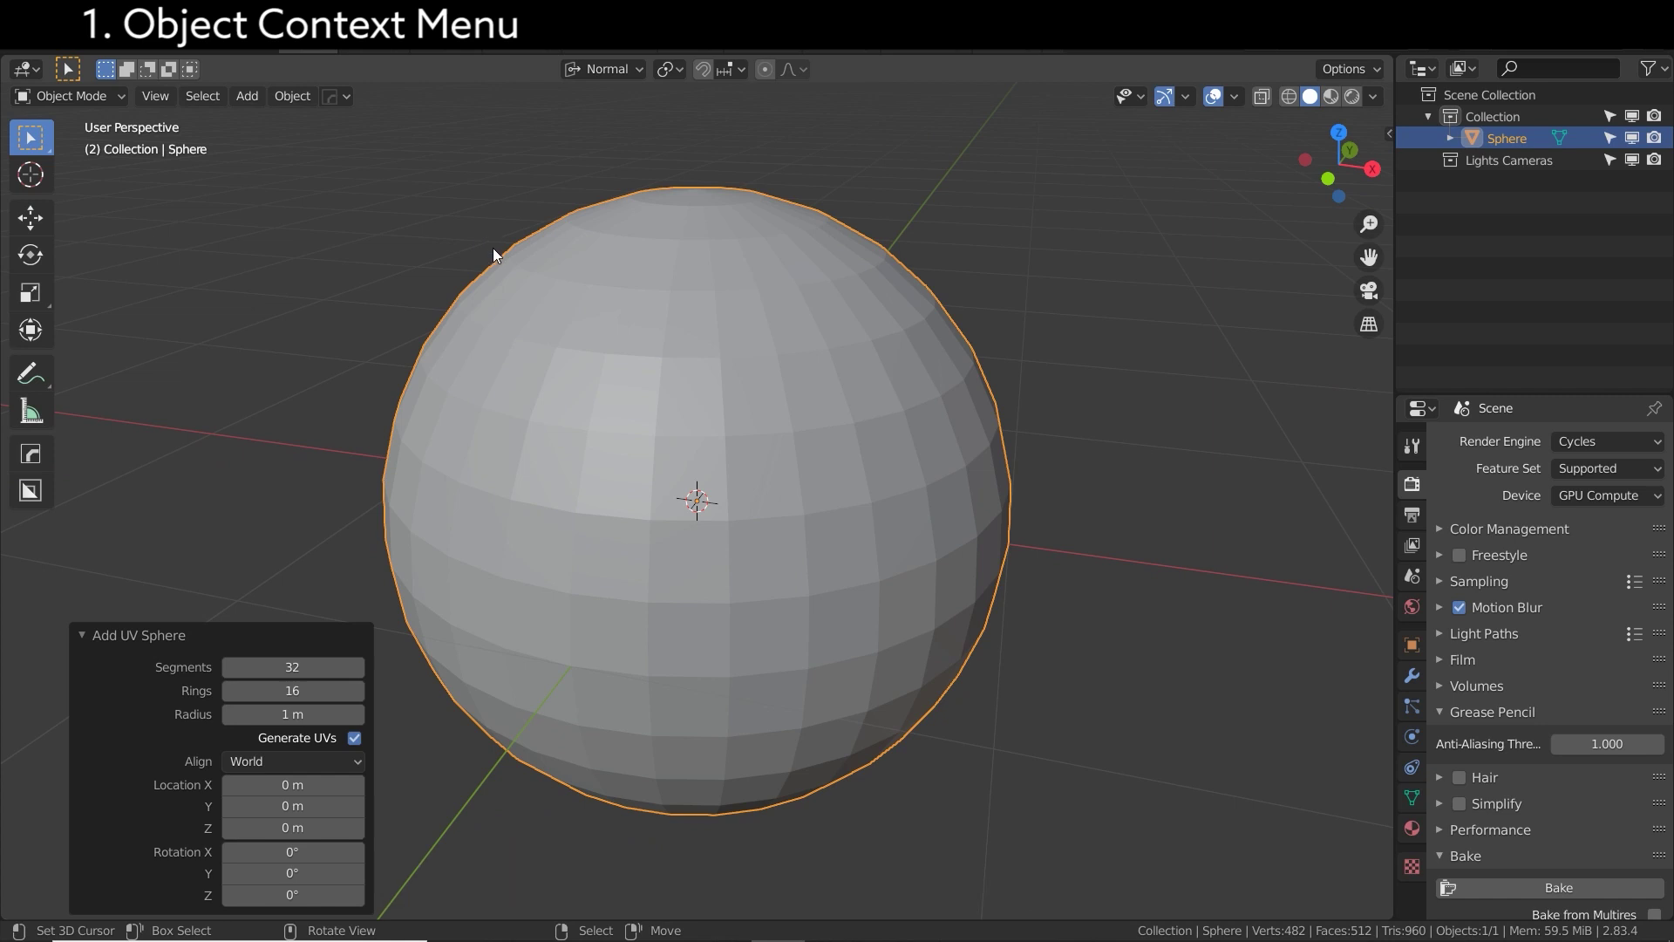
pyautogui.press('w')
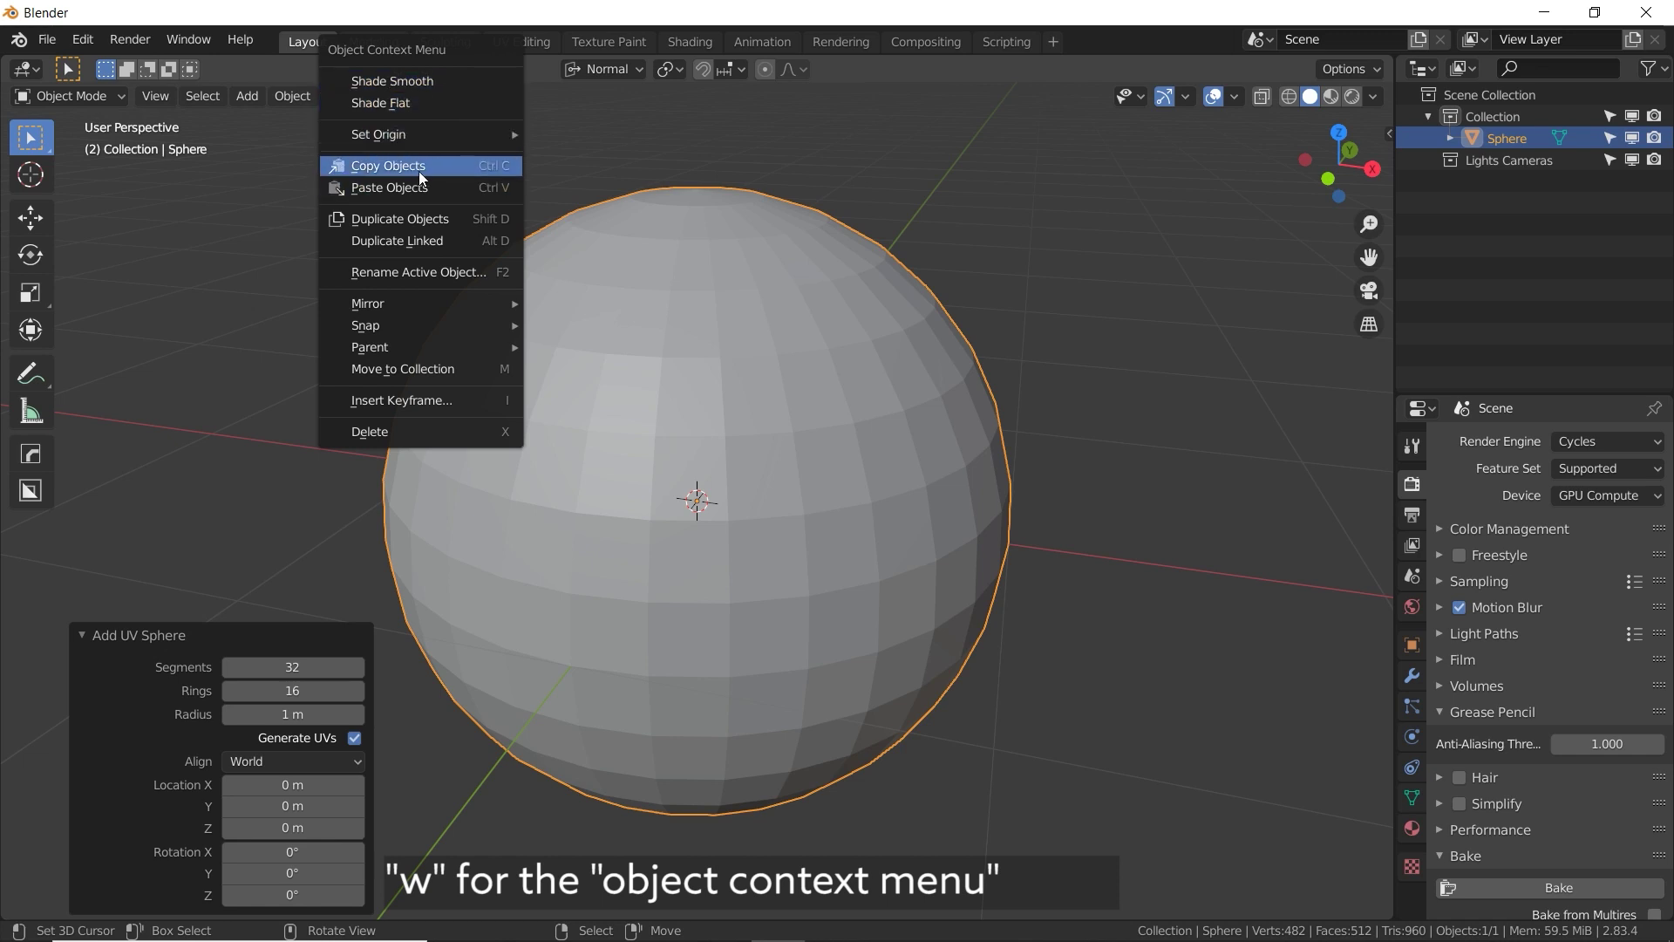
pyautogui.click(437, 81)
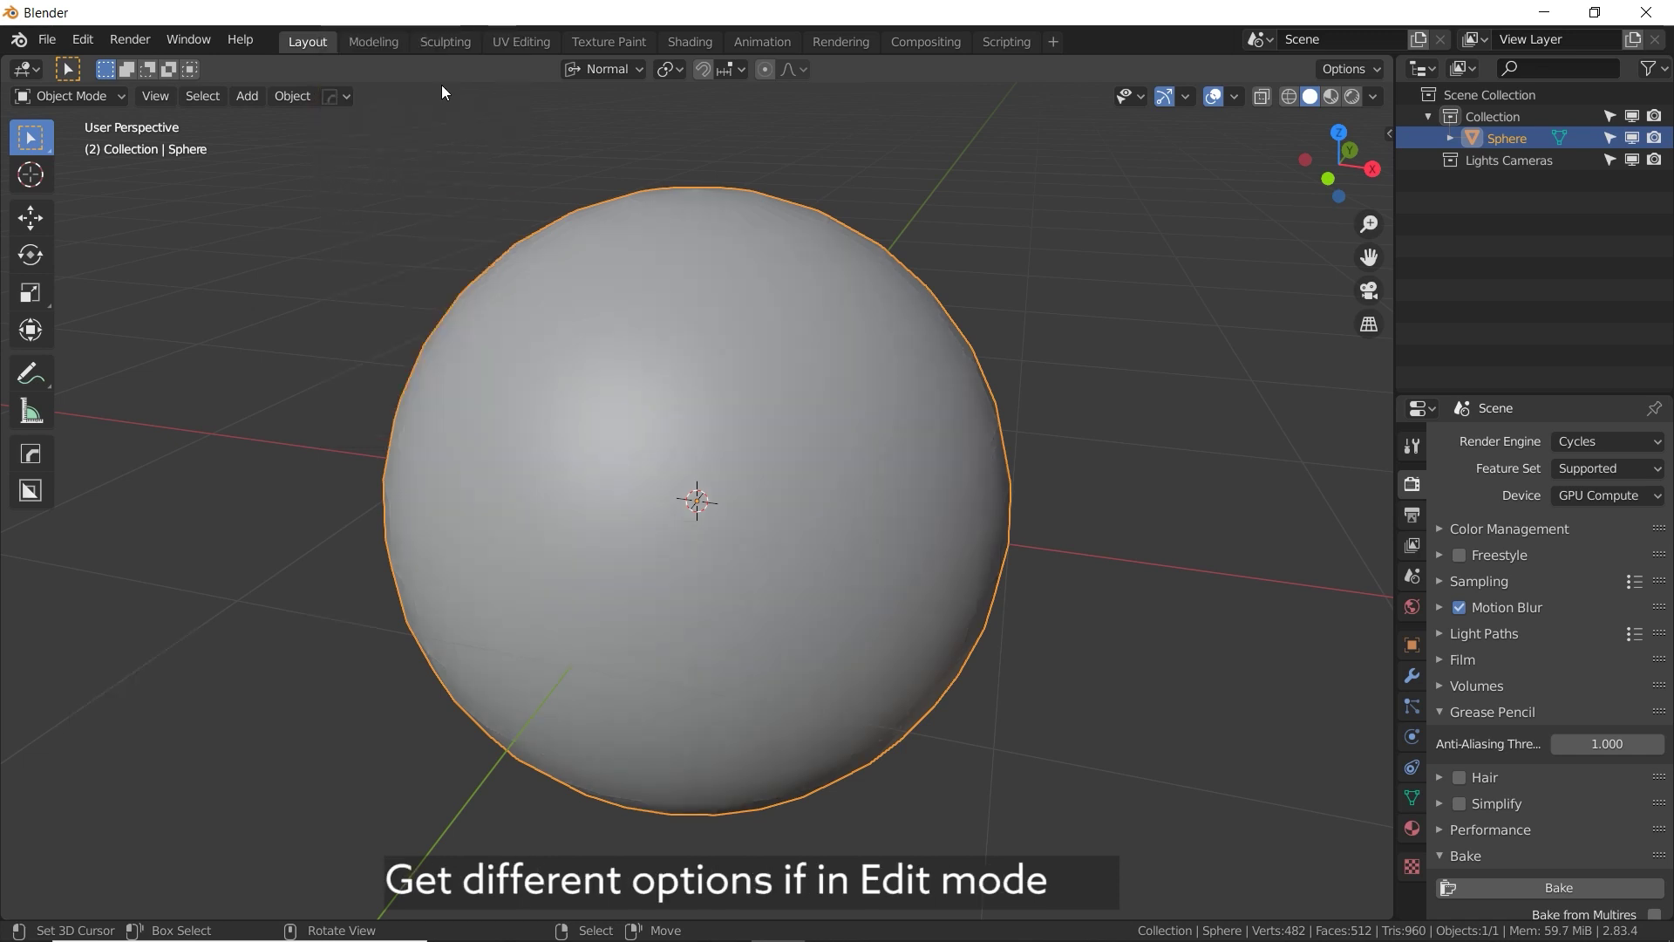
# Move the sphere's whole mesh away from its origin point in Edit Mode, then return to Object Mode.
pyautogui.press('w')
pyautogui.moveTo(453, 241)
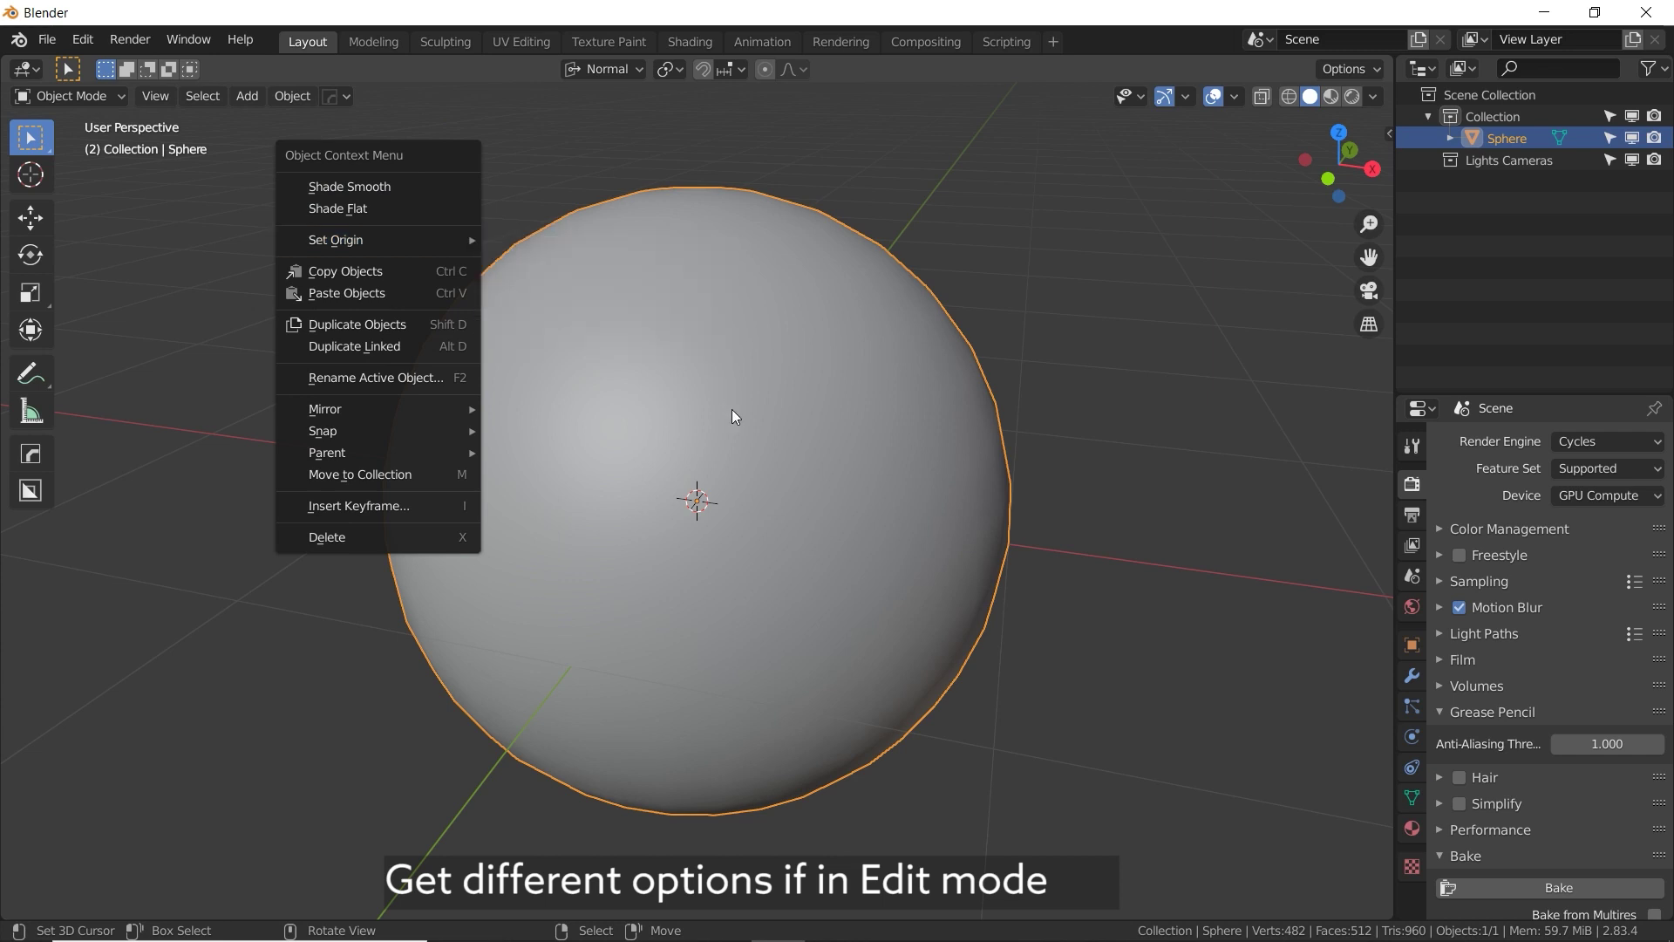
pyautogui.press('Tab')
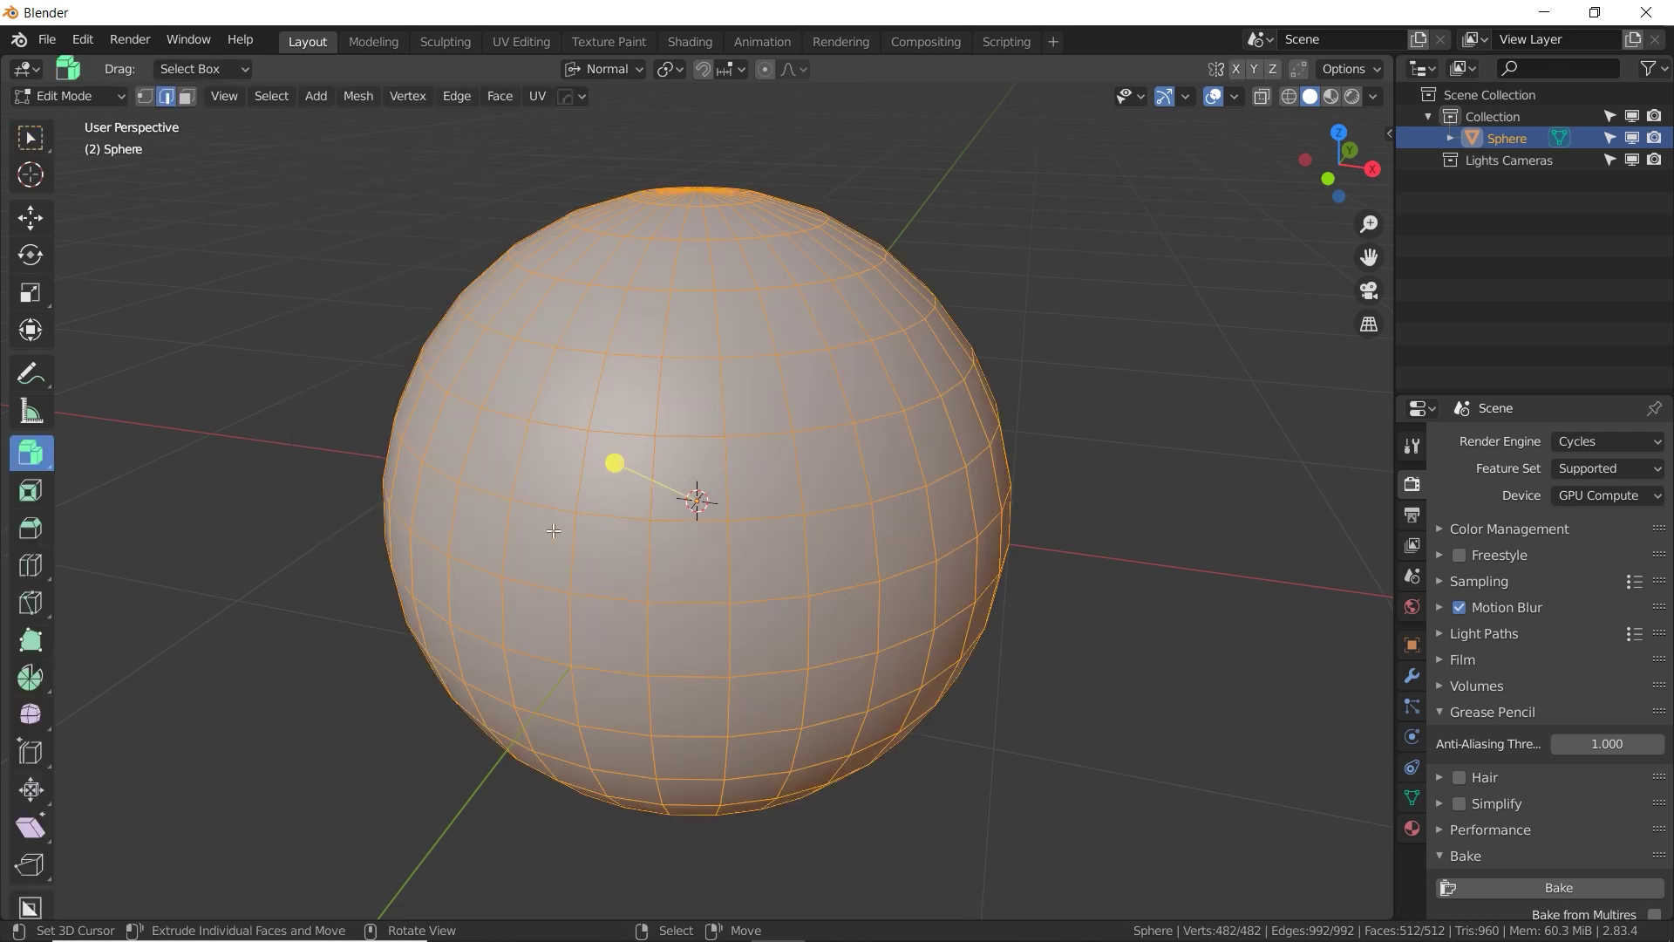
pyautogui.press('g')
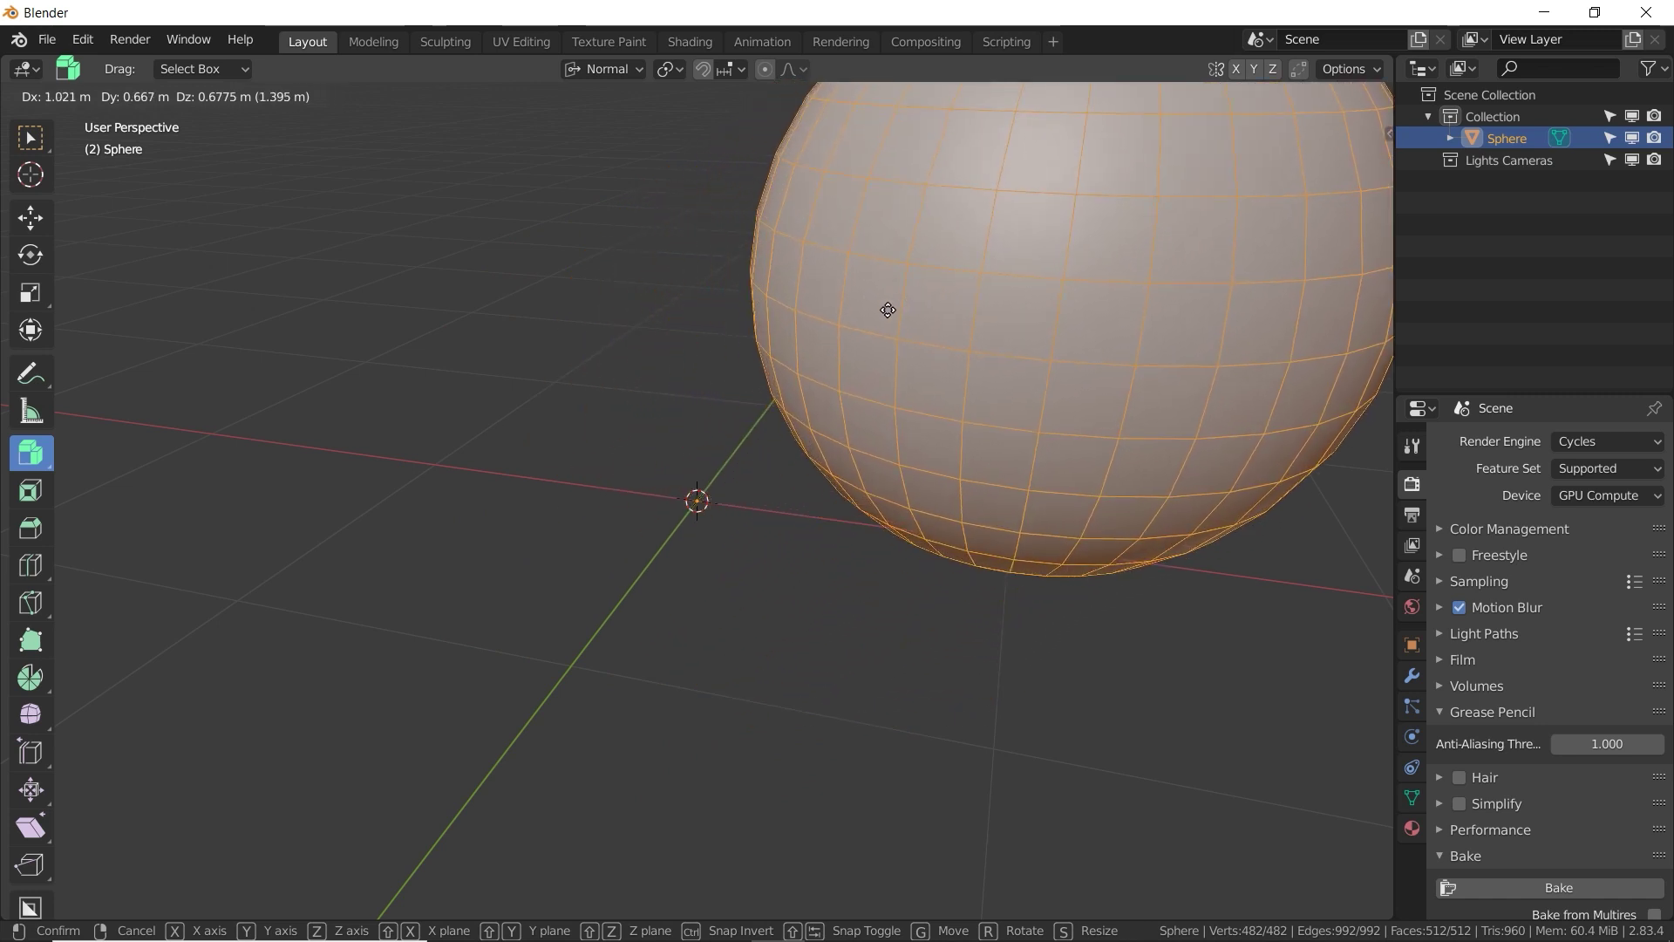
pyautogui.click(928, 255)
pyautogui.moveTo(935, 250); pyautogui.dragTo(697, 529, button='middle')
pyautogui.press('Tab')
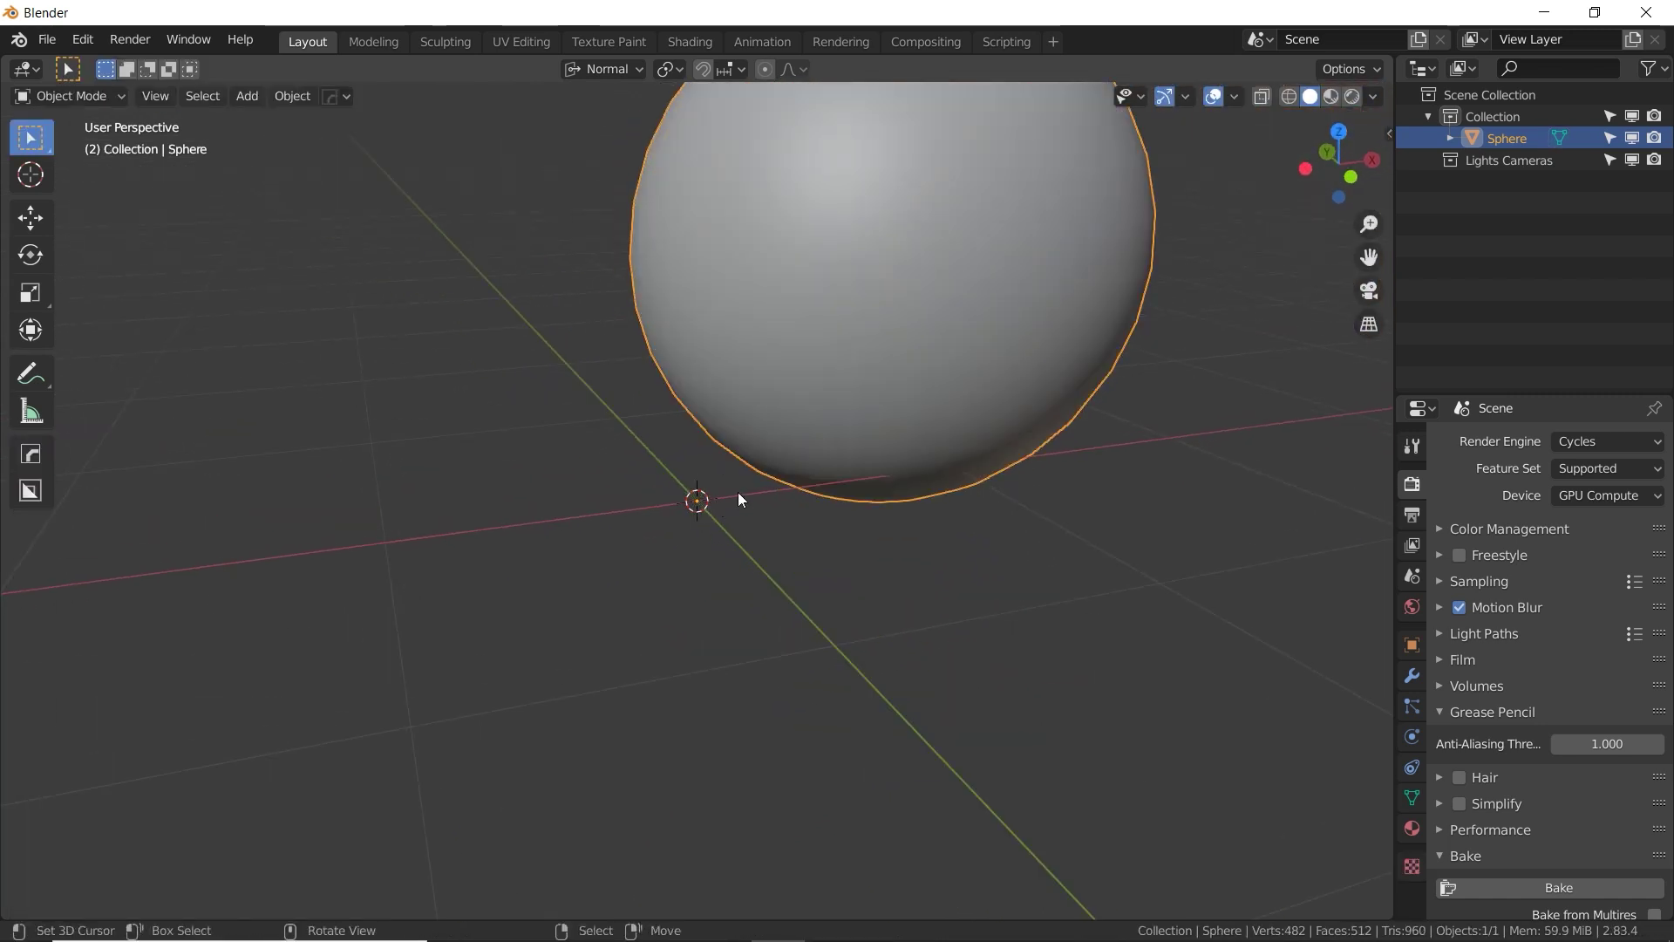
# Move the sphere object freely by about -0.78 m in X, 0.36 m in Y and 0.19 m in Z.
pyautogui.press('g')
pyautogui.click(542, 404)
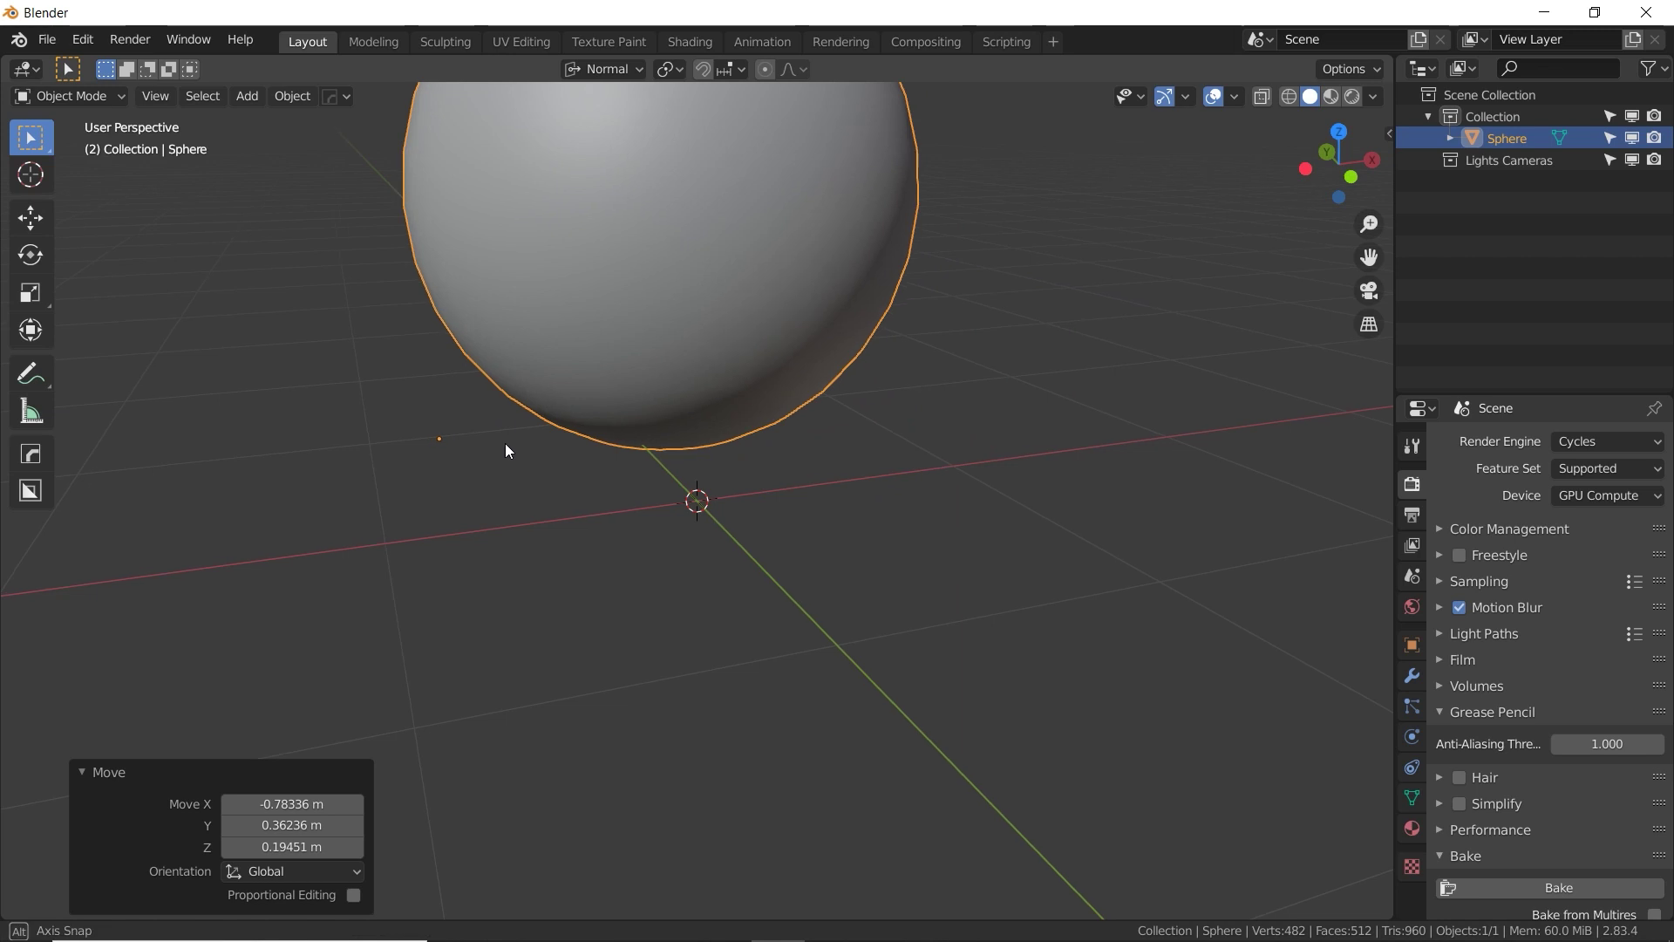
pyautogui.moveTo(505, 443); pyautogui.dragTo(724, 406, button='middle')
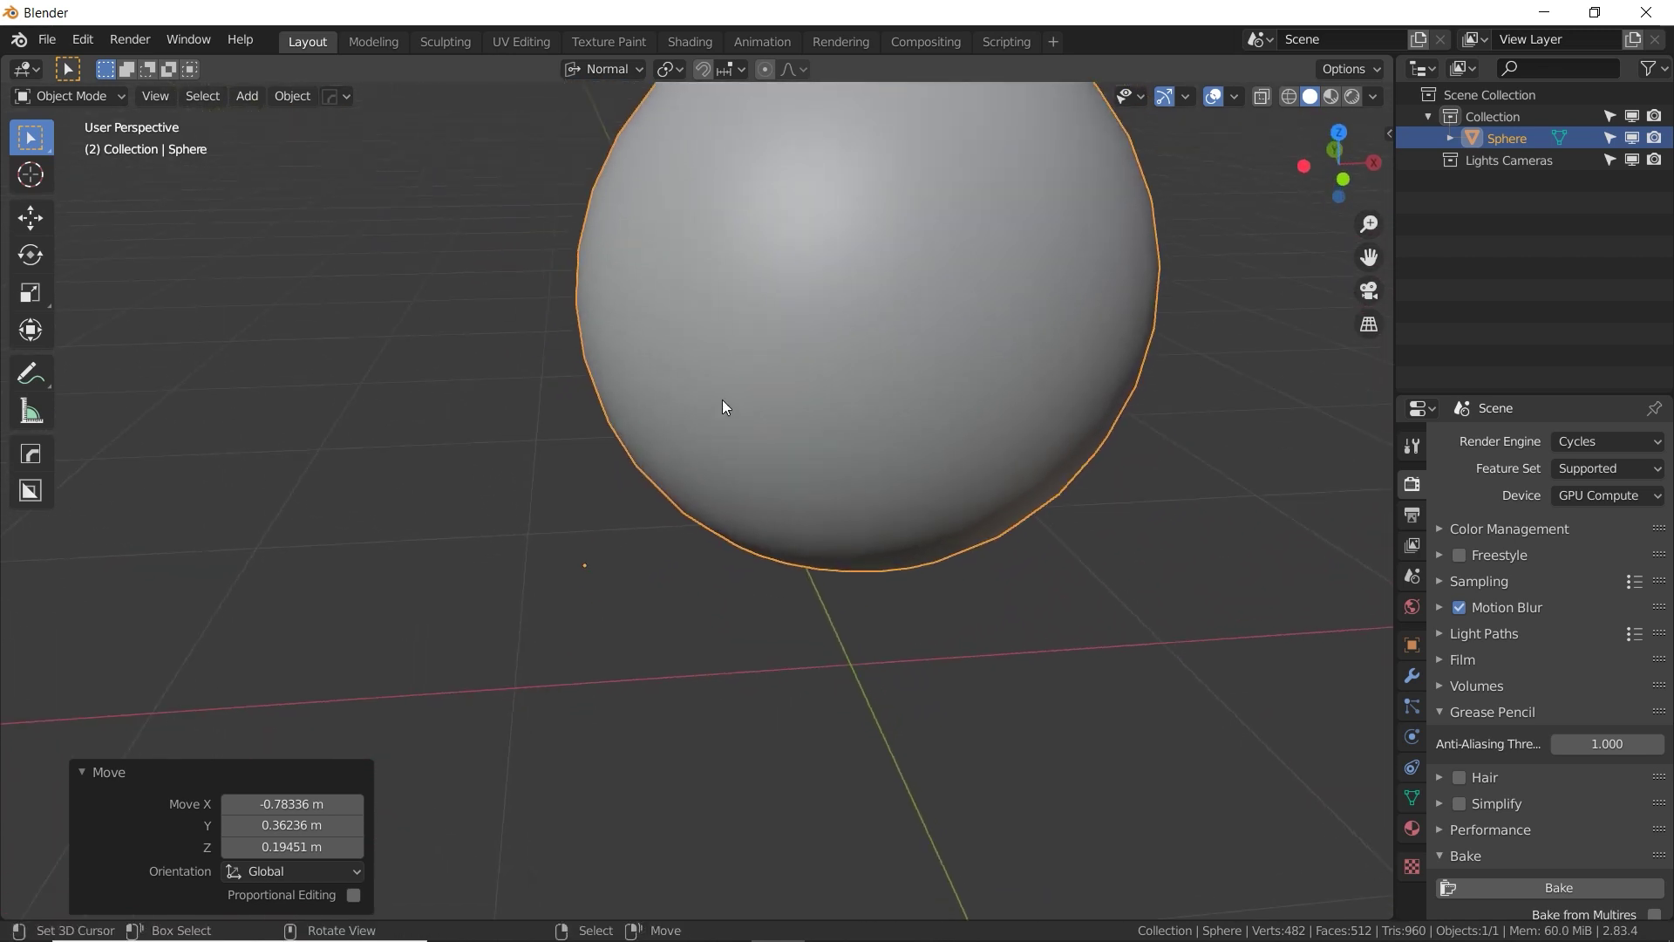
# Set the sphere's origin with Origin to Geometry.
pyautogui.rightClick(779, 330)
pyautogui.moveTo(755, 376)
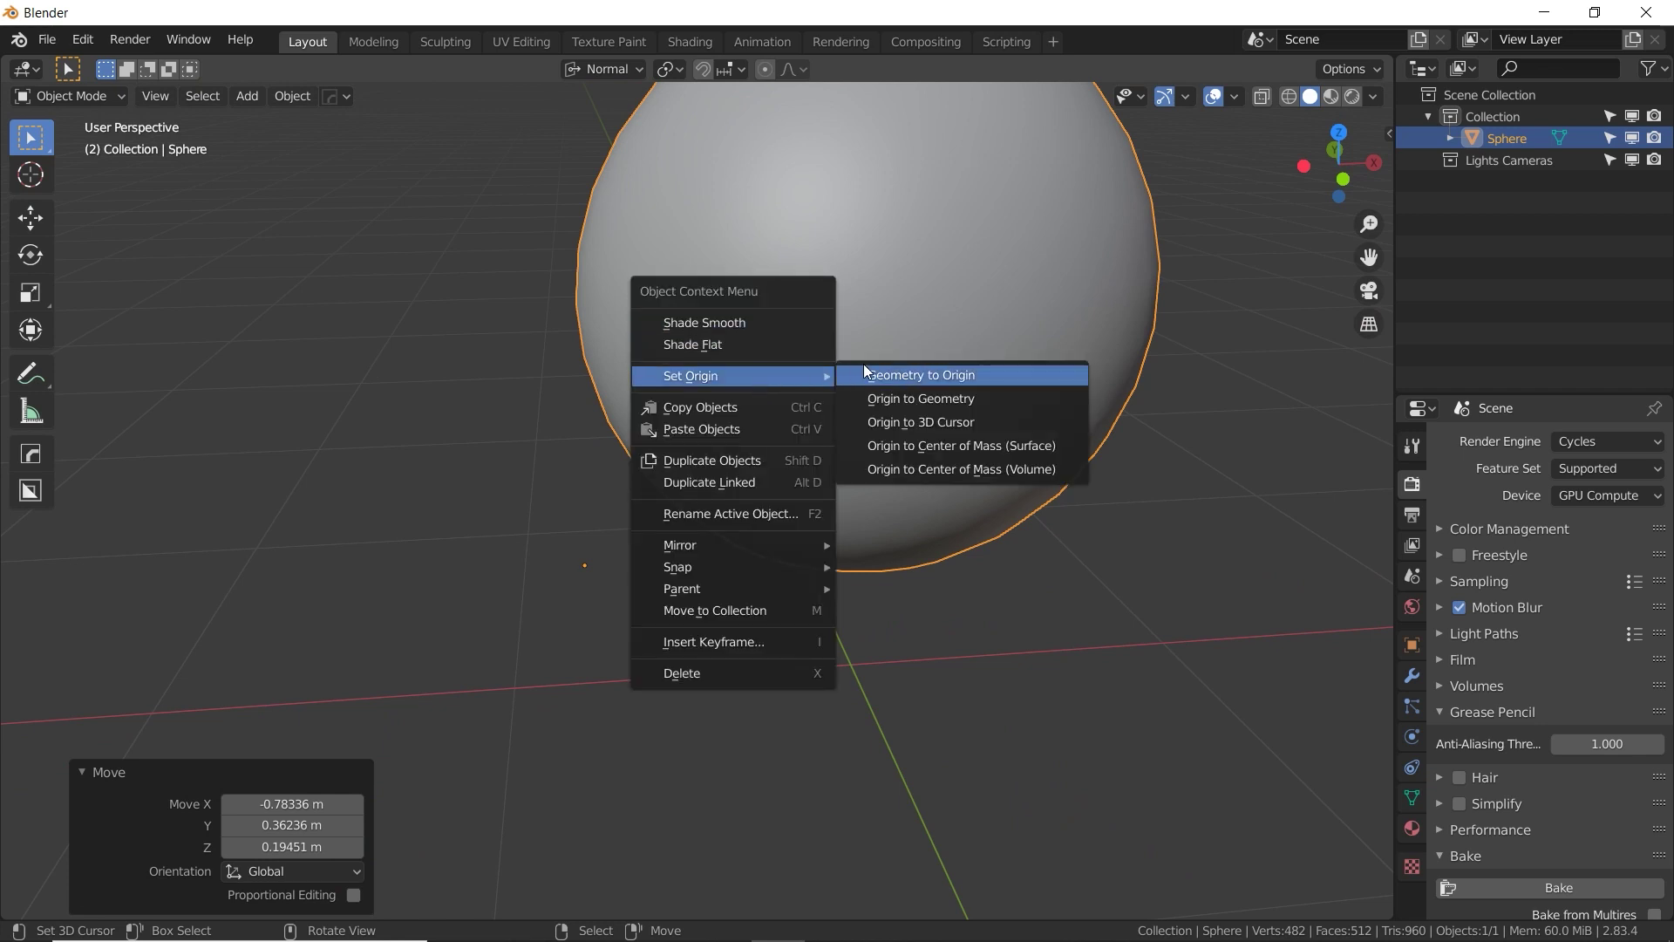
pyautogui.click(952, 398)
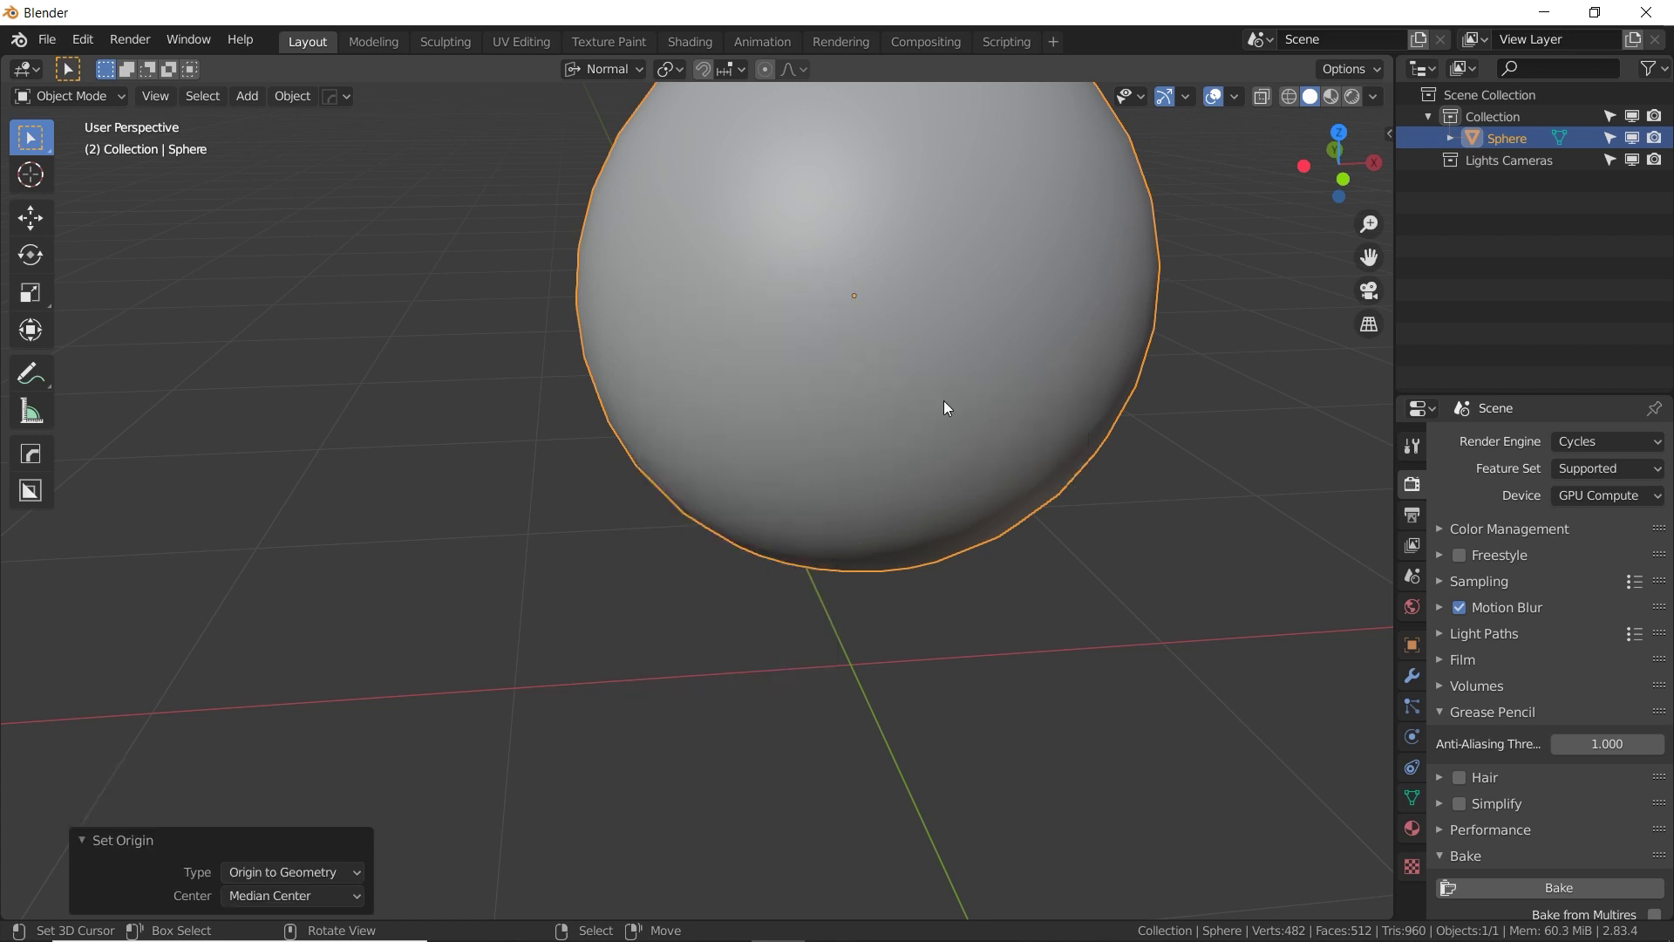
pyautogui.moveTo(944, 400); pyautogui.dragTo(672, 440, button='middle')
pyautogui.rightClick(672, 441)
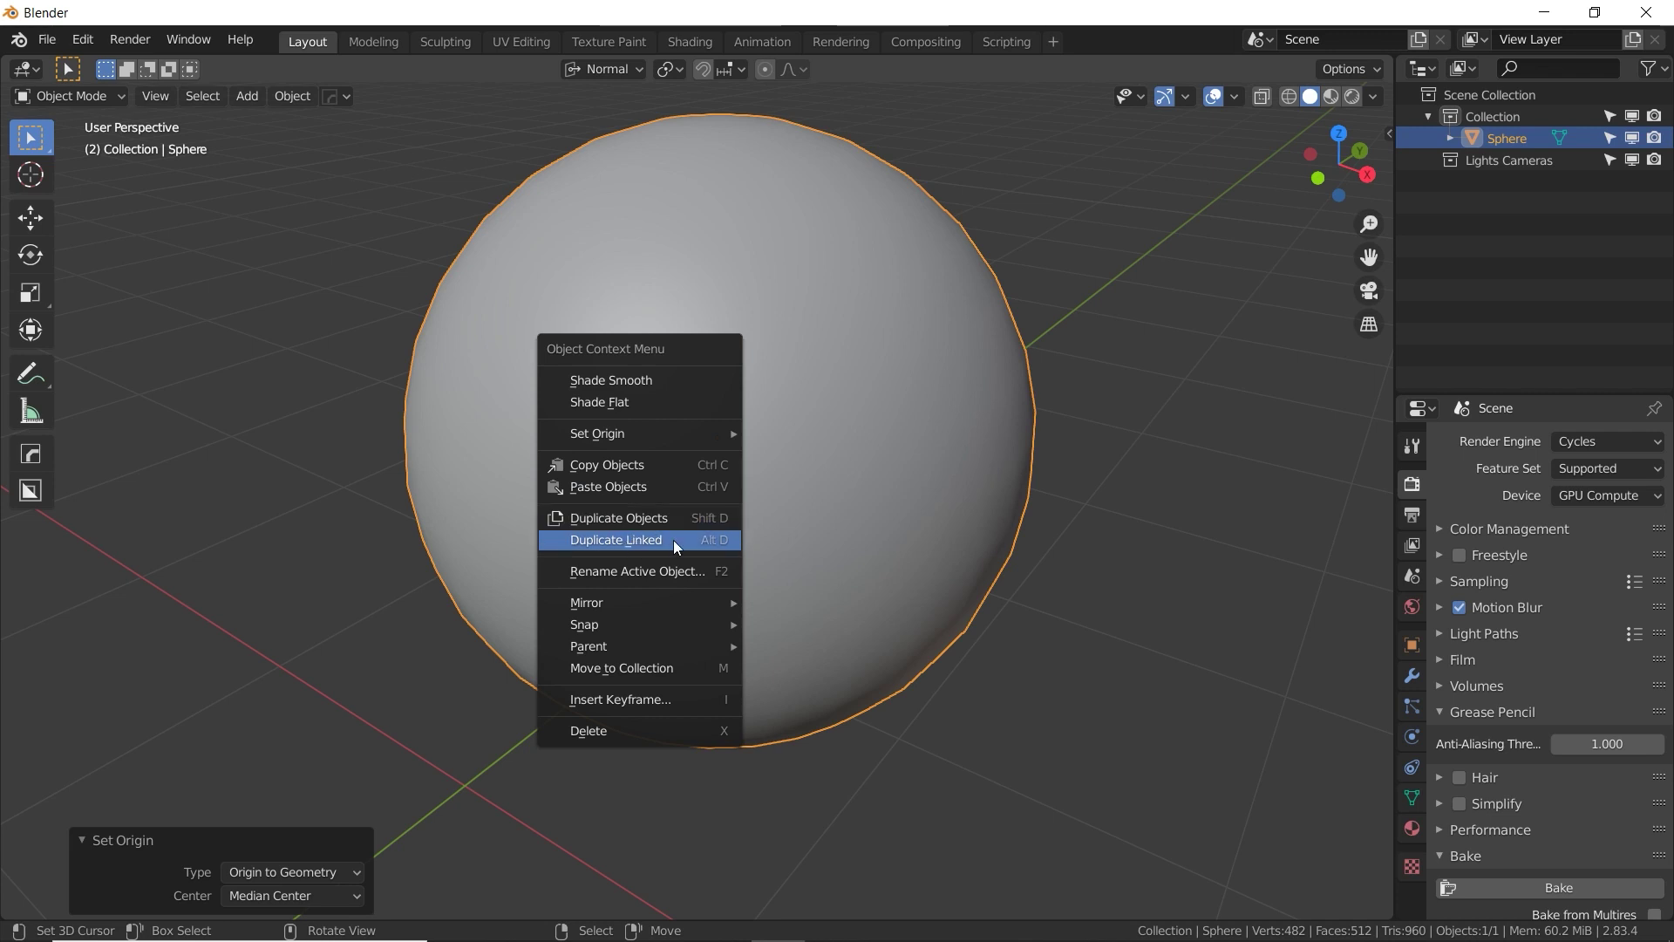
pyautogui.click(614, 573)
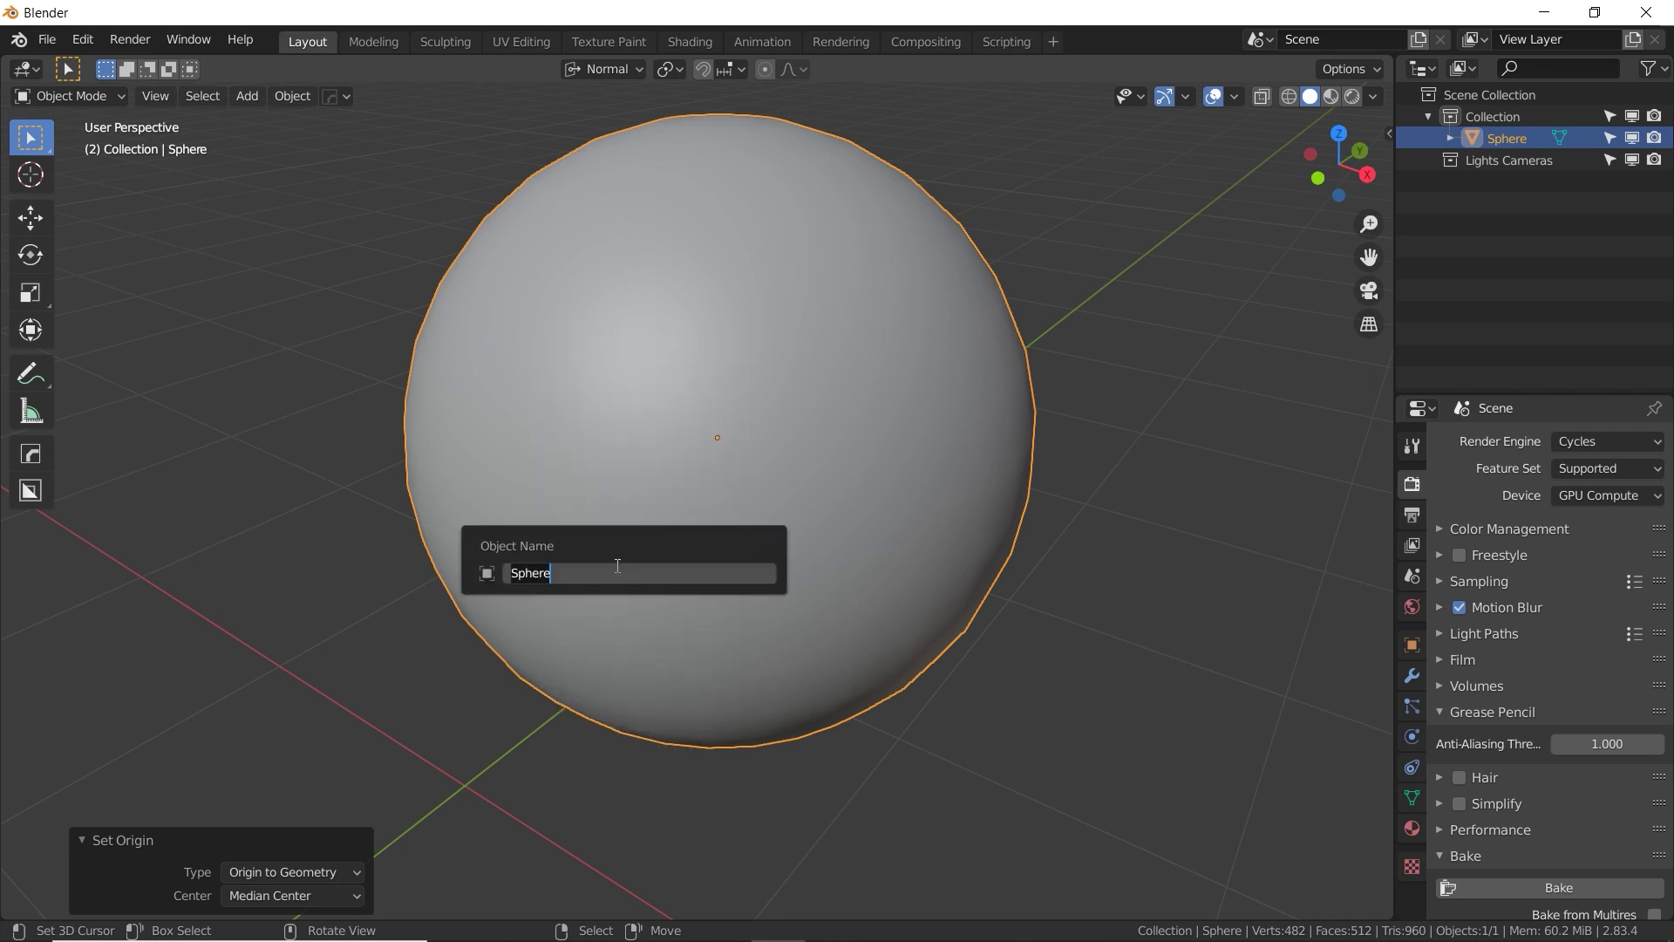
pyautogui.rightClick(623, 504)
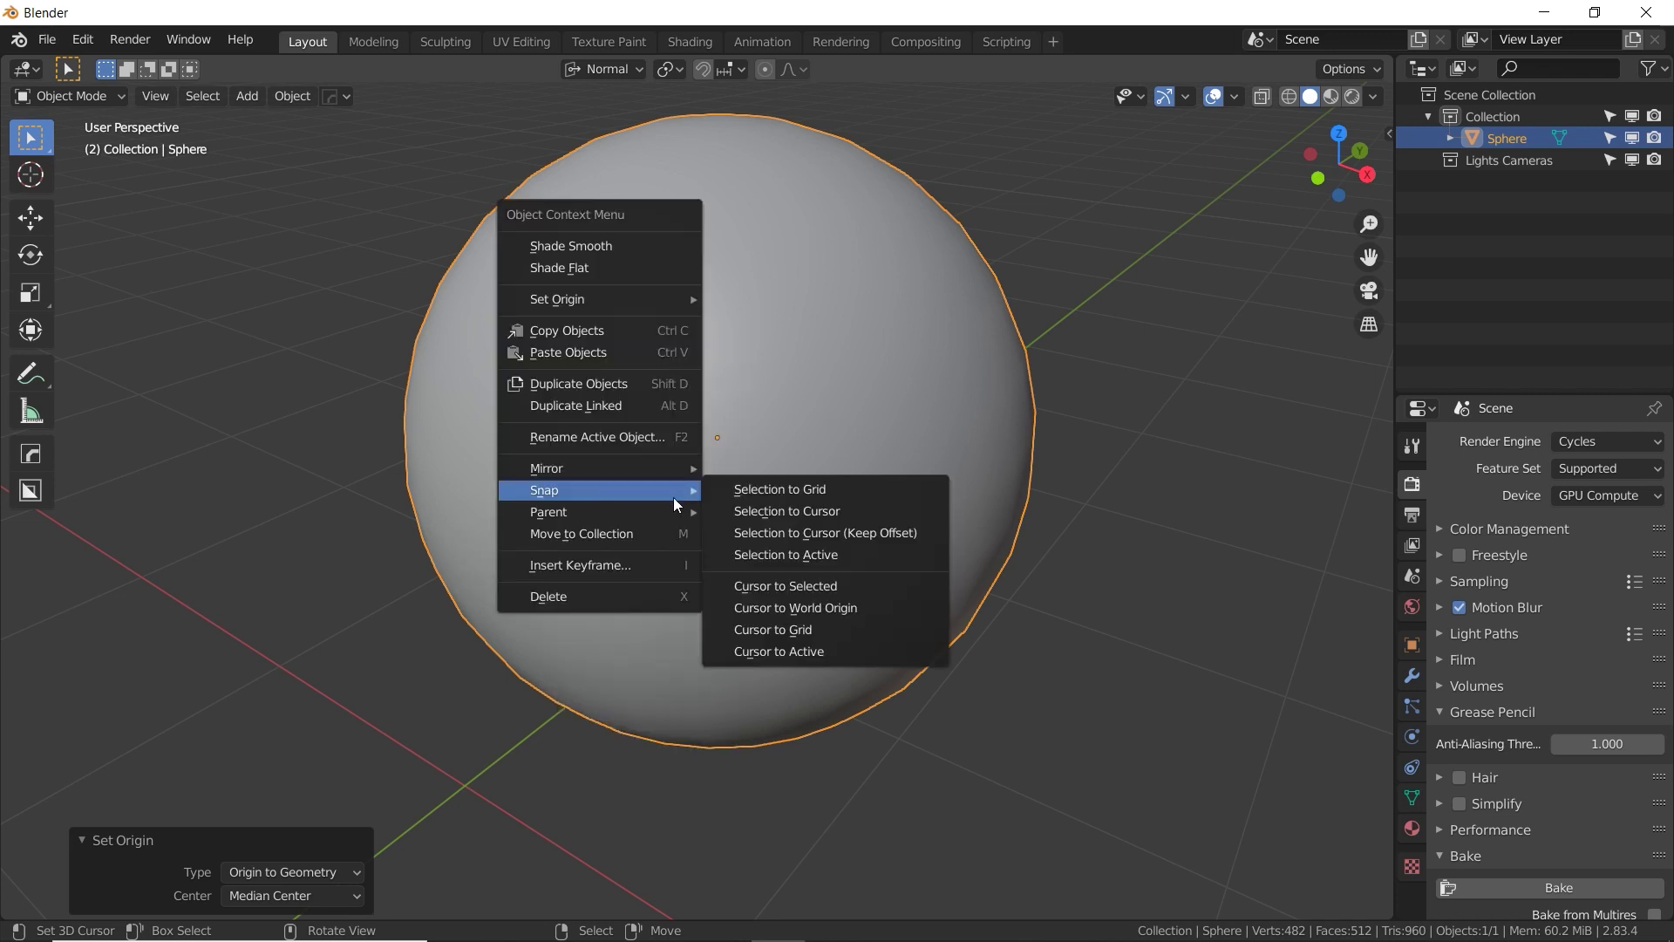
pyautogui.moveTo(660, 518)
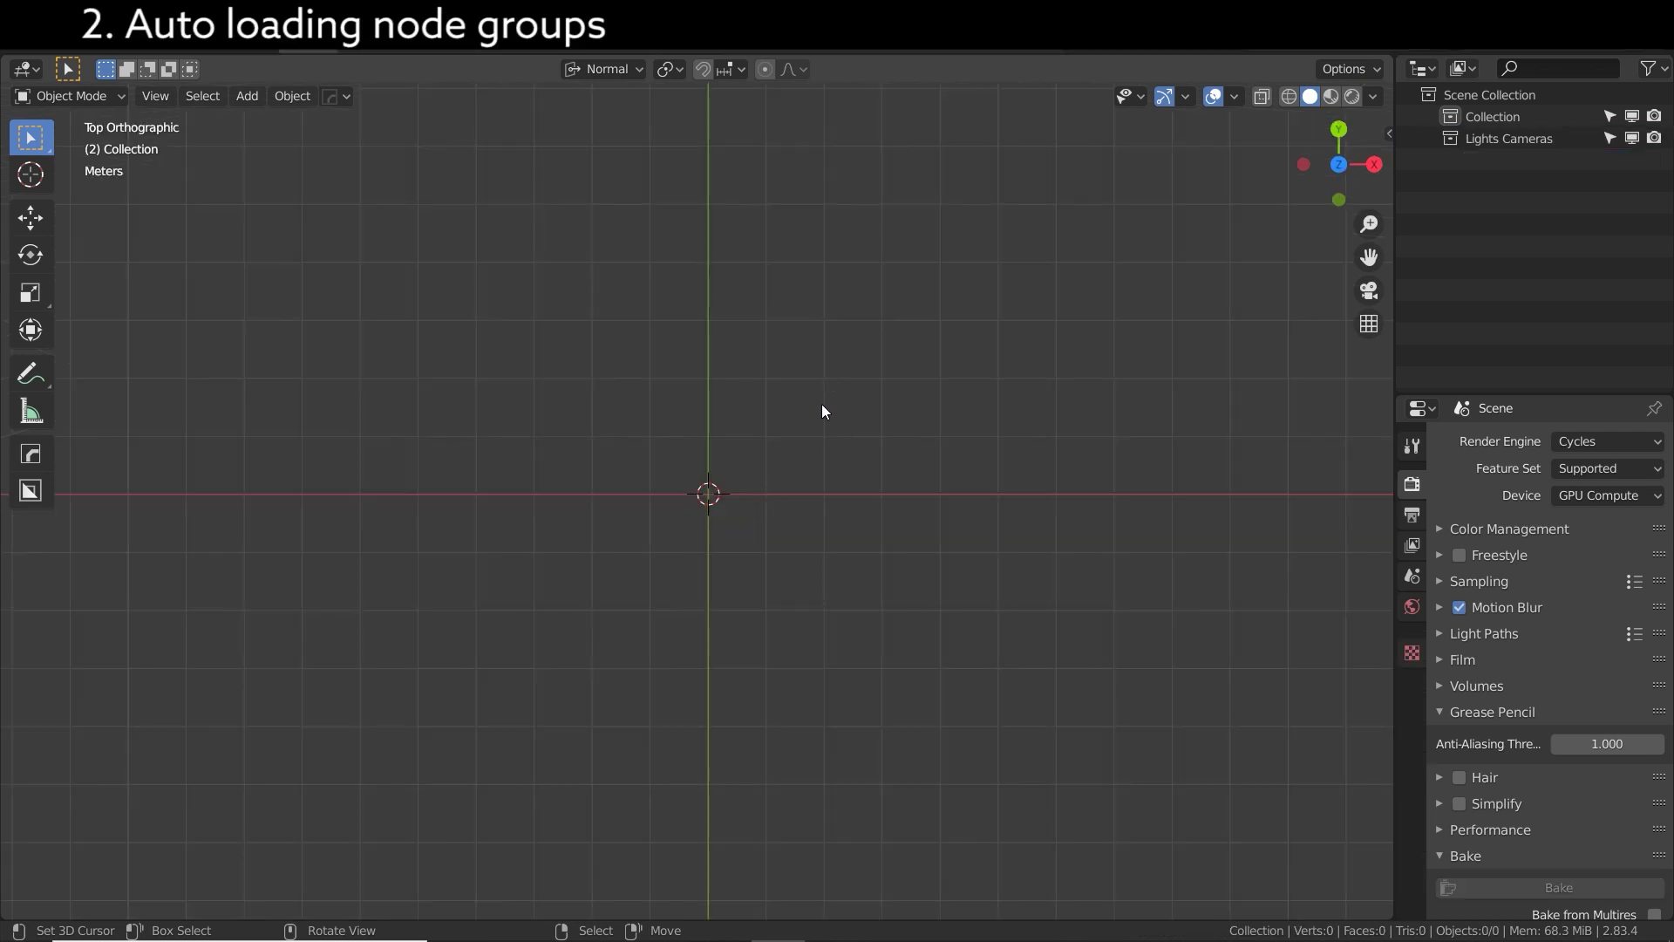
# Split the 3D viewport into two stacked areas and turn the upper one into a Shader Editor.
pyautogui.moveTo(781, 497); pyautogui.dragTo(694, 328, button='middle')
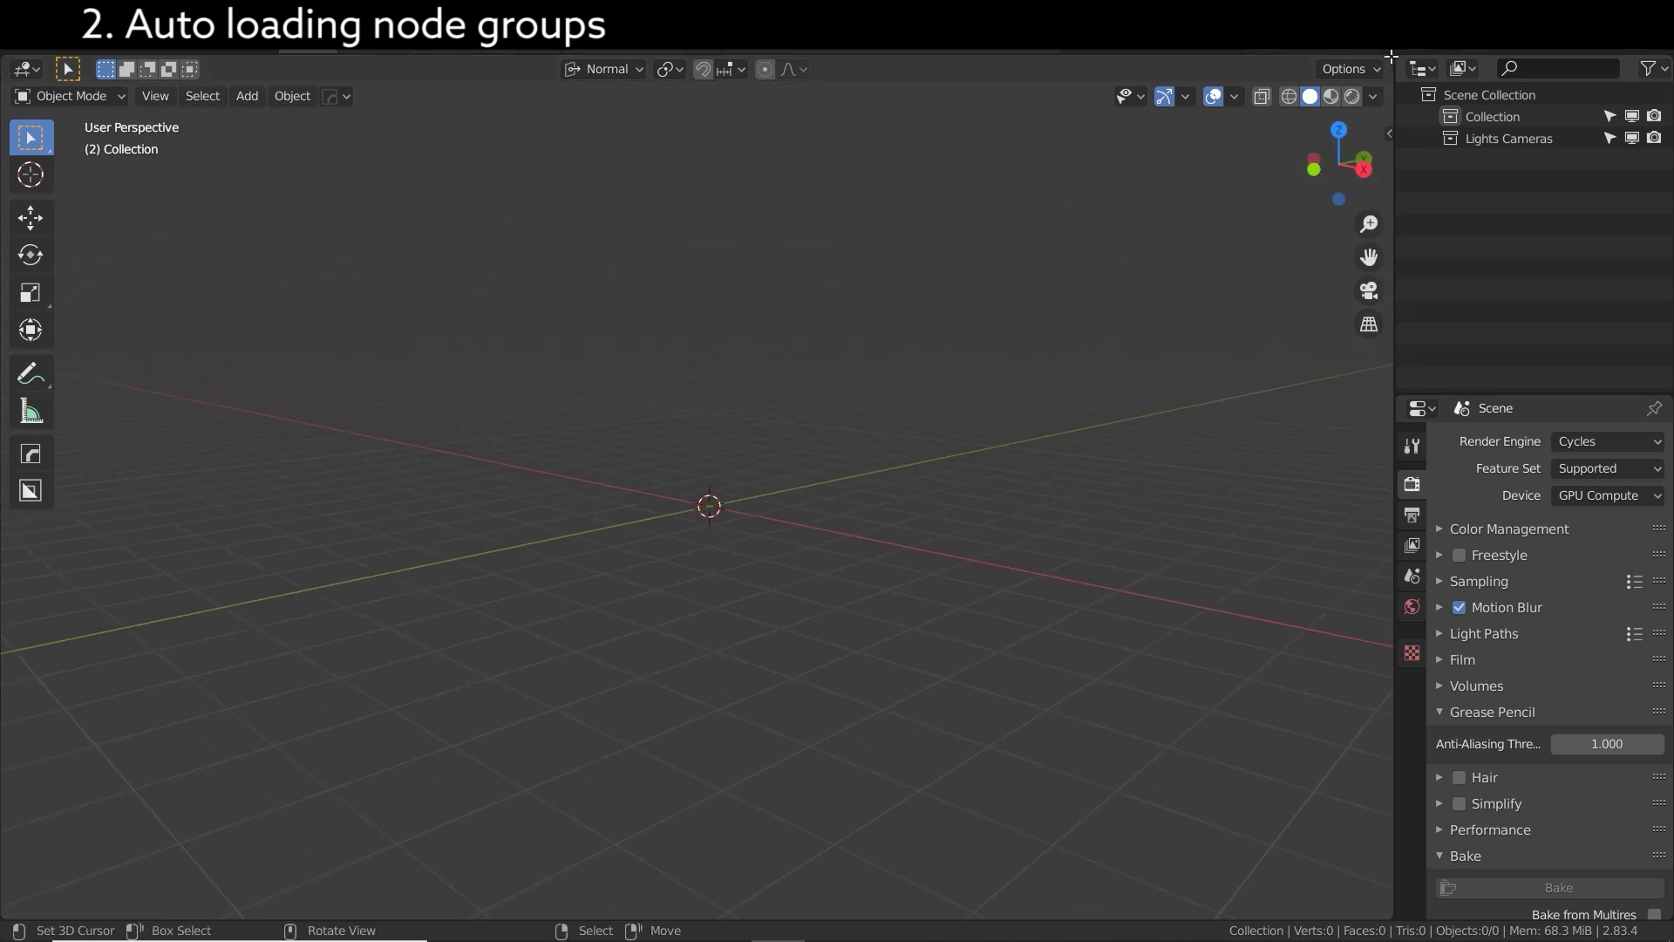
pyautogui.moveTo(1388, 60); pyautogui.dragTo(1360, 399)
pyautogui.click(28, 72)
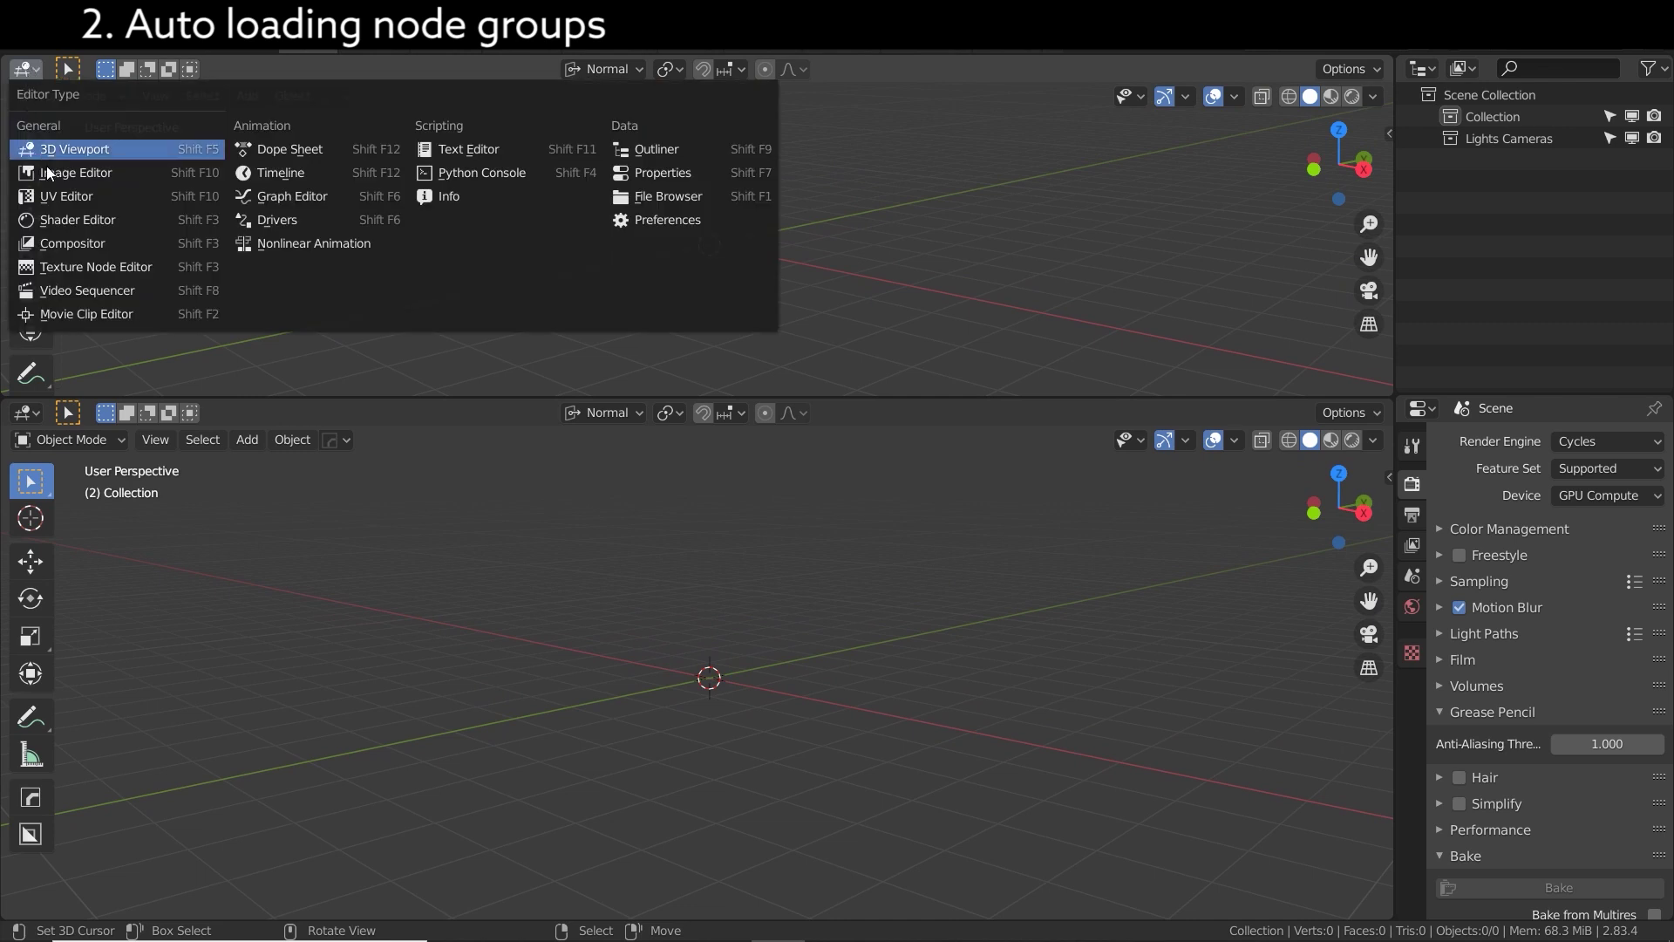
pyautogui.click(63, 218)
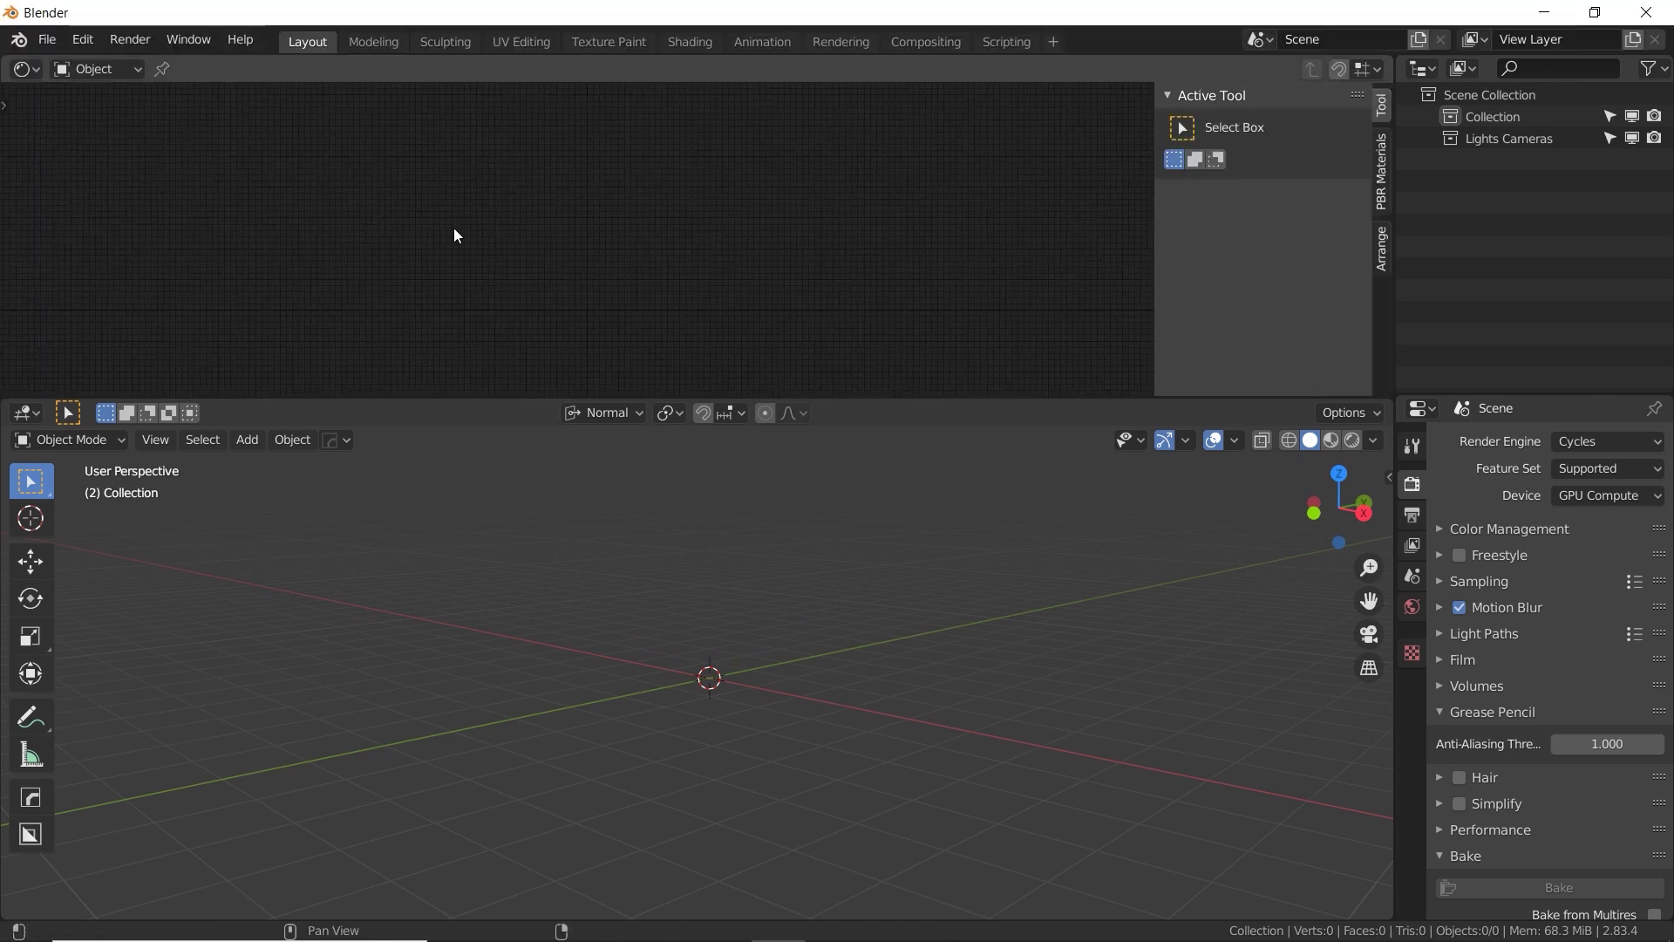
# Add a monkey mesh at the world origin.
pyautogui.hotkey('shift', 'a')
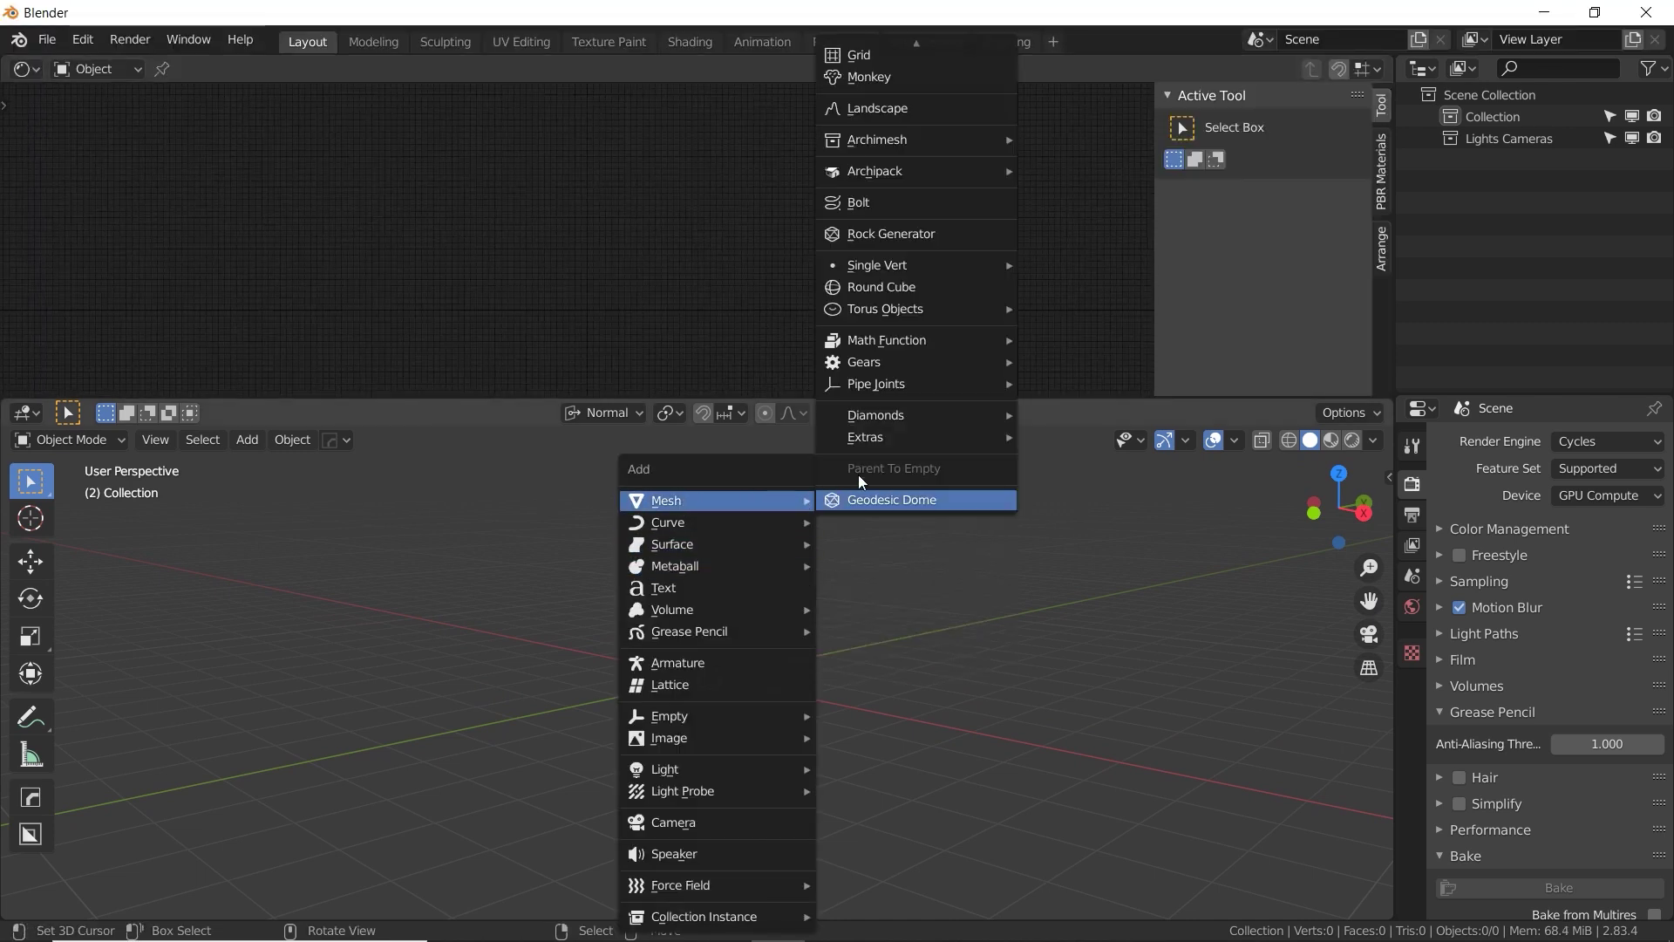
pyautogui.click(859, 487)
pyautogui.moveTo(785, 532); pyautogui.dragTo(660, 504, button='middle')
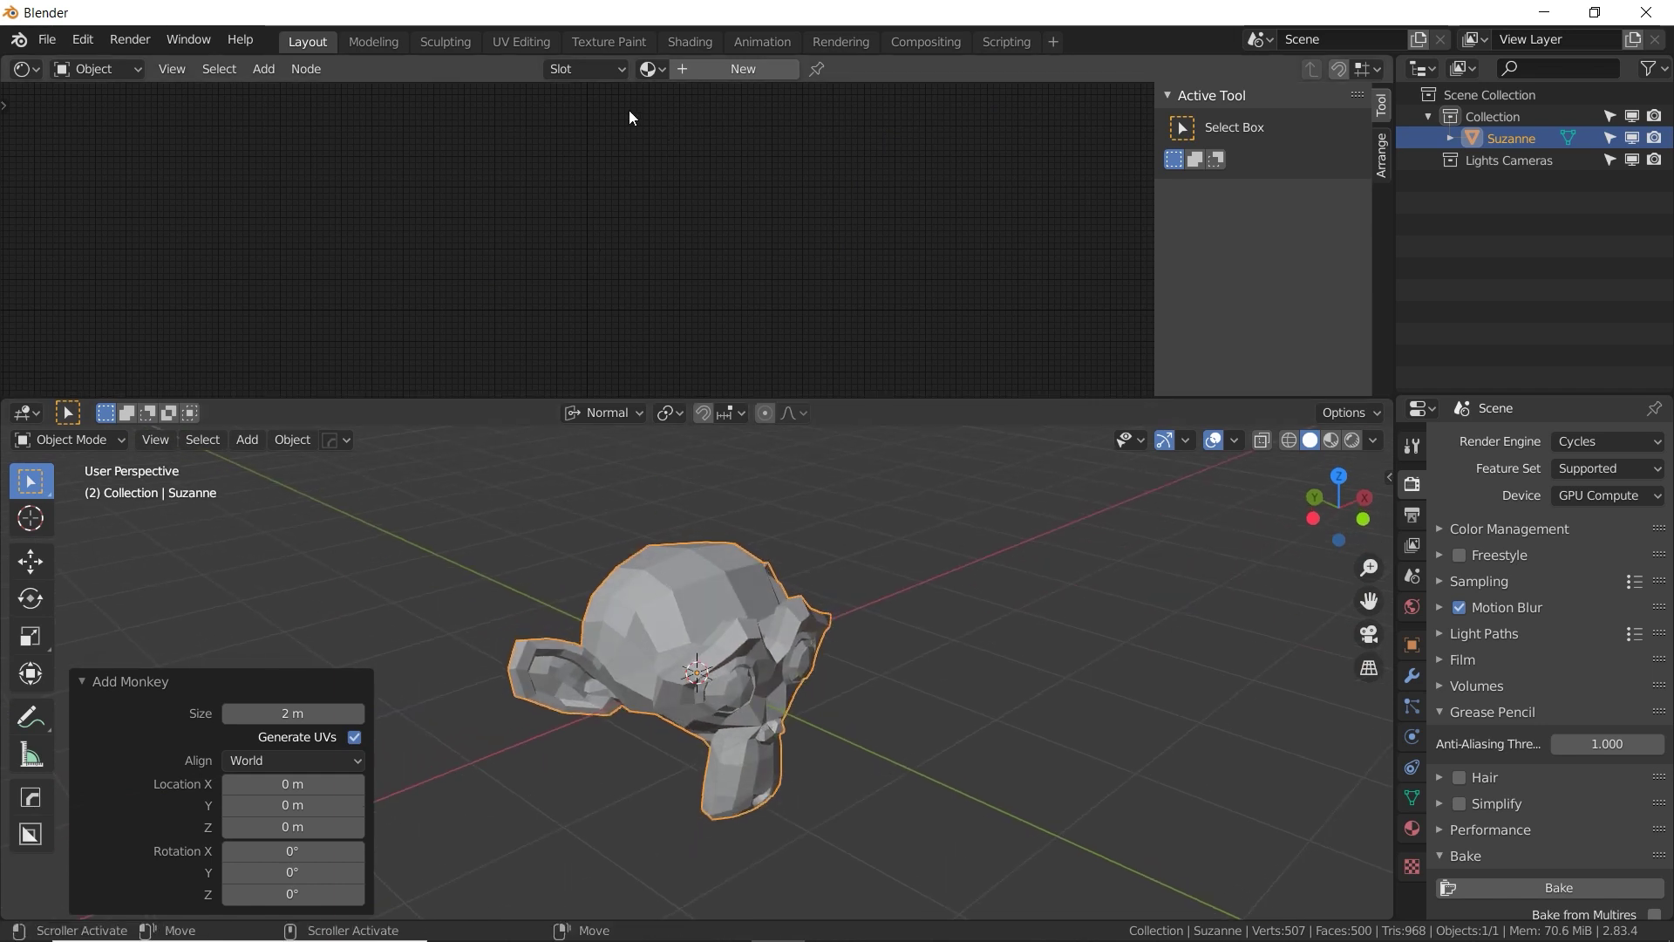
# Create a new material for the monkey and add the DG Scratcher node group to it.
pyautogui.click(755, 68)
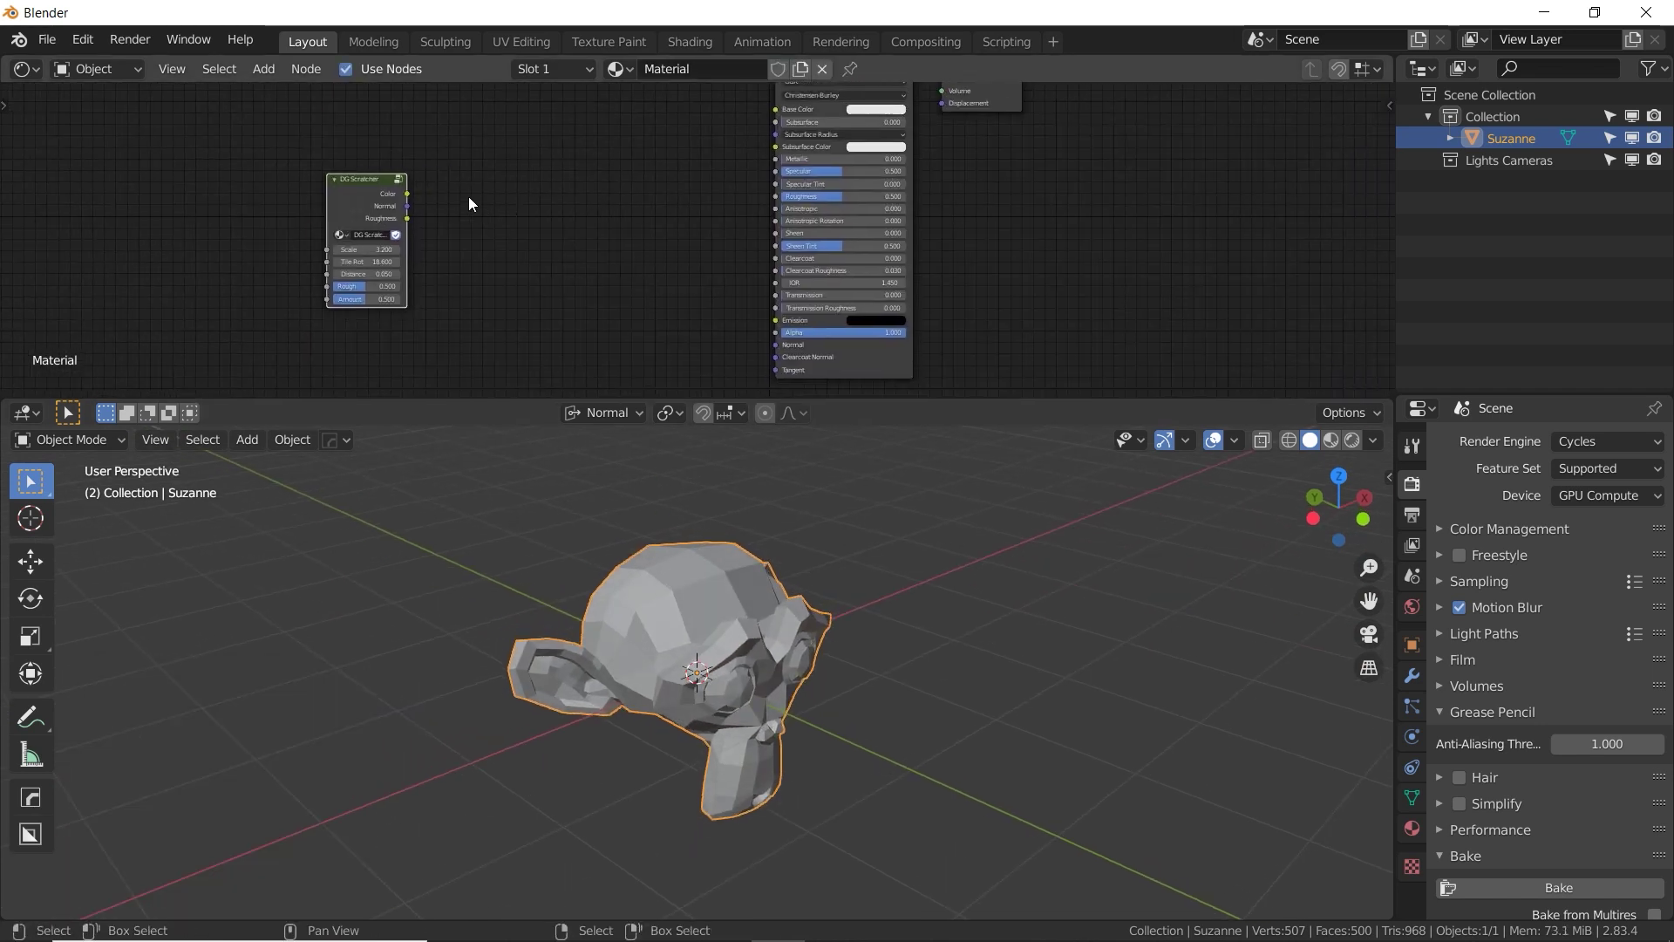
pyautogui.click(437, 239)
# Link DG Scratcher's Color output to the Principled BSDF Base Color and show the viewport in Material Preview shading.
pyautogui.moveTo(376, 240); pyautogui.dragTo(743, 156)
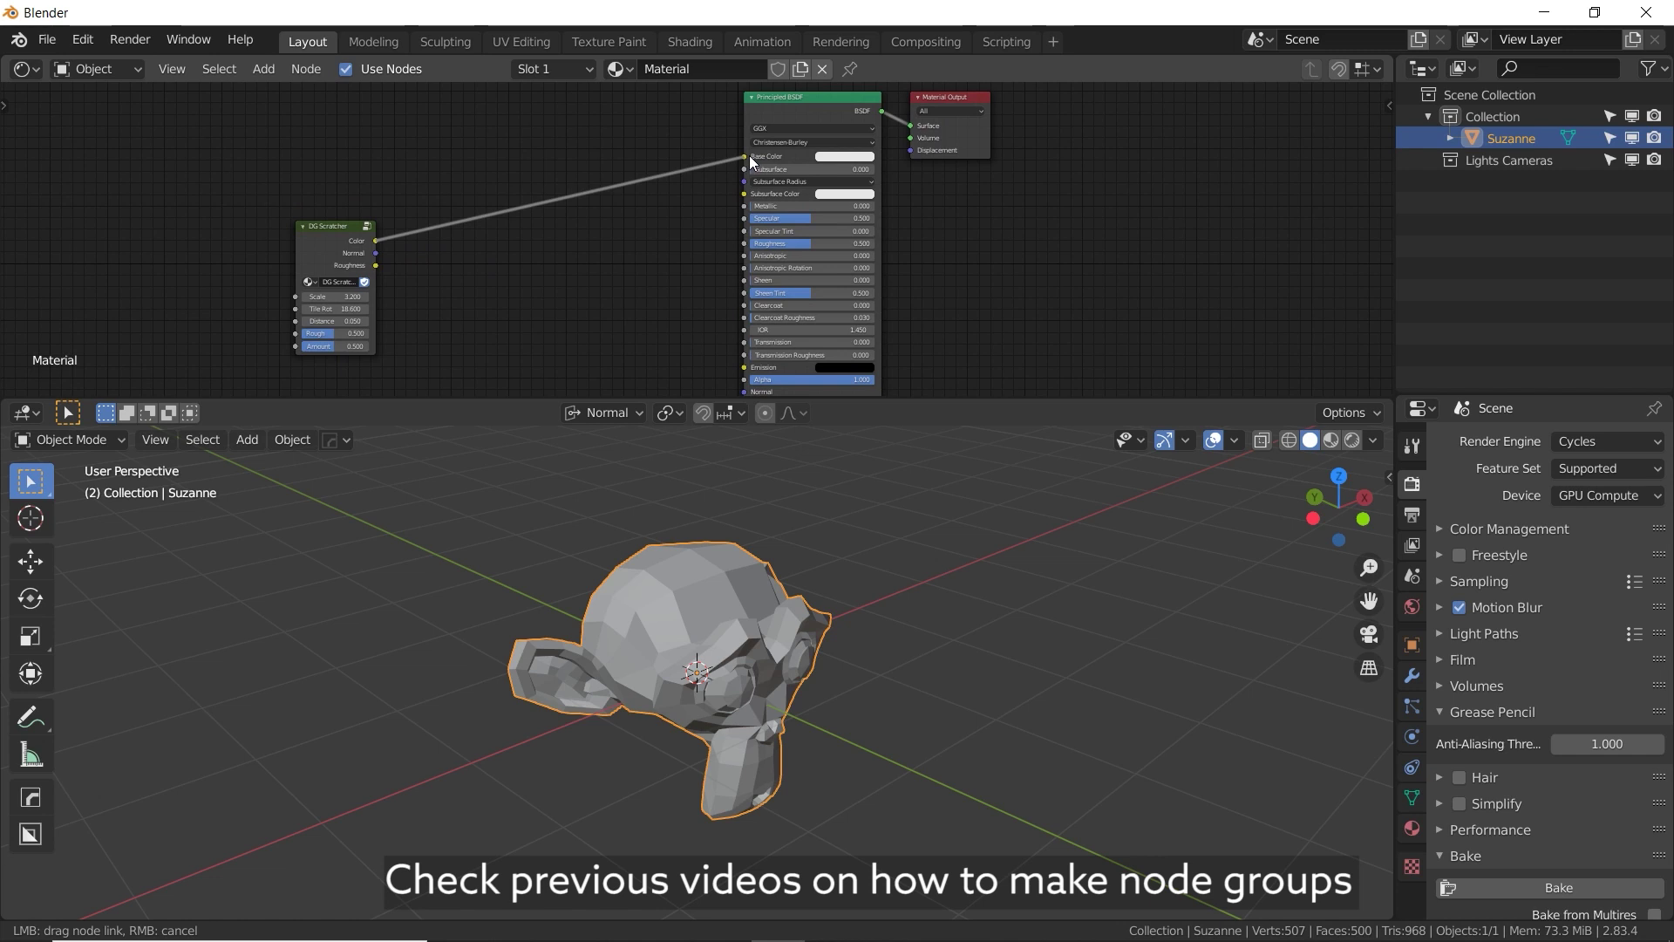
pyautogui.click(1331, 439)
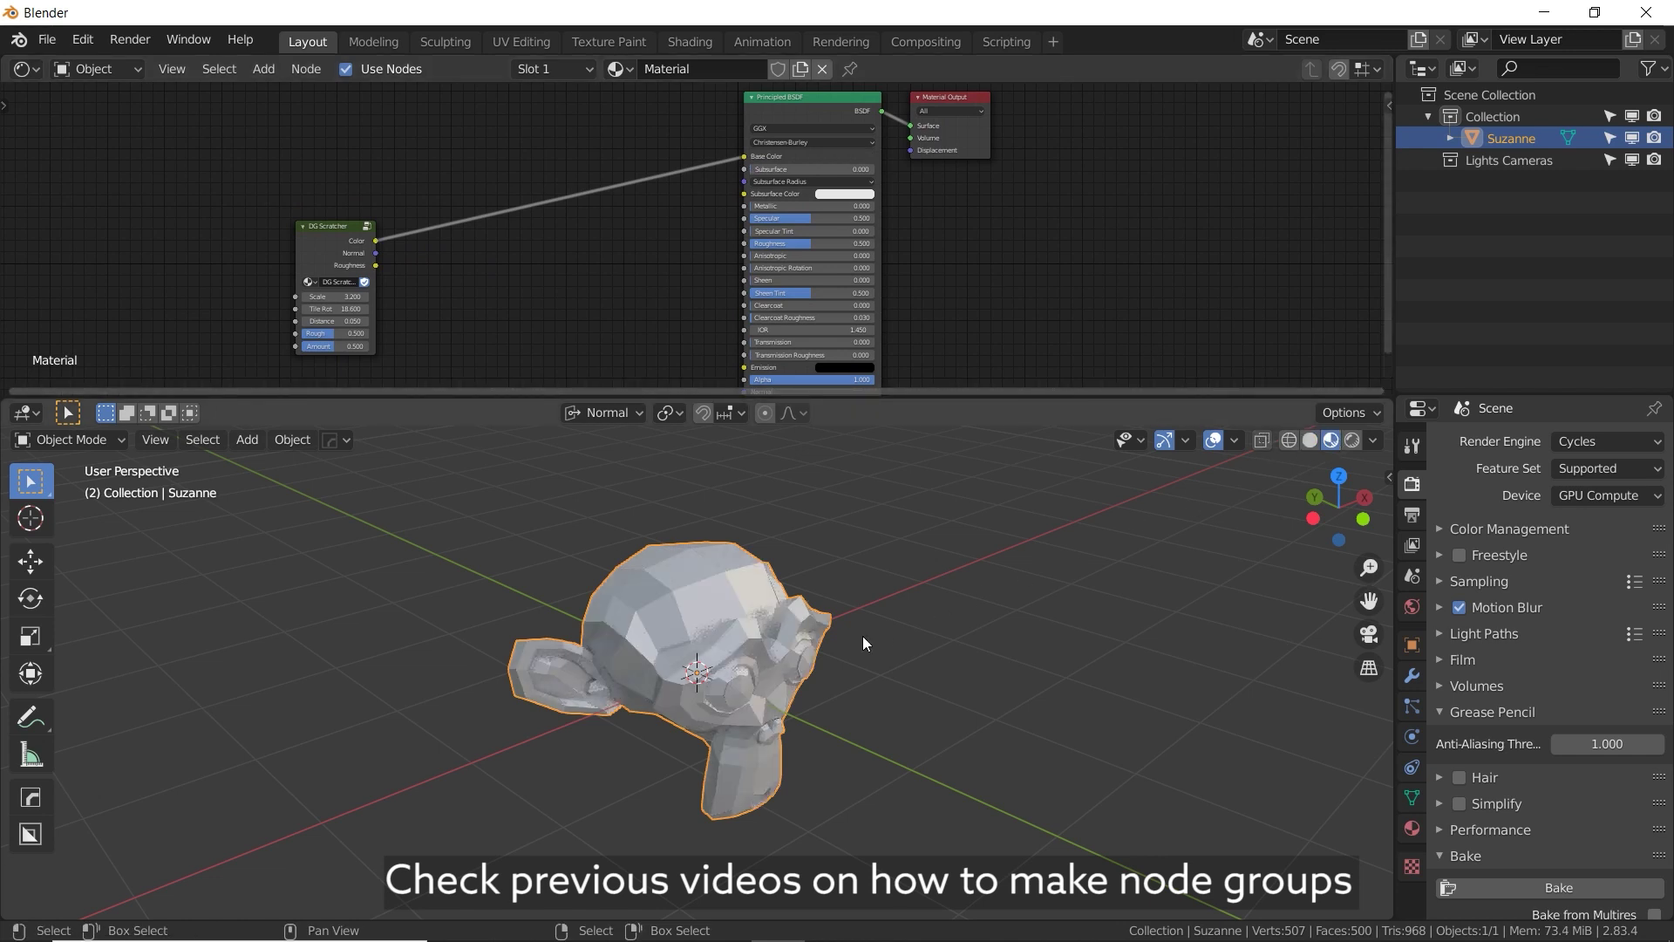
# Examine the nodes inside the DG Scratcher group, then return to the material and inspect the group node's own settings.
pyautogui.press('Tab')
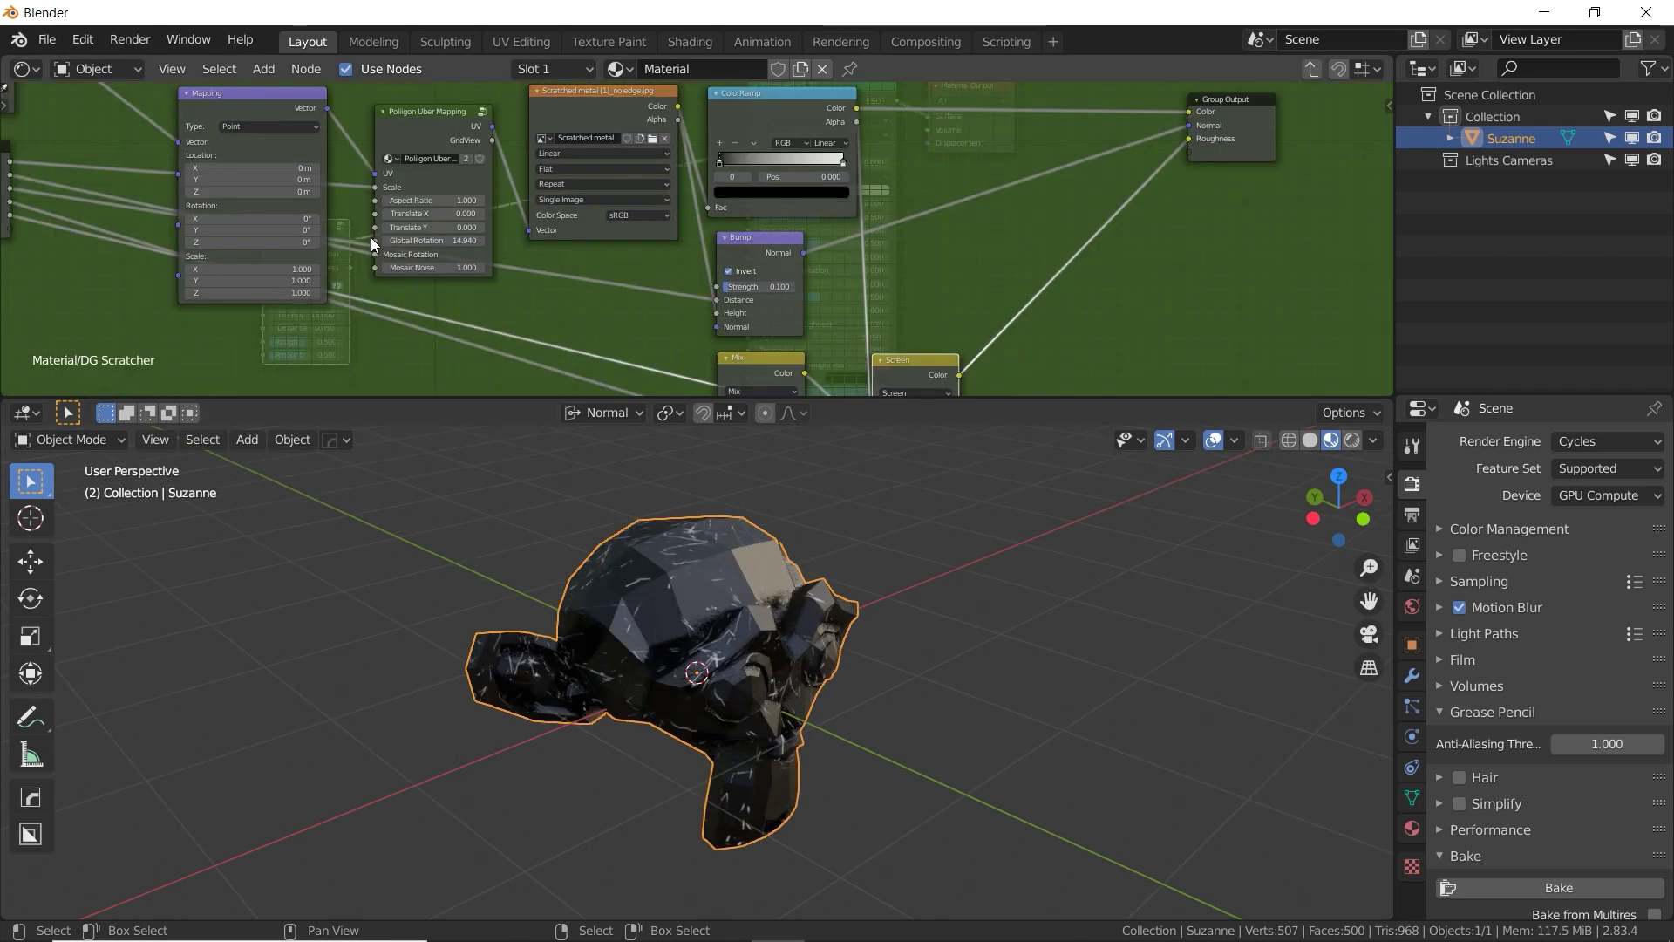
pyautogui.moveTo(434, 229)
pyautogui.keyDown('alt'); pyautogui.mouseDown()
pyautogui.moveTo(506, 236)
pyautogui.moveTo(435, 237)
pyautogui.mouseUp(); pyautogui.keyUp('alt')
pyautogui.moveTo(686, 316); pyautogui.dragTo(536, 275, button='middle')
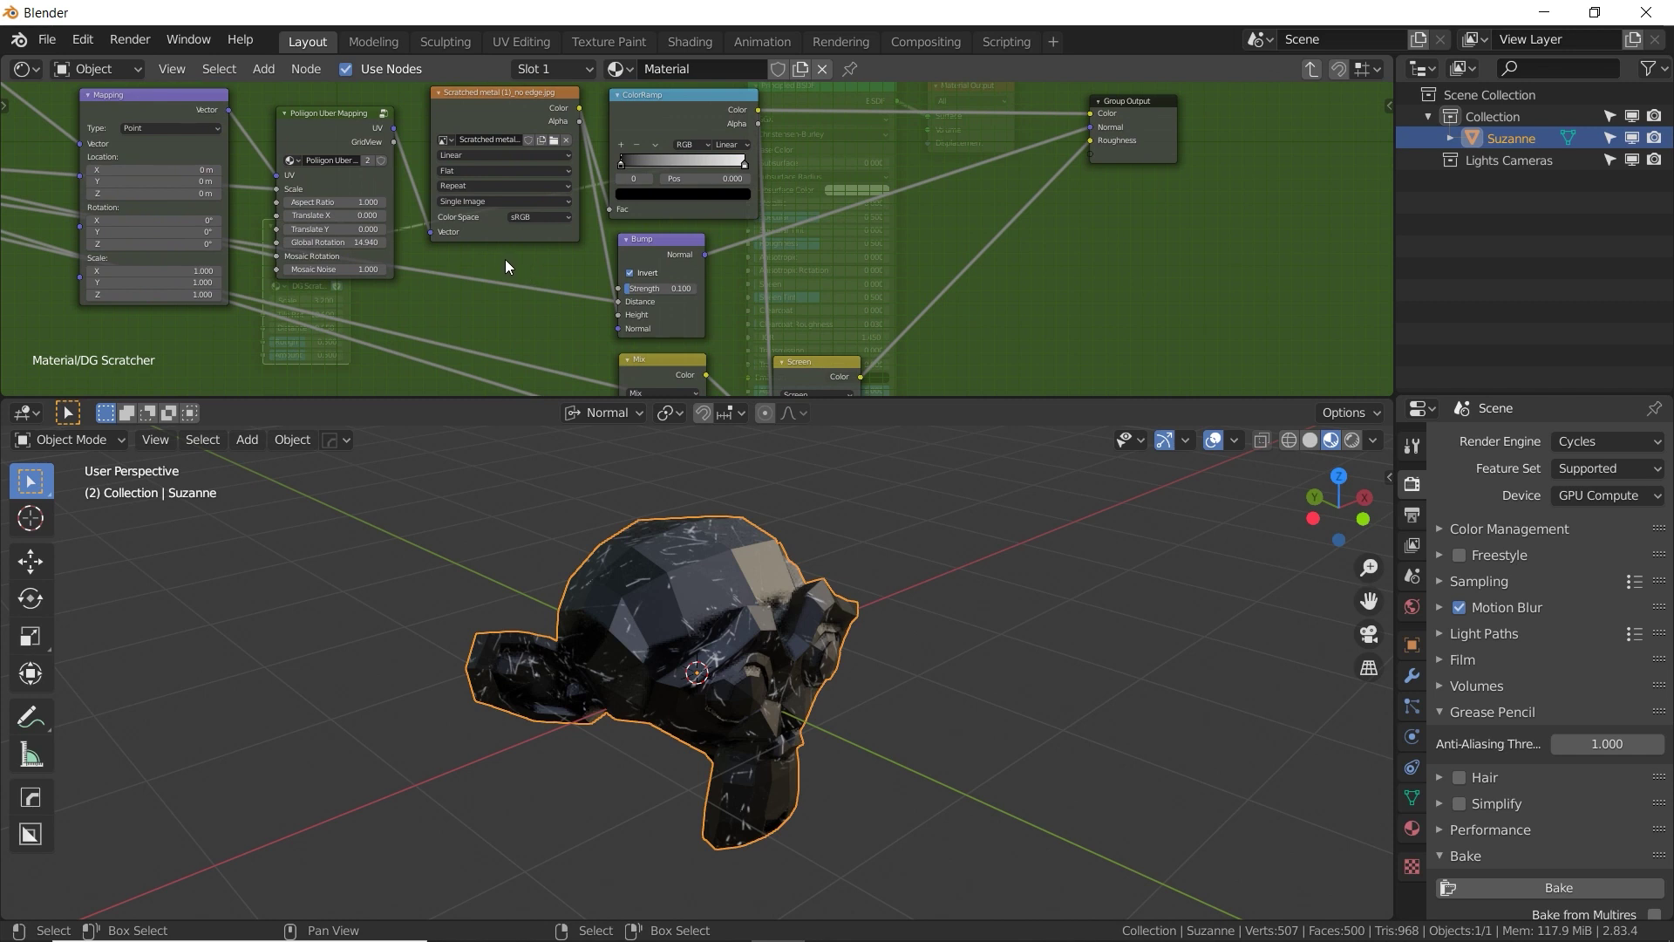
pyautogui.click(47, 40)
pyautogui.moveTo(502, 287); pyautogui.dragTo(542, 289, button='middle')
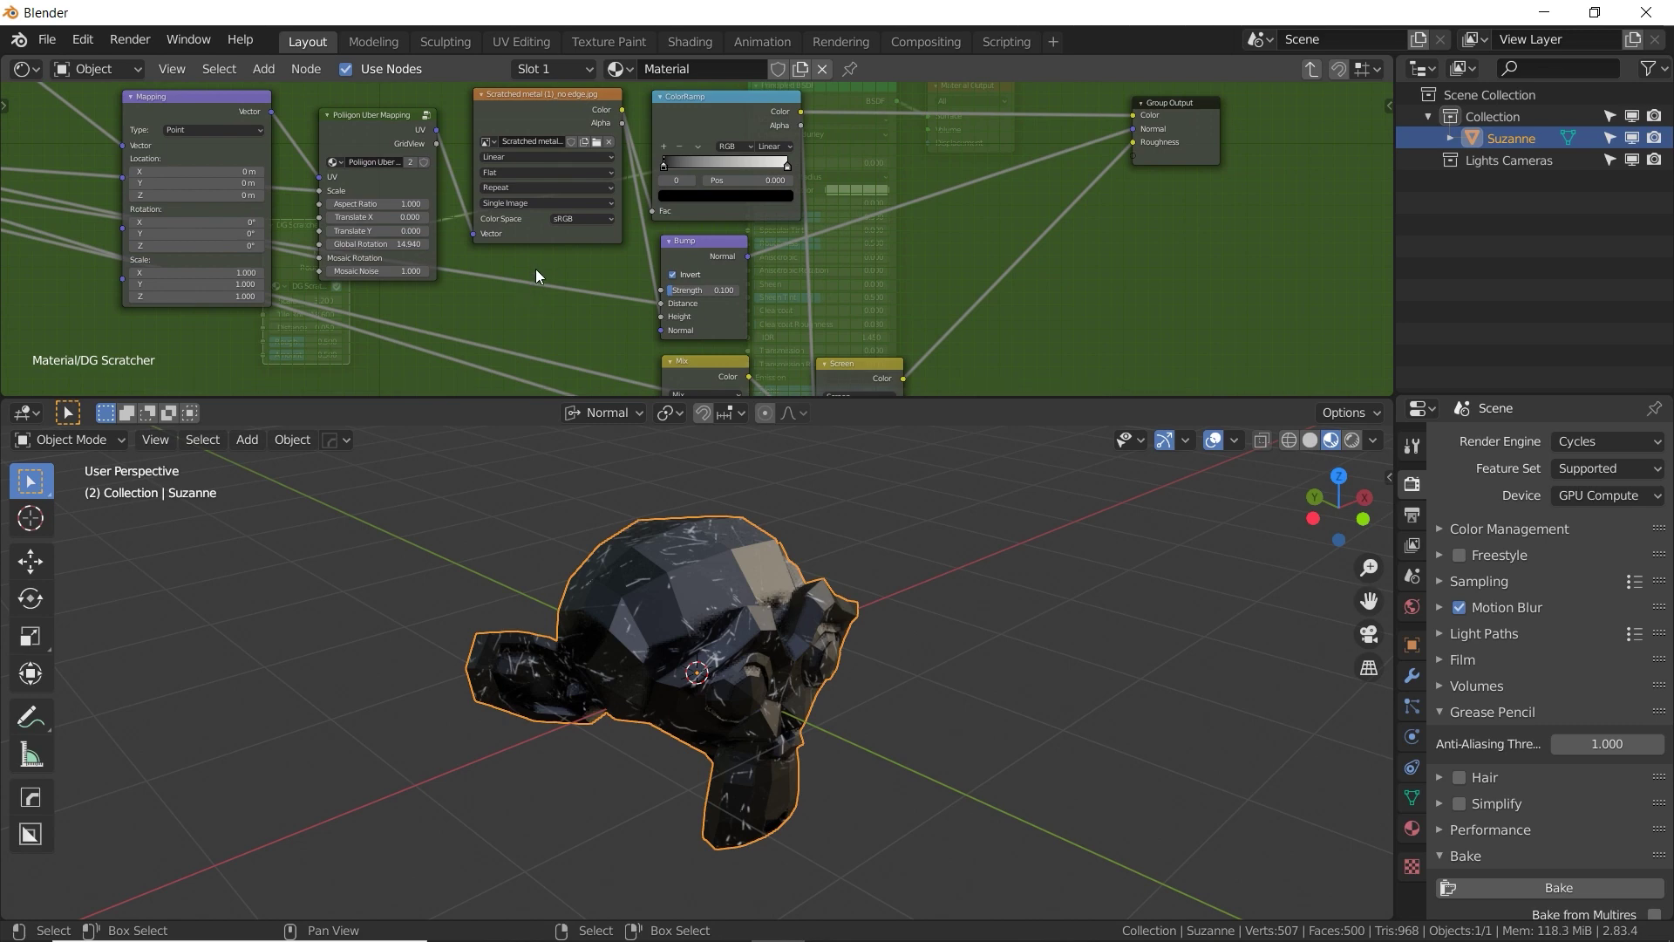
pyautogui.press('Tab')
pyautogui.moveTo(328, 259); pyautogui.dragTo(463, 249, button='middle')
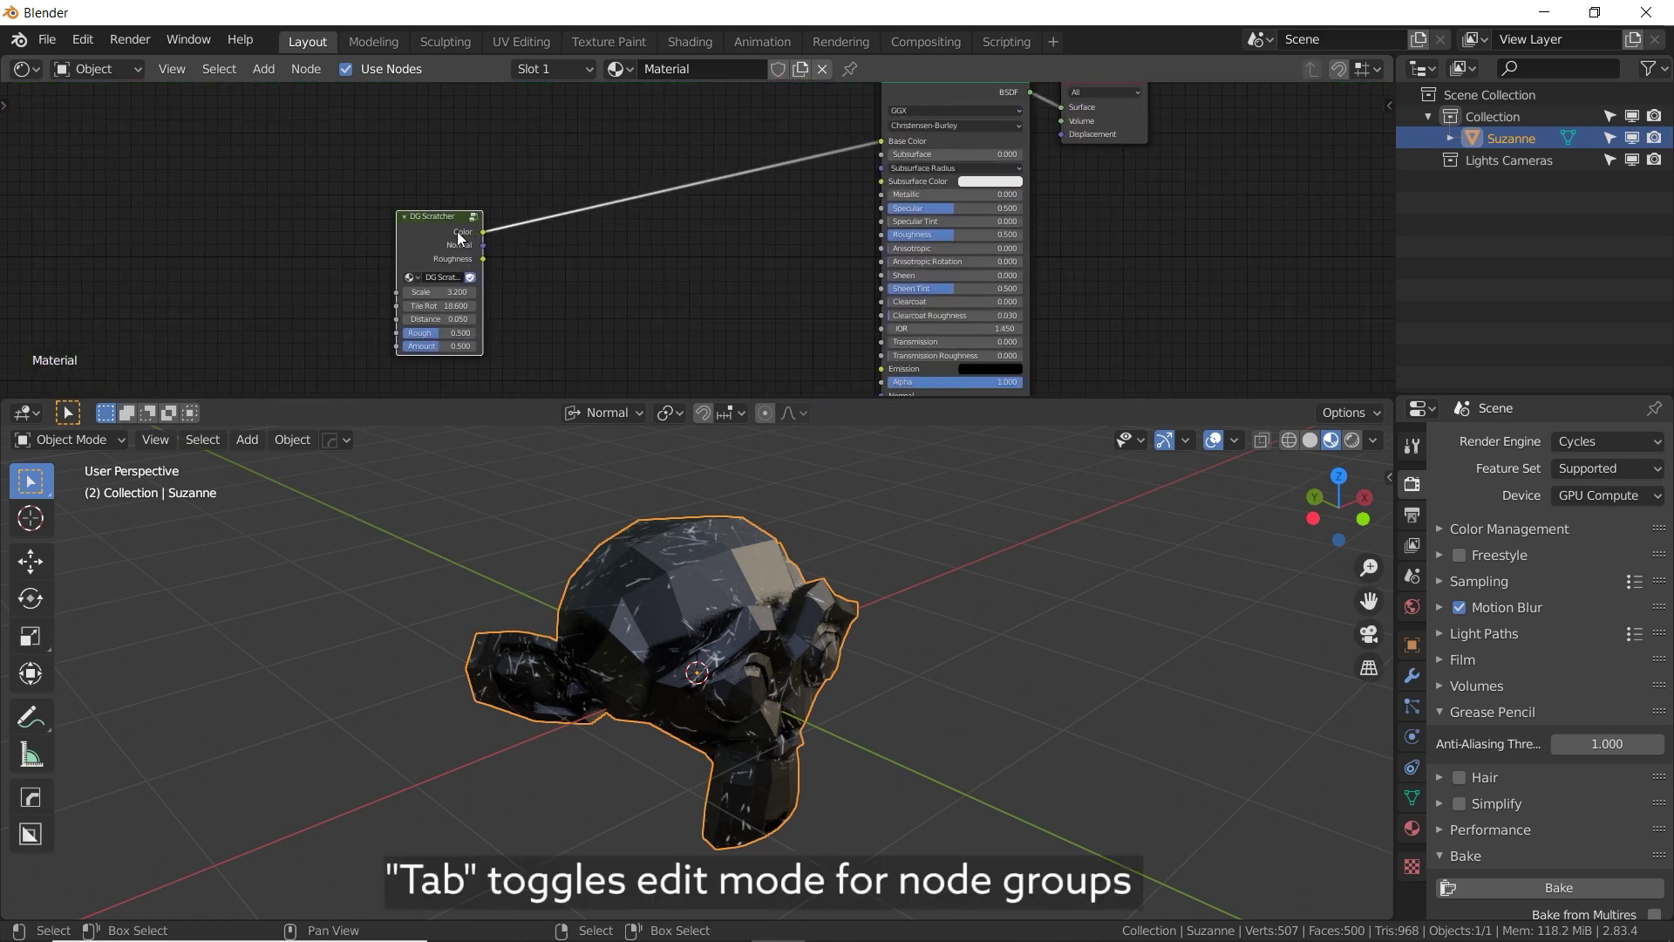
pyautogui.scroll(2, 456, 232)
pyautogui.moveTo(259, 249); pyautogui.dragTo(404, 185, button='middle')
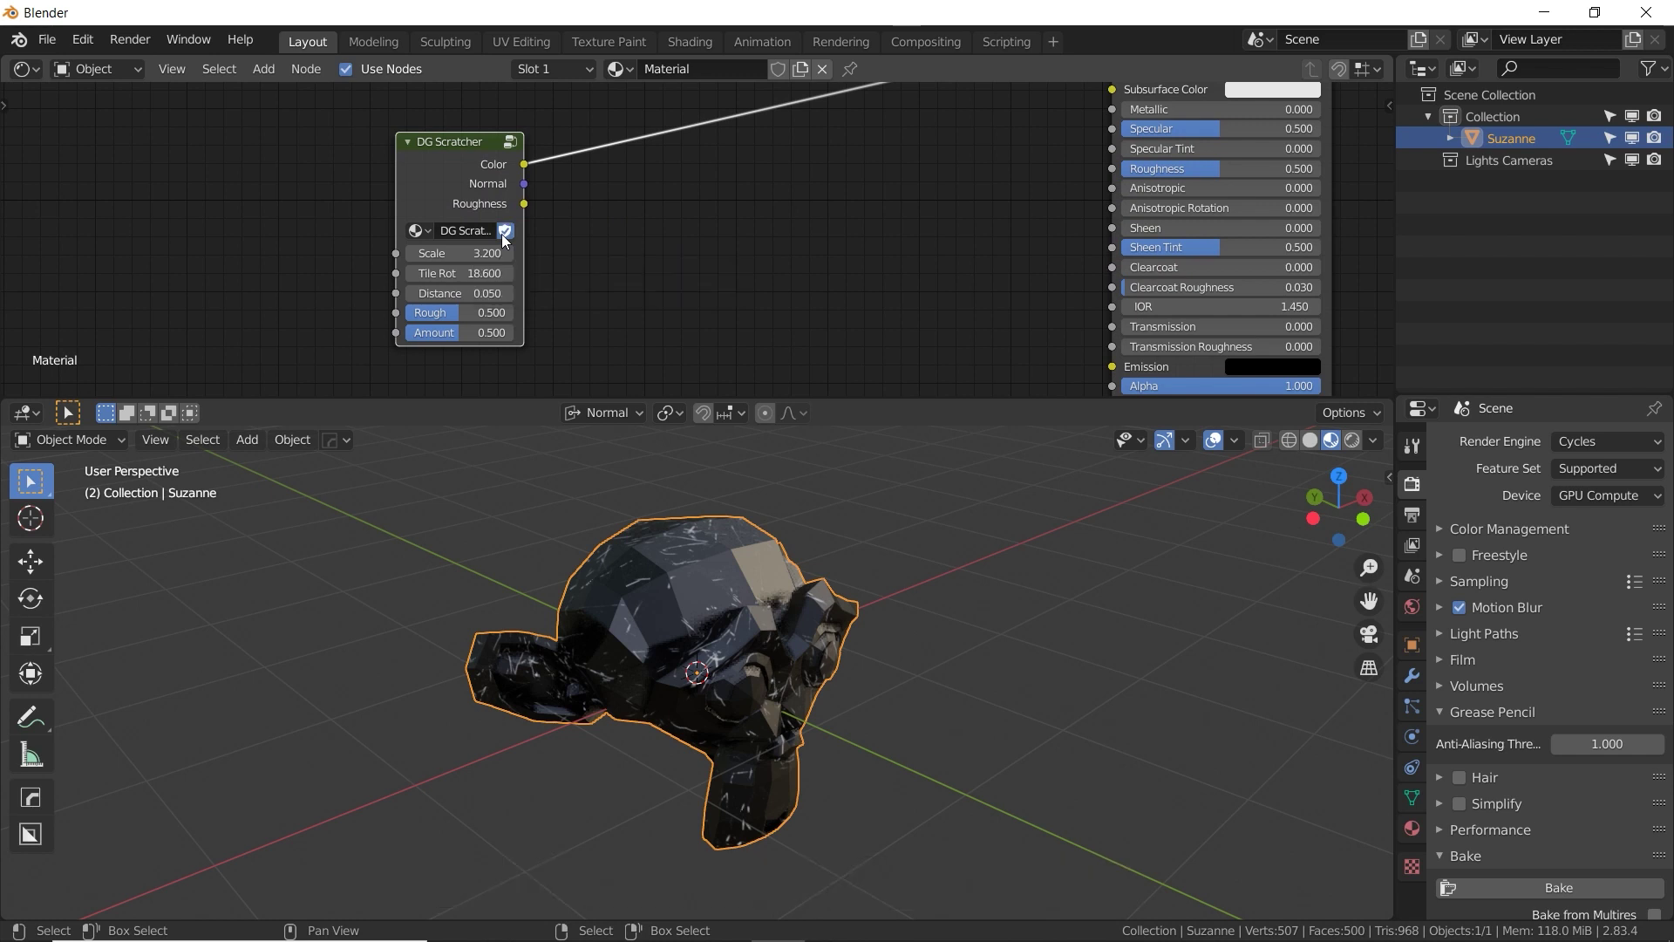
pyautogui.click(551, 255)
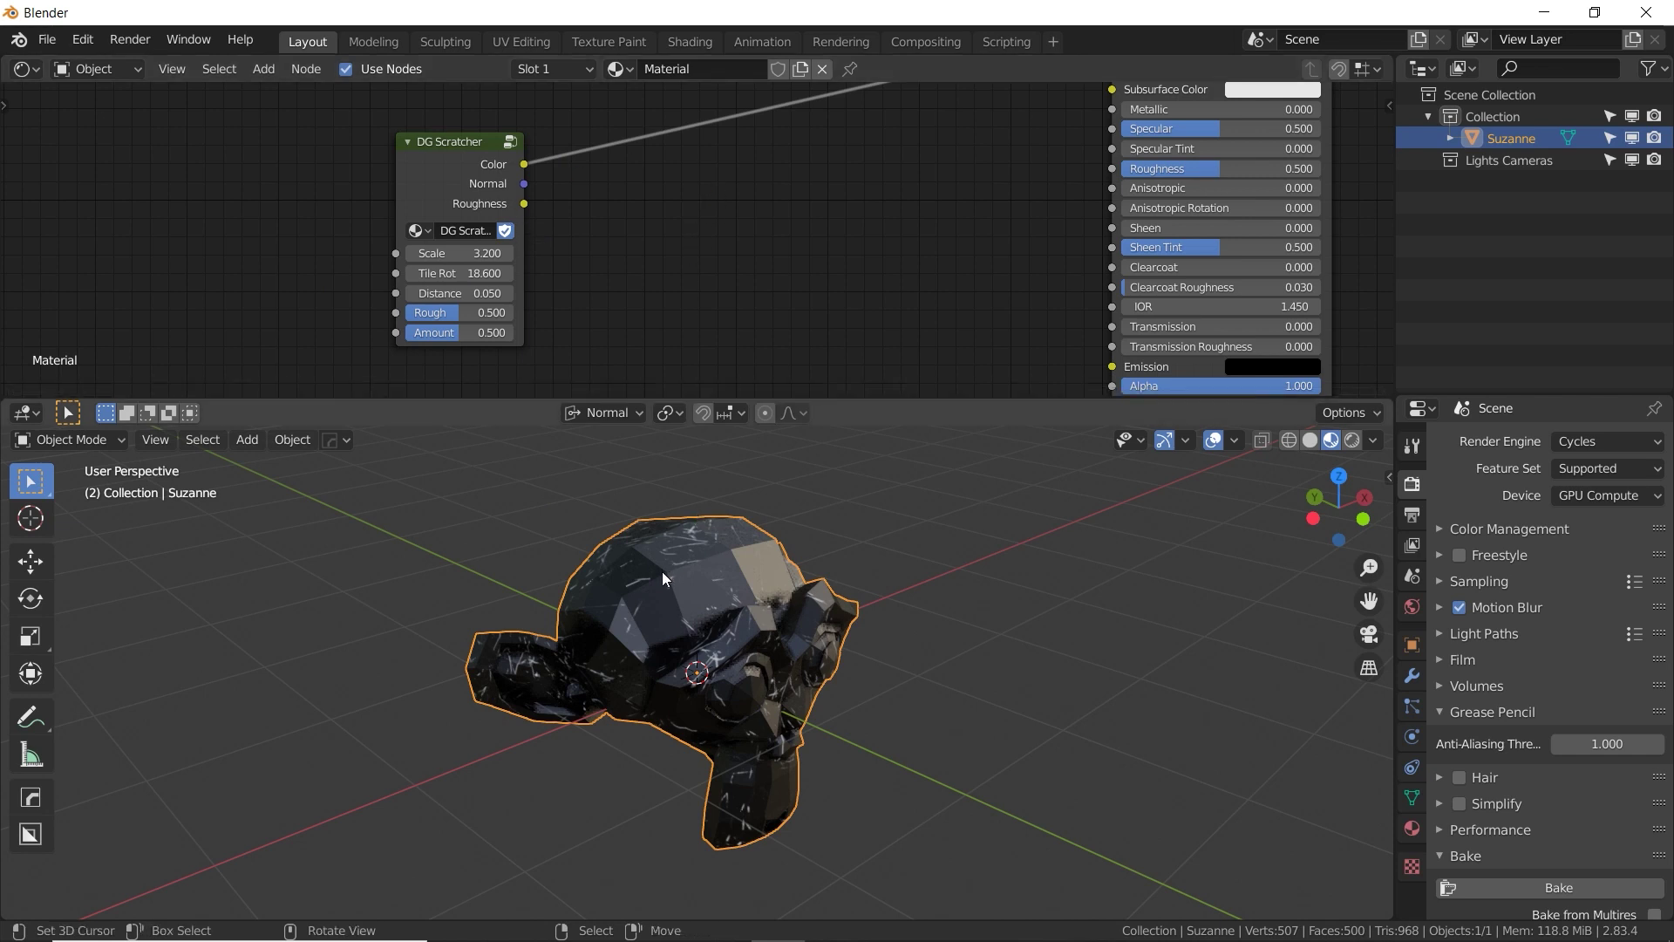
# Delete the monkey from the scene and open the file's Defaults options.
pyautogui.press('Delete')
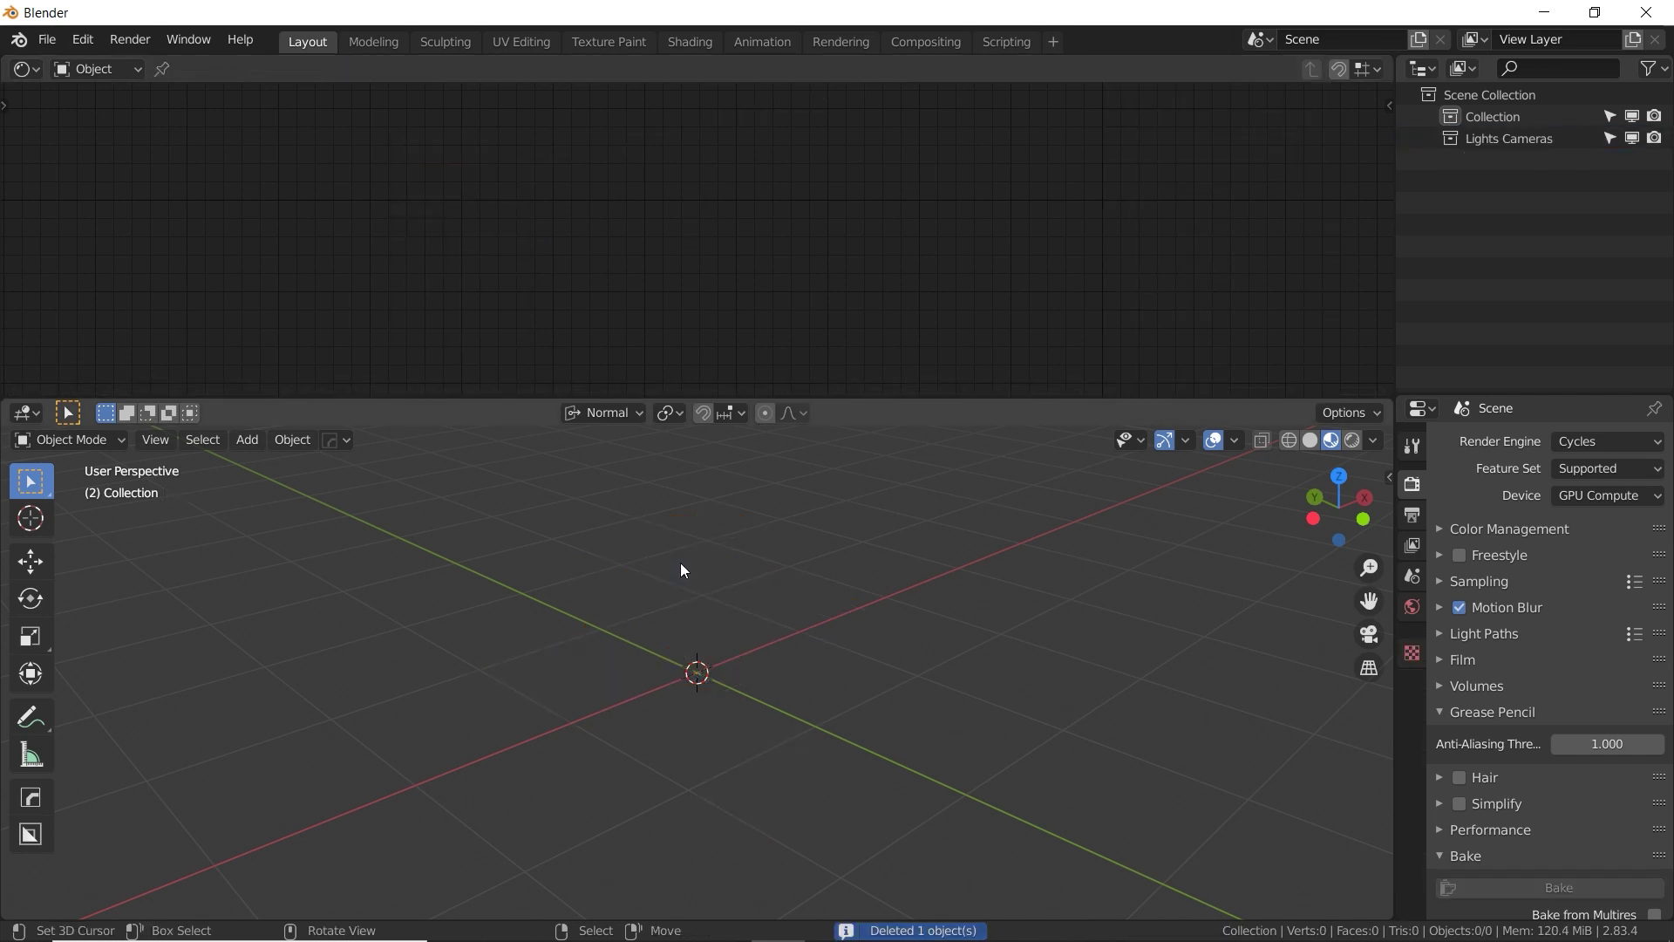
pyautogui.click(47, 40)
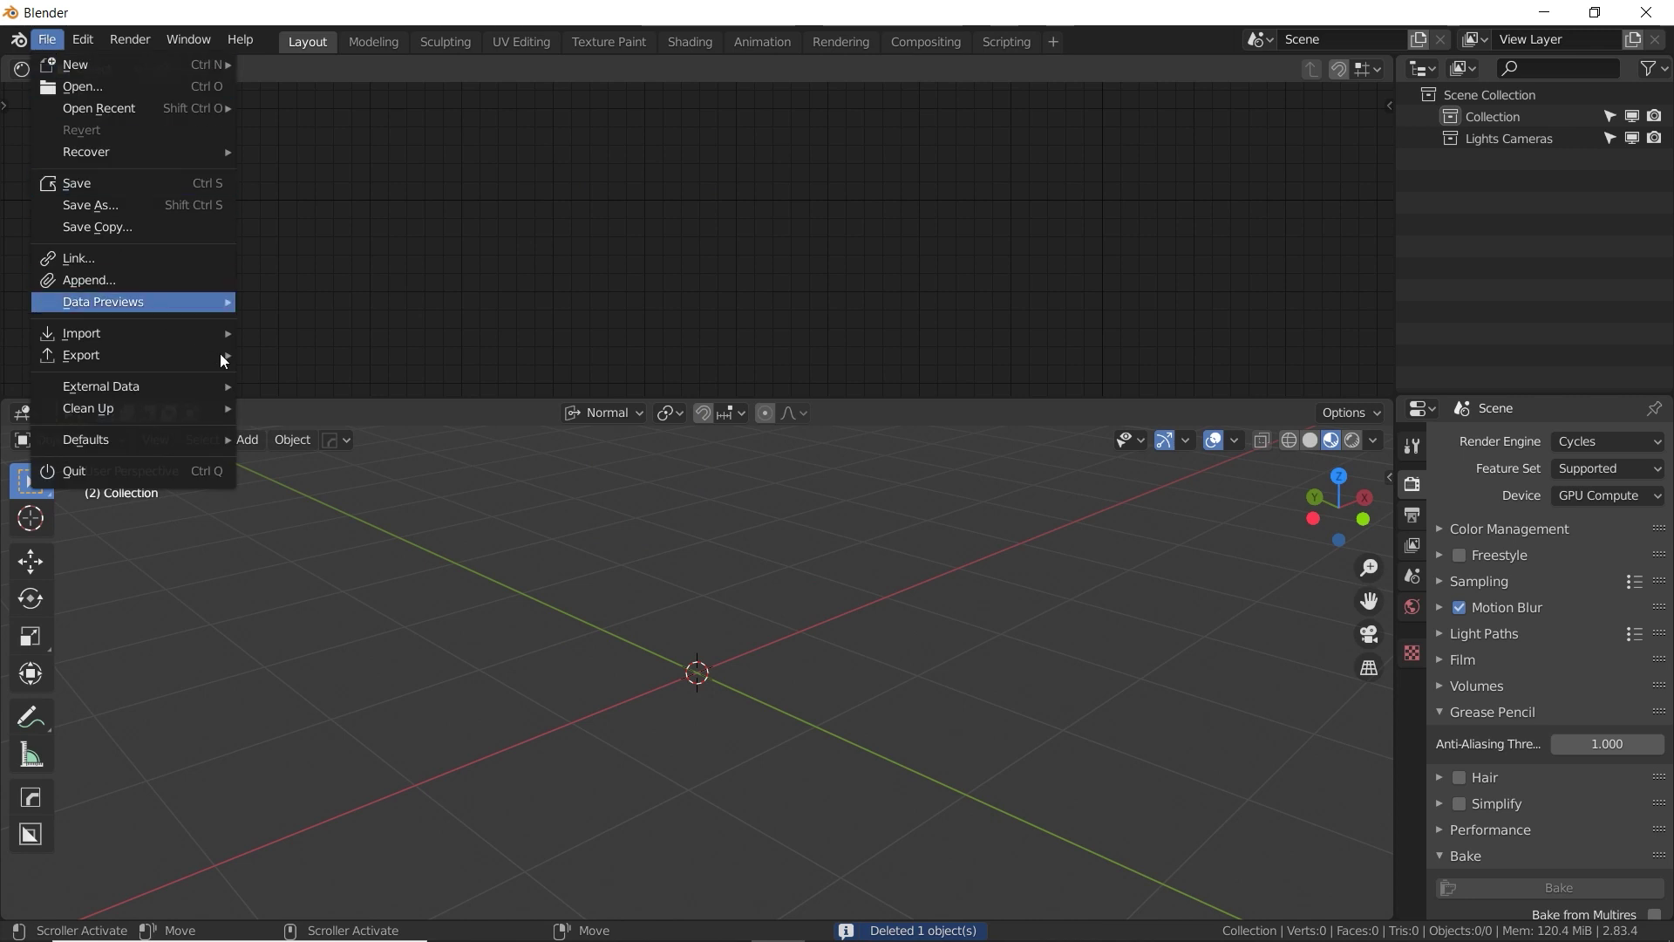
pyautogui.moveTo(187, 441)
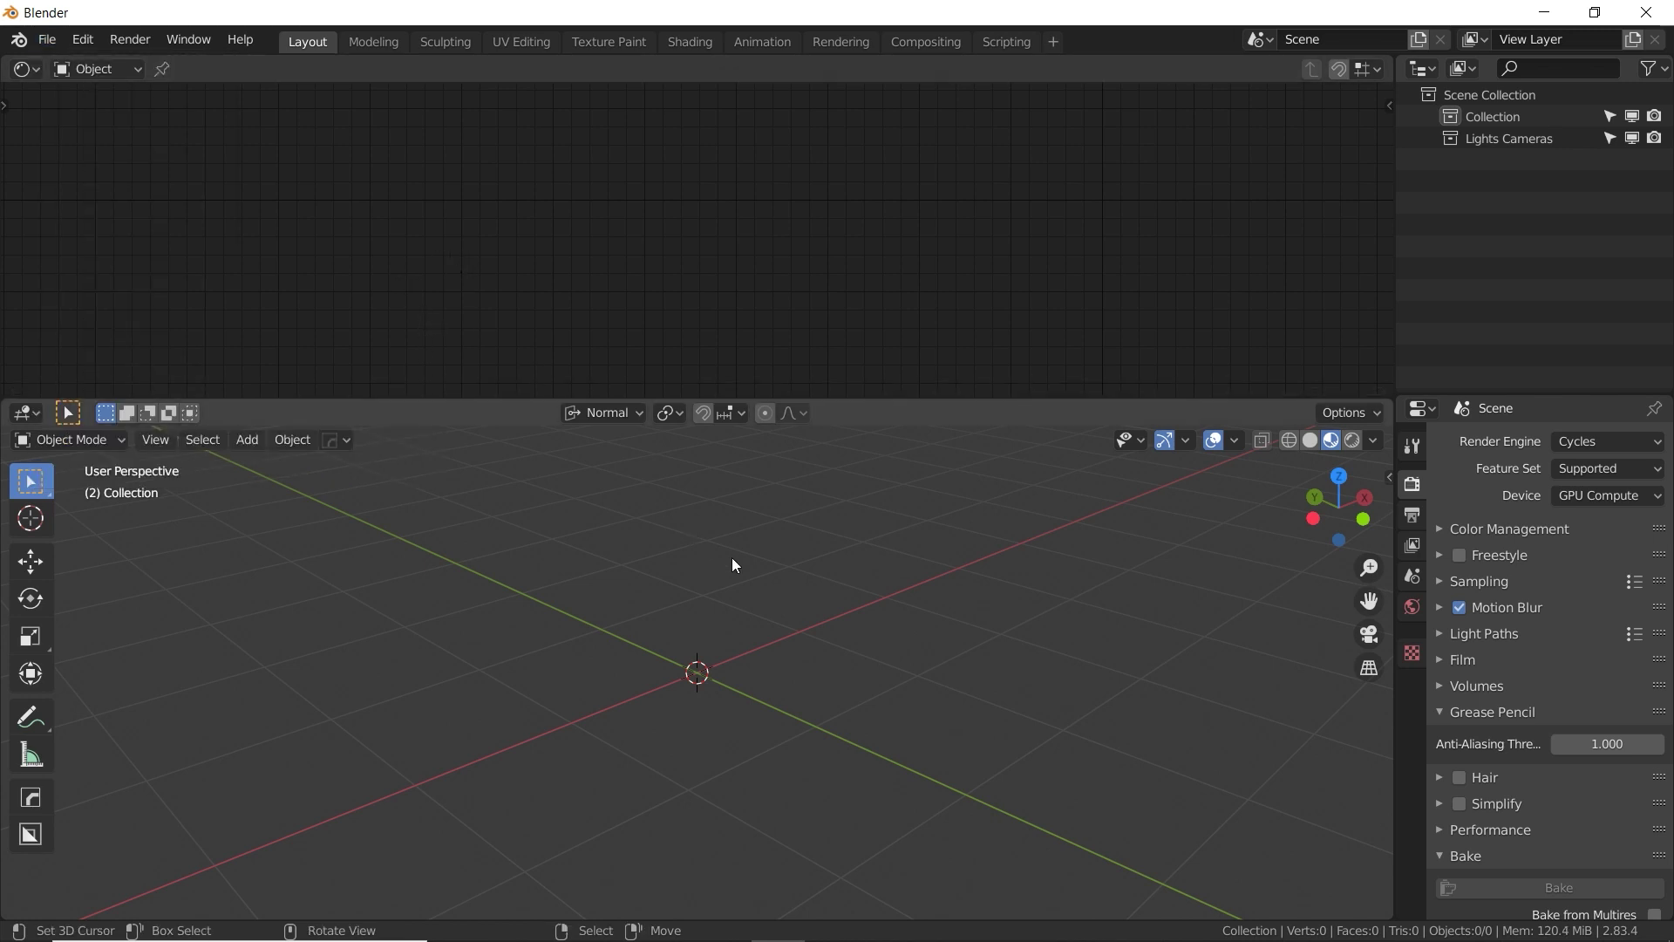
# Add a grid mesh and assign the existing material named Material to it.
pyautogui.hotkey('shift', 'a')
pyautogui.moveTo(726, 499)
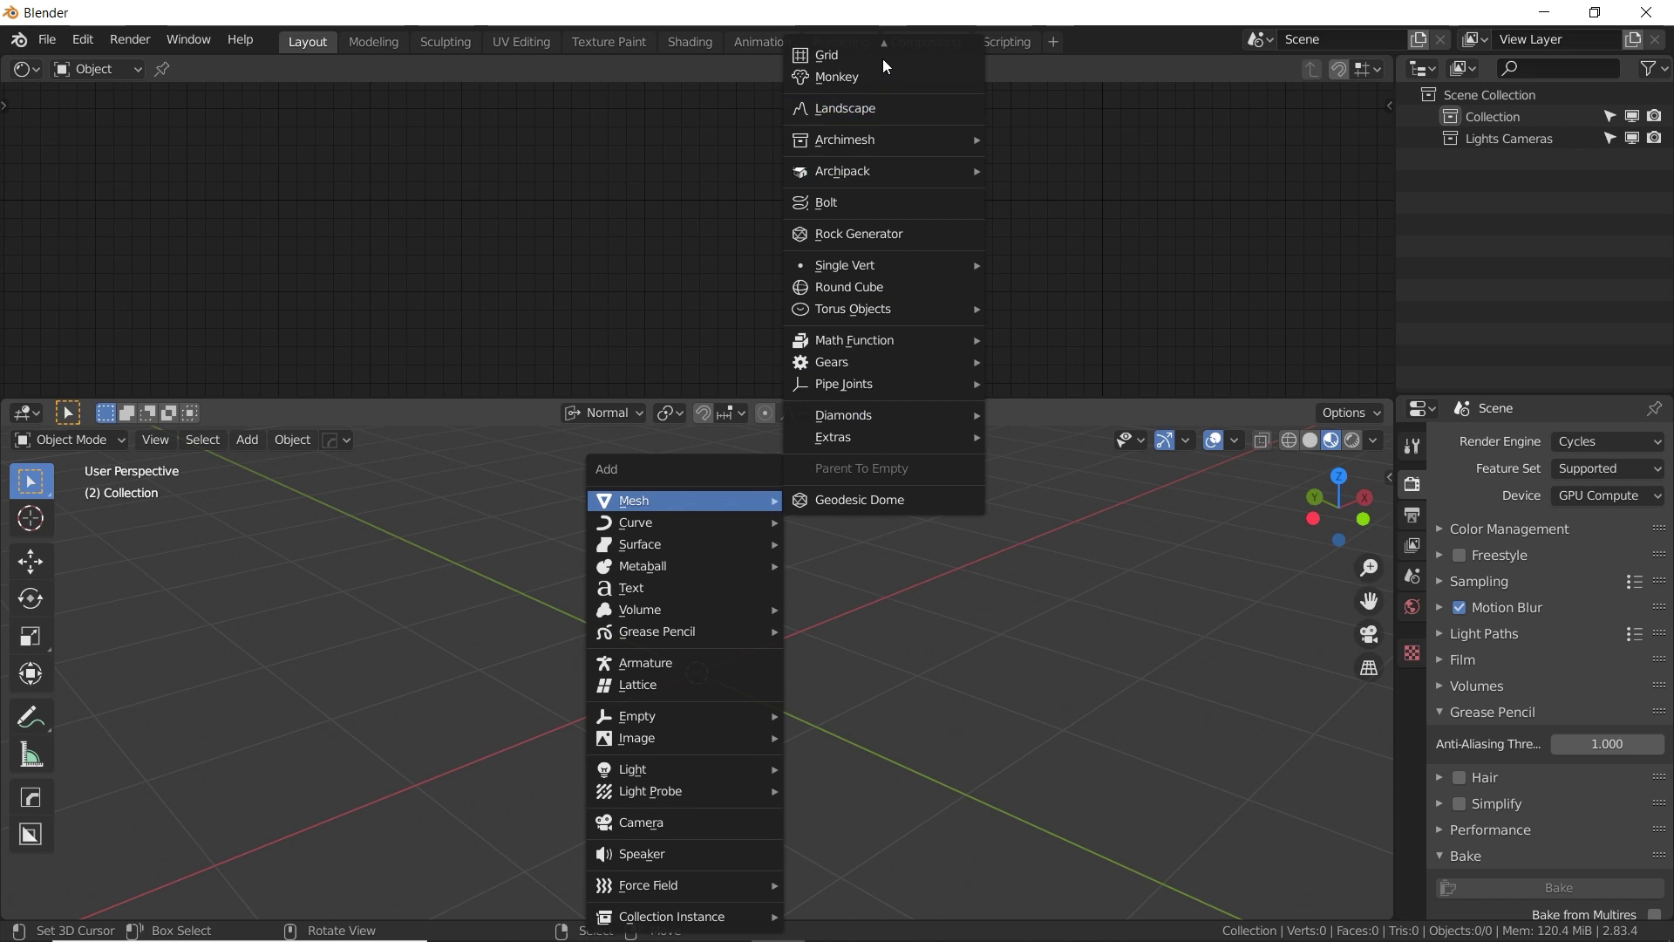
pyautogui.press('Return')
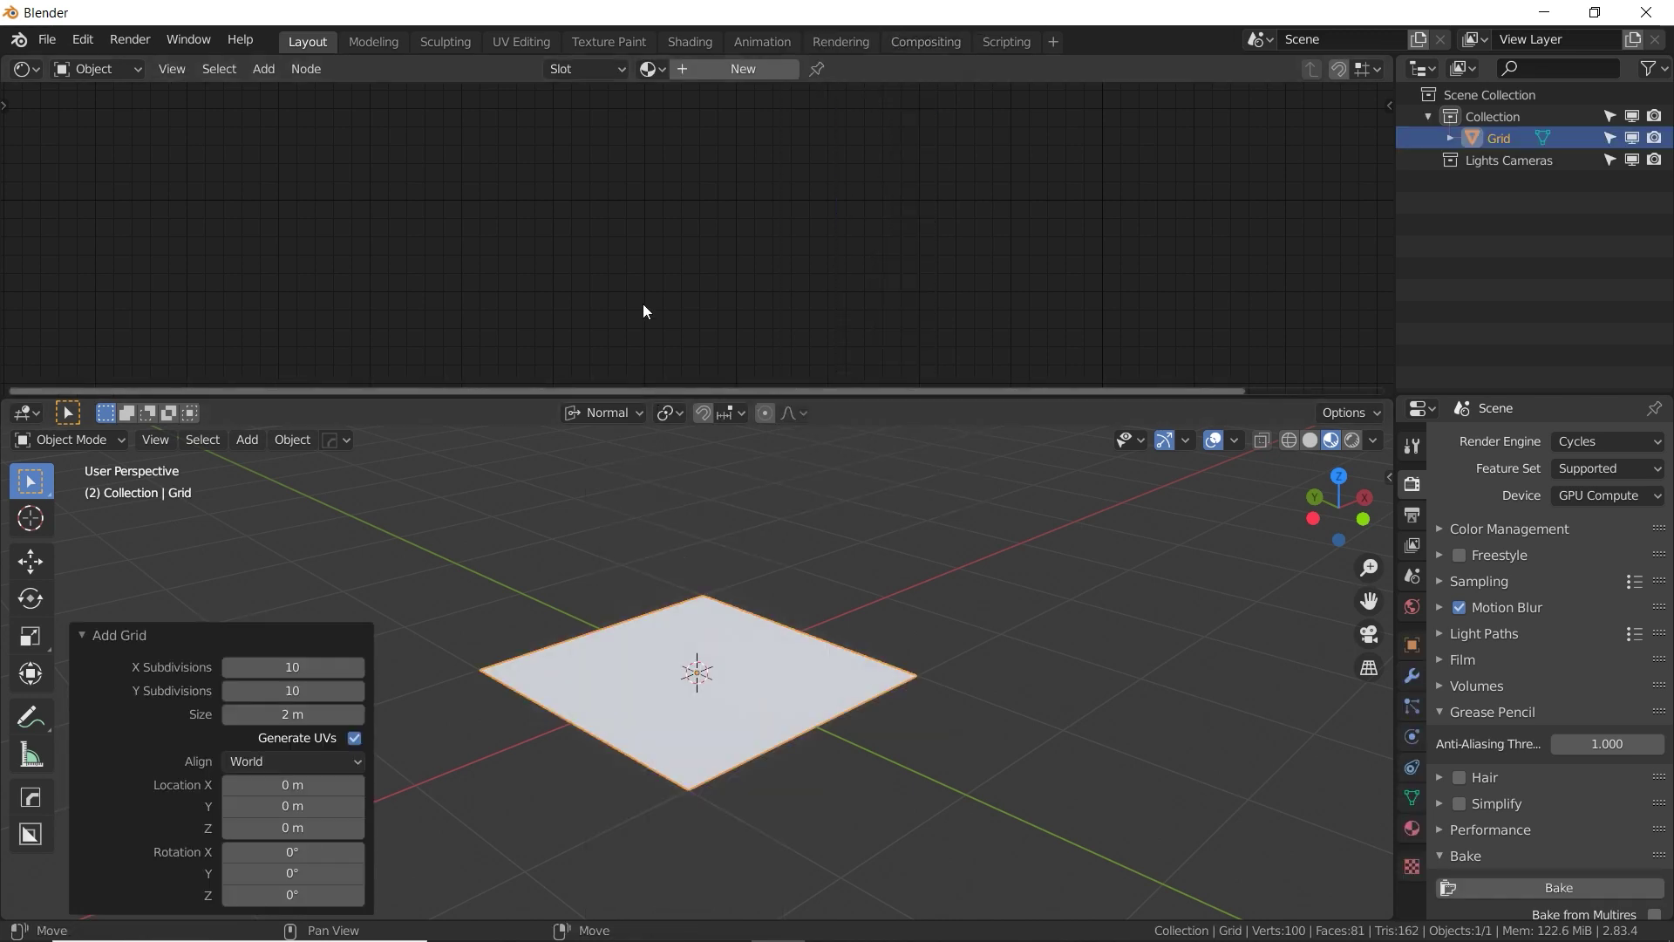
pyautogui.click(649, 69)
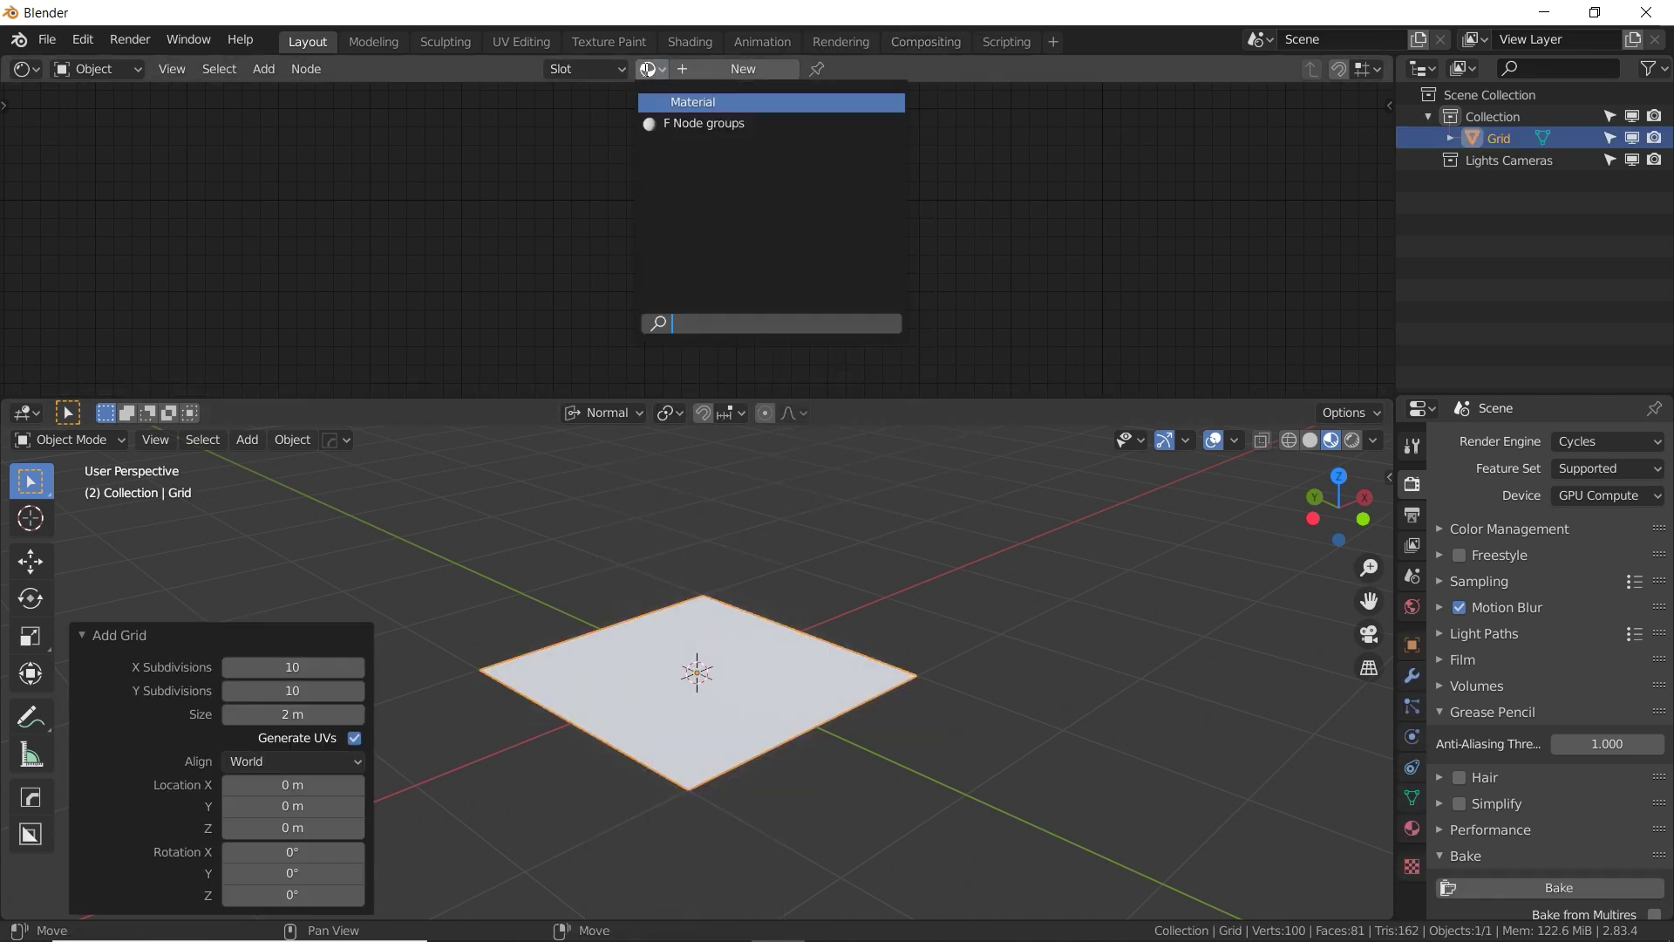
pyautogui.click(678, 110)
pyautogui.moveTo(656, 289); pyautogui.dragTo(591, 206, button='middle')
# Examine the custom node groups available to the material, and inspect the scratch texture on the grid from above.
pyautogui.hotkey('shift', 'a')
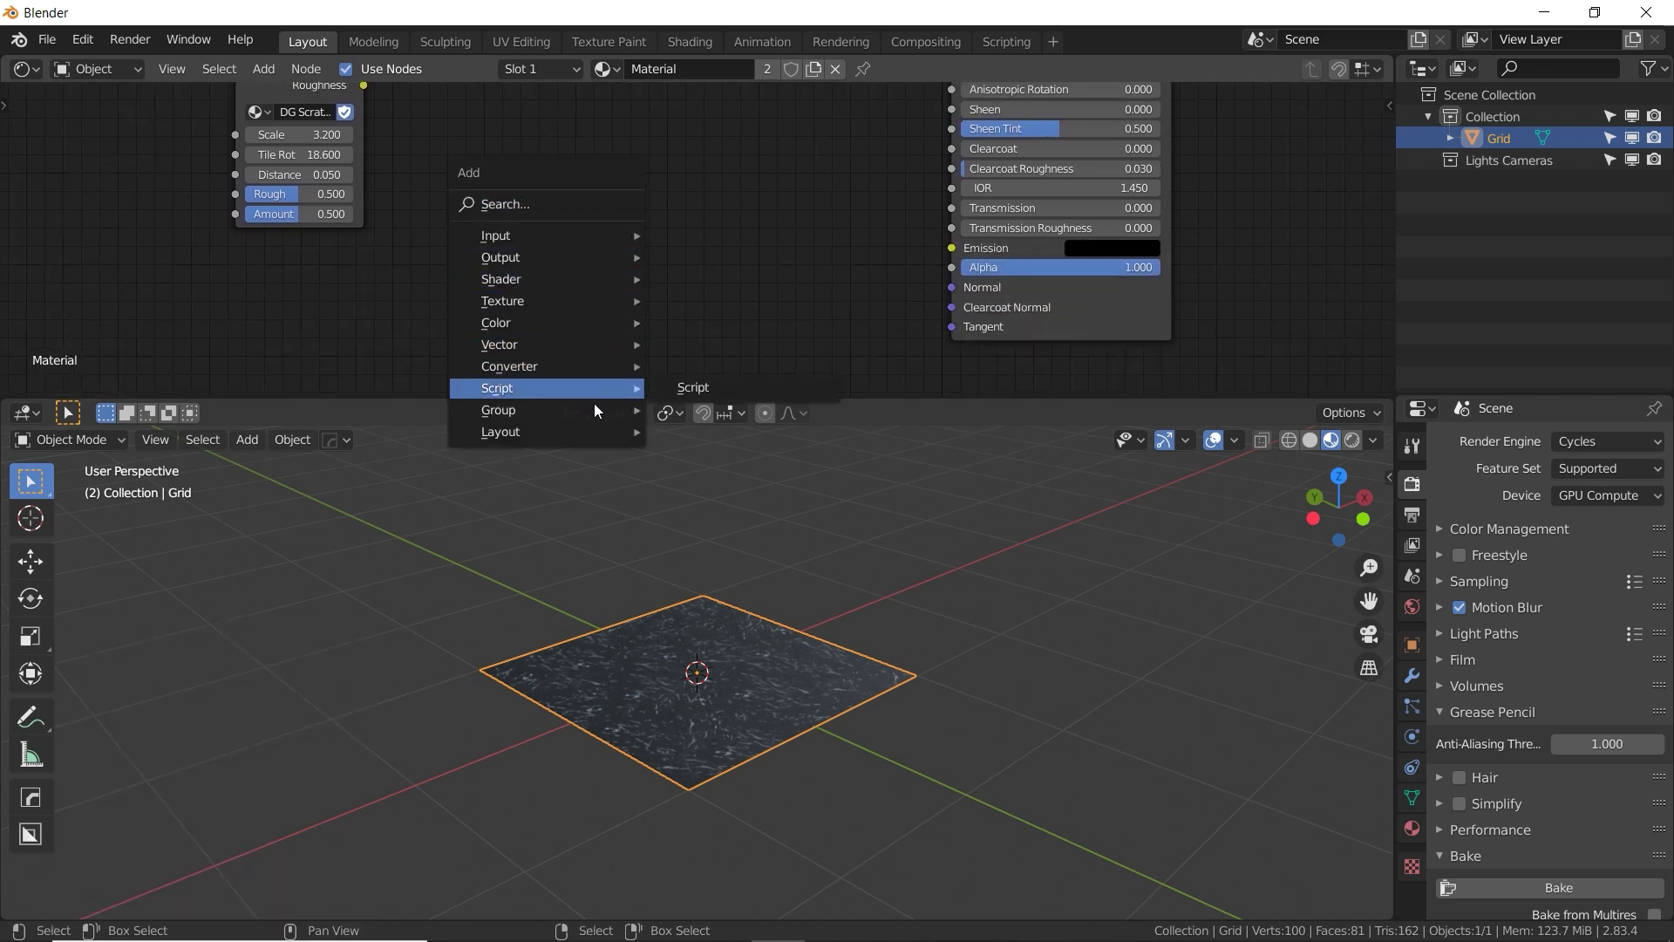
pyautogui.moveTo(598, 411)
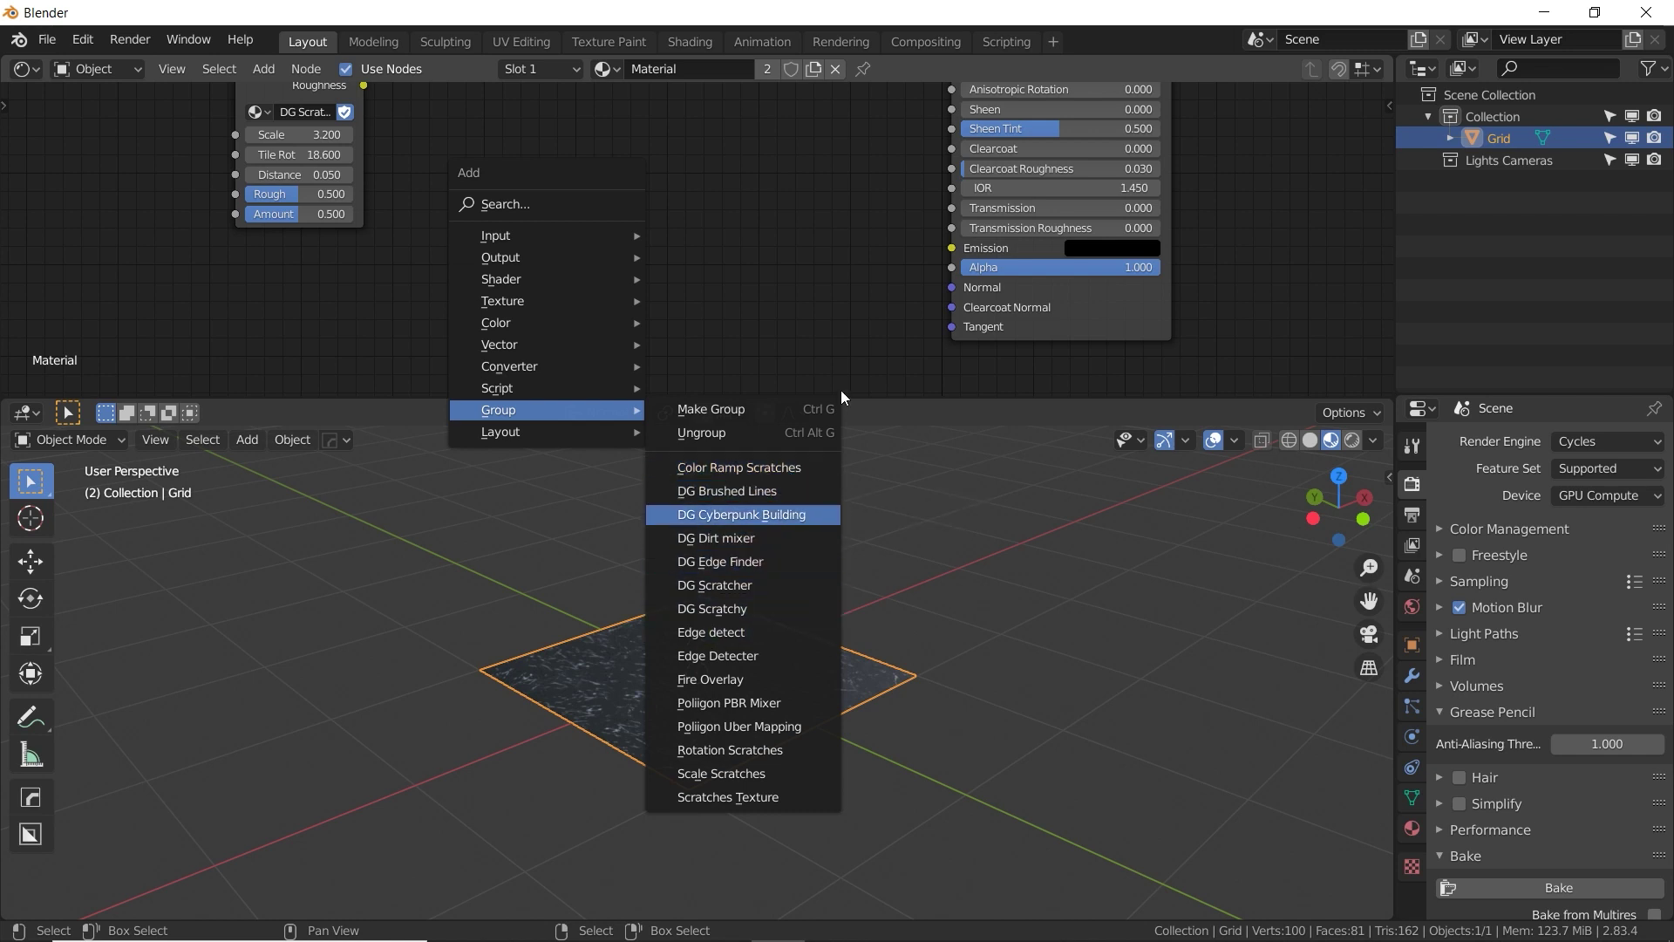
pyautogui.moveTo(811, 523); pyautogui.dragTo(678, 703, button='middle')
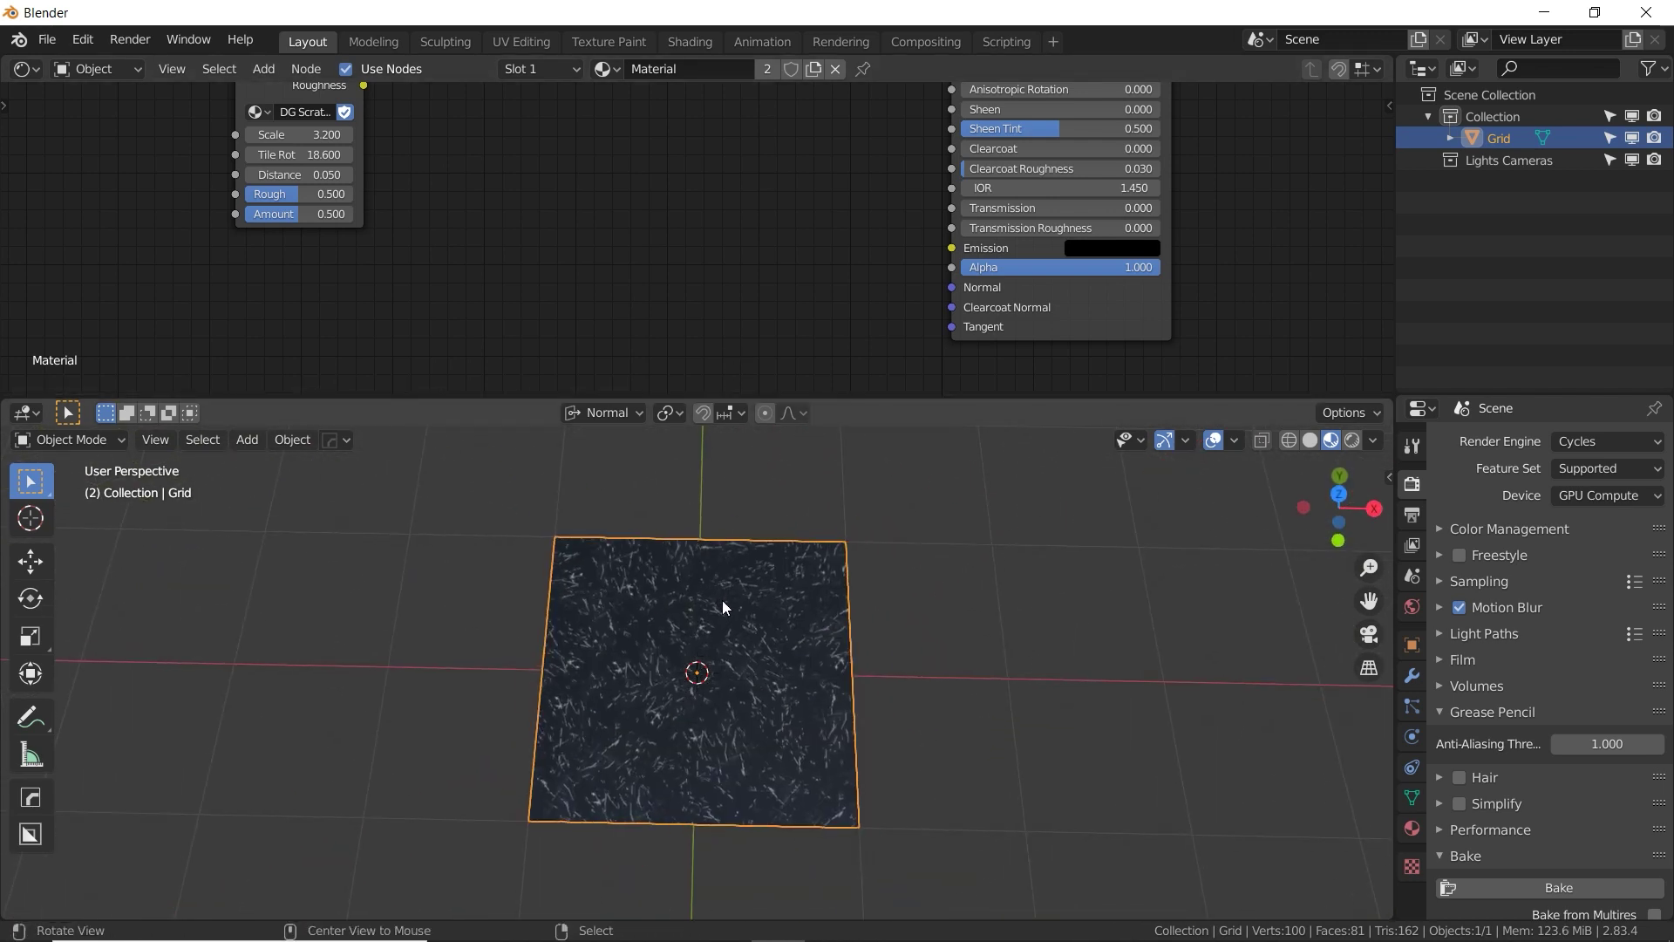
pyautogui.moveTo(722, 600); pyautogui.dragTo(860, 500, button='middle')
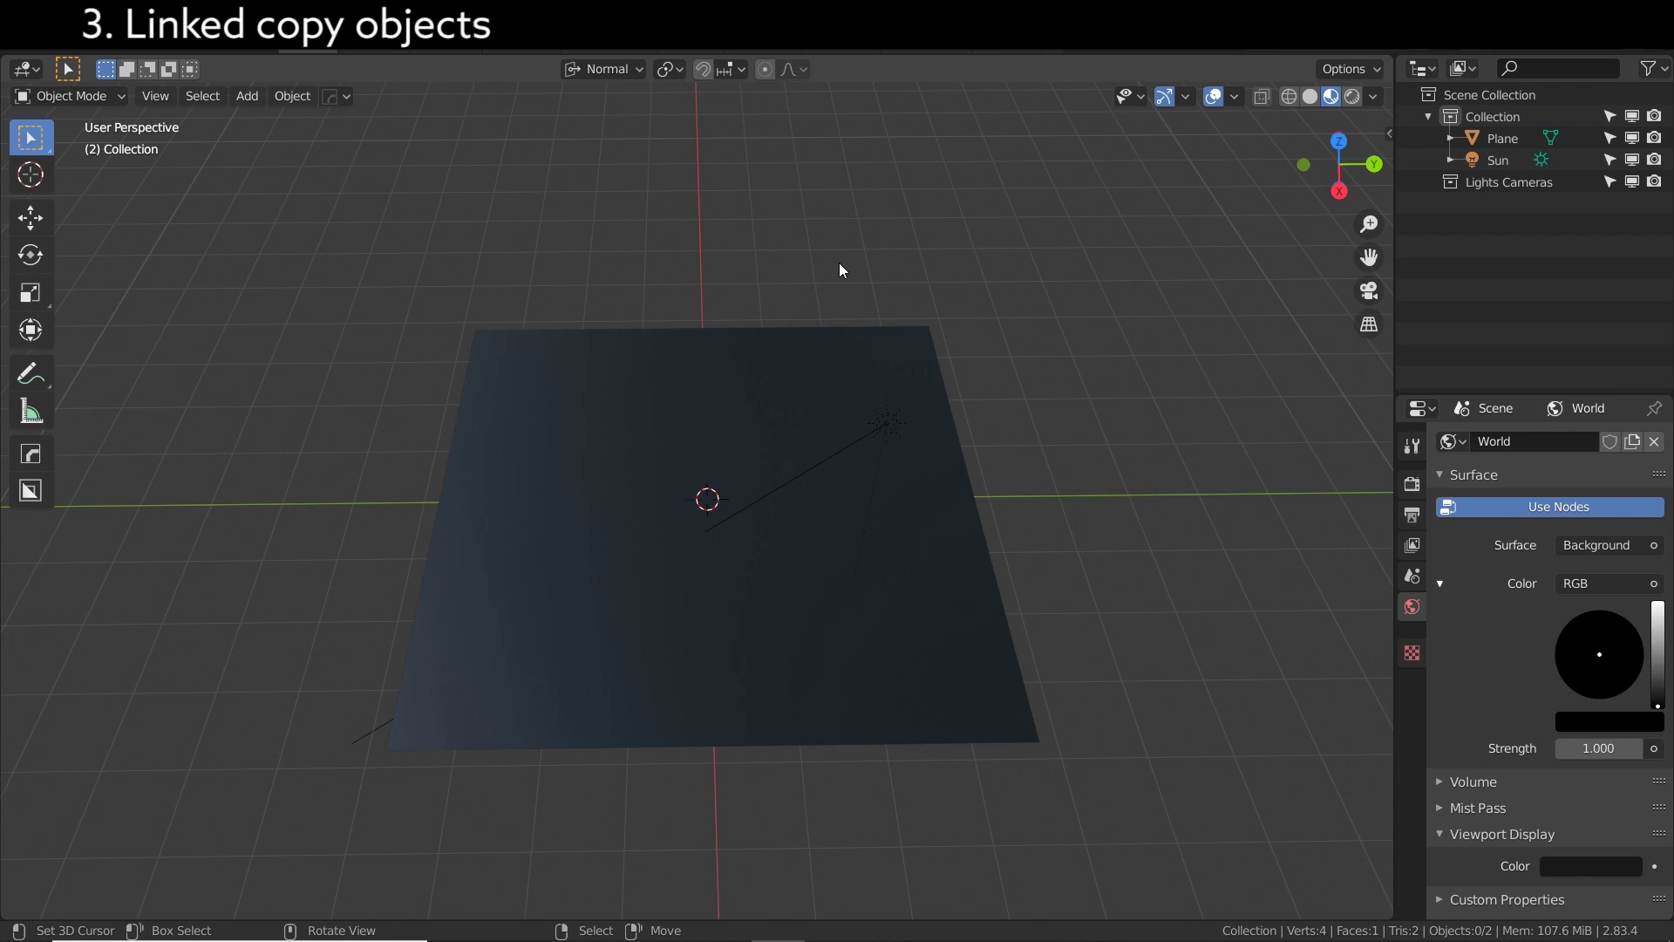
# Add a cylinder mesh at the centre of the plane and scale it down to a small peg.
pyautogui.scroll(1, 834, 268)
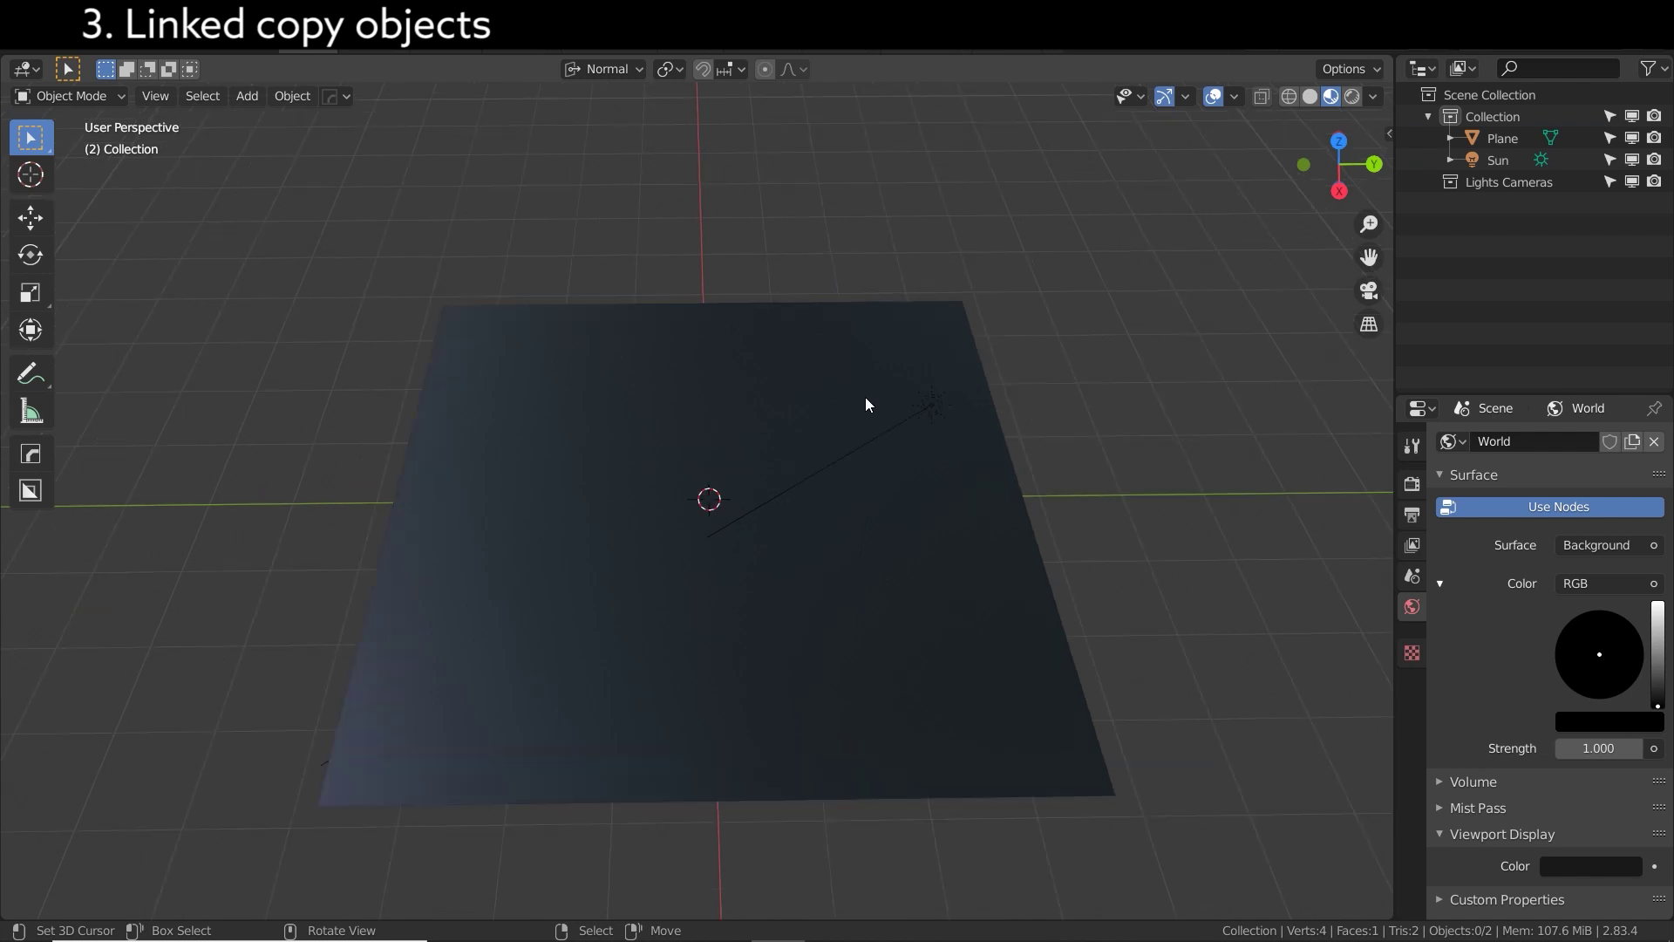
pyautogui.moveTo(866, 404)
pyautogui.mouseDown(button='middle')
pyautogui.moveTo(695, 389)
pyautogui.moveTo(548, 344)
pyautogui.moveTo(867, 374)
pyautogui.moveTo(873, 426)
pyautogui.moveTo(860, 394)
pyautogui.mouseUp(button='middle')
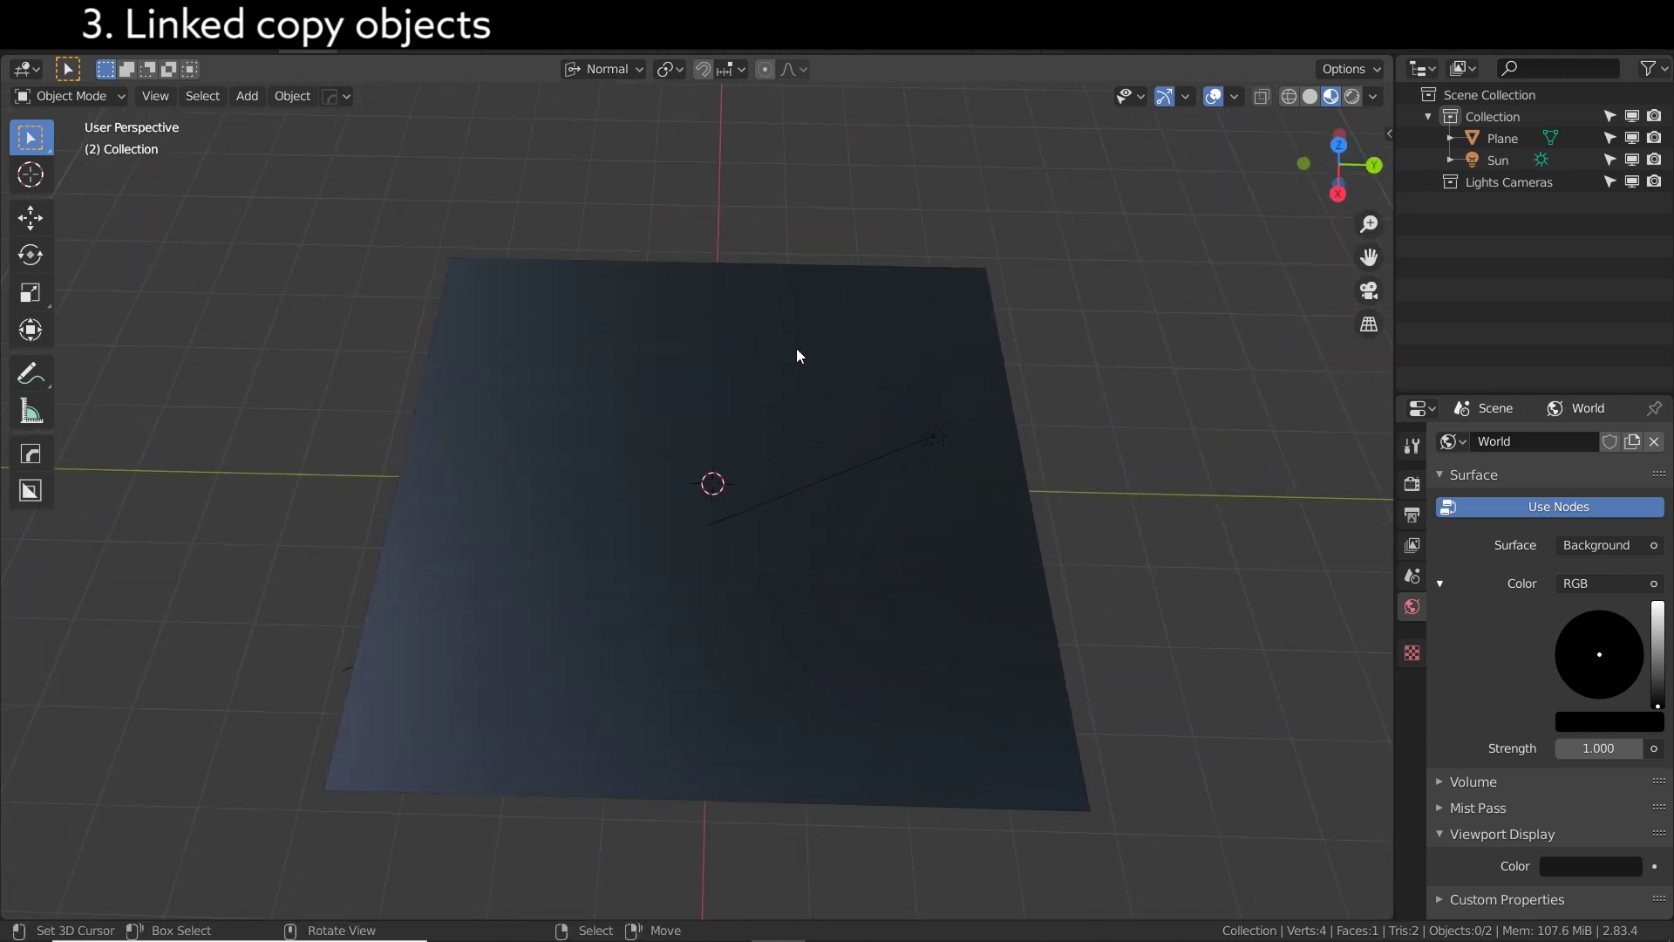
pyautogui.moveTo(665, 422); pyautogui.dragTo(782, 369, button='middle')
pyautogui.click(656, 431)
pyautogui.hotkey('shift', 'a')
pyautogui.moveTo(777, 363)
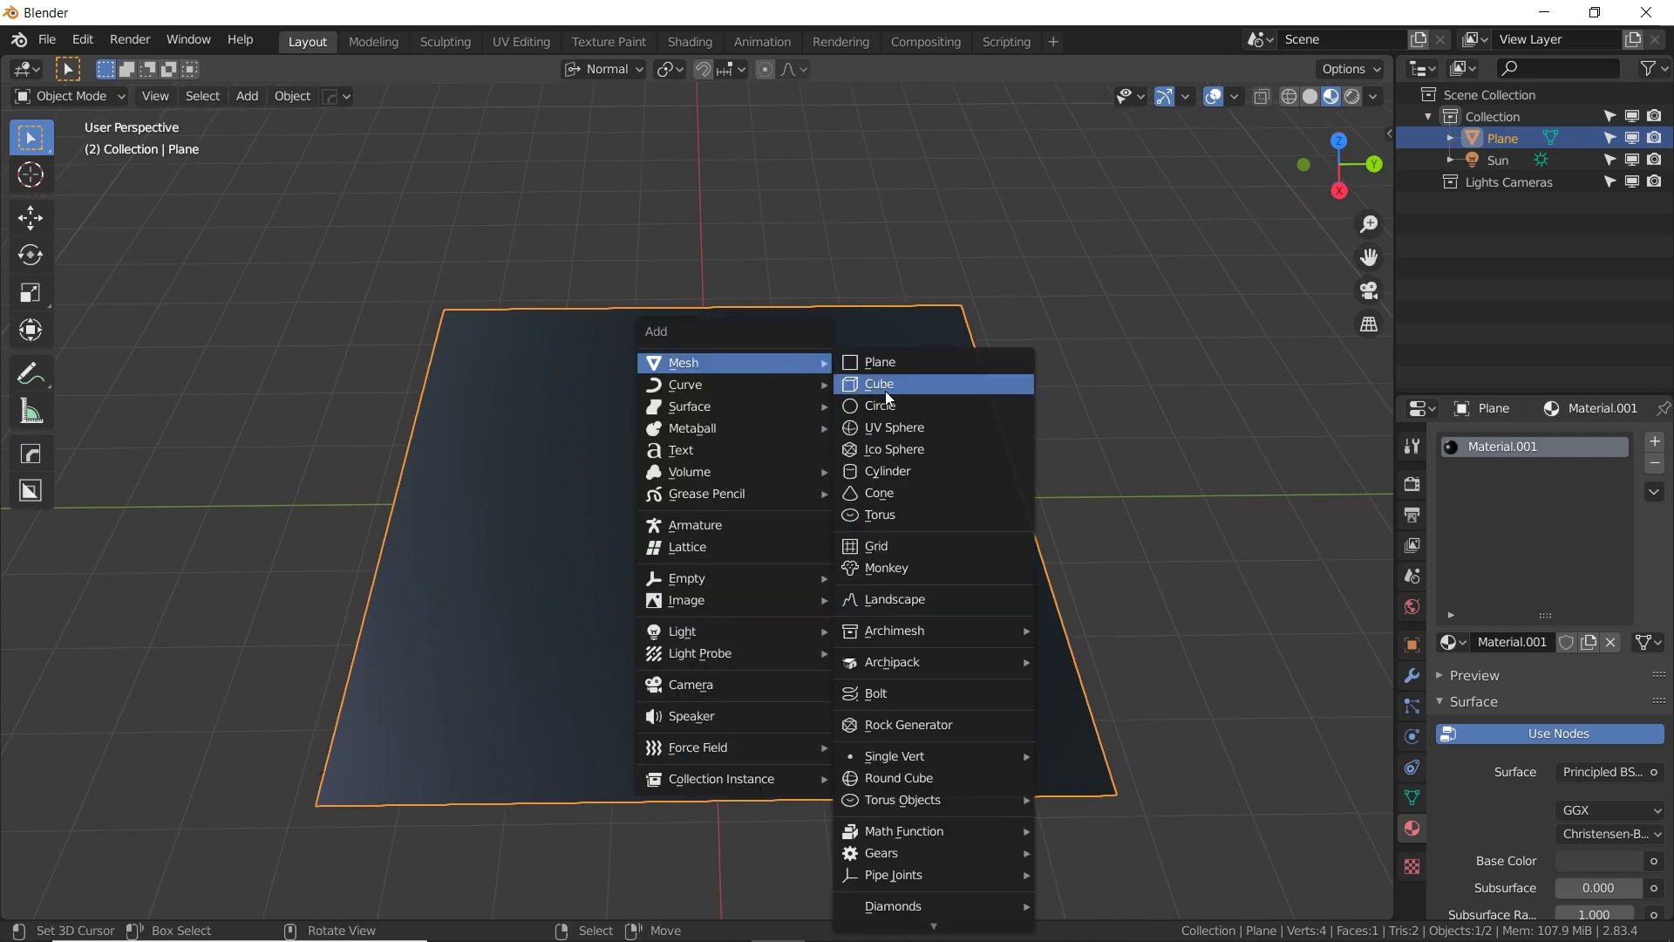
pyautogui.click(889, 470)
pyautogui.press('s')
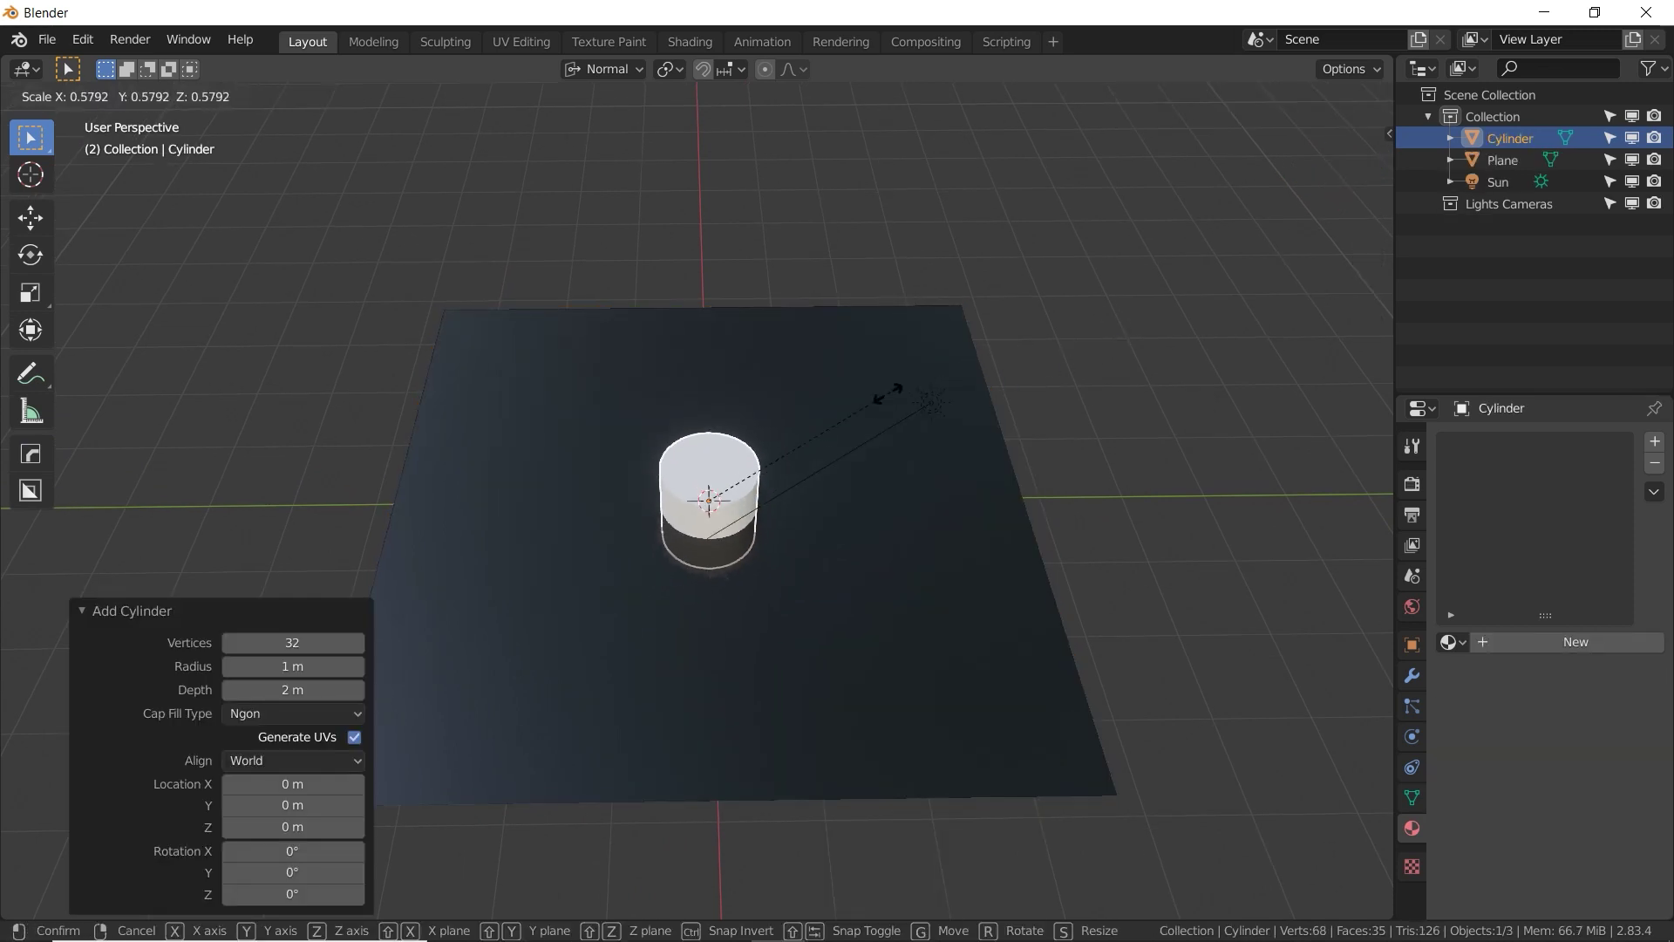
pyautogui.click(819, 449)
# Give the cylinder a new material with Metallic 1.000, Specular 0.686 and Roughness 0.167.
pyautogui.click(1487, 643)
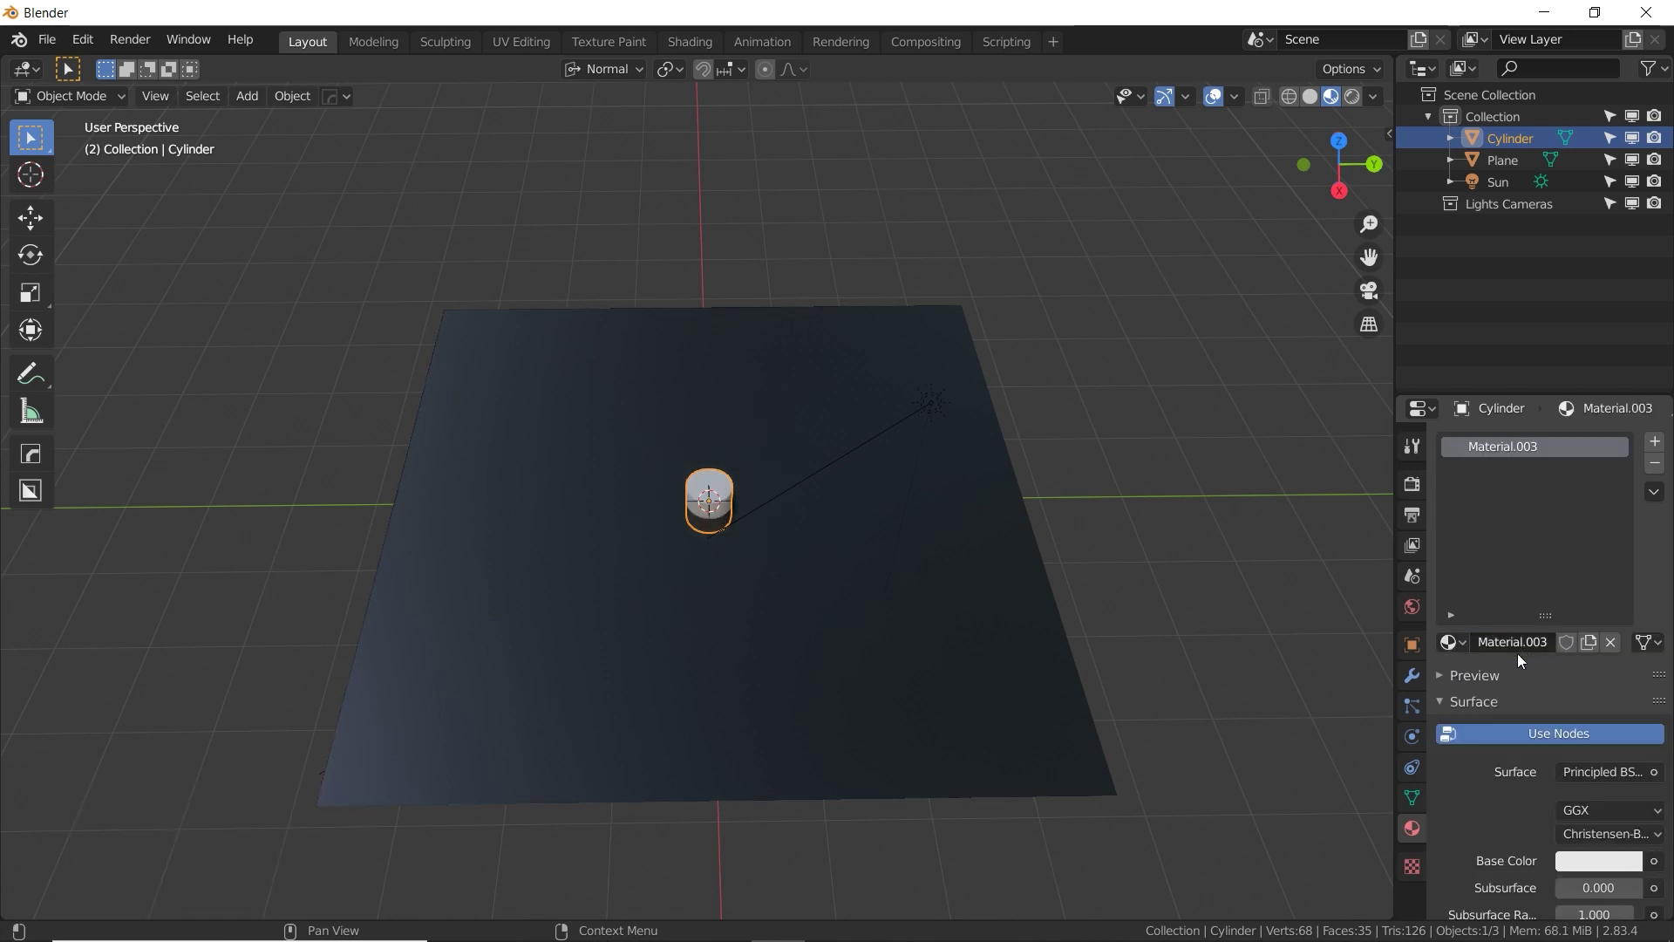
pyautogui.scroll(-6, 1477, 772)
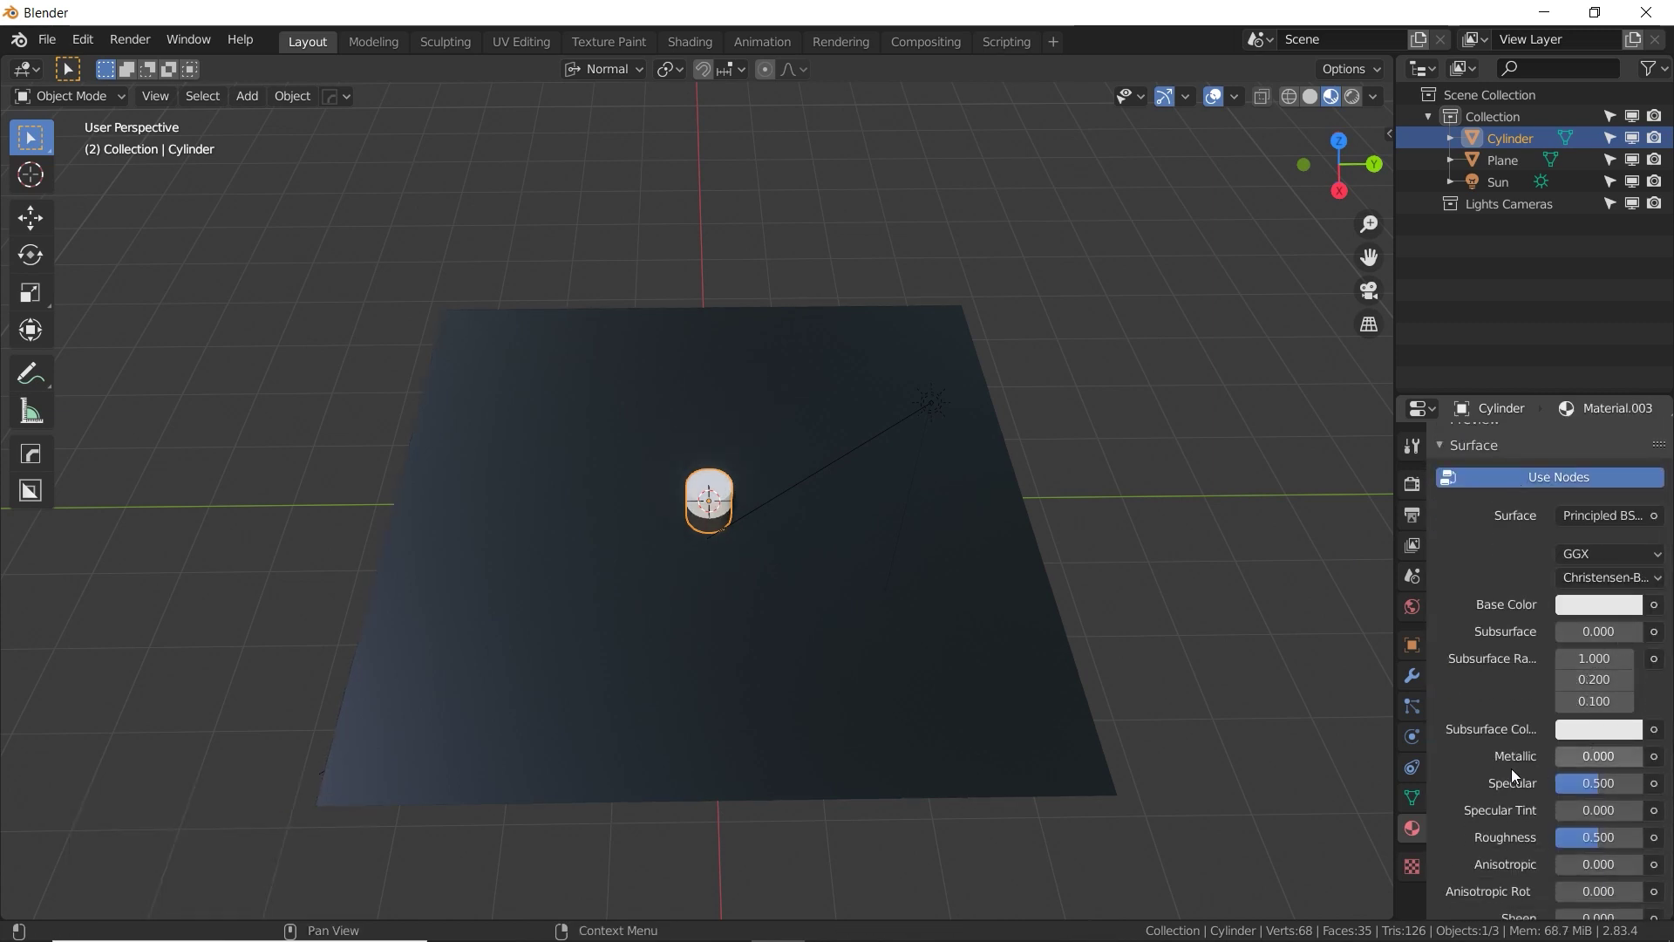
pyautogui.scroll(-4, 1540, 635)
pyautogui.moveTo(1640, 612); pyautogui.dragTo(1644, 615)
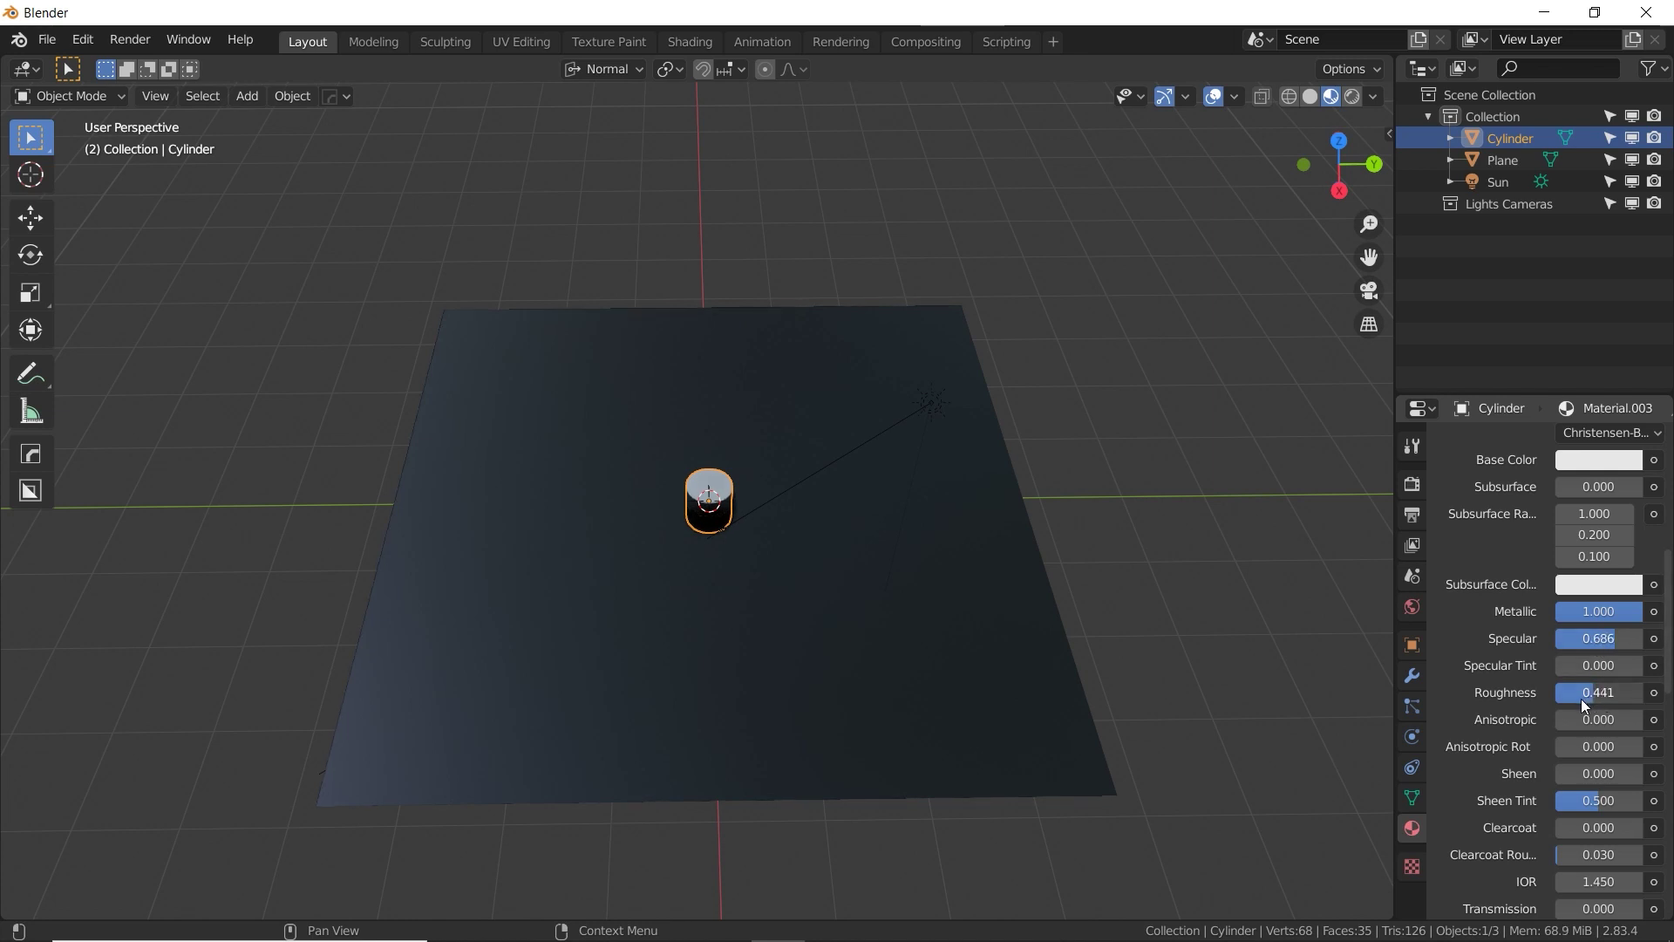
pyautogui.moveTo(1582, 699); pyautogui.dragTo(1566, 701)
pyautogui.moveTo(975, 560); pyautogui.dragTo(844, 437, button='middle')
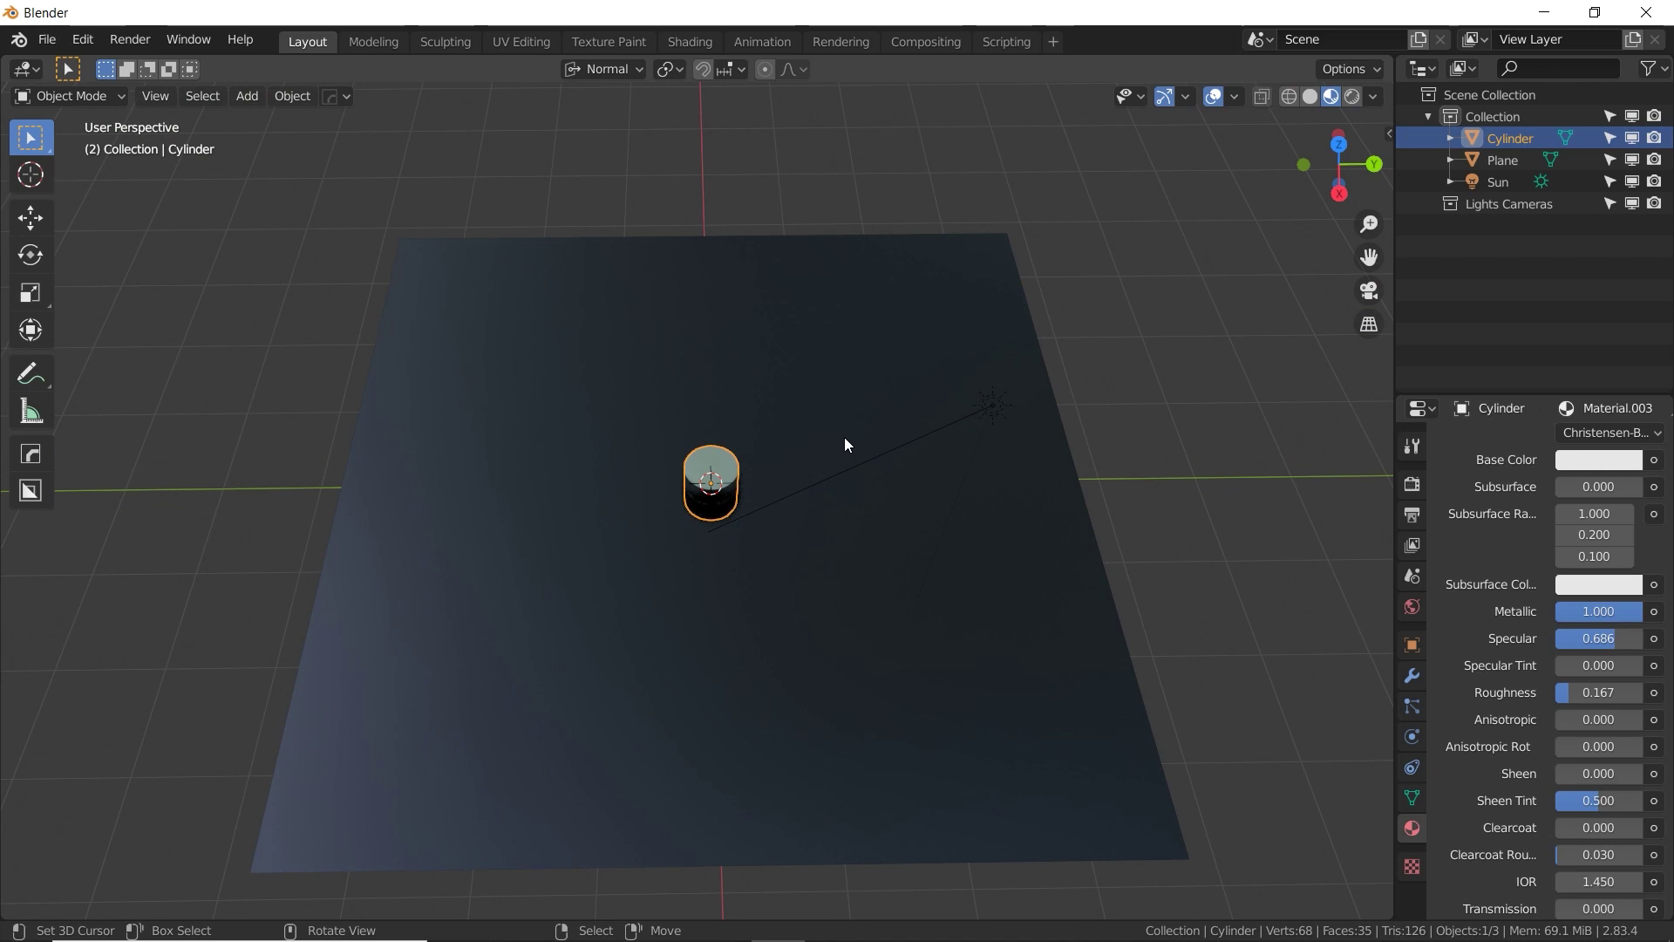
# In top view, move the cylinder about 3.3 m along both X and Y to a corner of the plane.
pyautogui.press('KP_7')
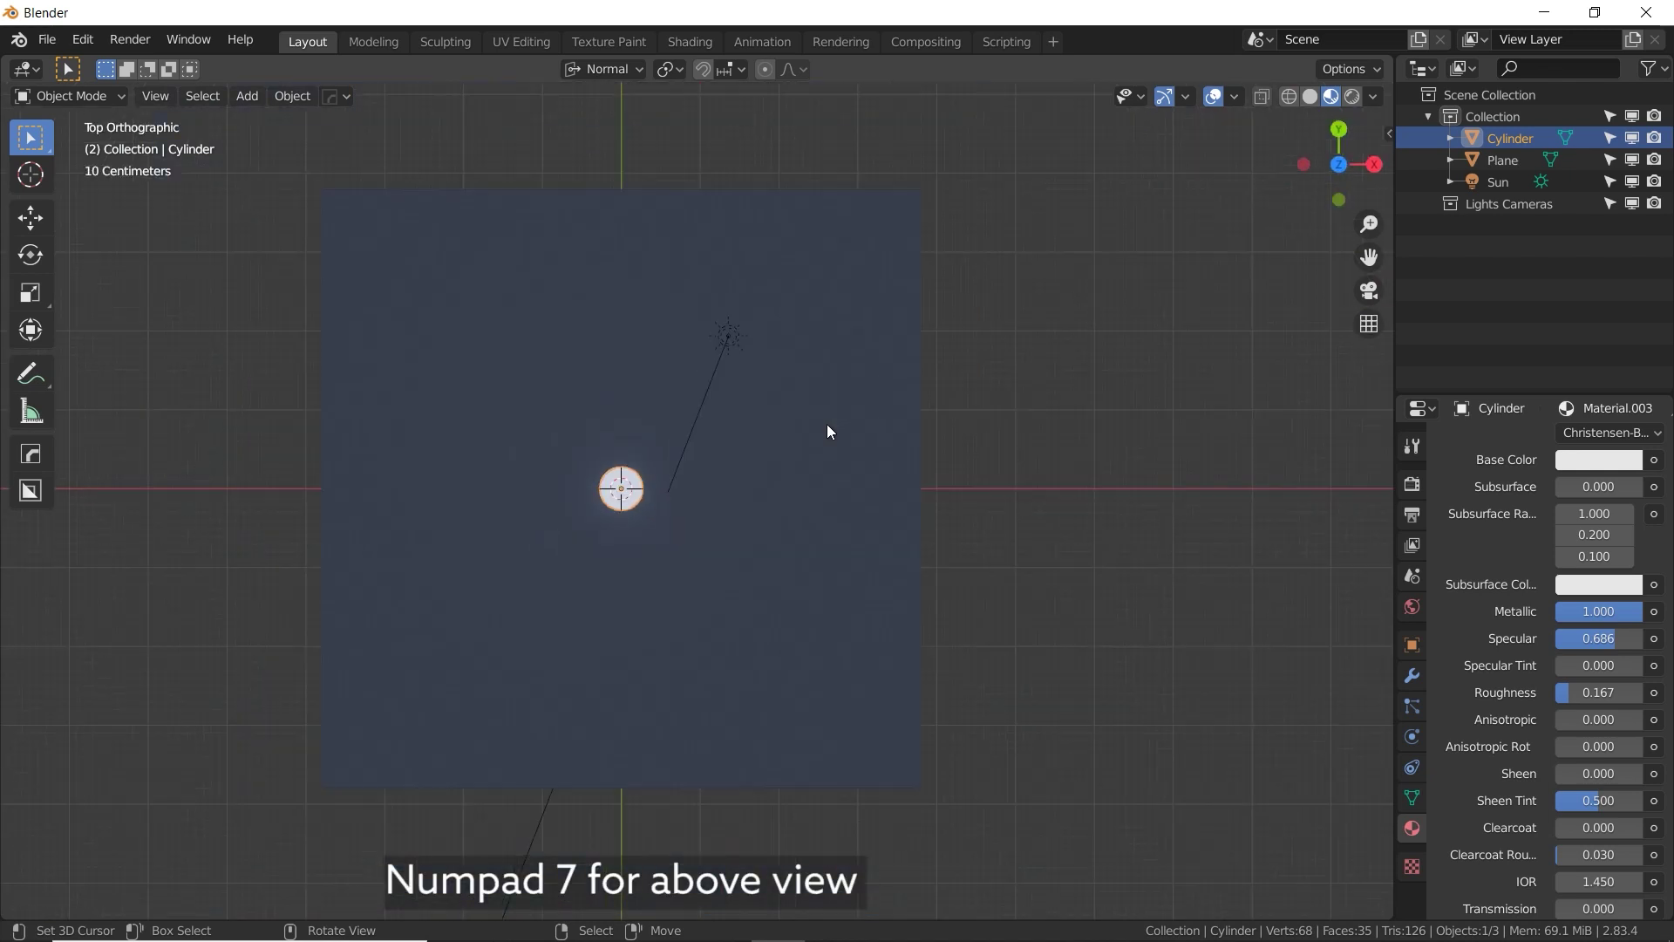
pyautogui.press('g')
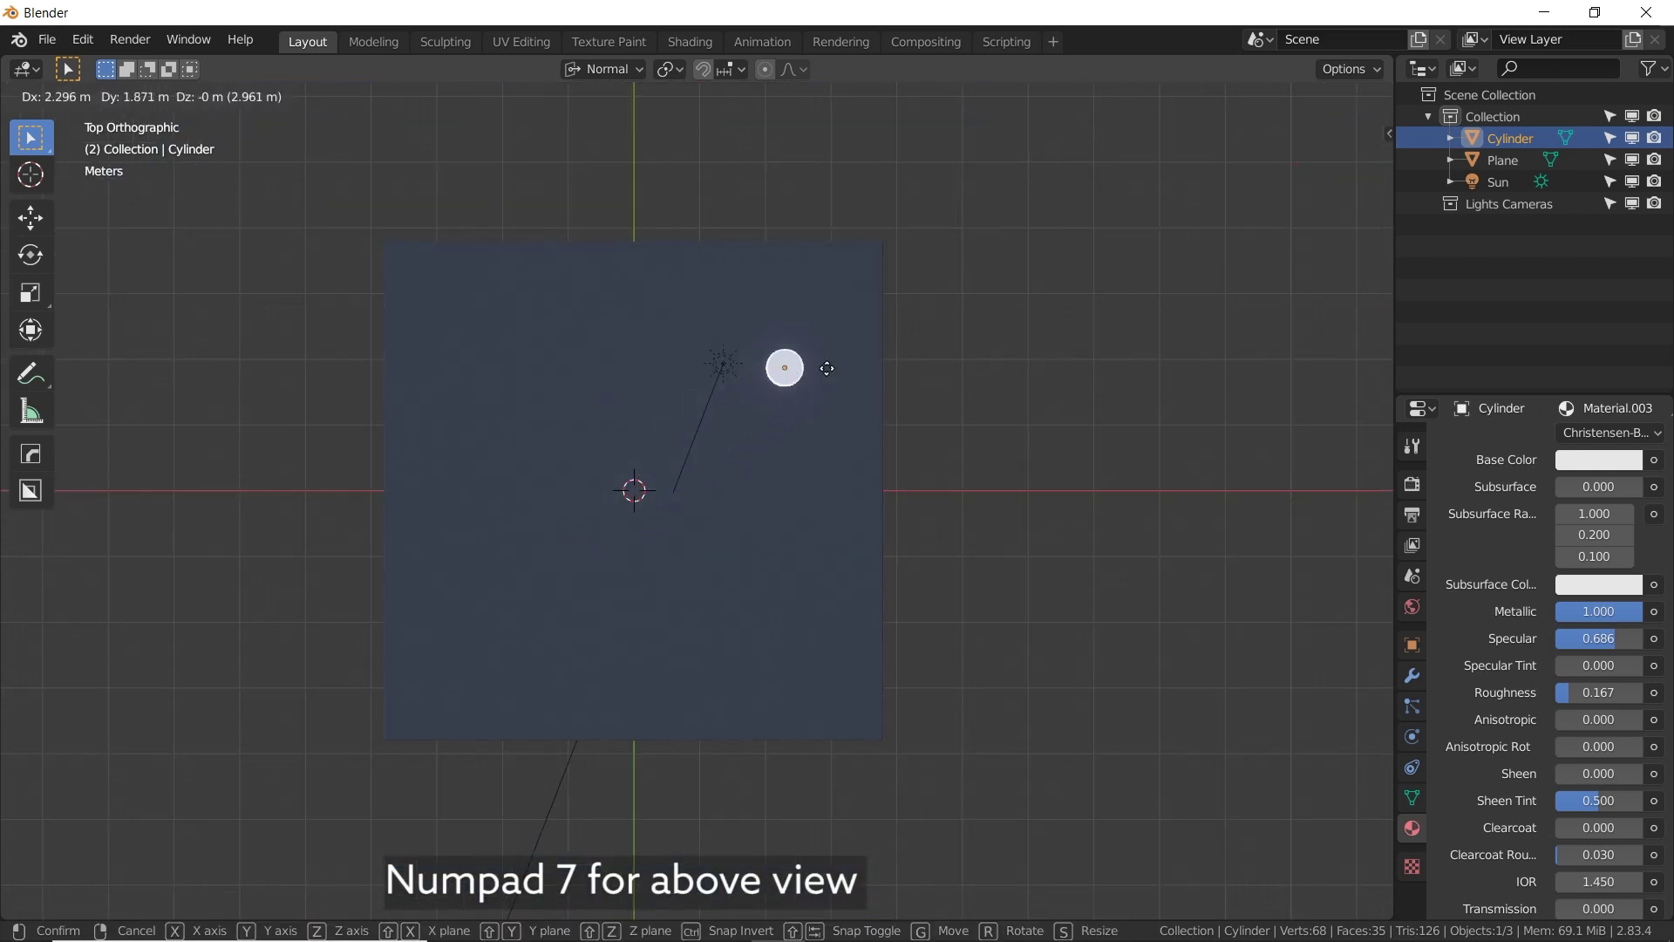
pyautogui.click(887, 298)
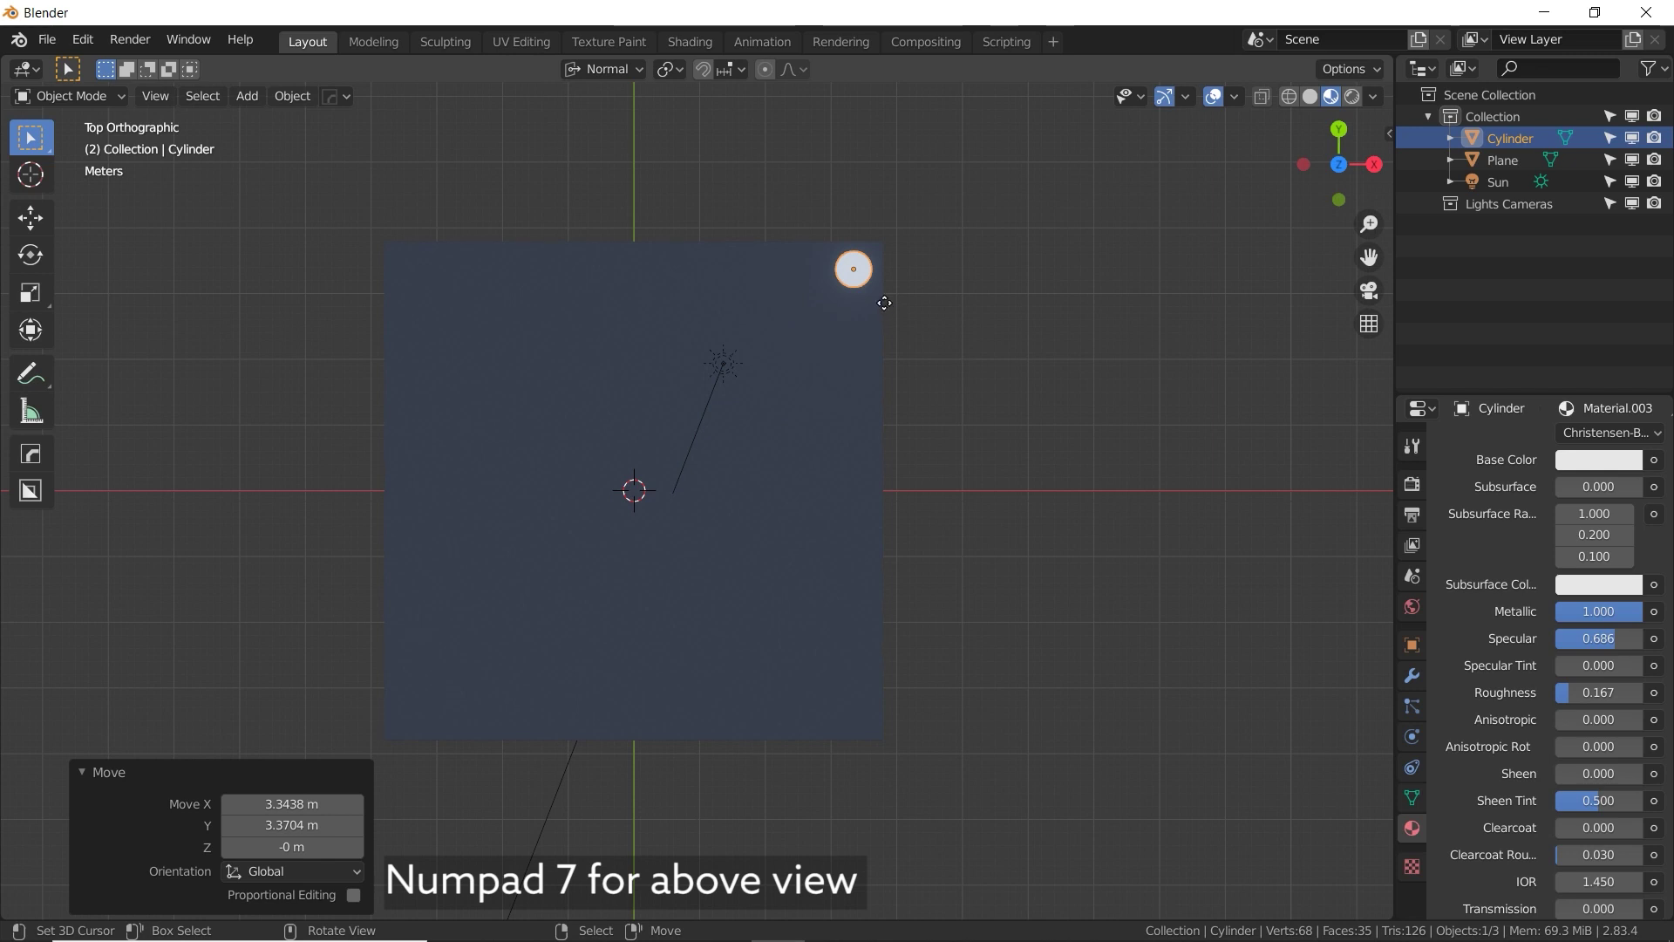
pyautogui.press('g')
pyautogui.click(880, 307)
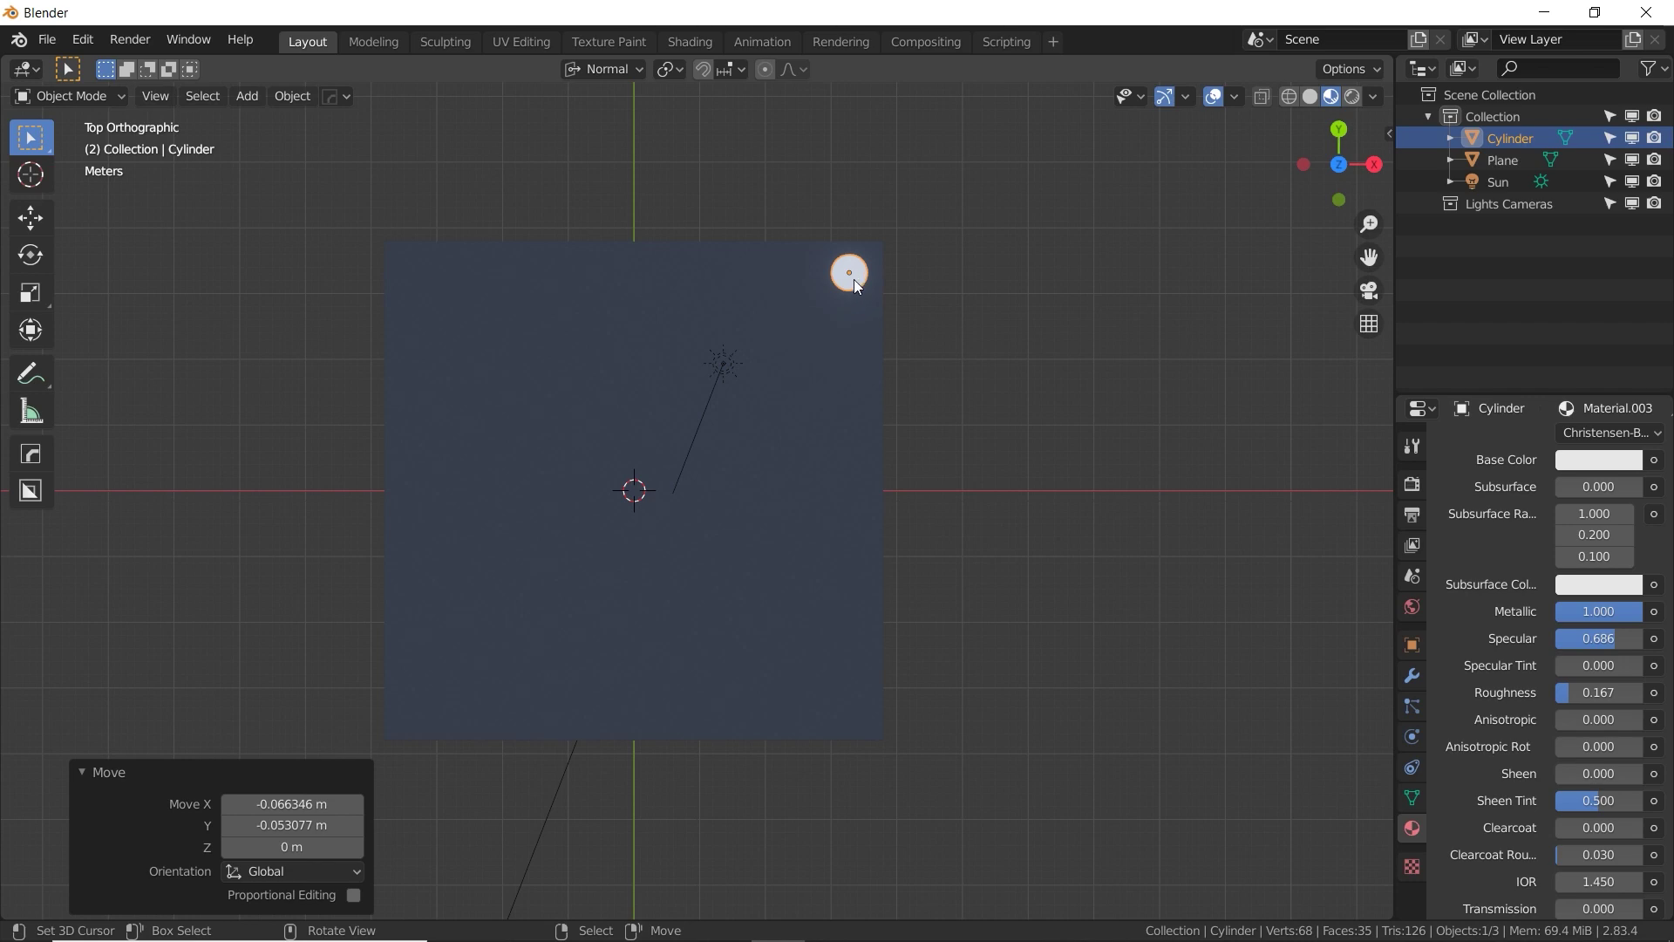
pyautogui.moveTo(854, 279); pyautogui.dragTo(887, 415, button='middle')
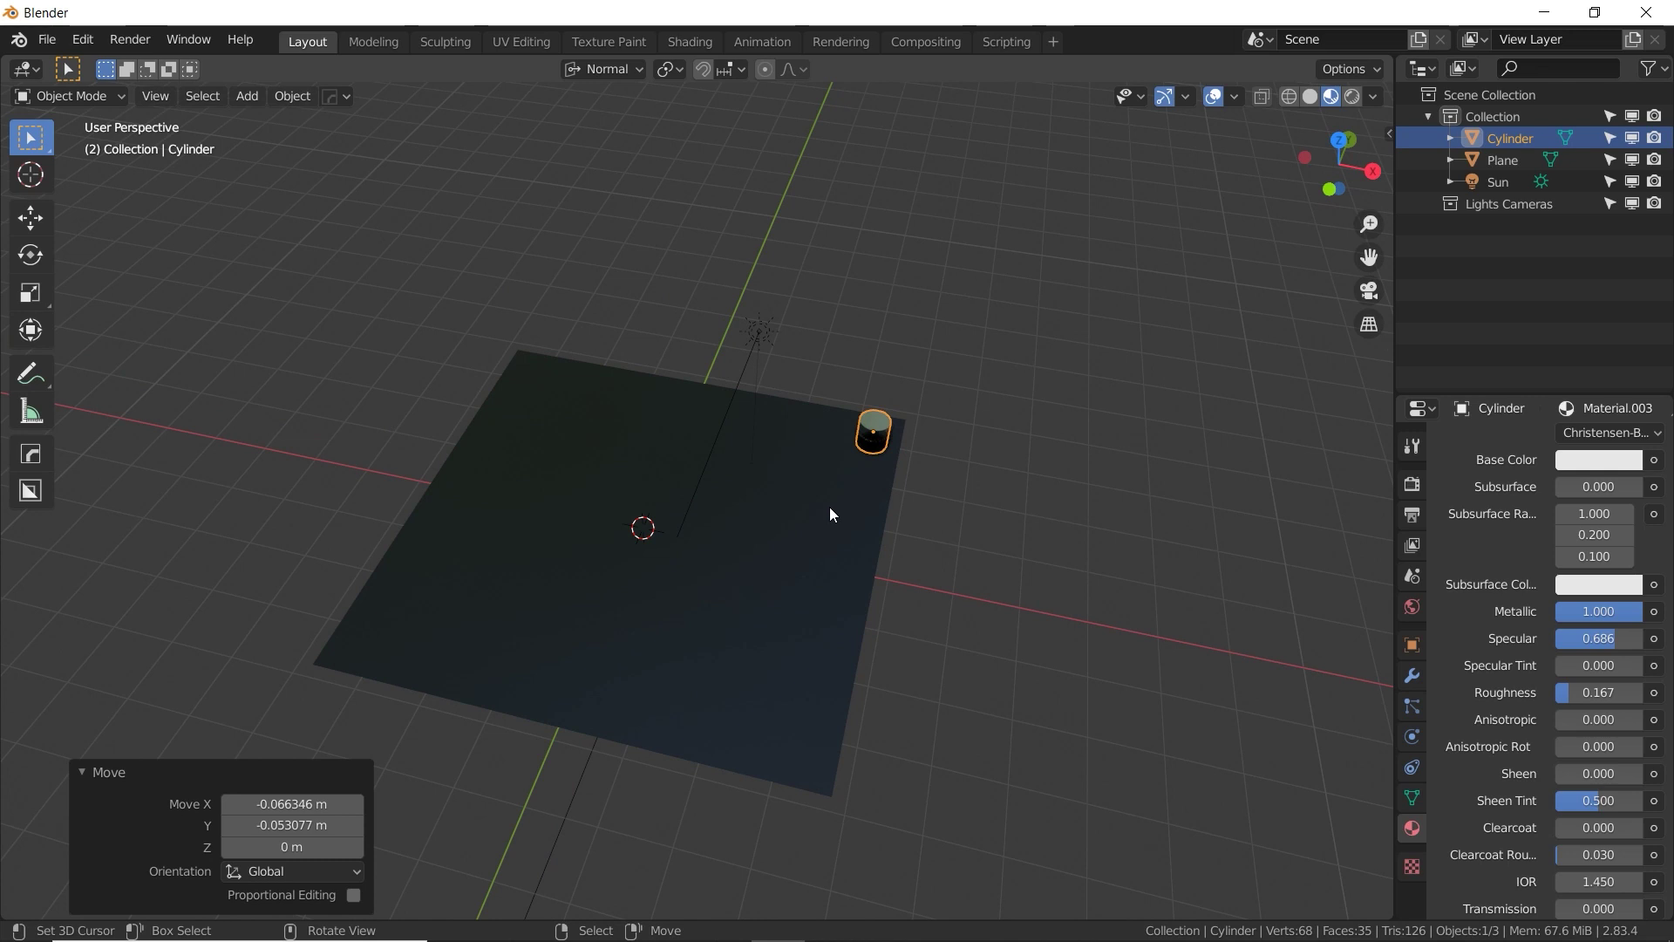
# In top view, make a linked duplicate of the cylinder about 6.7 m along negative Y at the next corner.
pyautogui.press('KP_7')
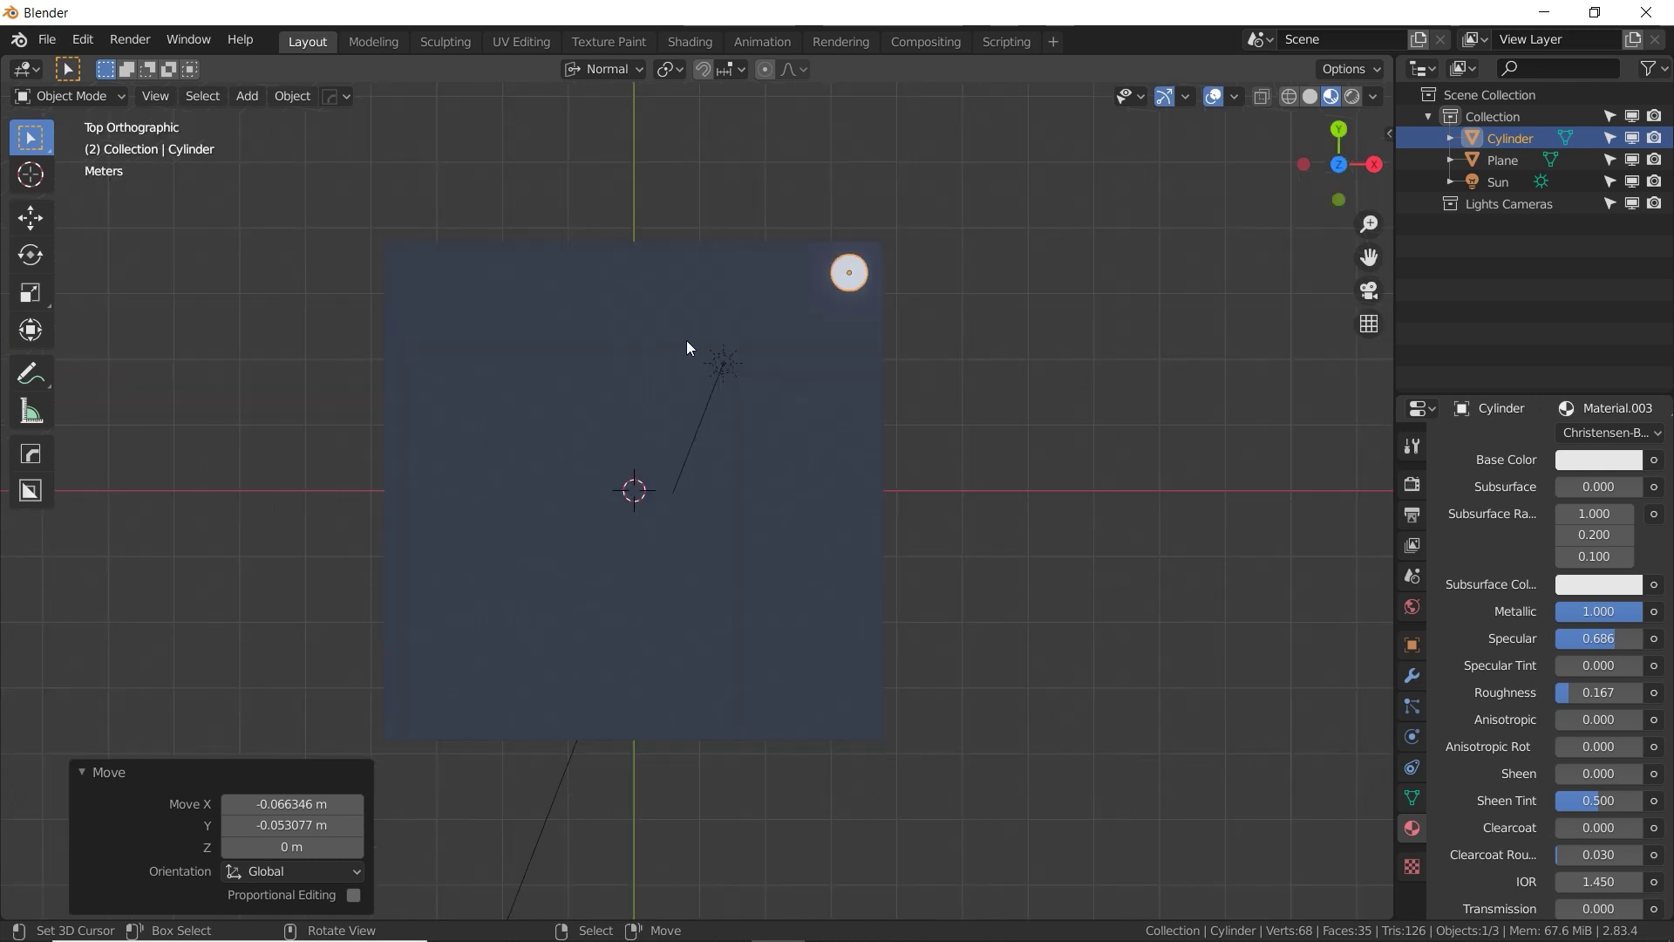
pyautogui.click(853, 281)
pyautogui.click(851, 279)
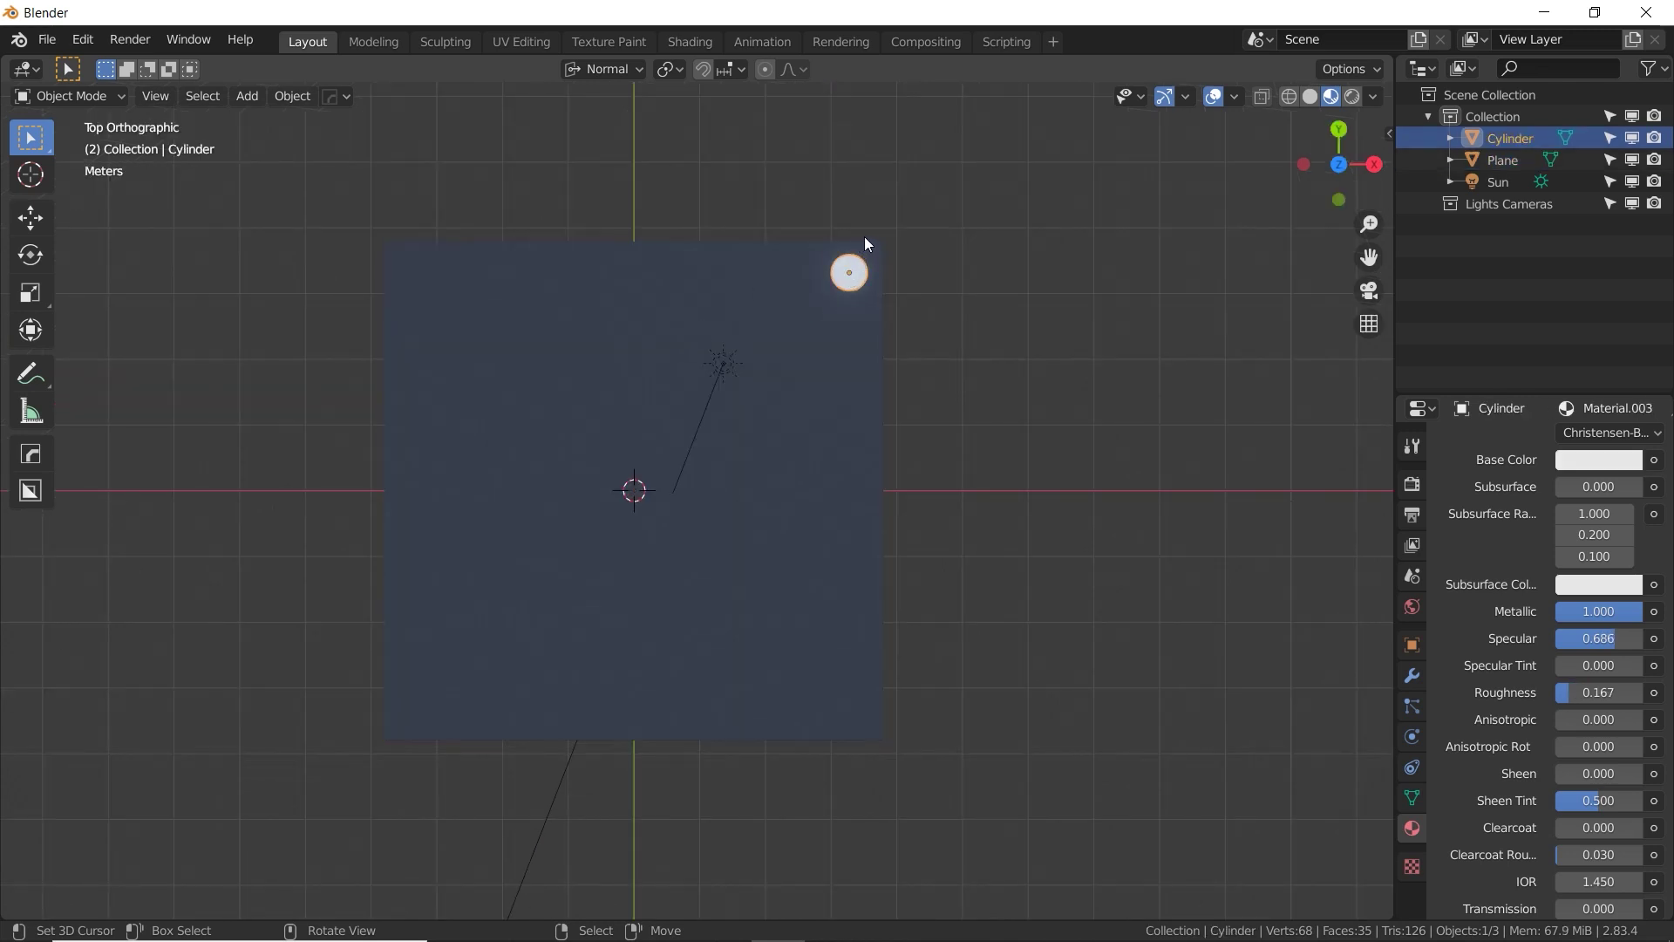
pyautogui.hotkey('alt', 'd')
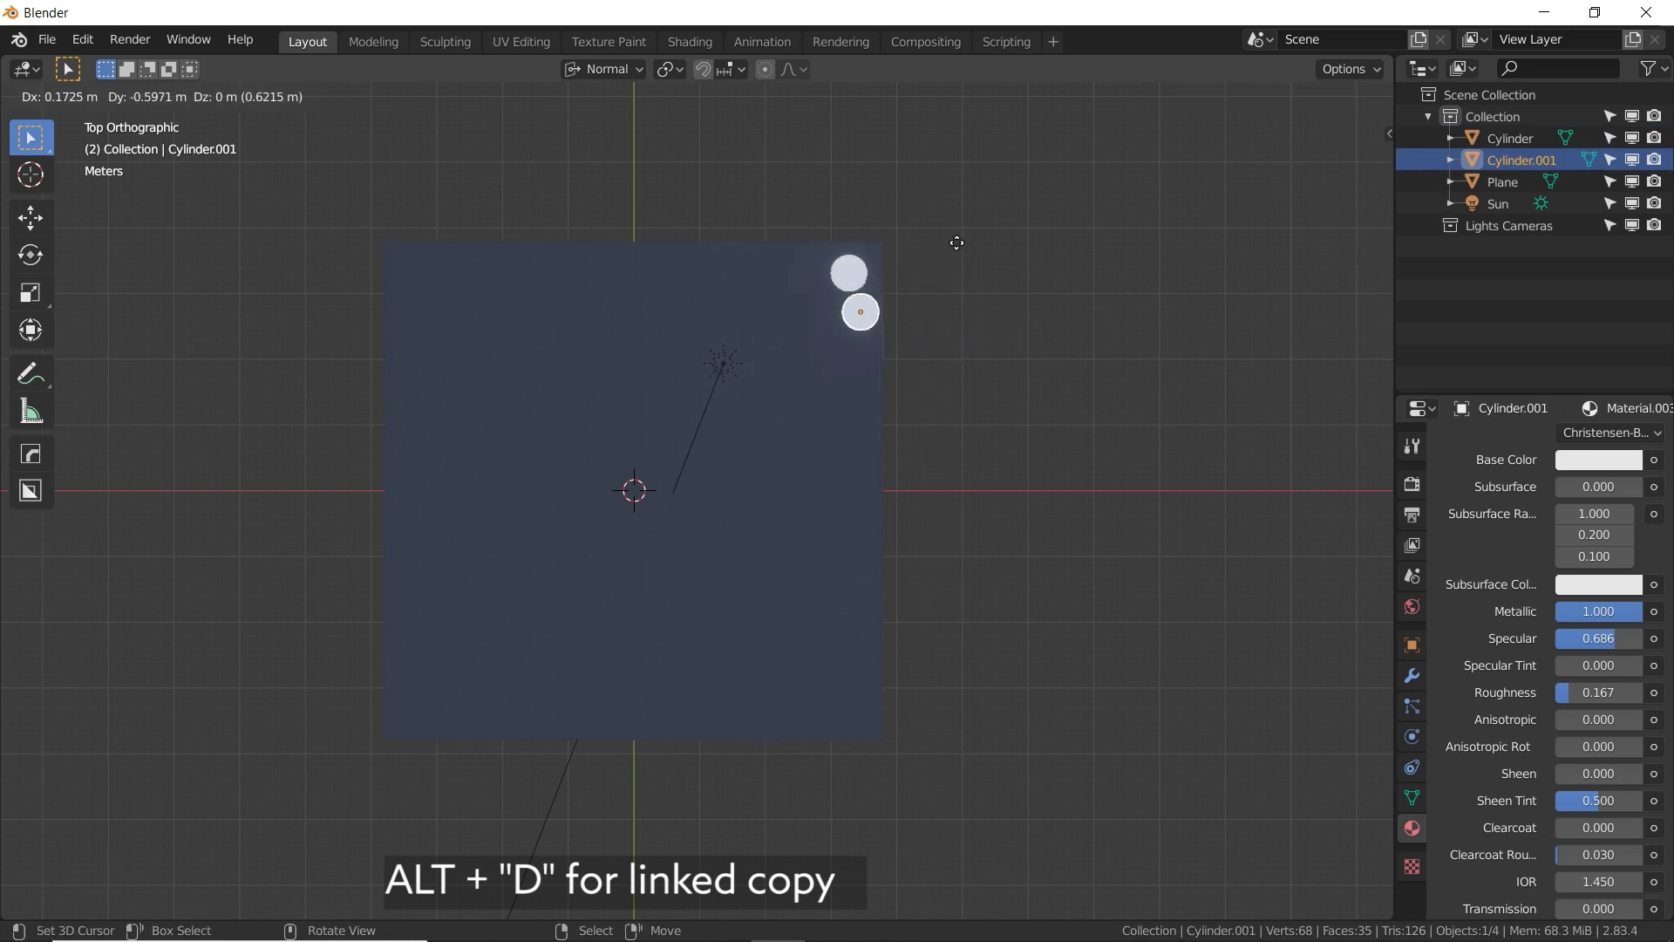
pyautogui.press('y')
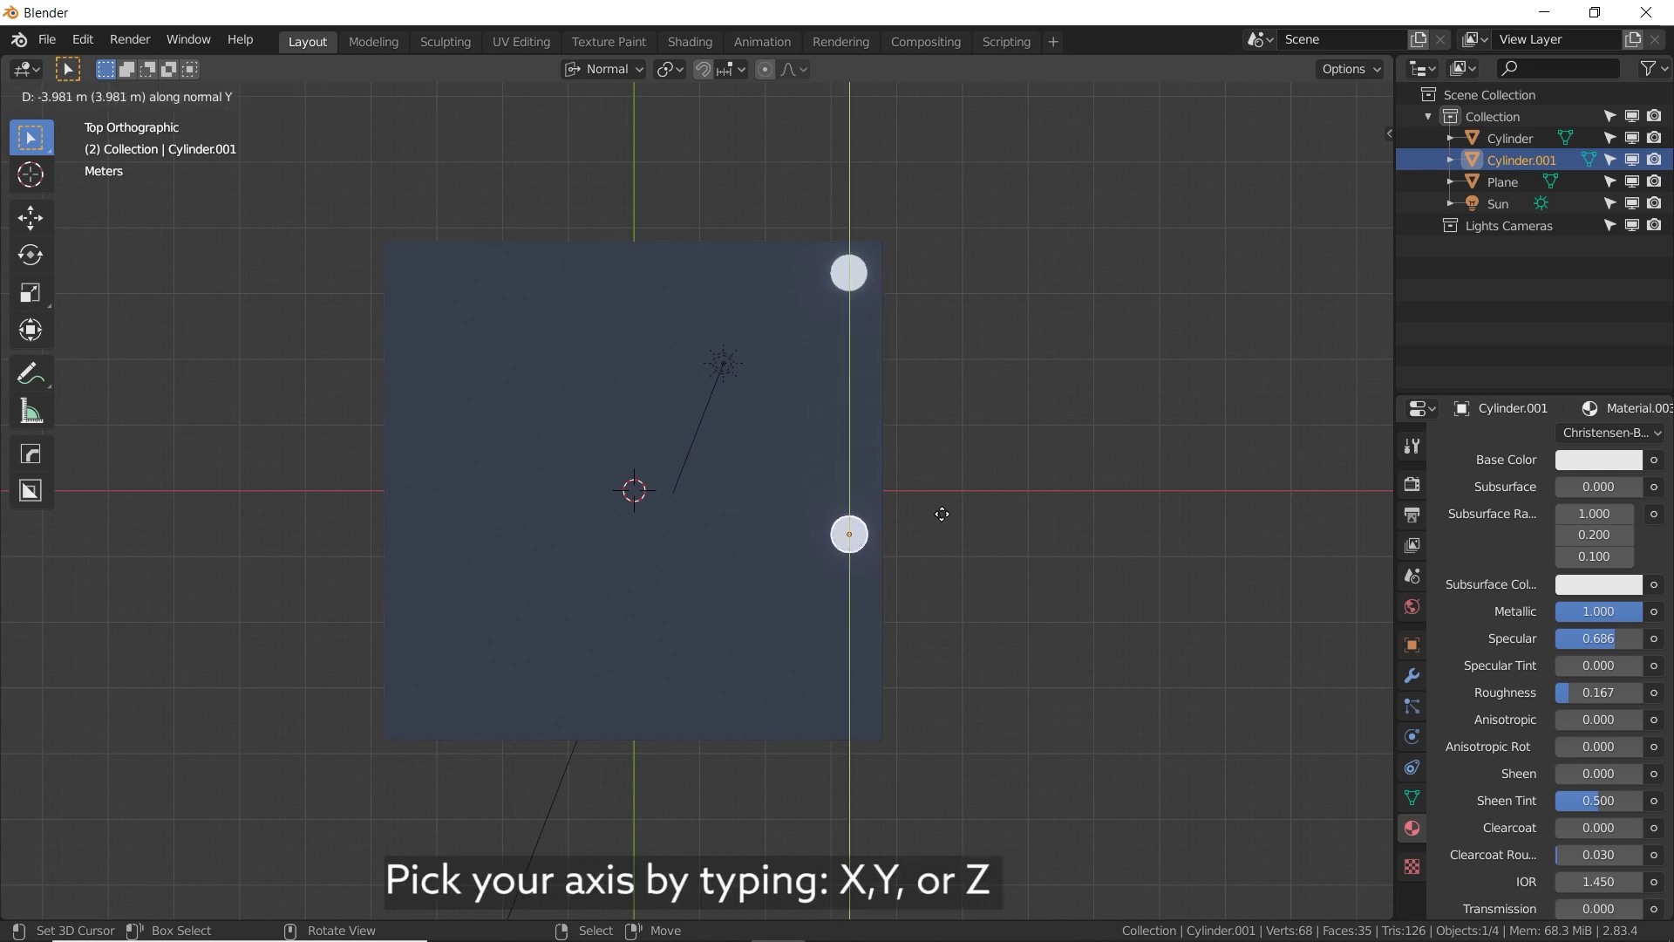
pyautogui.click(960, 665)
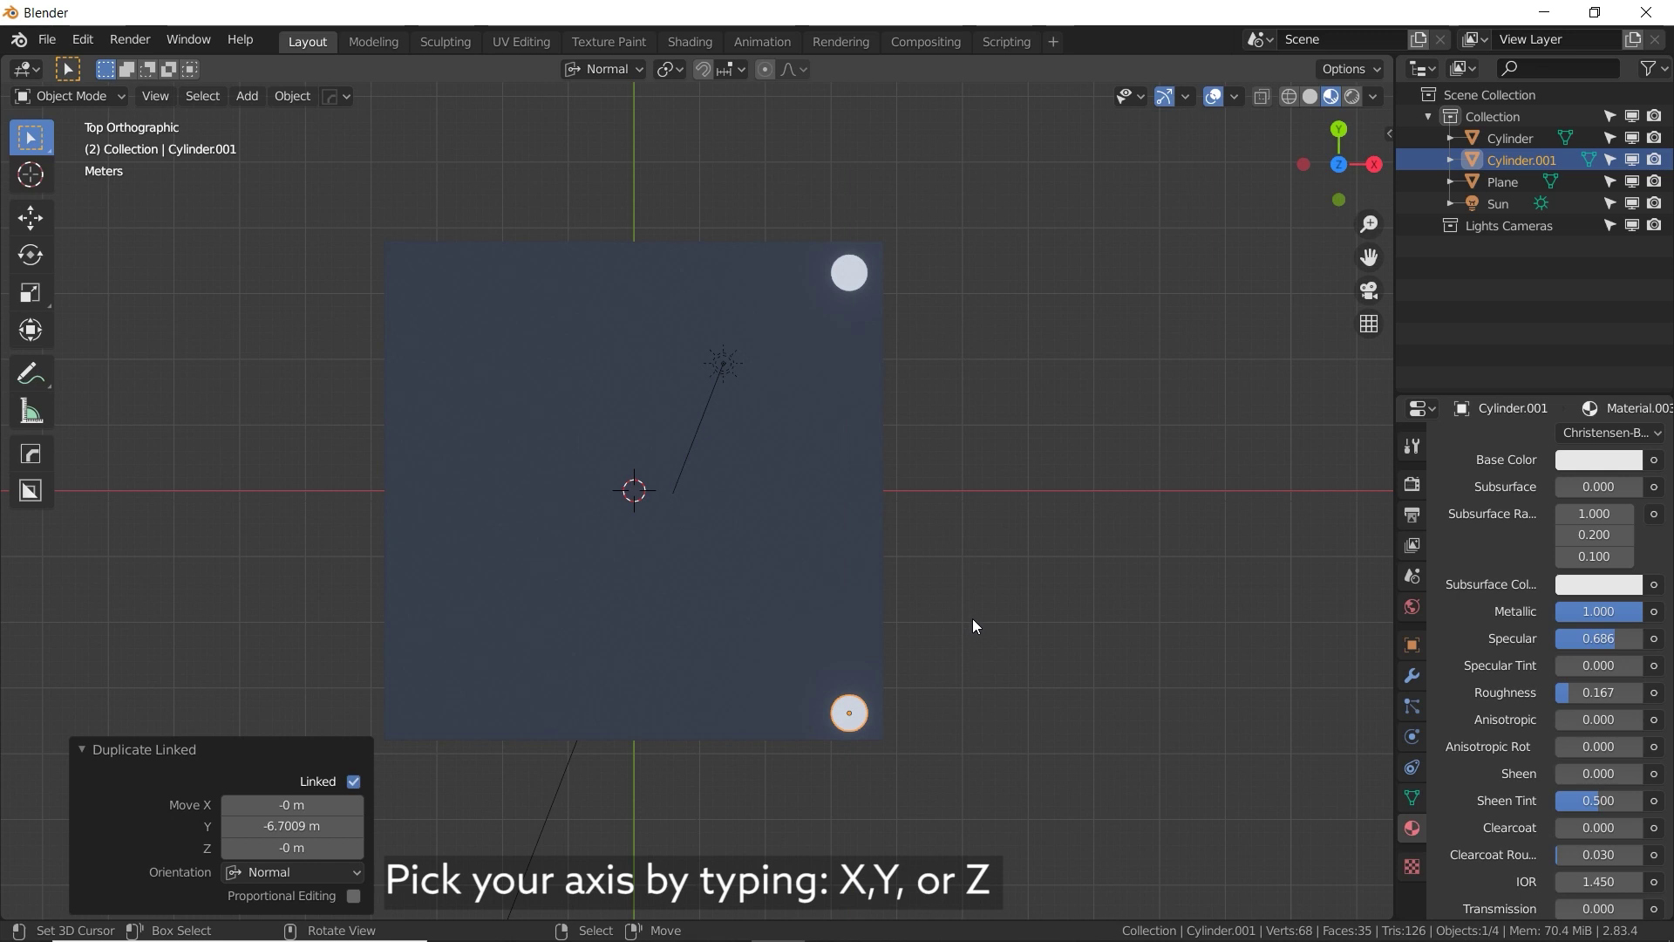
# Place linked duplicates at the plane's remaining two corners, one about 6.57 m along negative X and another from it along positive Y.
pyautogui.hotkey('alt', 'd')
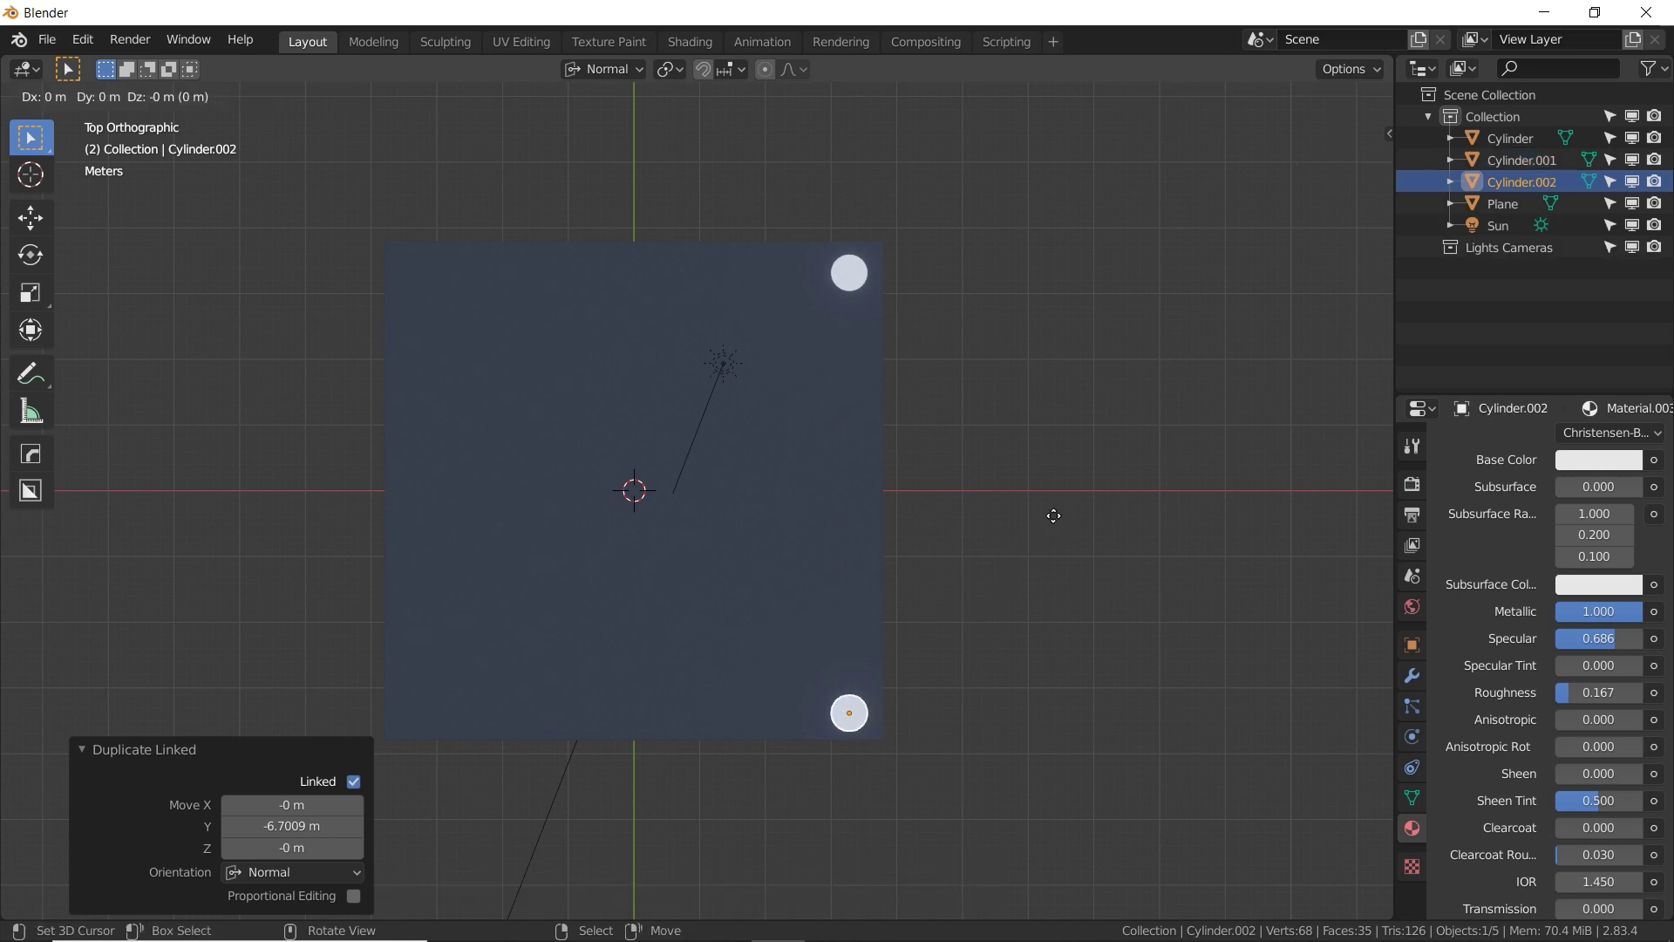
pyautogui.press('x')
pyautogui.click(622, 592)
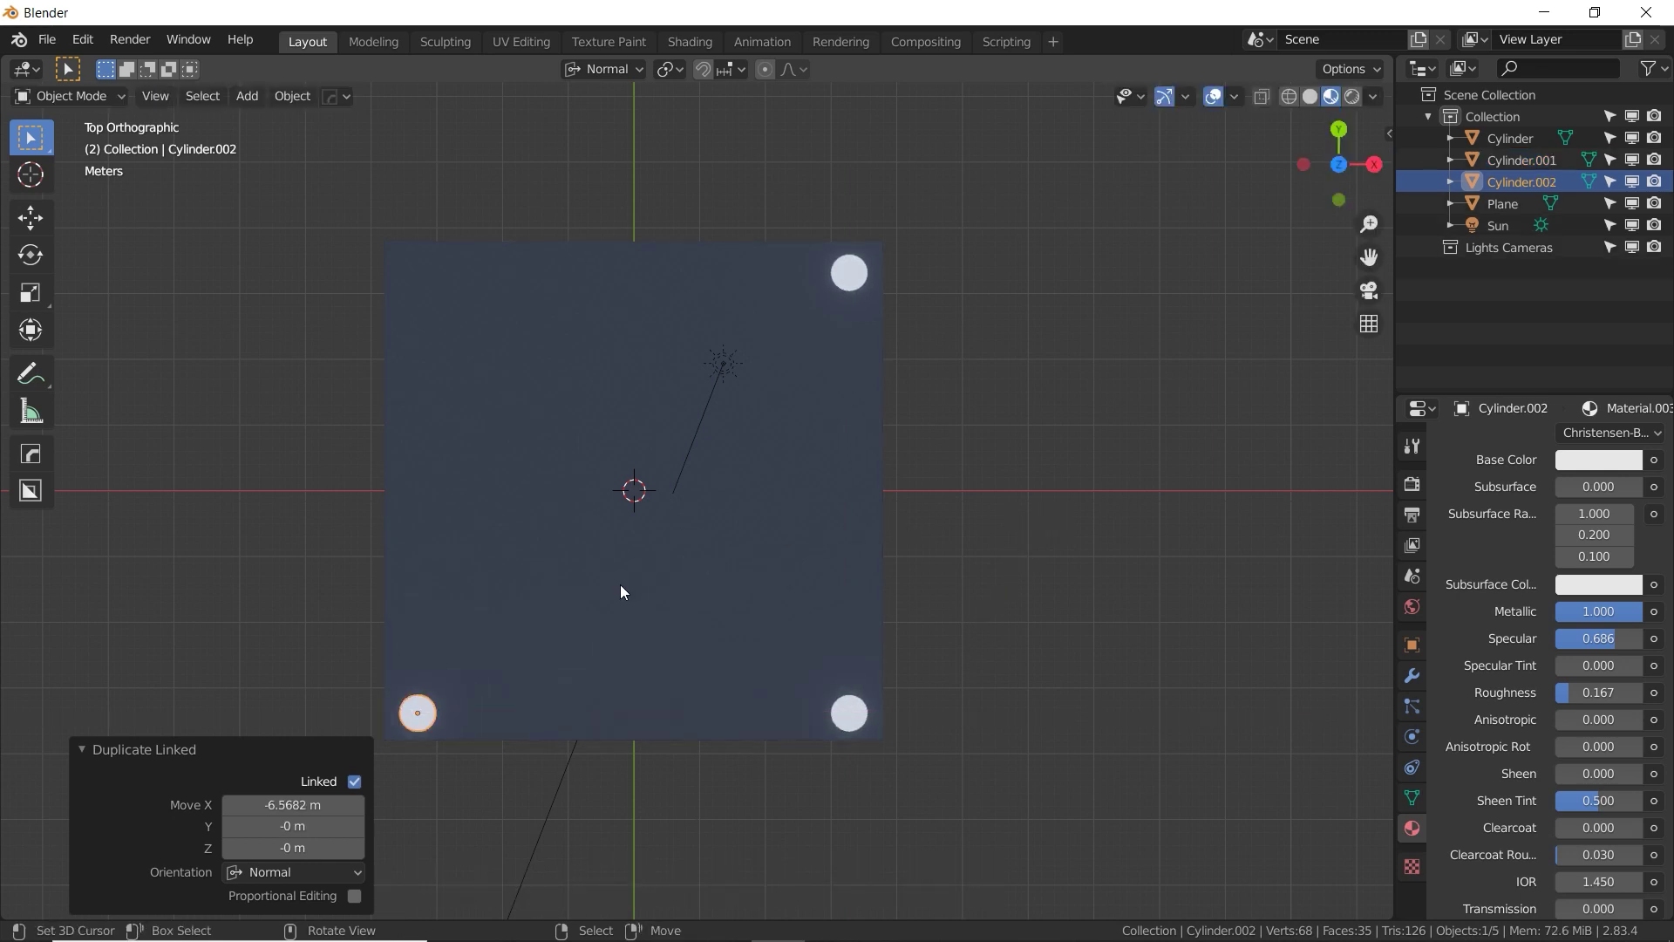
pyautogui.hotkey('alt', 'd')
pyautogui.press('y')
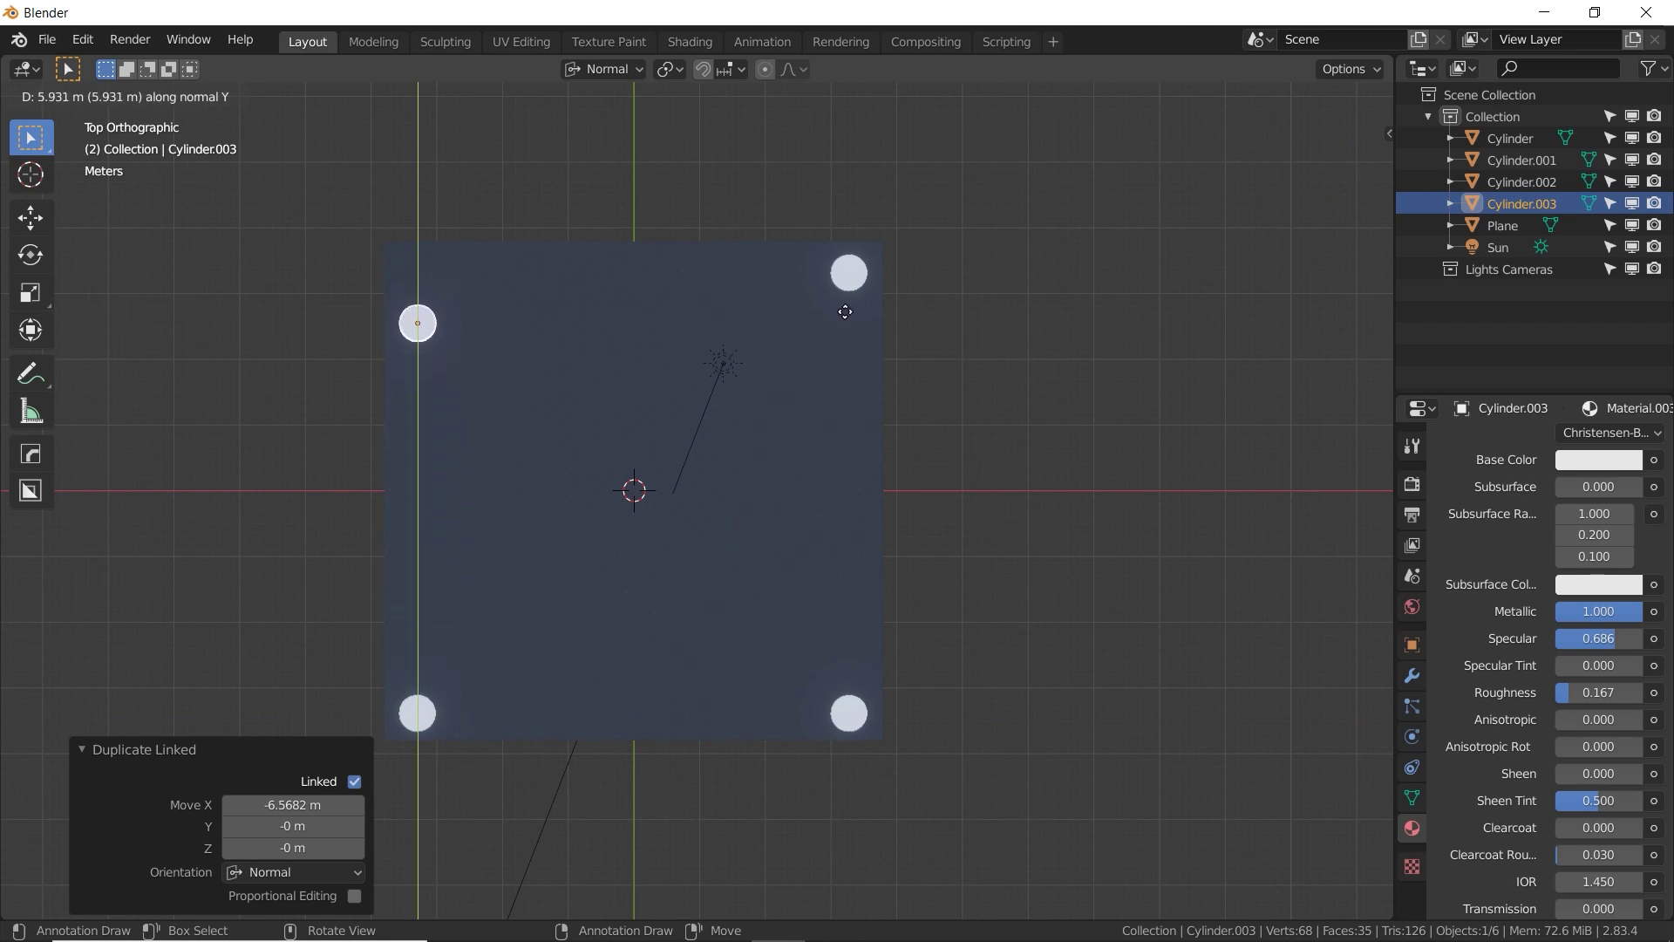
pyautogui.click(873, 285)
# Put the original cylinder in Edit Mode with face selection and inset its top face.
pyautogui.click(782, 683)
pyautogui.moveTo(873, 286); pyautogui.dragTo(807, 624, button='middle')
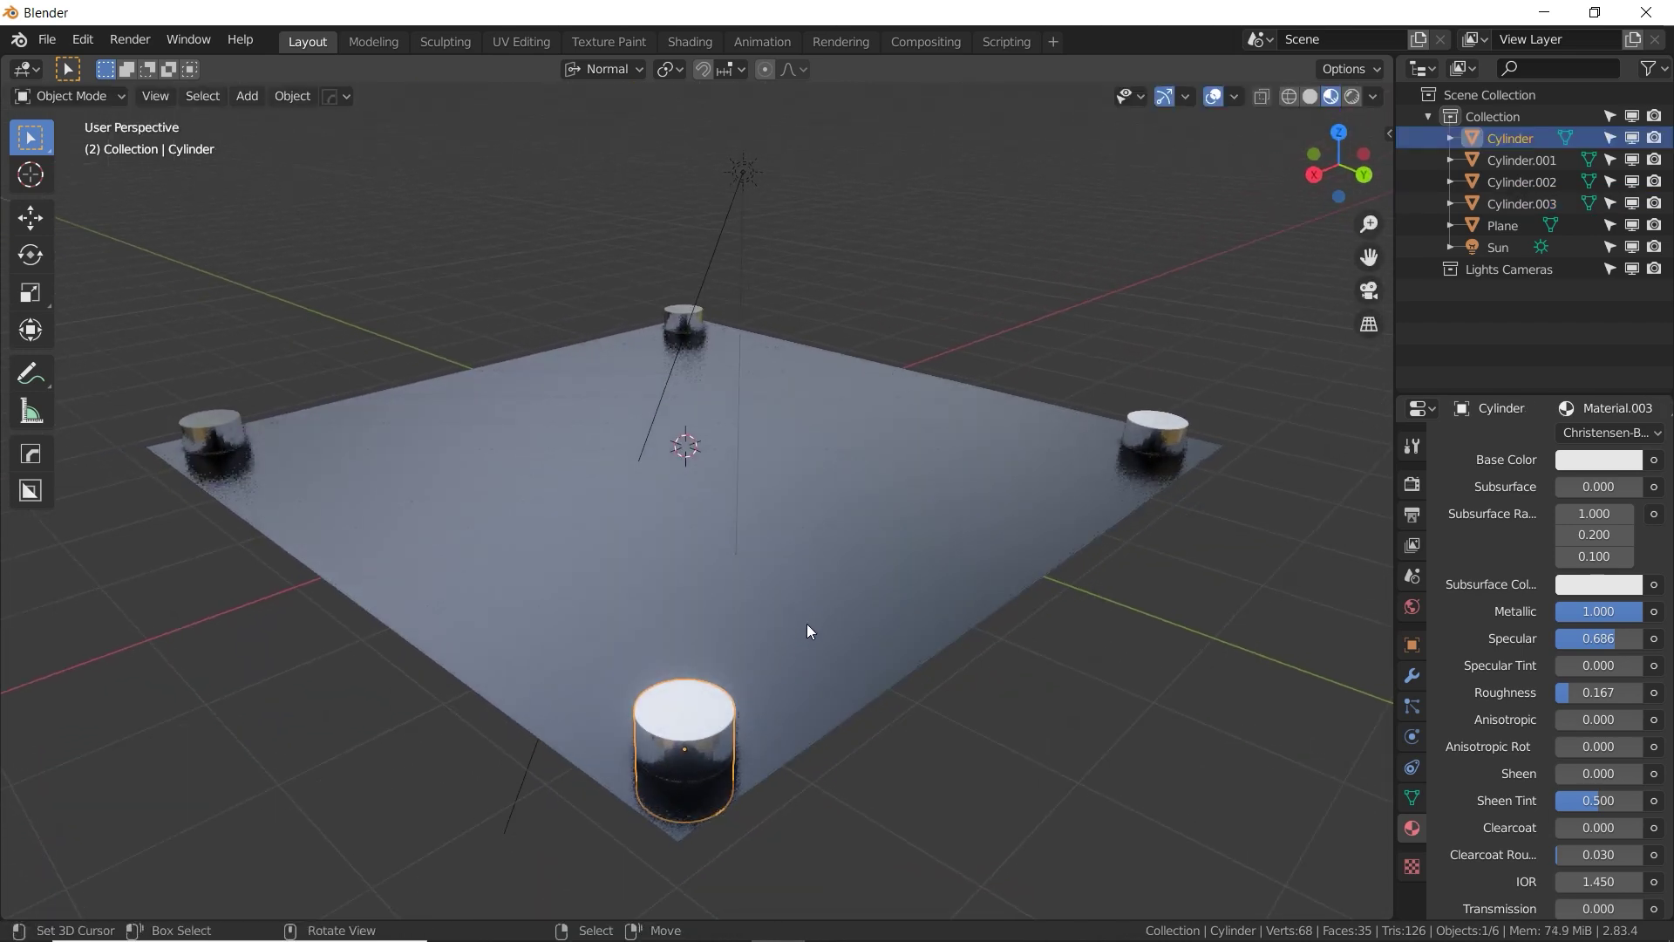
pyautogui.press('Tab')
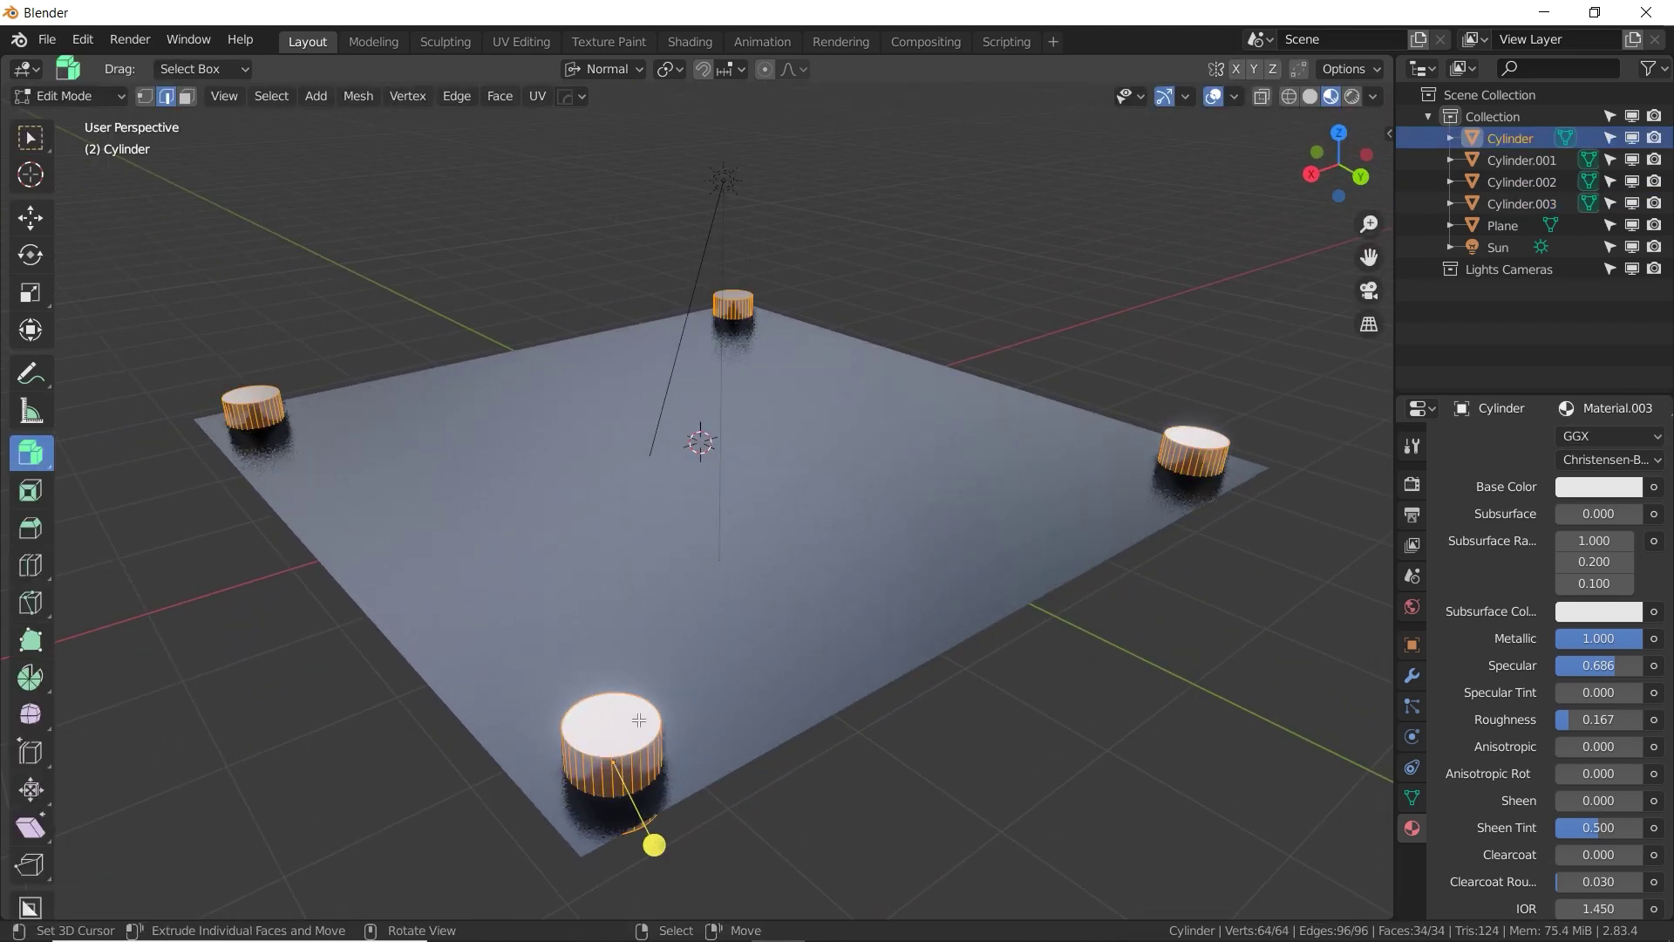
pyautogui.click(188, 98)
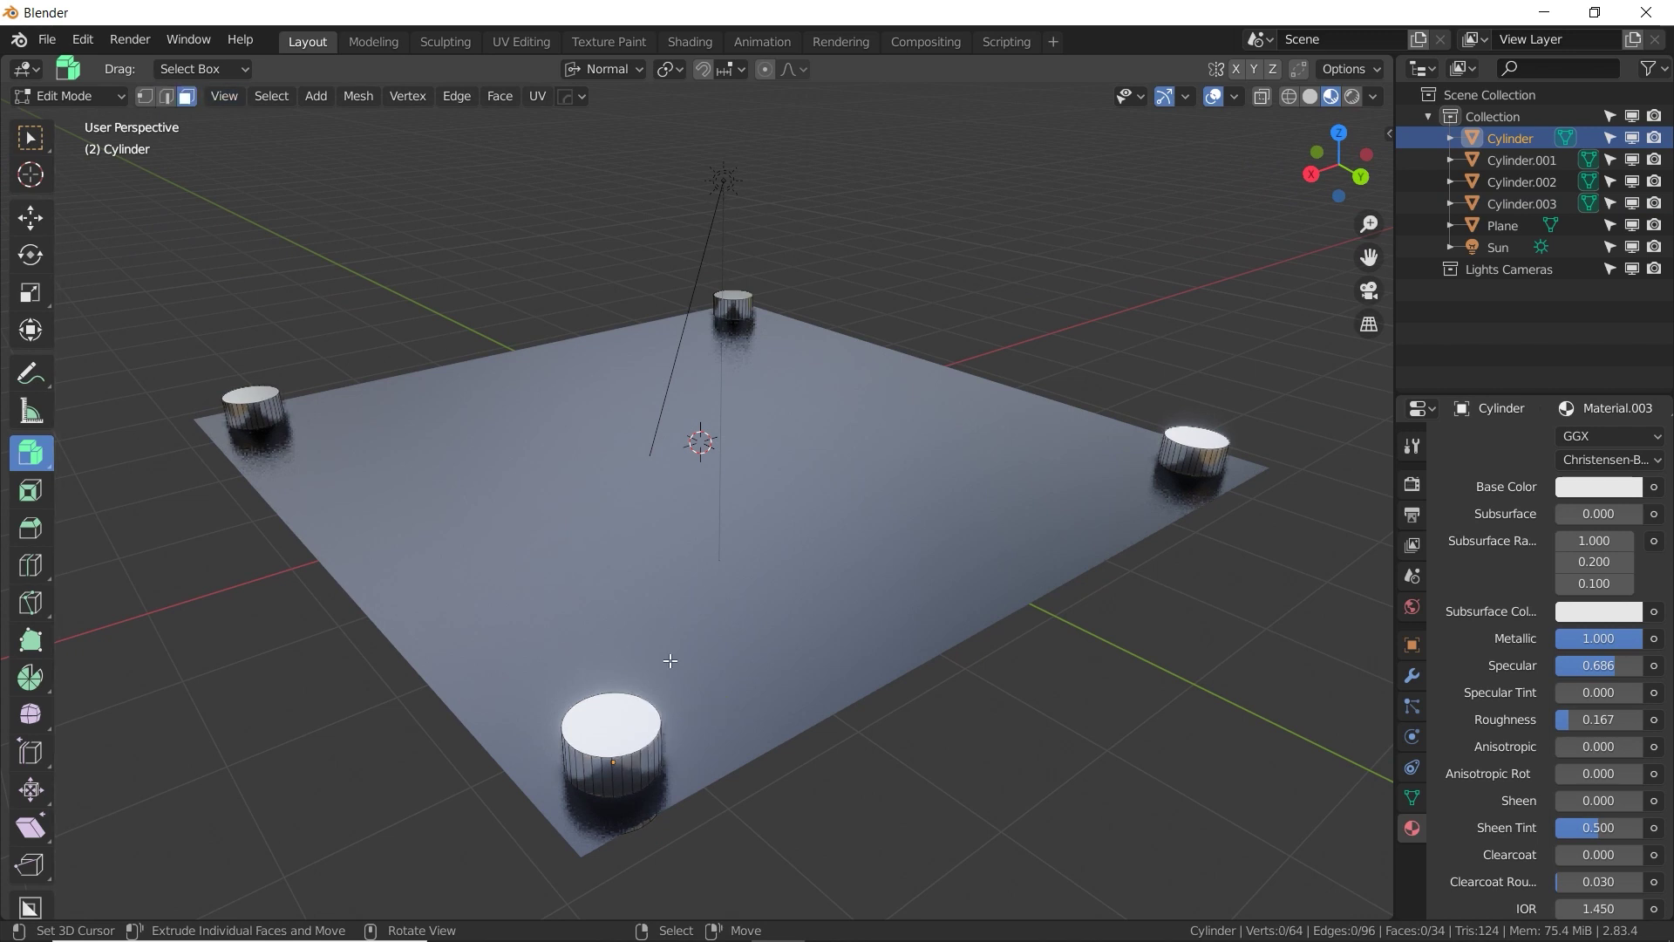
pyautogui.click(628, 729)
pyautogui.press('e')
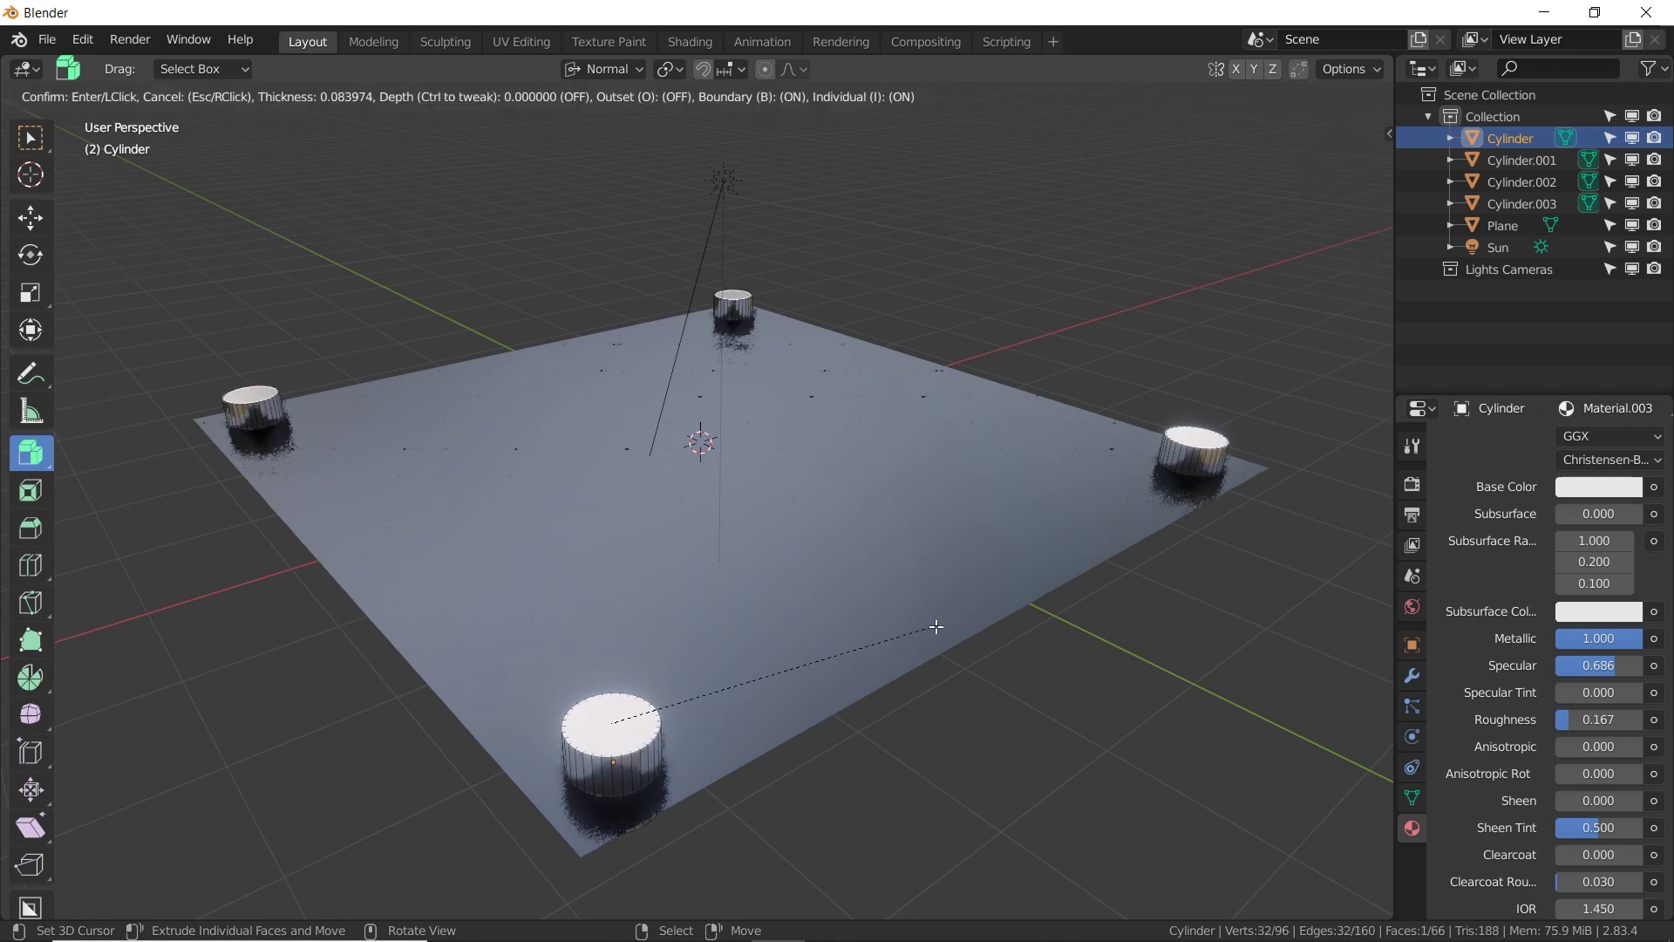
pyautogui.click(937, 617)
# Extrude the inset top face upward into a raised, tapered collar and inset its top by about 0.12 m.
pyautogui.press('e')
pyautogui.click(931, 607)
pyautogui.press('i')
pyautogui.click(1164, 259)
pyautogui.press('KP_Decimal')
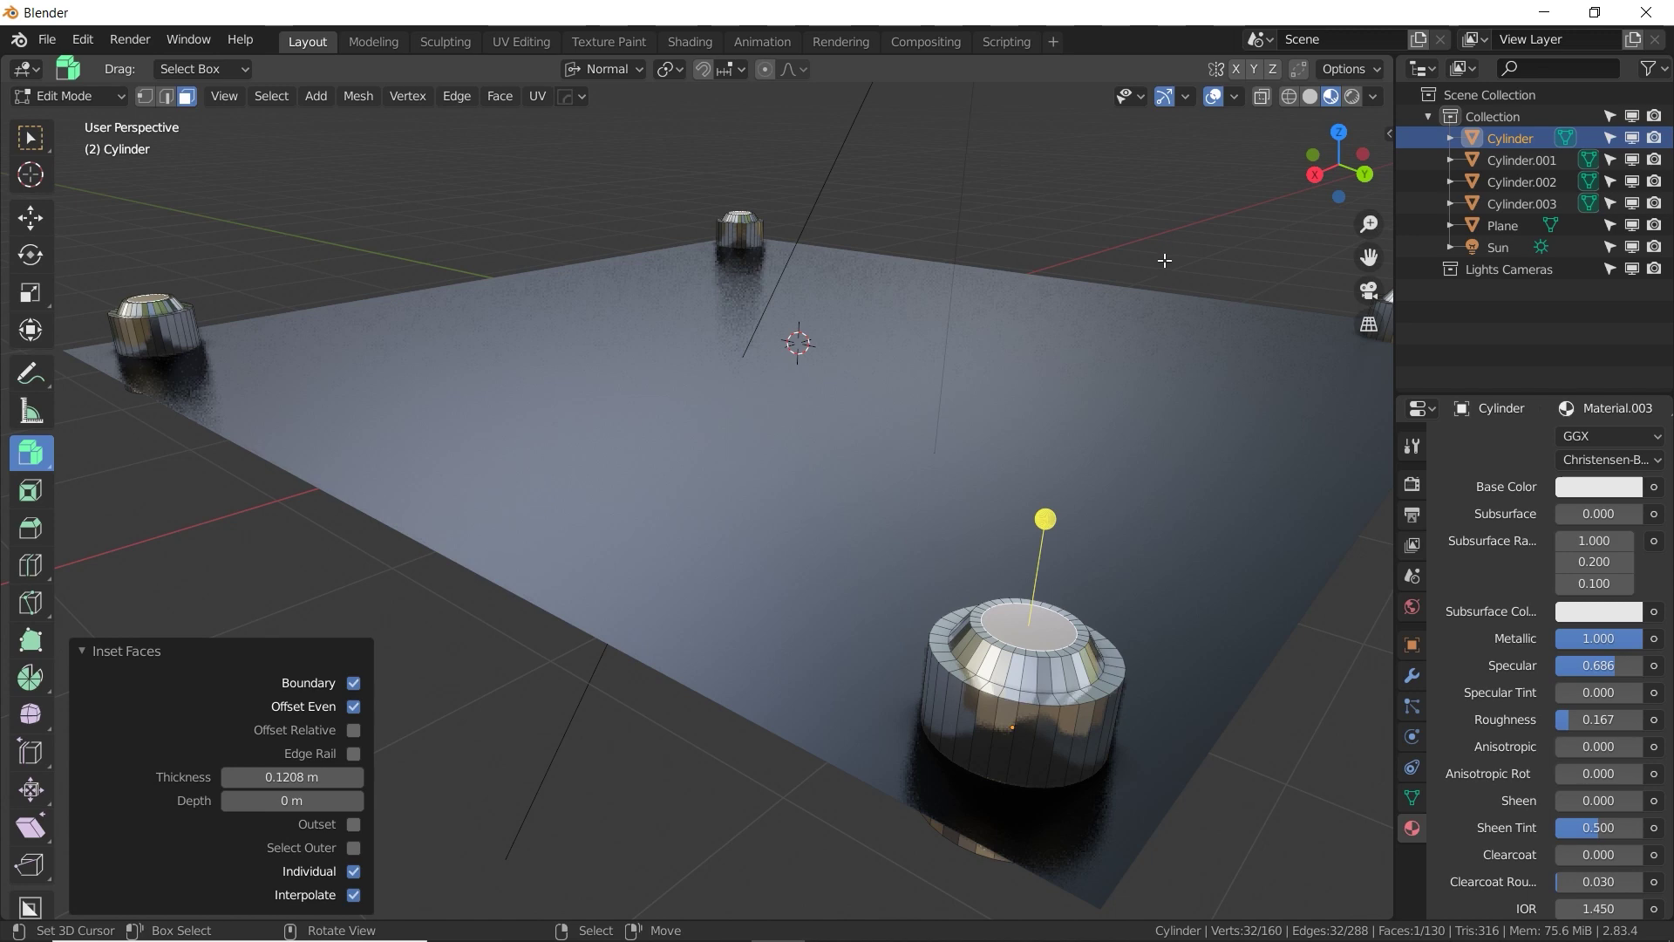
# Extrude the inner top face about 0.135 m downward into a recess and scale its floor to about 0.711.
pyautogui.press('e')
pyautogui.click(1038, 611)
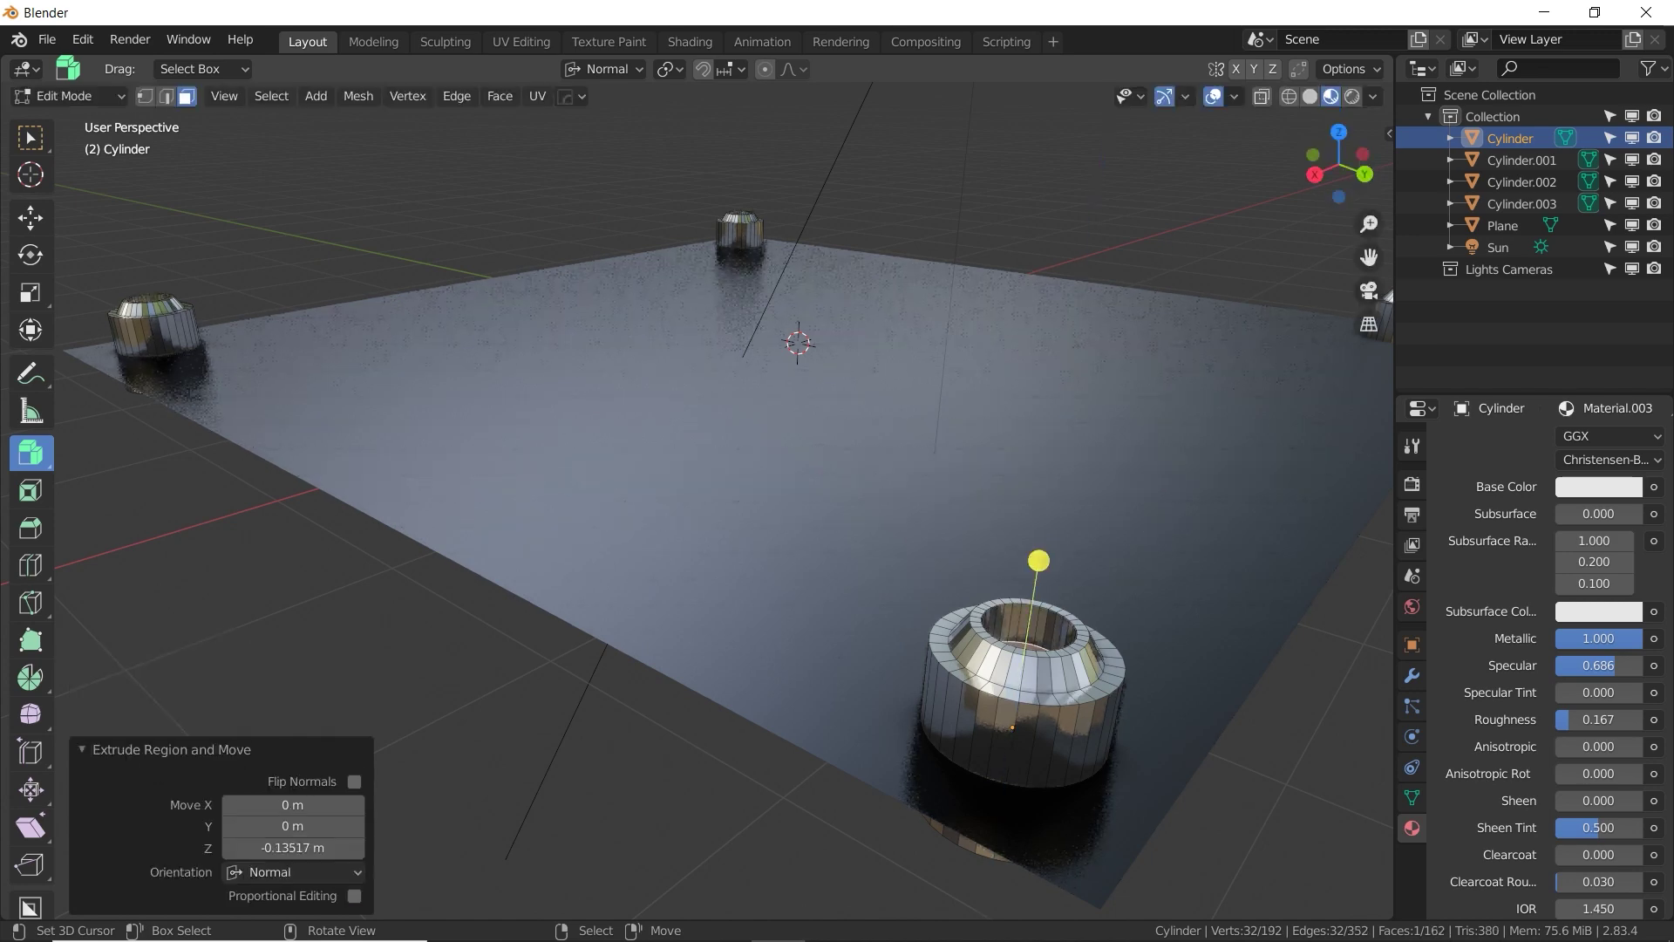
pyautogui.press('s')
pyautogui.click(980, 713)
# Add a loop cut around the cylinder's side wall, slide it by a factor of about -0.531, and bevel it into a band.
pyautogui.hotkey('ctrl', 'r')
pyautogui.click(942, 693)
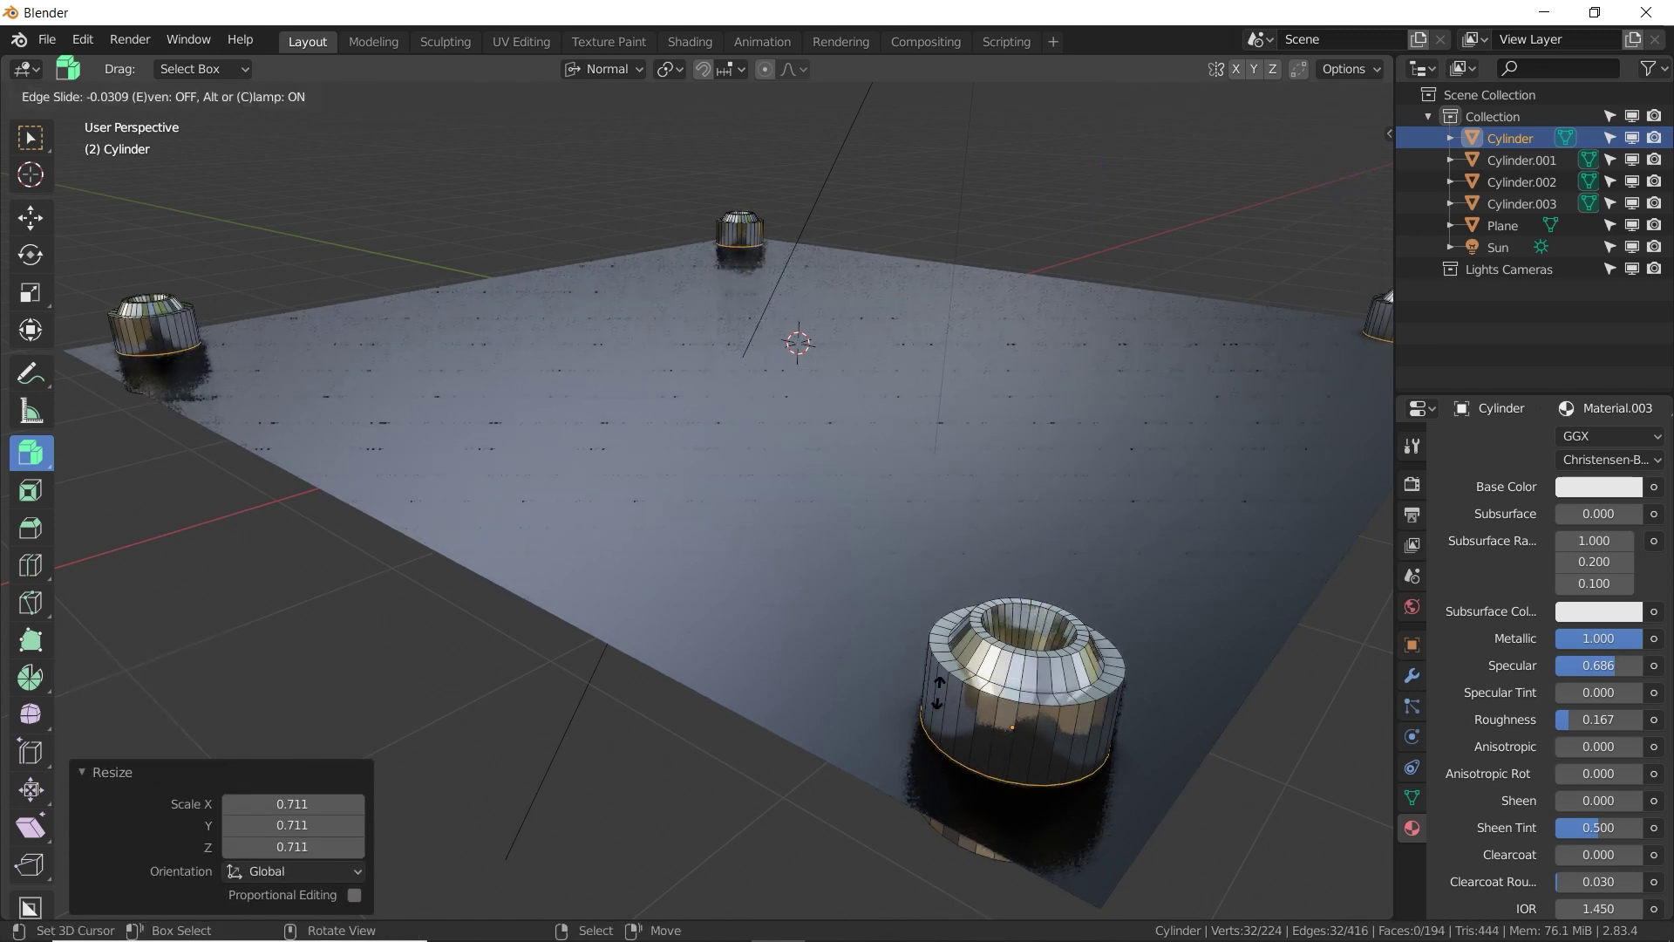
pyautogui.click(937, 691)
pyautogui.press('g')
pyautogui.press('g')
pyautogui.click(1121, 747)
pyautogui.hotkey('ctrl', 'b')
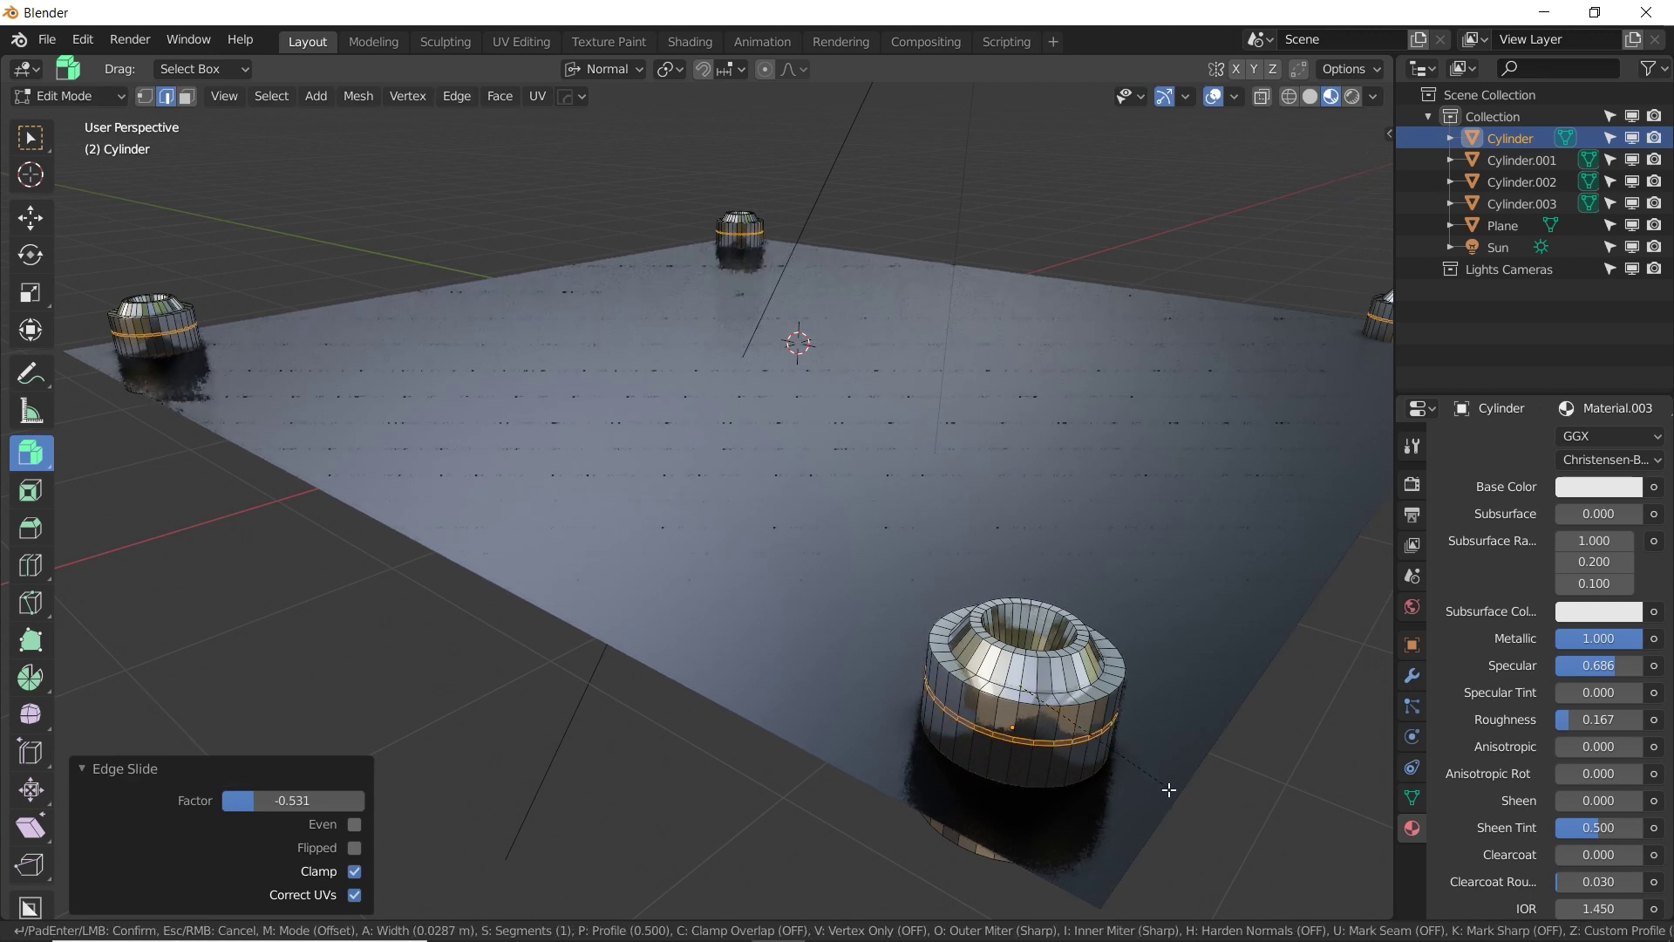
pyautogui.click(1123, 747)
# Extrude the beveled band outward by scaling it to about 1.165, and flatten the extruded ring along Z.
pyautogui.press('e')
pyautogui.click(1167, 772)
pyautogui.press('s')
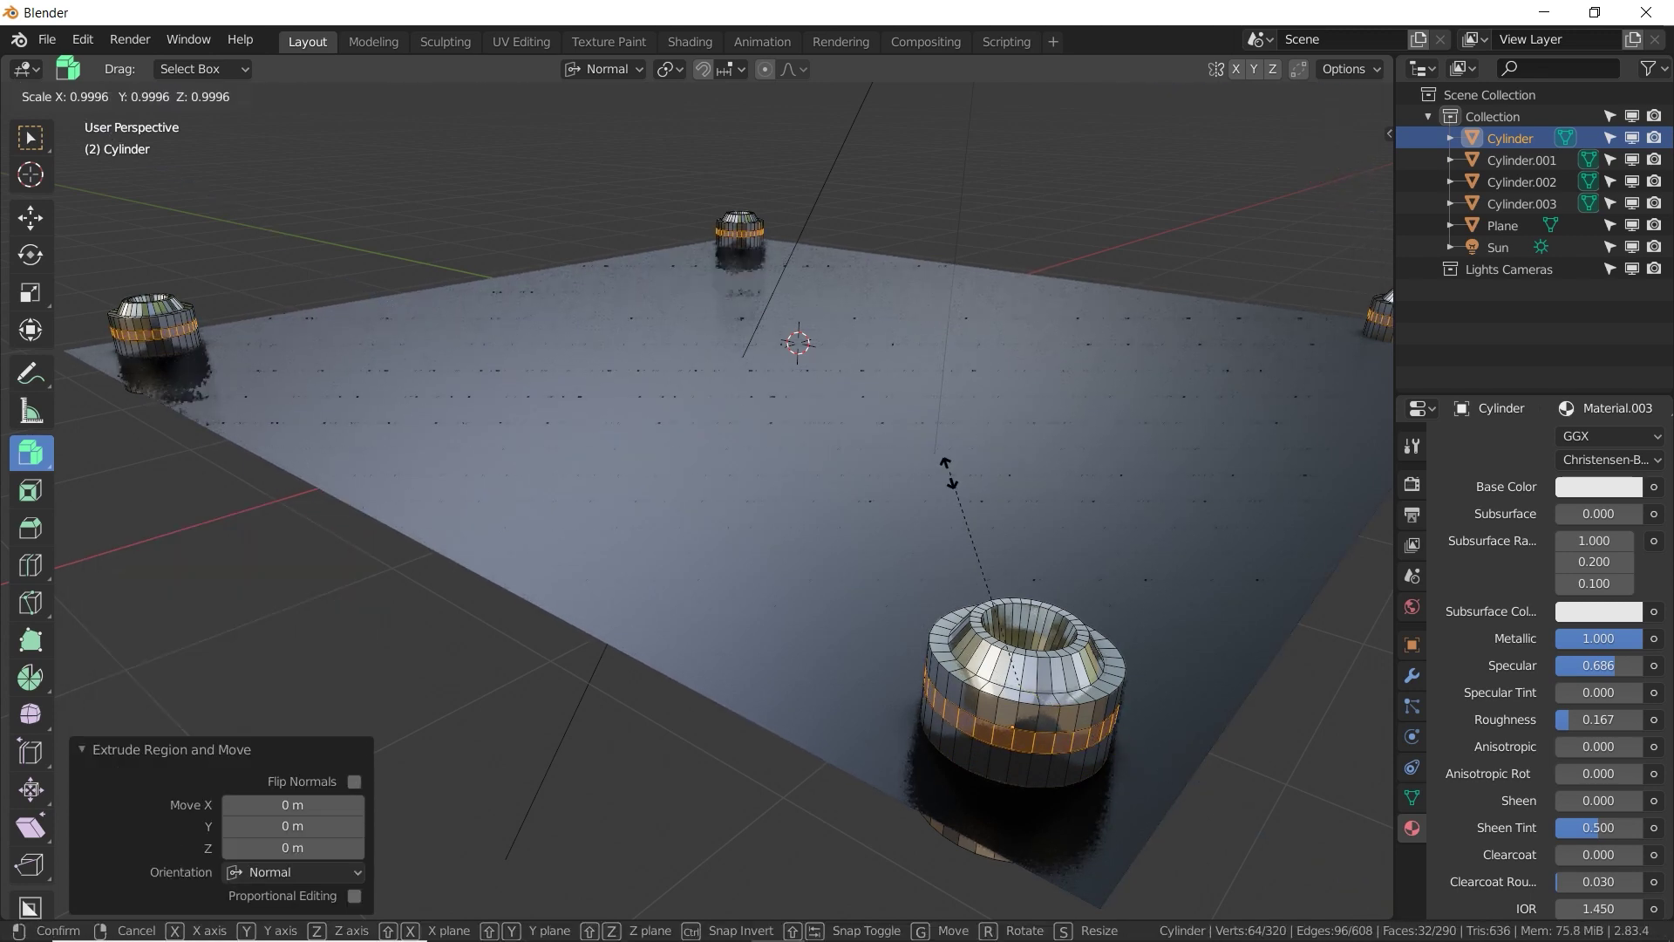
pyautogui.click(852, 490)
pyautogui.press('s')
pyautogui.press('z')
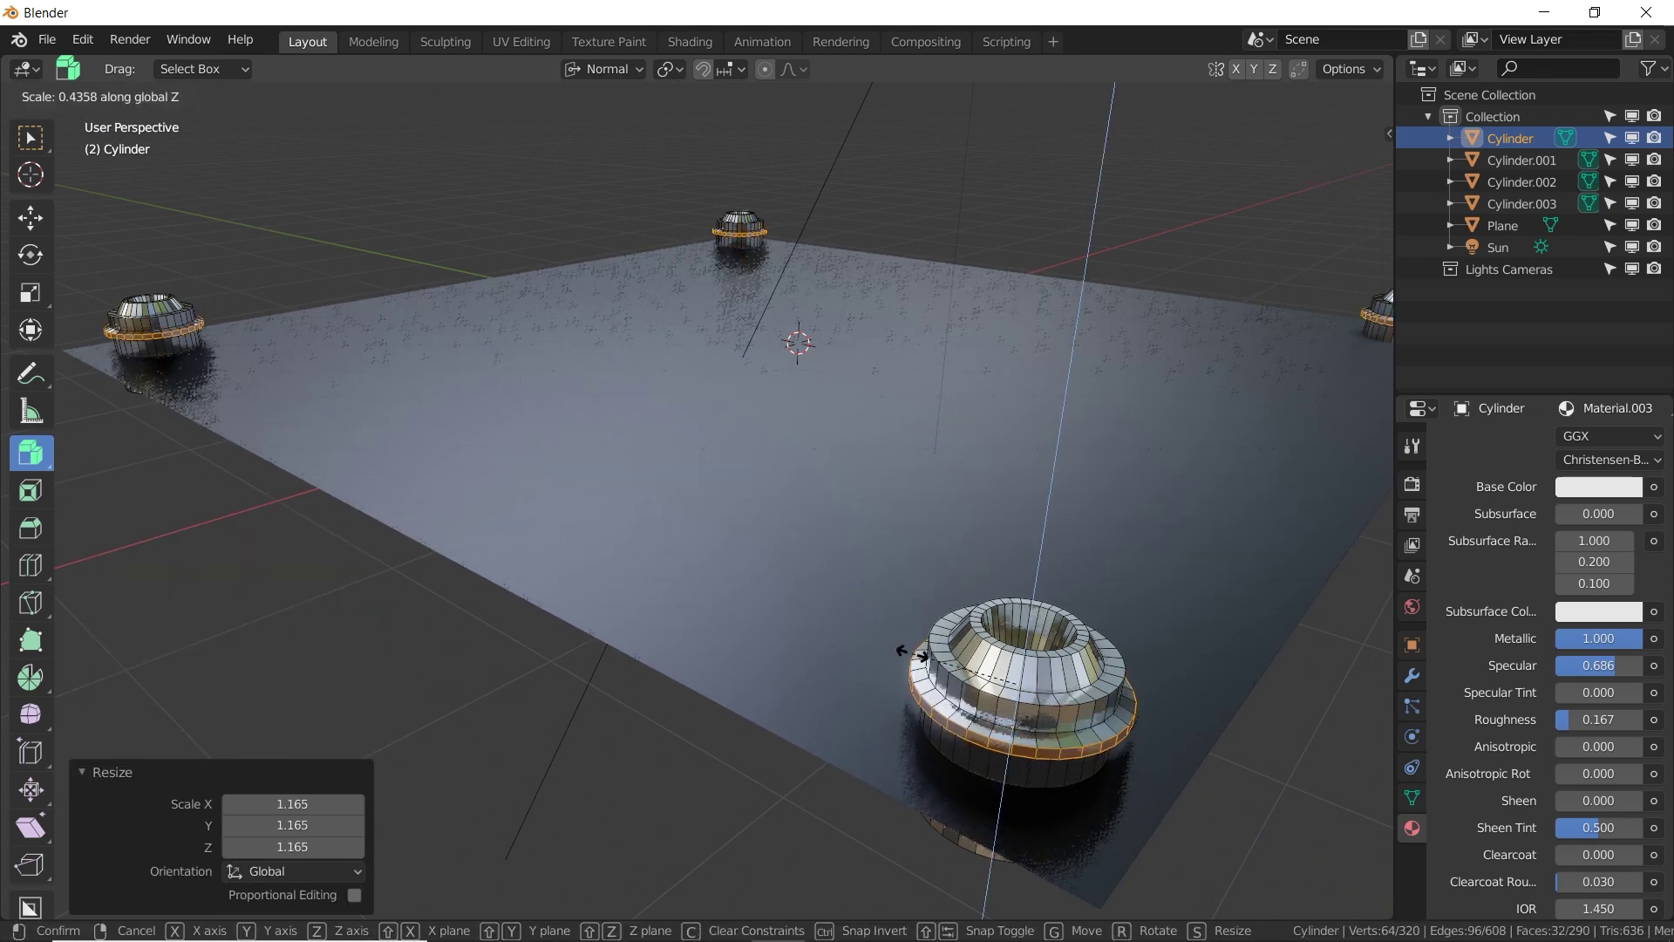
pyautogui.click(840, 547)
# Return to Object Mode and tint the cylinder material's base color a pale green.
pyautogui.press('Tab')
pyautogui.scroll(4, 1582, 634)
pyautogui.click(1584, 637)
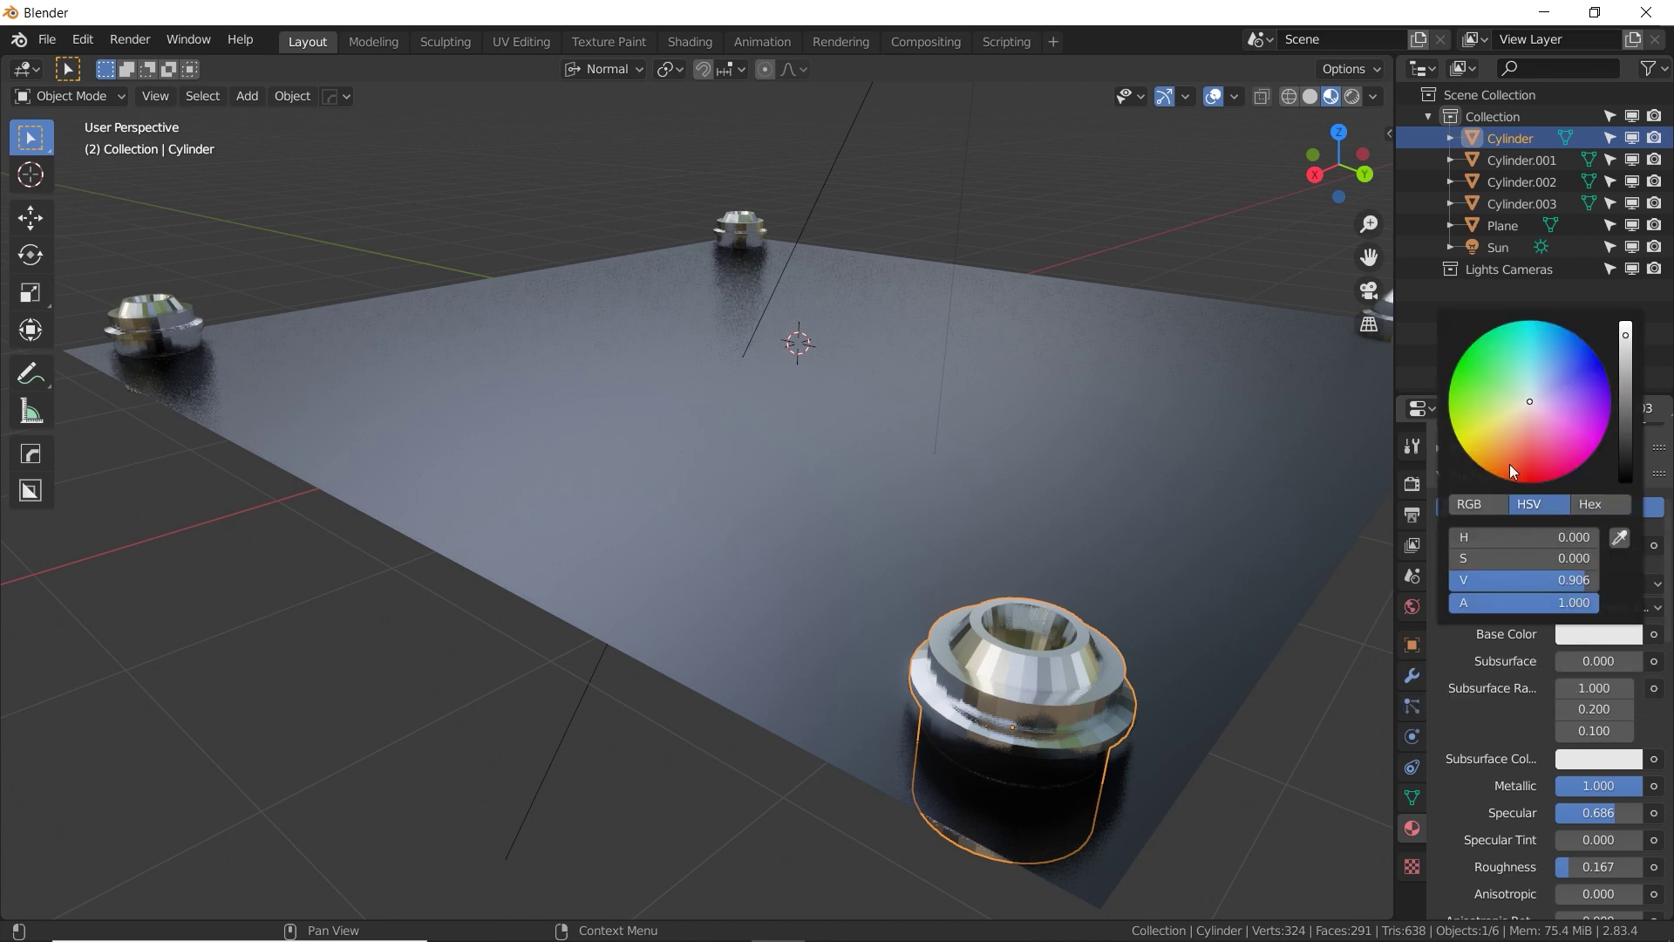
pyautogui.moveTo(1517, 446); pyautogui.dragTo(1528, 402)
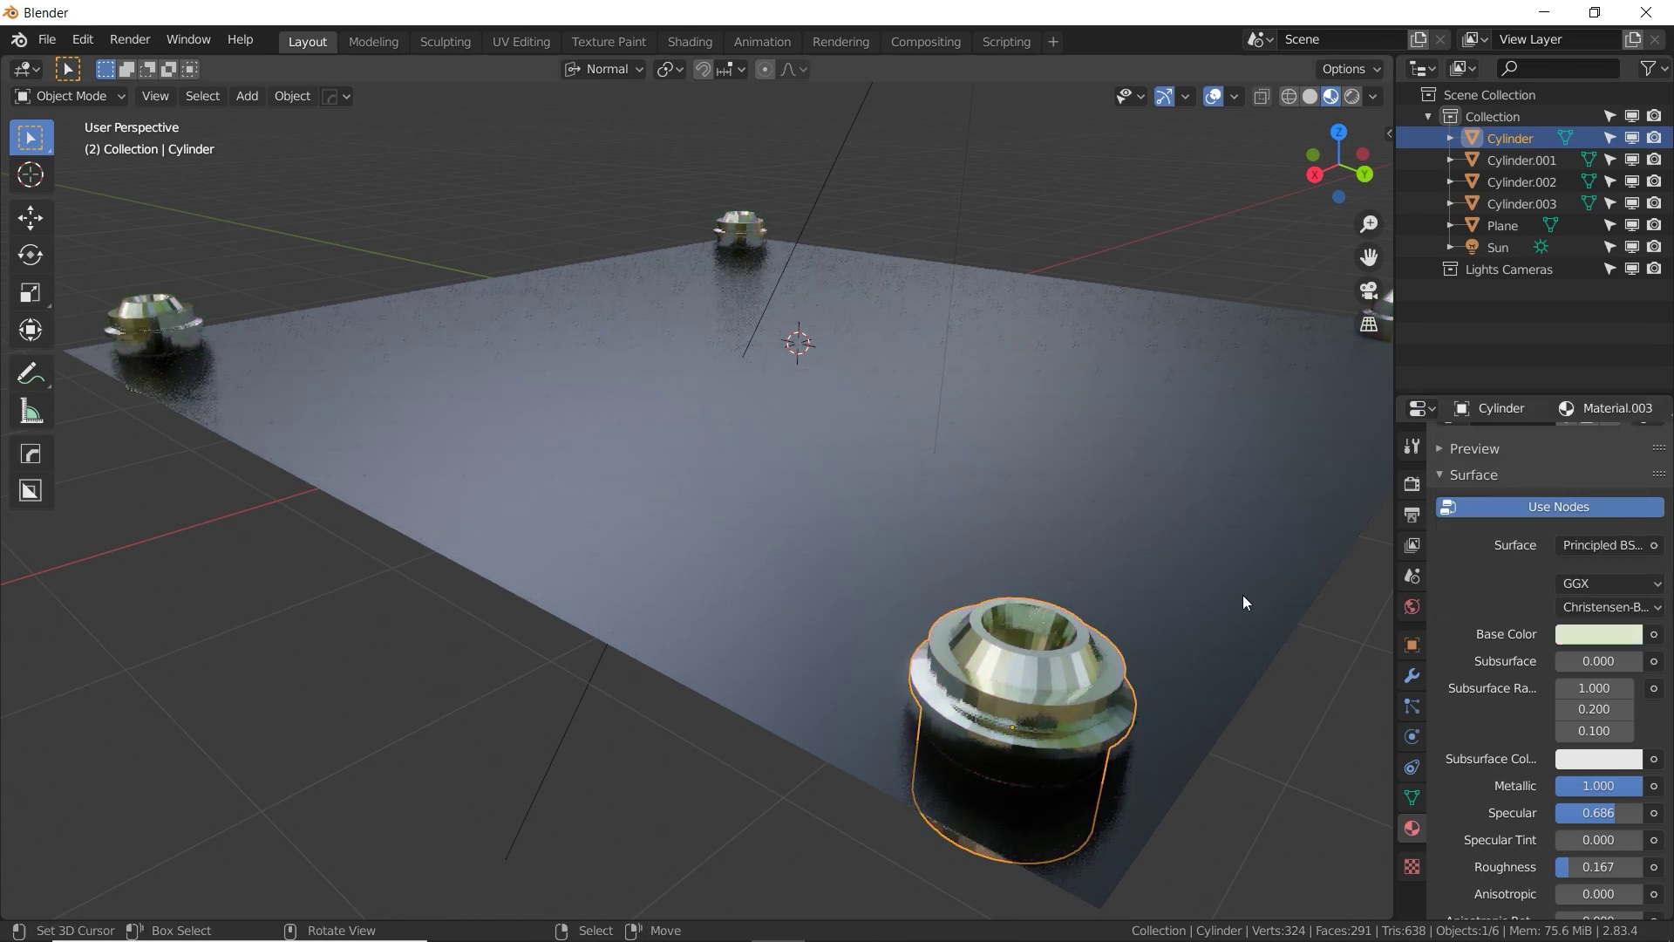
# Enable Auto Smooth for the normals of the cylinder's mesh data.
pyautogui.click(1412, 797)
pyautogui.click(1473, 839)
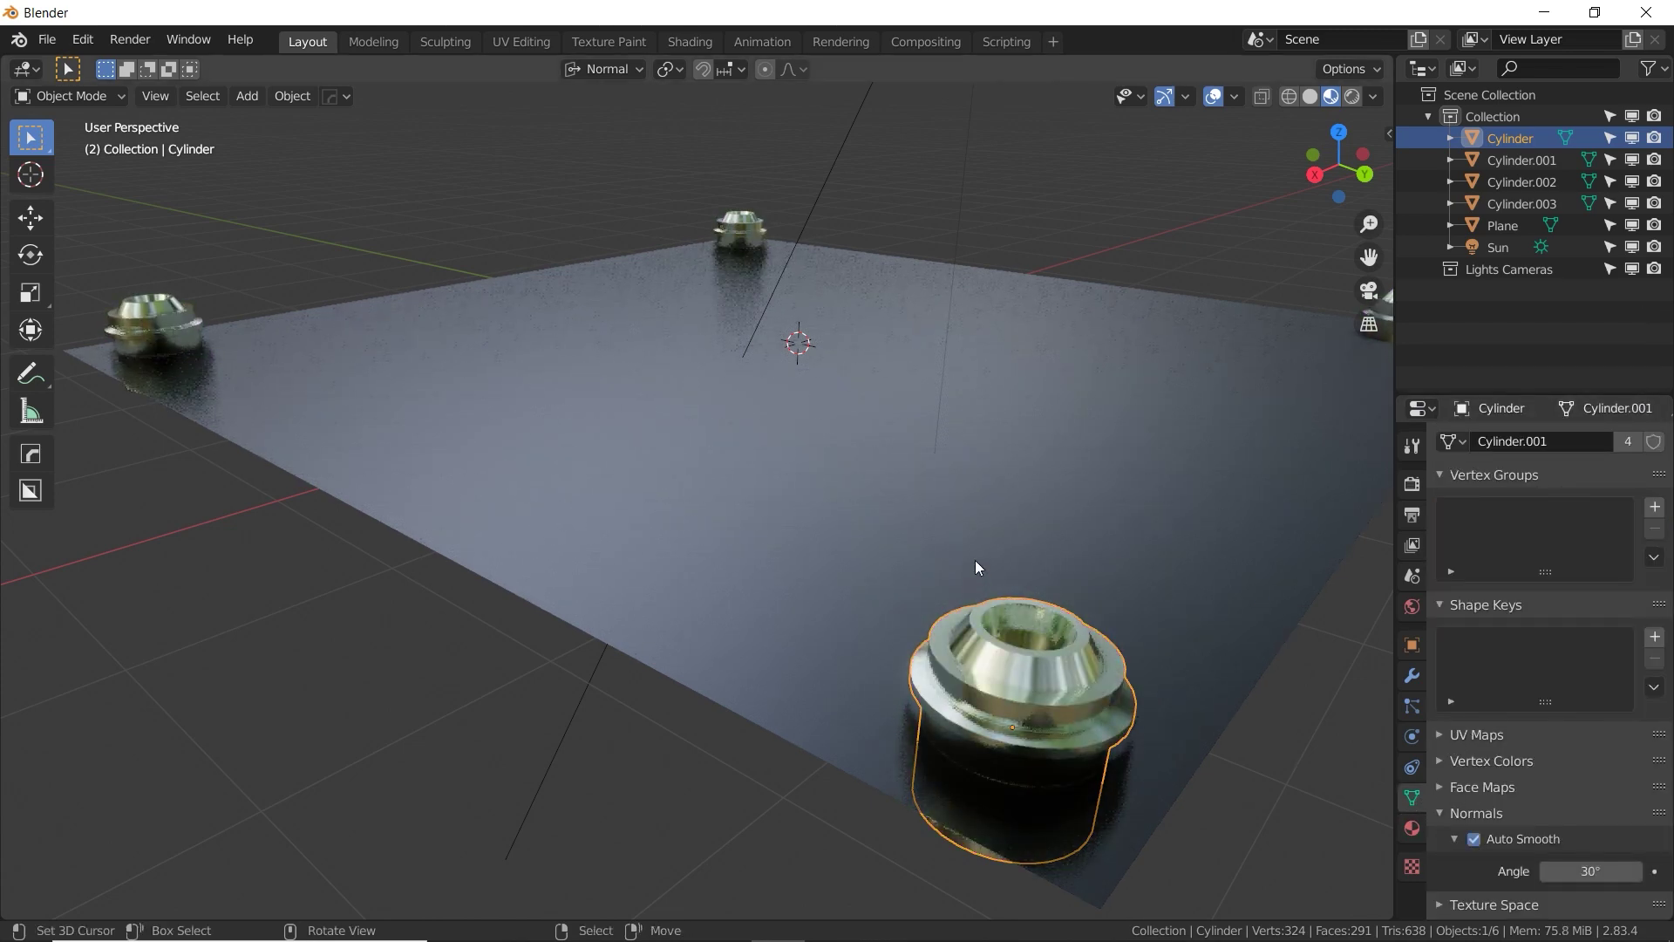
pyautogui.moveTo(975, 559); pyautogui.dragTo(1012, 556, button='middle')
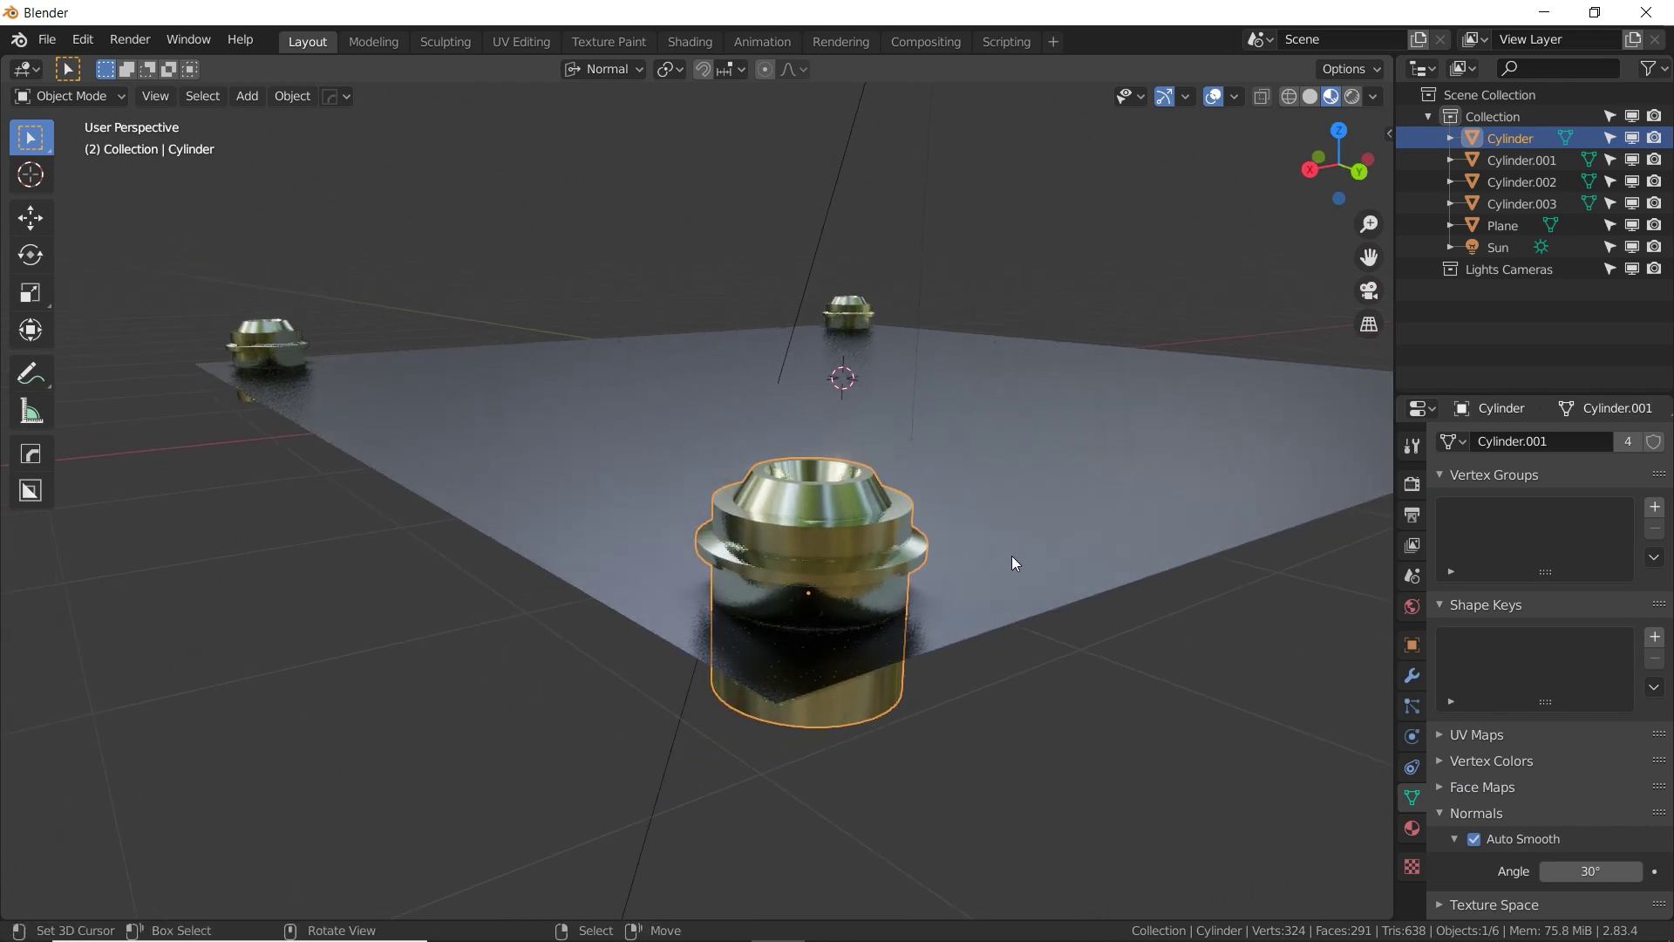
pyautogui.moveTo(960, 455); pyautogui.dragTo(728, 589, button='middle')
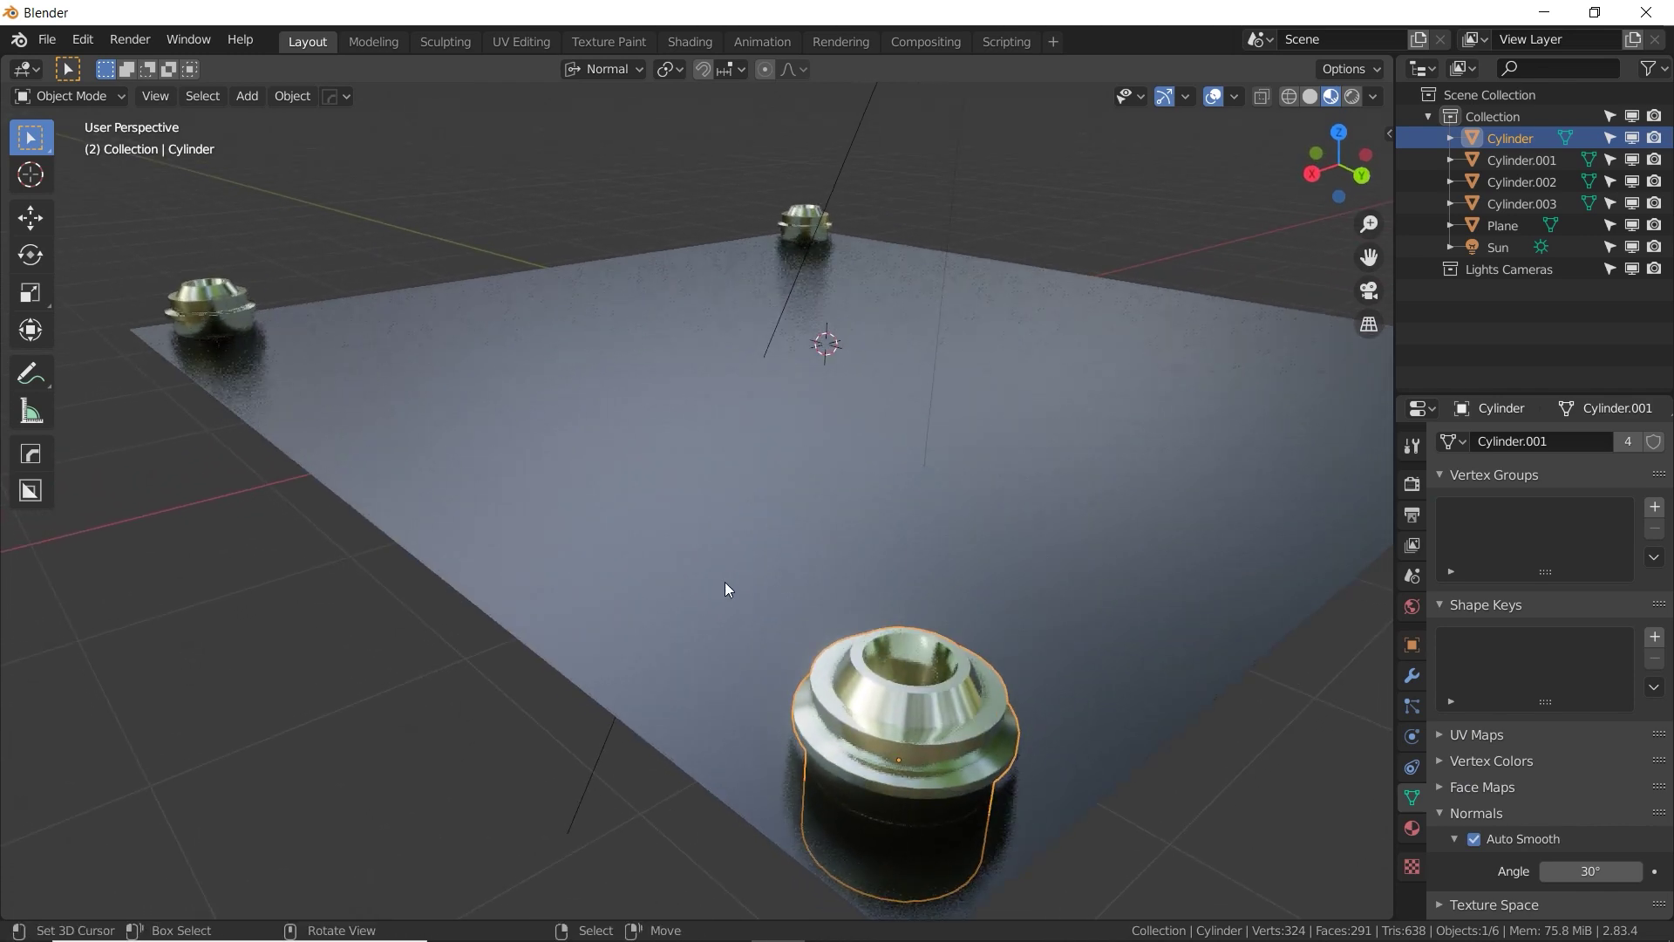
# Select the linked duplicate Cylinder.001 and make its object, data and materials single user.
pyautogui.click(233, 314)
pyautogui.moveTo(232, 316); pyautogui.dragTo(703, 274, button='middle')
pyautogui.scroll(-1, 702, 274)
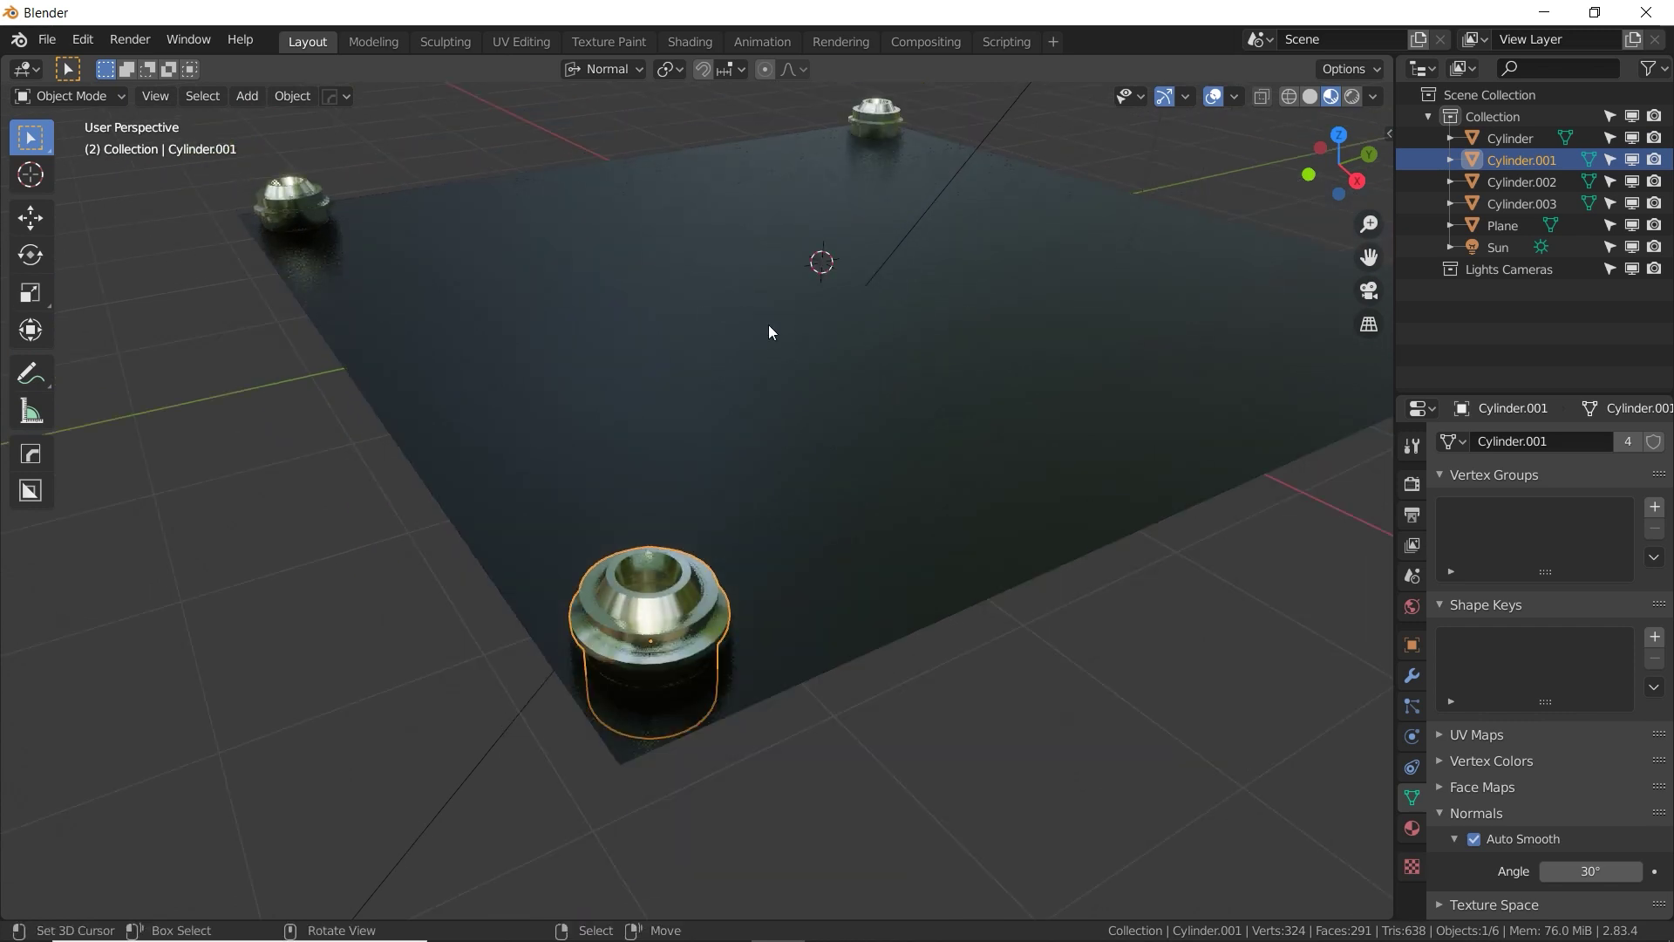
pyautogui.moveTo(769, 332); pyautogui.dragTo(851, 556, button='middle')
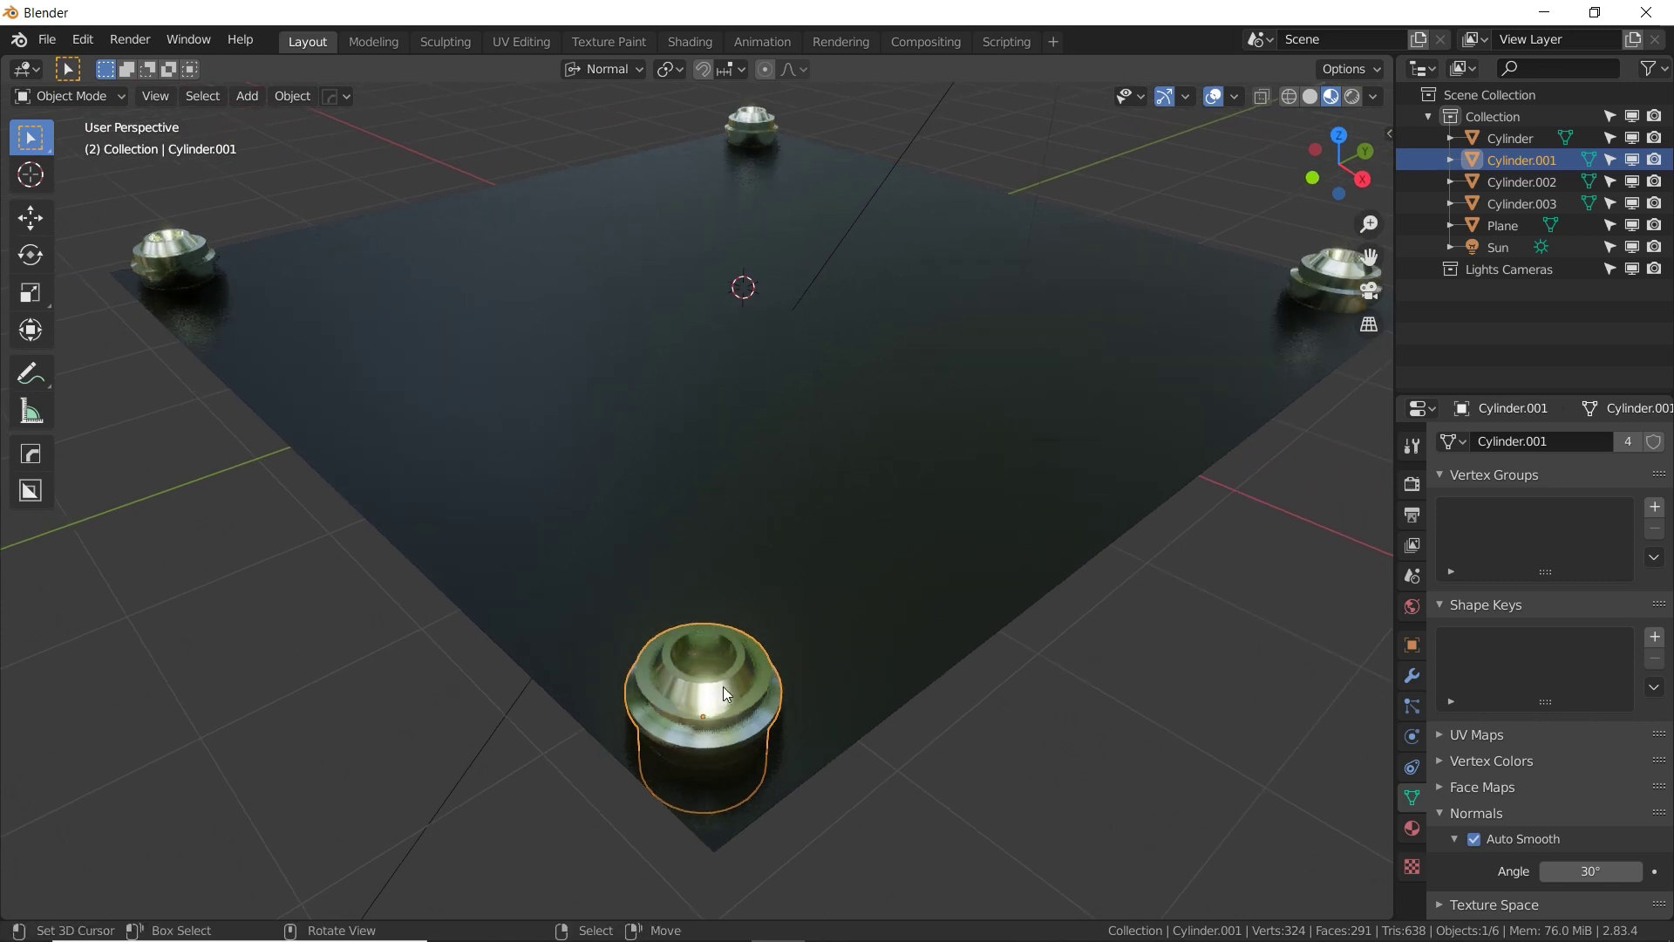
pyautogui.click(291, 96)
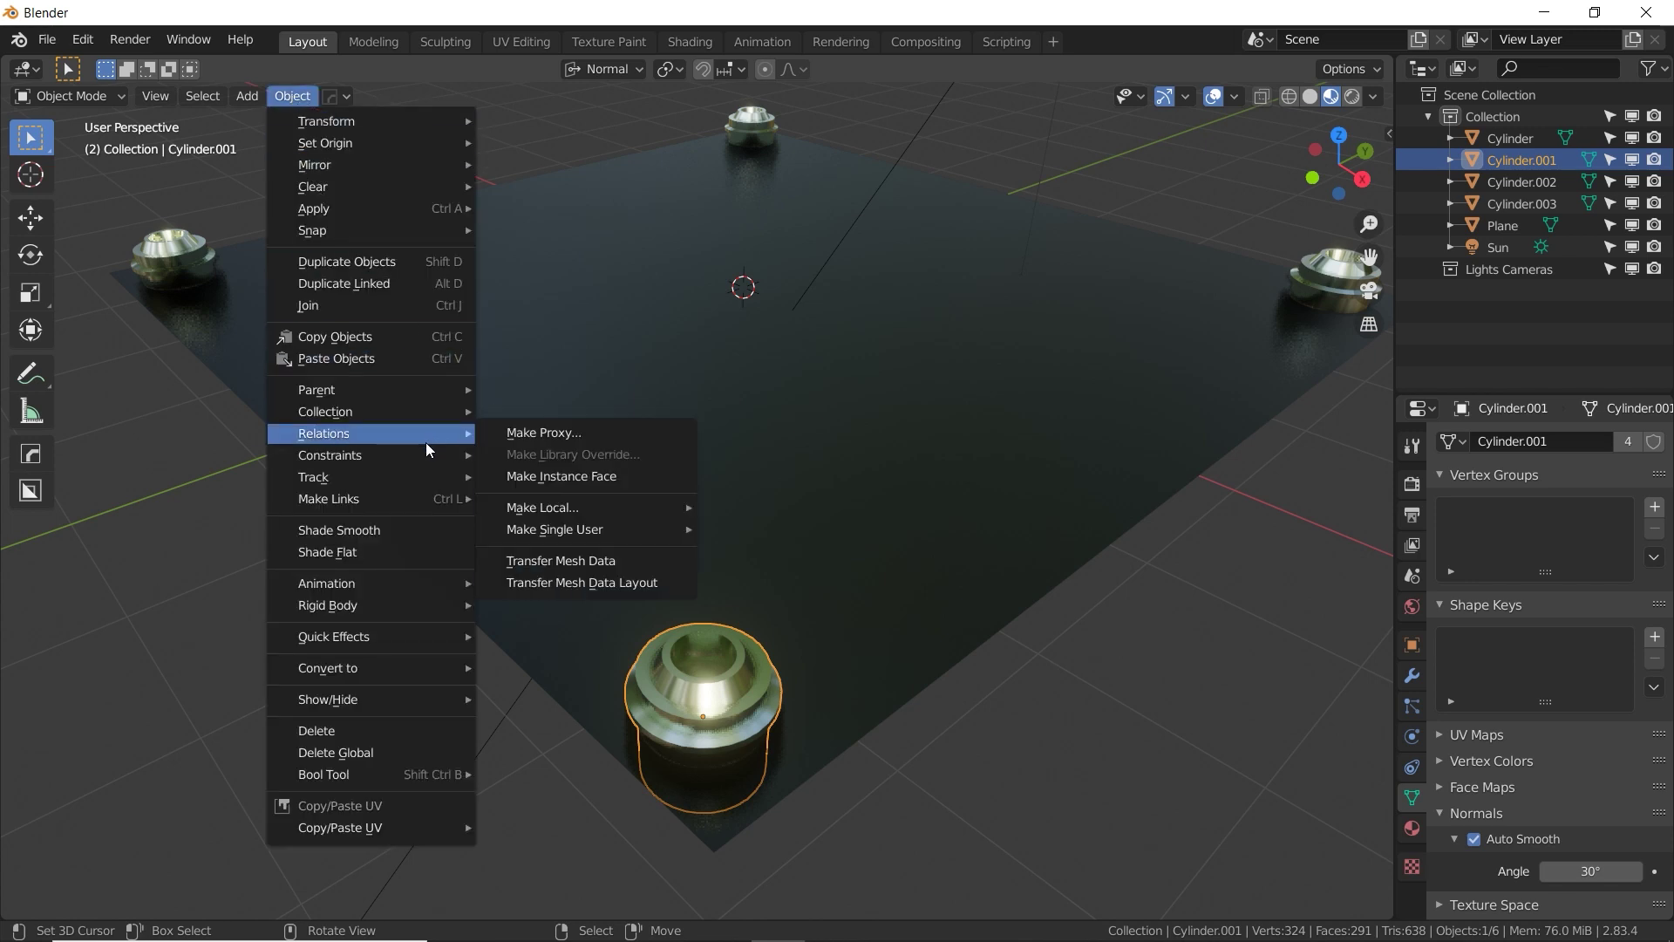
pyautogui.moveTo(422, 434)
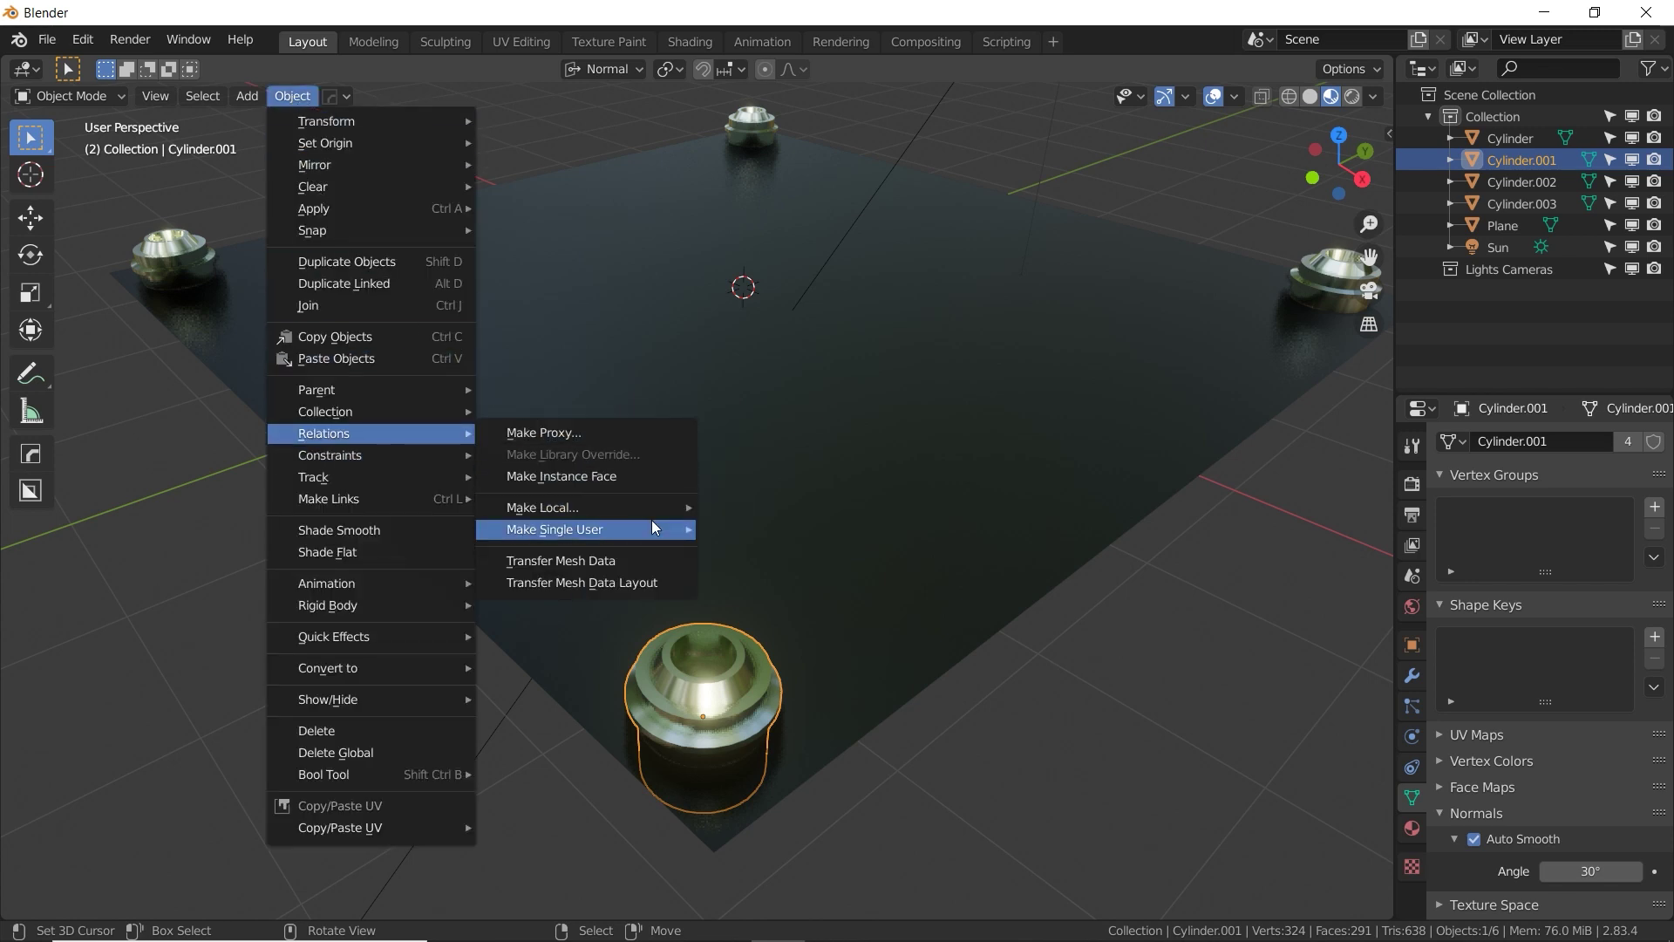
pyautogui.moveTo(652, 524)
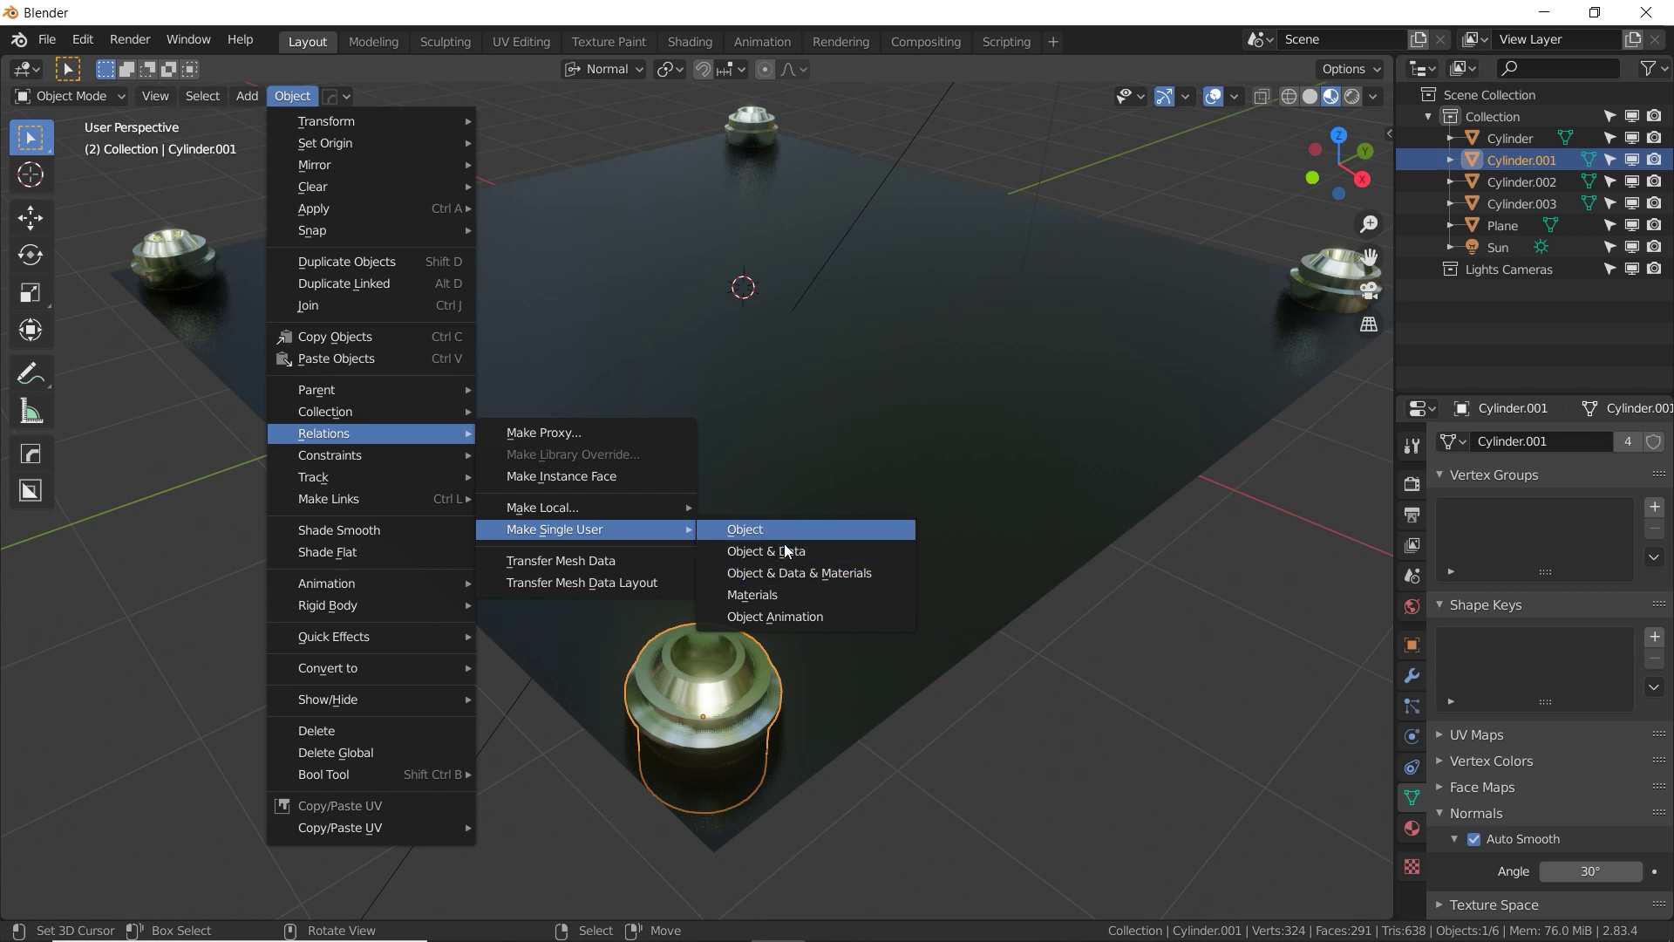
pyautogui.click(771, 576)
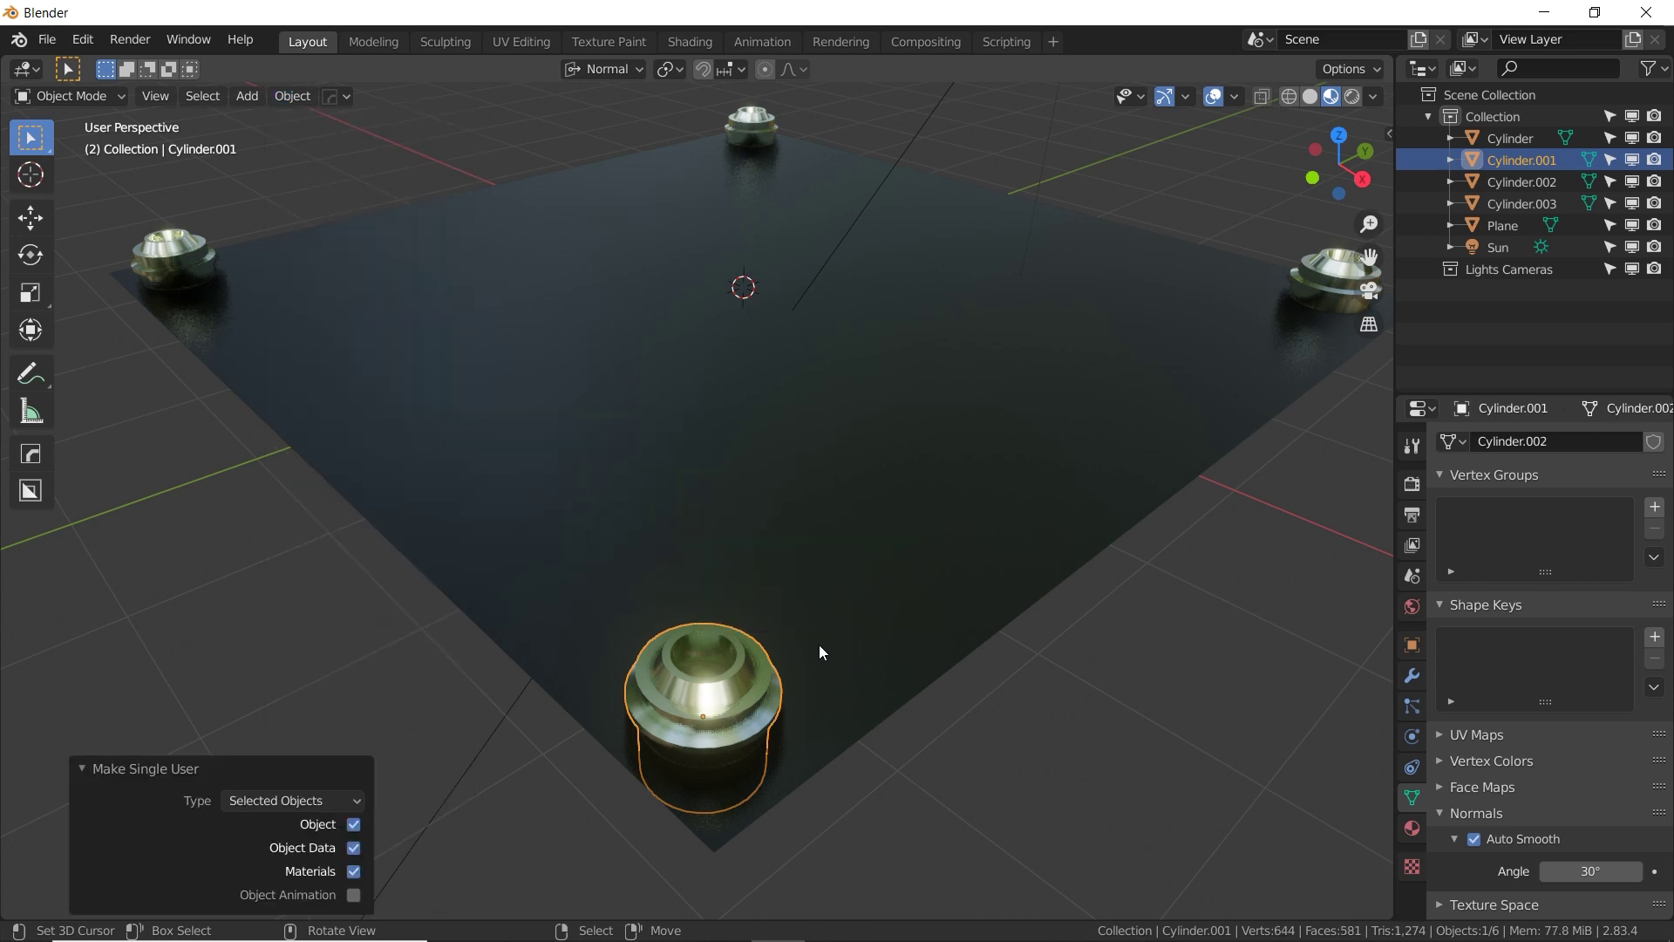
# Put Cylinder.001 in Edit Mode and scale its extruded ring to about 2.967 to form a wide disc.
pyautogui.press('Tab')
pyautogui.press('s')
pyautogui.click(986, 532)
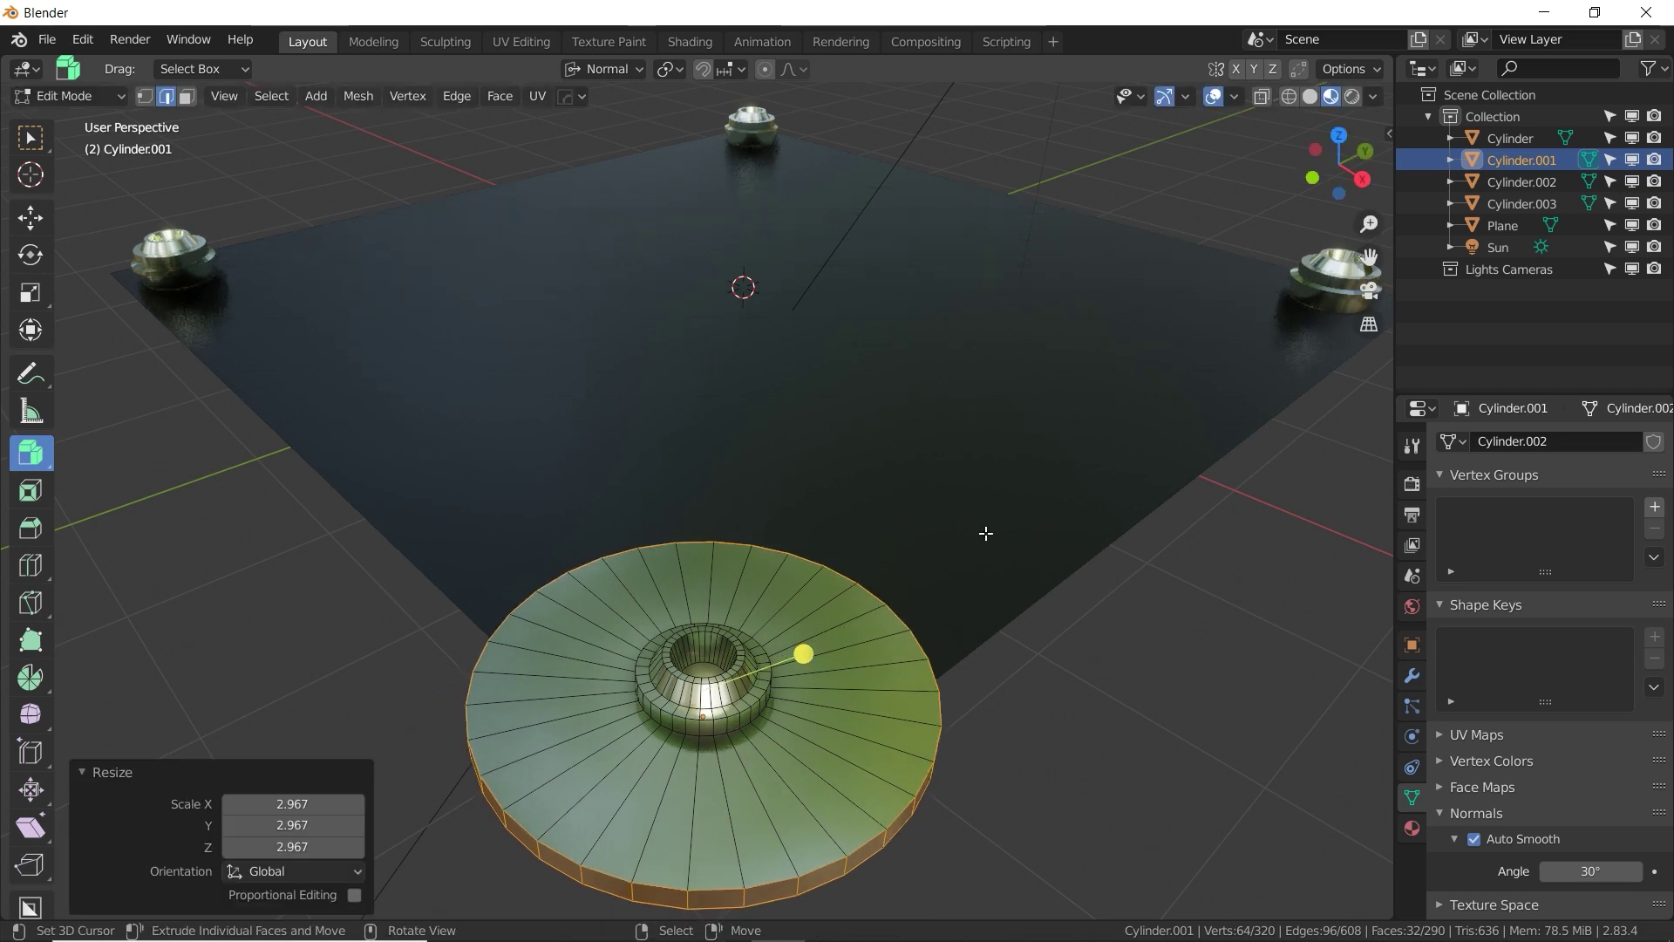
# Grow the face selection on Cylinder.001, replace its Material.004 with the one named Material, and return to Object Mode.
pyautogui.press('ctrl+KP_Add')
pyautogui.click(1412, 828)
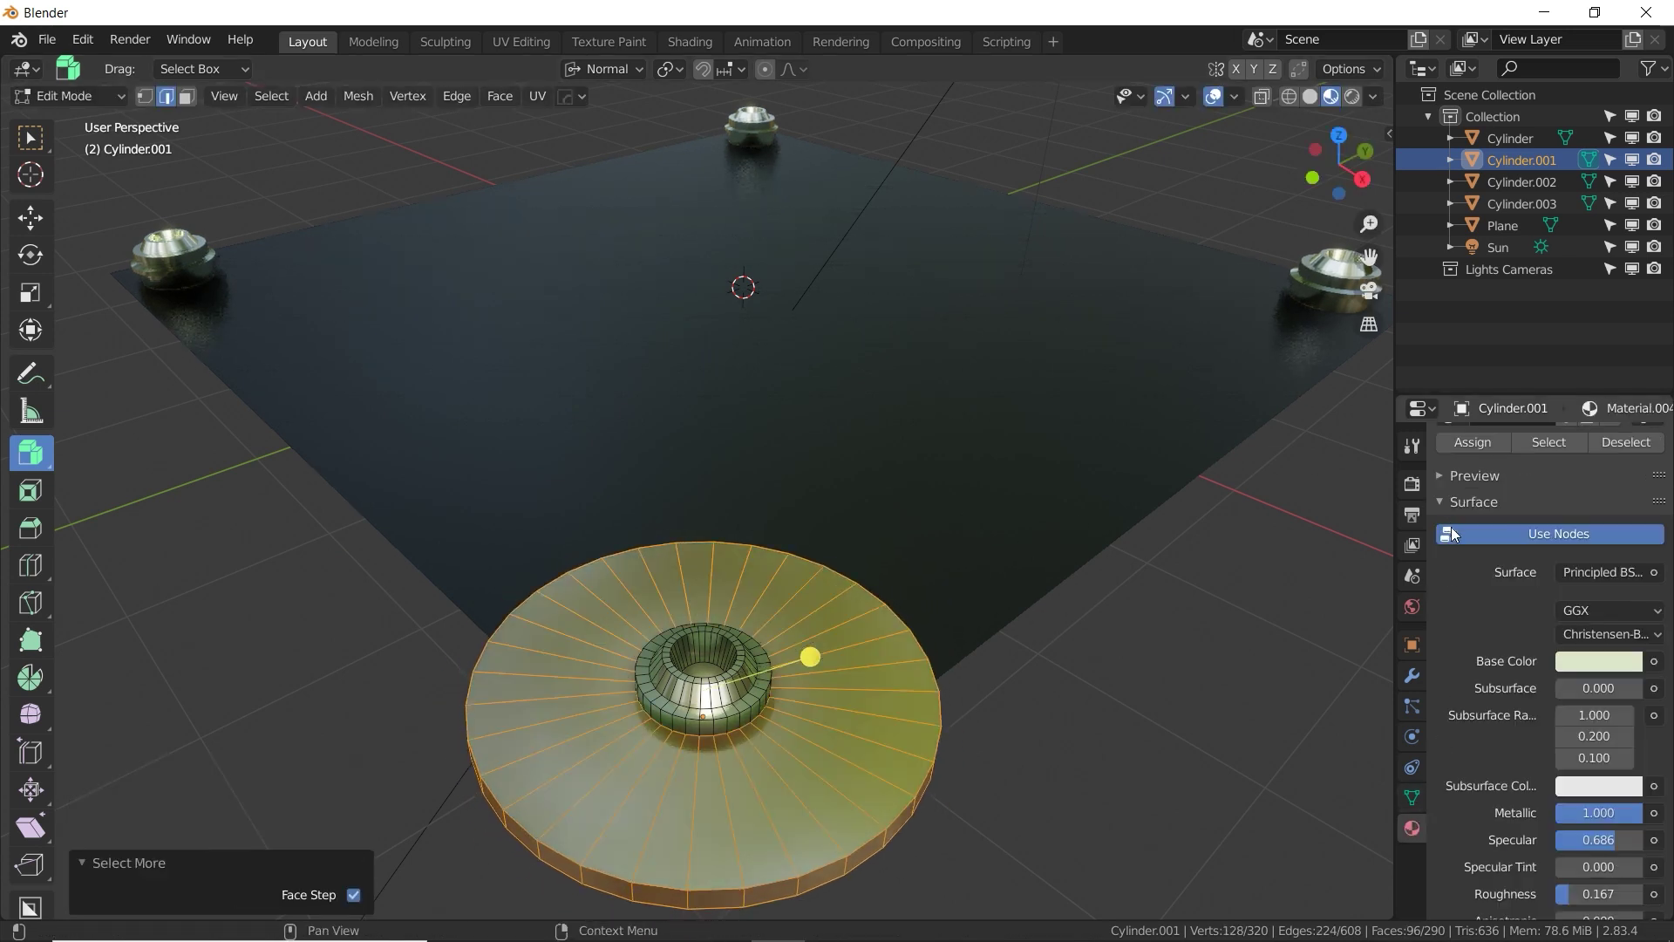
pyautogui.scroll(5, 1465, 593)
pyautogui.click(1451, 642)
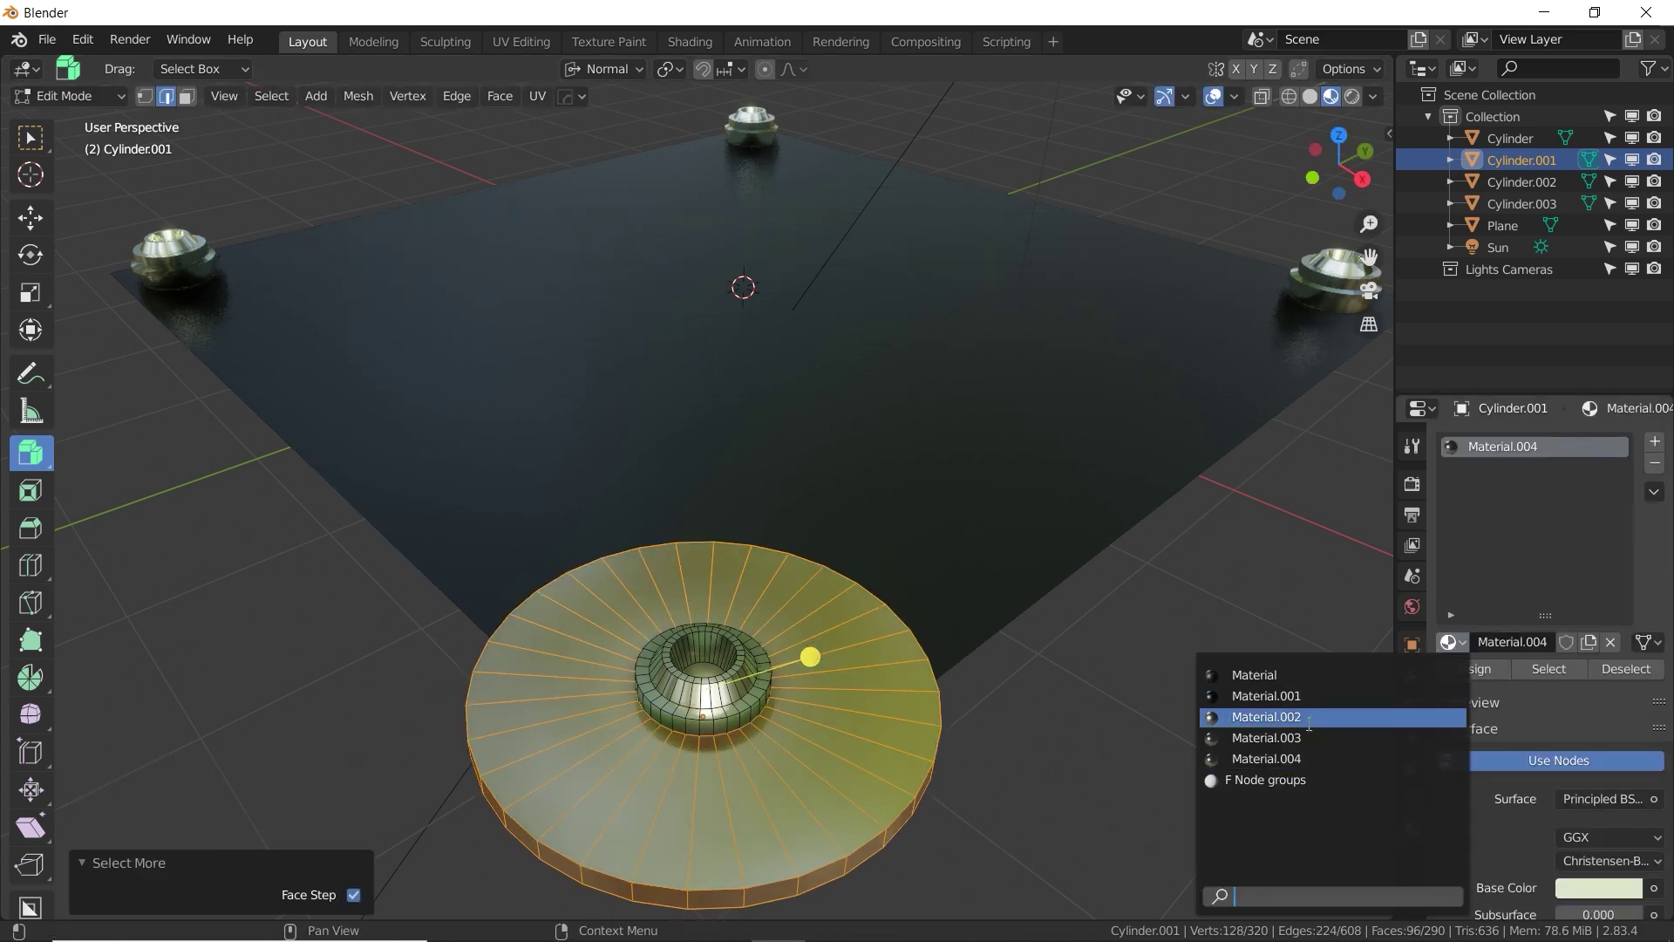
pyautogui.click(1268, 683)
pyautogui.press('Tab')
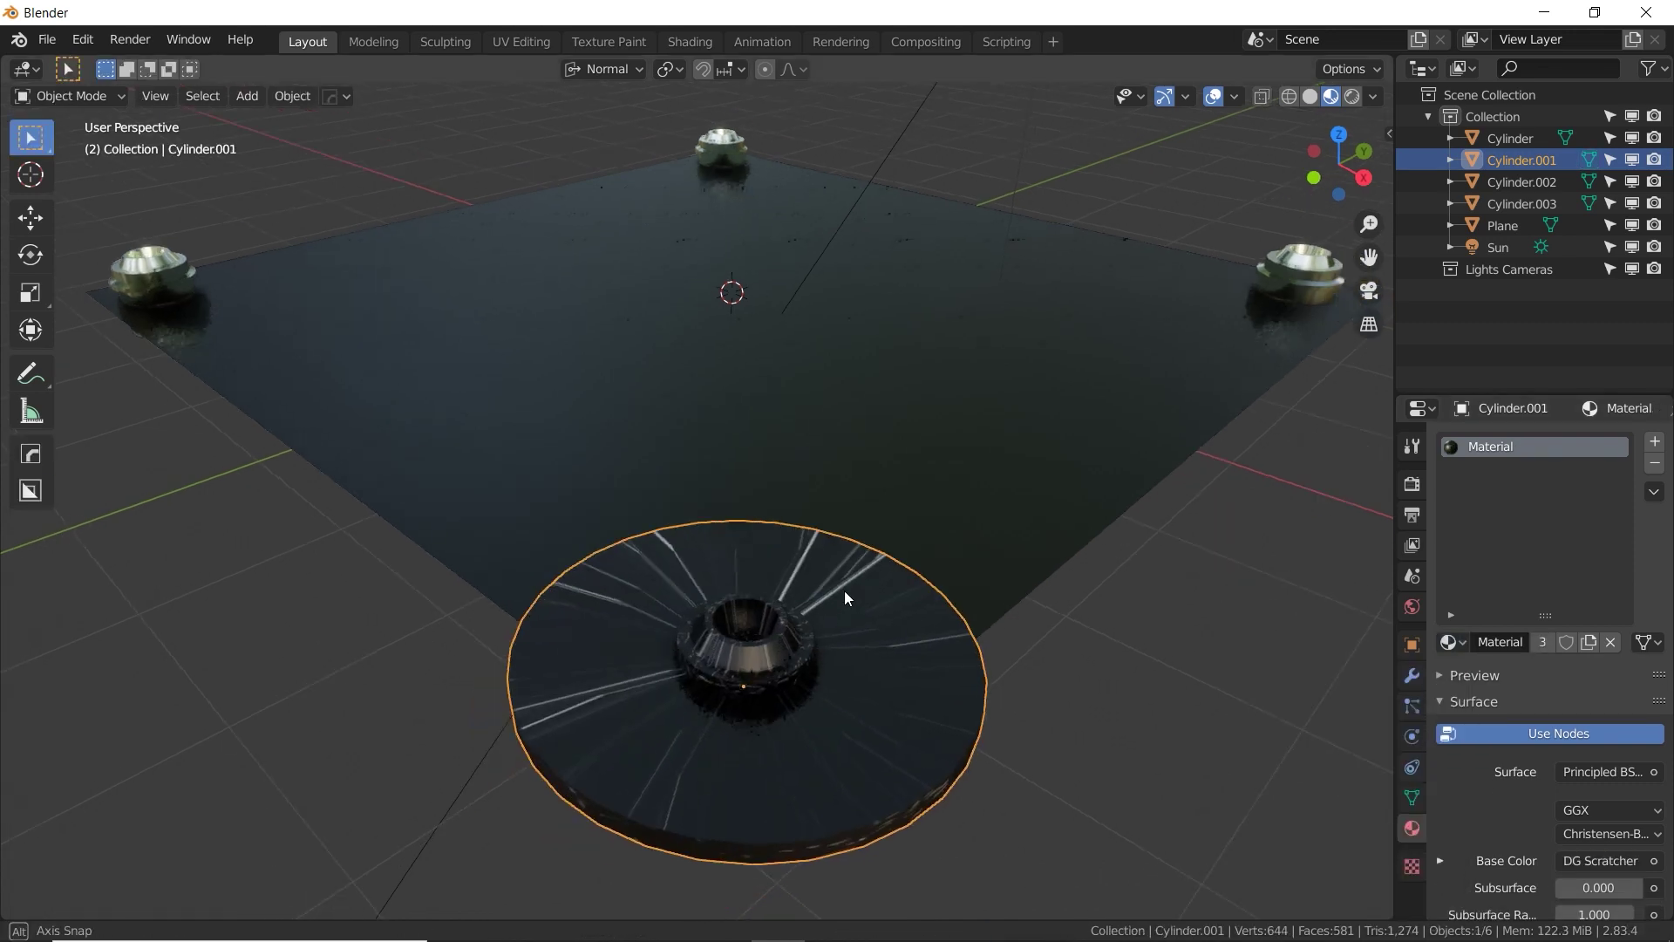
# Undo the material swap and the selection growth on Cylinder.001, and leave Edit Mode.
pyautogui.moveTo(844, 589)
pyautogui.mouseDown(button='middle')
pyautogui.moveTo(861, 584)
pyautogui.moveTo(818, 584)
pyautogui.mouseUp(button='middle')
pyautogui.hotkey('ctrl', 'z')
pyautogui.hotkey('ctrl', 'z')
pyautogui.hotkey('ctrl', 'z')
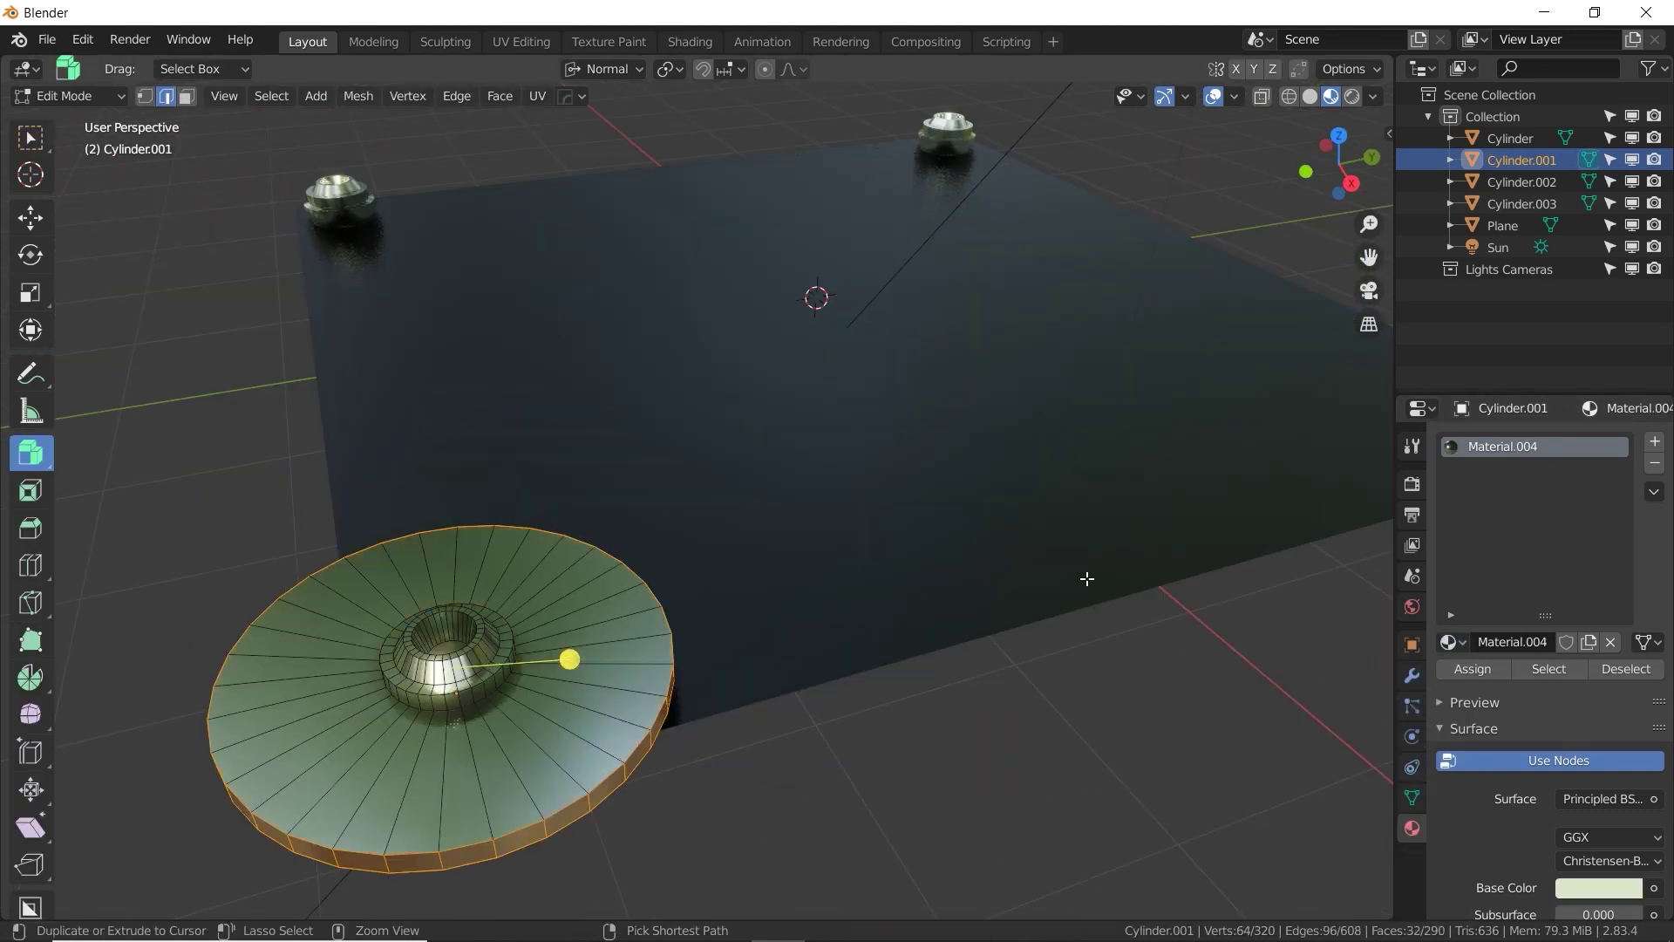
pyautogui.press('Tab')
pyautogui.moveTo(1026, 569)
pyautogui.mouseDown(button='middle')
pyautogui.moveTo(968, 576)
pyautogui.moveTo(1005, 572)
pyautogui.moveTo(1011, 614)
pyautogui.moveTo(1008, 595)
pyautogui.mouseUp(button='middle')
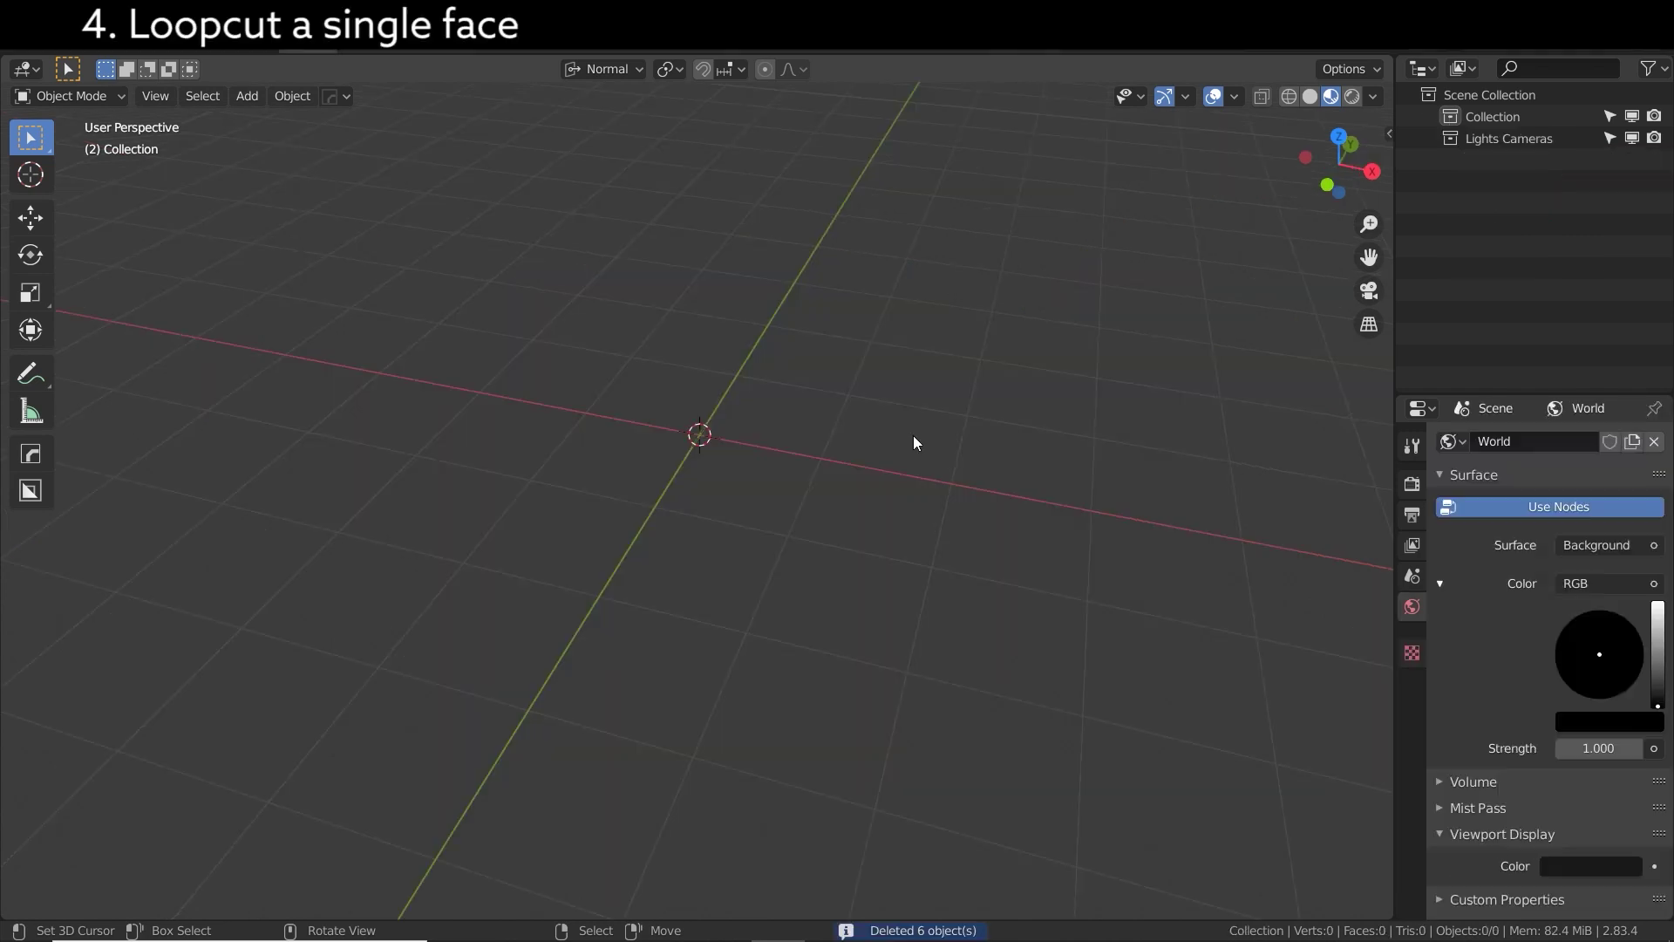
# Add a cube to the empty scene and open it in Edit Mode with solid viewport shading.
pyautogui.hotkey('shift', 'a')
pyautogui.moveTo(943, 300)
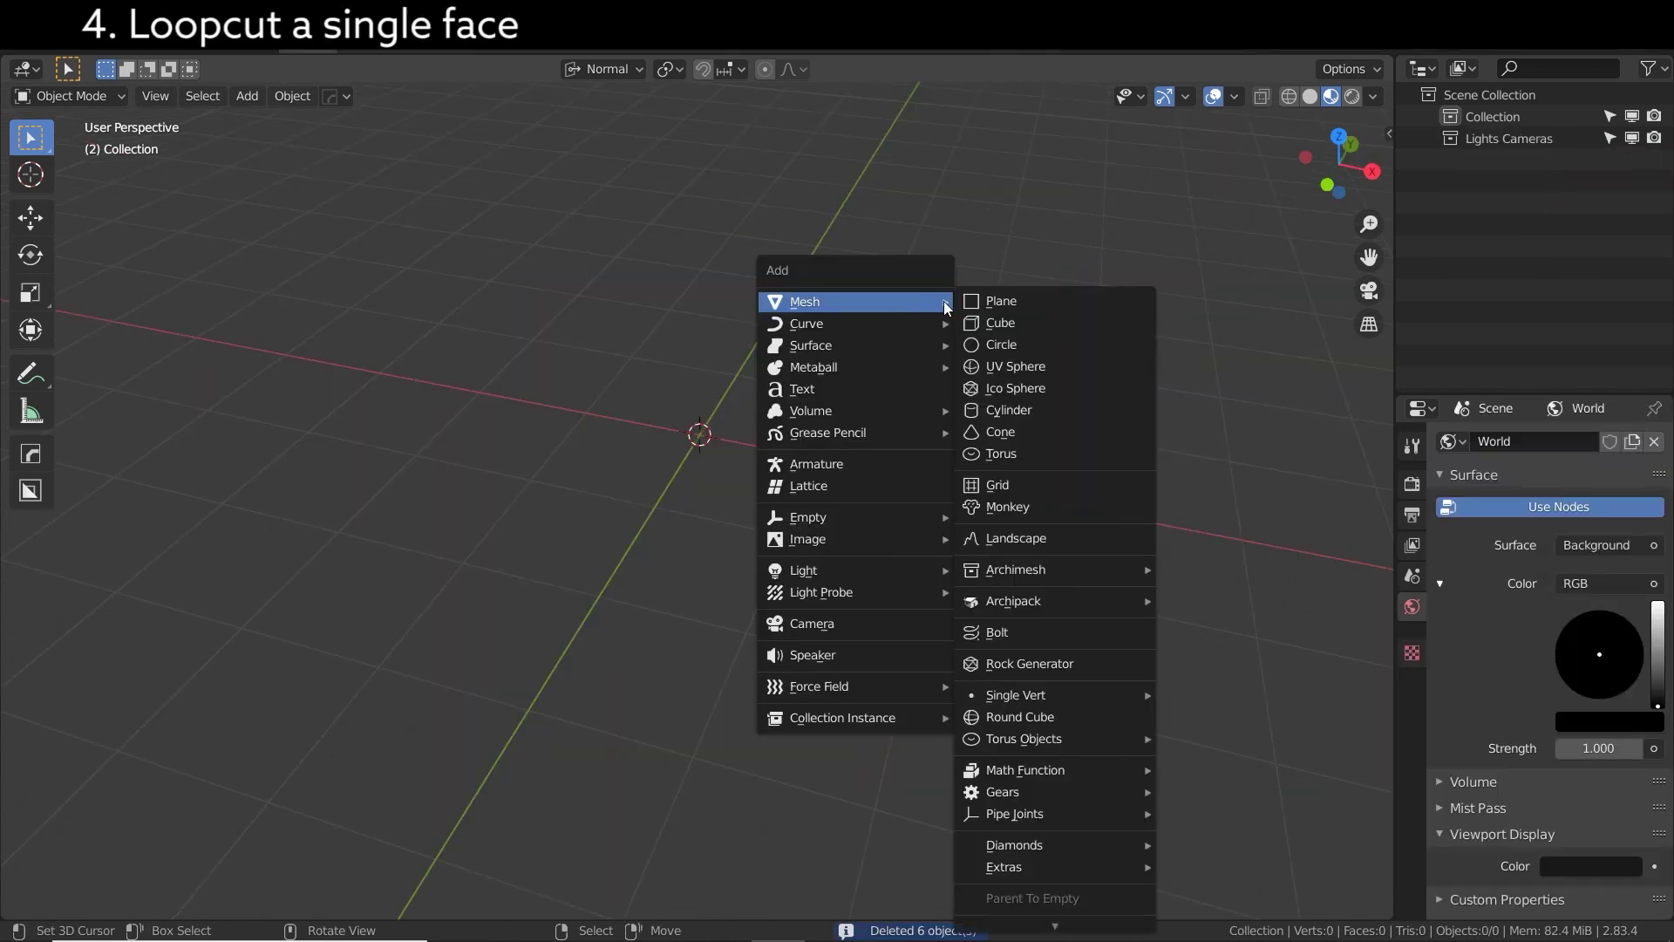
pyautogui.click(999, 323)
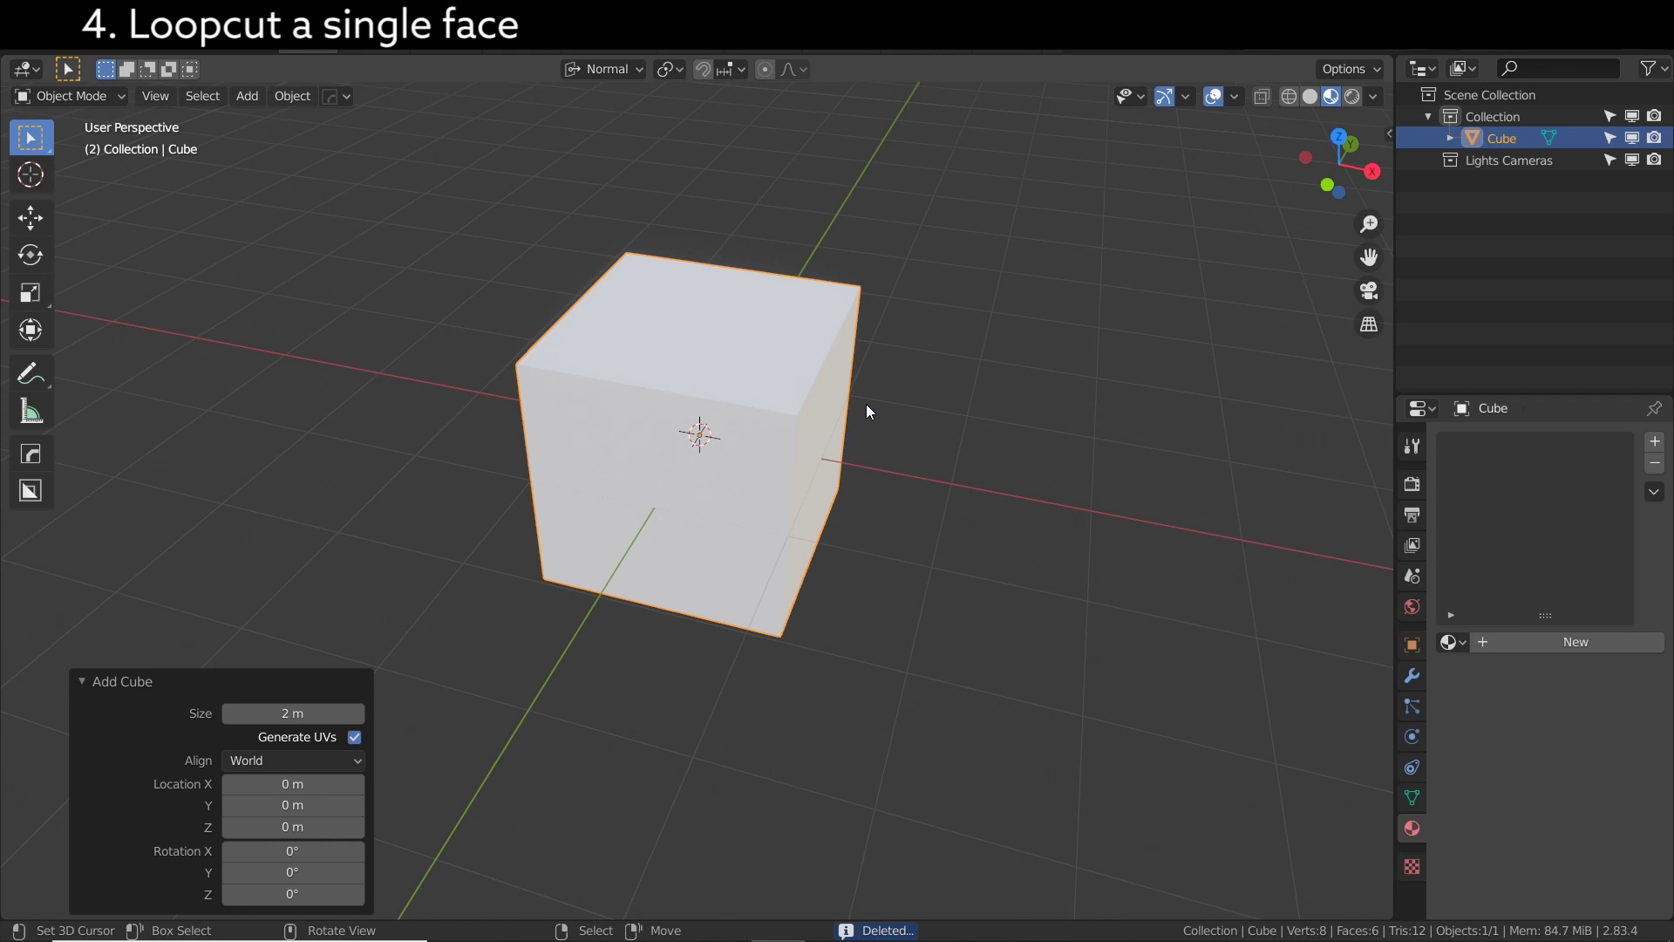
pyautogui.press('Tab')
pyautogui.moveTo(863, 395); pyautogui.dragTo(981, 325, button='middle')
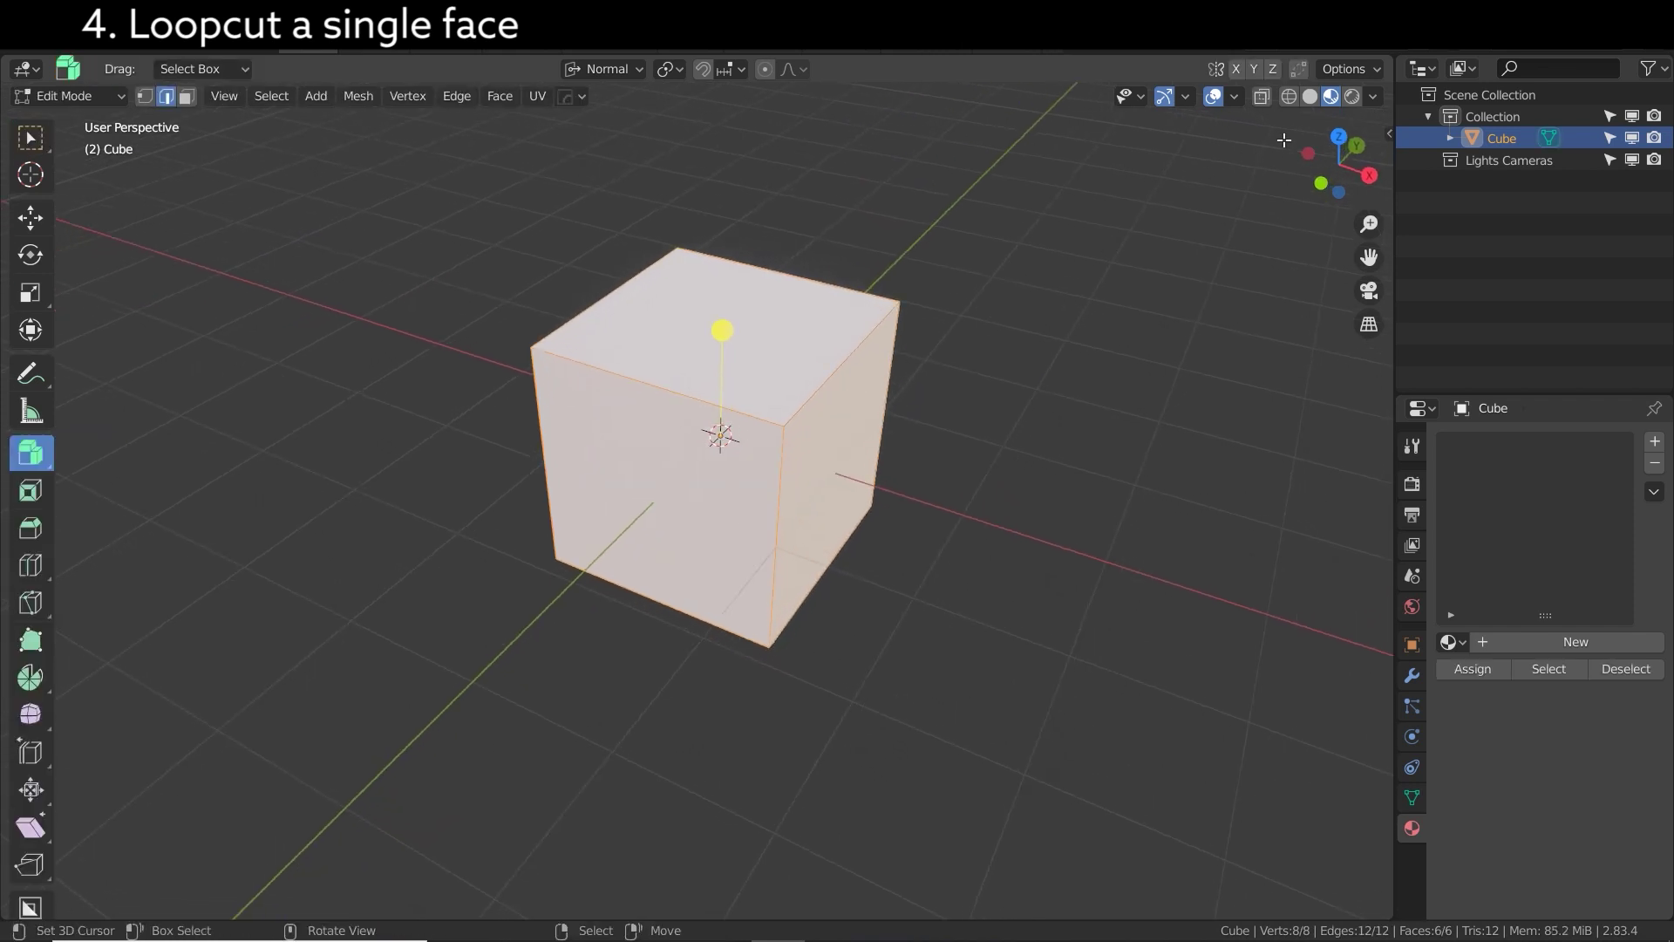
pyautogui.click(1309, 99)
pyautogui.scroll(3, 895, 338)
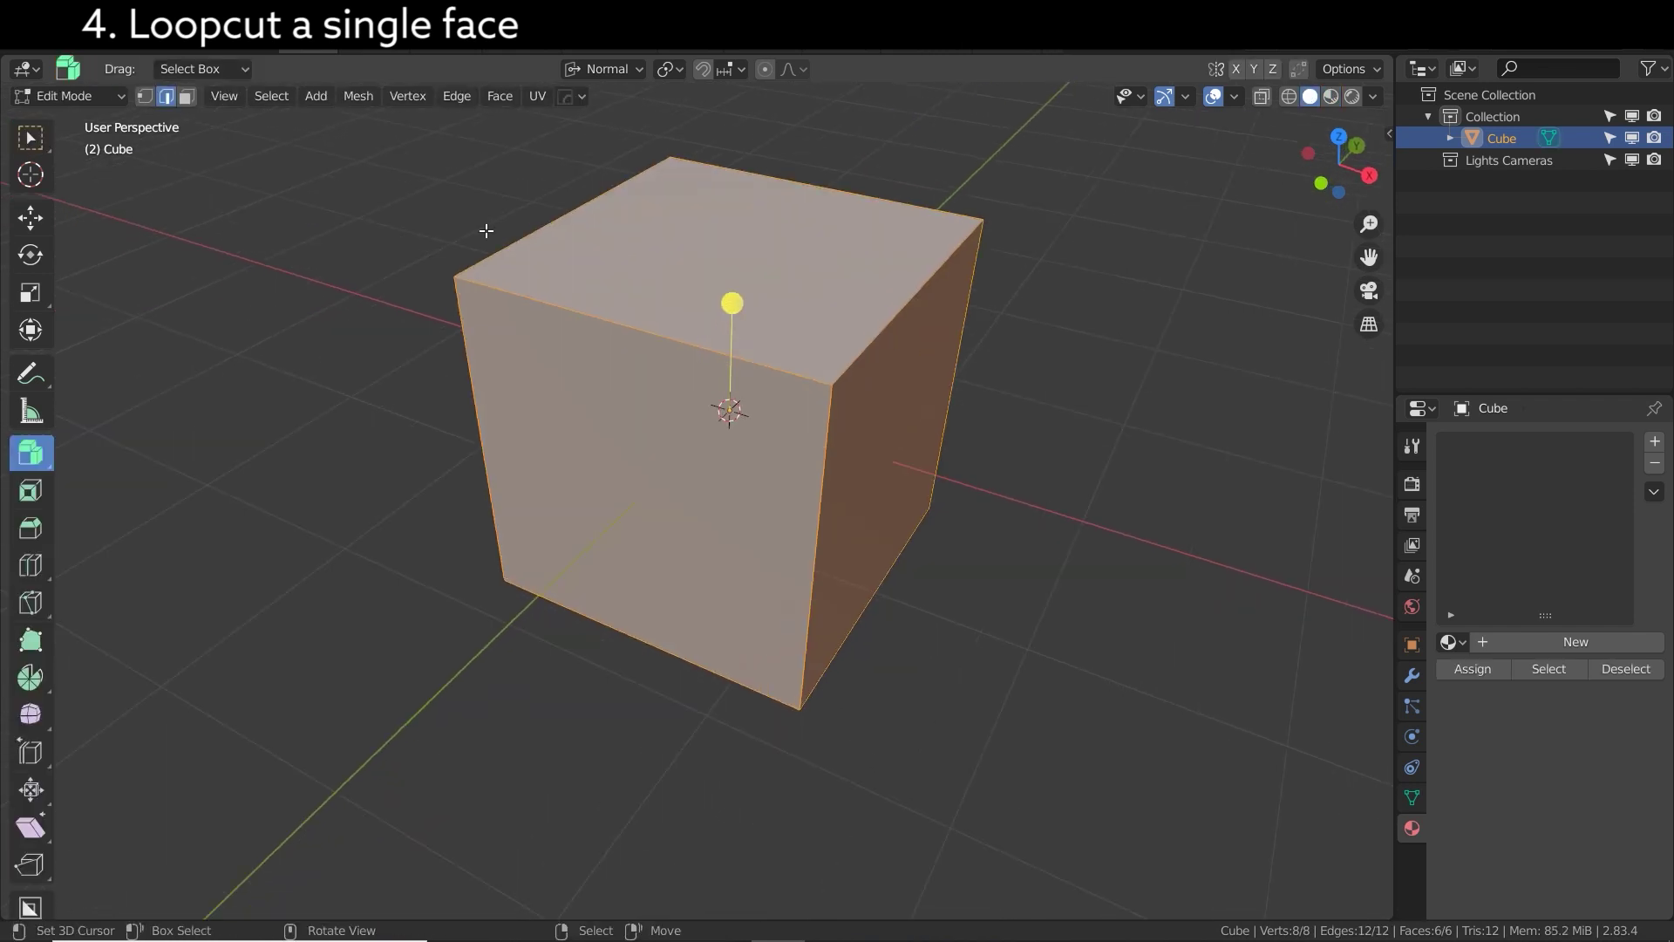
pyautogui.scroll(-1, 486, 231)
# Add five evenly spaced, centered loop cuts running over the cube's top and front faces.
pyautogui.hotkey('ctrl', 'r')
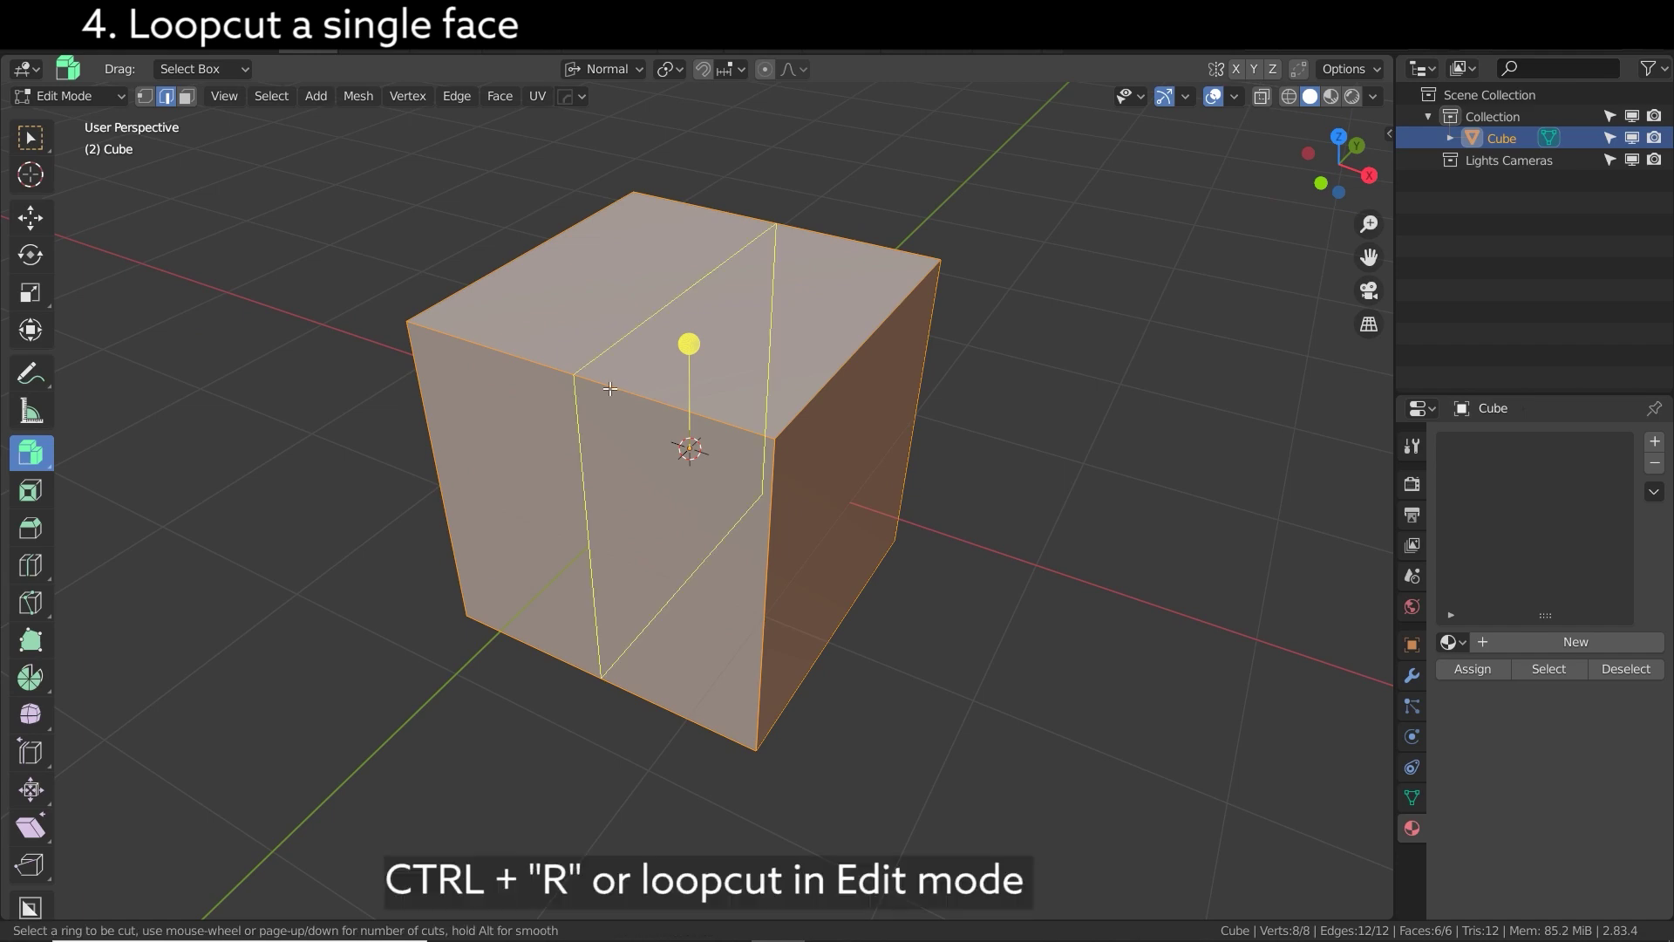
pyautogui.scroll(4, 632, 379)
pyautogui.click(610, 389)
pyautogui.rightClick(610, 389)
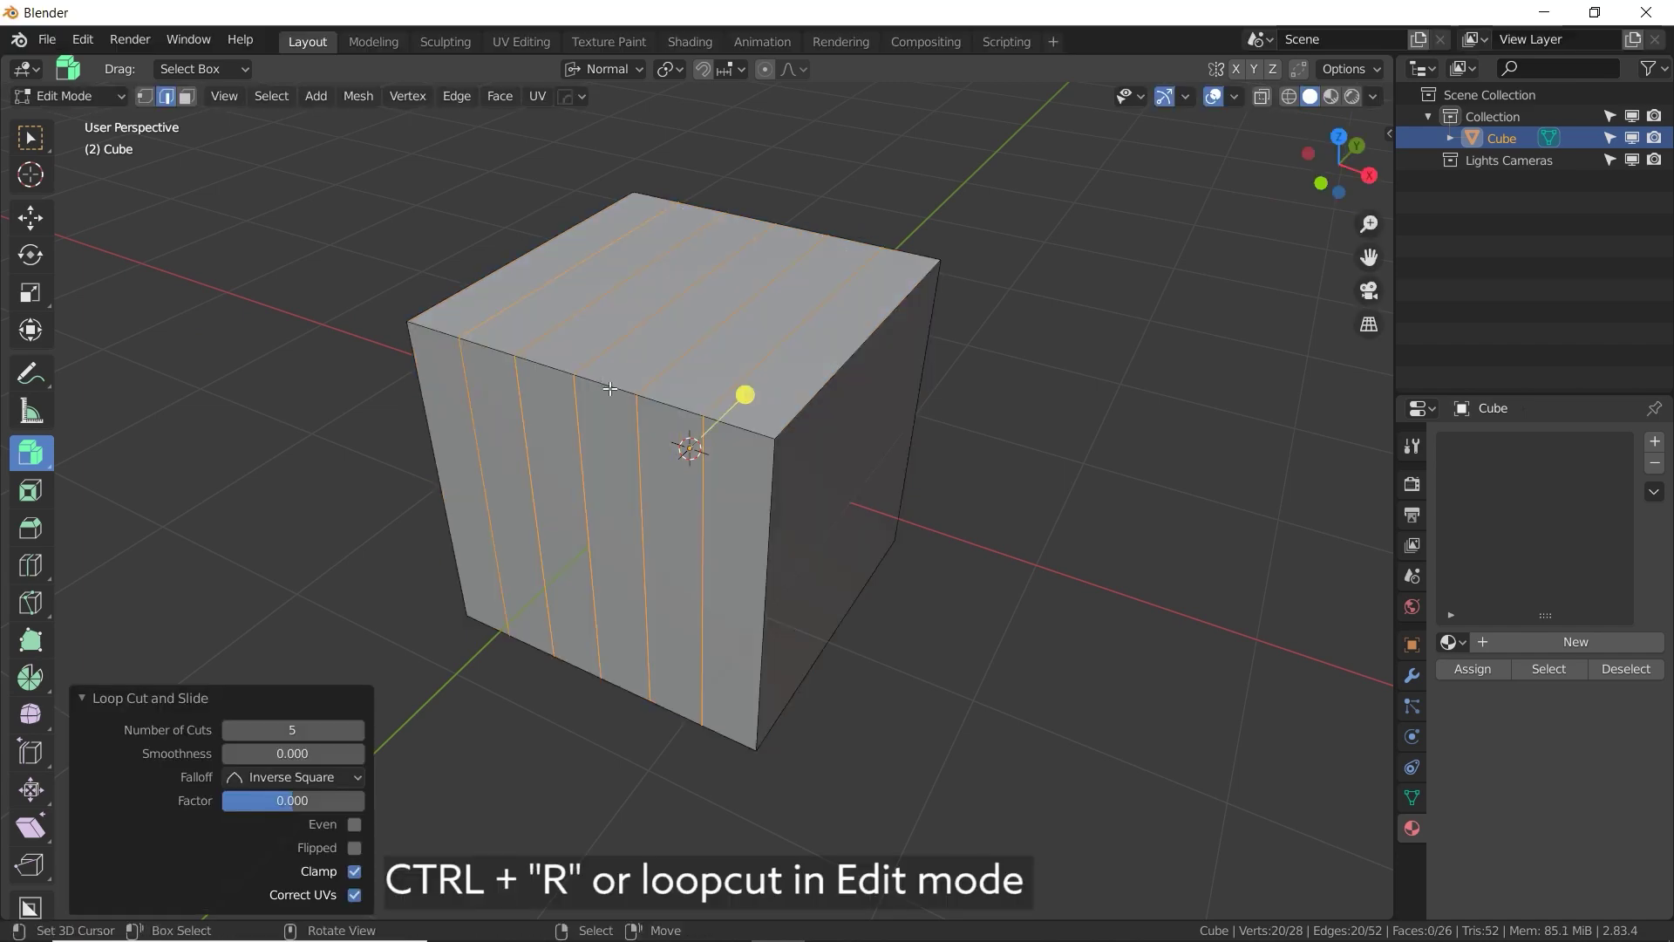
# Select the five vertical loop-cut edges on the cube's front face.
pyautogui.moveTo(683, 458); pyautogui.dragTo(774, 478, button='middle')
pyautogui.click(600, 451)
pyautogui.keyDown('shift'); pyautogui.click(580, 454); pyautogui.keyUp('shift')
pyautogui.keyDown('shift'); pyautogui.click(528, 455); pyautogui.keyUp('shift')
pyautogui.keyDown('shift'); pyautogui.click(475, 462); pyautogui.keyUp('shift')
pyautogui.moveTo(648, 492)
pyautogui.mouseDown(button='middle')
pyautogui.moveTo(841, 456)
pyautogui.moveTo(564, 477)
pyautogui.moveTo(553, 523)
pyautogui.moveTo(523, 512)
pyautogui.moveTo(437, 541)
pyautogui.moveTo(643, 511)
pyautogui.mouseUp(button='middle')
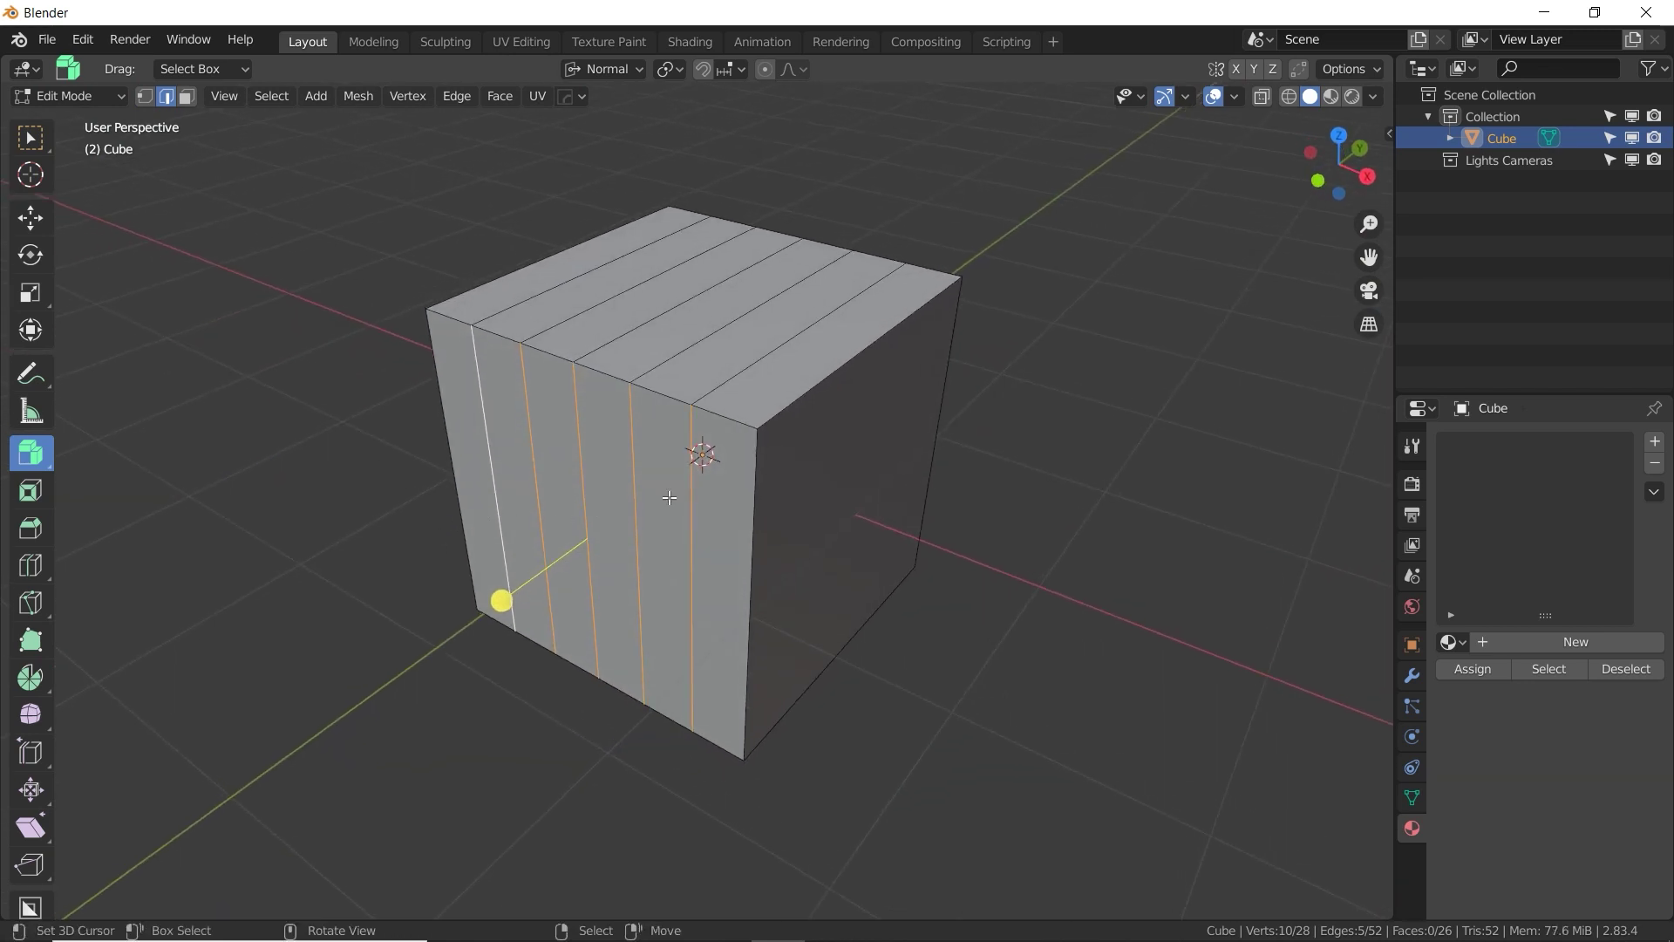
# Undo the edge selections and the loop cuts on the cube.
pyautogui.hotkey('ctrl', 'z')
pyautogui.hotkey('ctrl', 'z')
pyautogui.hotkey('ctrl', 'z')
pyautogui.hotkey('ctrl', 'z')
pyautogui.hotkey('ctrl', 'z')
pyautogui.hotkey('ctrl', 'z')
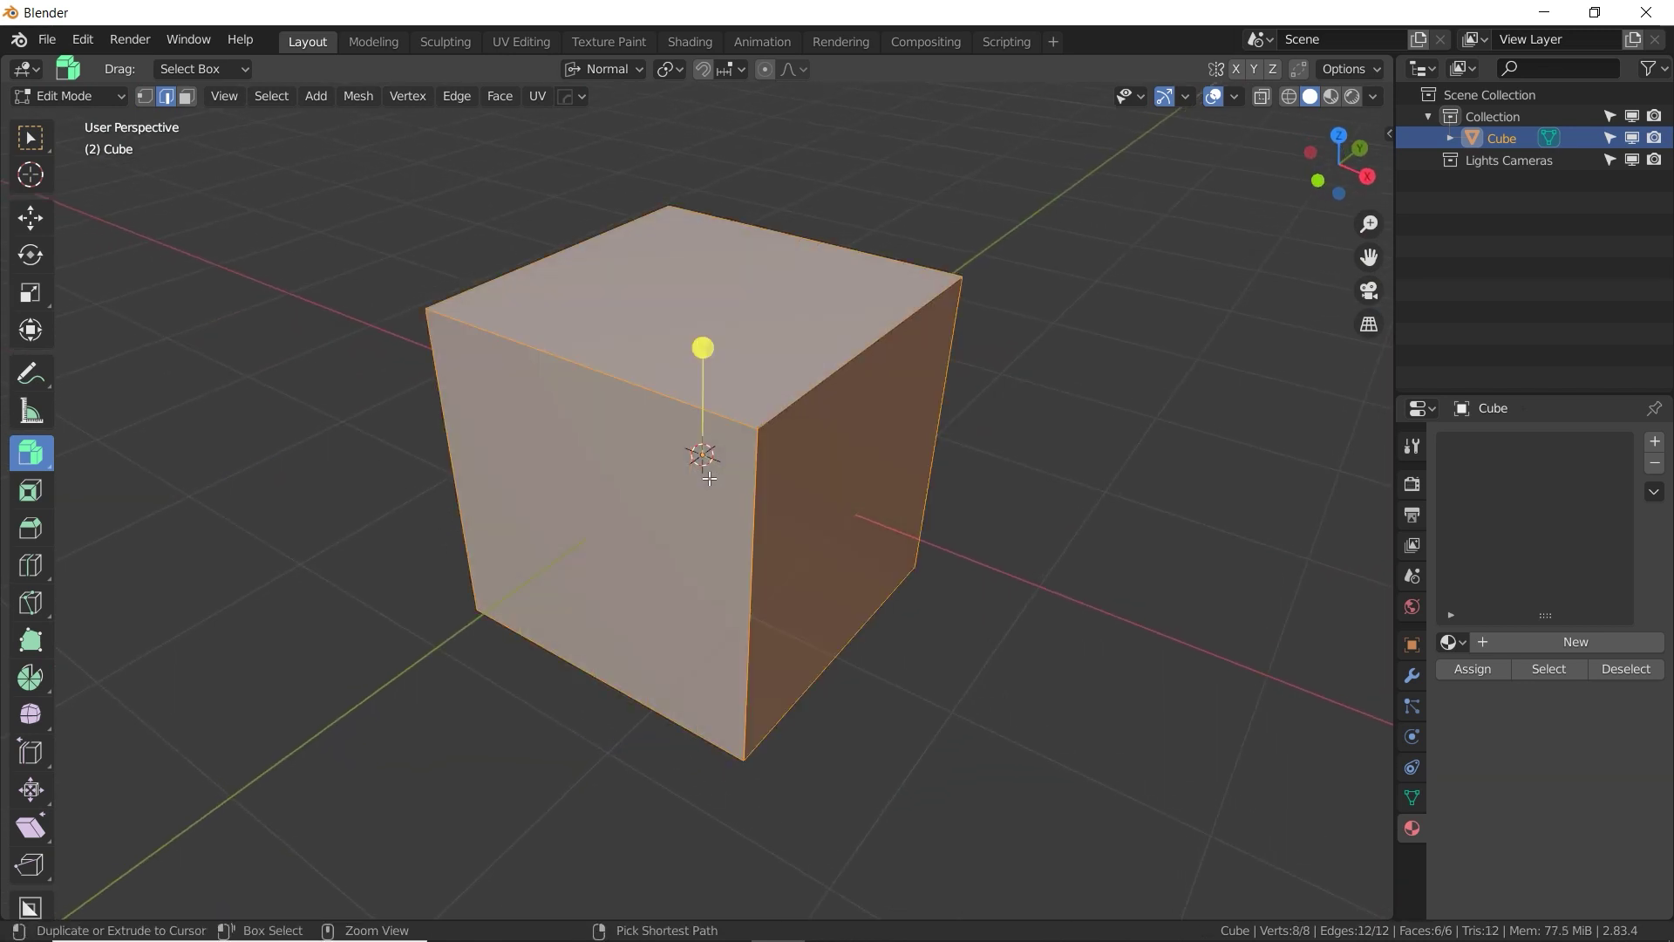
# Switch to face selection and select the cube's top face.
pyautogui.moveTo(709, 479); pyautogui.dragTo(538, 341, button='middle')
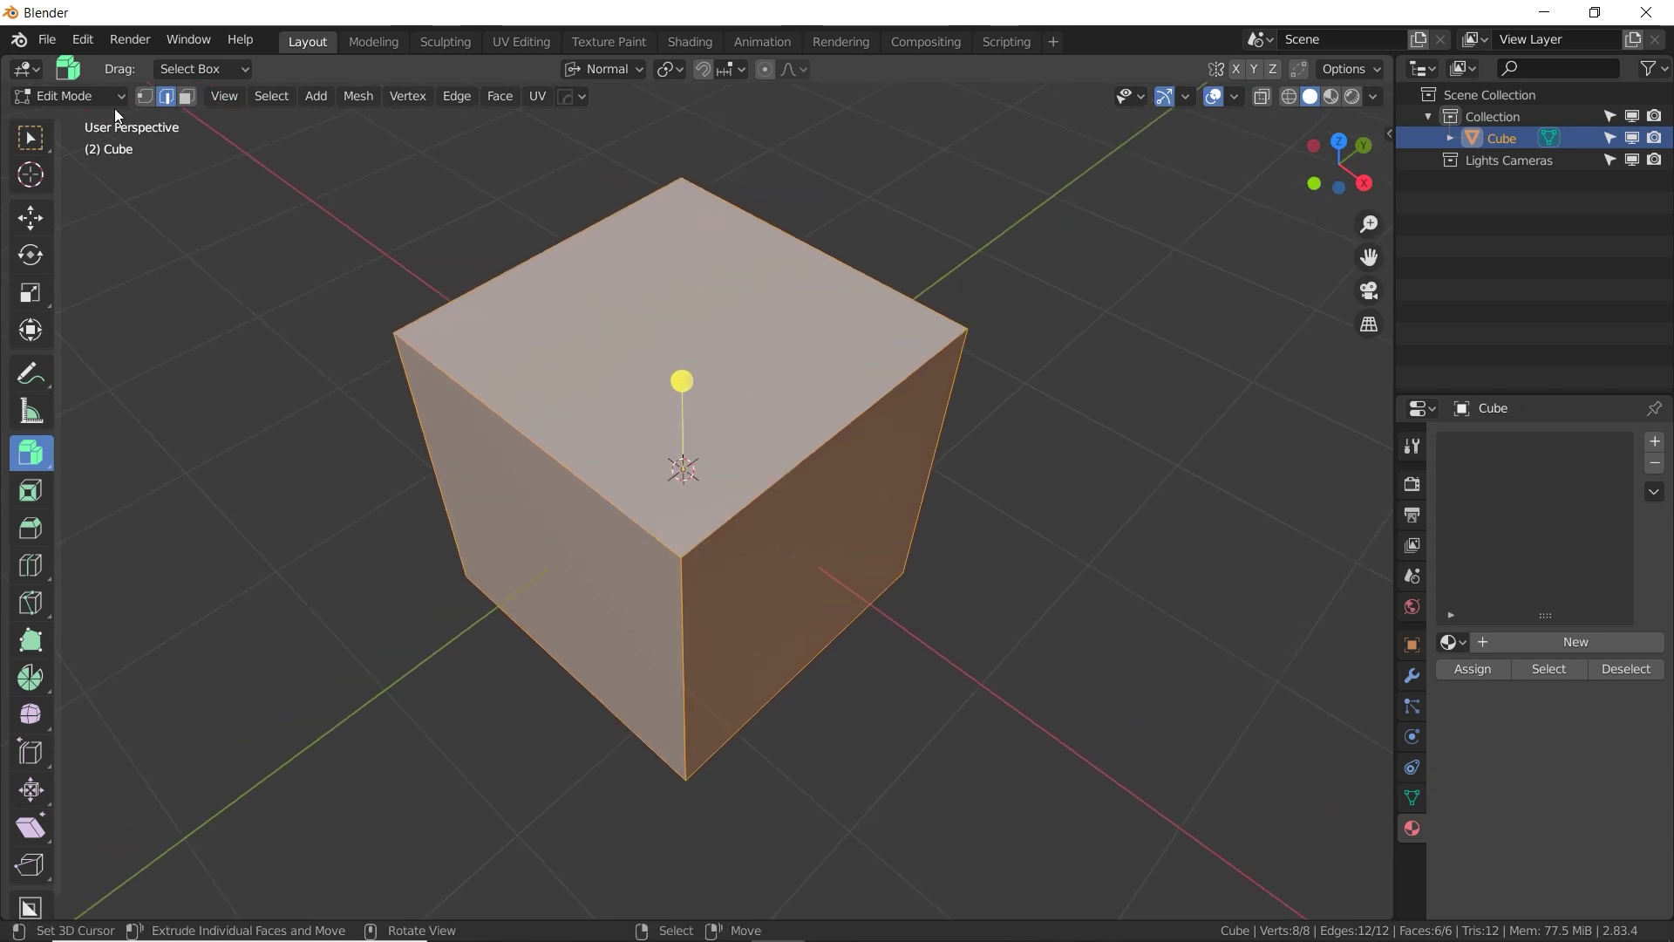
pyautogui.click(186, 96)
pyautogui.click(618, 321)
pyautogui.moveTo(618, 322); pyautogui.dragTo(645, 375, button='middle')
# Switch to edge selection and select two opposite edges of the cube's top face.
pyautogui.click(165, 95)
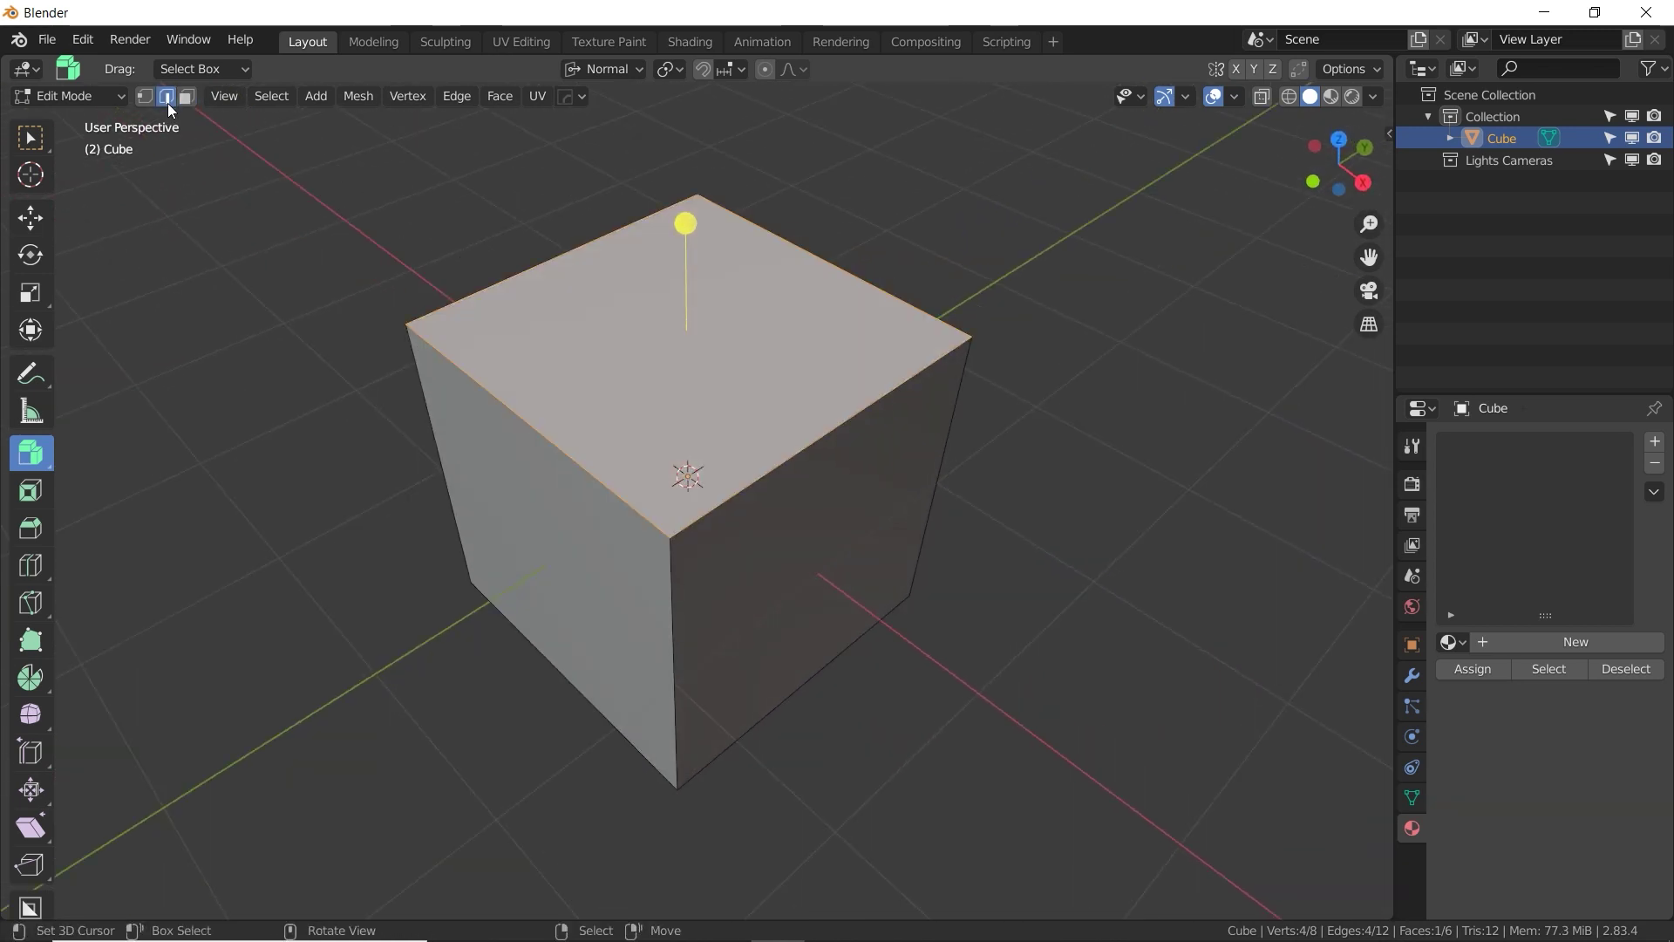
pyautogui.click(510, 406)
pyautogui.keyDown('shift'); pyautogui.click(835, 266); pyautogui.keyUp('shift')
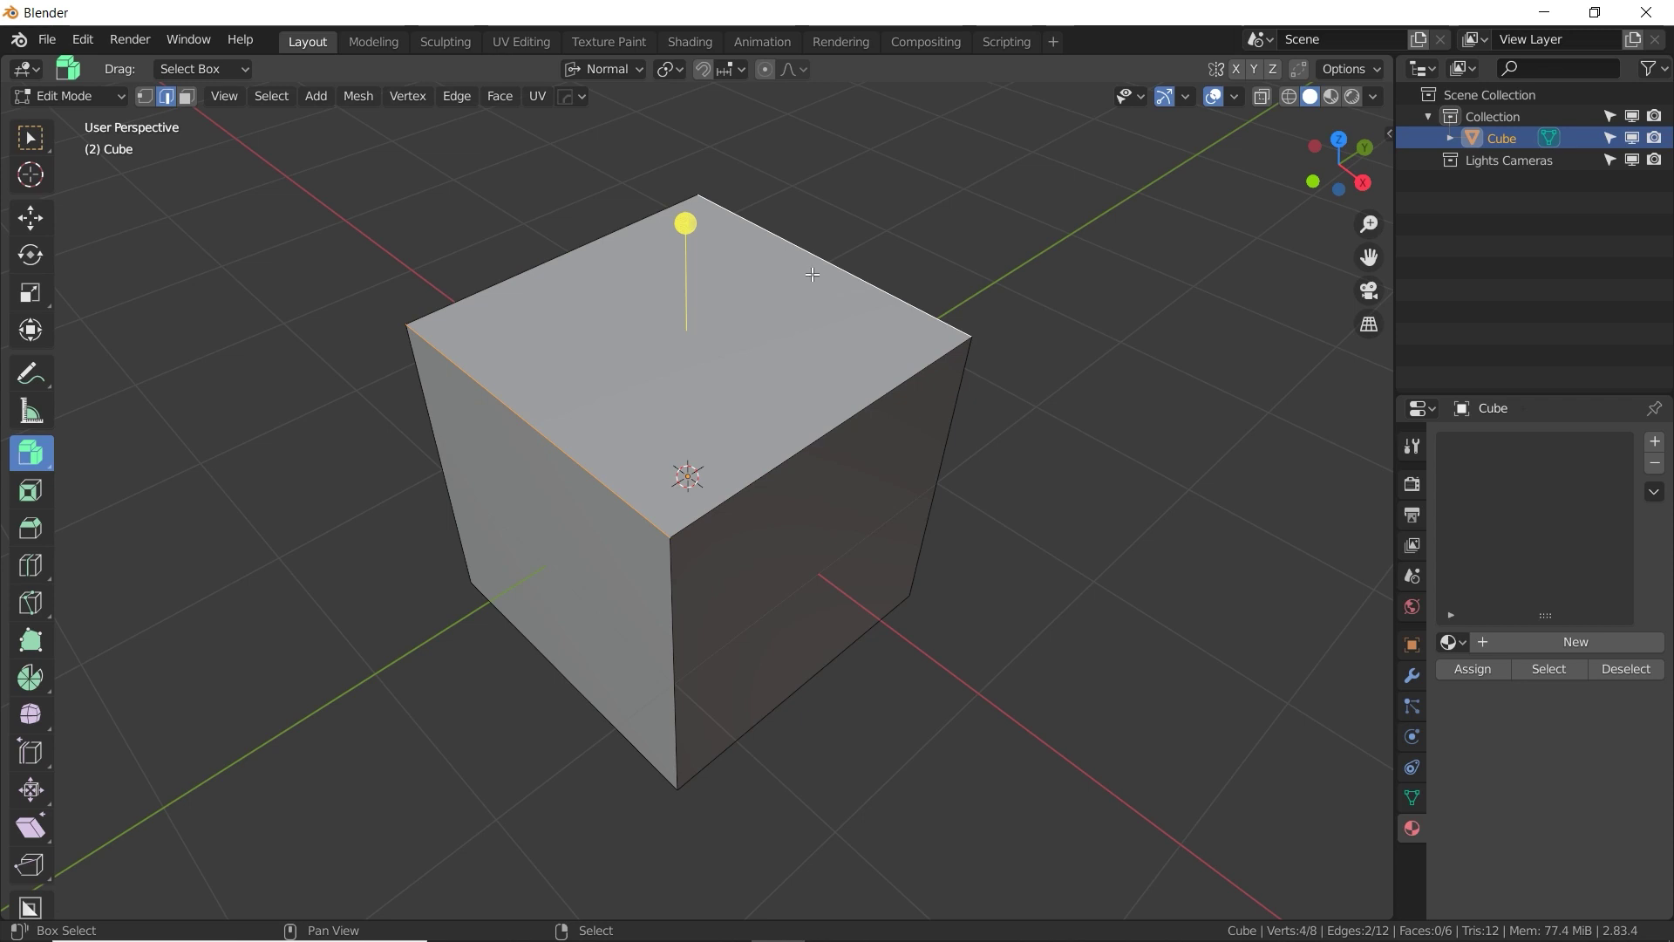
pyautogui.moveTo(835, 266); pyautogui.dragTo(868, 370, button='middle')
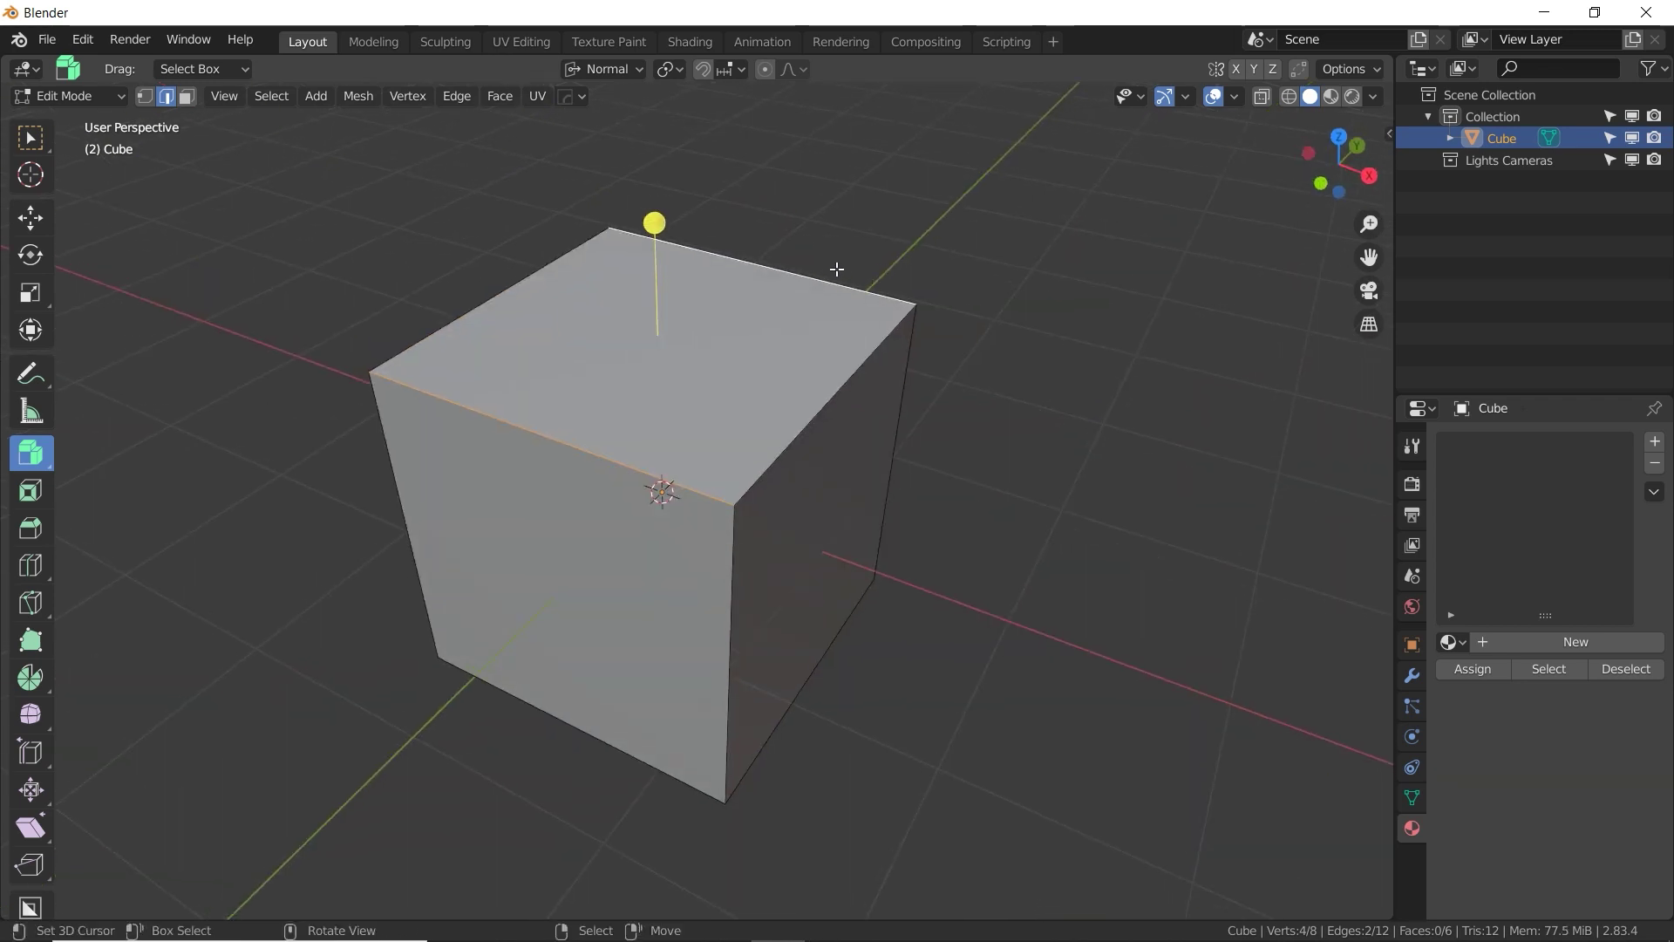
# Subdivide the two selected top edges of the cube with 7 cuts.
pyautogui.press('F3')
pyautogui.write('Subdivide')
pyautogui.hotkey('ctrl', 'BackSpace')
pyautogui.write('su')
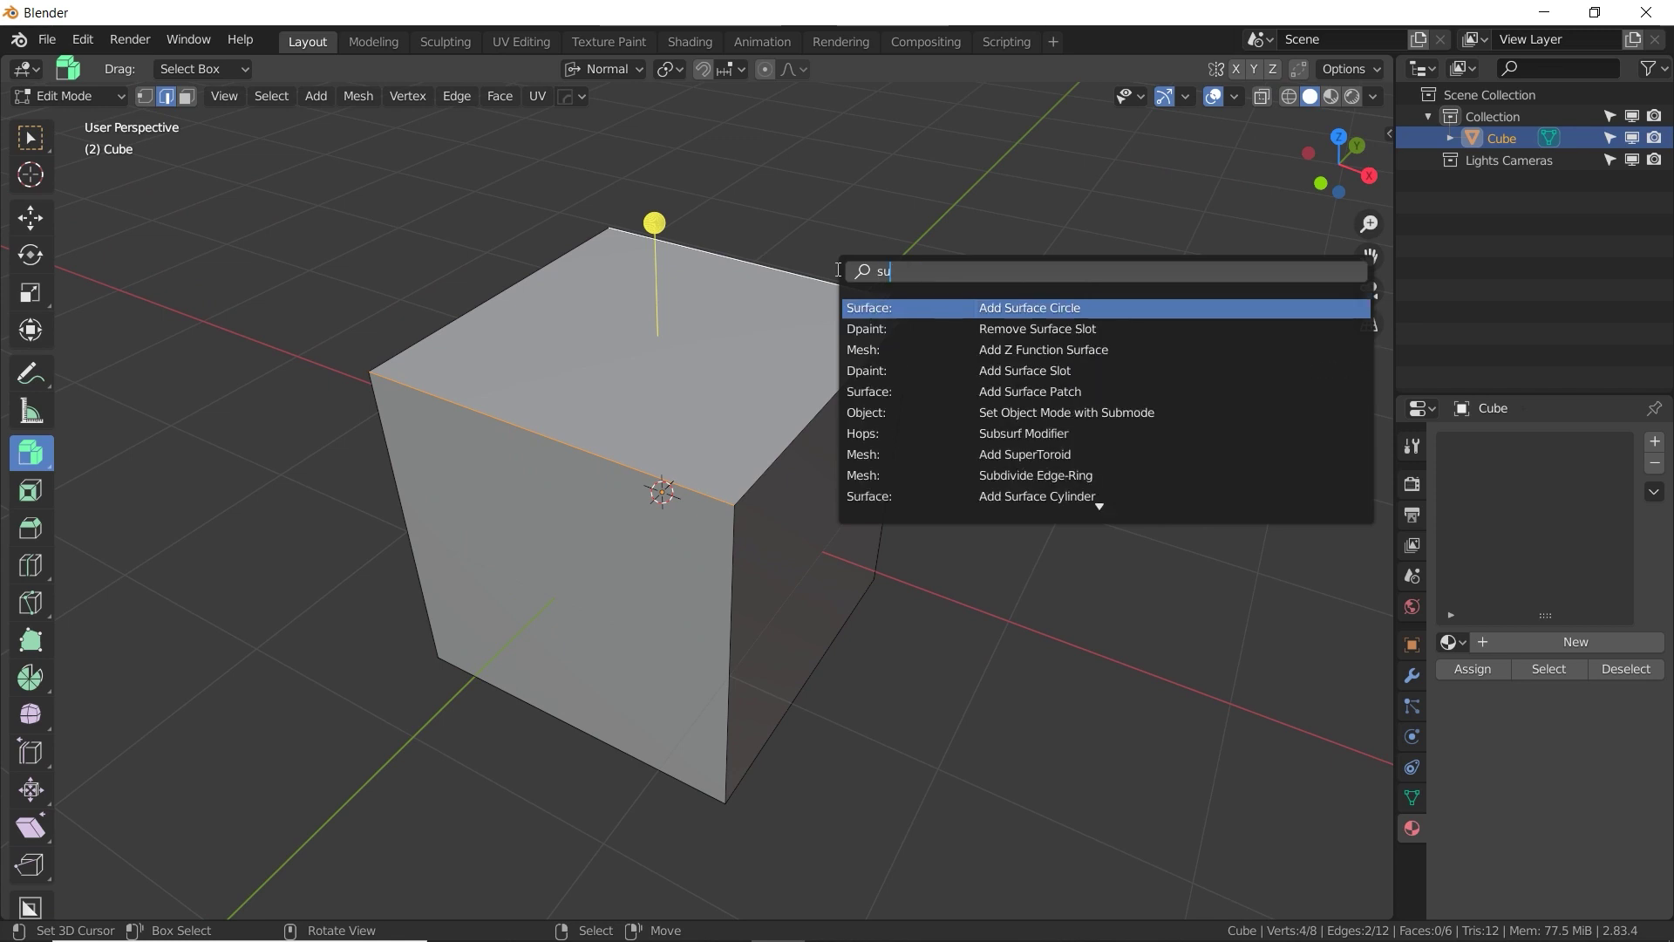
pyautogui.write('bd')
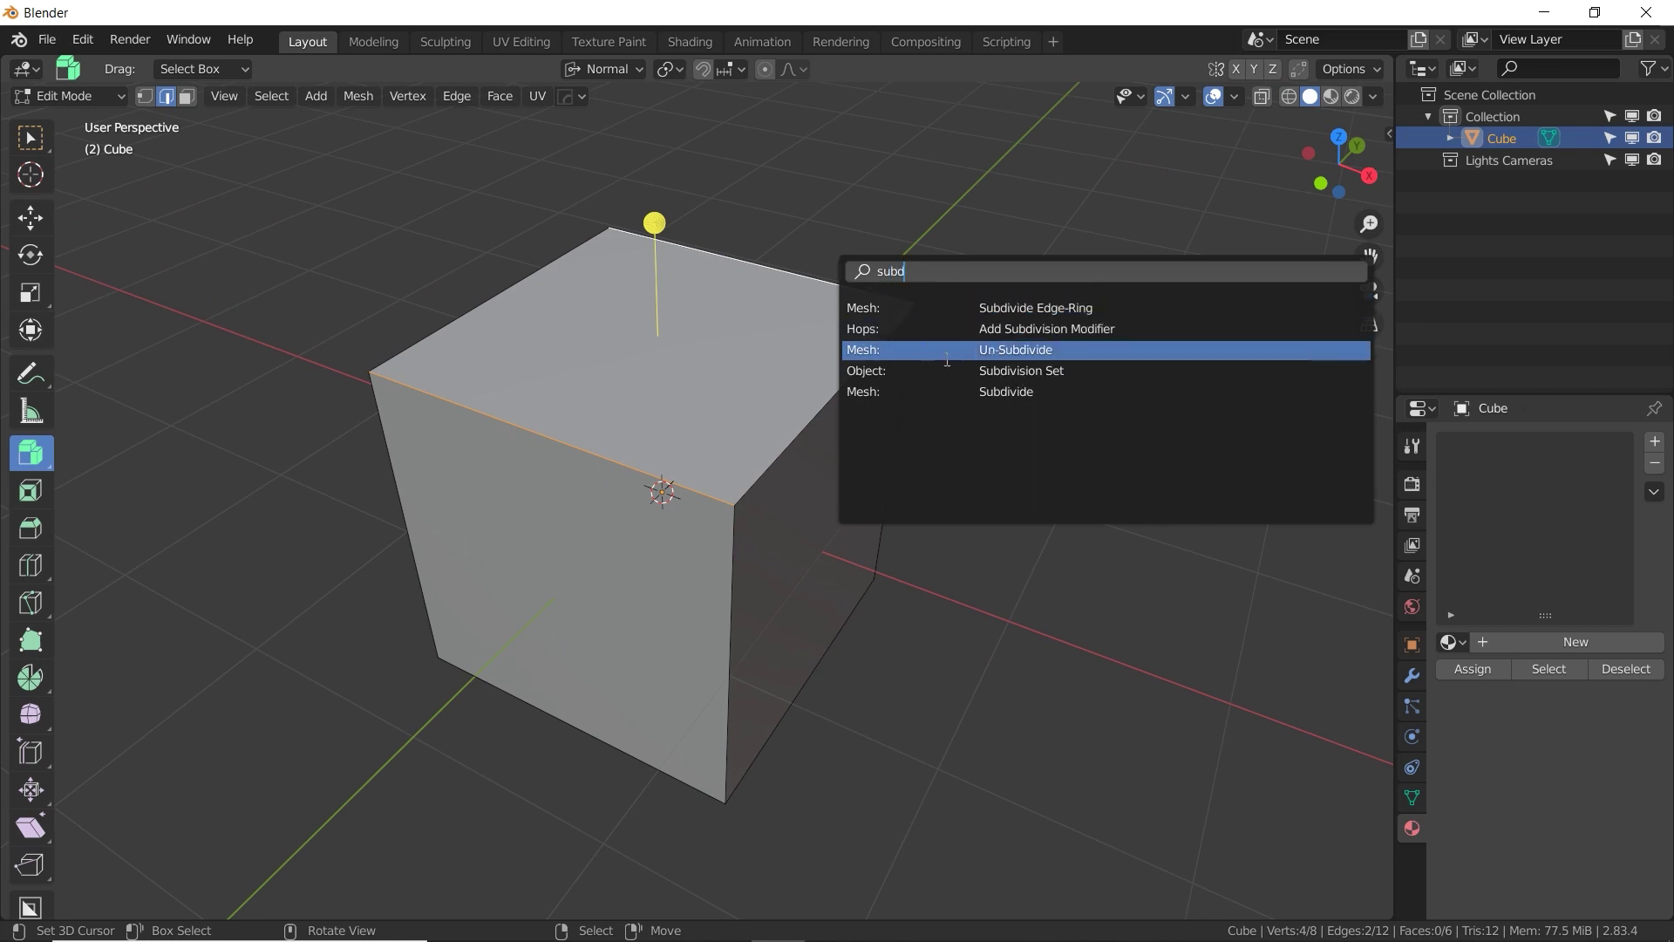
pyautogui.click(954, 390)
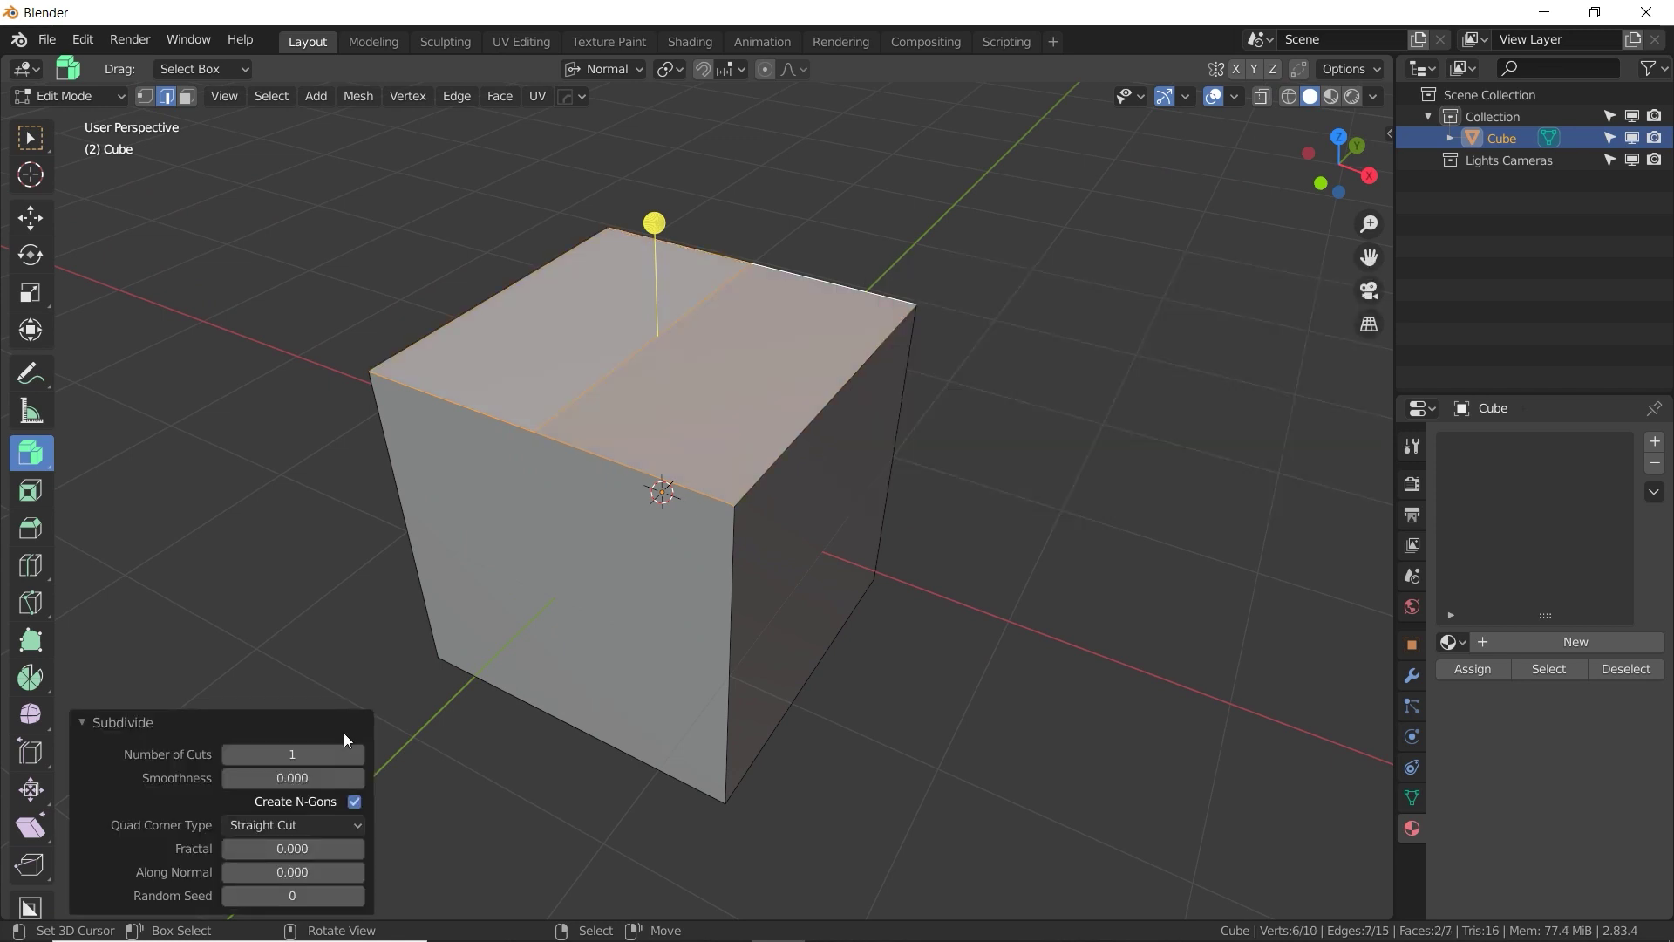
pyautogui.click(358, 755)
pyautogui.click(357, 754)
pyautogui.click(358, 755)
pyautogui.click(357, 755)
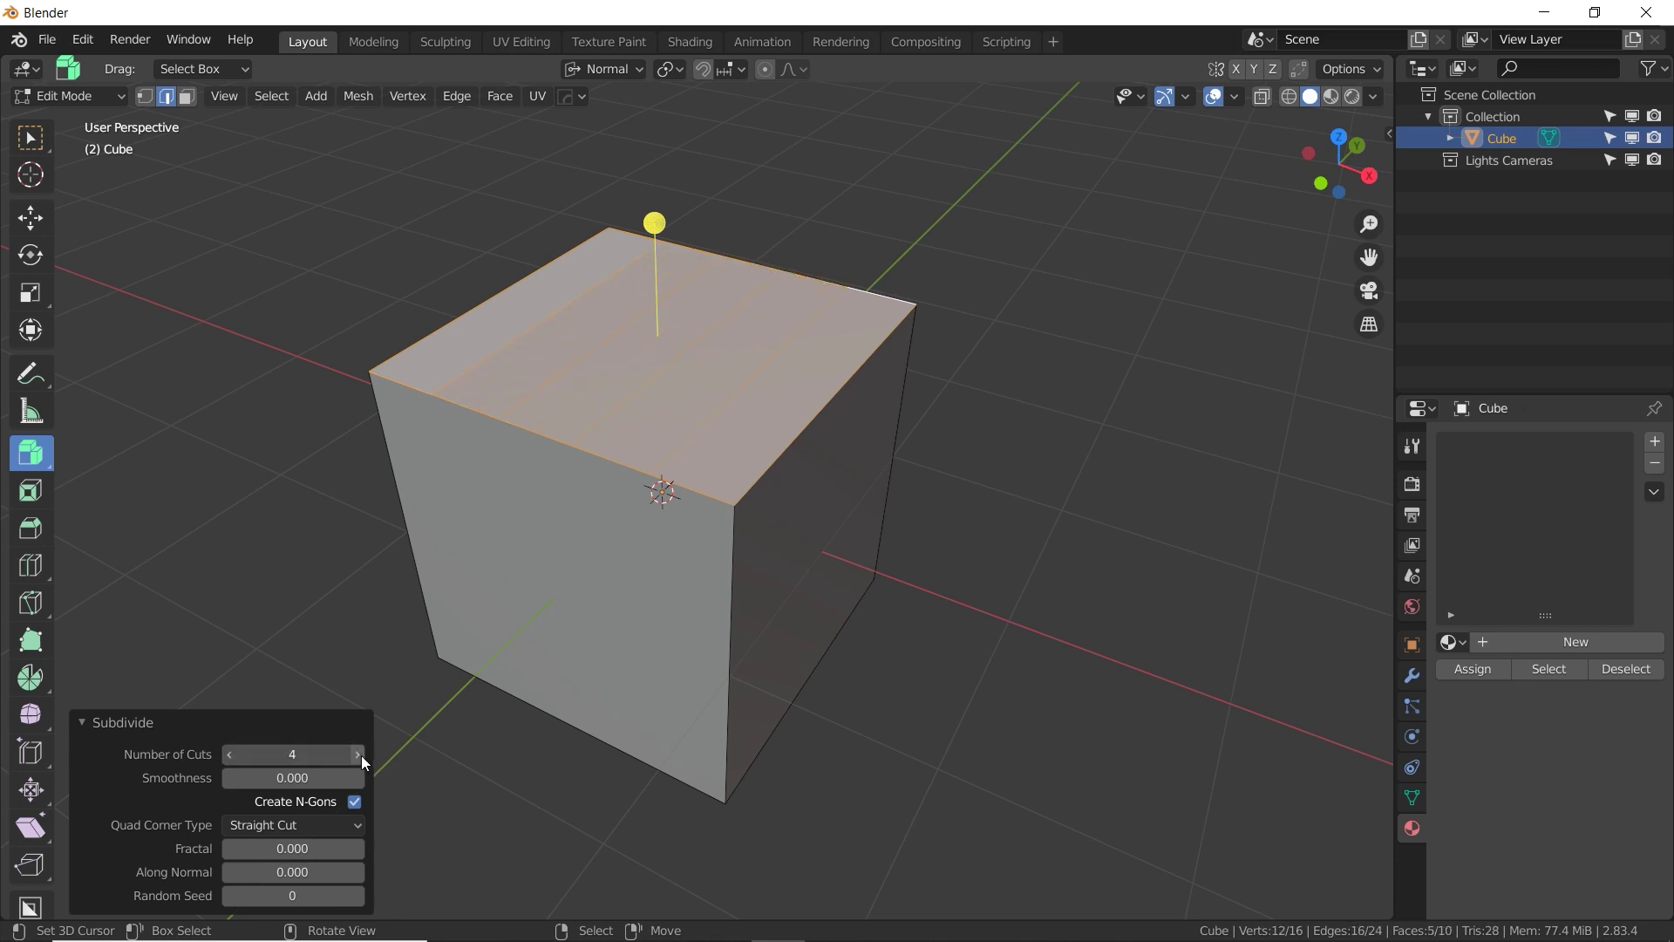
pyautogui.click(358, 755)
pyautogui.click(358, 755)
# Switch to face selection and inset the top strips individually by about 0.04 m.
pyautogui.keyDown('alt'); pyautogui.moveTo(791, 418); pyautogui.dragTo(977, 403); pyautogui.keyUp('alt')
pyautogui.click(186, 96)
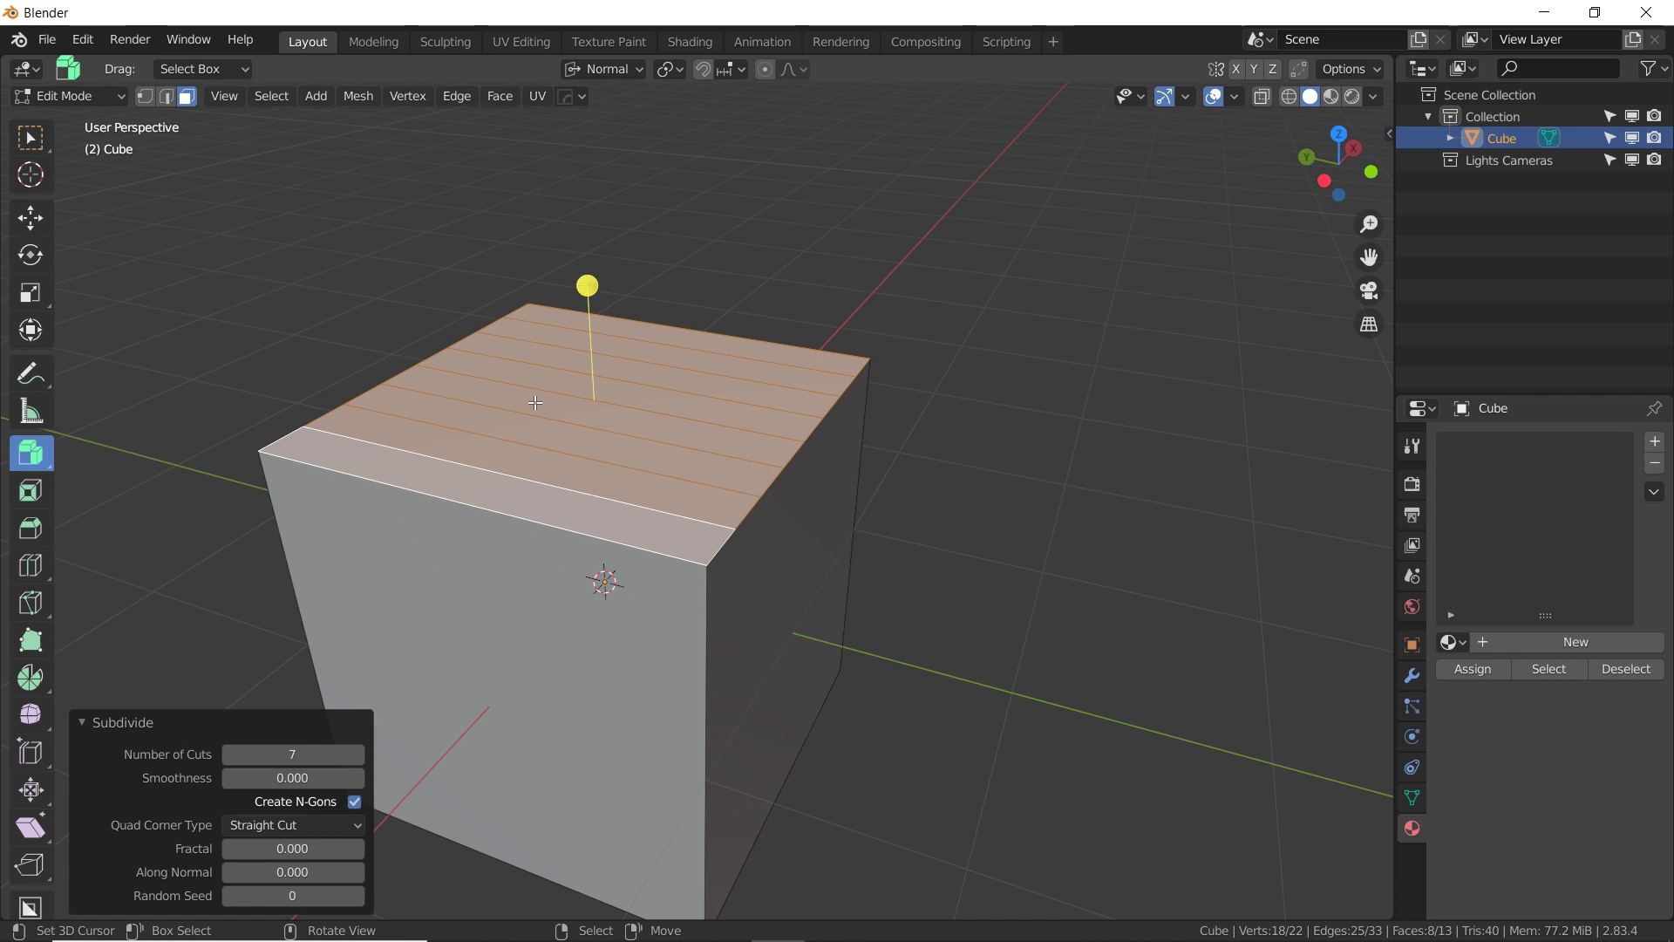
pyautogui.moveTo(872, 388); pyautogui.dragTo(908, 381, button='middle')
pyautogui.press('i')
pyautogui.press('i')
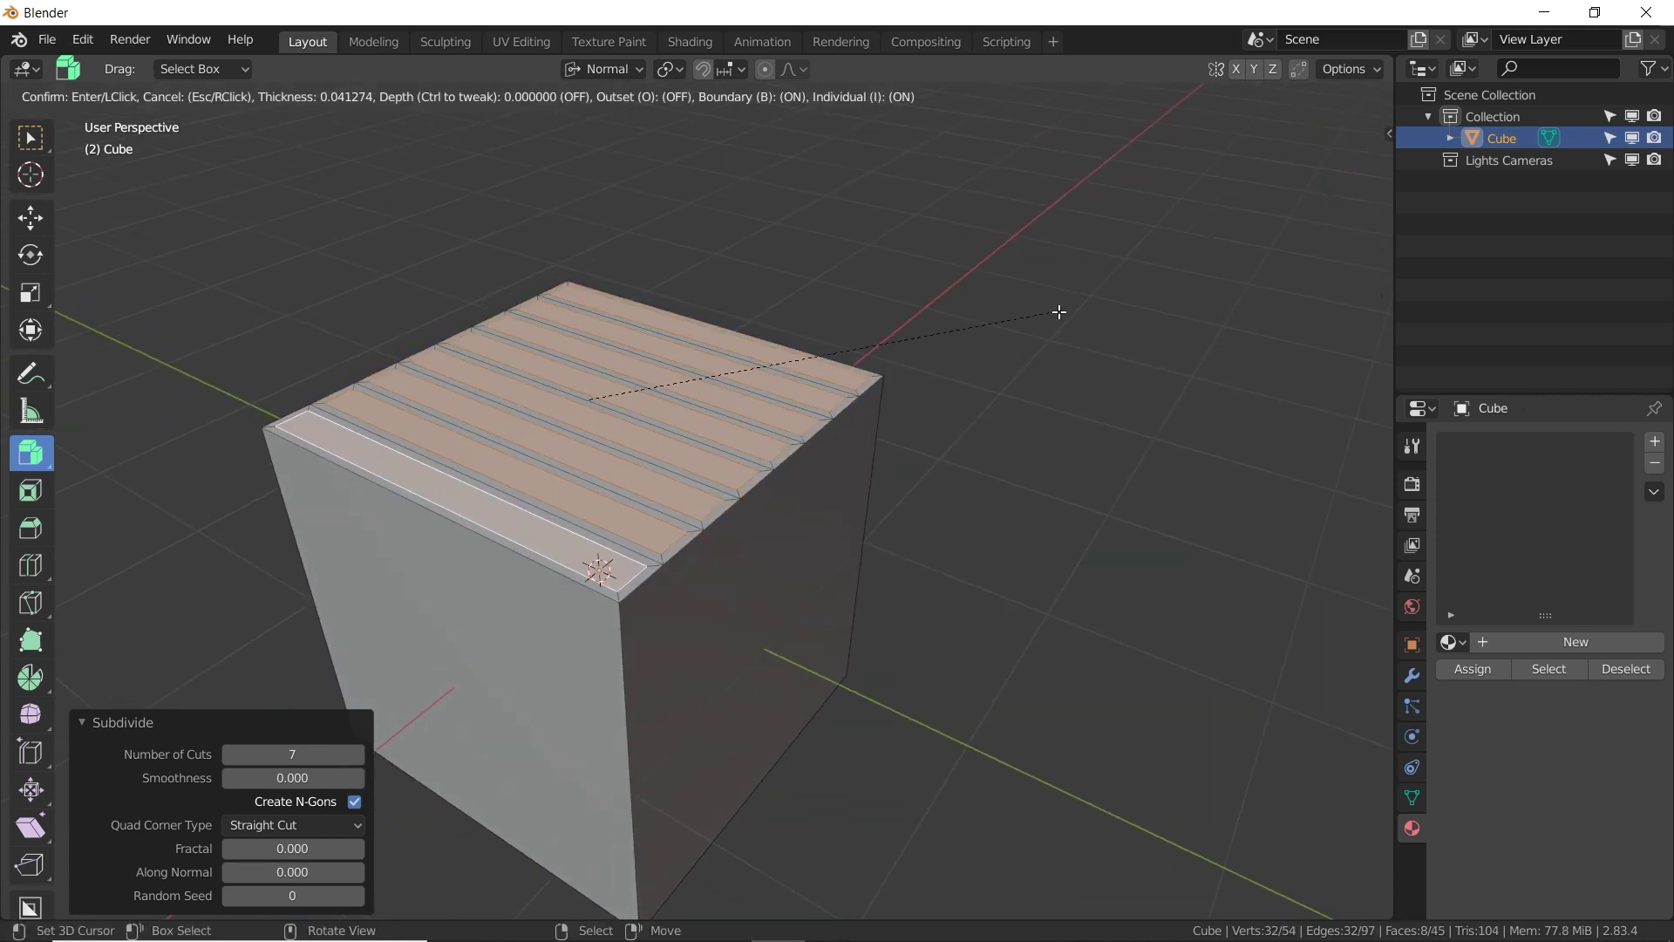
pyautogui.click(1058, 311)
# Extrude the inset strips down into the cube to form grooves and check the shape in Object Mode.
pyautogui.press('e')
pyautogui.click(1003, 342)
pyautogui.press('Tab')
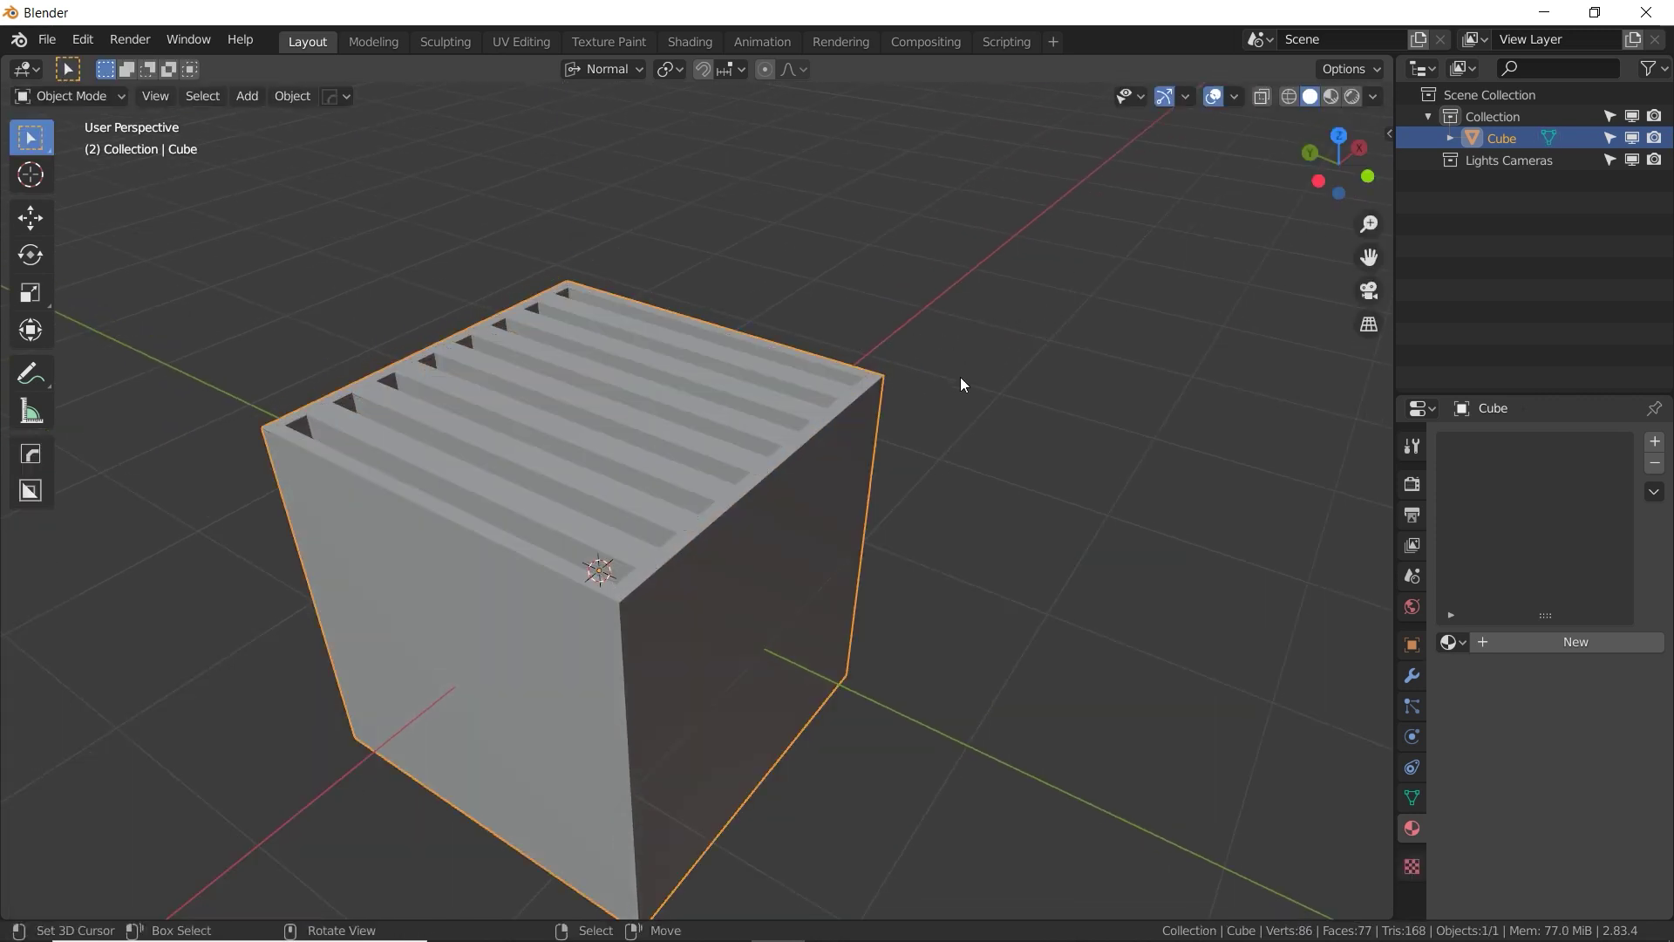
pyautogui.press('Tab')
# Move the extruded strip faces up about 0.26 m along Z to turn the grooves into raised bars.
pyautogui.press('g')
pyautogui.press('z')
pyautogui.click(998, 348)
pyautogui.press('s')
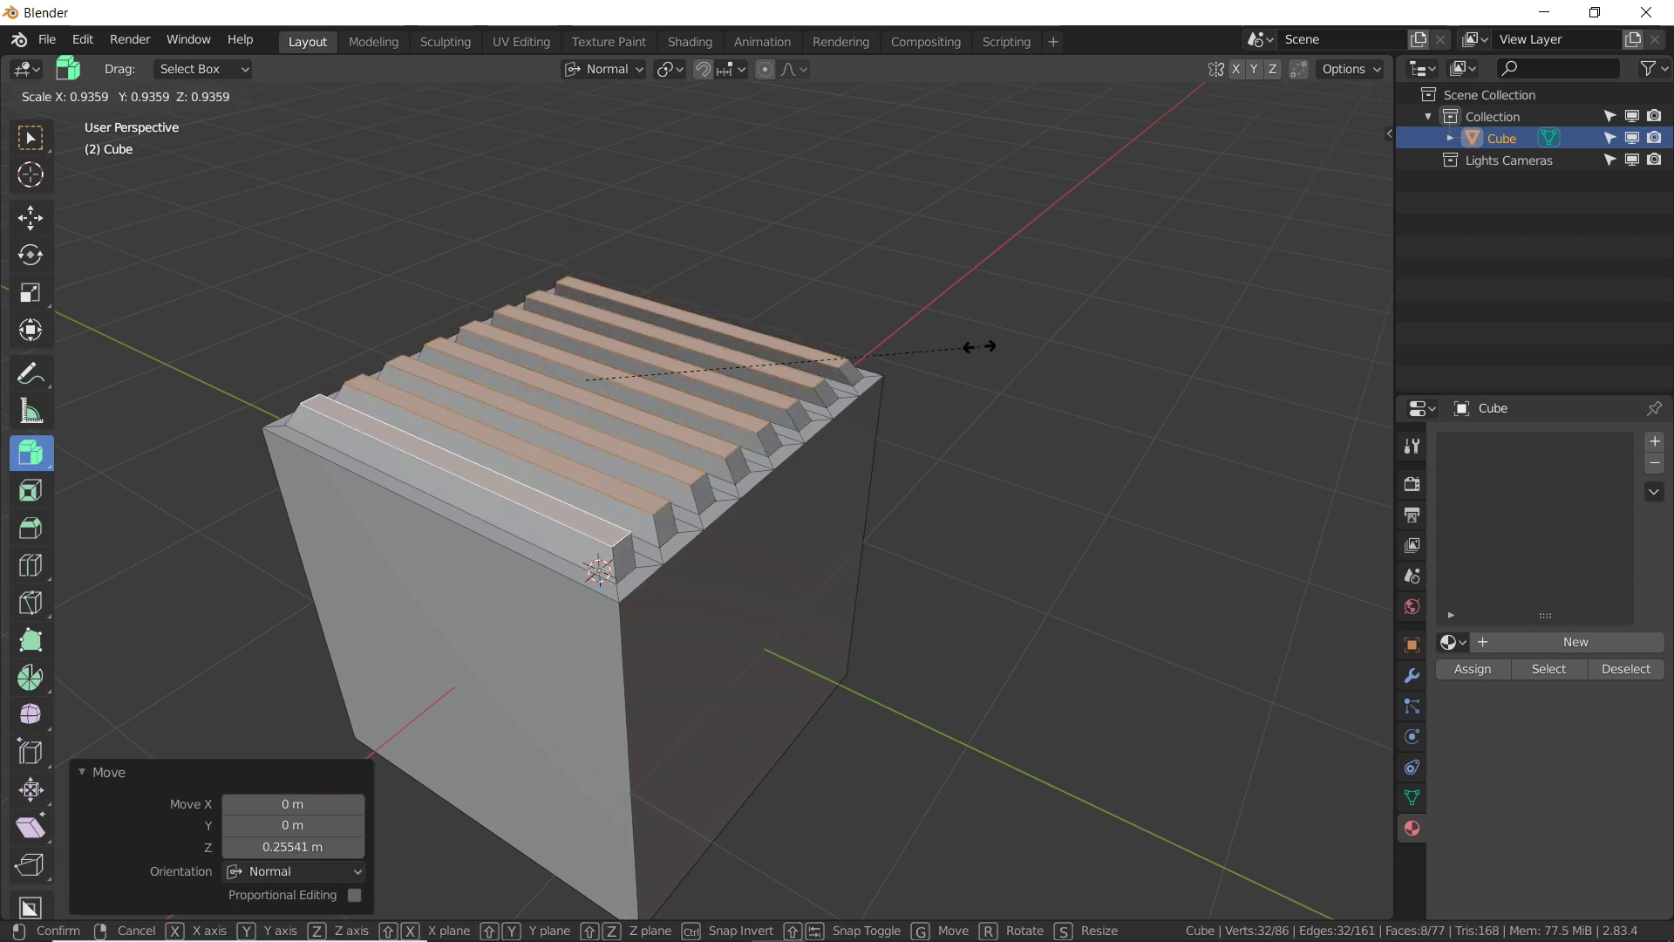
pyautogui.press('Escape')
pyautogui.moveTo(817, 406); pyautogui.dragTo(575, 442, button='middle')
pyautogui.press('Tab')
pyautogui.press('Tab')
# Select the two vertical edges of one side face of the cube and subdivide them with 3 cuts.
pyautogui.click(166, 97)
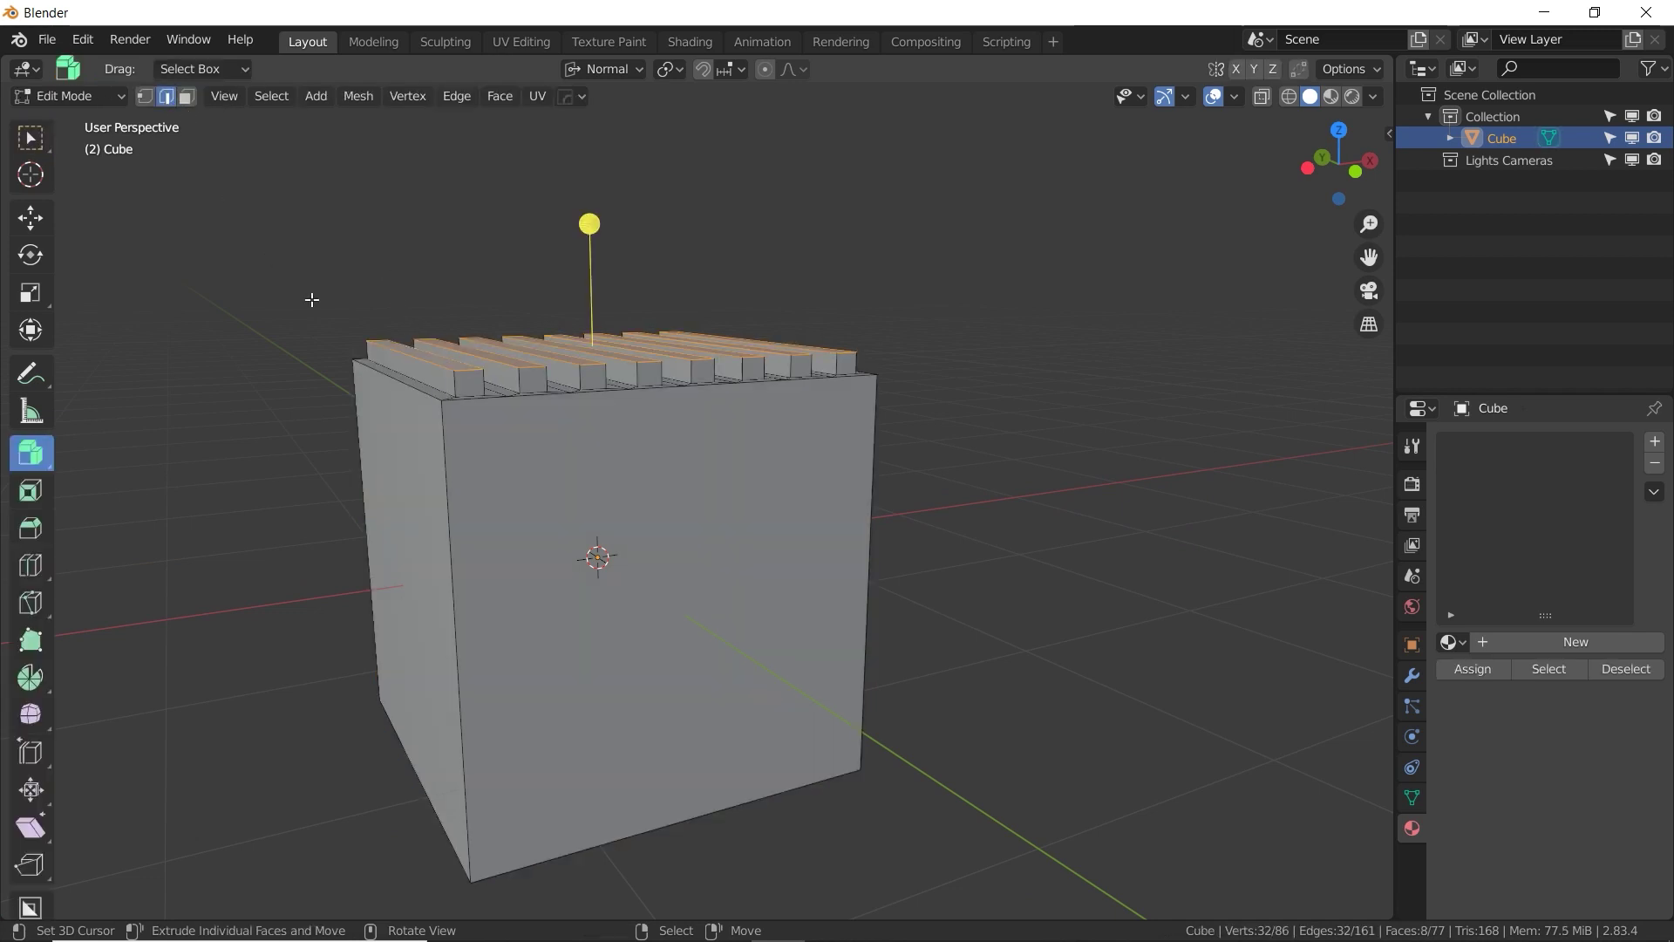
pyautogui.keyDown('shift'); pyautogui.click(864, 580); pyautogui.keyUp('shift')
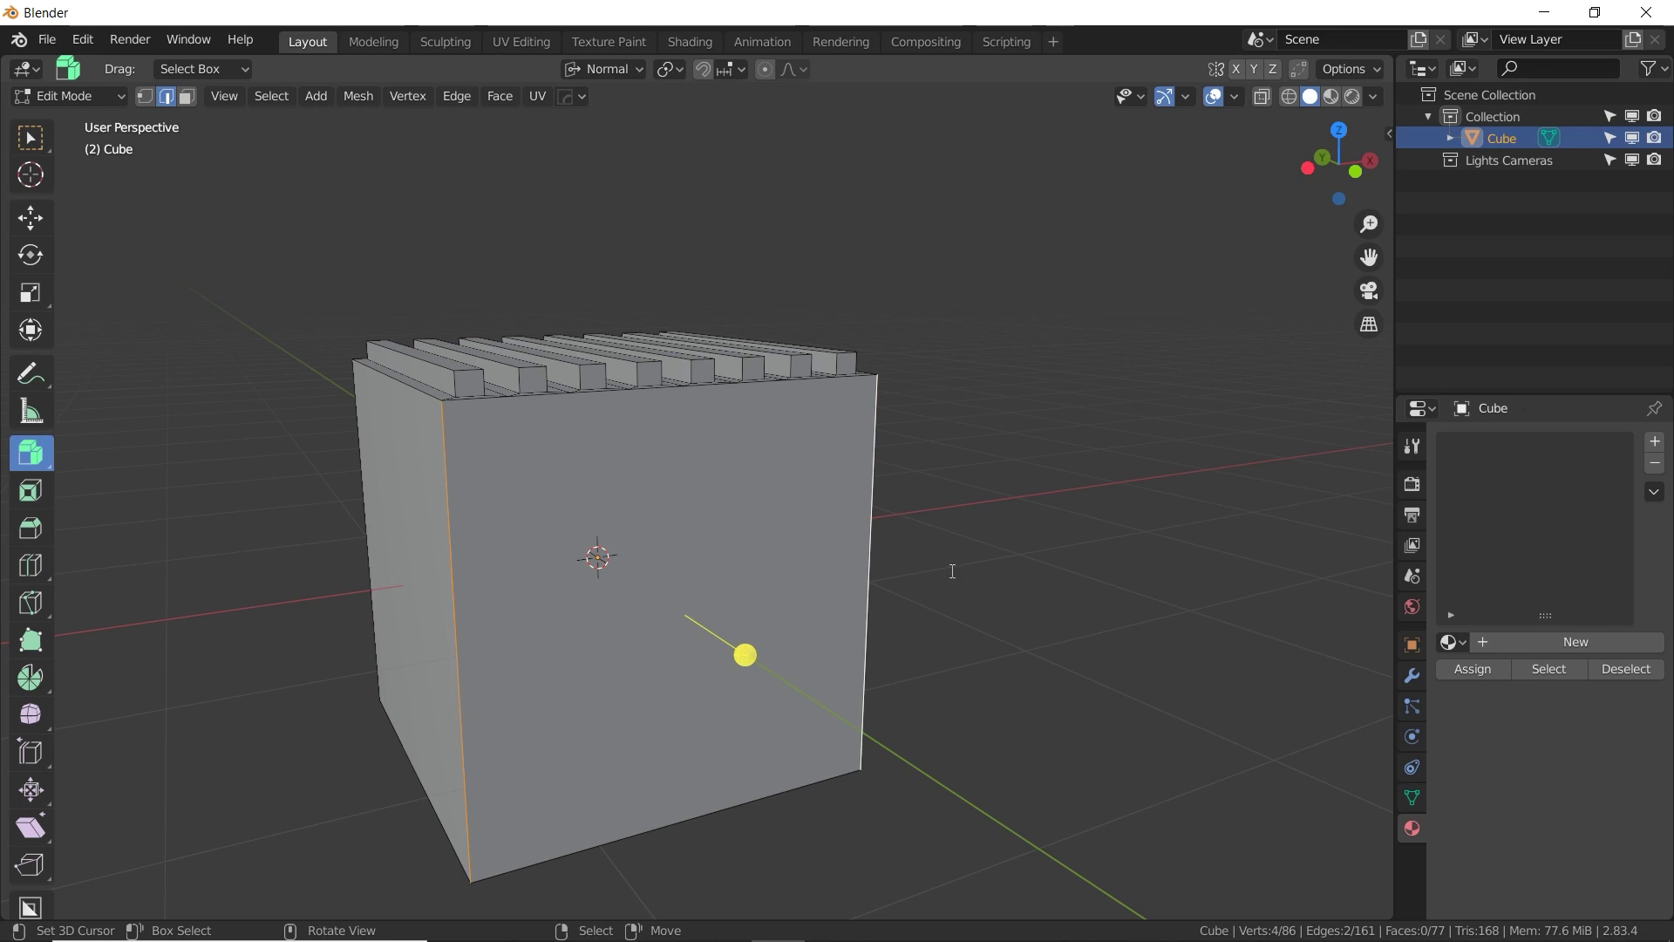
pyautogui.press('F3')
pyautogui.write('subdivide')
pyautogui.press('Return')
pyautogui.click(358, 754)
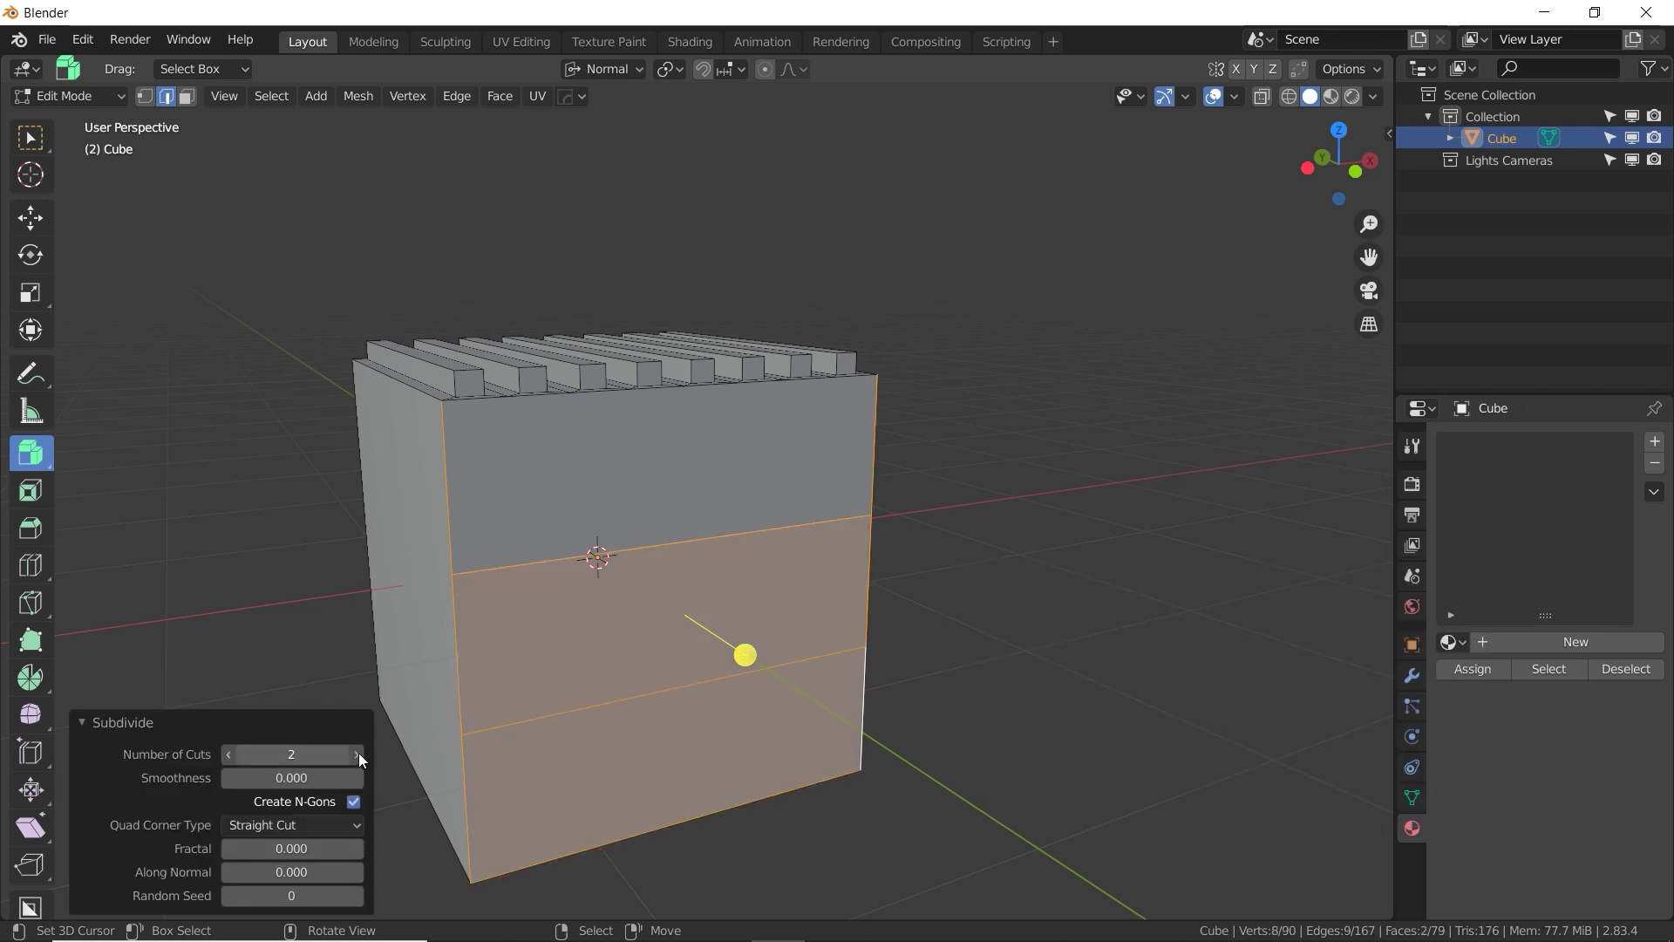
pyautogui.click(358, 754)
# Select all four strips of the subdivided side face and inset them individually by about 0.08 m.
pyautogui.moveTo(675, 639); pyautogui.dragTo(689, 534, button='middle')
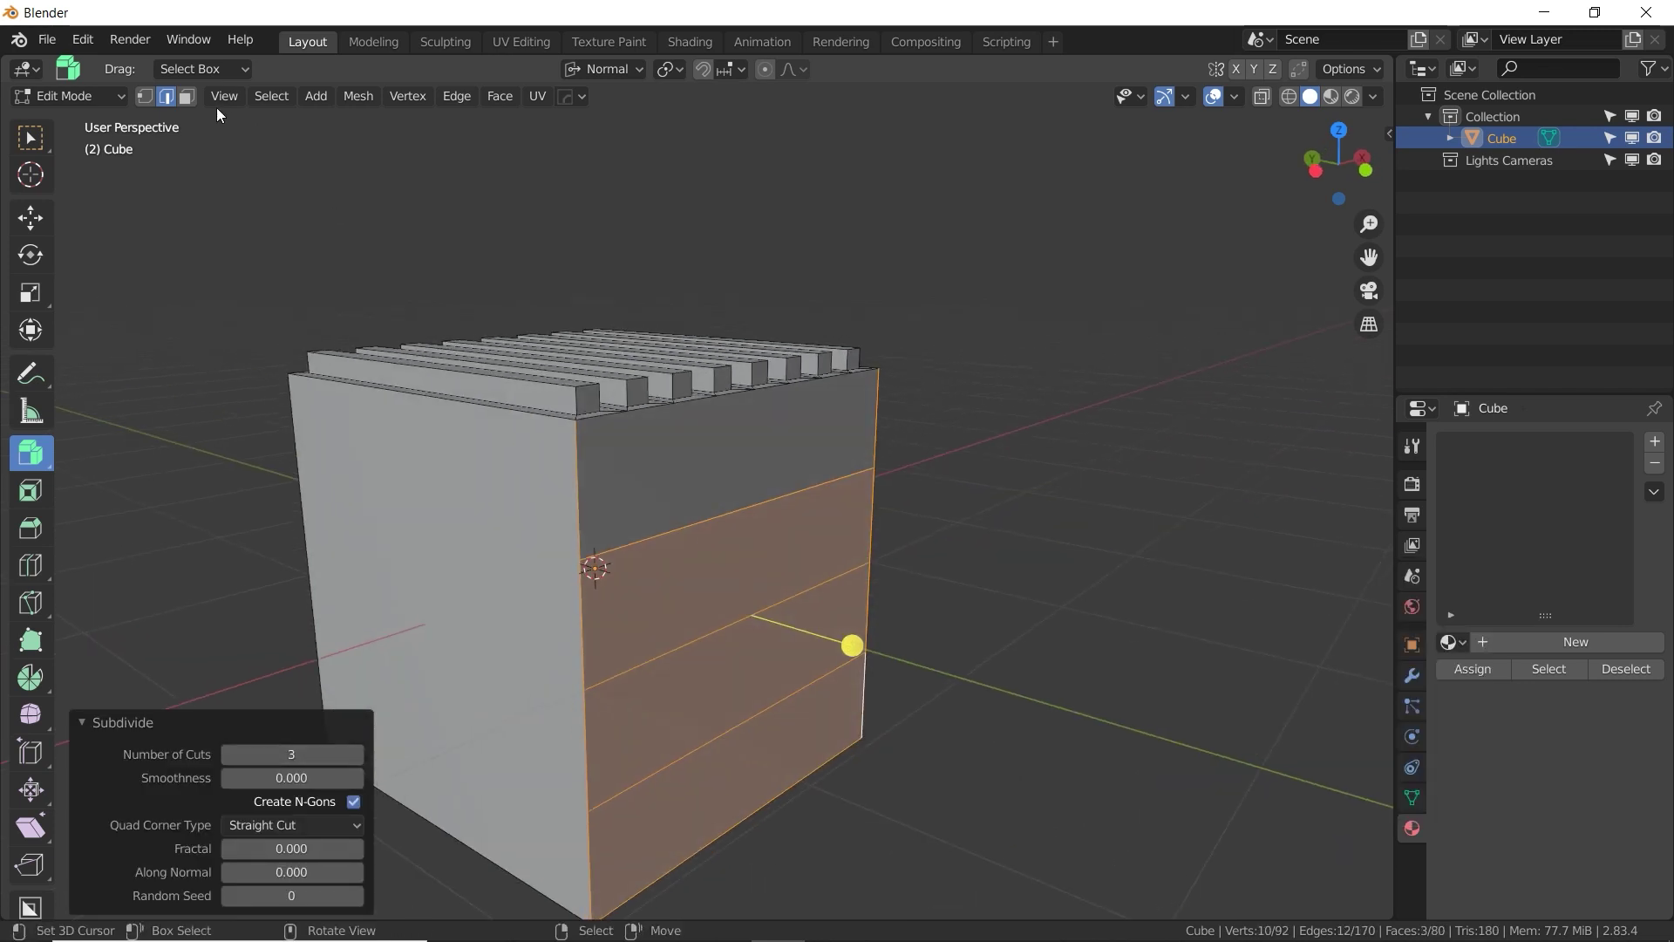
pyautogui.click(187, 96)
pyautogui.keyDown('shift'); pyautogui.click(693, 484); pyautogui.keyUp('shift')
pyautogui.press('i')
pyautogui.press('i')
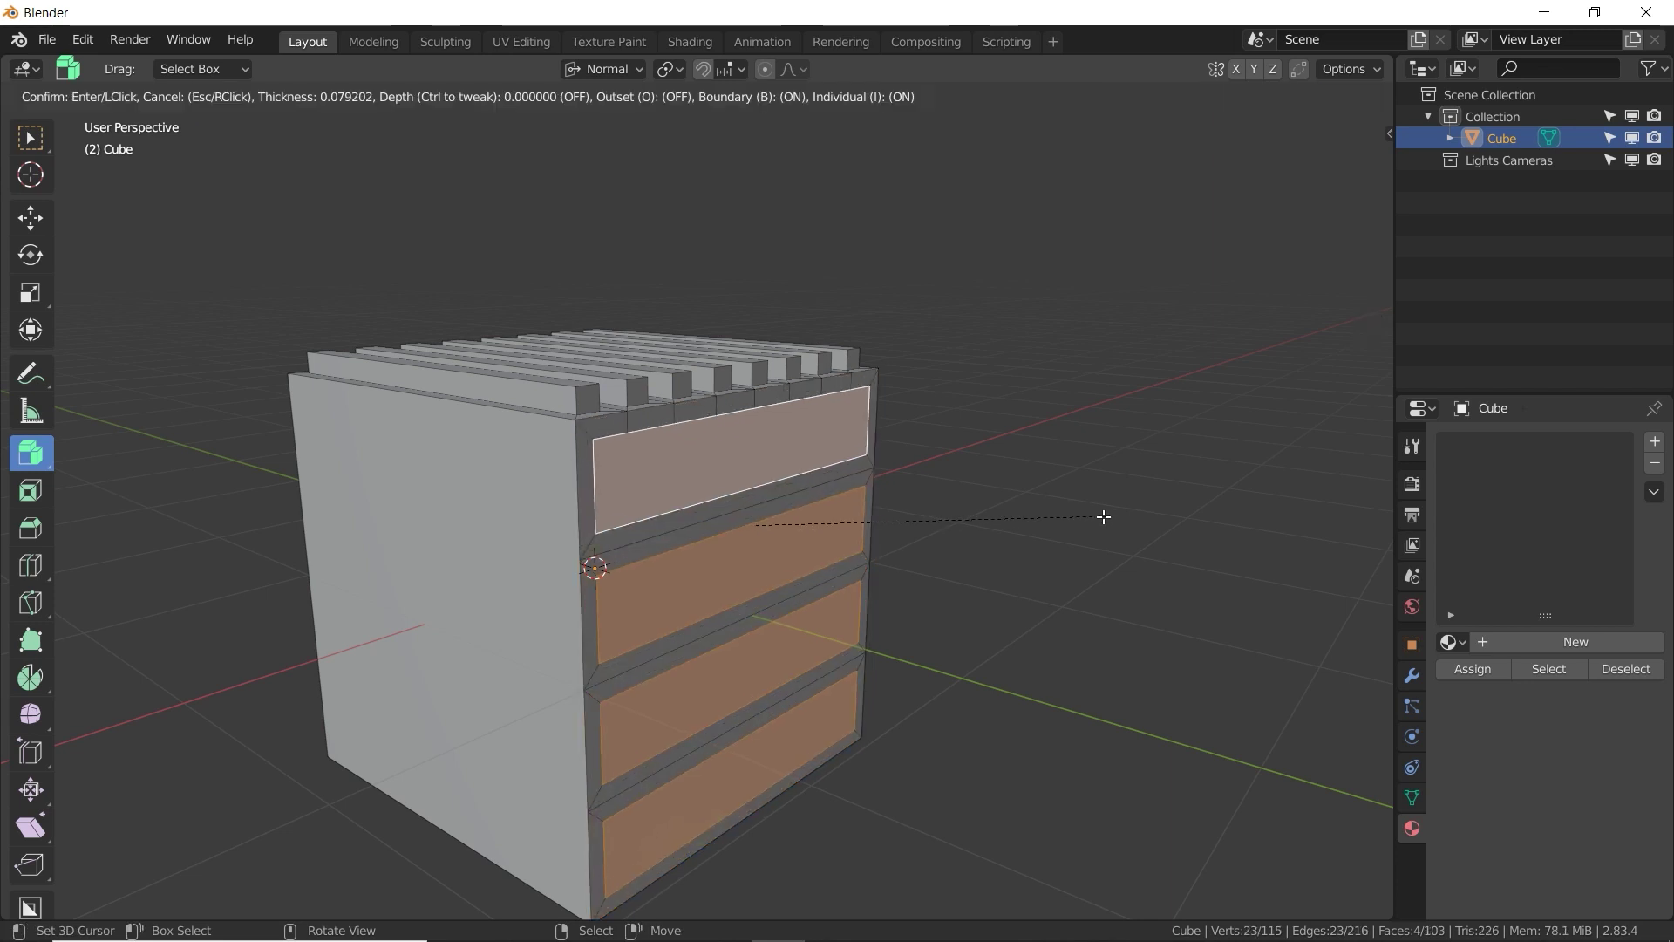
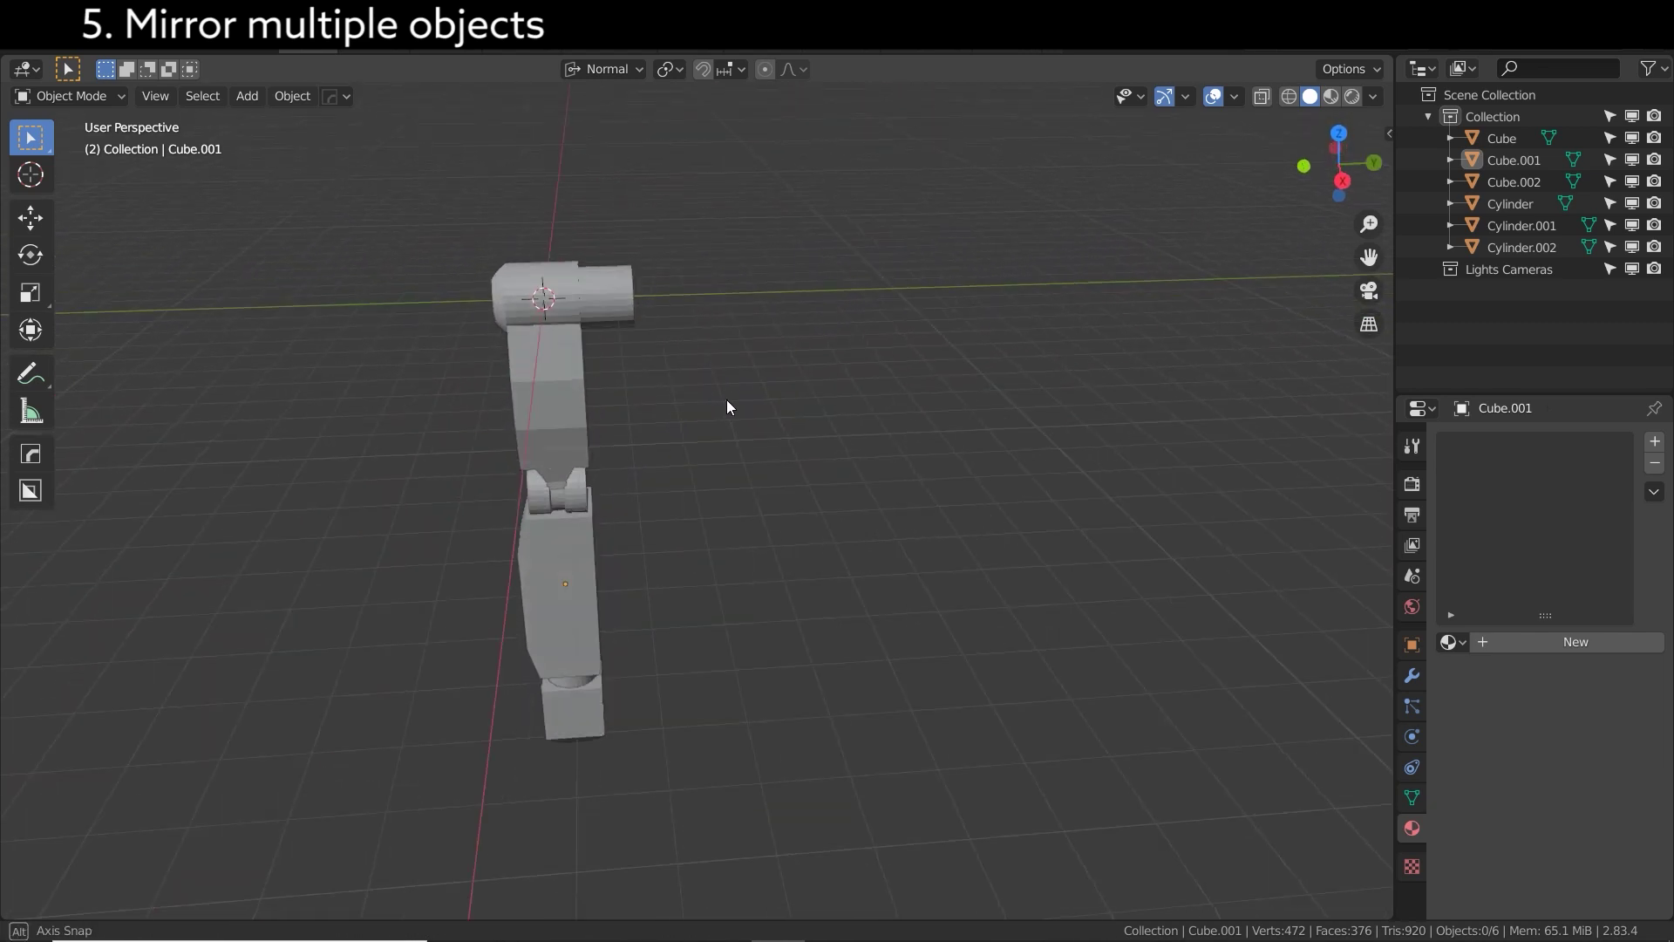
# Select all six objects that make up the robot leg.
pyautogui.click(648, 329)
pyautogui.moveTo(648, 330); pyautogui.dragTo(579, 363, button='middle')
pyautogui.keyDown('shift'); pyautogui.click(579, 361); pyautogui.keyUp('shift')
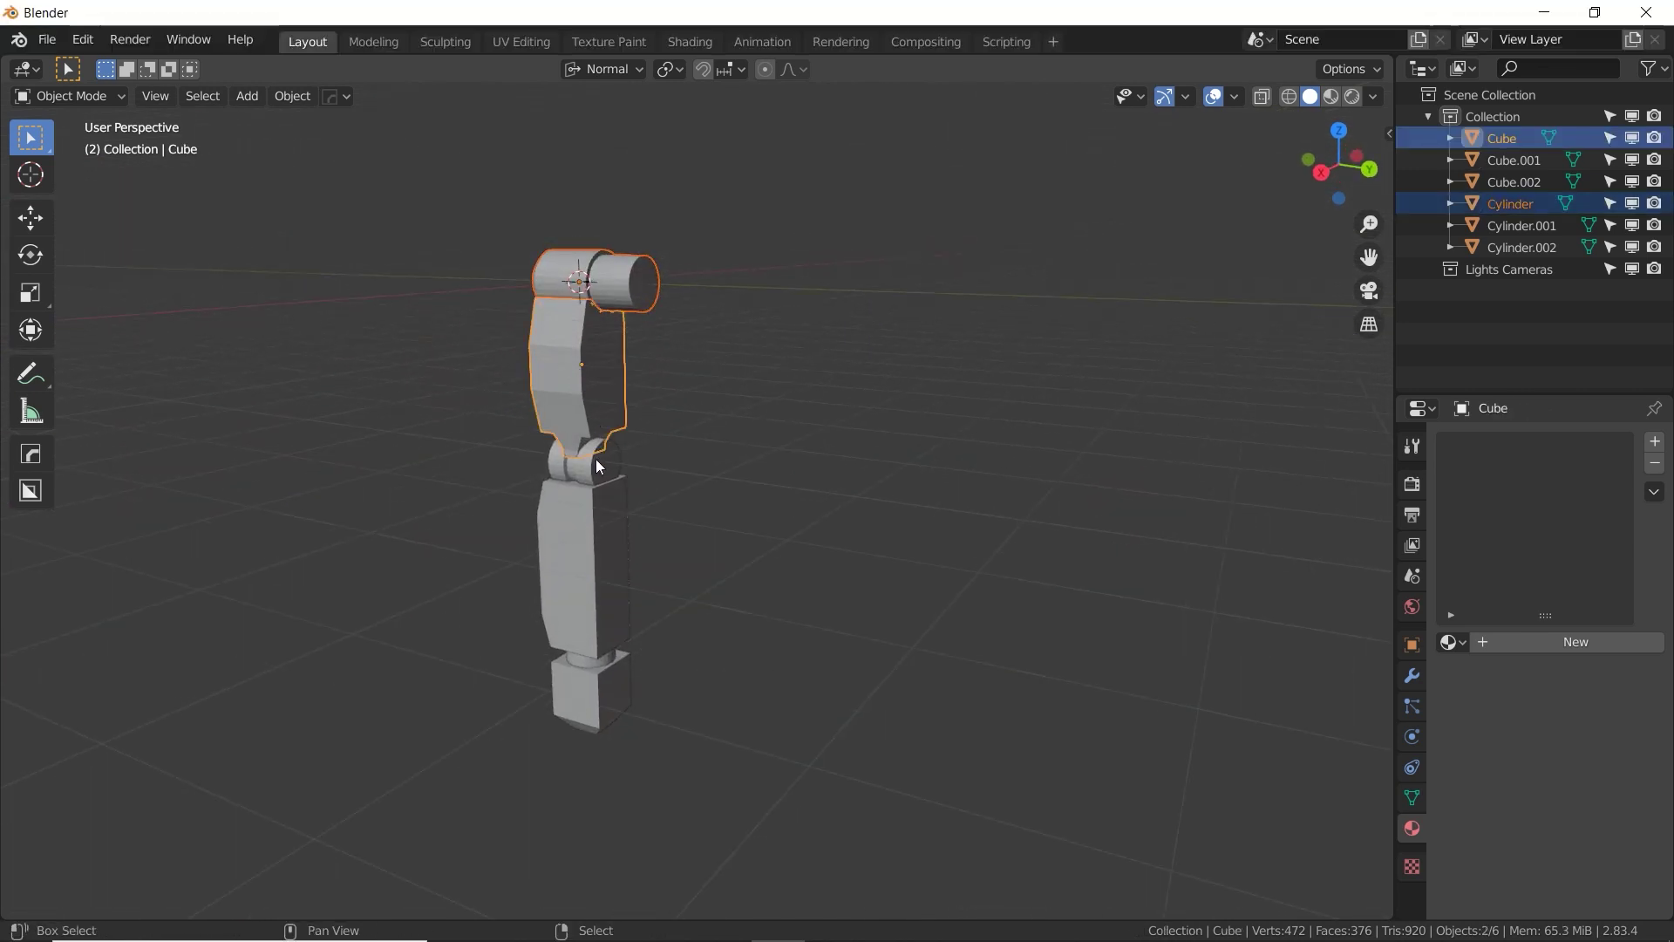
pyautogui.keyDown('shift'); pyautogui.click(594, 461); pyautogui.keyUp('shift')
pyautogui.keyDown('shift'); pyautogui.click(591, 563); pyautogui.keyUp('shift')
pyautogui.keyDown('shift'); pyautogui.click(593, 680); pyautogui.keyUp('shift')
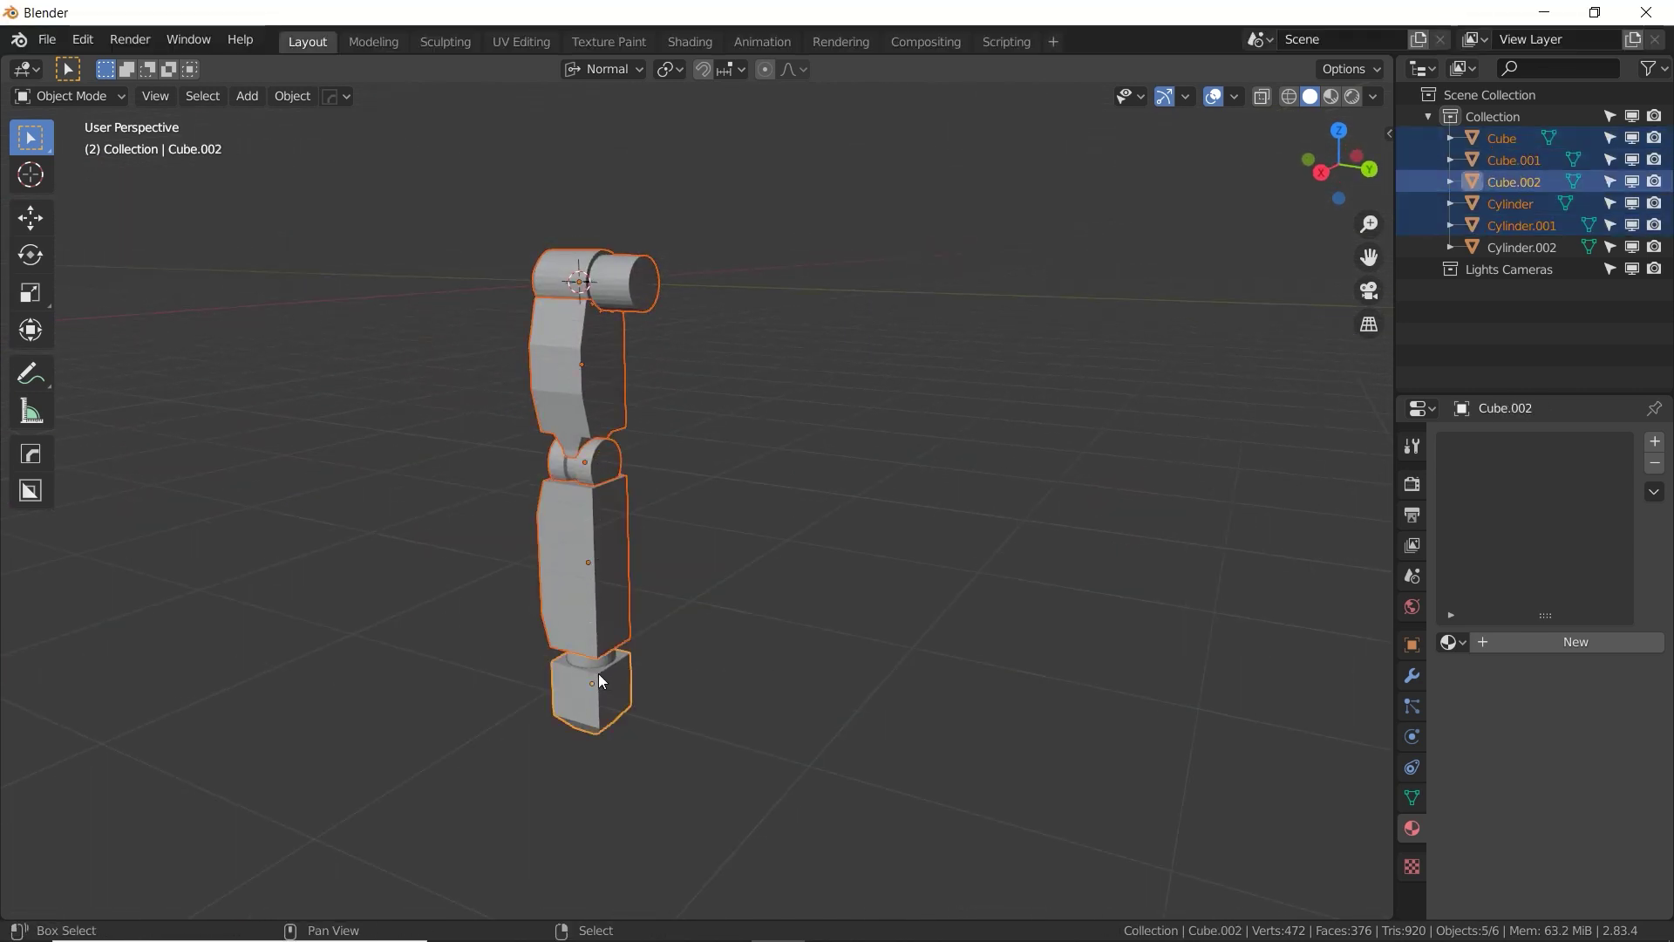
pyautogui.keyDown('shift'); pyautogui.click(598, 662); pyautogui.keyUp('shift')
pyautogui.moveTo(616, 646); pyautogui.dragTo(708, 368, button='middle')
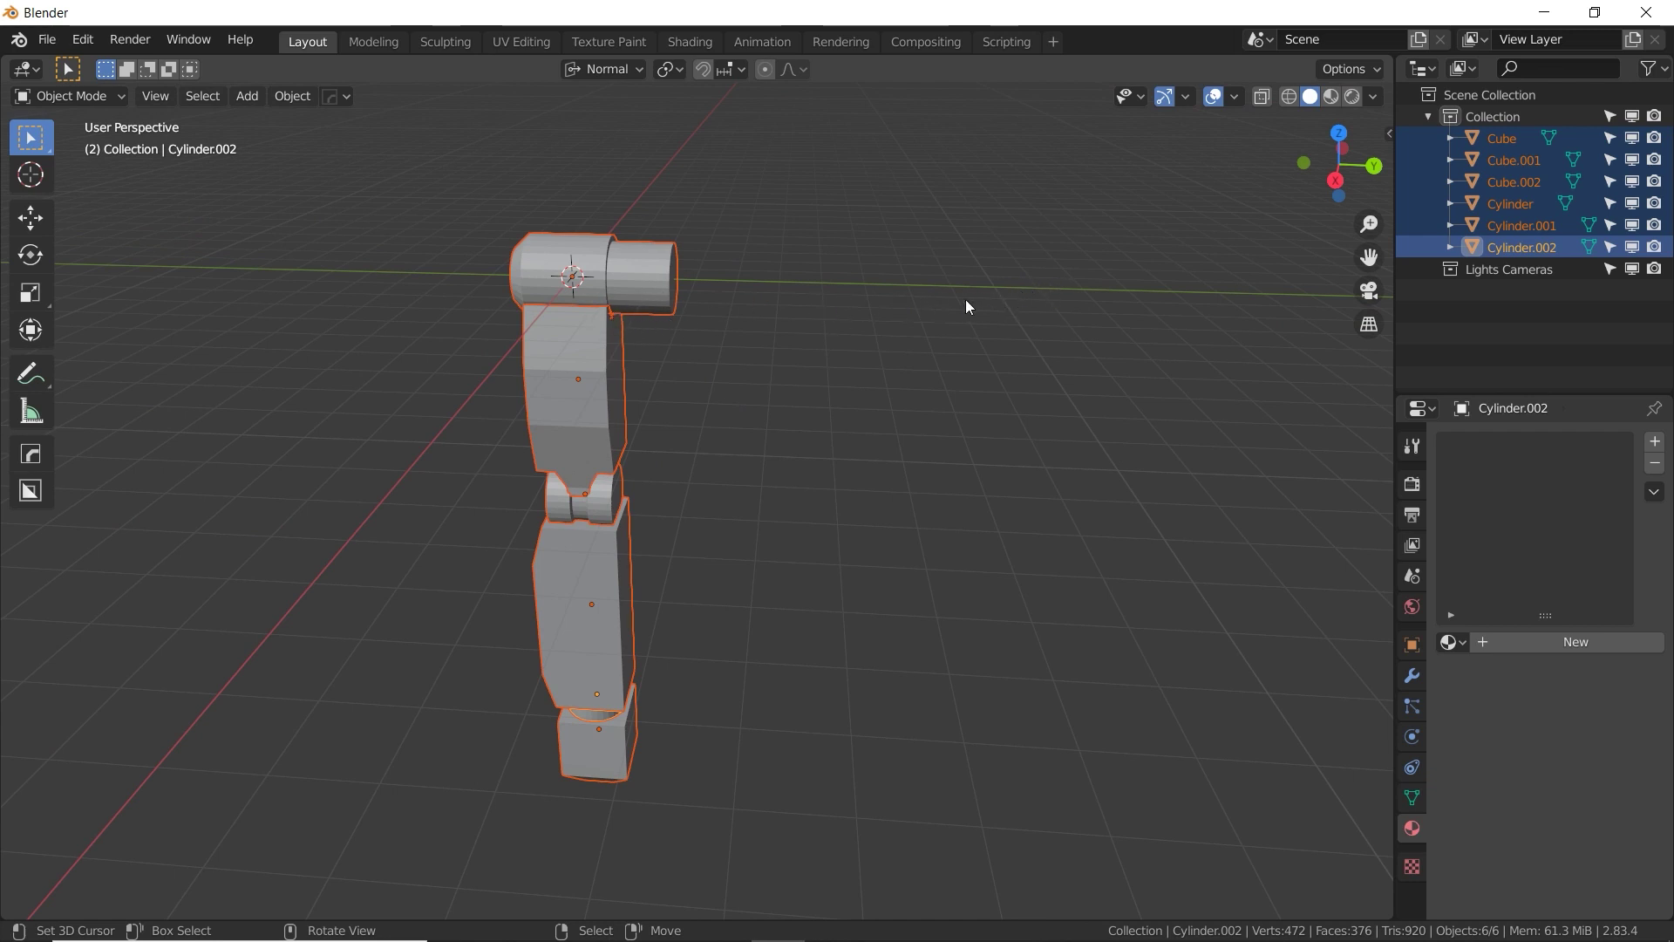
# Reselect all the leg parts and move them about 5.41 m along the normal Y axis, away from the 3D cursor.
pyautogui.moveTo(701, 340); pyautogui.dragTo(600, 516, button='middle')
pyautogui.keyDown('shift'); pyautogui.click(596, 581); pyautogui.keyUp('shift')
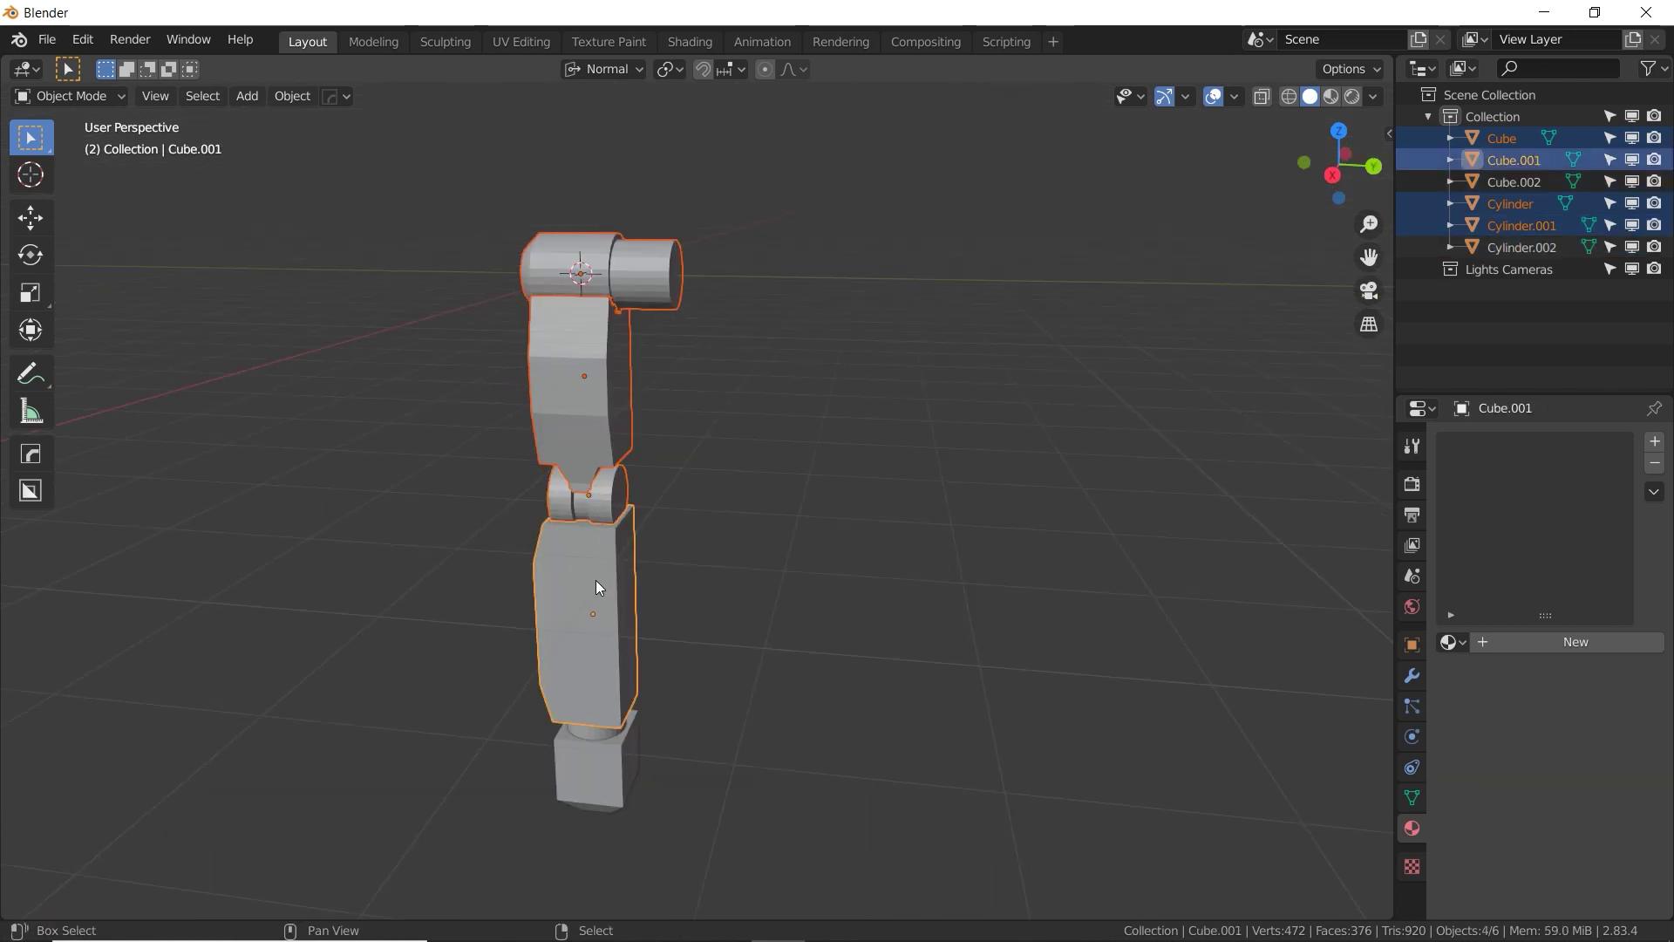
pyautogui.keyDown('shift'); pyautogui.click(599, 743); pyautogui.keyUp('shift')
pyautogui.keyDown('shift'); pyautogui.click(598, 736); pyautogui.keyUp('shift')
pyautogui.press('g')
pyautogui.press('y')
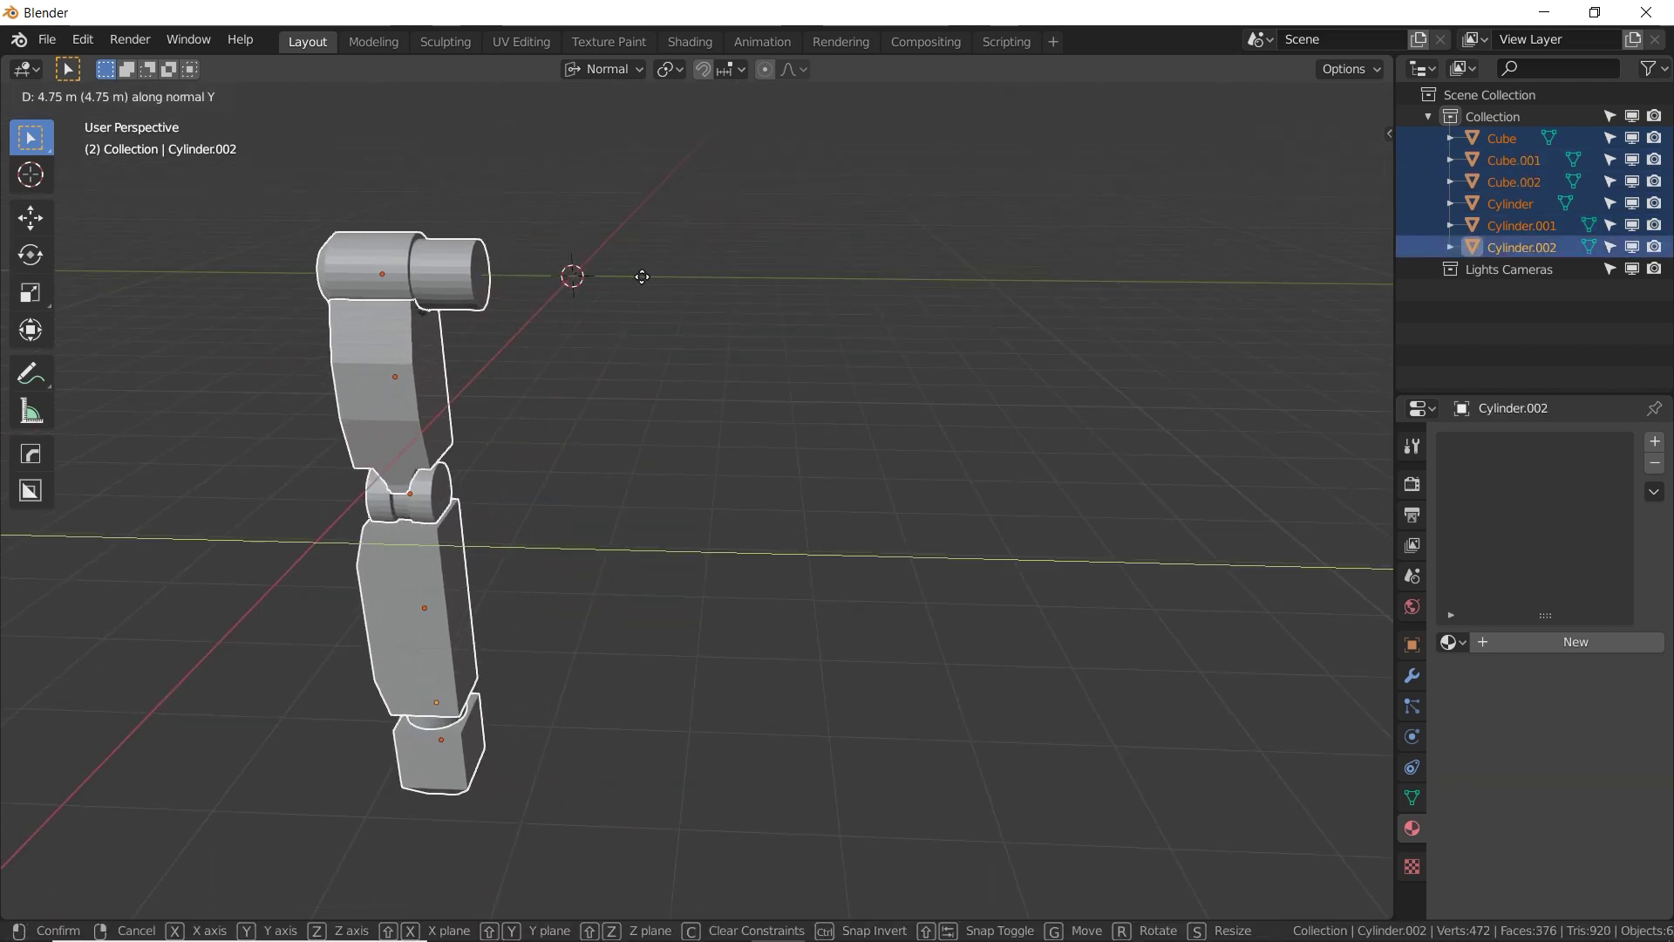
pyautogui.click(616, 280)
pyautogui.moveTo(615, 280); pyautogui.dragTo(572, 310, button='middle')
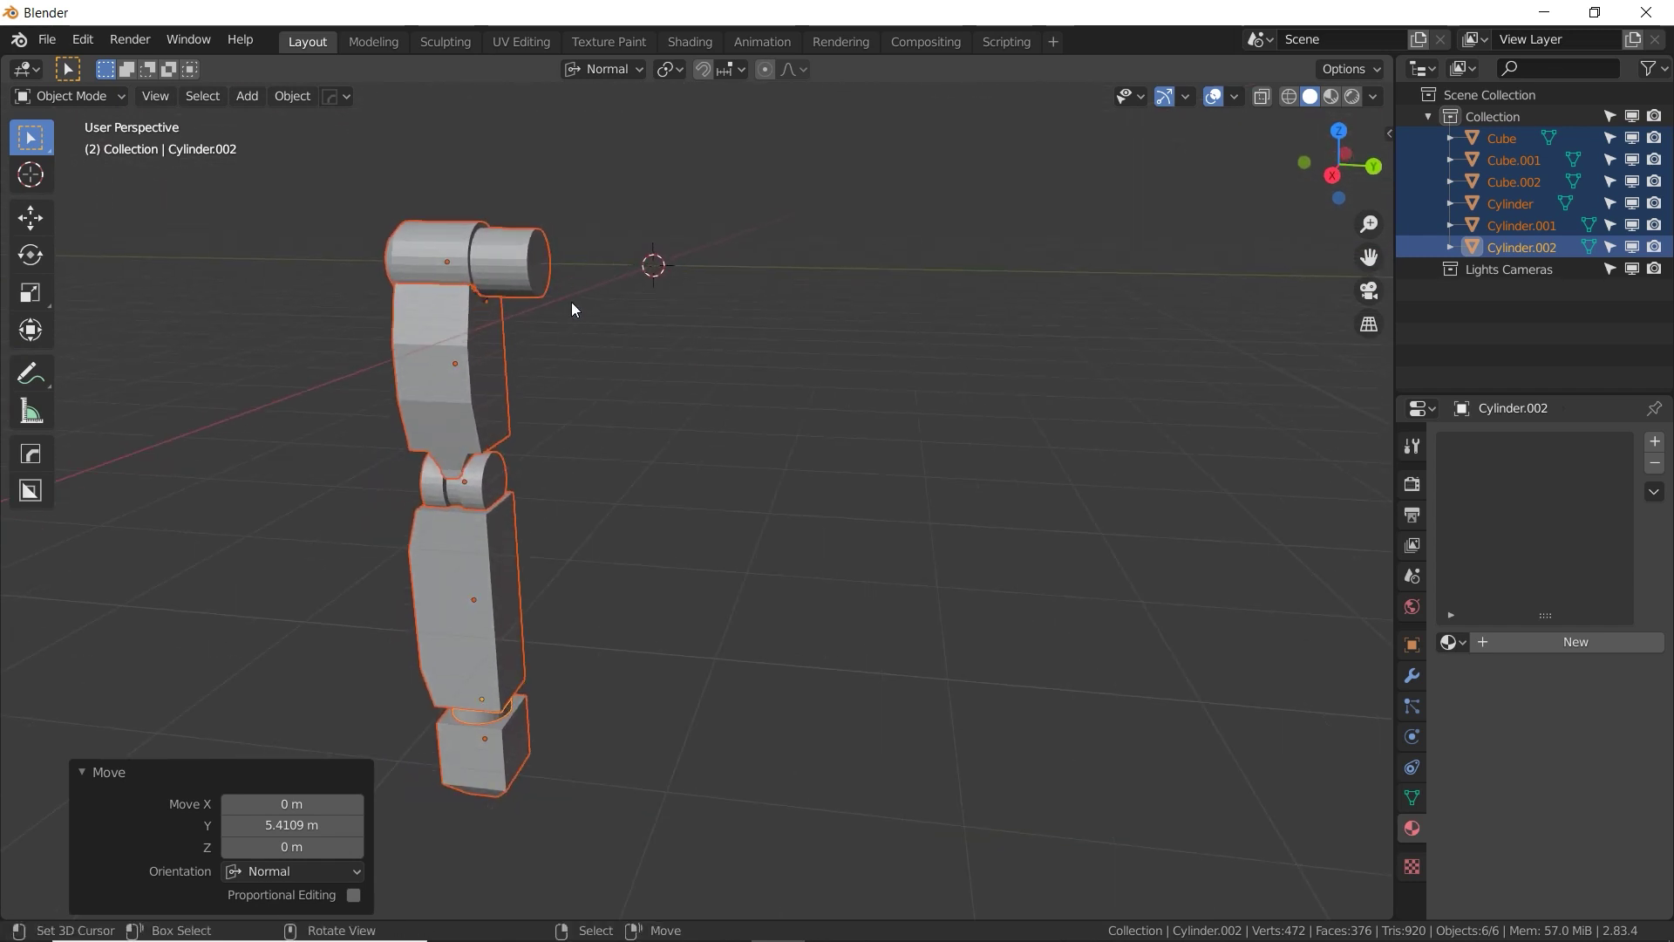
# Set the pivot point to 3D Cursor and mirror a linked duplicate of the leg by scaling it -1 along Y.
pyautogui.click(671, 69)
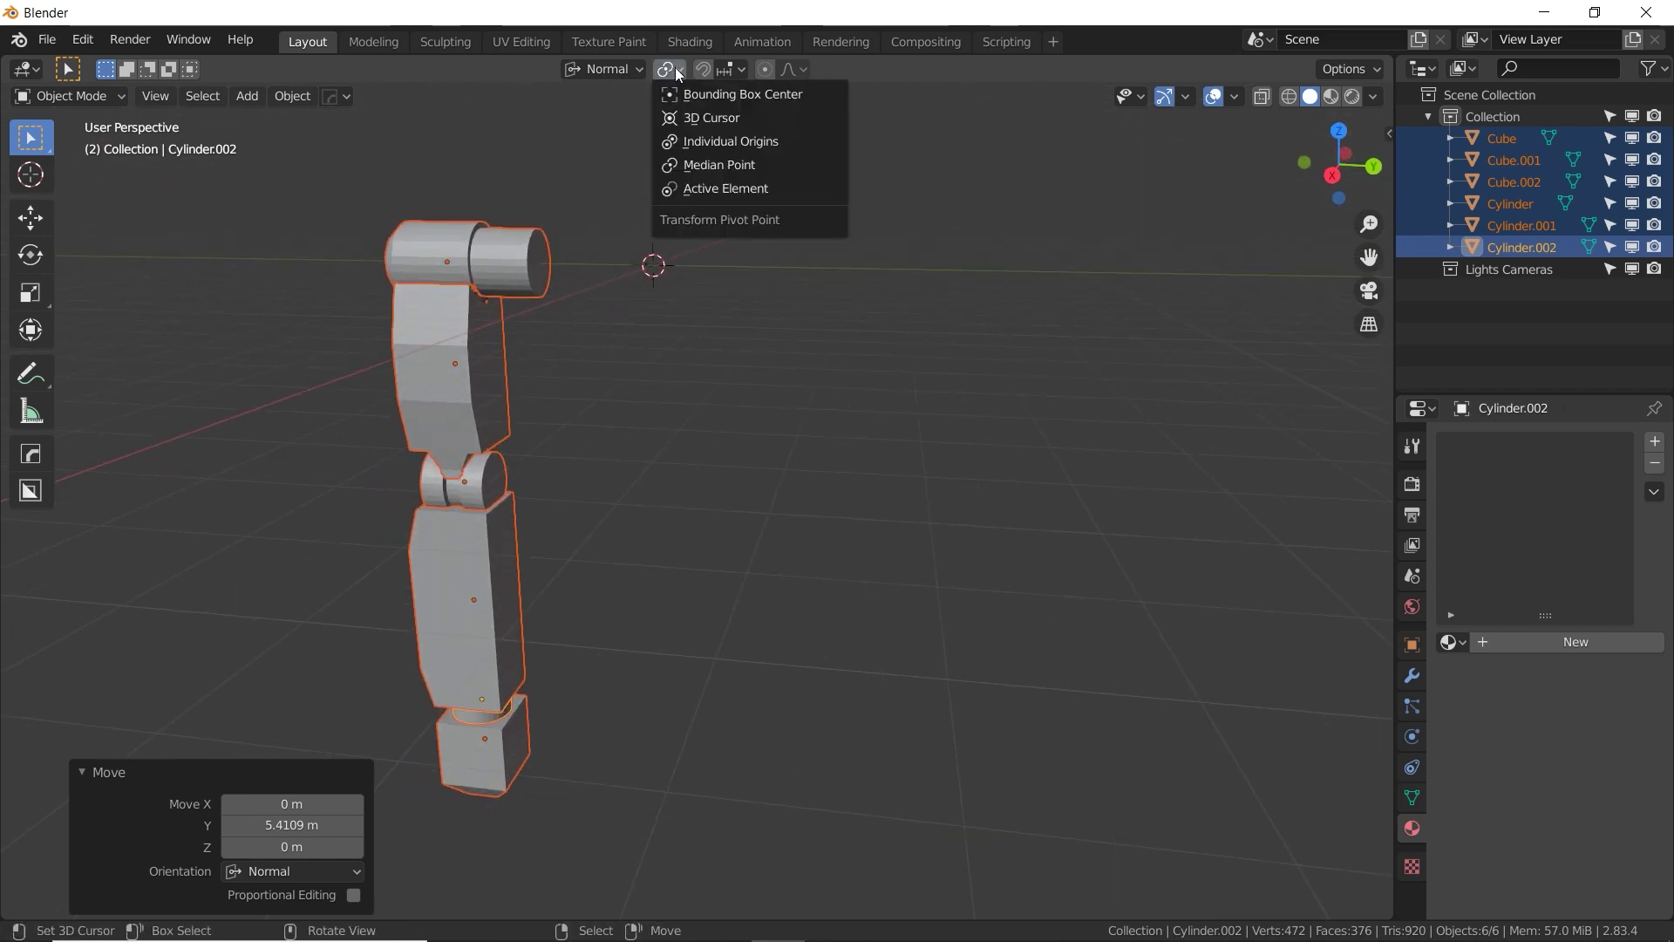
pyautogui.click(708, 117)
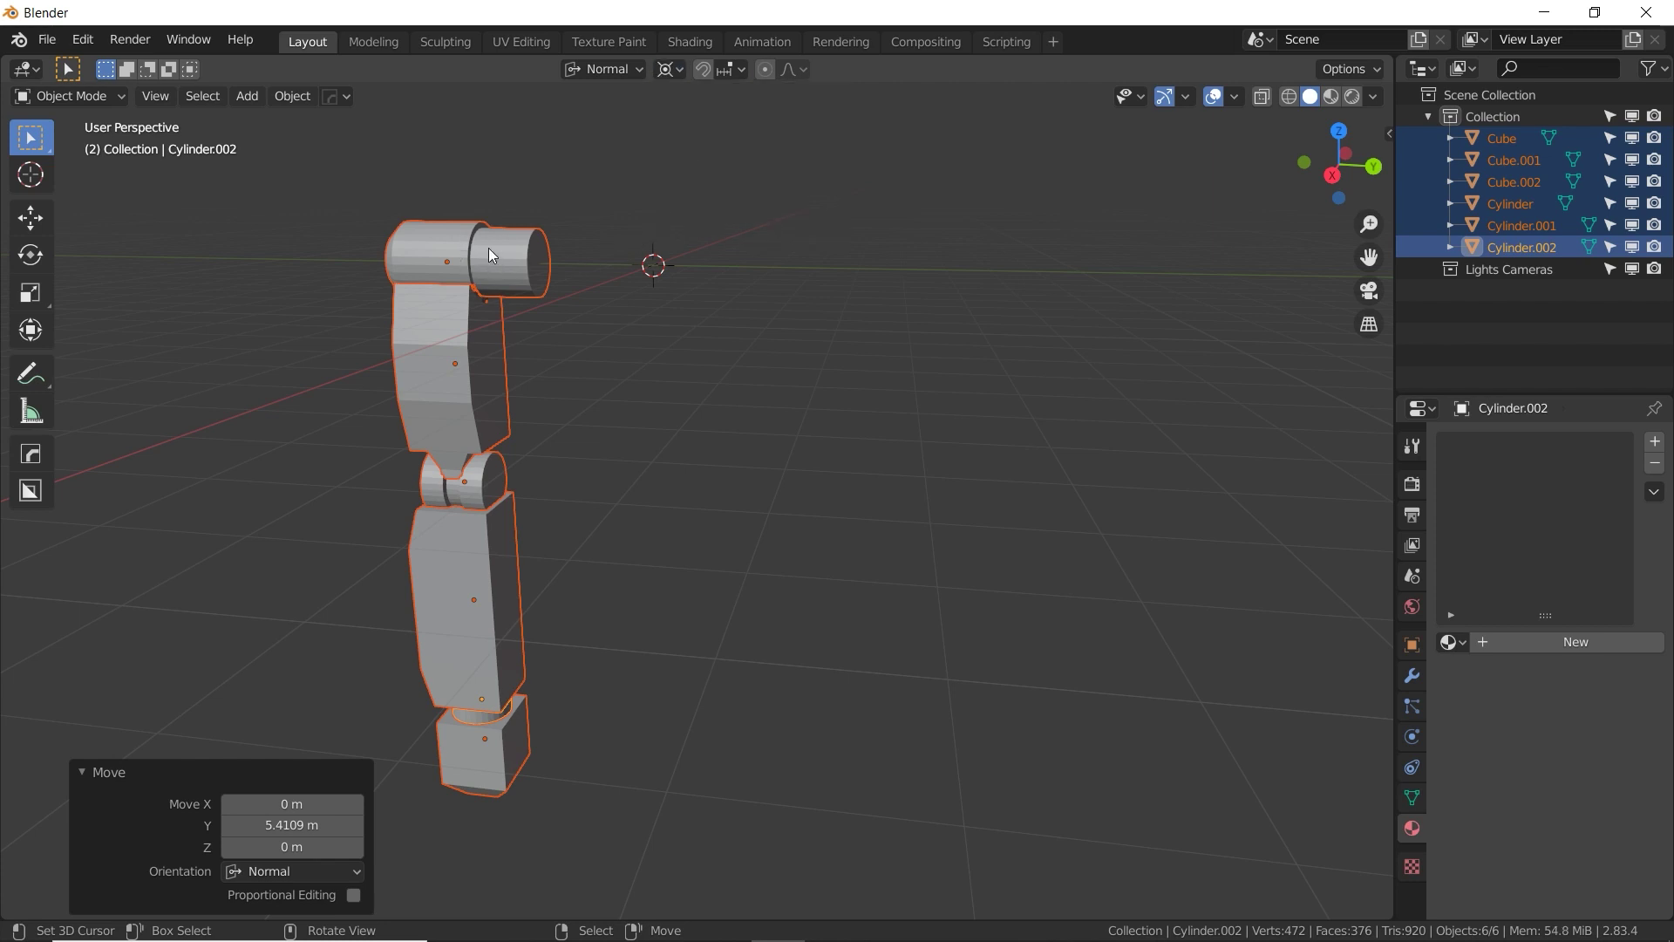
pyautogui.hotkey('alt', 'd')
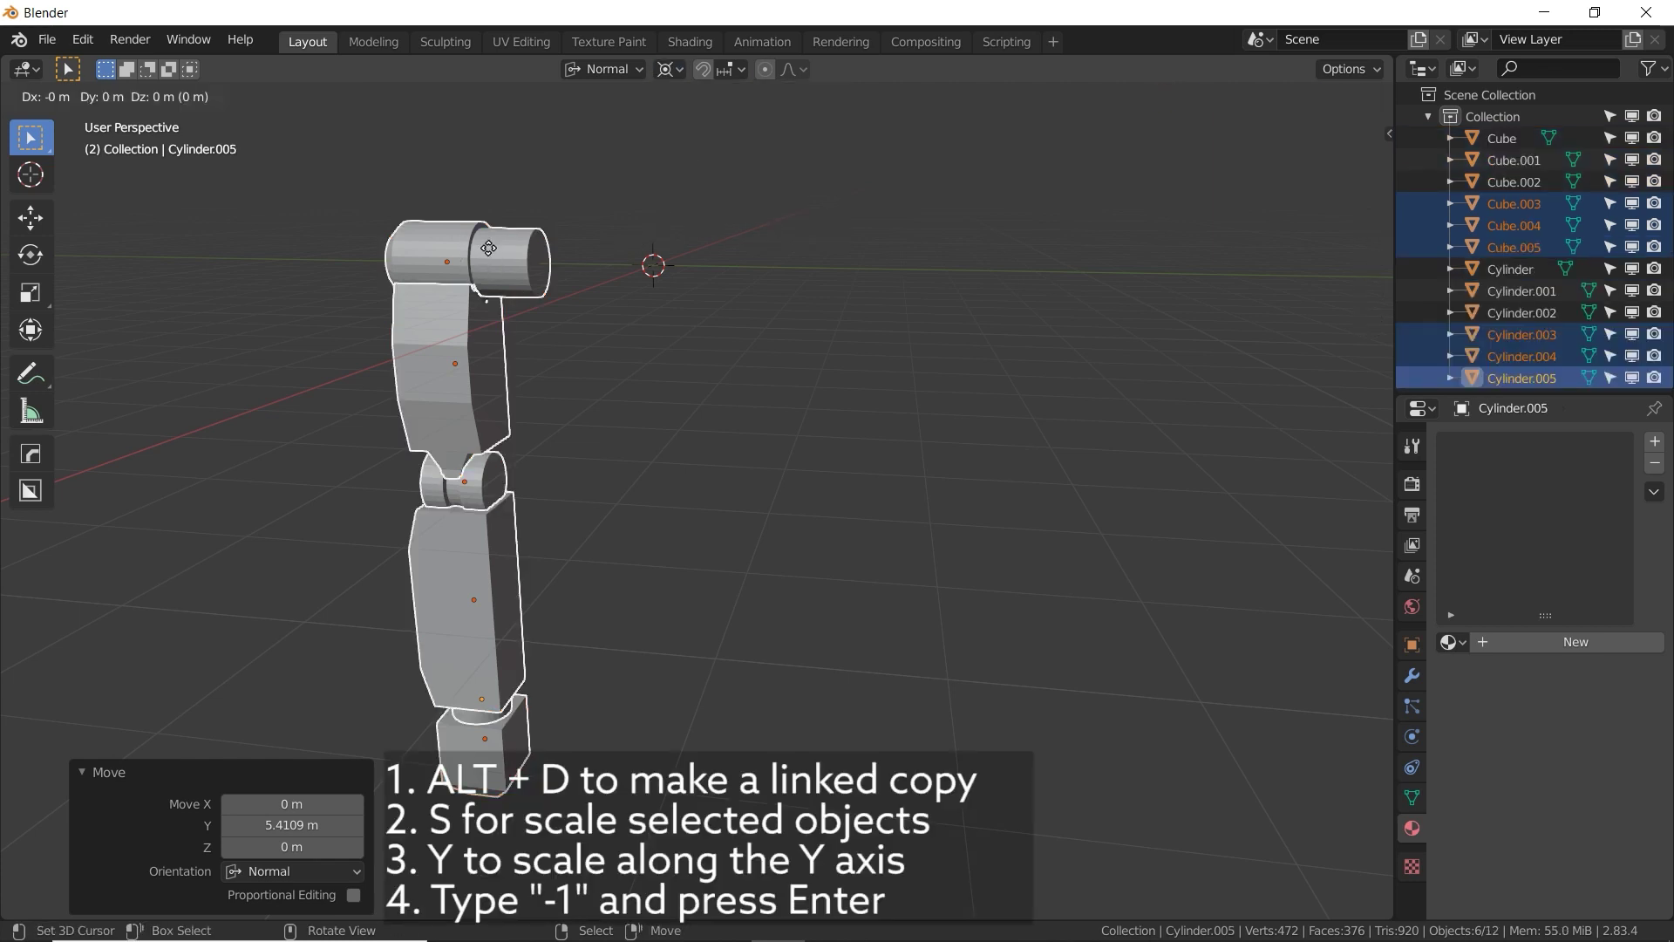
pyautogui.write('y')
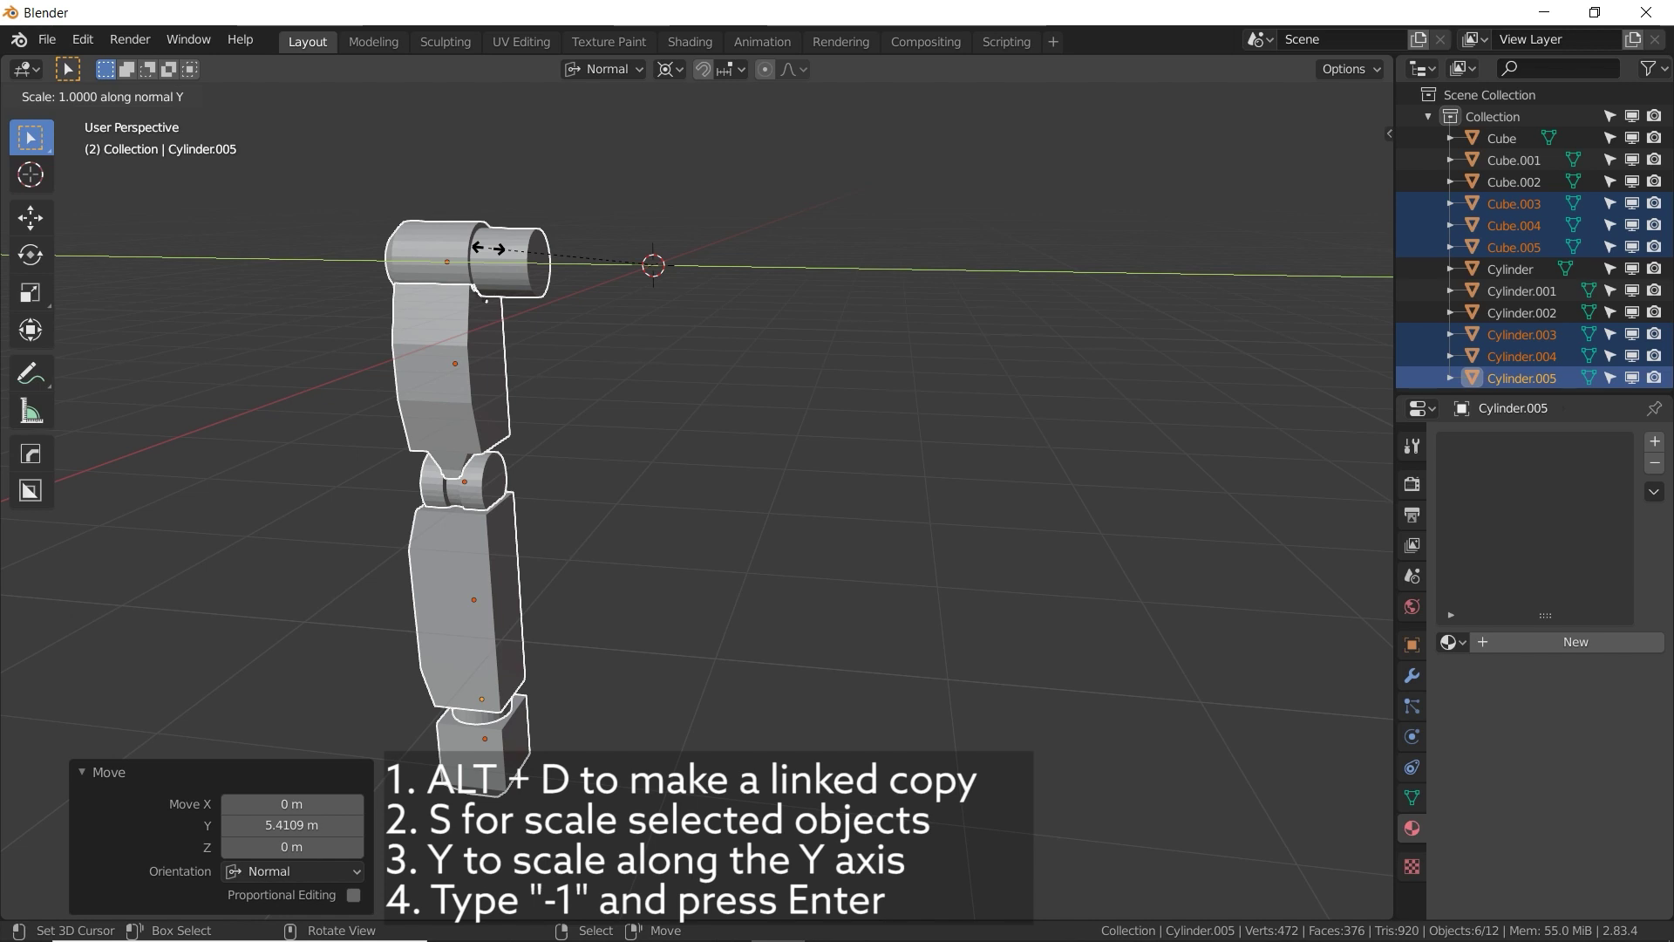
pyautogui.write('-1')
pyautogui.press('Return')
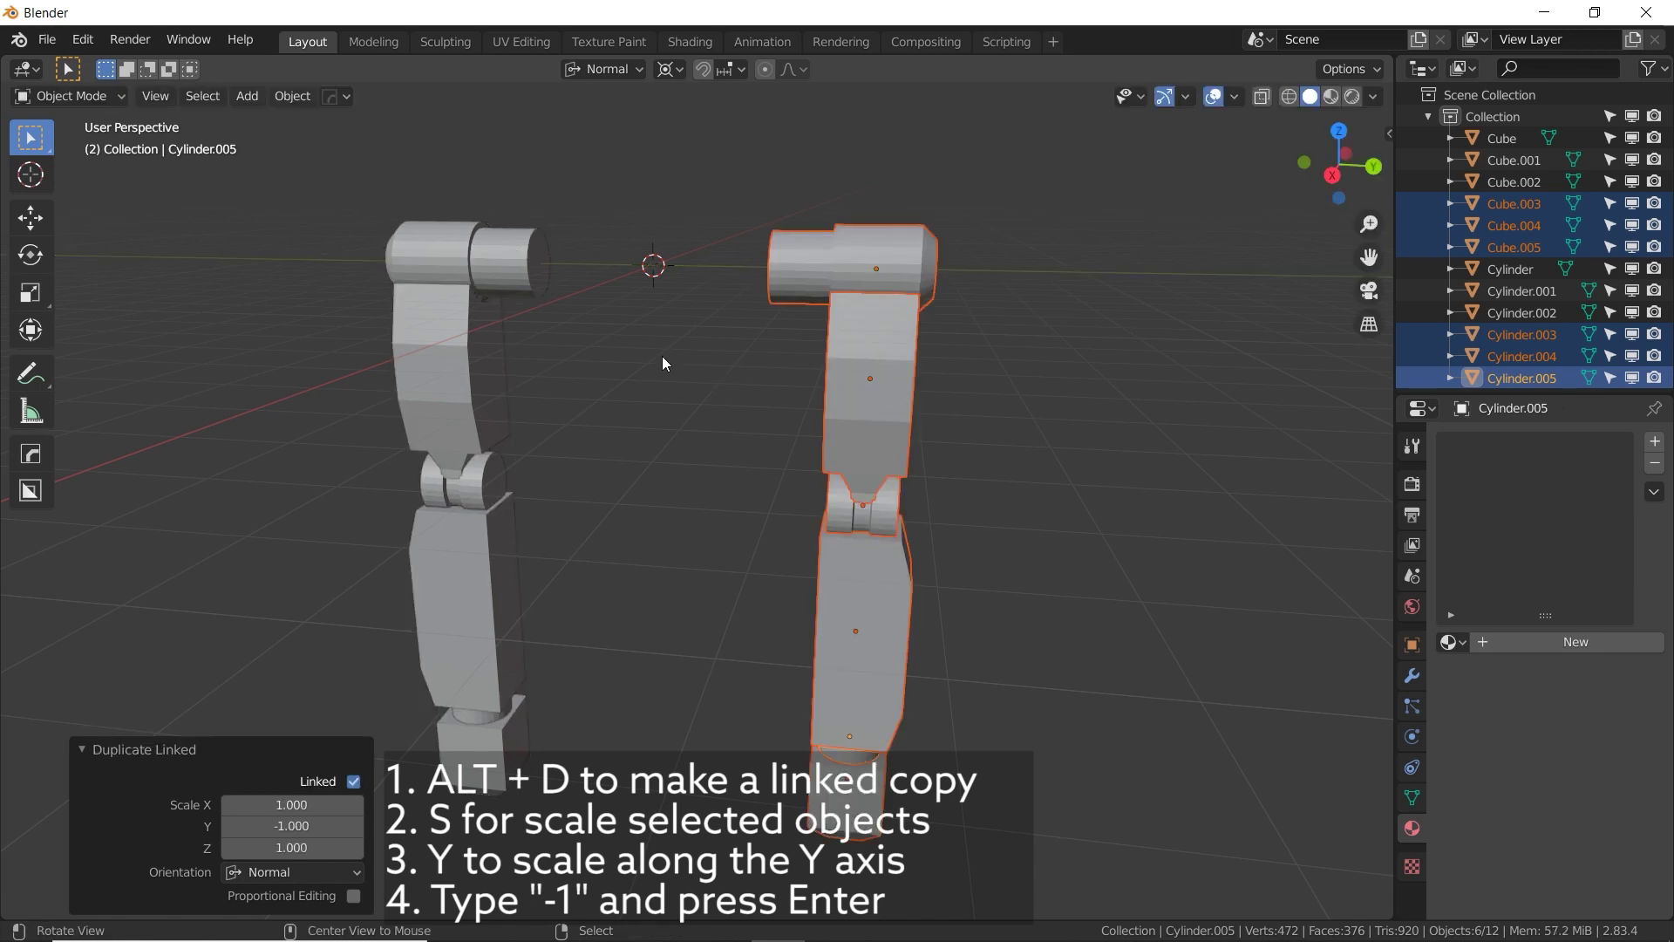
pyautogui.moveTo(662, 356); pyautogui.dragTo(755, 386, button='middle')
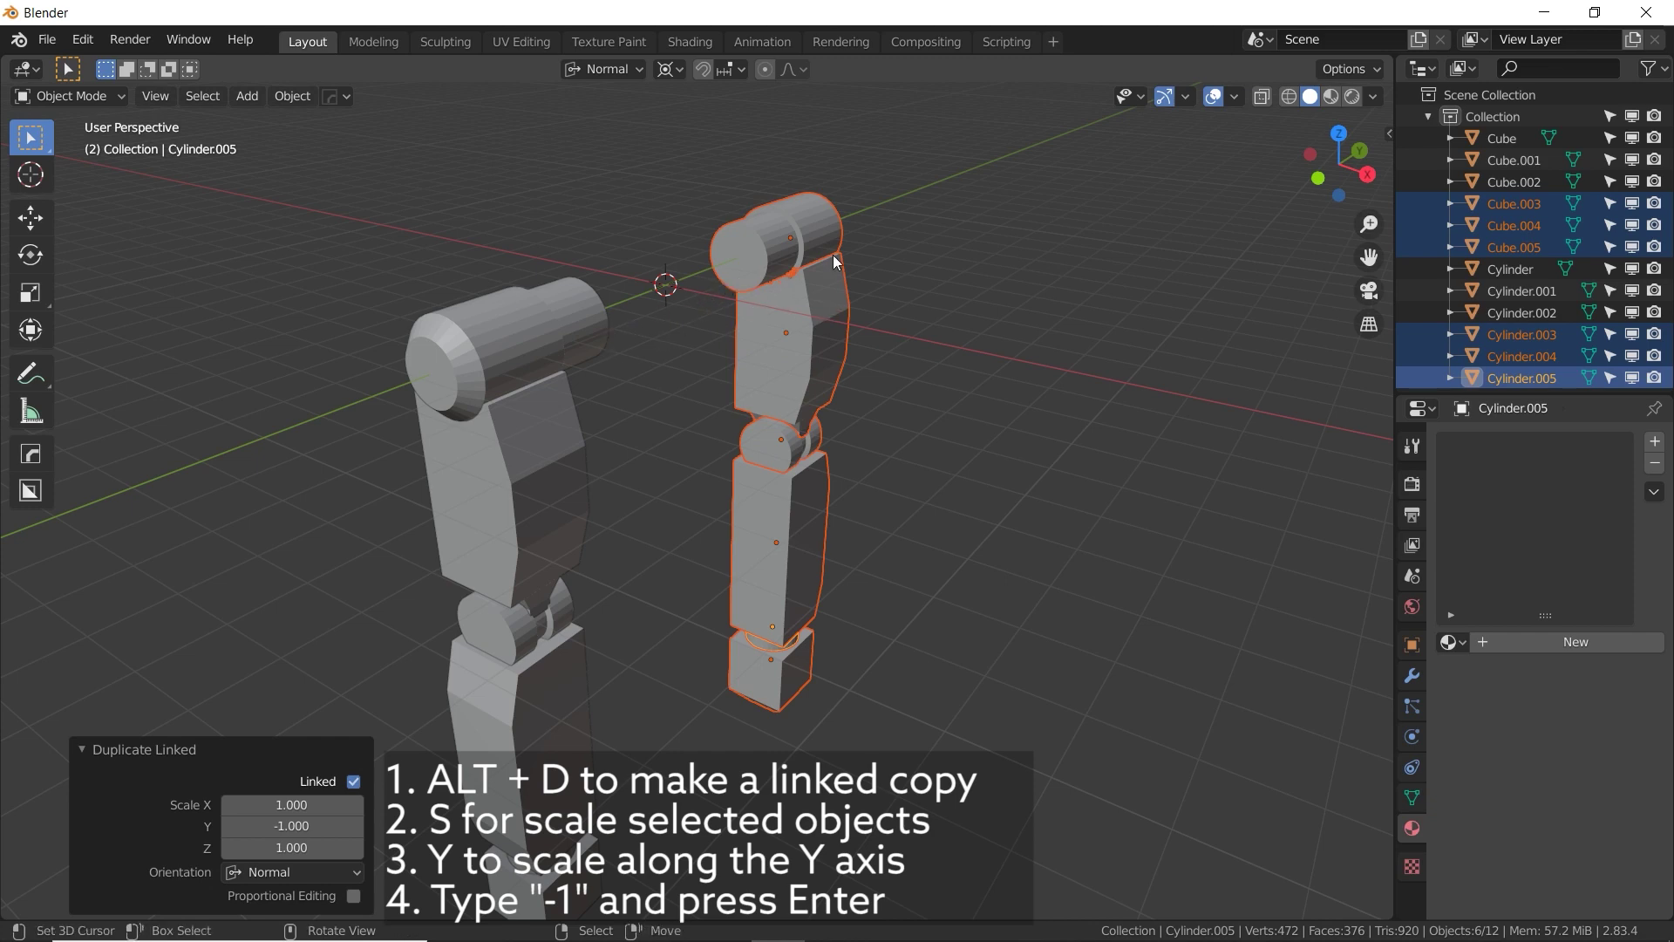
# Enter Edit Mode on the mirrored leg's upper segment and select its middle front face in face selection.
pyautogui.moveTo(834, 254); pyautogui.dragTo(839, 395, button='middle')
pyautogui.click(779, 284)
pyautogui.click(844, 415)
pyautogui.press('Tab')
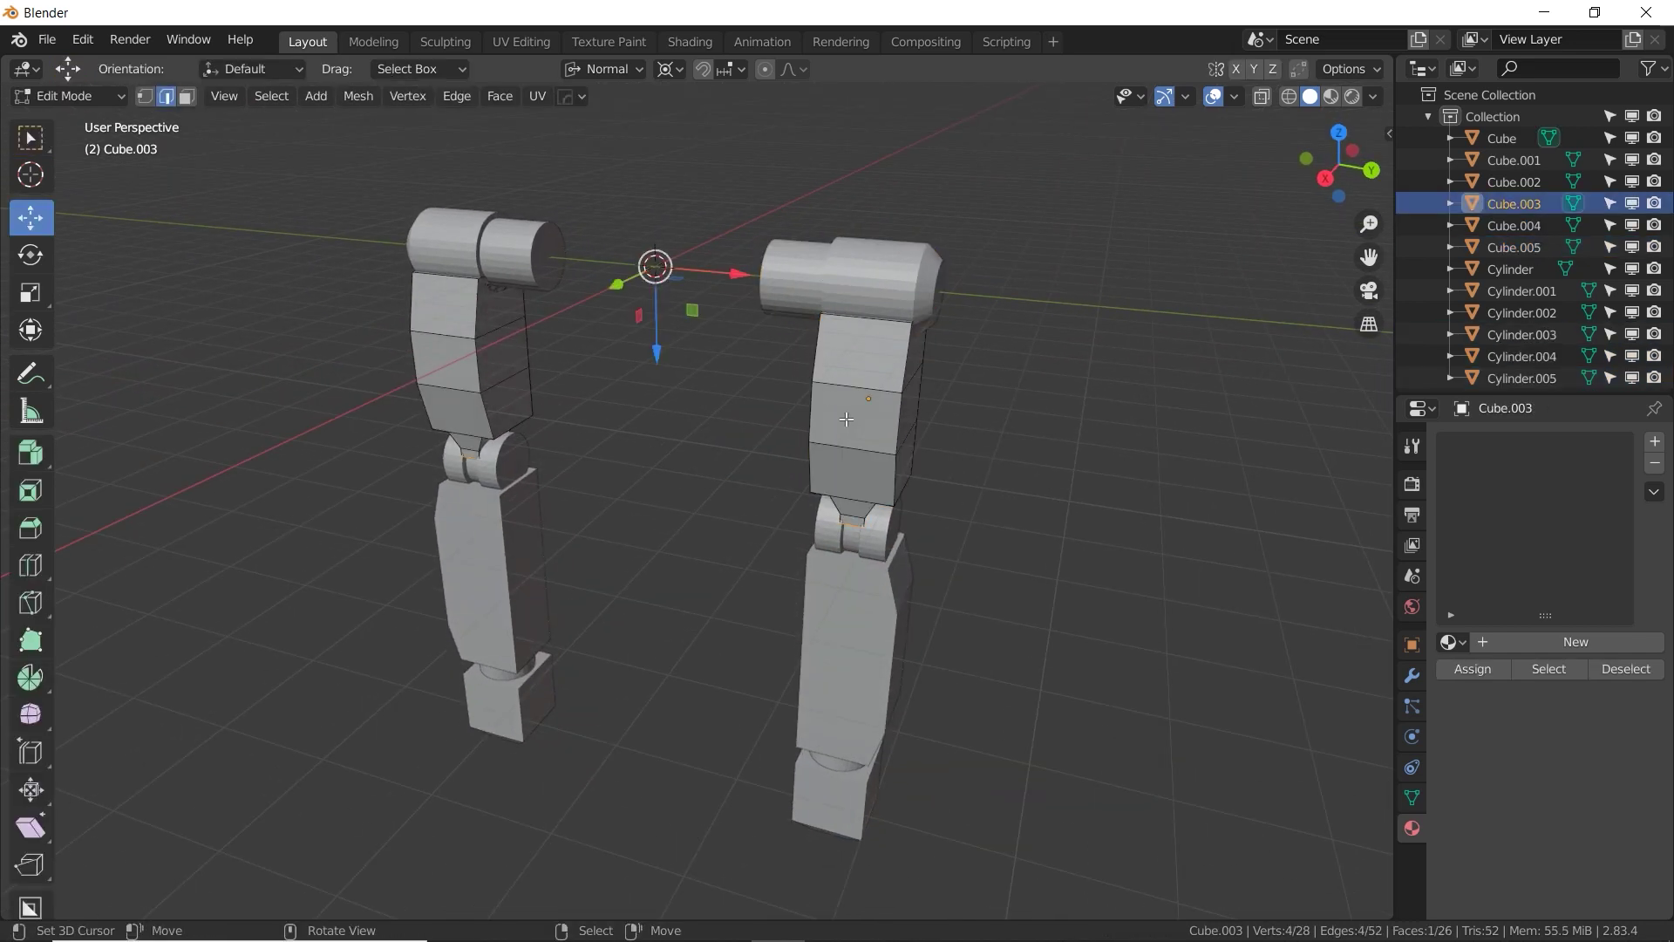
pyautogui.click(186, 96)
pyautogui.click(866, 436)
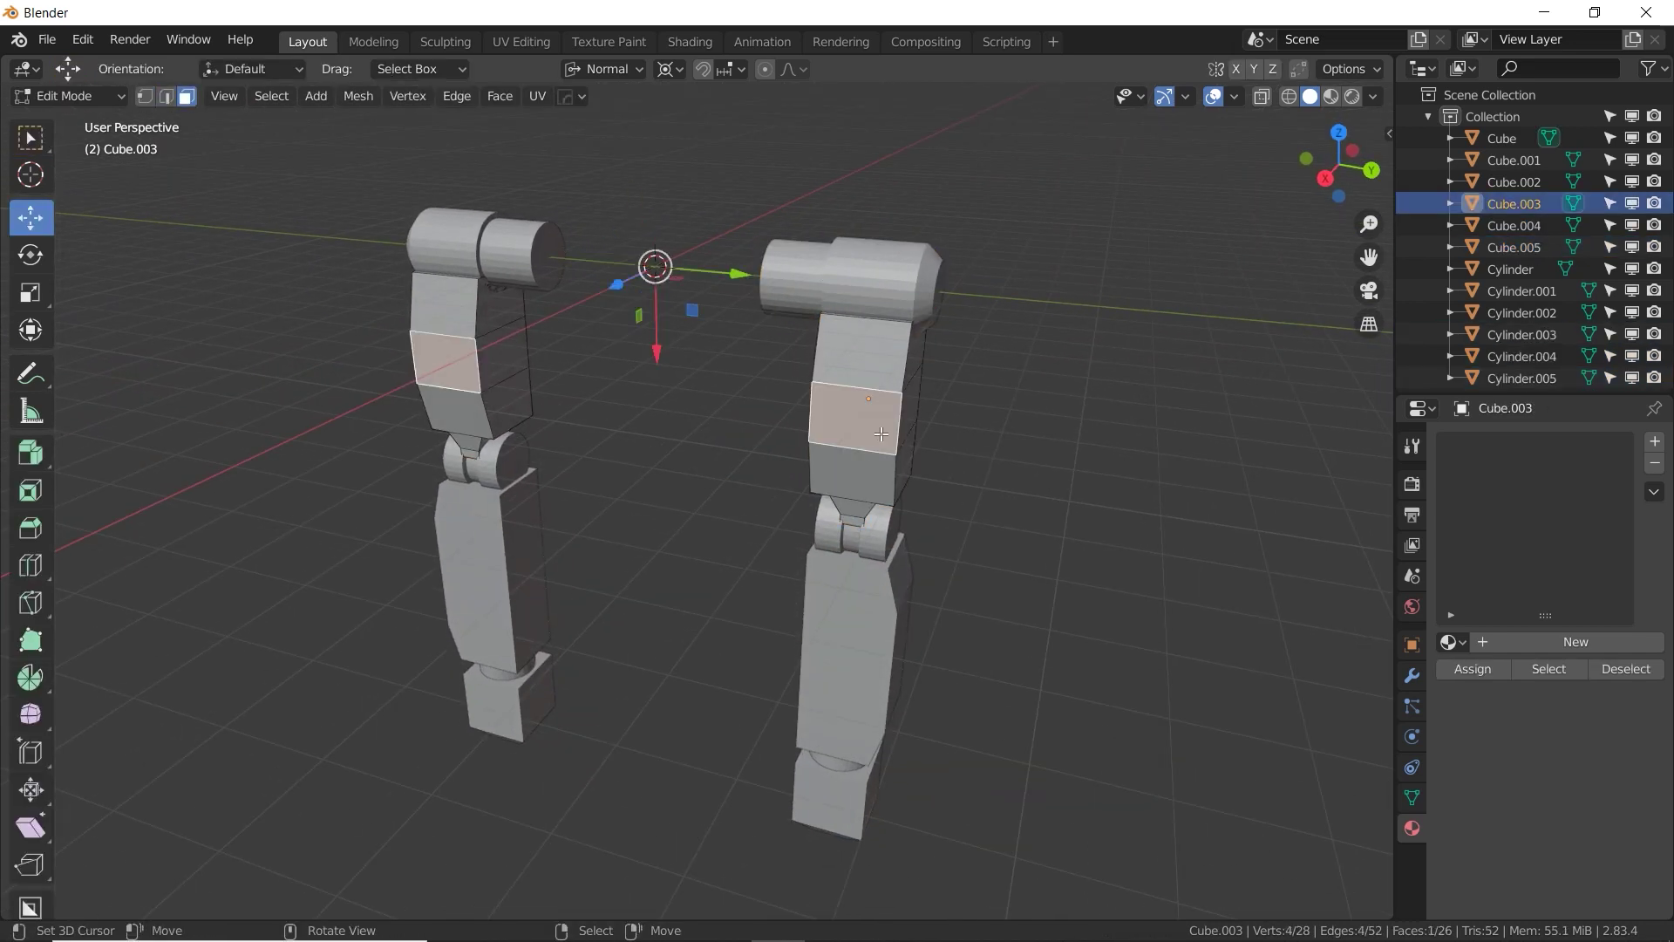
pyautogui.moveTo(866, 436); pyautogui.dragTo(1022, 406, button='middle')
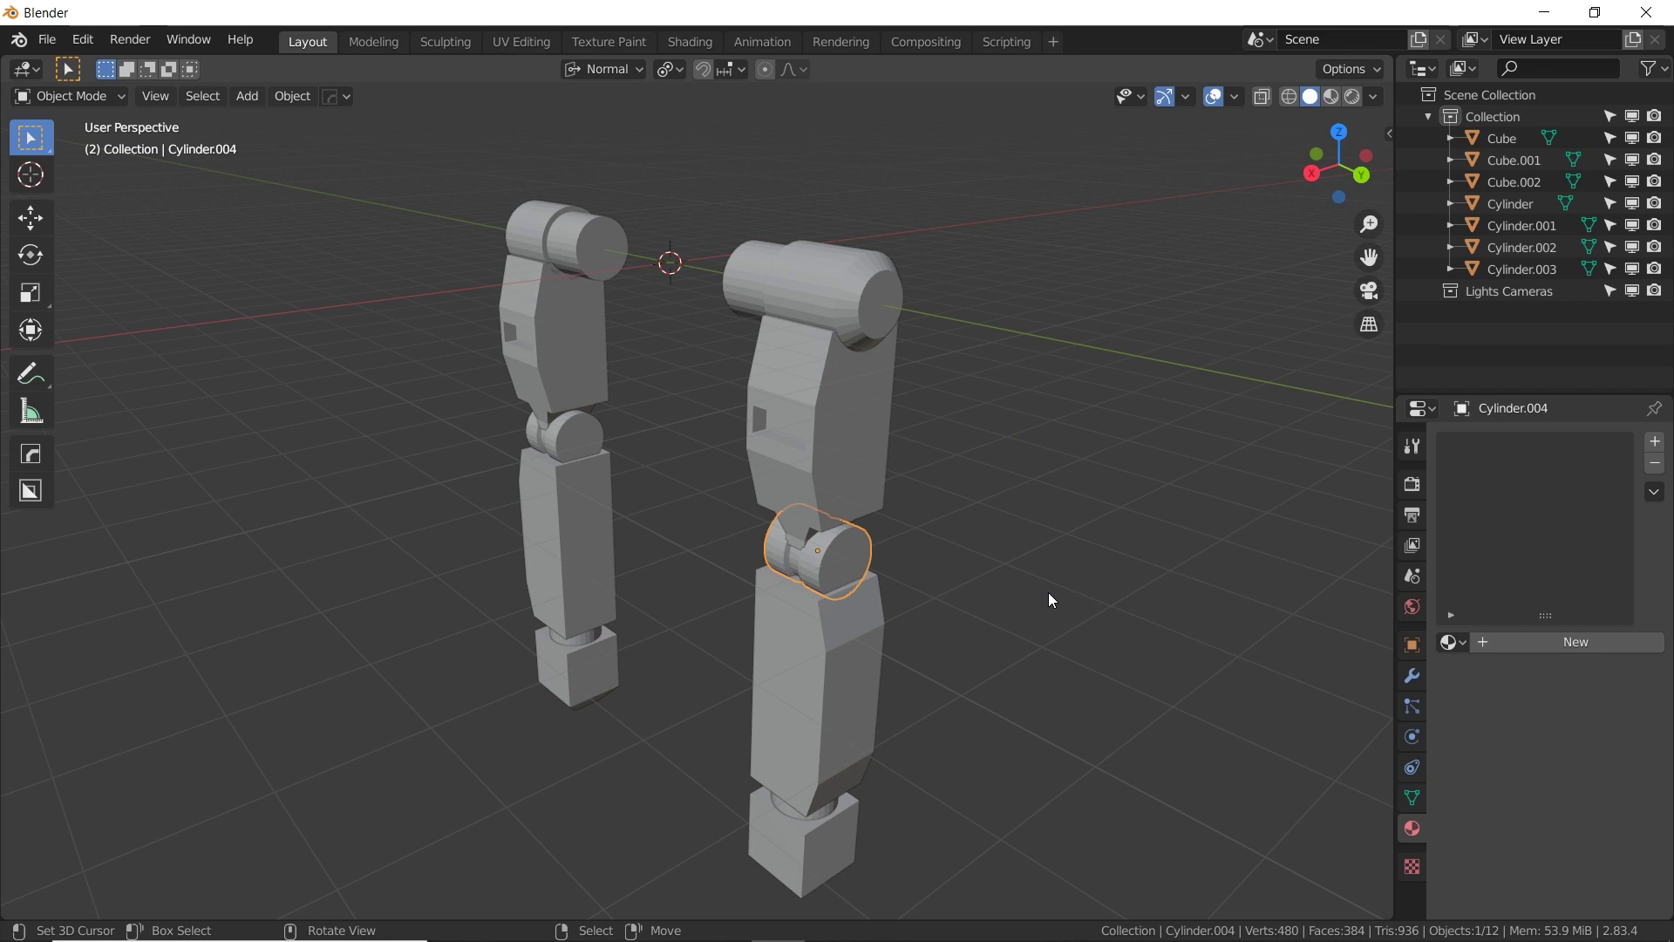
# Rotate the mirrored leg's knee cylinder around the global Y axis to bend the lower leg.
pyautogui.press('r')
pyautogui.press('y')
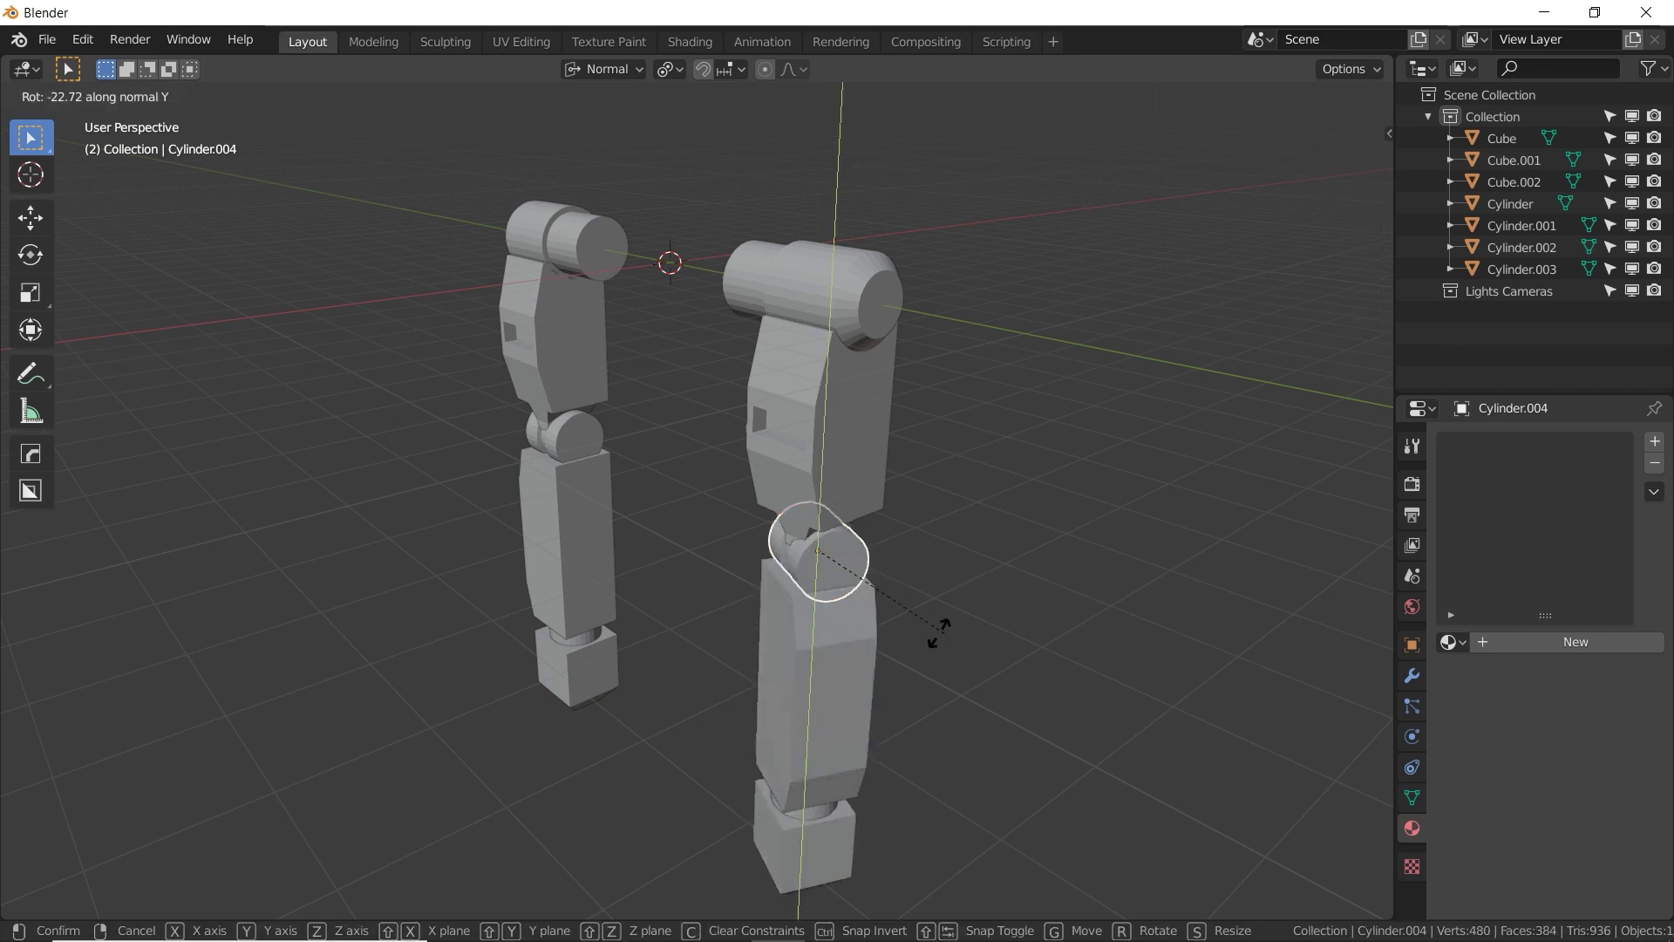
pyautogui.press('y')
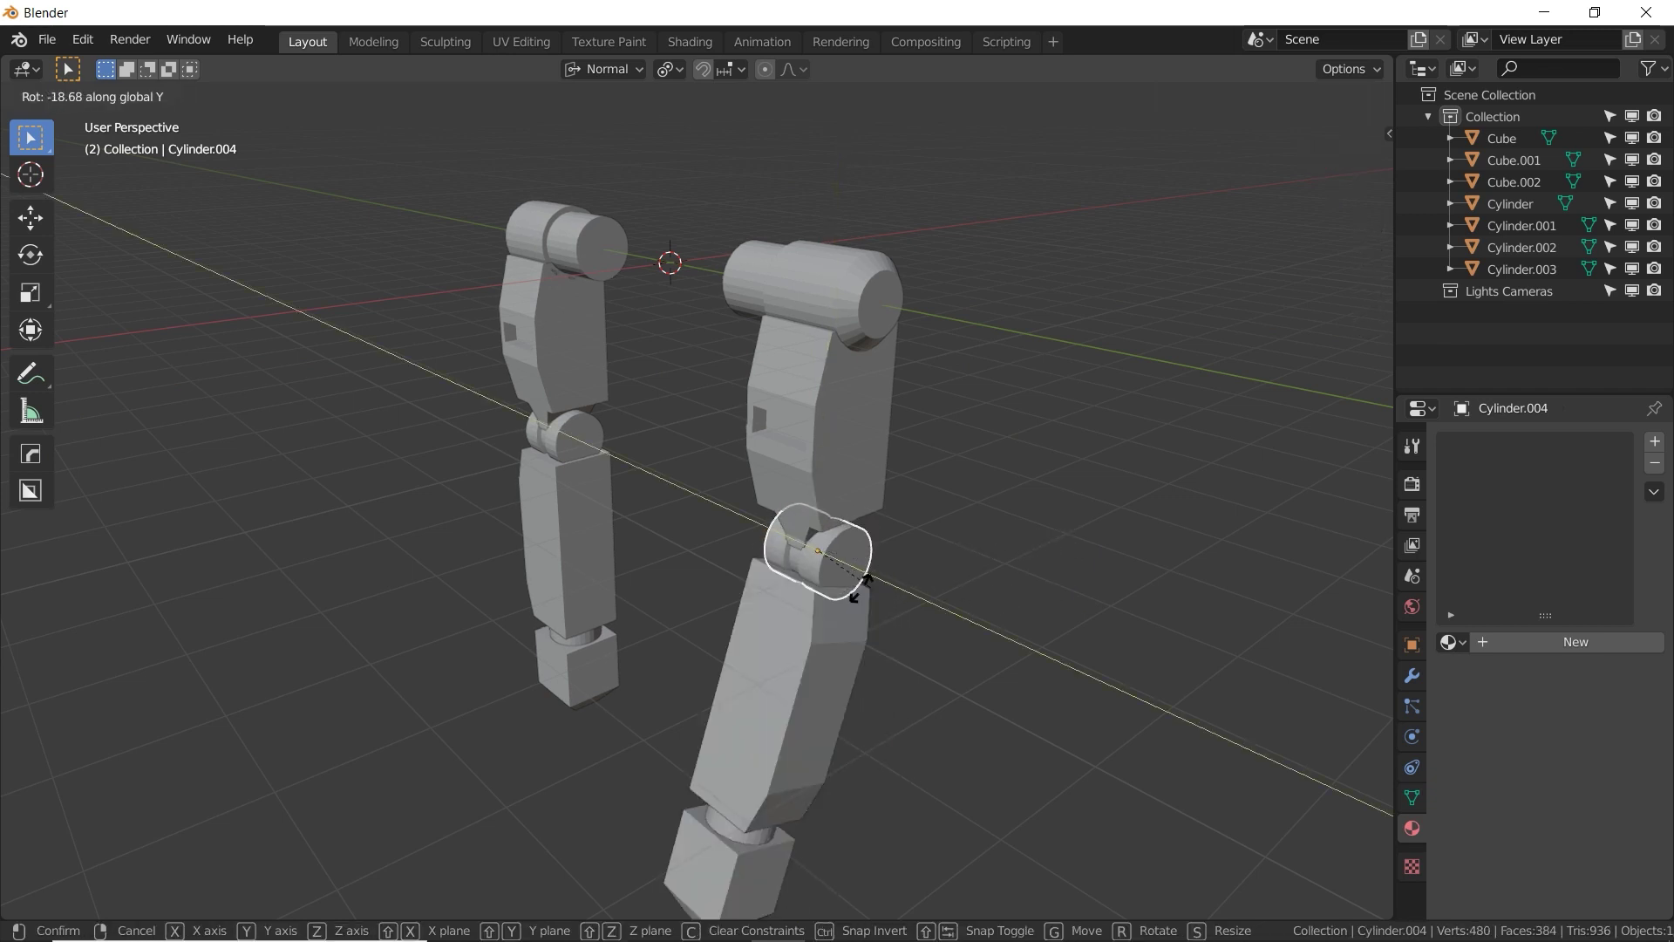
pyautogui.click(819, 609)
pyautogui.moveTo(818, 608); pyautogui.dragTo(783, 548, button='middle')
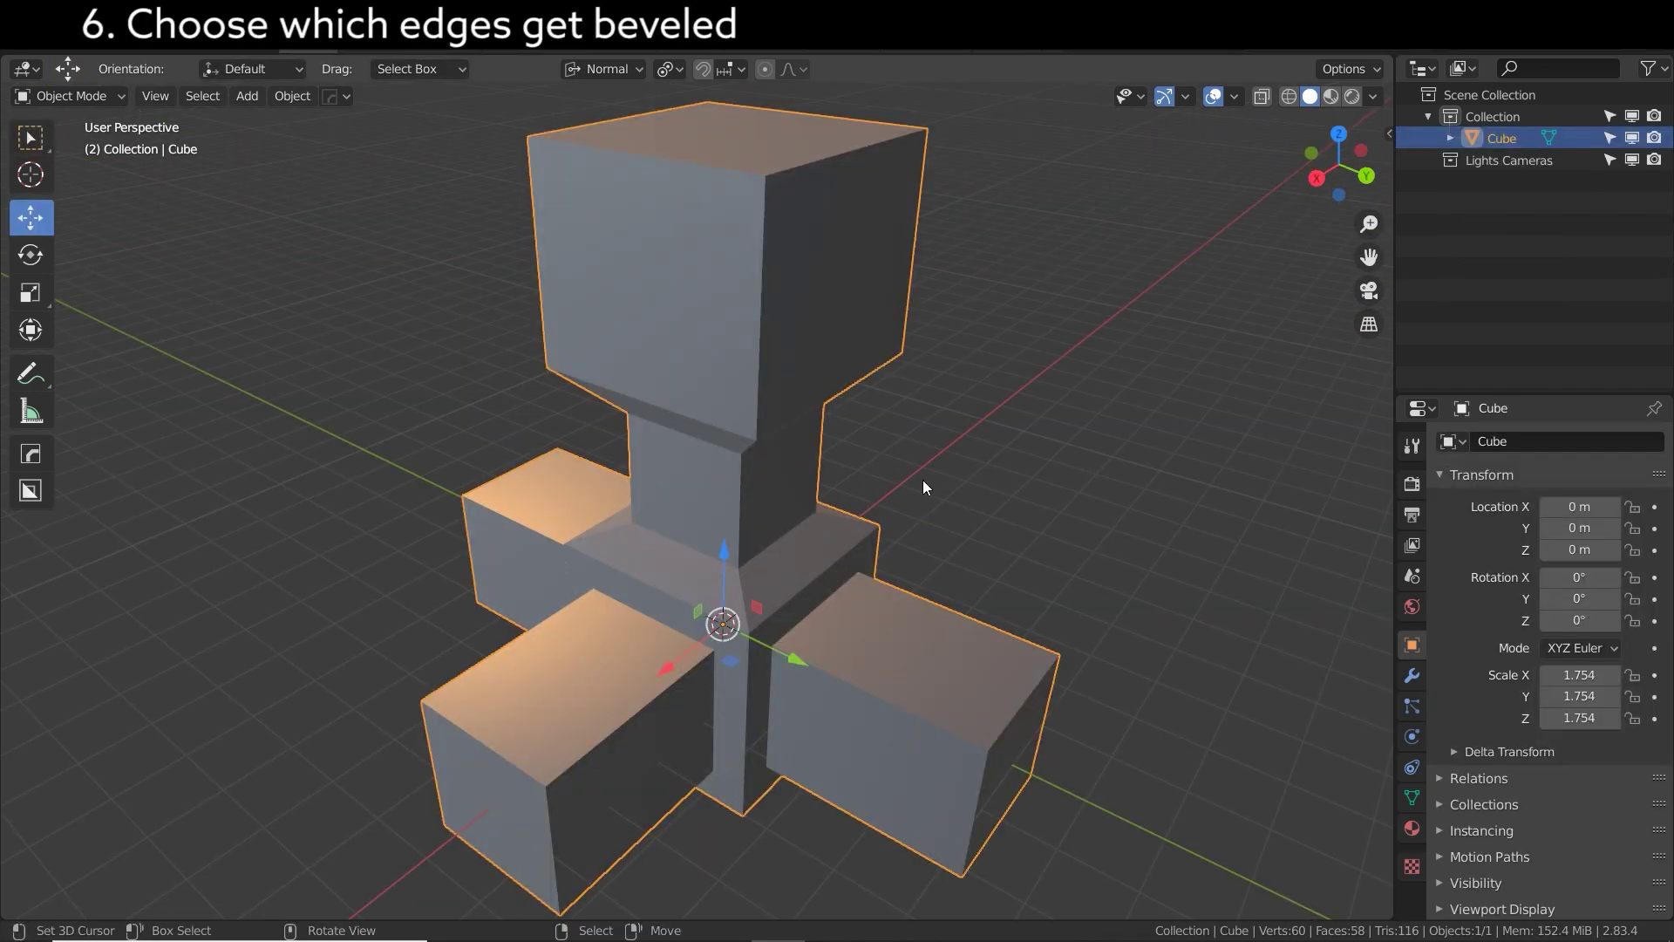
# Add a Bevel modifier to the extruded cube object.
pyautogui.click(1412, 675)
pyautogui.click(1479, 442)
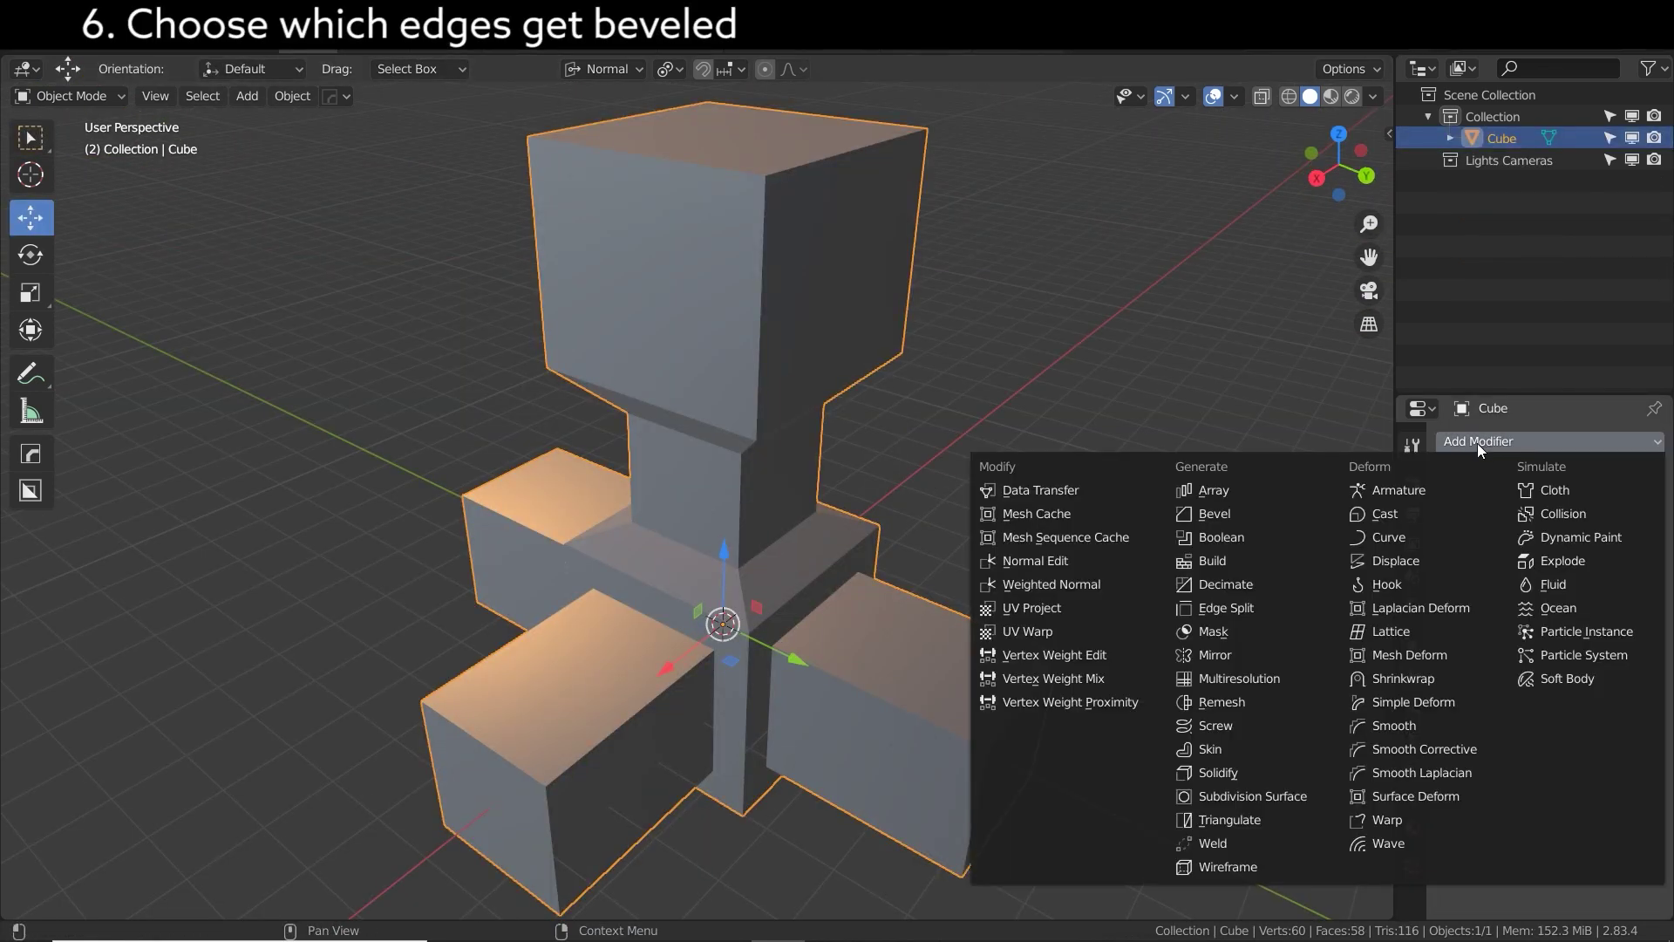
pyautogui.click(1214, 514)
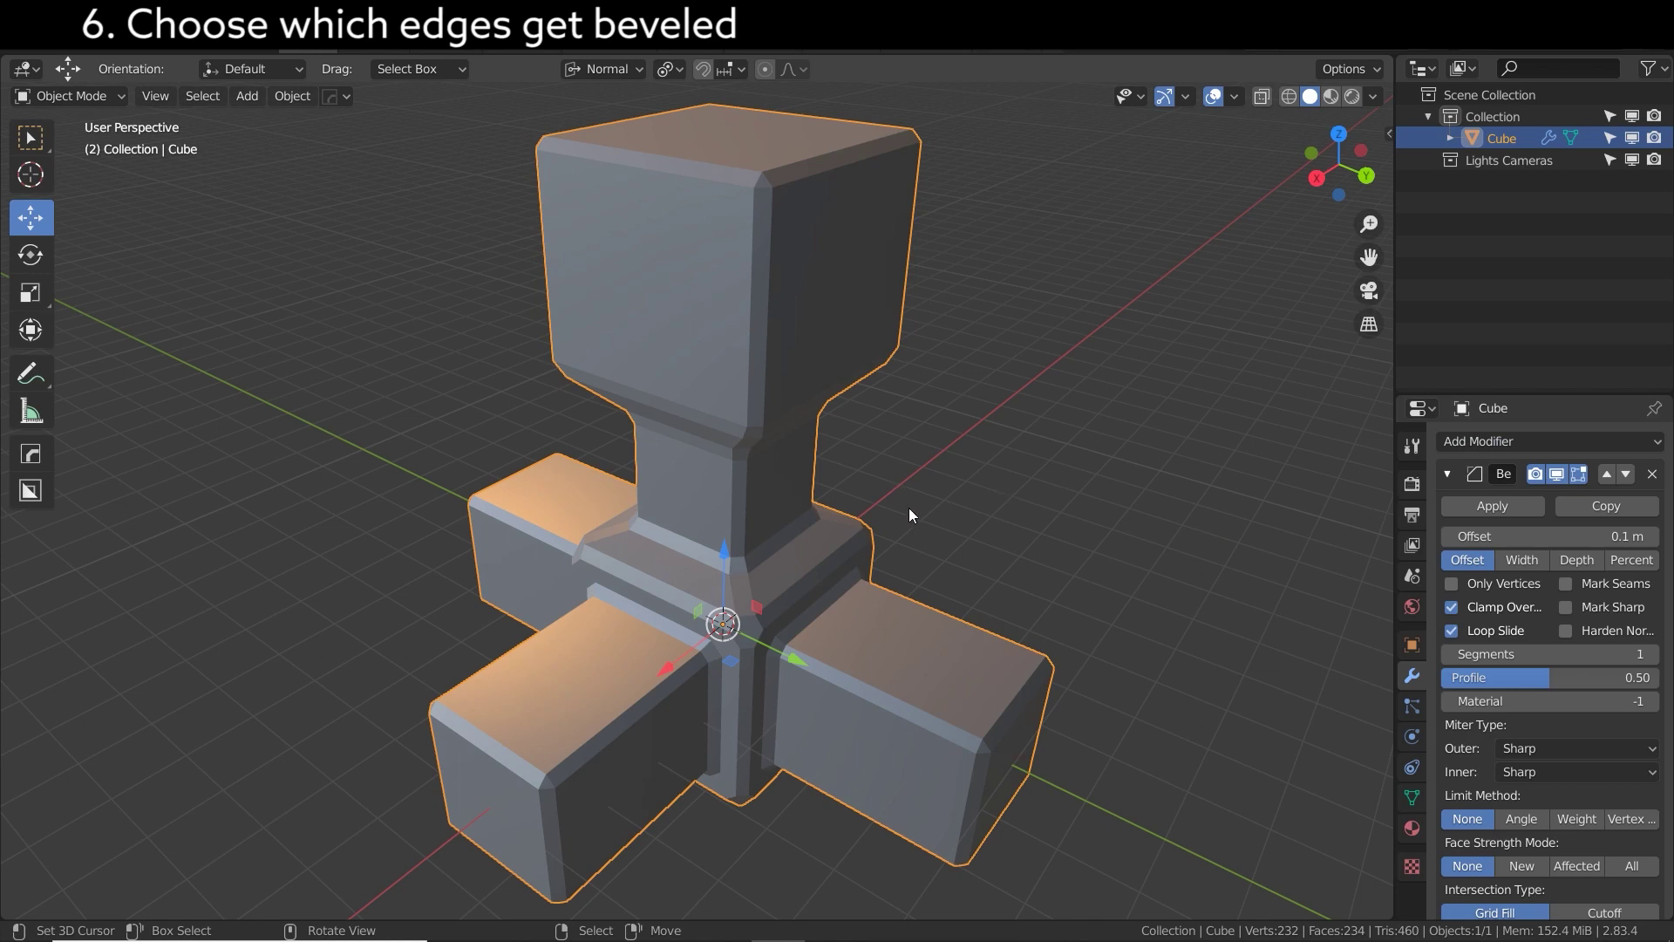
pyautogui.moveTo(881, 521); pyautogui.dragTo(823, 532, button='middle')
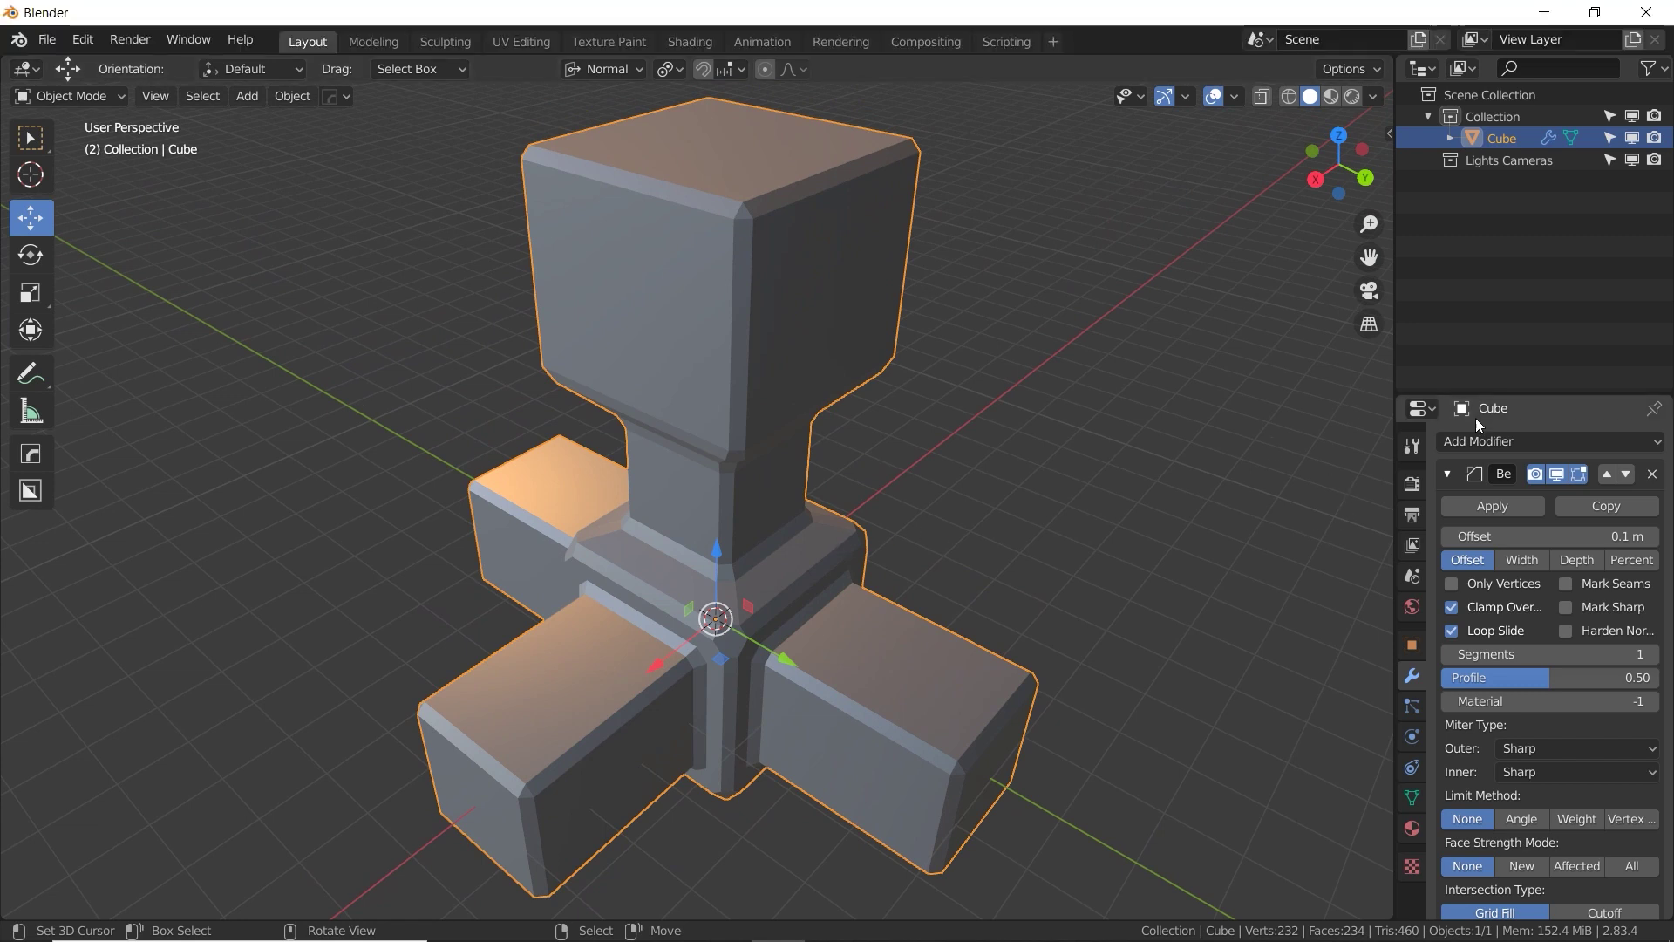
# Enlarge the modifier properties area, turn off Clamp Overlap on the Bevel modifier, and set its amount to 0.12 m measured by Width.
pyautogui.moveTo(1471, 394); pyautogui.dragTo(1474, 285)
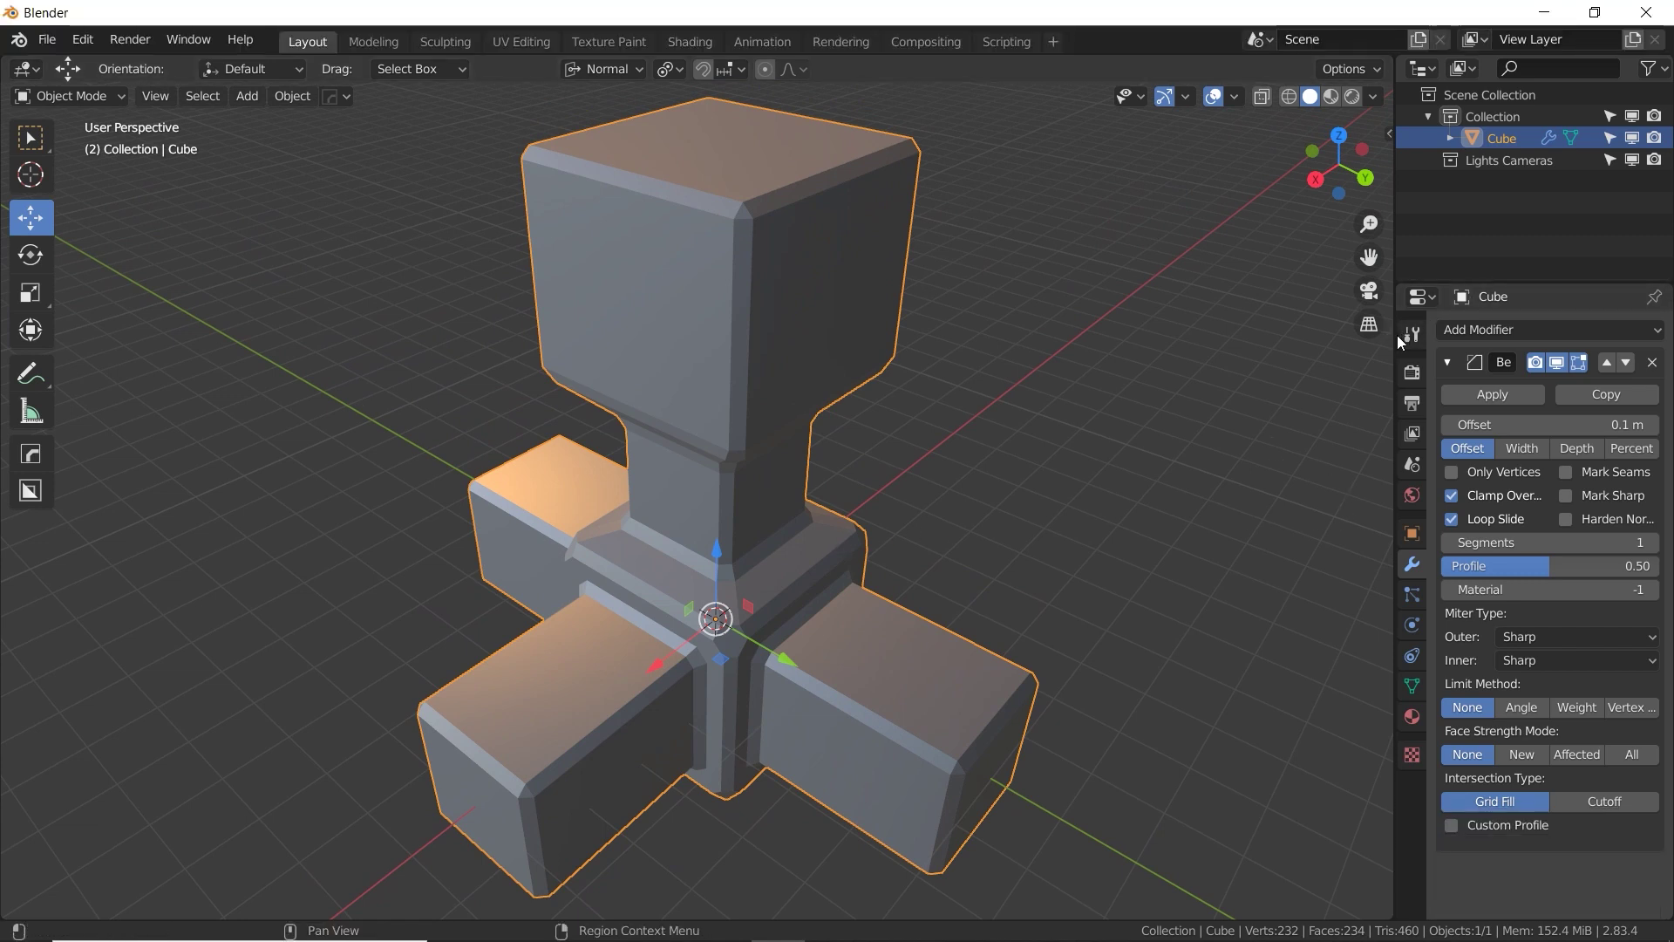
pyautogui.moveTo(1394, 340); pyautogui.dragTo(1229, 358)
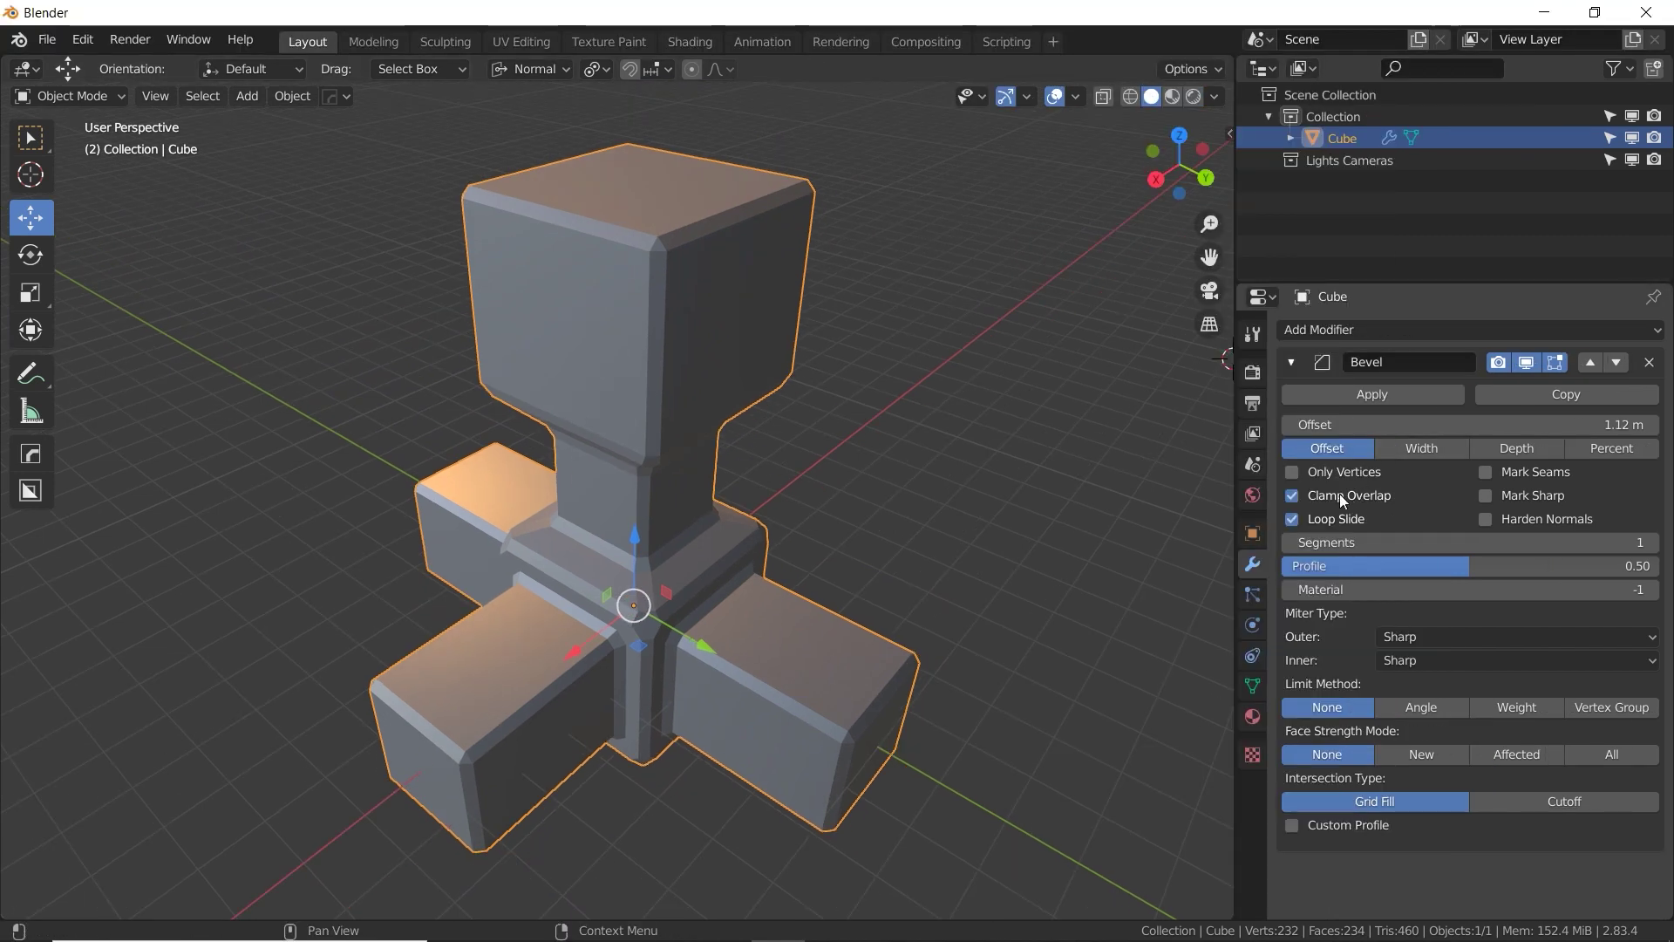
pyautogui.click(1292, 495)
pyautogui.moveTo(1438, 426)
pyautogui.mouseDown()
pyautogui.moveTo(1362, 442)
pyautogui.moveTo(1447, 425)
pyautogui.mouseUp()
pyautogui.click(1382, 448)
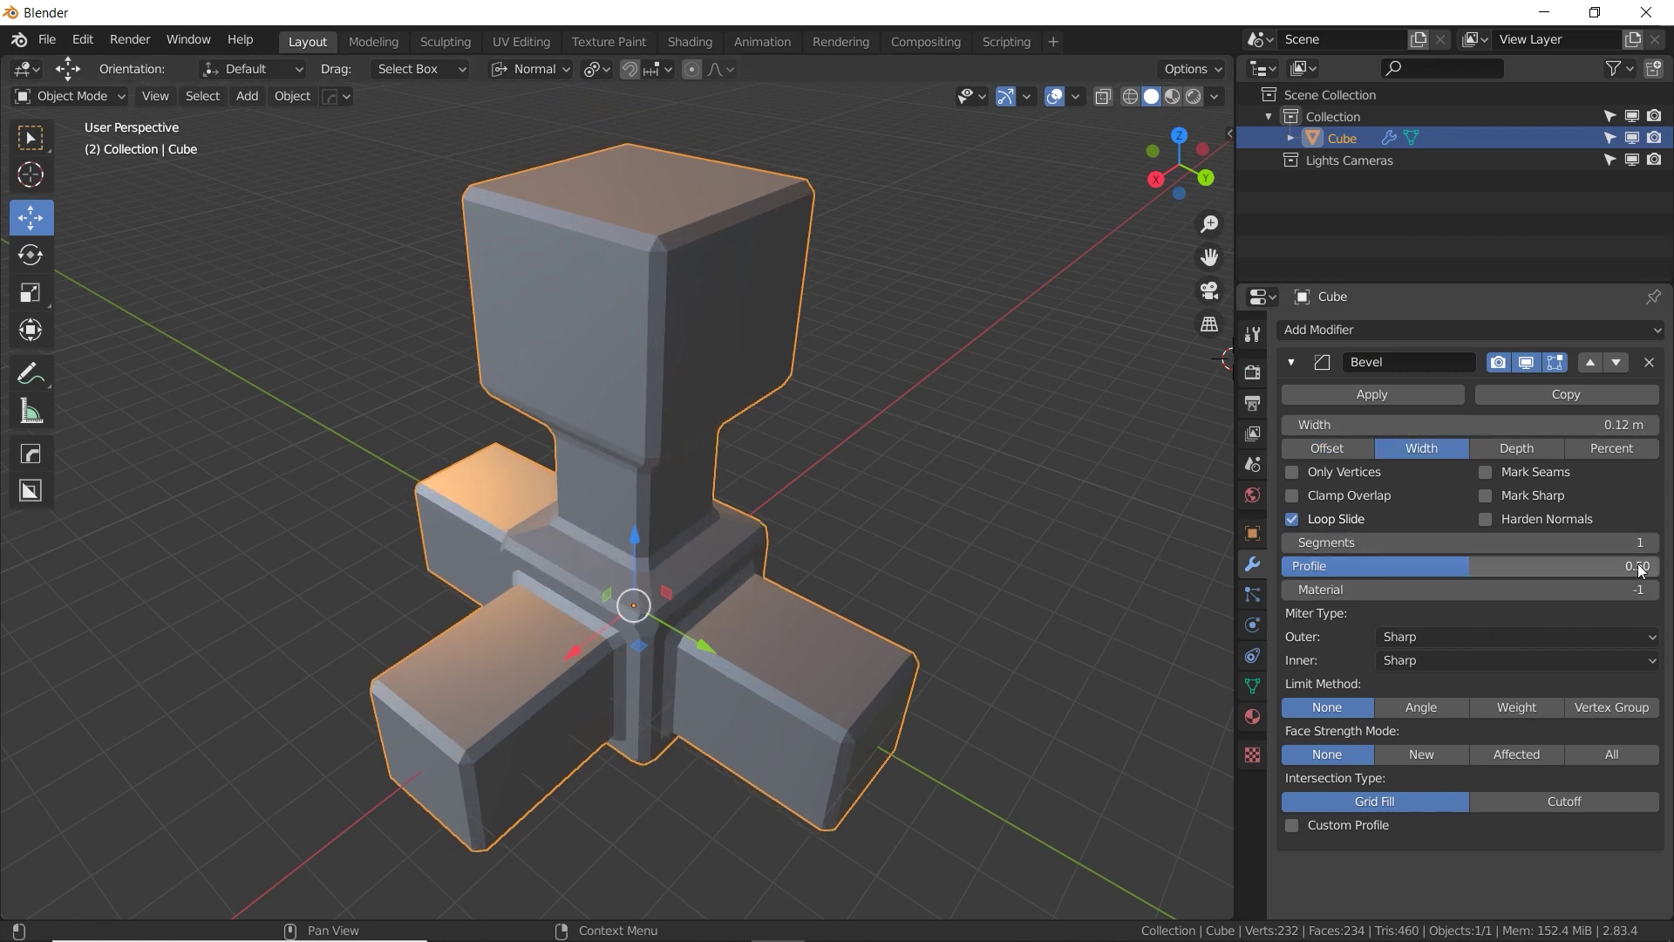
# Set the Bevel modifier to 7 segments and its limit method to Weight.
pyautogui.click(1660, 544)
pyautogui.click(1660, 545)
pyautogui.click(1659, 544)
pyautogui.click(1659, 544)
pyautogui.click(1660, 544)
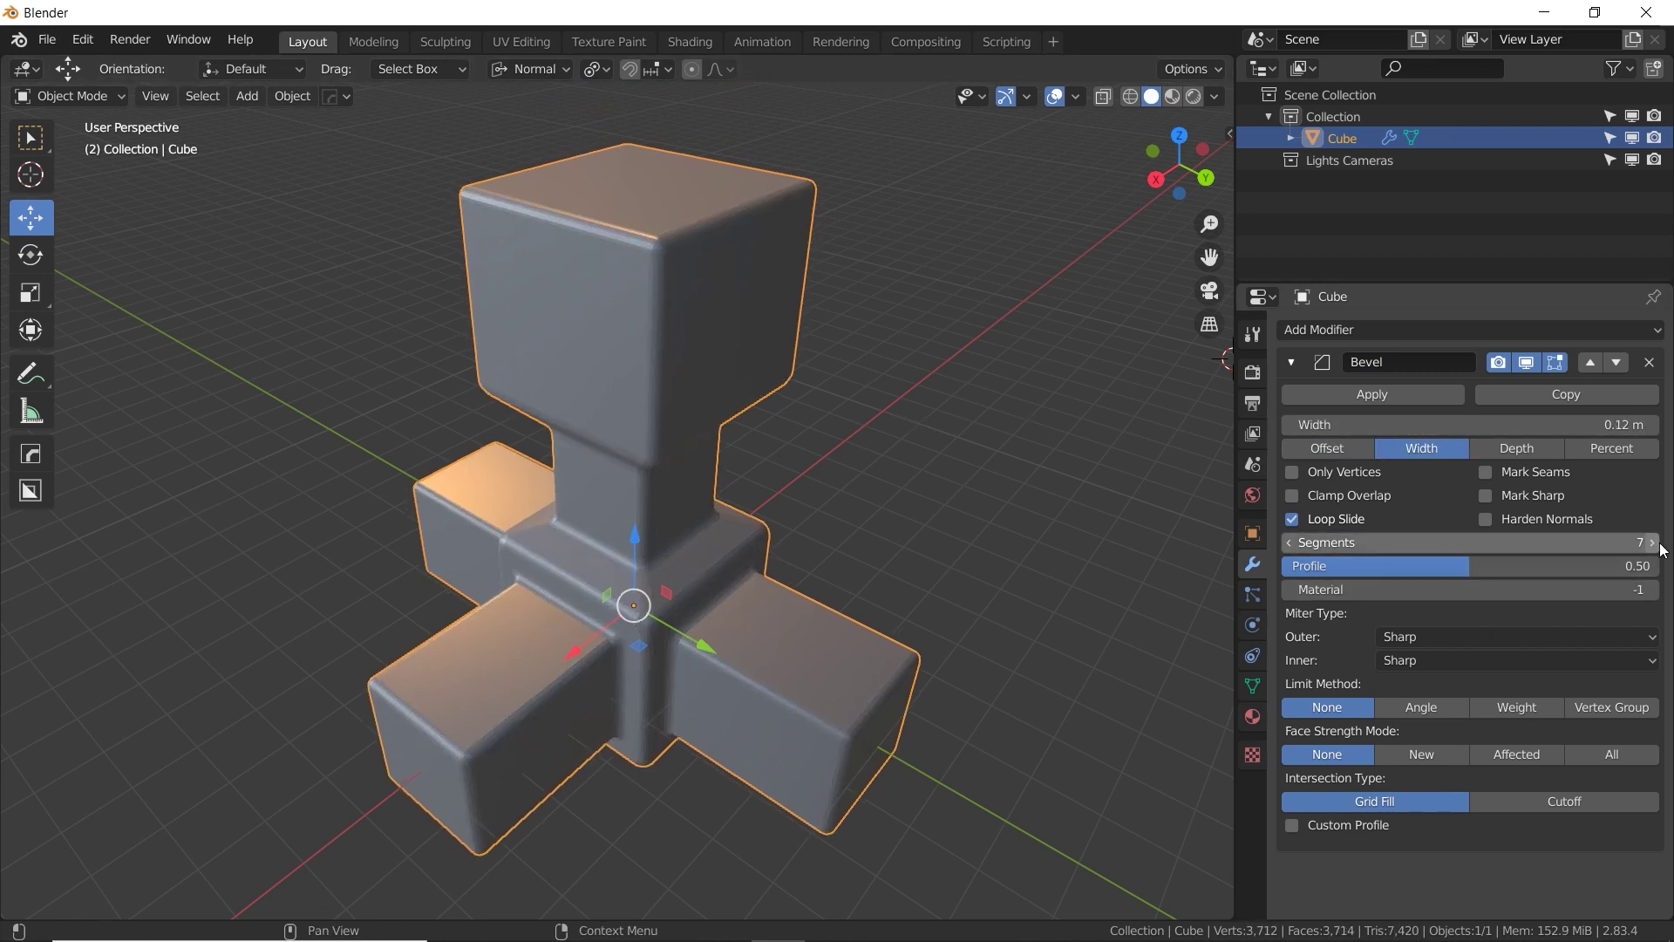
pyautogui.click(1659, 544)
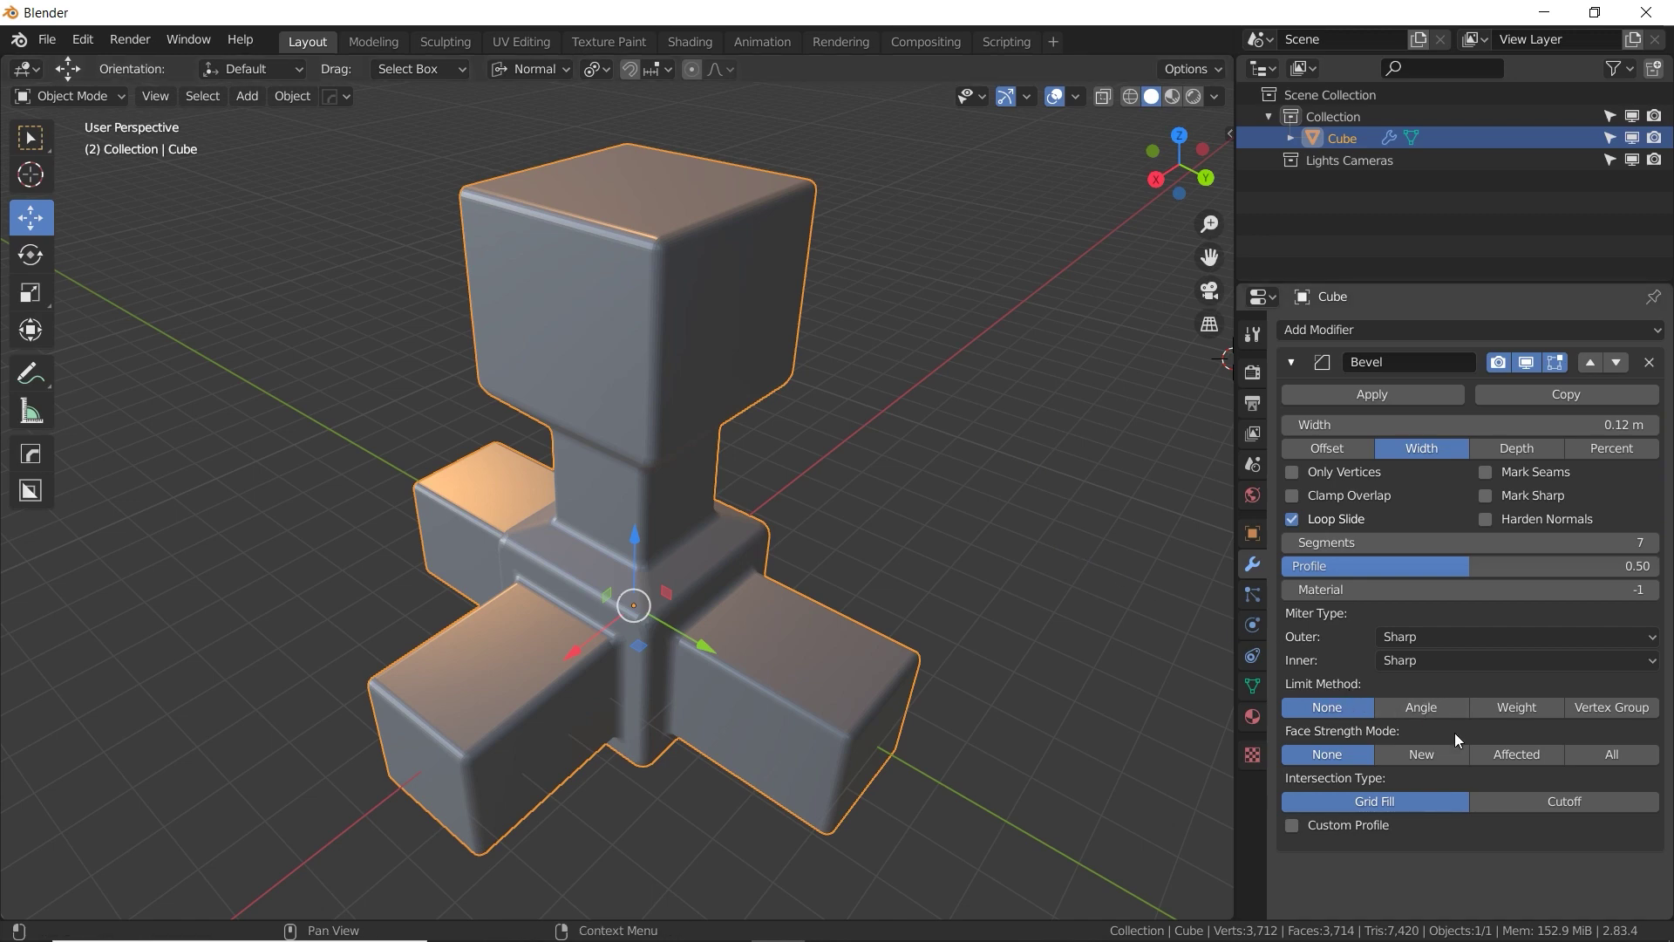
pyautogui.click(1525, 710)
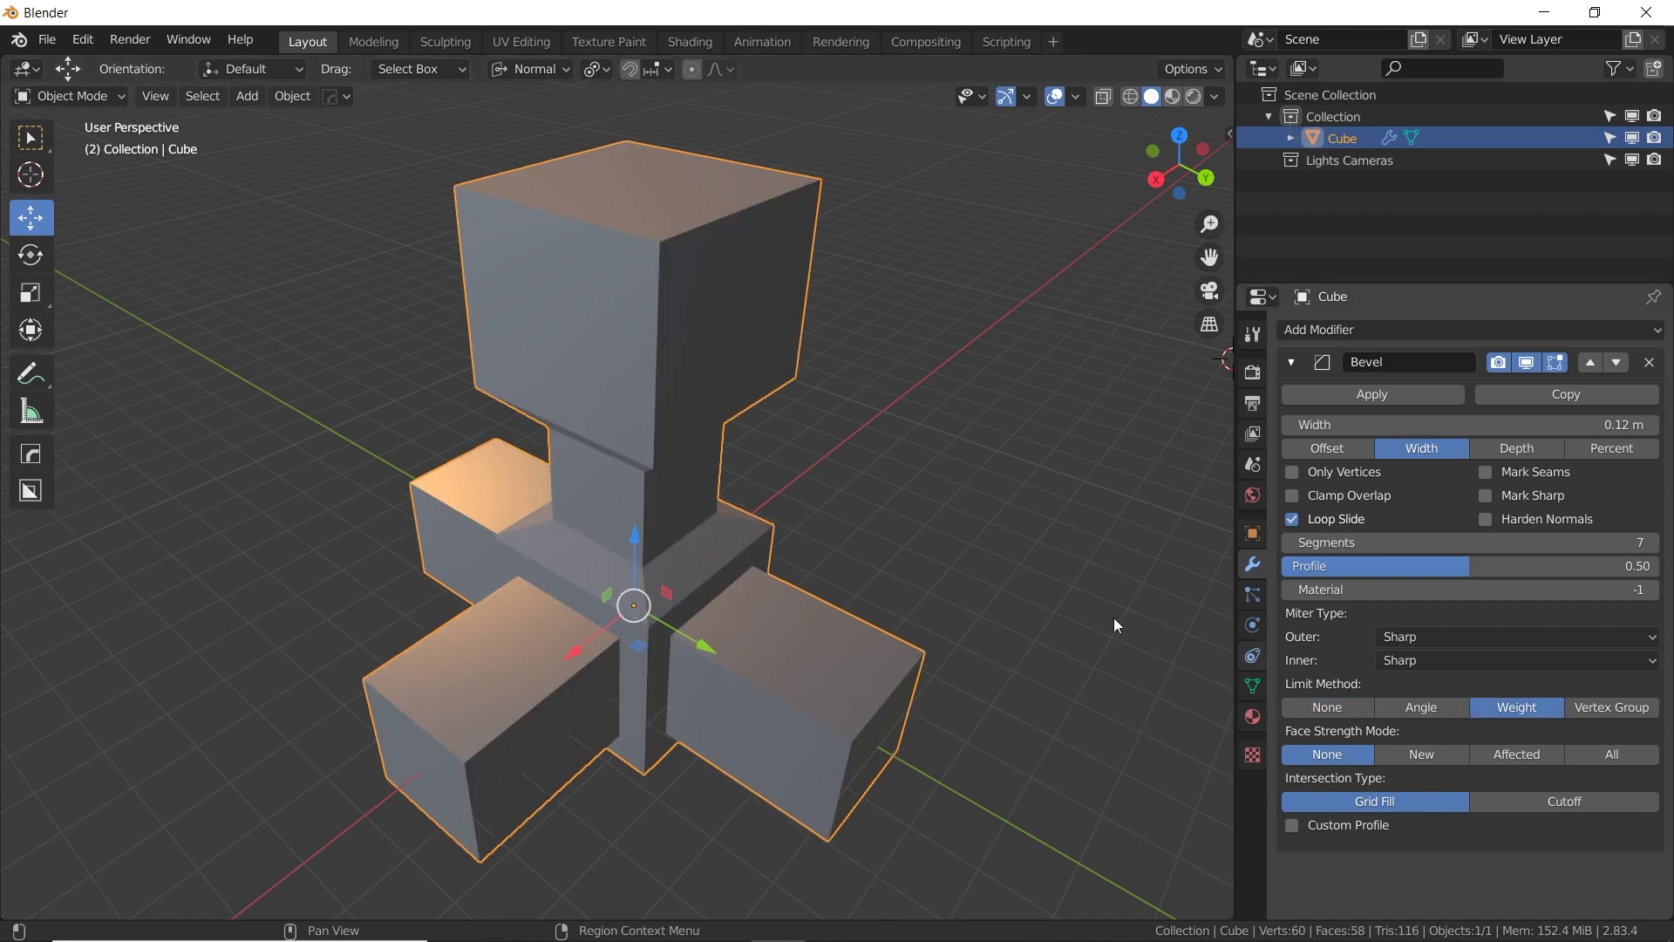
pyautogui.moveTo(544, 450); pyautogui.dragTo(784, 328, button='middle')
pyautogui.moveTo(737, 447); pyautogui.dragTo(667, 443, button='middle')
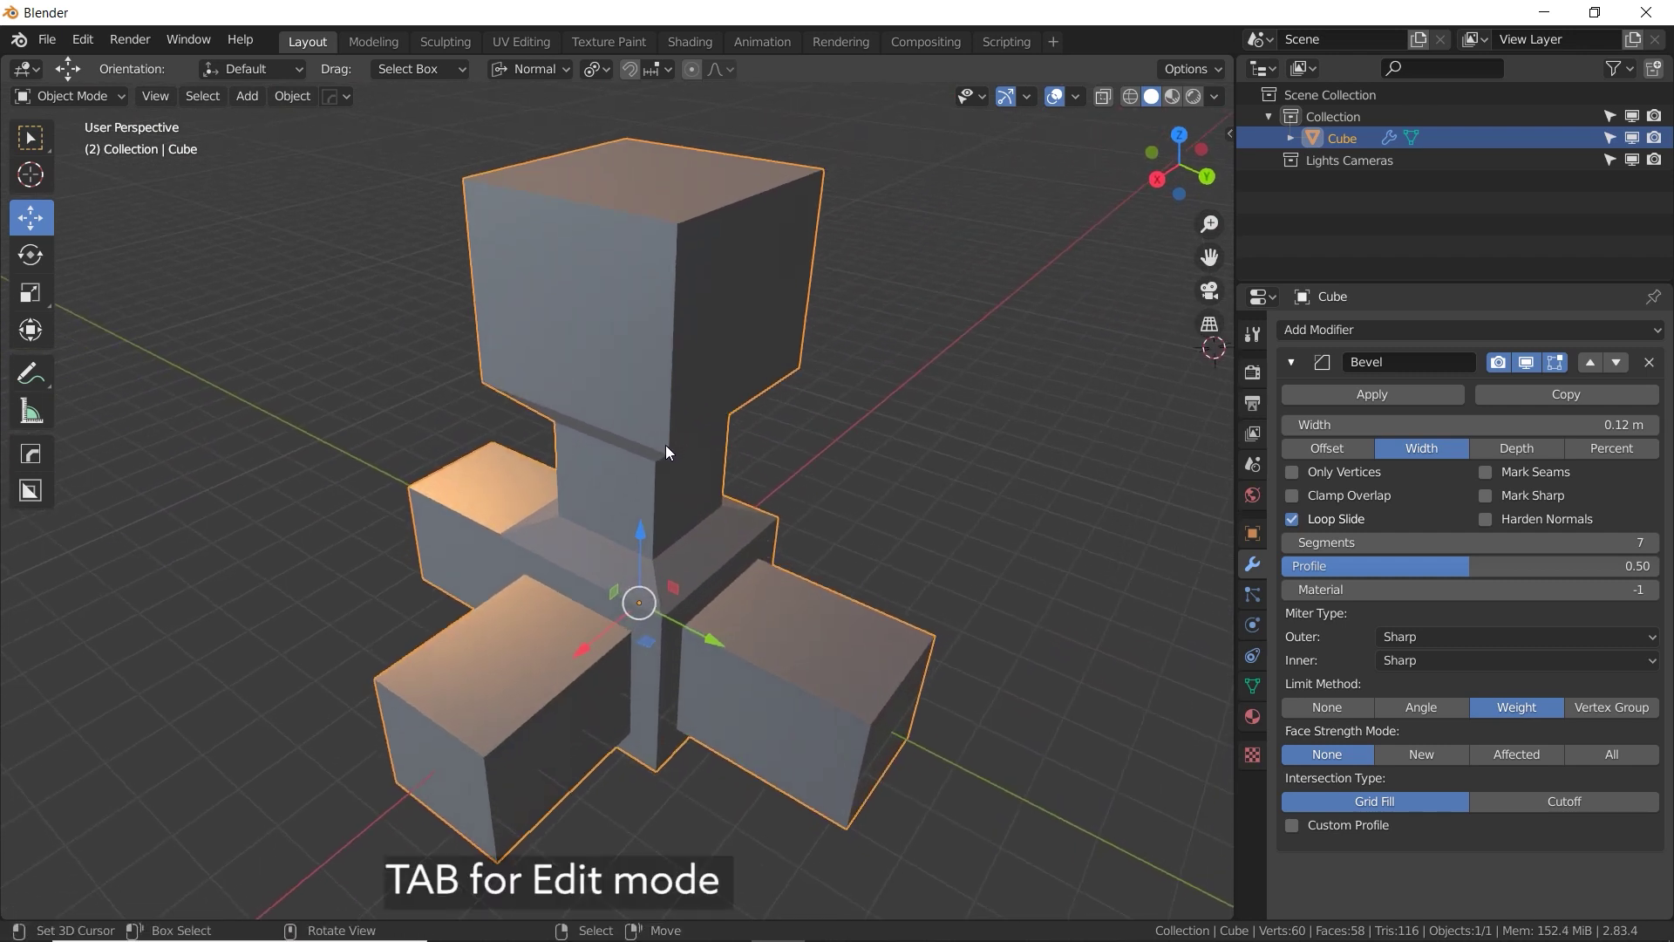
# In Edit Mode, select the four vertical edges of the neck and set their mean bevel weight to 1.00.
pyautogui.press('Tab')
pyautogui.click(165, 96)
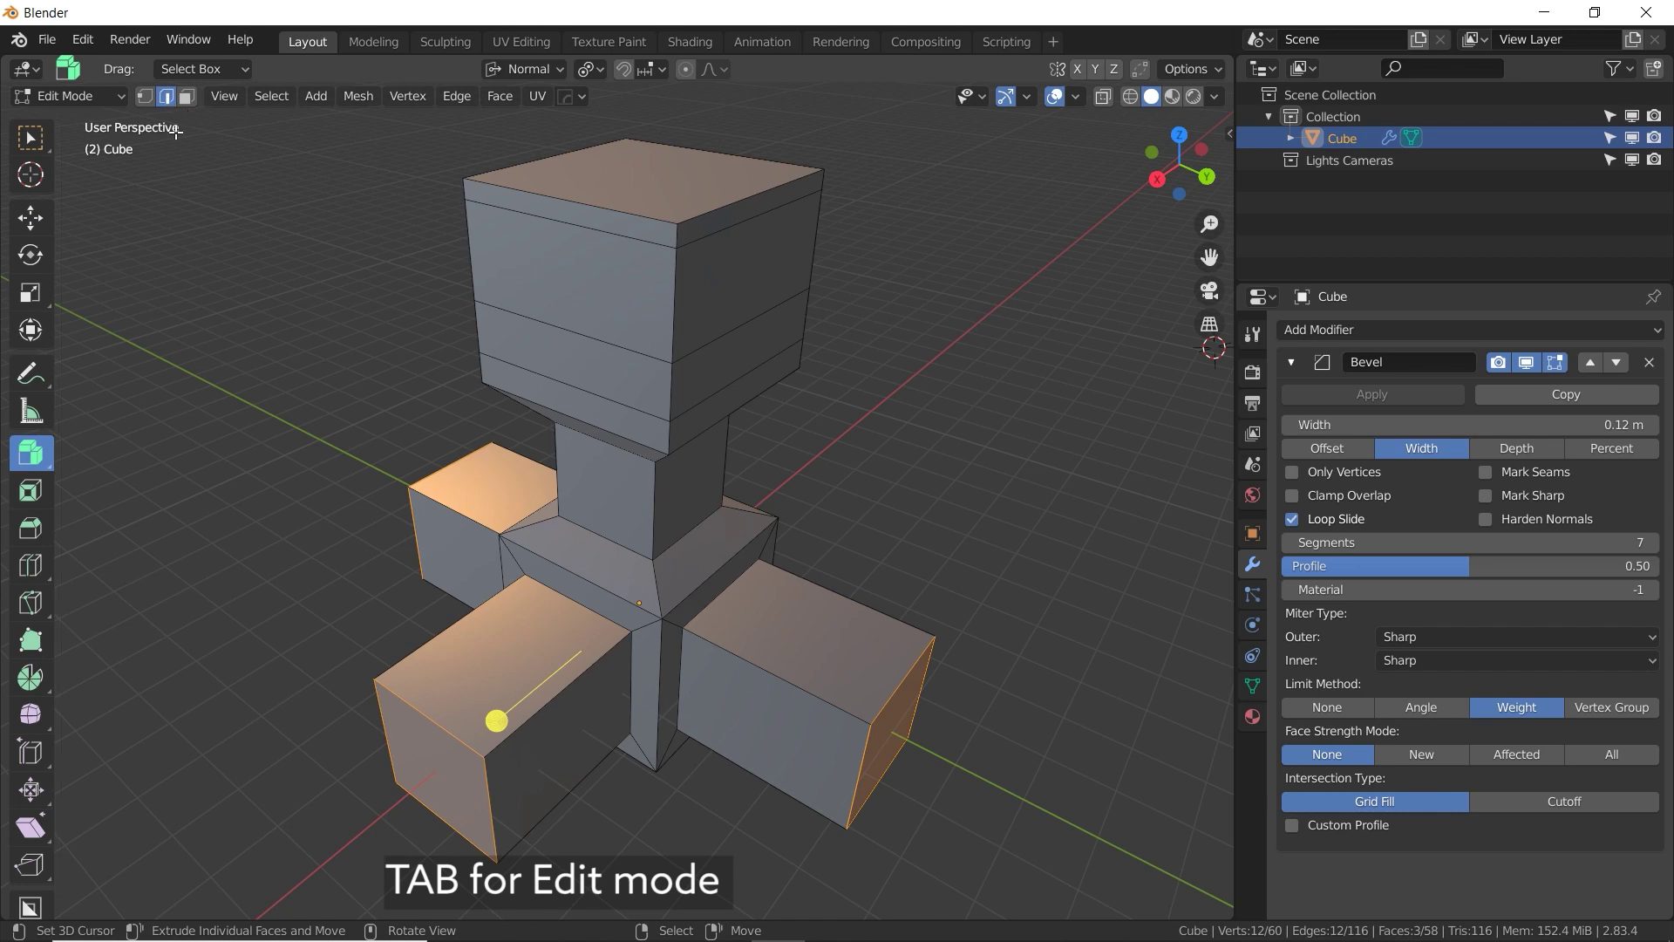
pyautogui.keyDown('ctrl'); pyautogui.keyDown('alt'); pyautogui.click(652, 516); pyautogui.keyUp('alt'); pyautogui.keyUp('ctrl')
pyautogui.scroll(5, 652, 516)
pyautogui.moveTo(617, 383); pyautogui.dragTo(757, 436, button='middle')
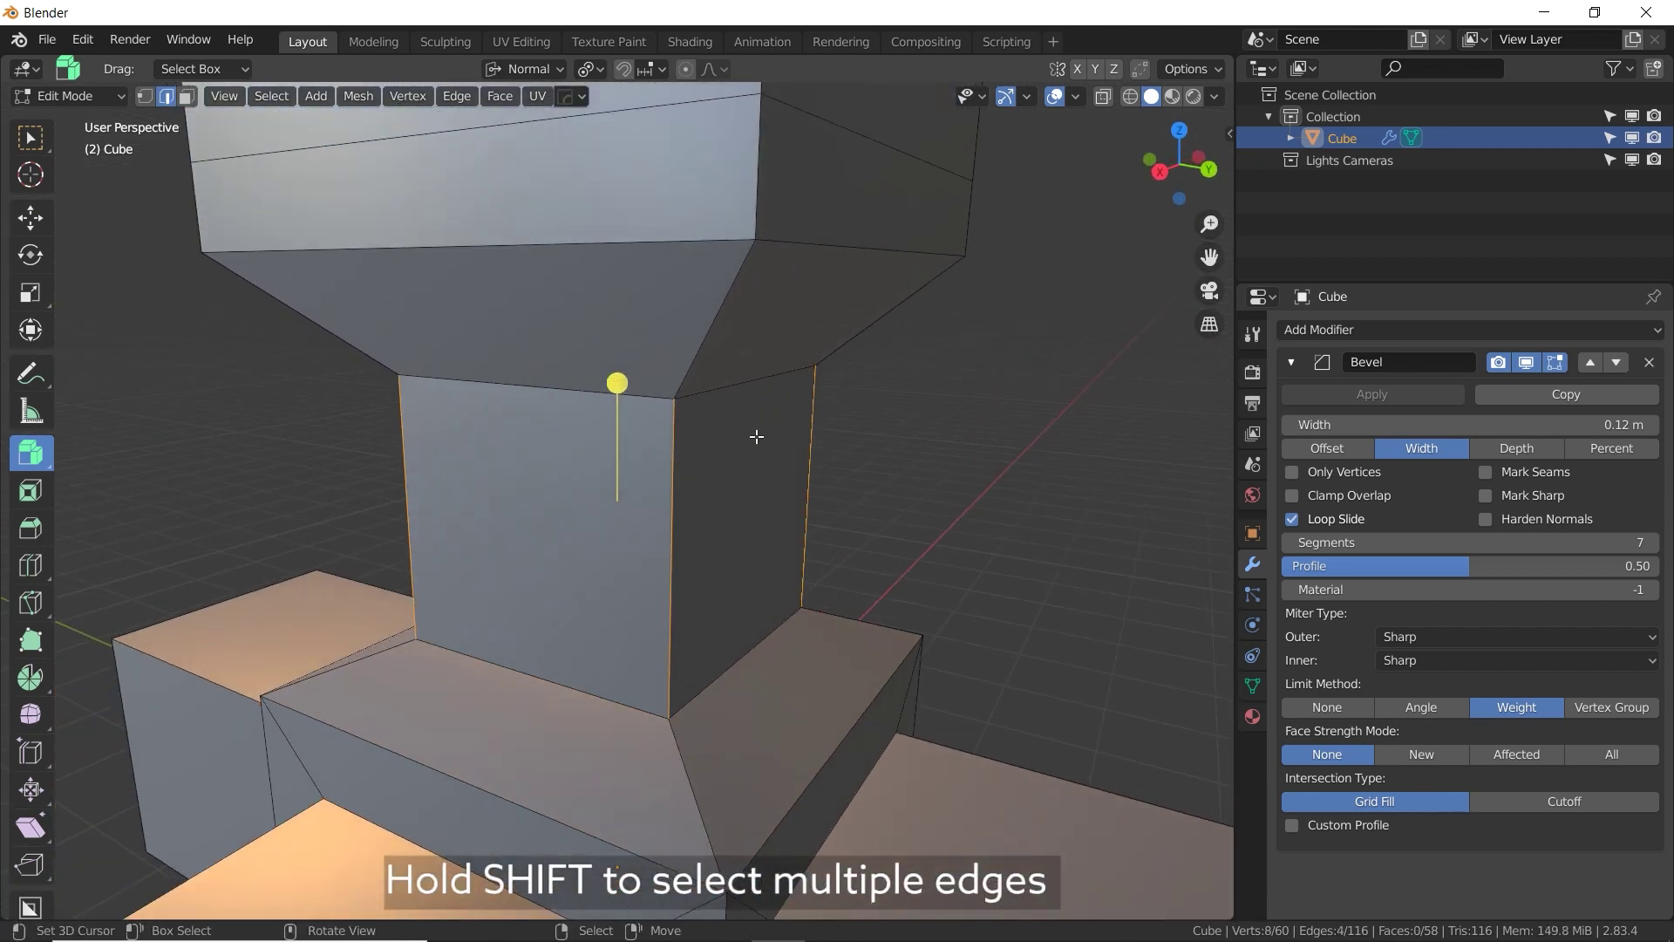
pyautogui.press('n')
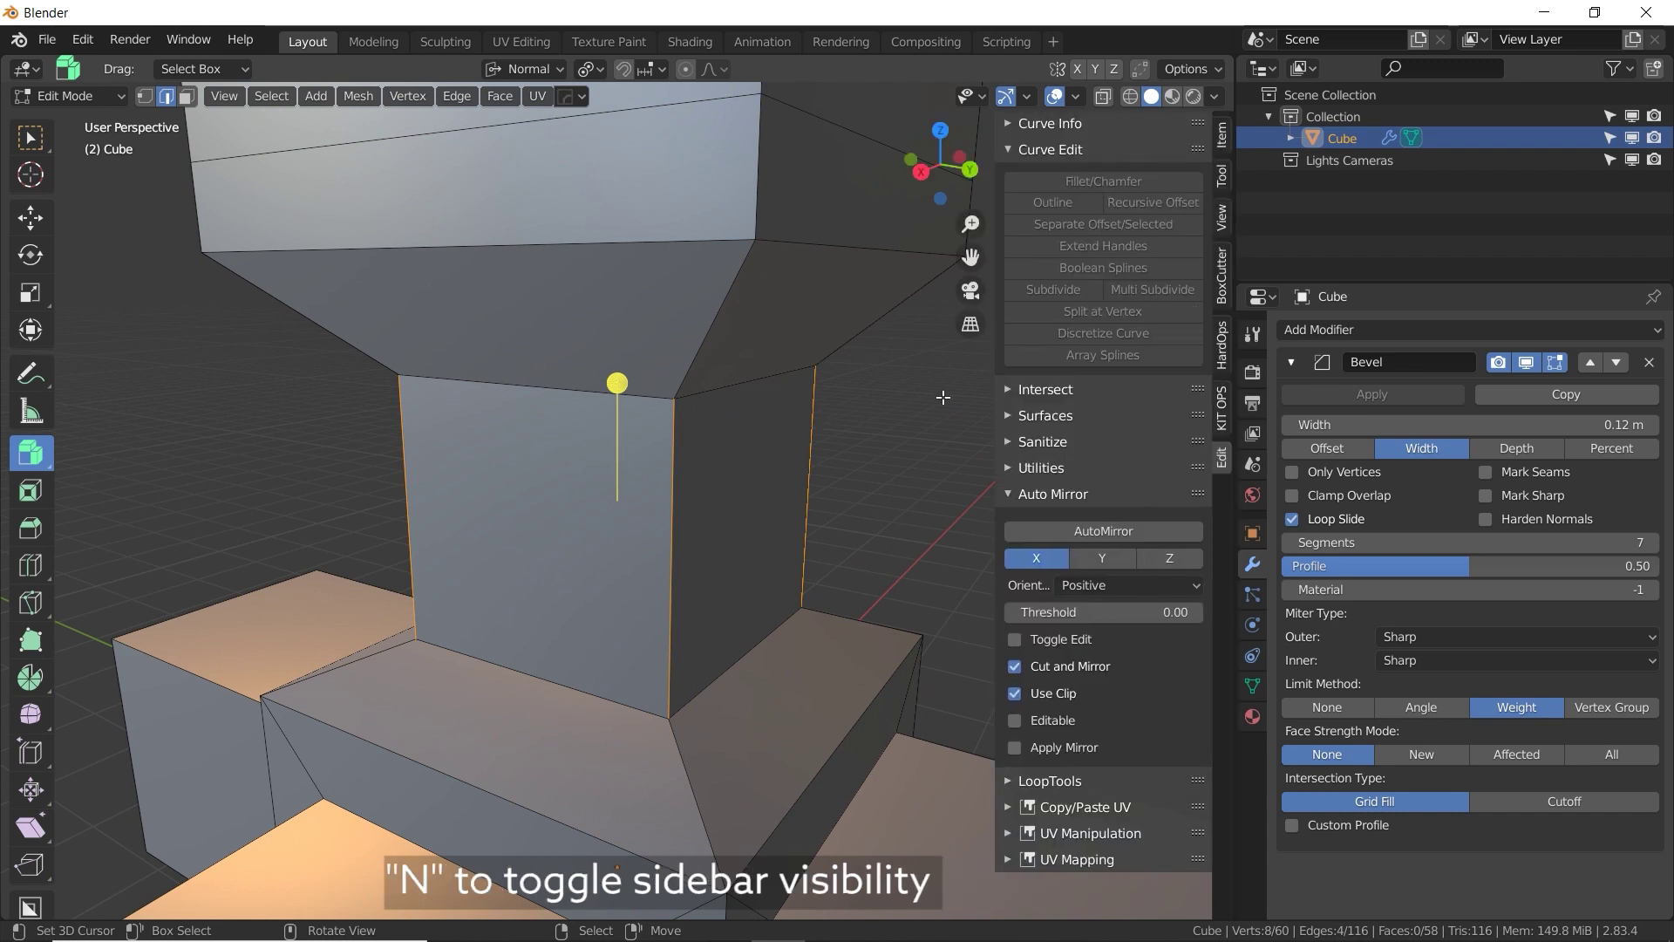
pyautogui.click(1223, 139)
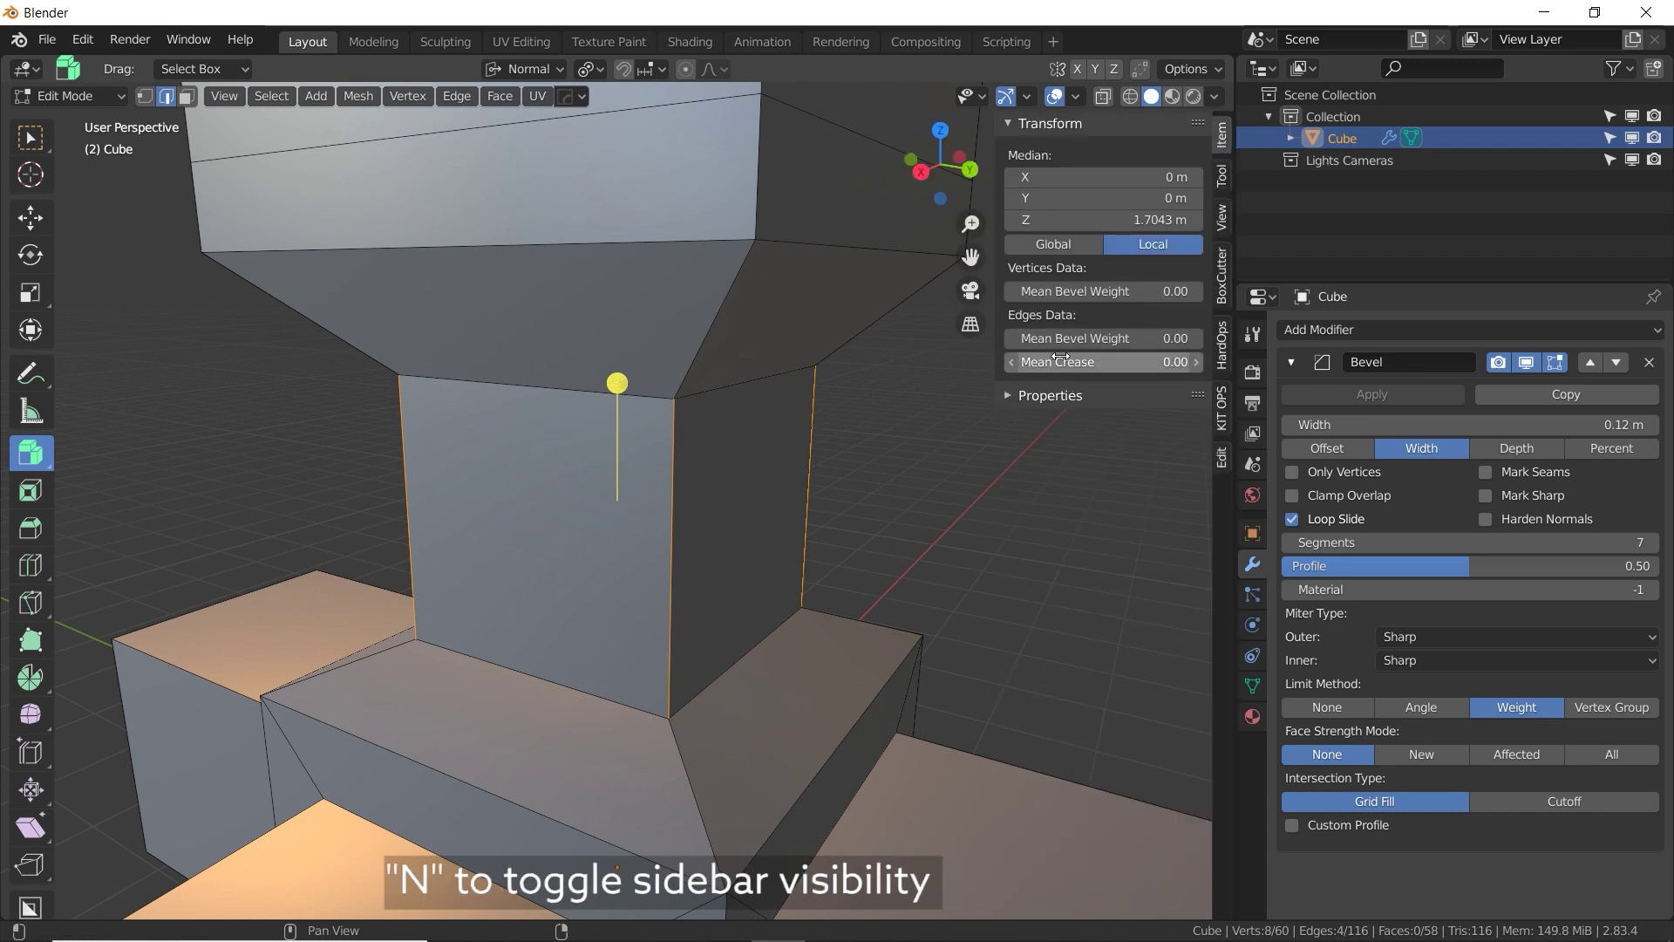
pyautogui.moveTo(1042, 341); pyautogui.dragTo(1166, 342)
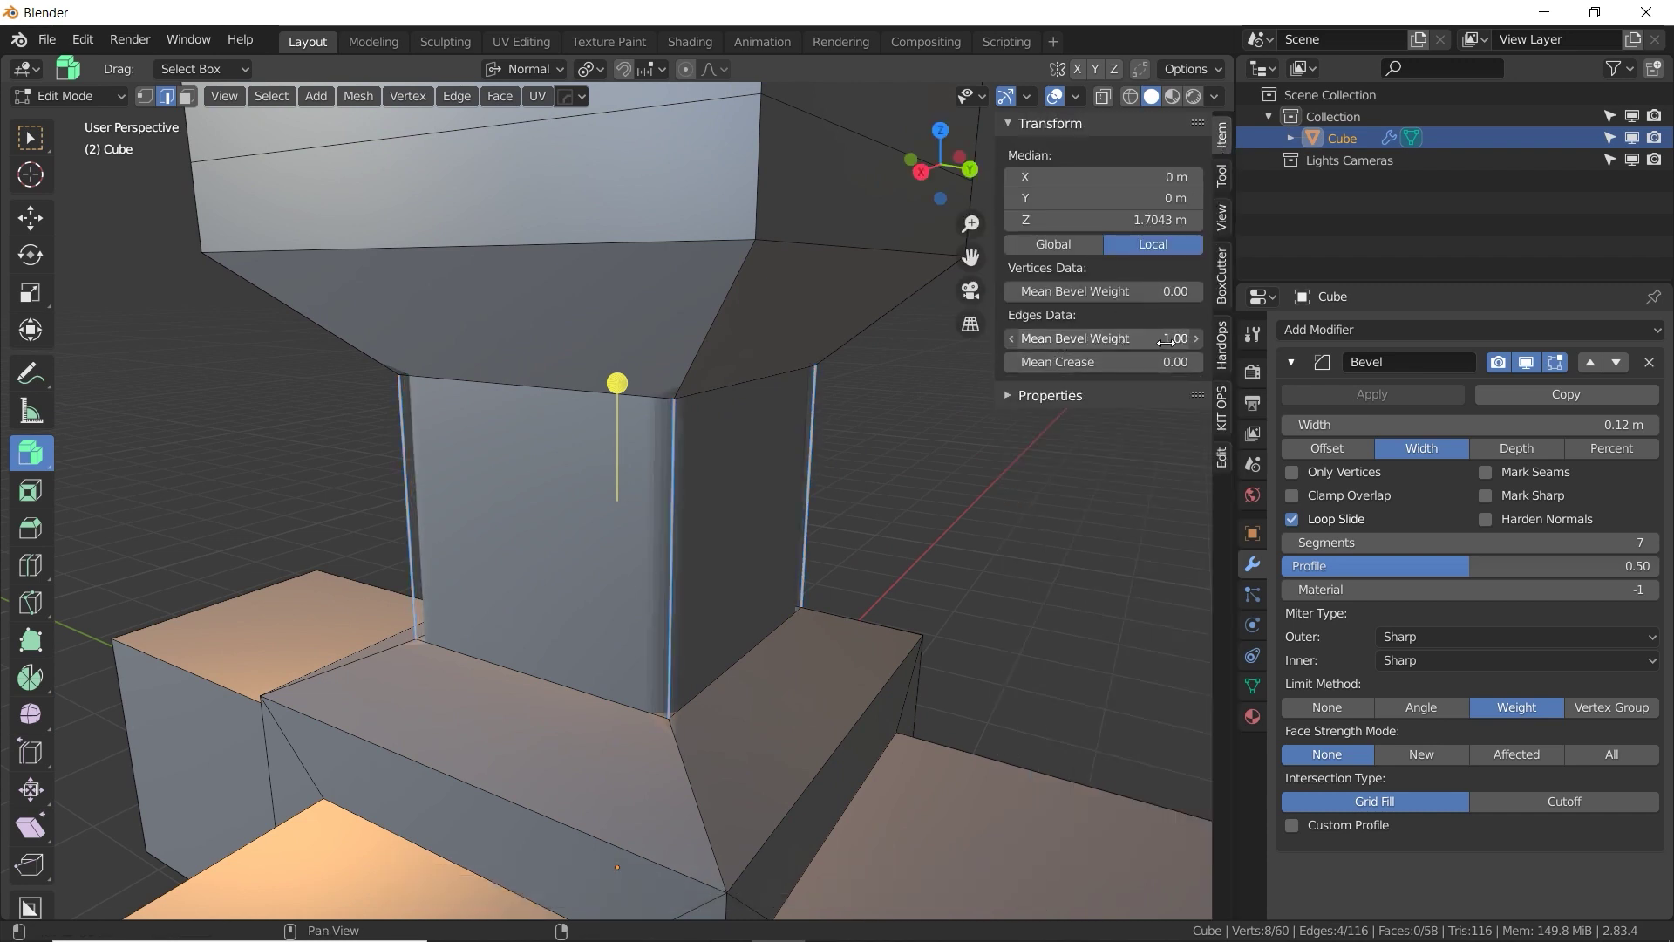
pyautogui.press('Tab')
pyautogui.moveTo(698, 443)
pyautogui.mouseDown(button='middle')
pyautogui.moveTo(829, 437)
pyautogui.moveTo(889, 403)
pyautogui.moveTo(853, 384)
pyautogui.moveTo(735, 415)
pyautogui.moveTo(678, 581)
pyautogui.mouseUp(button='middle')
# Select the edge loop around the top of the central block below the neck and raise its mean bevel weight.
pyautogui.press('Tab')
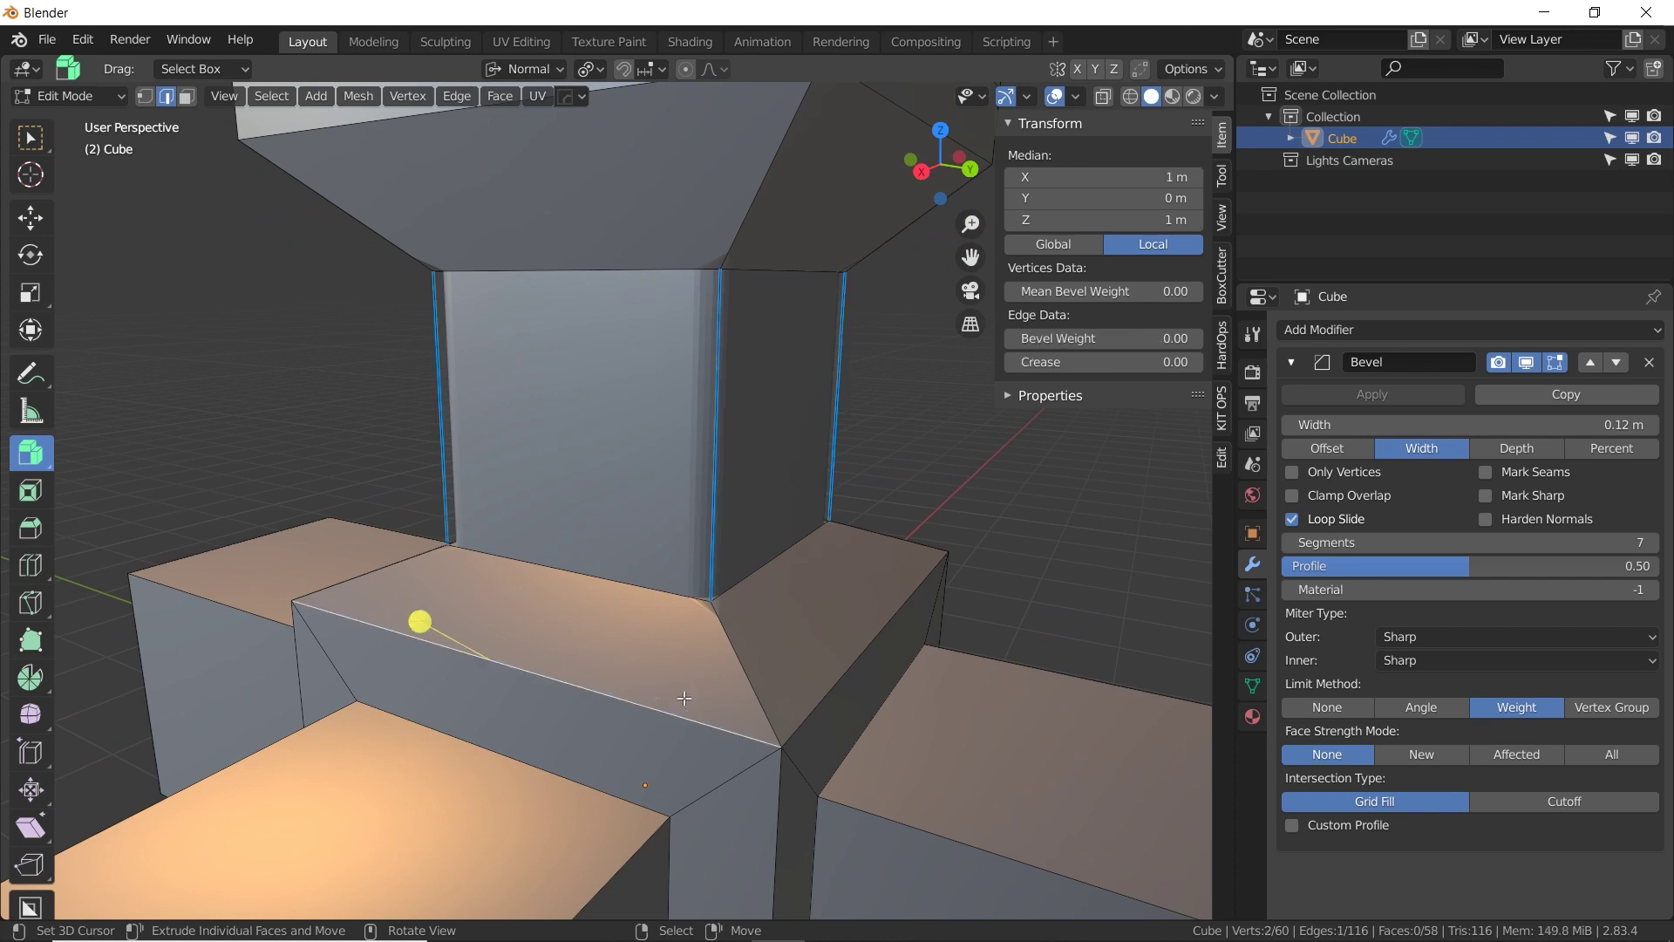
pyautogui.moveTo(668, 620); pyautogui.dragTo(523, 558, button='middle')
pyautogui.keyDown('alt'); pyautogui.click(427, 661); pyautogui.keyUp('alt')
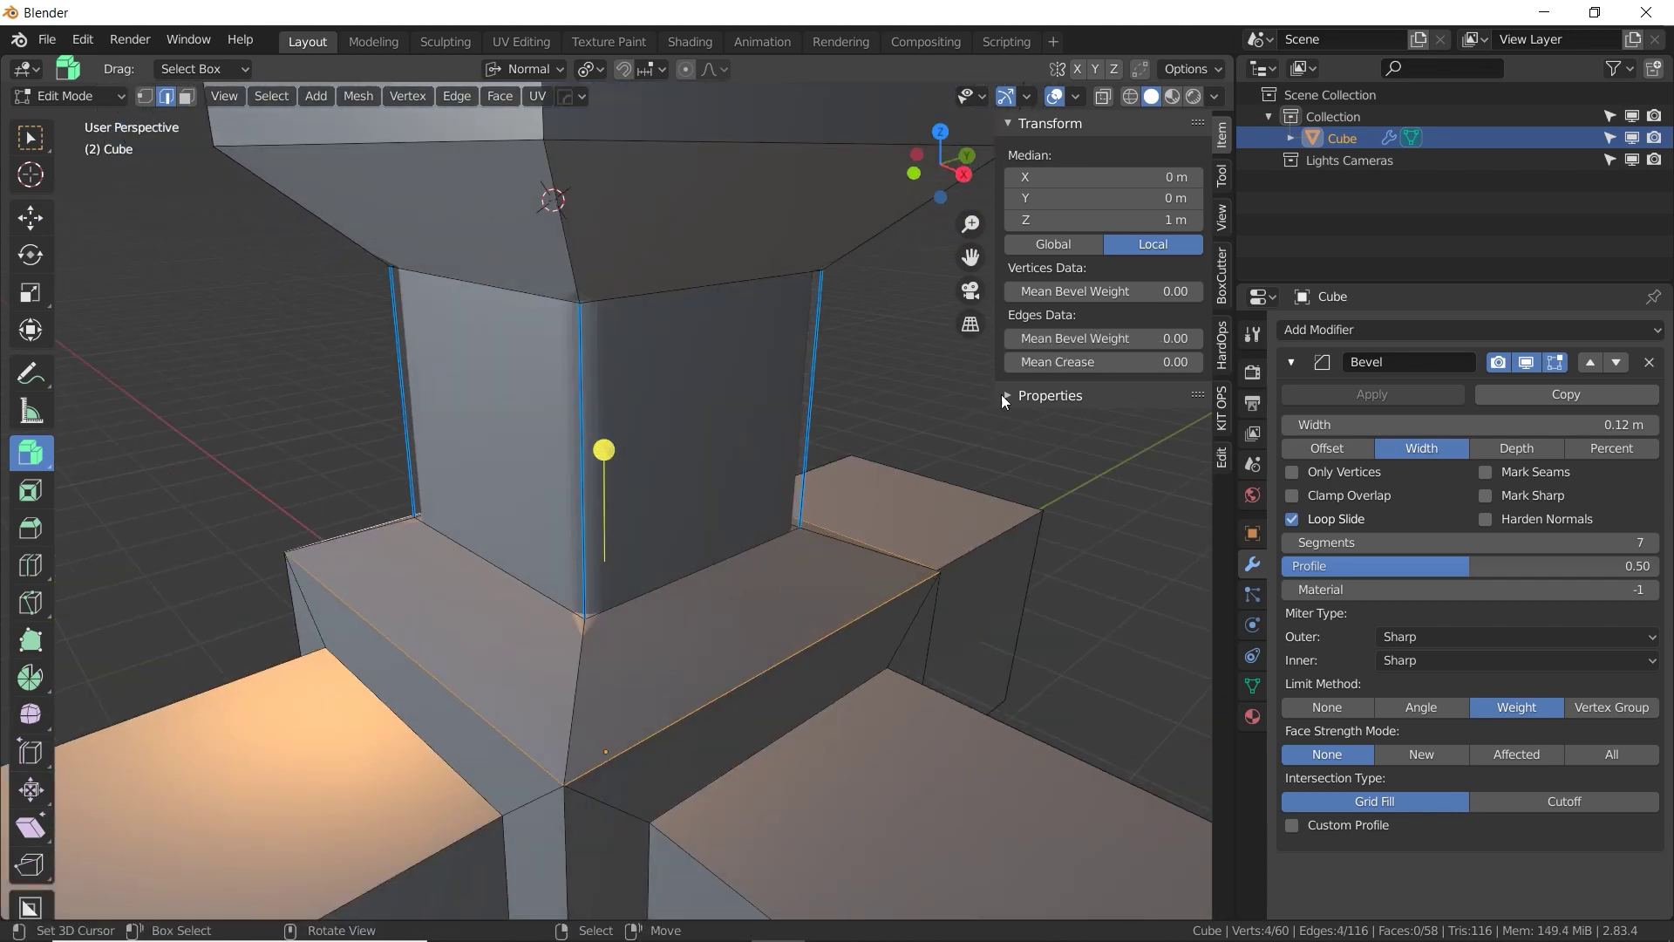
pyautogui.moveTo(1081, 340); pyautogui.dragTo(1134, 342)
pyautogui.press('Tab')
pyautogui.moveTo(1011, 523); pyautogui.dragTo(942, 582, button='middle')
# Select the six long top edges of the three side arms and set their mean bevel weight to 0.5.
pyautogui.press('Tab')
pyautogui.keyDown('shift'); pyautogui.click(942, 582); pyautogui.keyUp('shift')
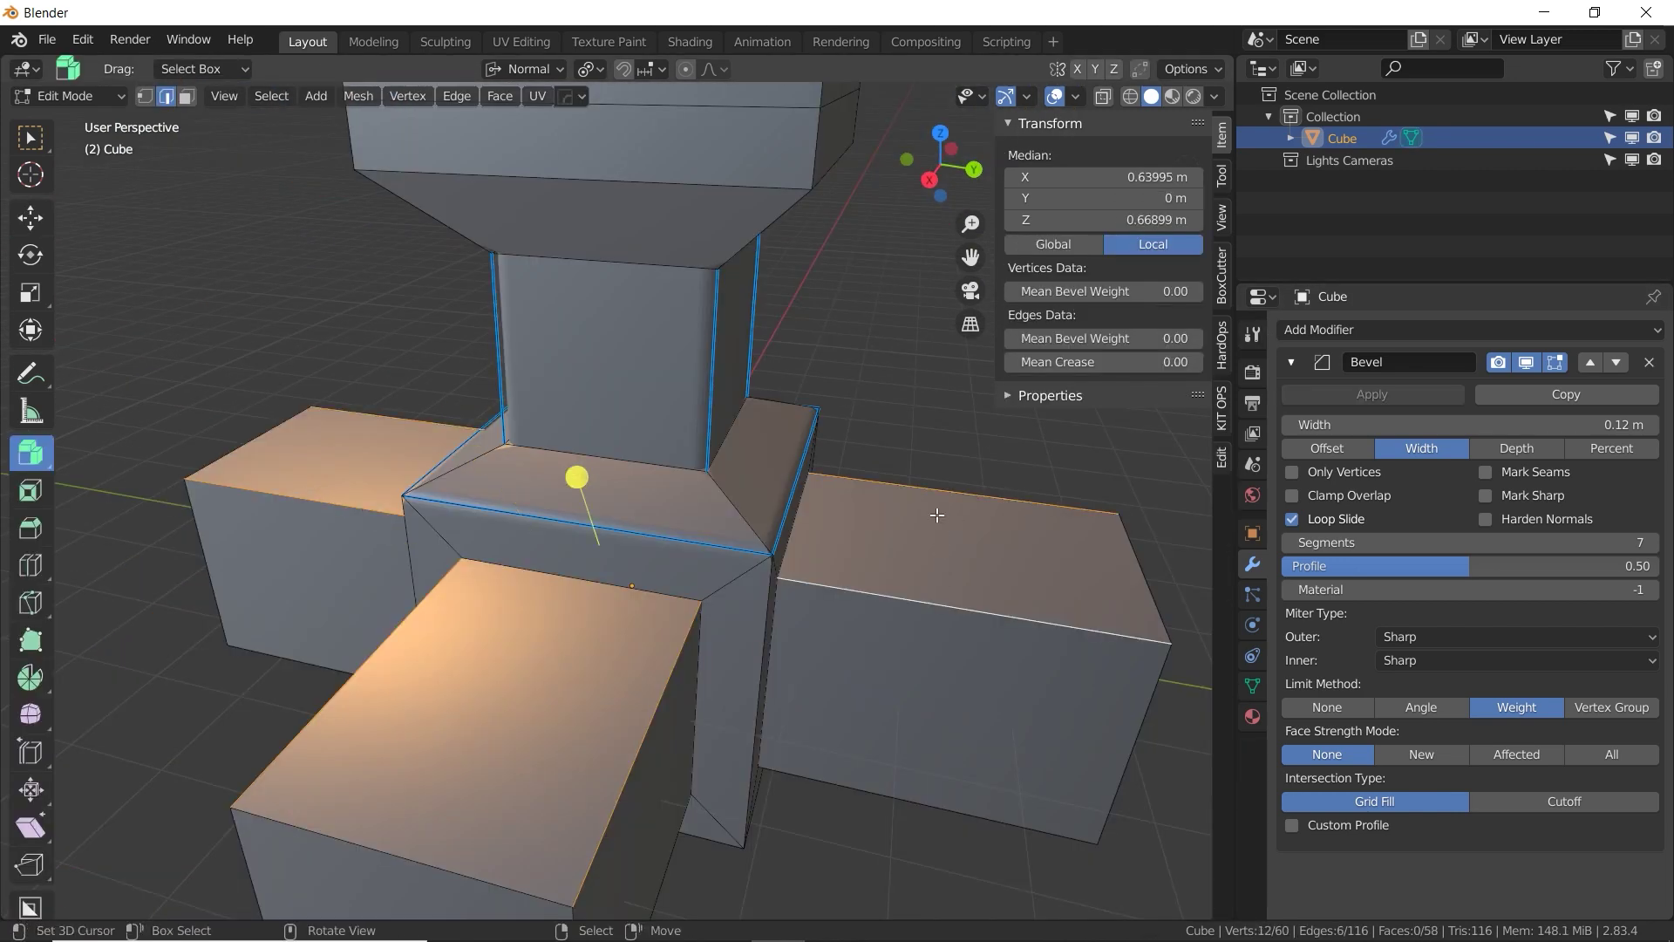
pyautogui.click(1099, 340)
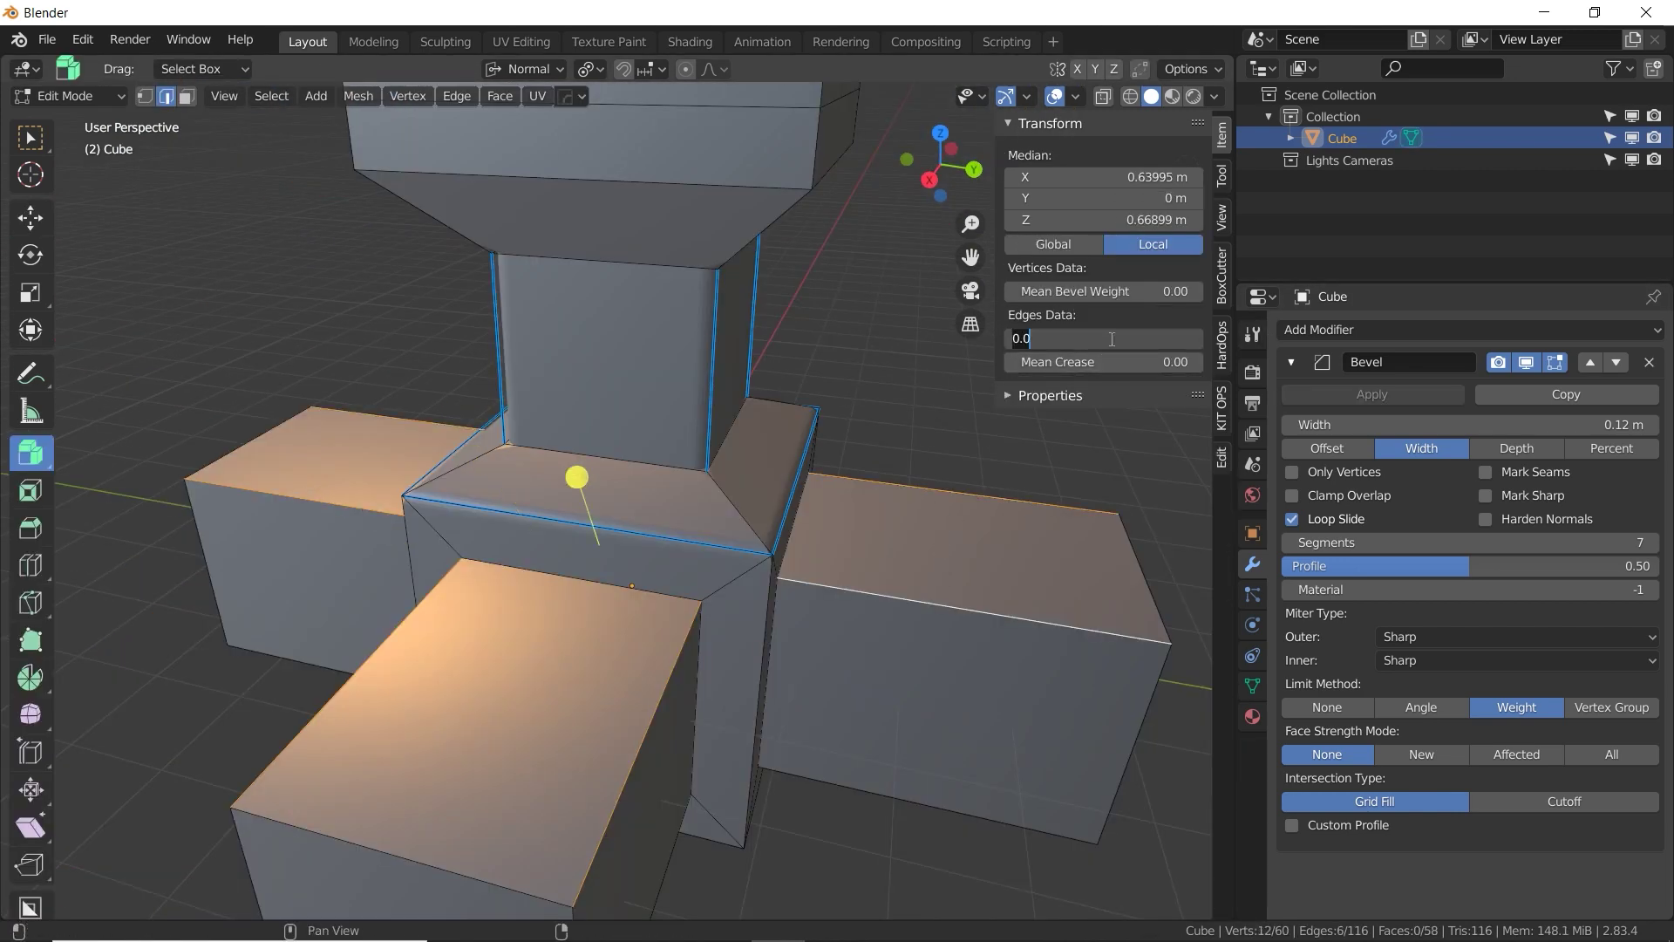
pyautogui.write('0.5')
pyautogui.press('Return')
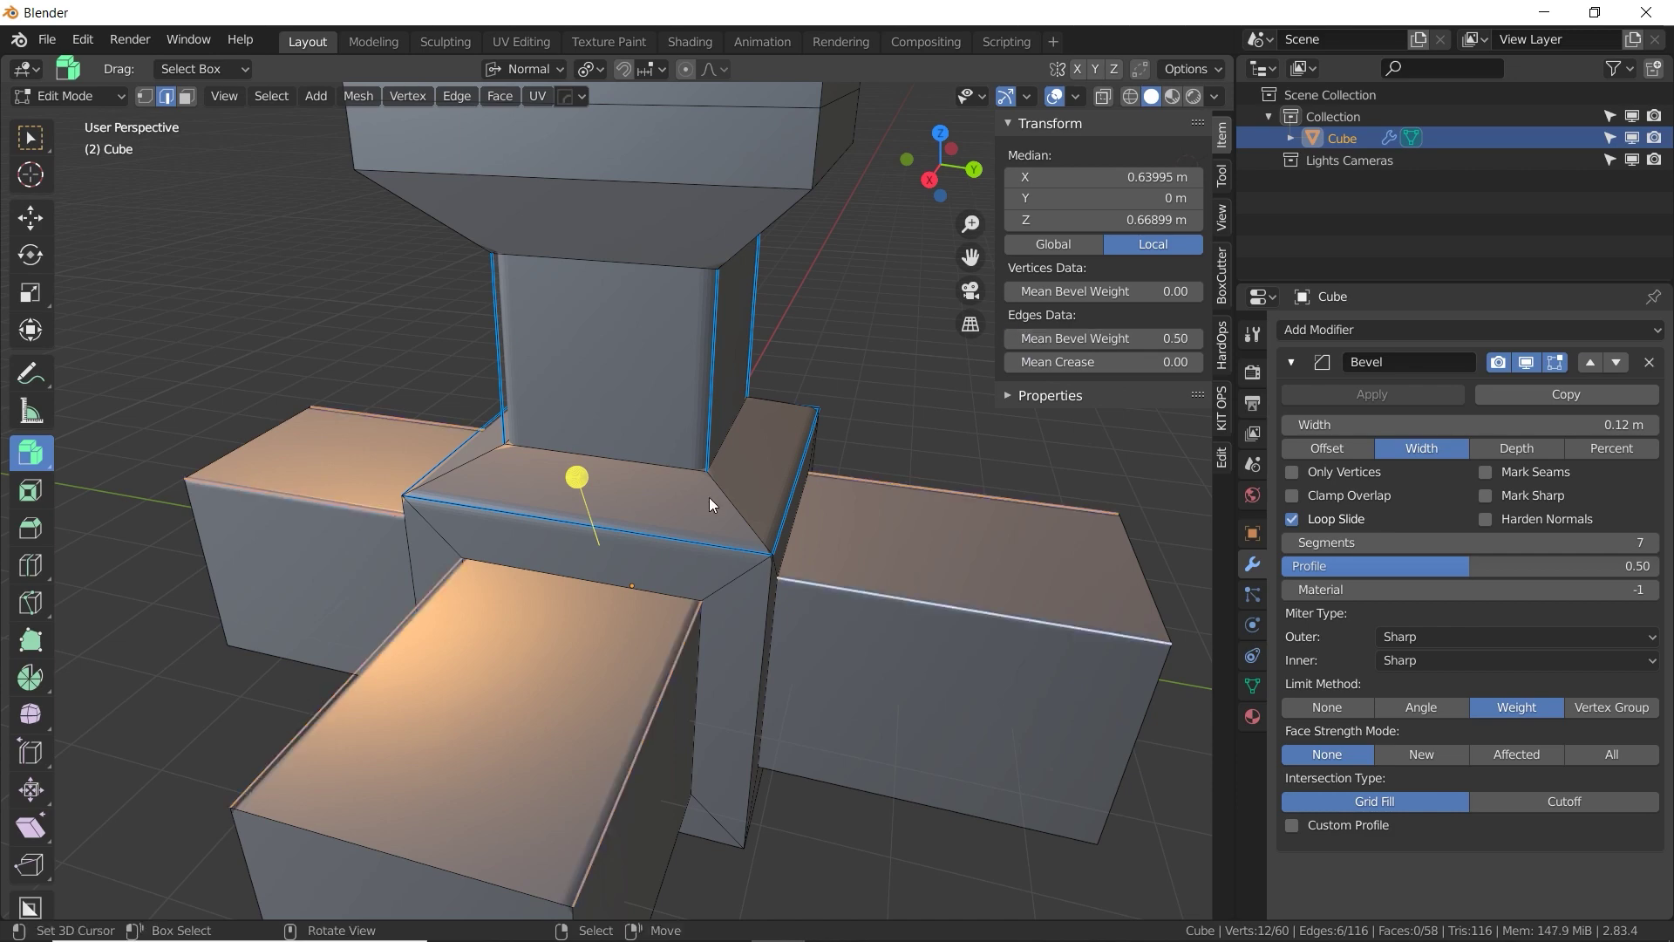
pyautogui.press('Tab')
pyautogui.moveTo(709, 497); pyautogui.dragTo(659, 405, button='middle')
# Give the edges around the neck's upper end a bevel weight and set the Bevel modifier's width to 0.29 m.
pyautogui.press('Tab')
pyautogui.click(591, 256)
pyautogui.moveTo(591, 256); pyautogui.dragTo(634, 289, button='middle')
pyautogui.keyDown('shift'); pyautogui.click(741, 252); pyautogui.keyUp('shift')
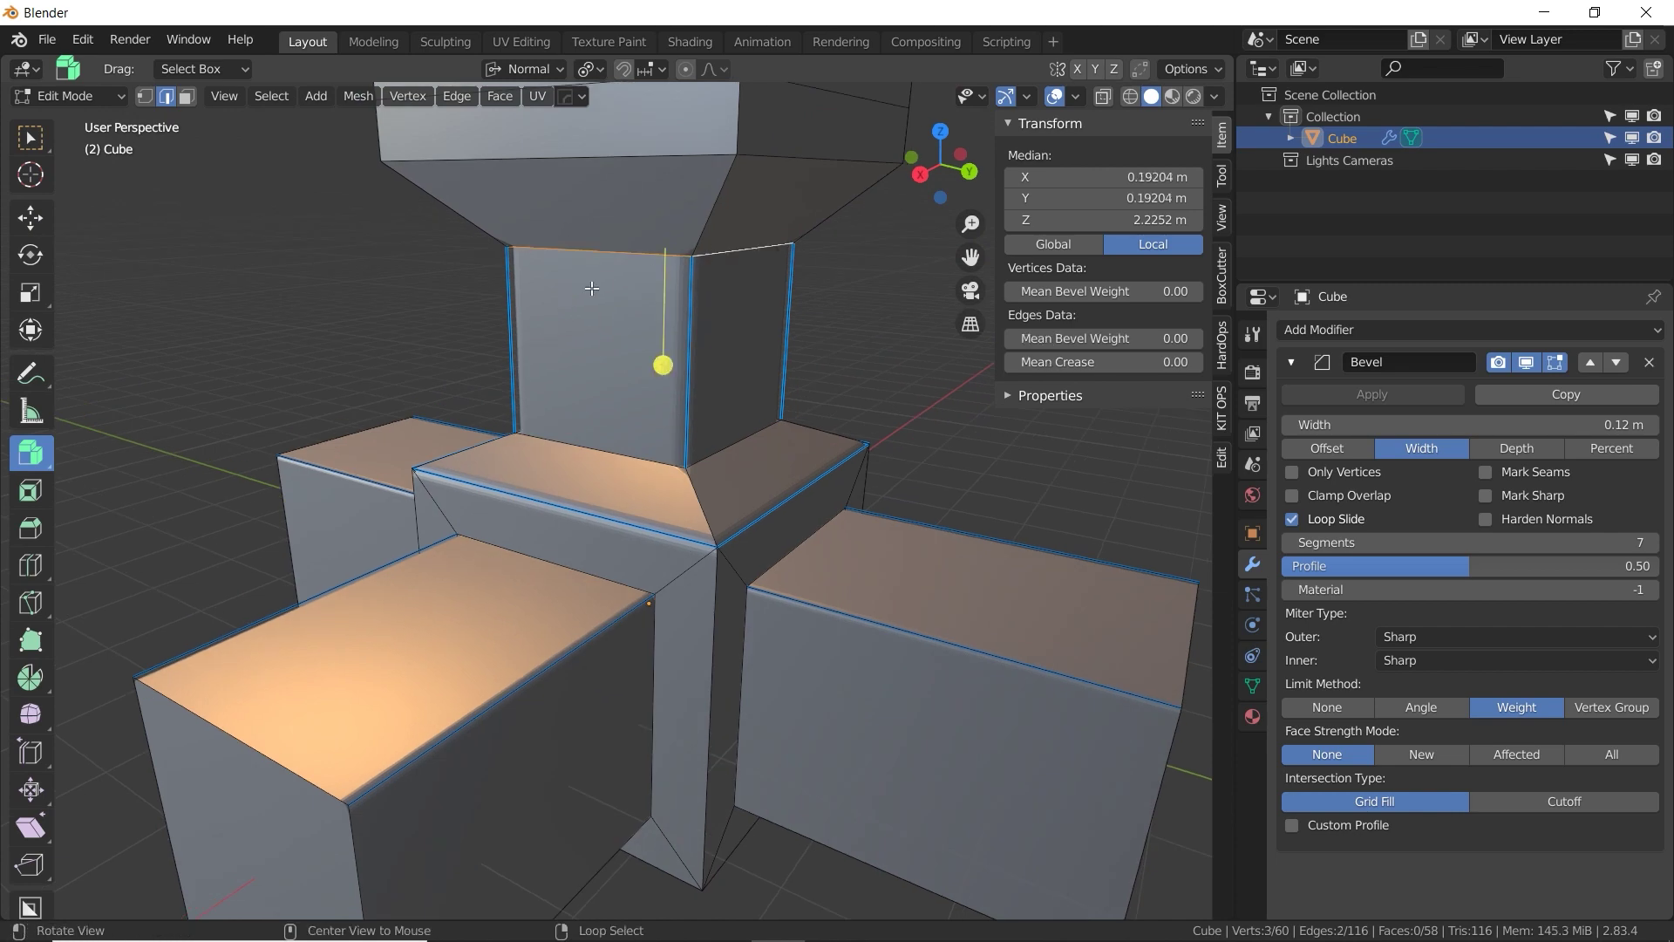
pyautogui.moveTo(741, 252); pyautogui.dragTo(507, 269, button='middle')
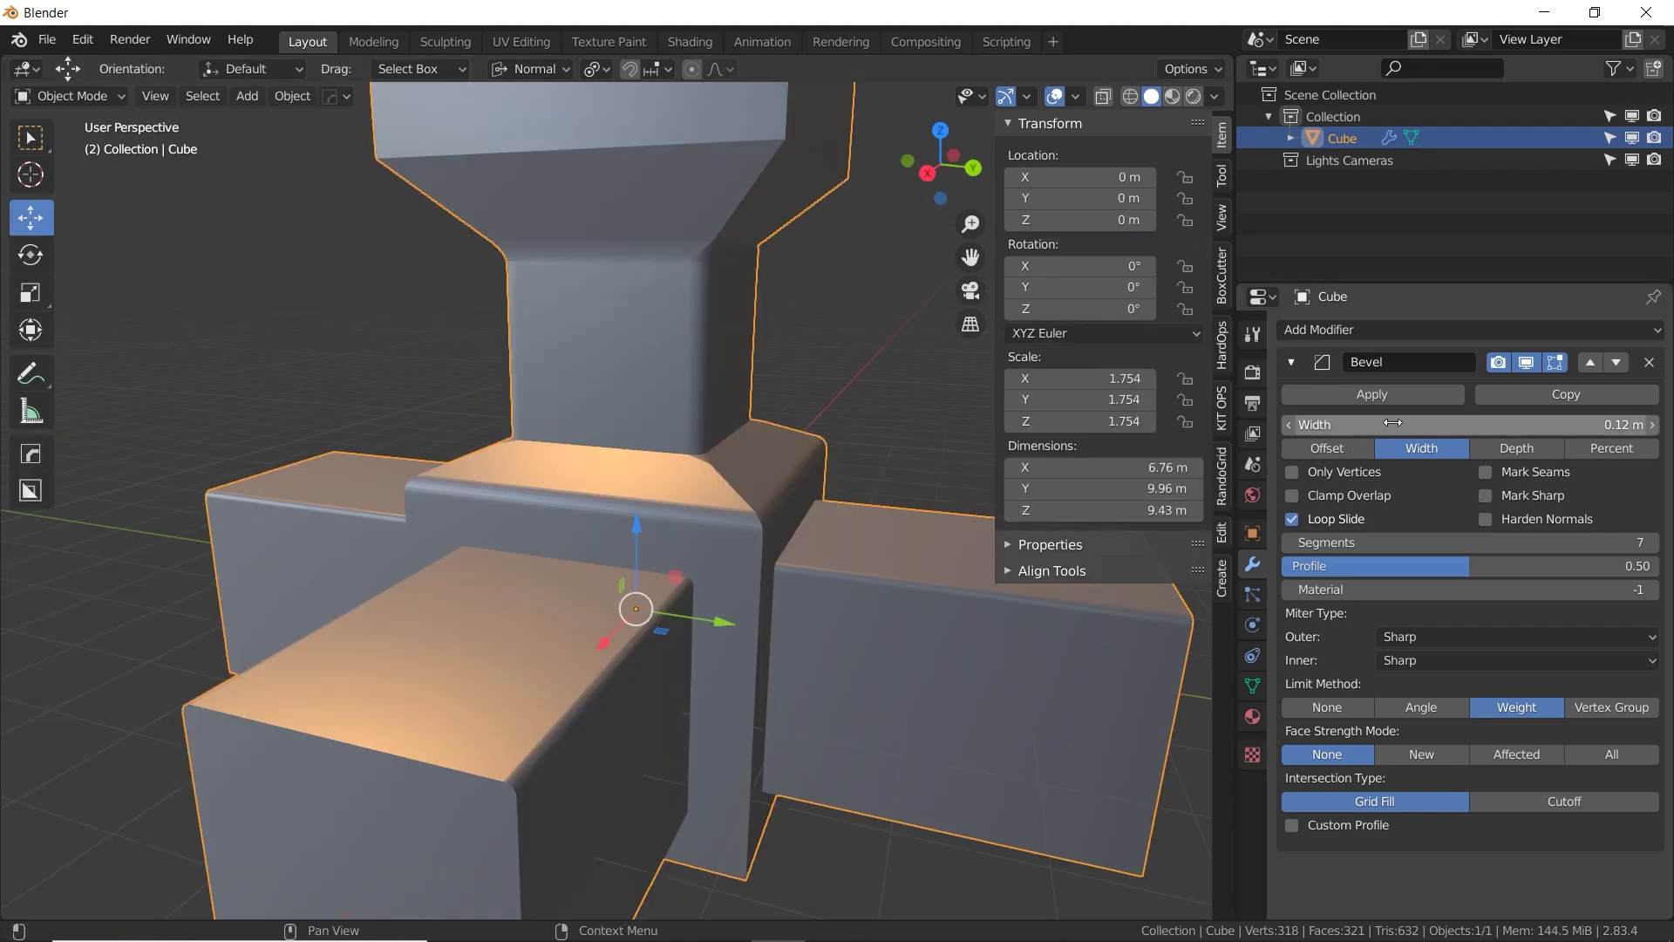
pyautogui.moveTo(1340, 426)
pyautogui.mouseDown()
pyautogui.moveTo(1370, 427)
pyautogui.moveTo(1355, 438)
pyautogui.mouseUp()
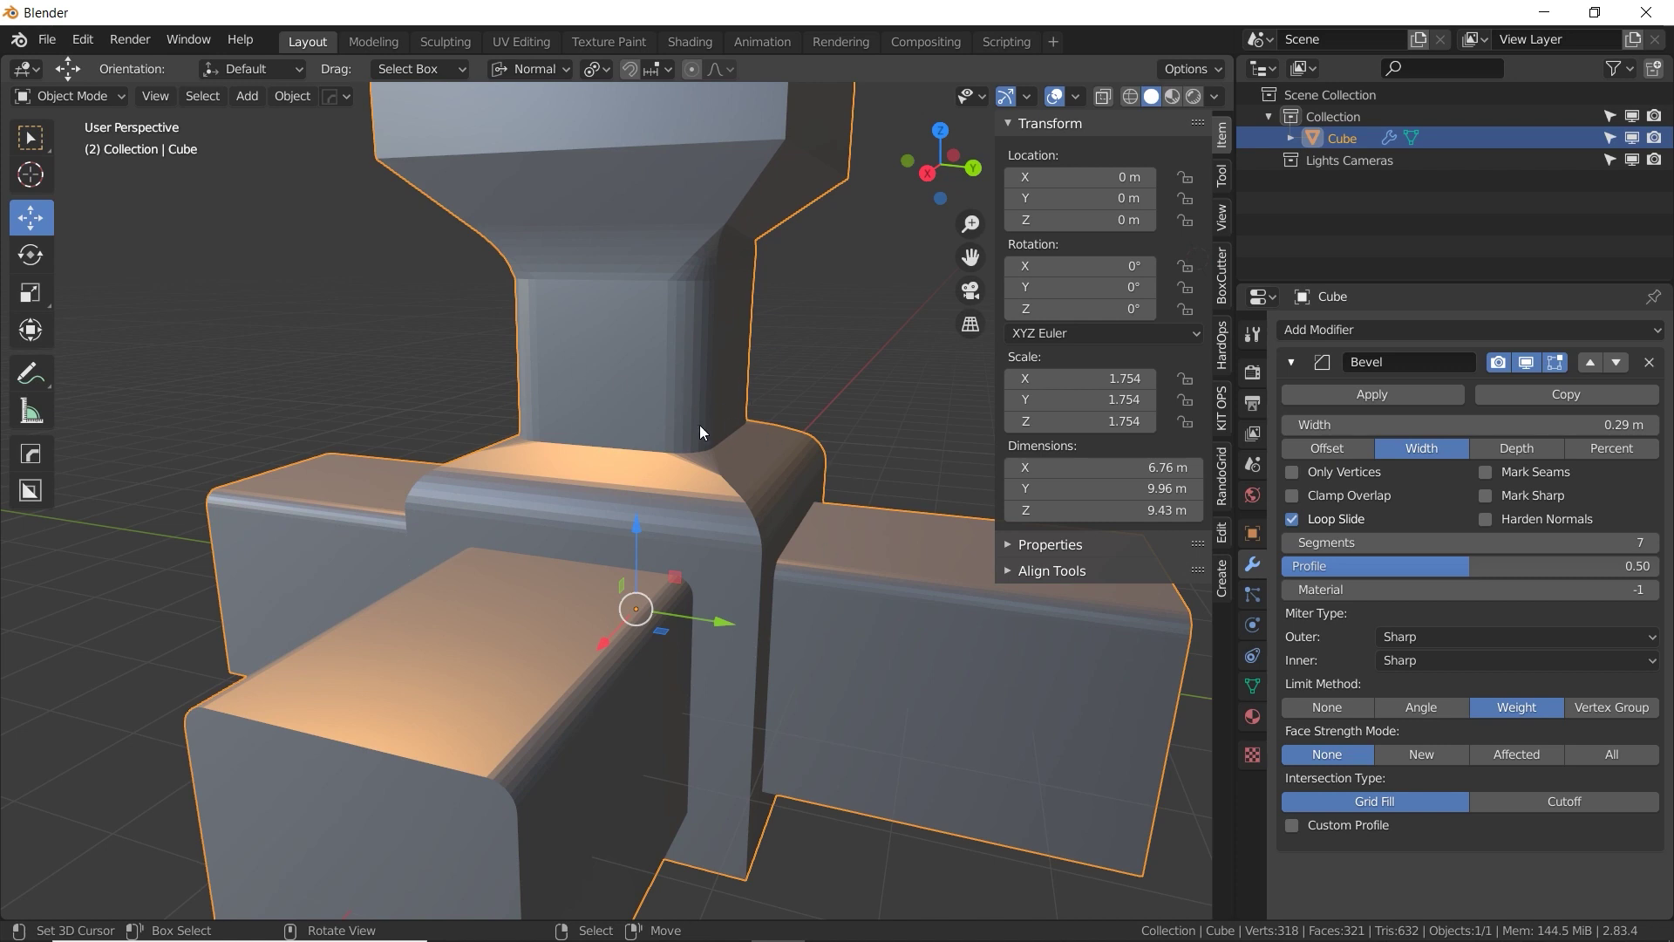
pyautogui.moveTo(665, 412); pyautogui.dragTo(694, 434, button='middle')
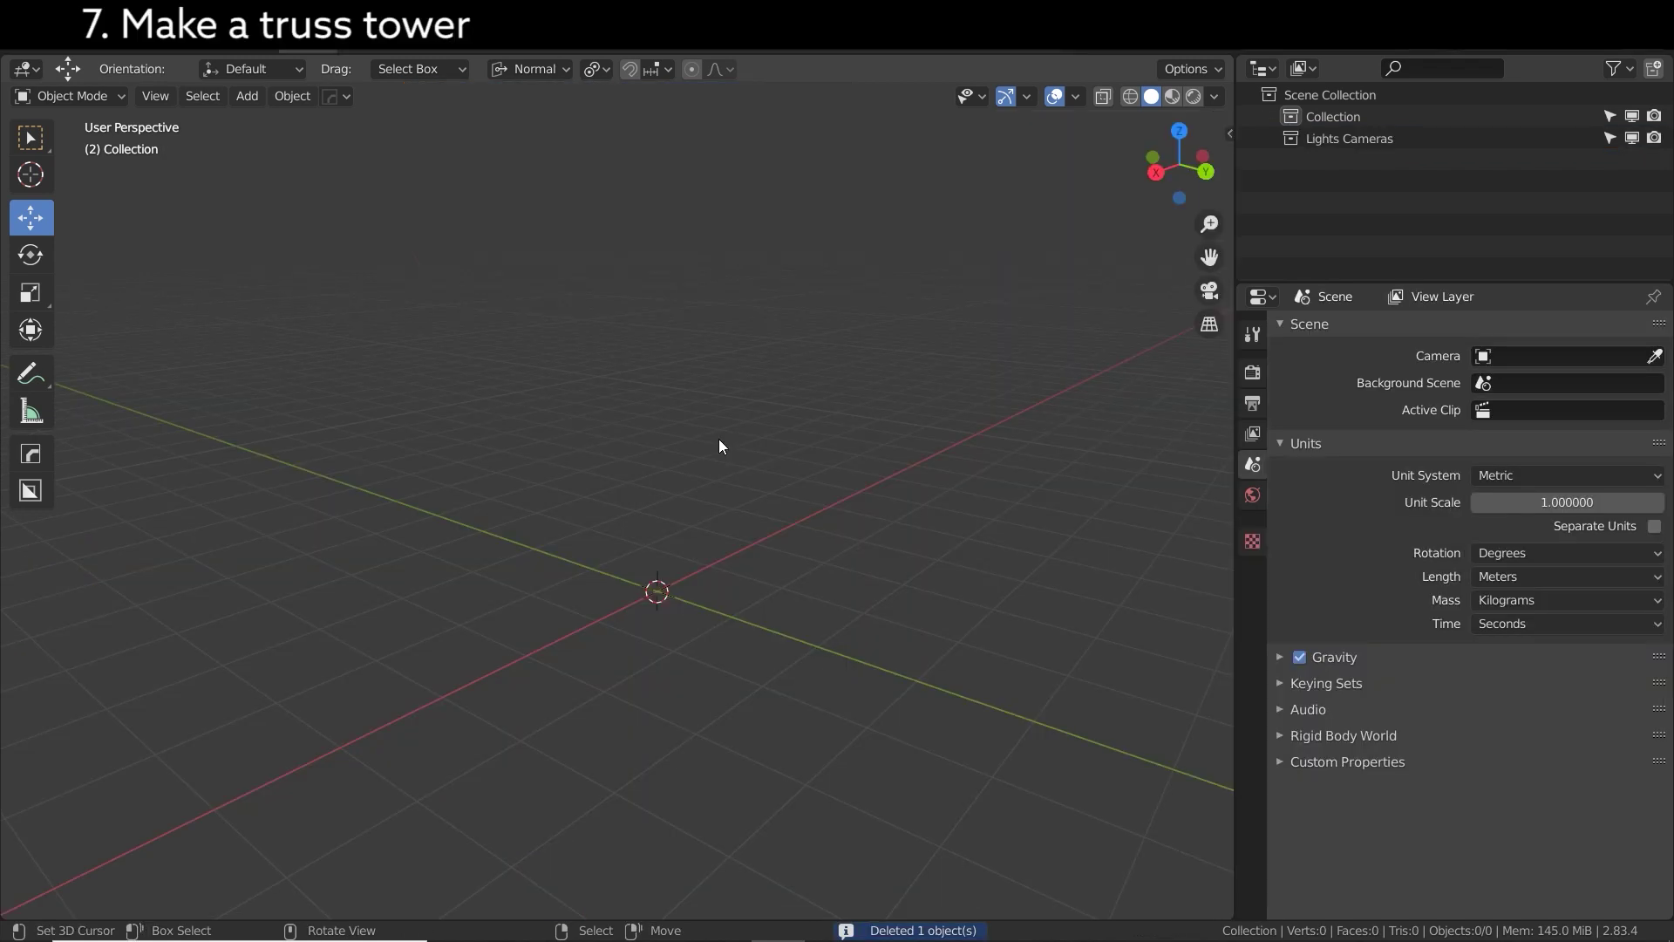
# Add a 2 m mesh cube at the world origin of the empty scene.
pyautogui.keyDown('shift'); pyautogui.moveTo(720, 440); pyautogui.dragTo(728, 419, button='middle'); pyautogui.keyUp('shift')
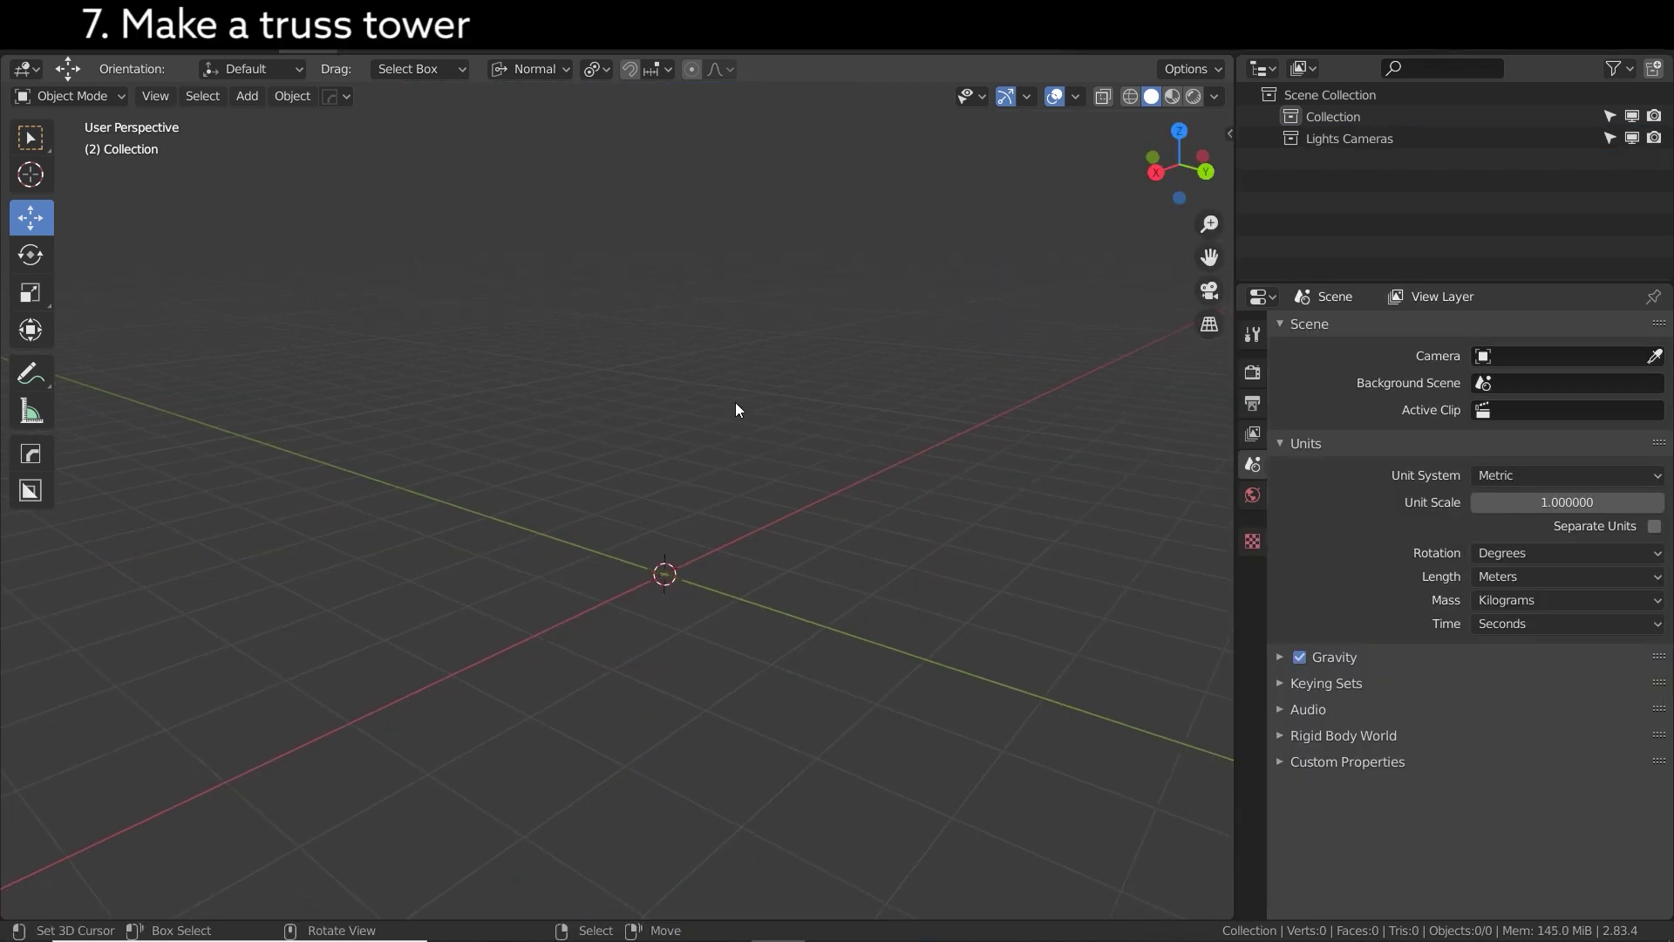
pyautogui.moveTo(709, 379); pyautogui.dragTo(715, 406, button='middle')
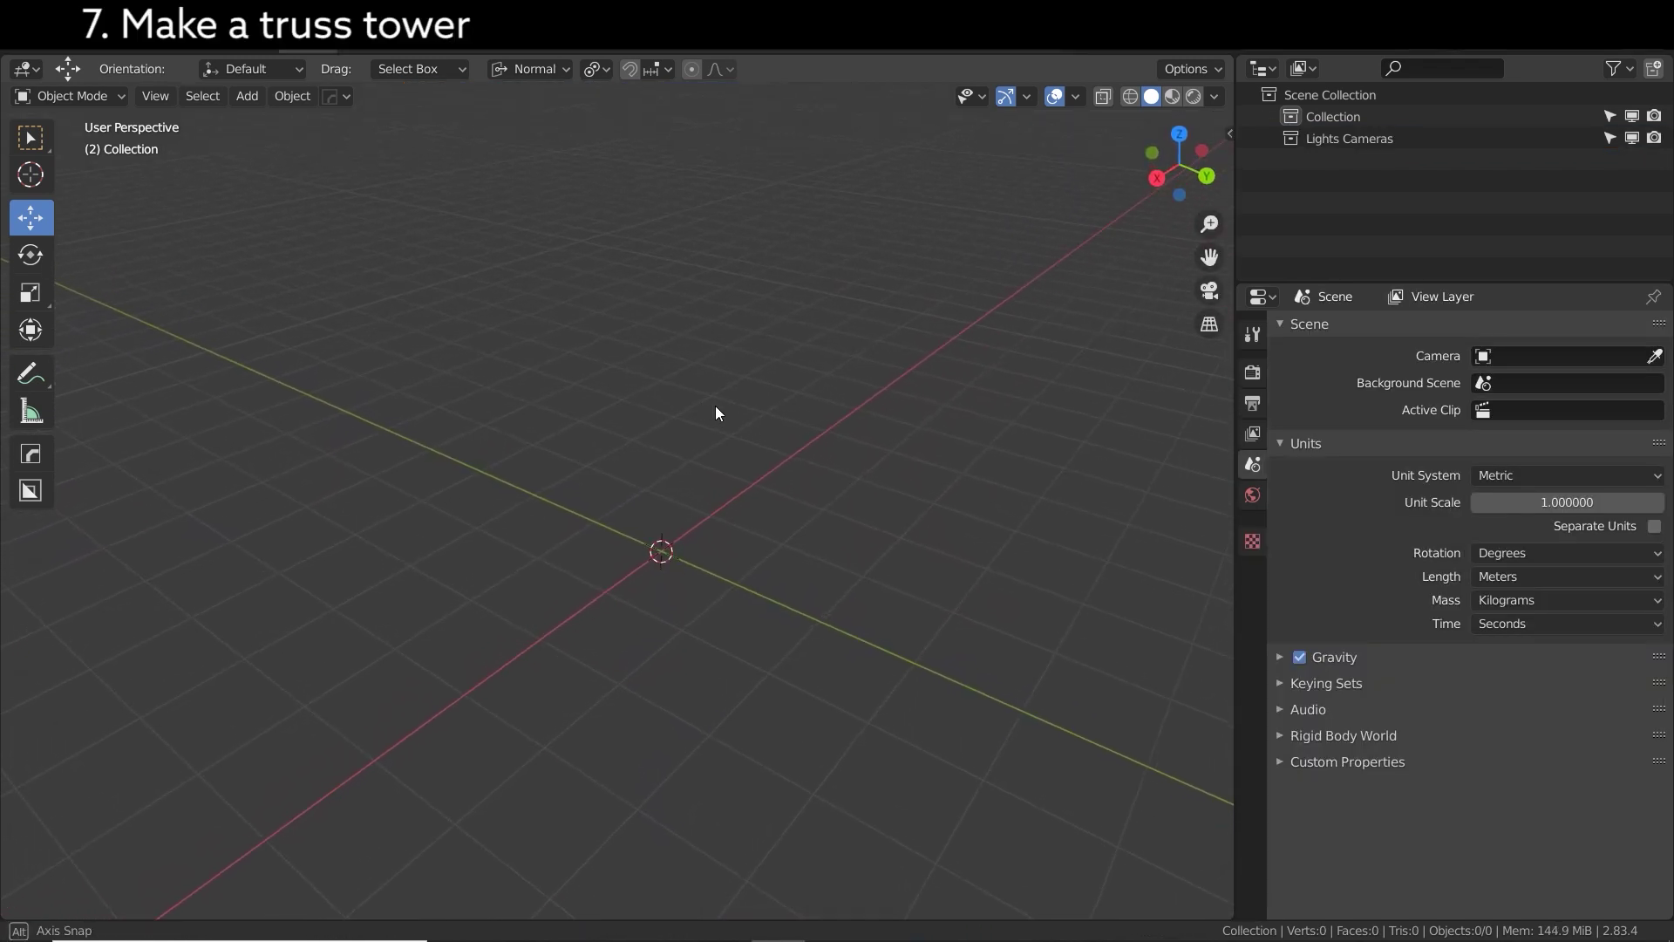
pyautogui.hotkey('shift', 'a')
pyautogui.moveTo(722, 246)
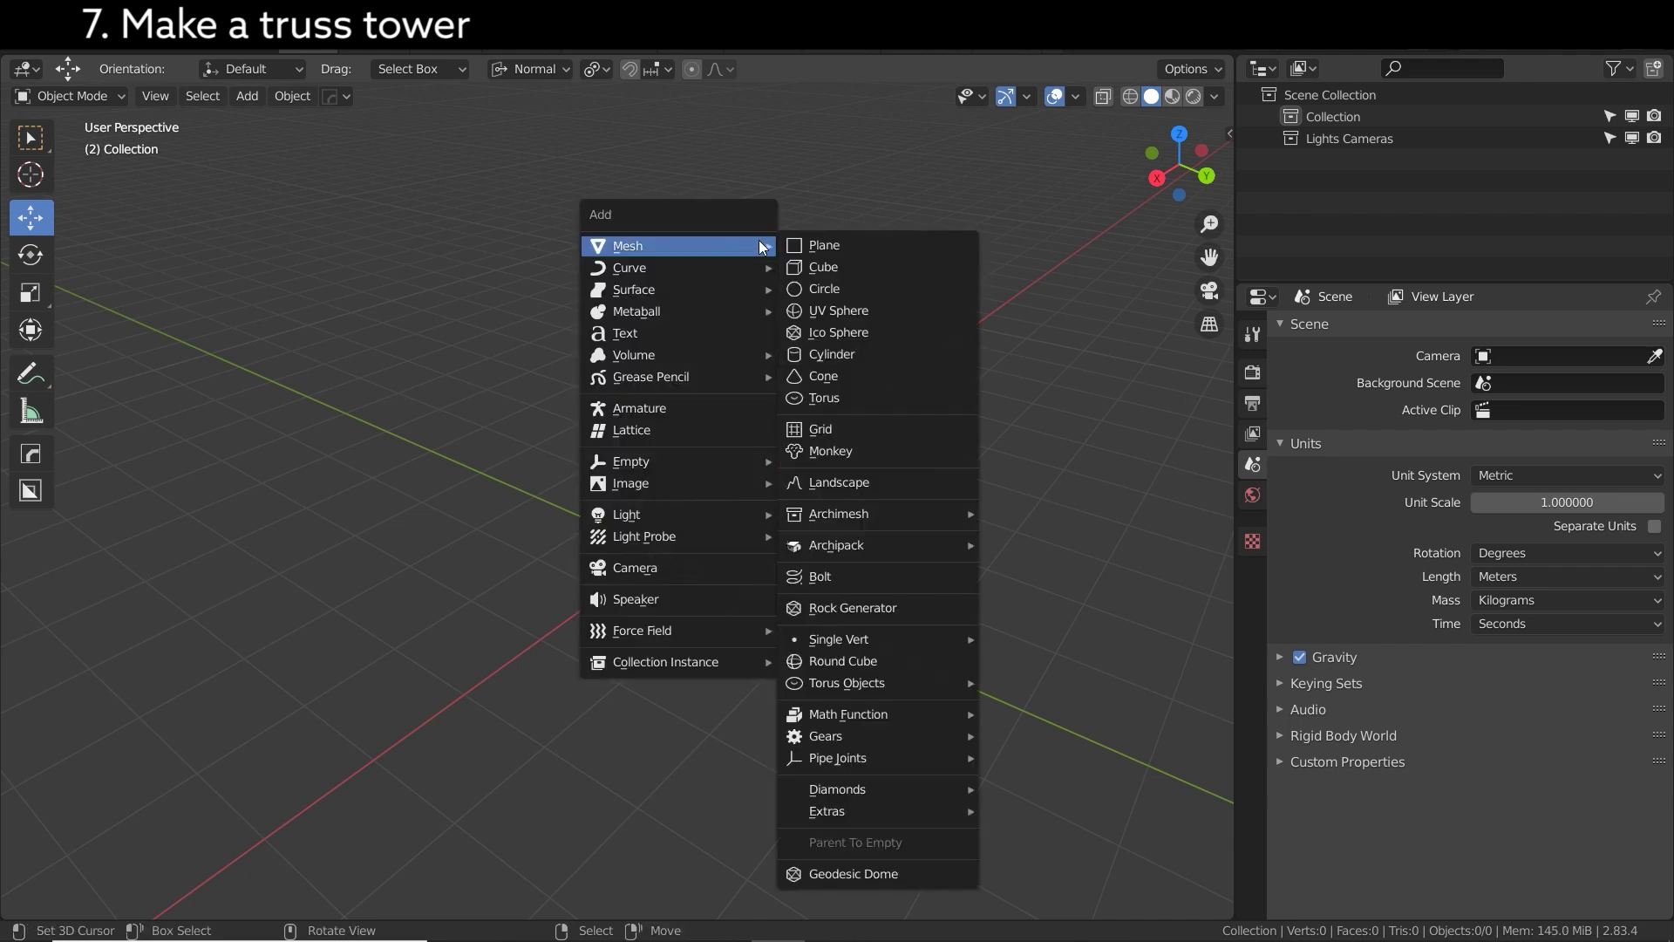
pyautogui.click(819, 270)
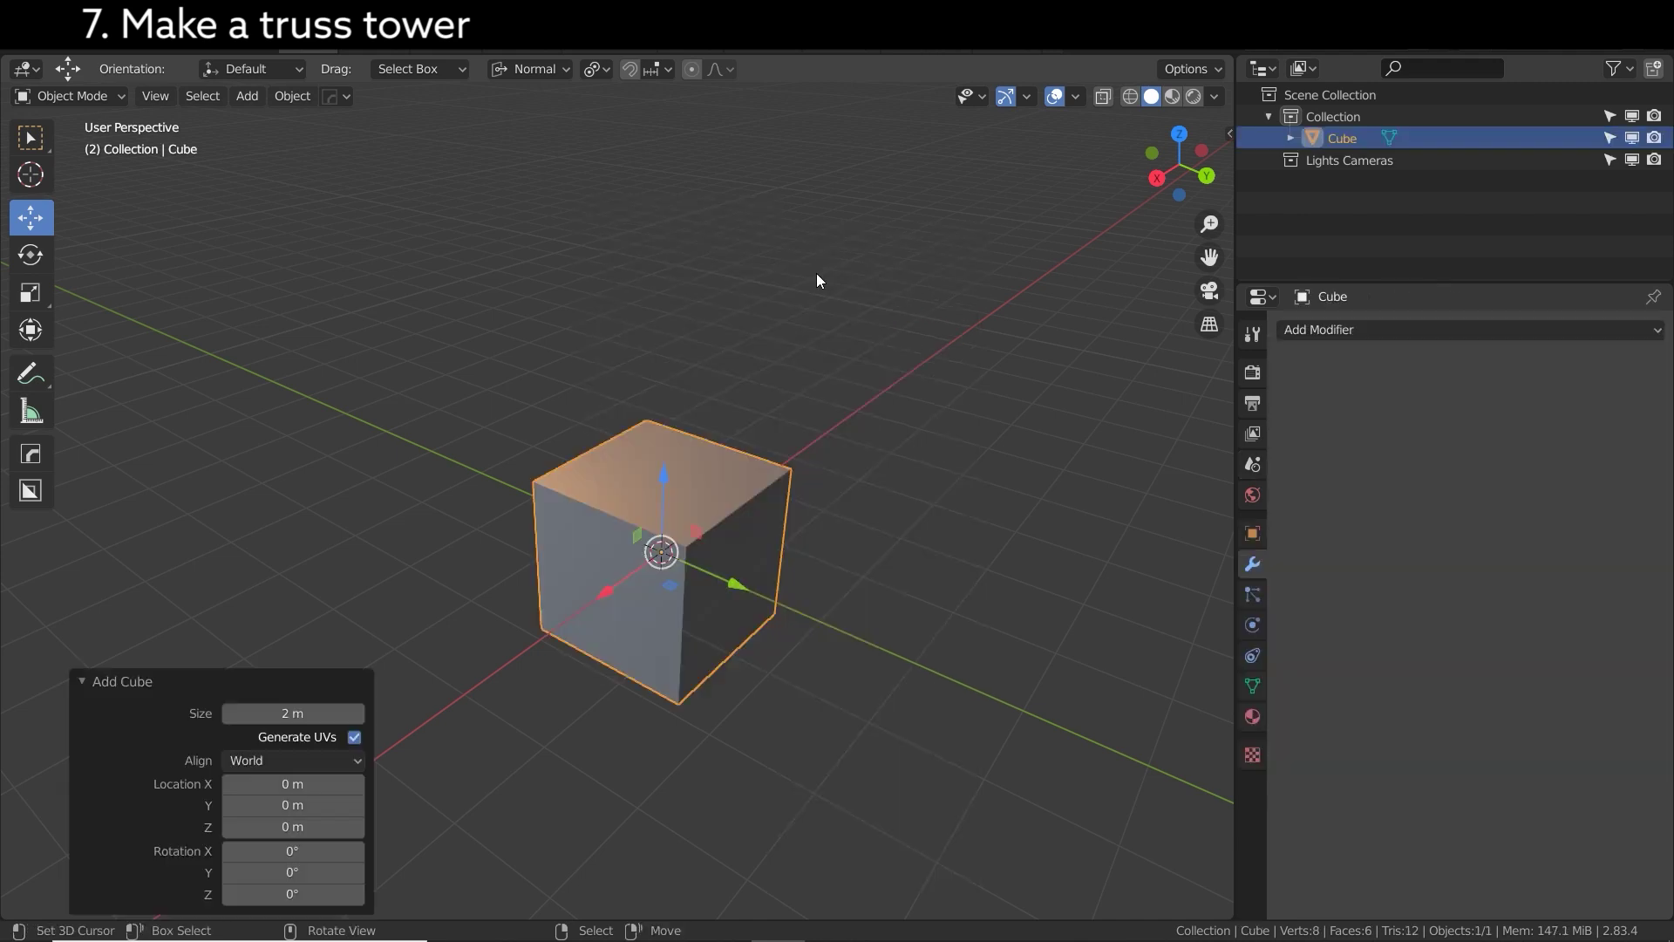
# In Edit Mode, scale the whole cube by about 4.9 along the global Z axis to form a tall tower.
pyautogui.press('Tab')
pyautogui.press('s')
pyautogui.press('z')
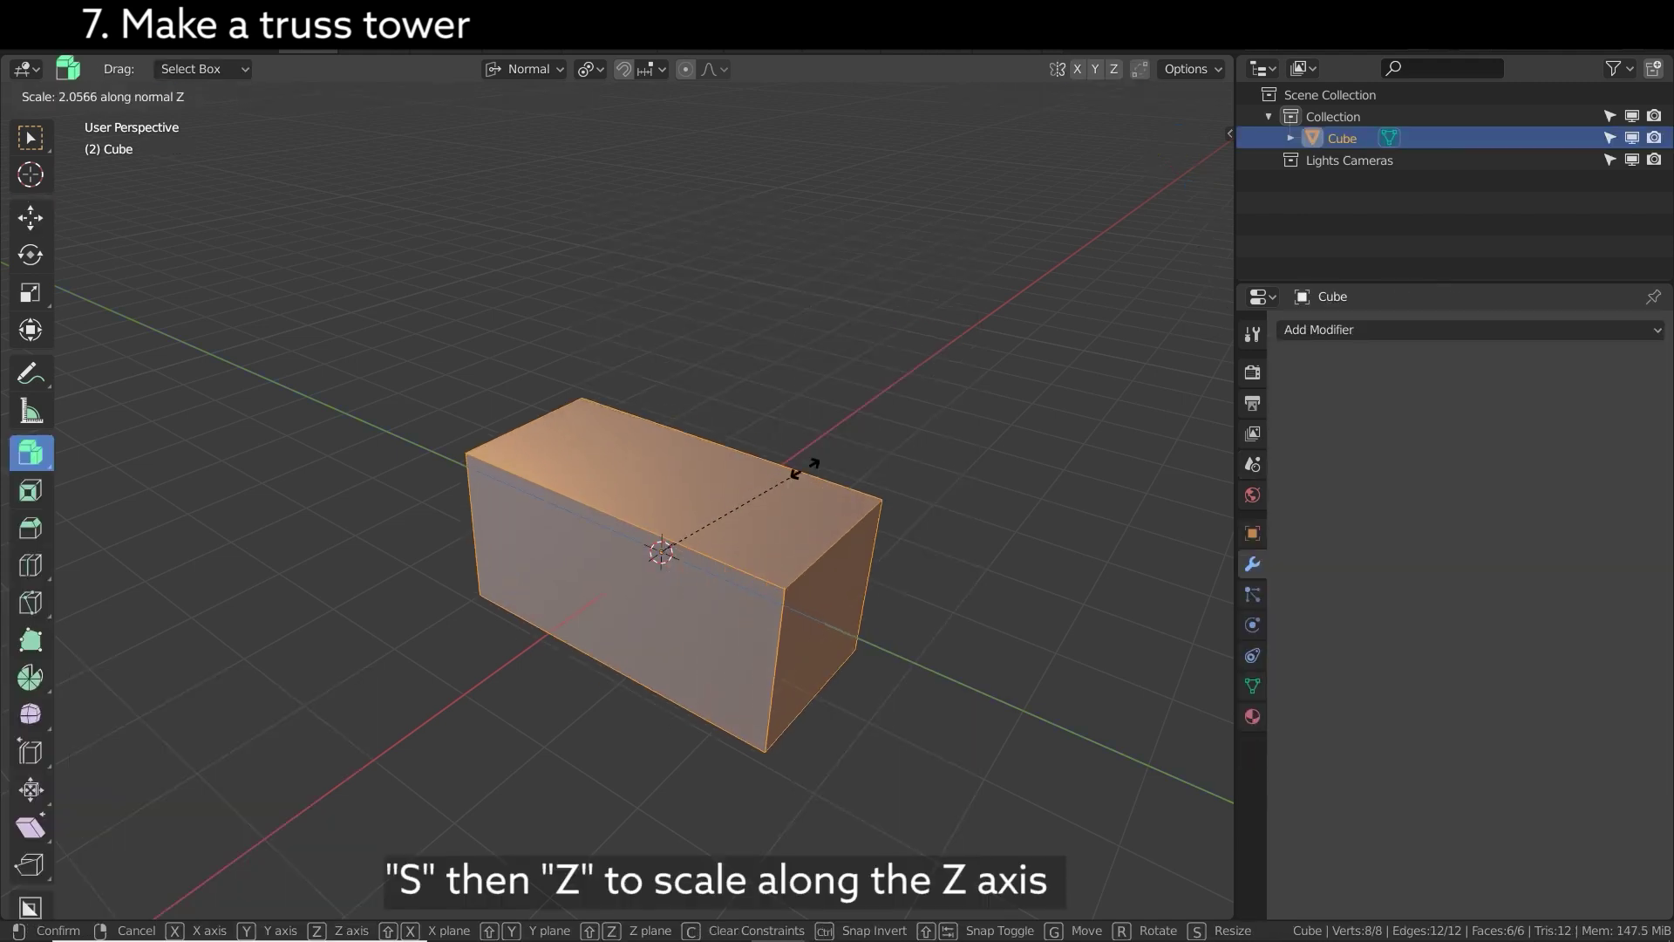
pyautogui.click(966, 353)
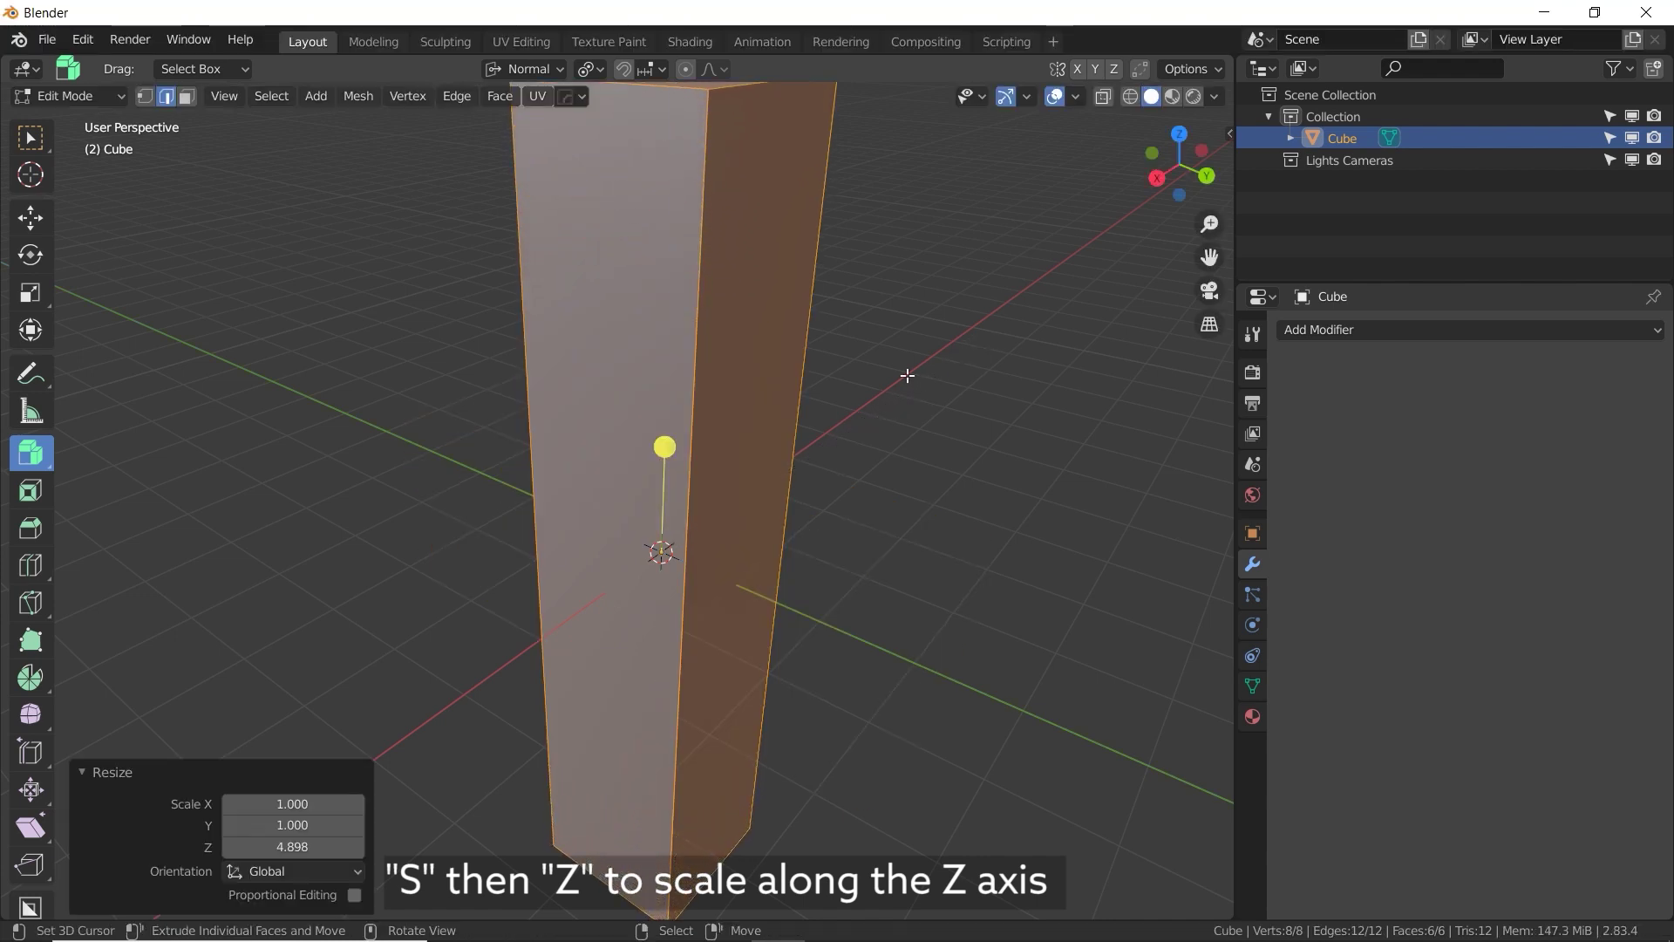
# Add five evenly spaced horizontal loop cuts along the tower's height without sliding them.
pyautogui.scroll(-1, 871, 384)
pyautogui.scroll(-2, 850, 382)
pyautogui.scroll(1, 837, 379)
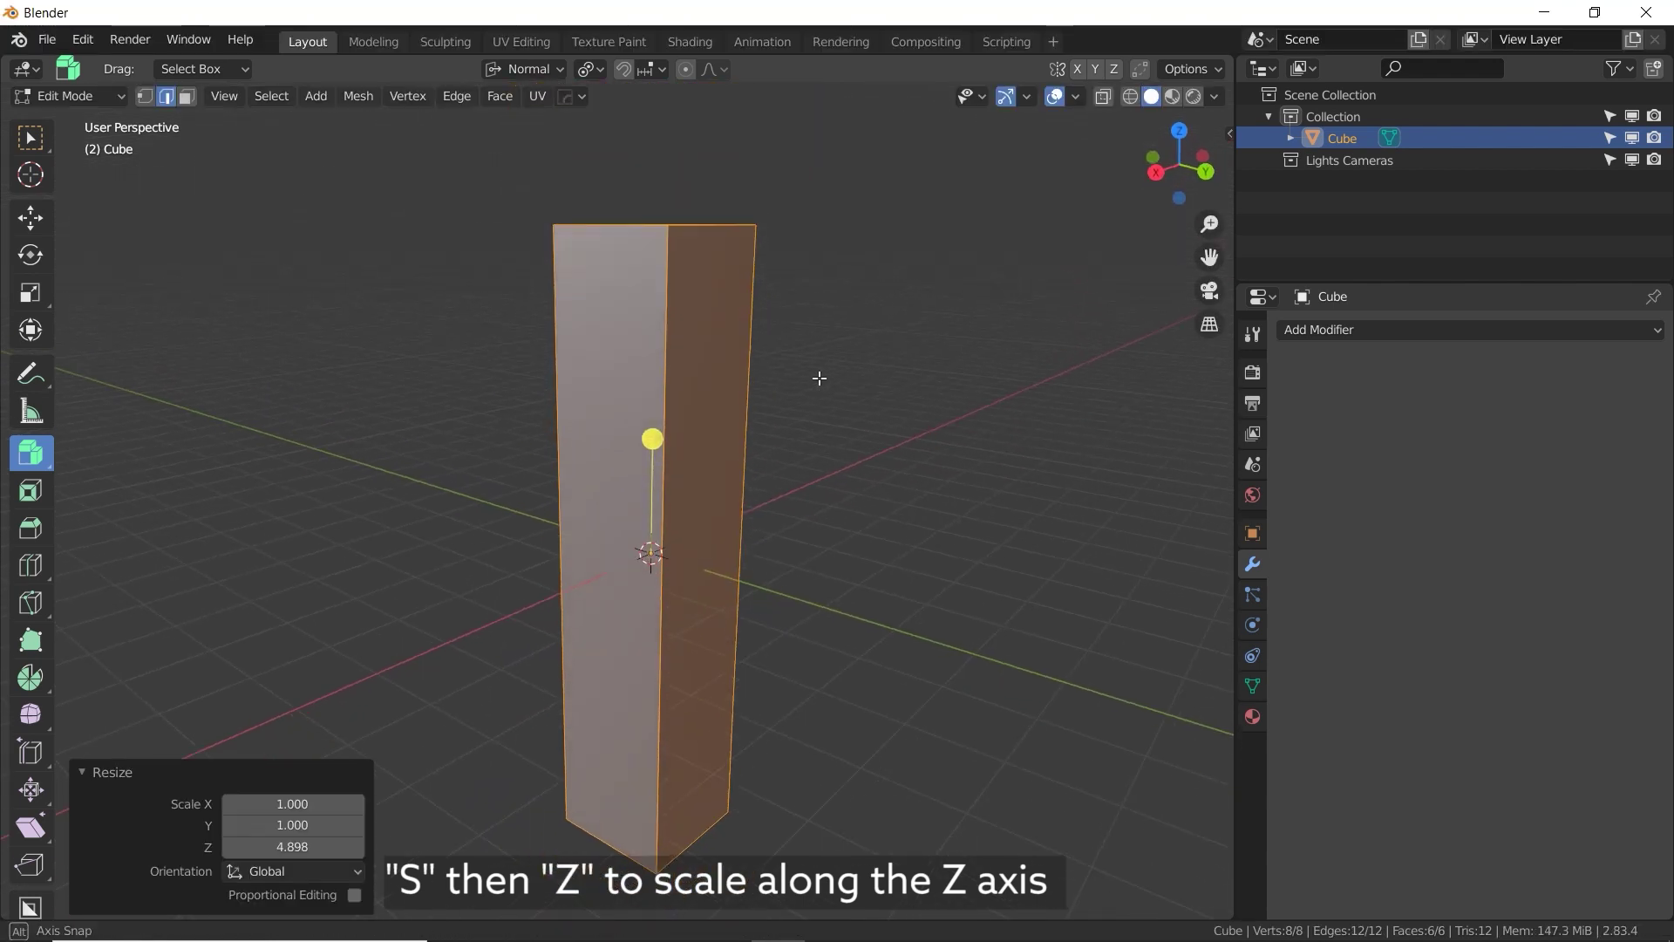
pyautogui.hotkey('ctrl', 'r')
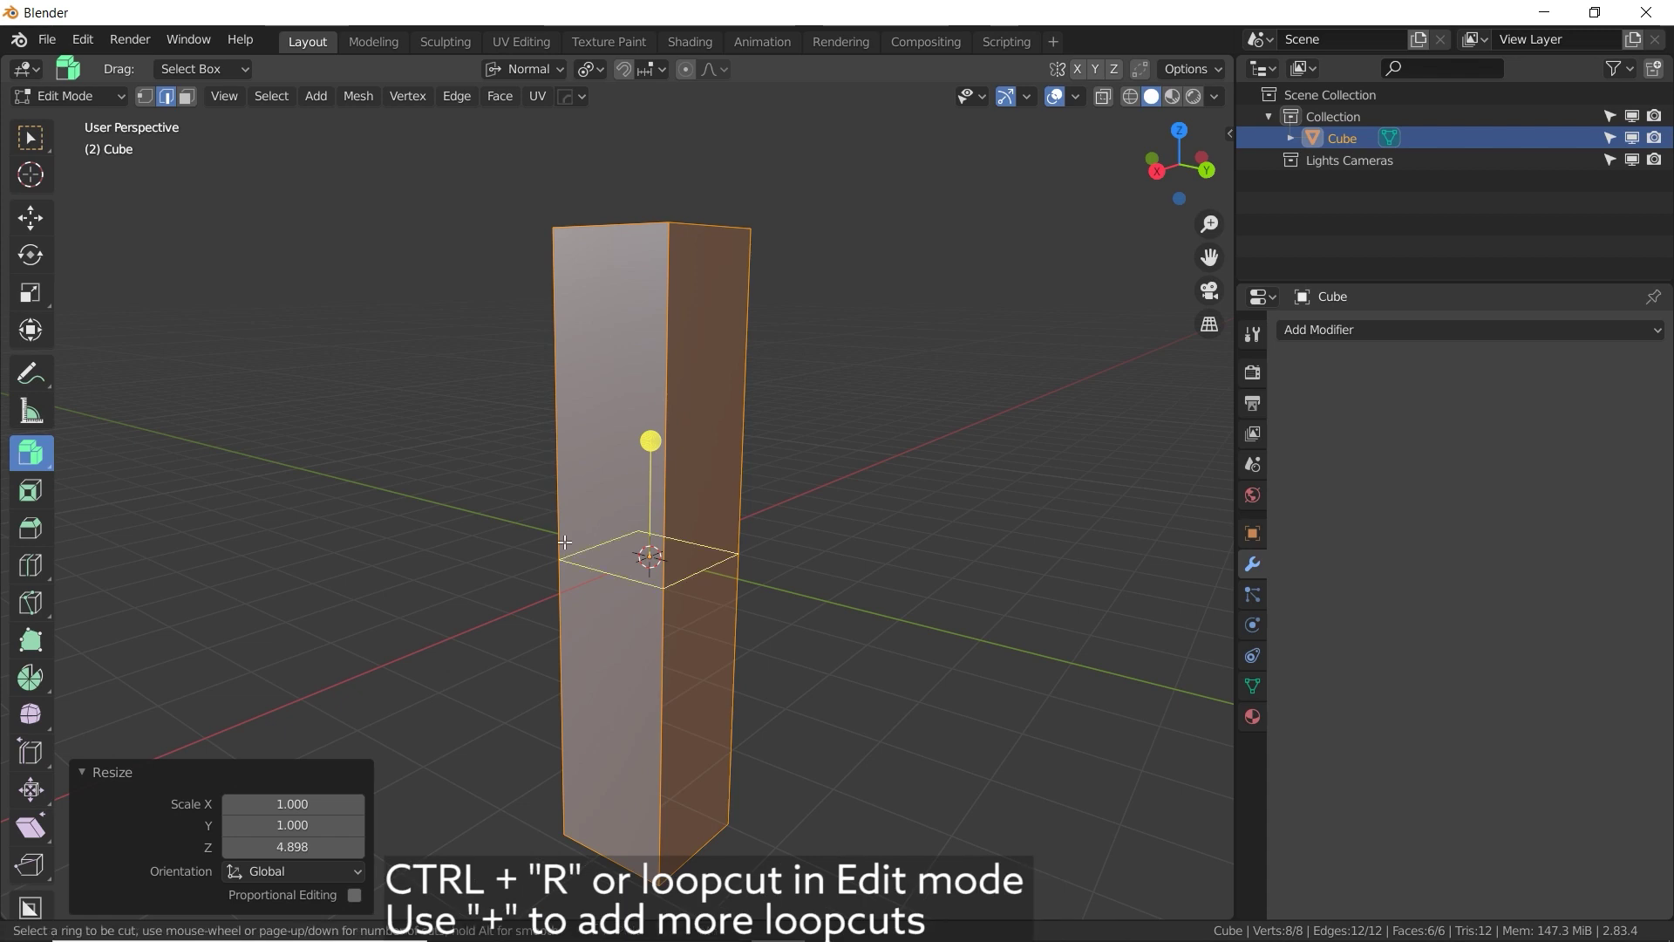
pyautogui.scroll(3, 561, 543)
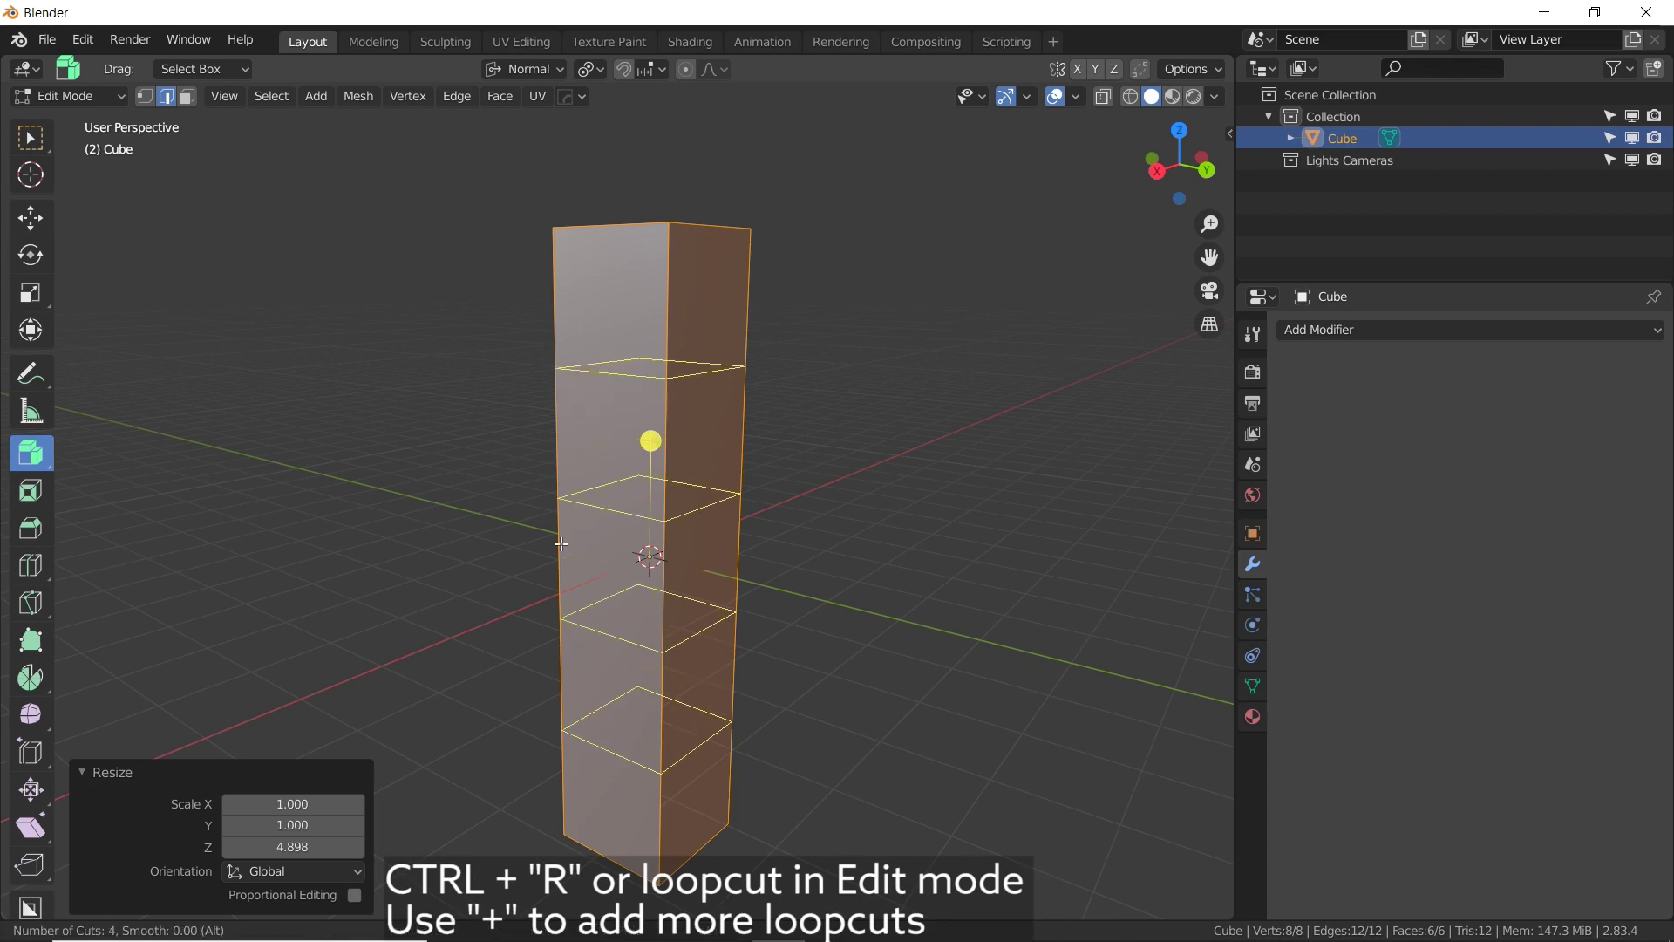
pyautogui.scroll(1, 561, 543)
pyautogui.click(561, 544)
pyautogui.rightClick(561, 543)
# Switch to face selection, select all faces of the tower and apply Triangulate Faces.
pyautogui.press('3')
pyautogui.moveTo(670, 356); pyautogui.dragTo(721, 445, button='middle')
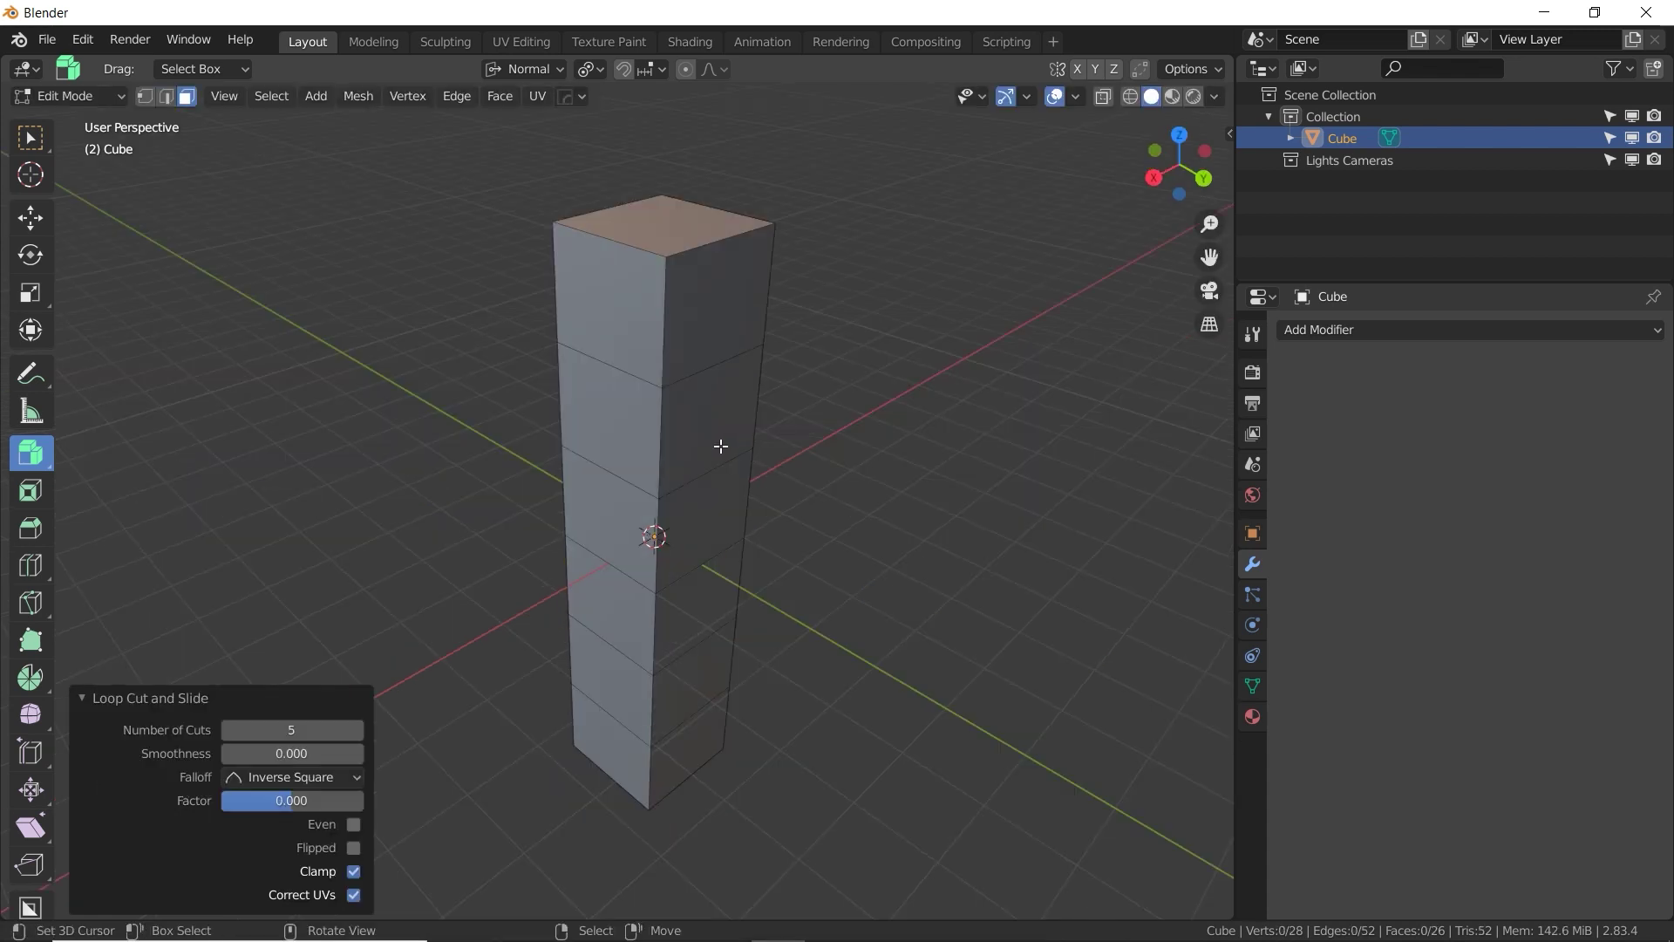
pyautogui.press('a')
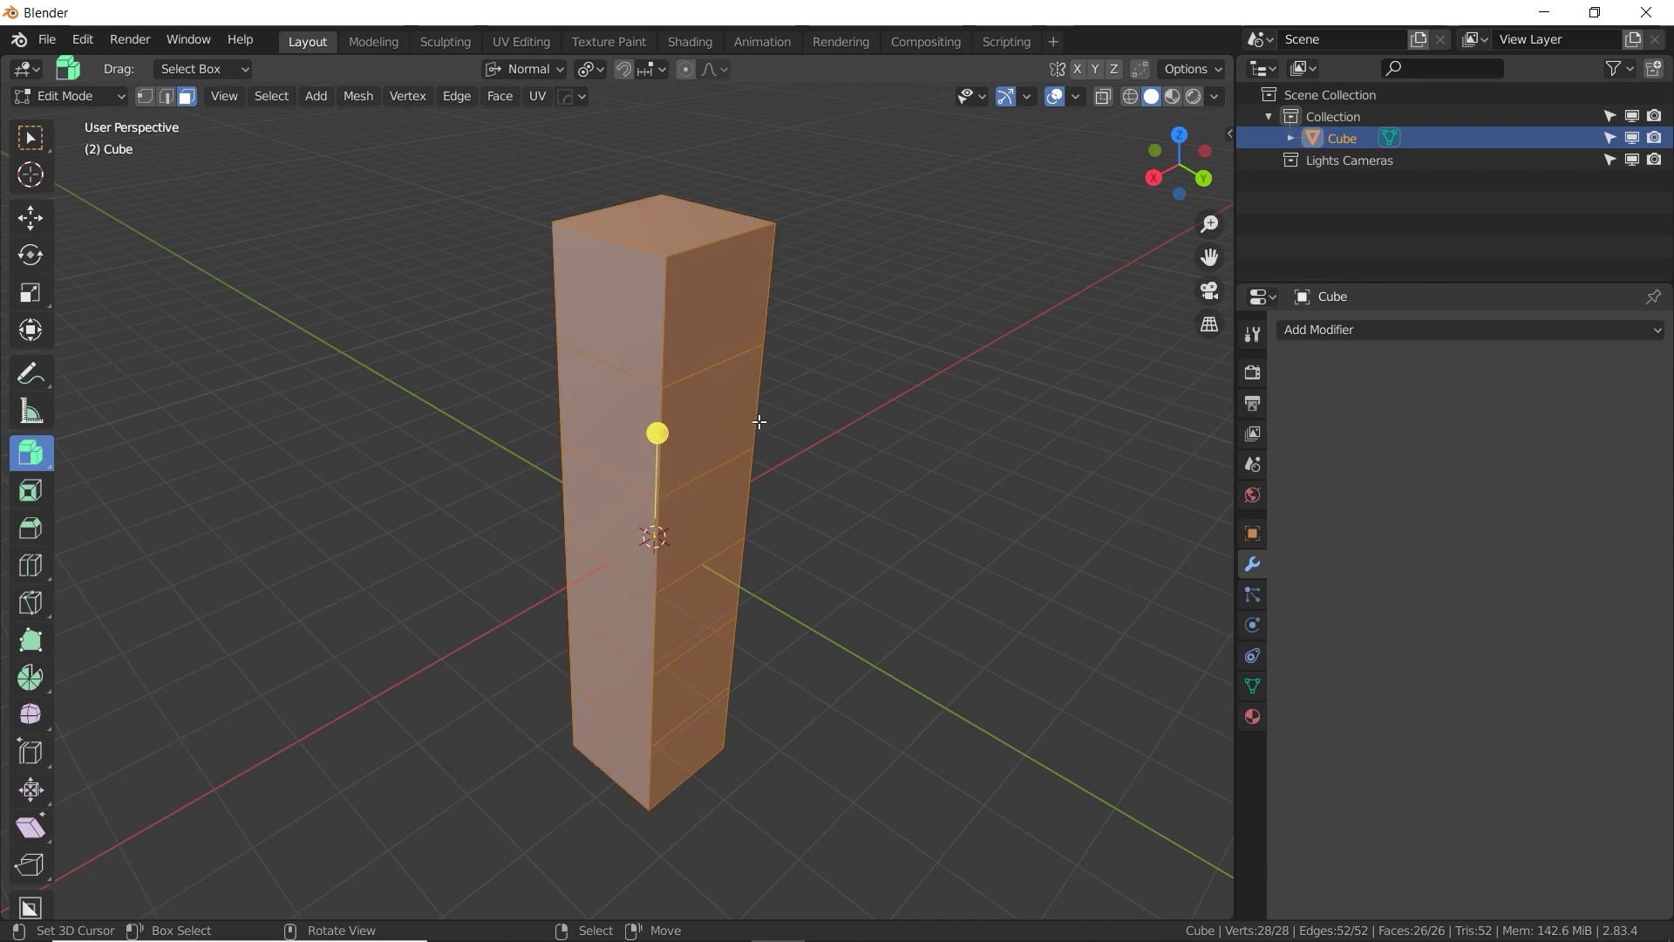
pyautogui.press('F3')
pyautogui.write('Subdivide')
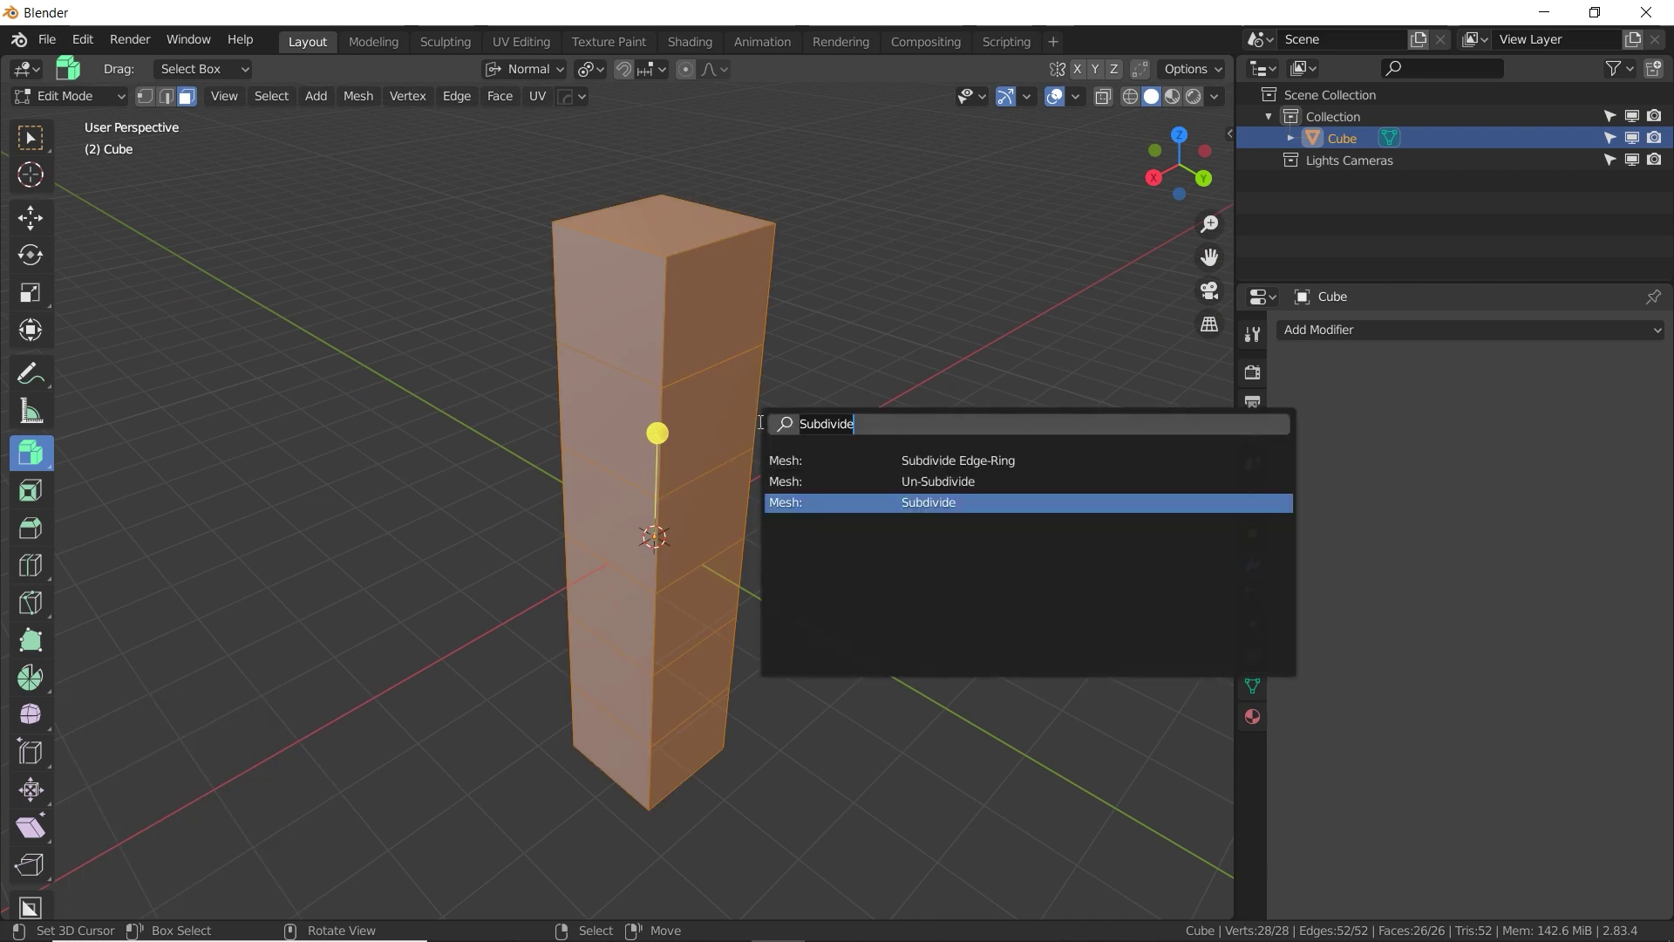
pyautogui.hotkey('ctrl', 'a')
pyautogui.write('tria')
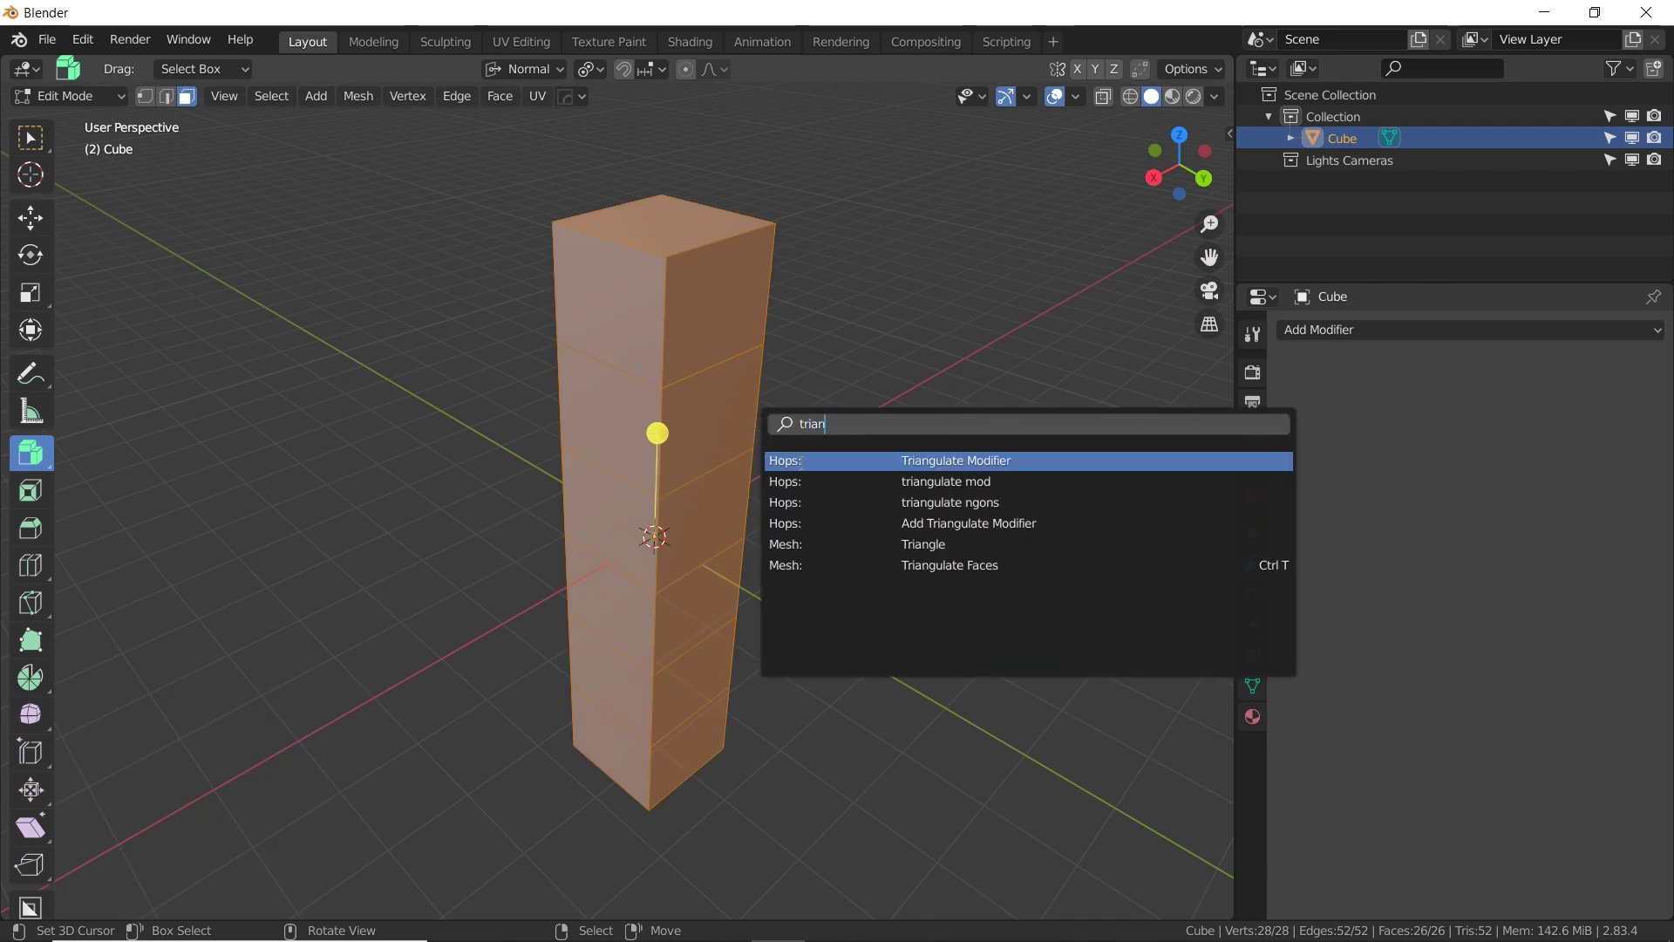
pyautogui.click(991, 564)
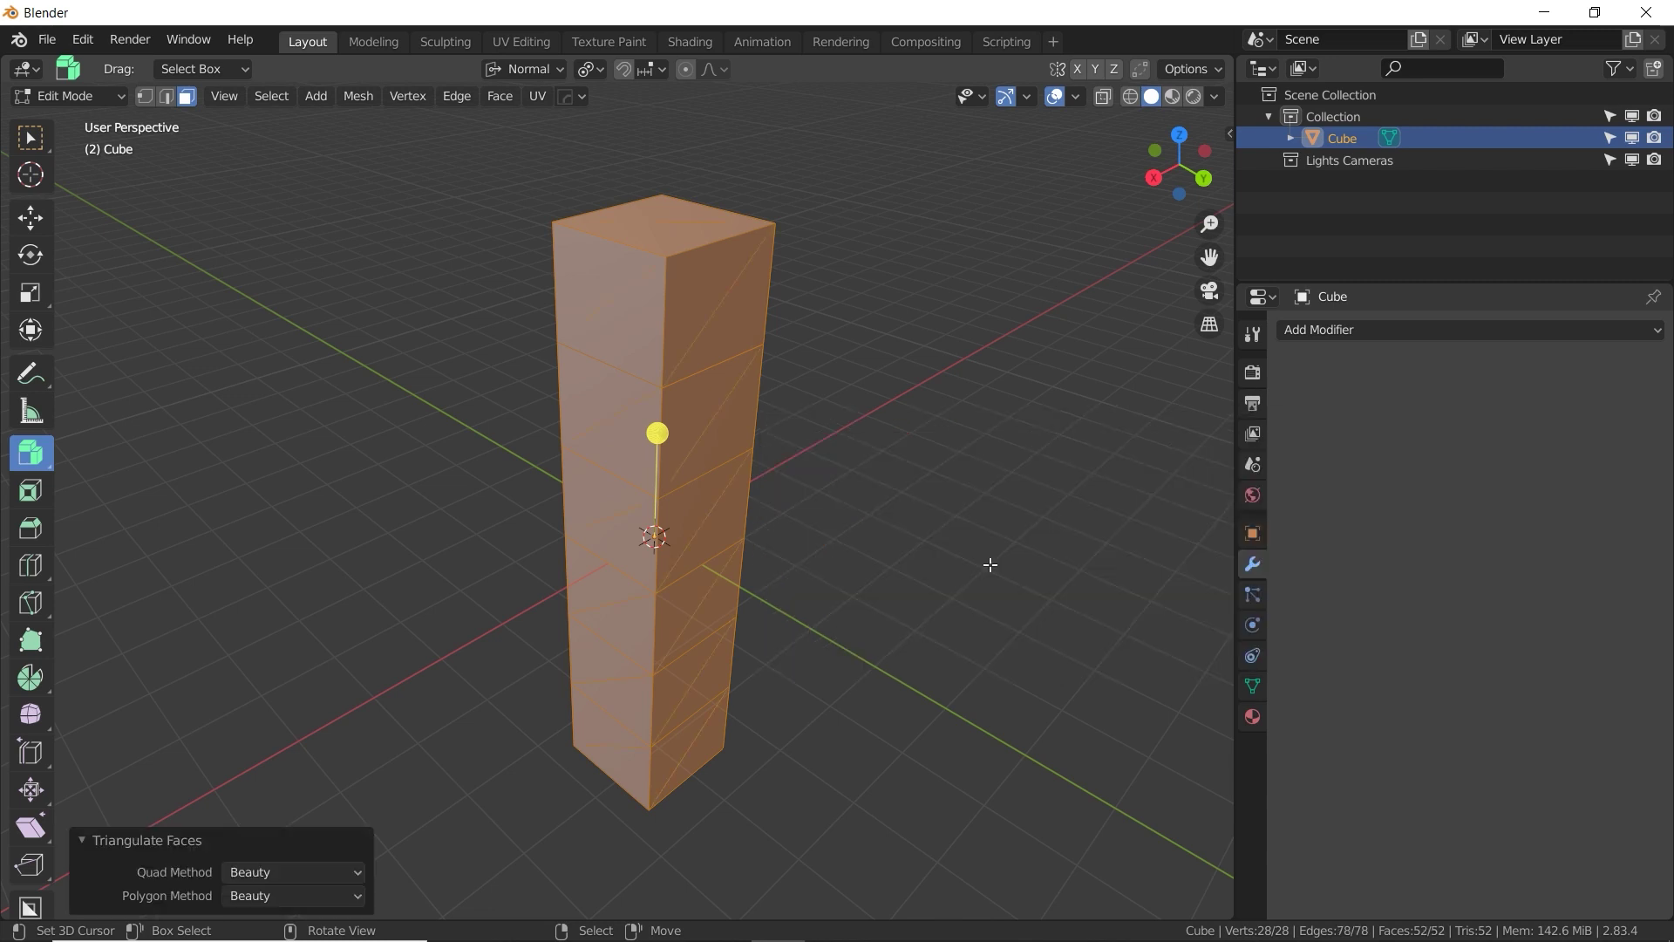
# Inset all triangulated faces of the tower individually with a thickness of about 0.133 m.
pyautogui.moveTo(800, 373); pyautogui.dragTo(820, 336, button='middle')
pyautogui.scroll(2, 818, 336)
pyautogui.scroll(1, 818, 336)
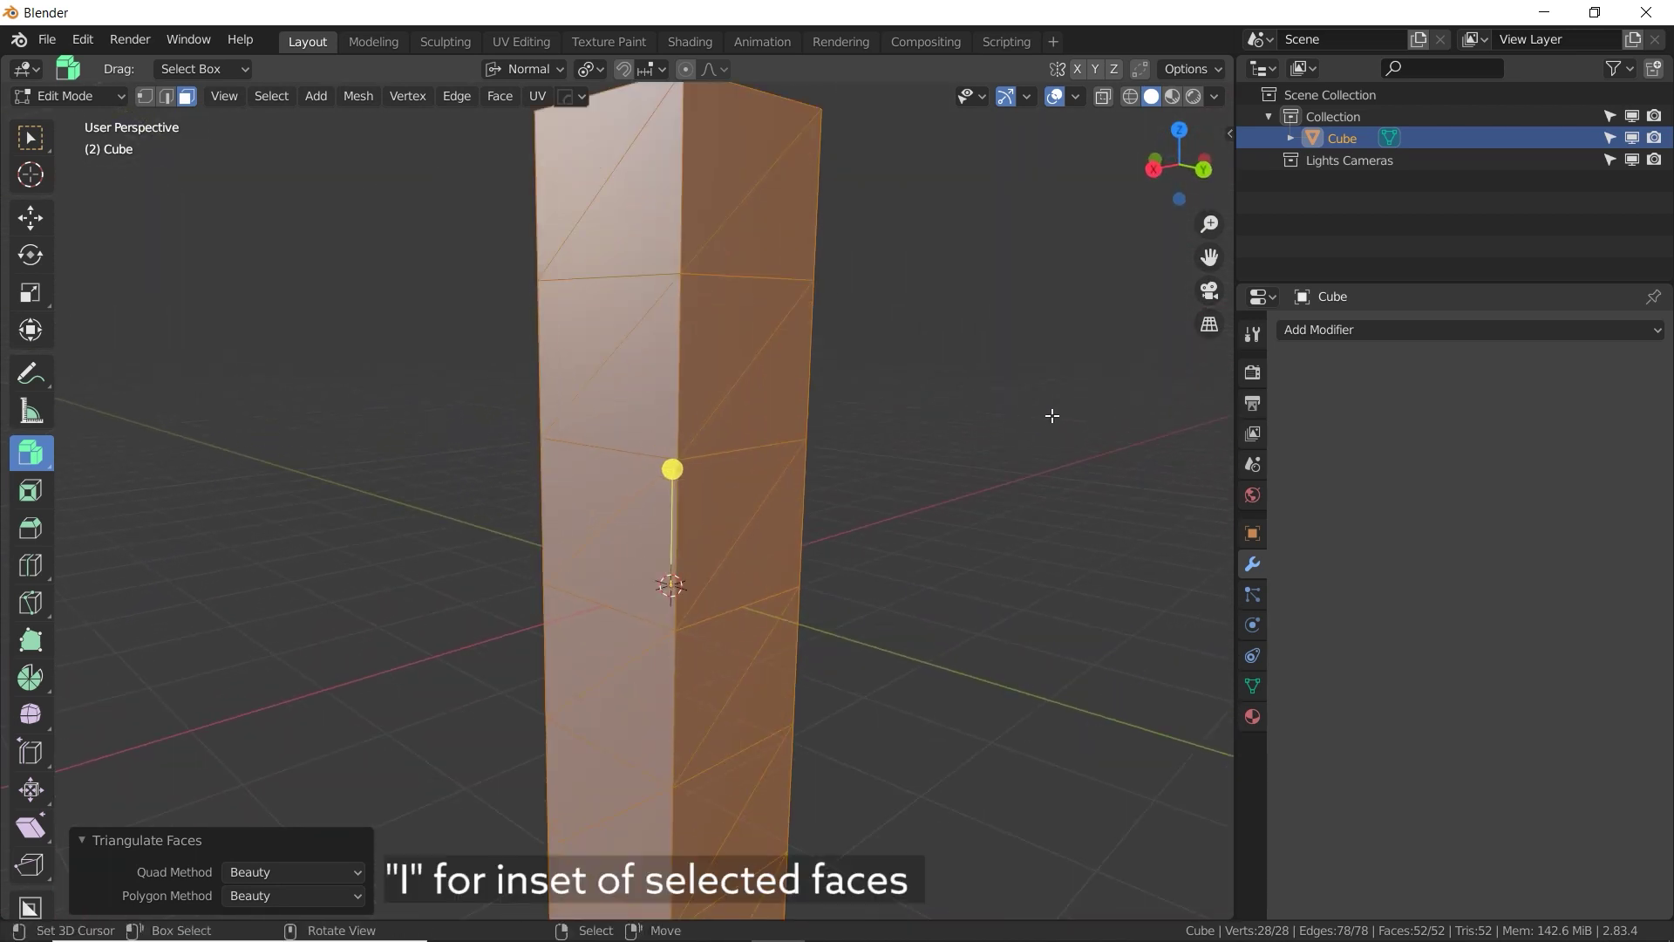
pyautogui.press('i')
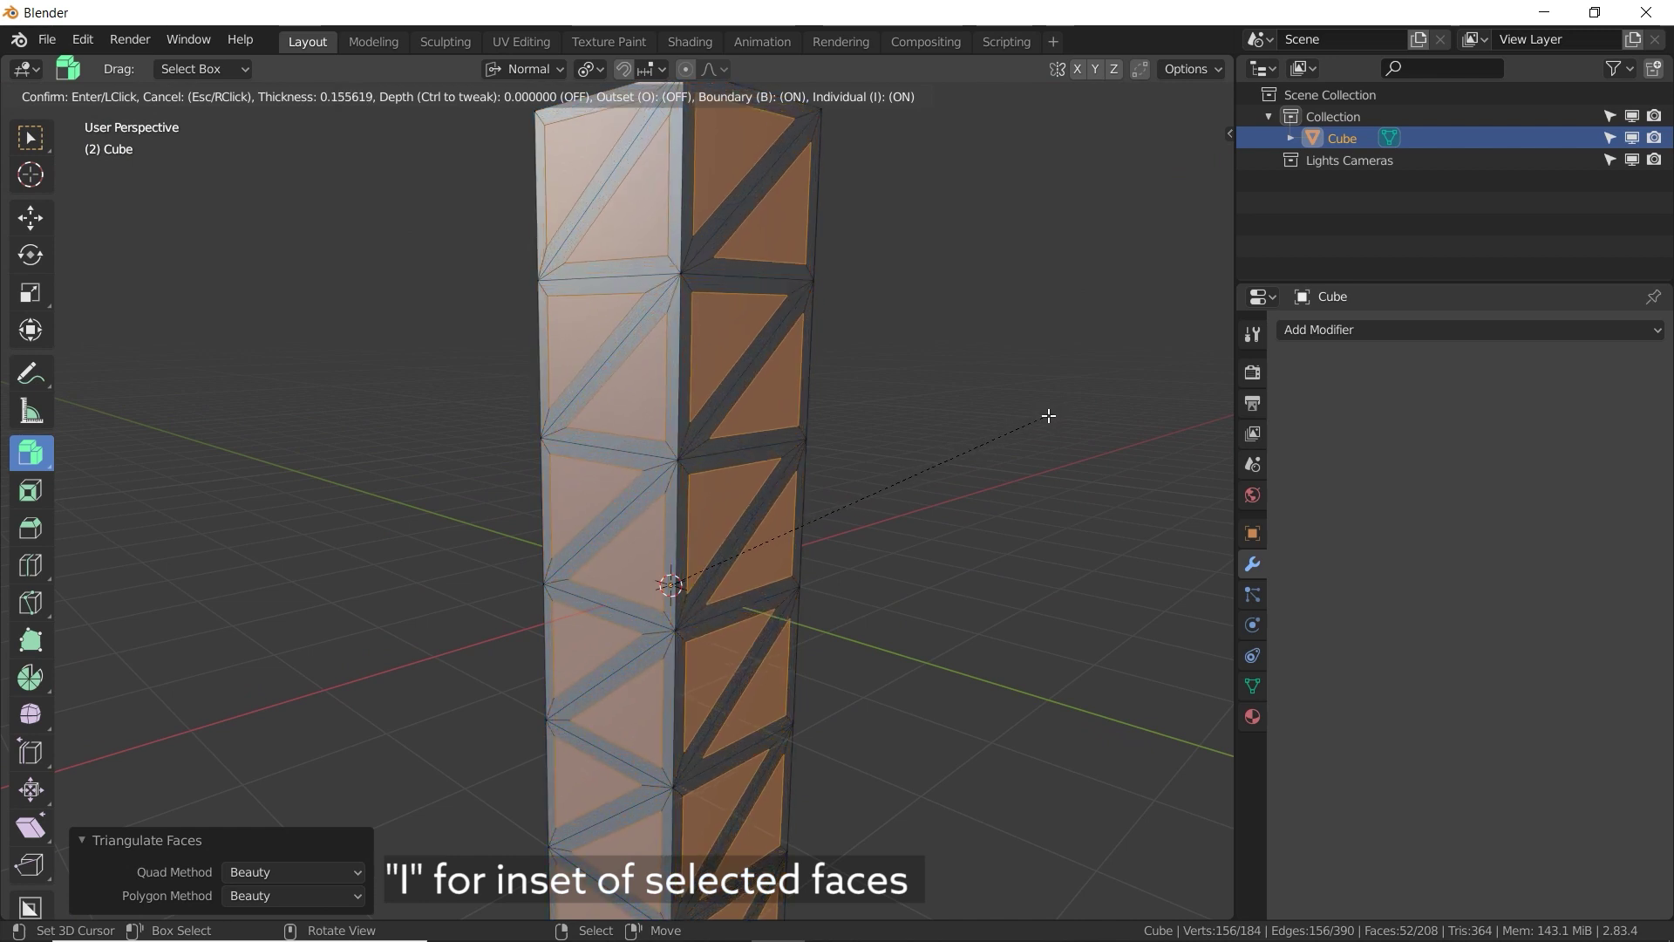
pyautogui.press('i')
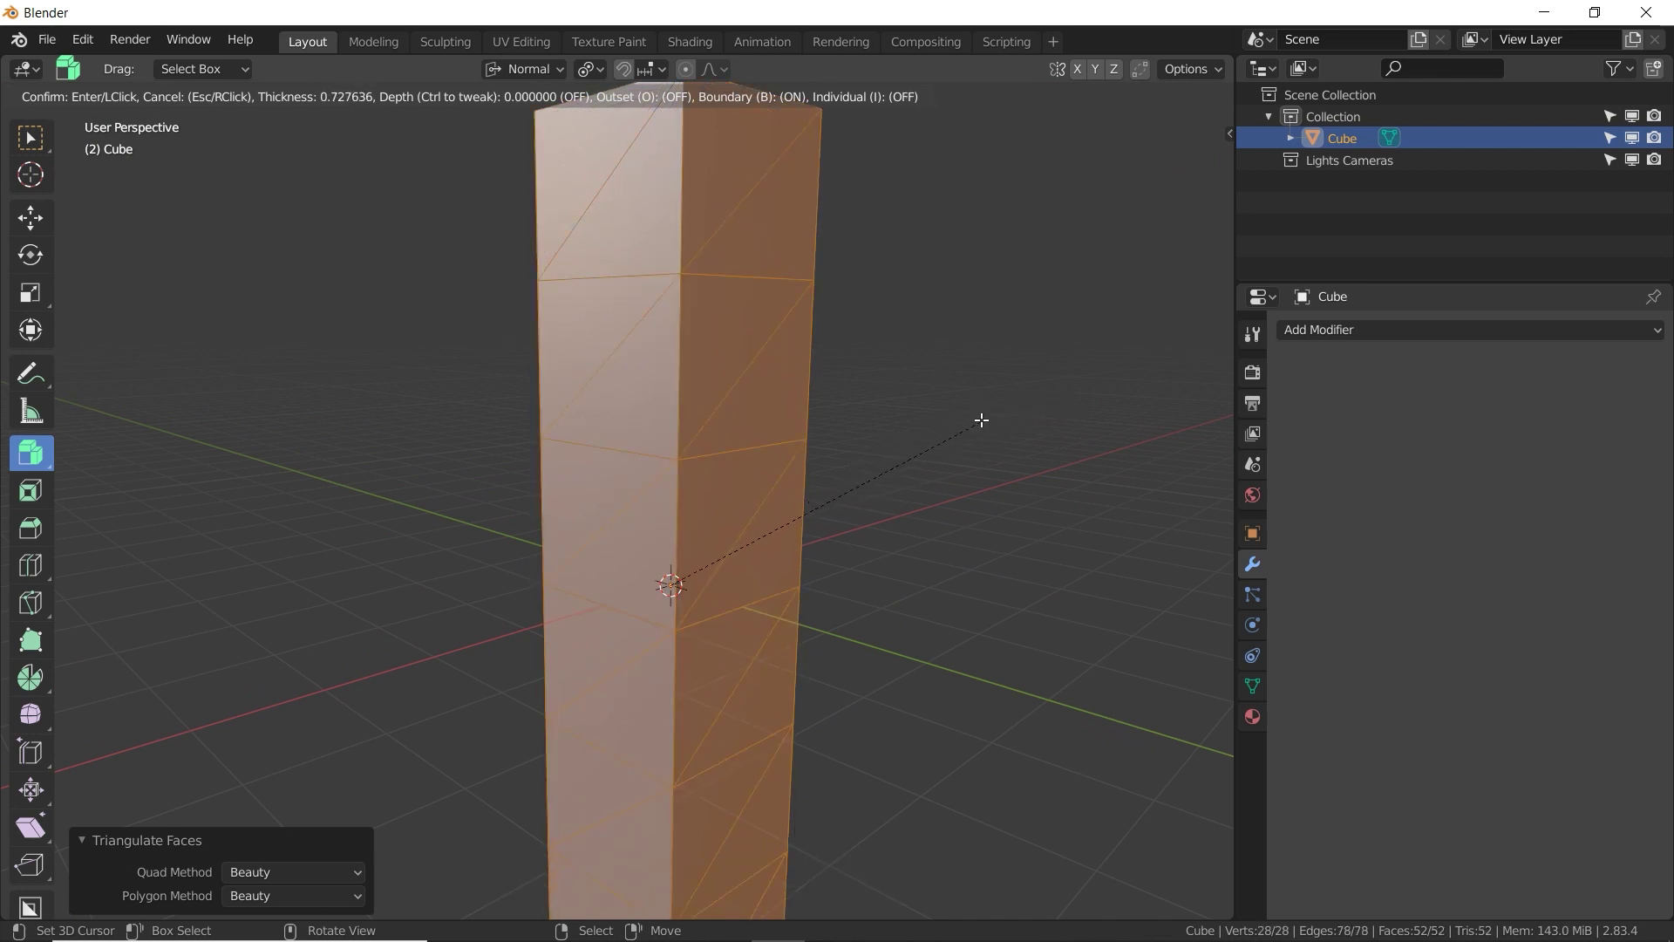
pyautogui.press('i')
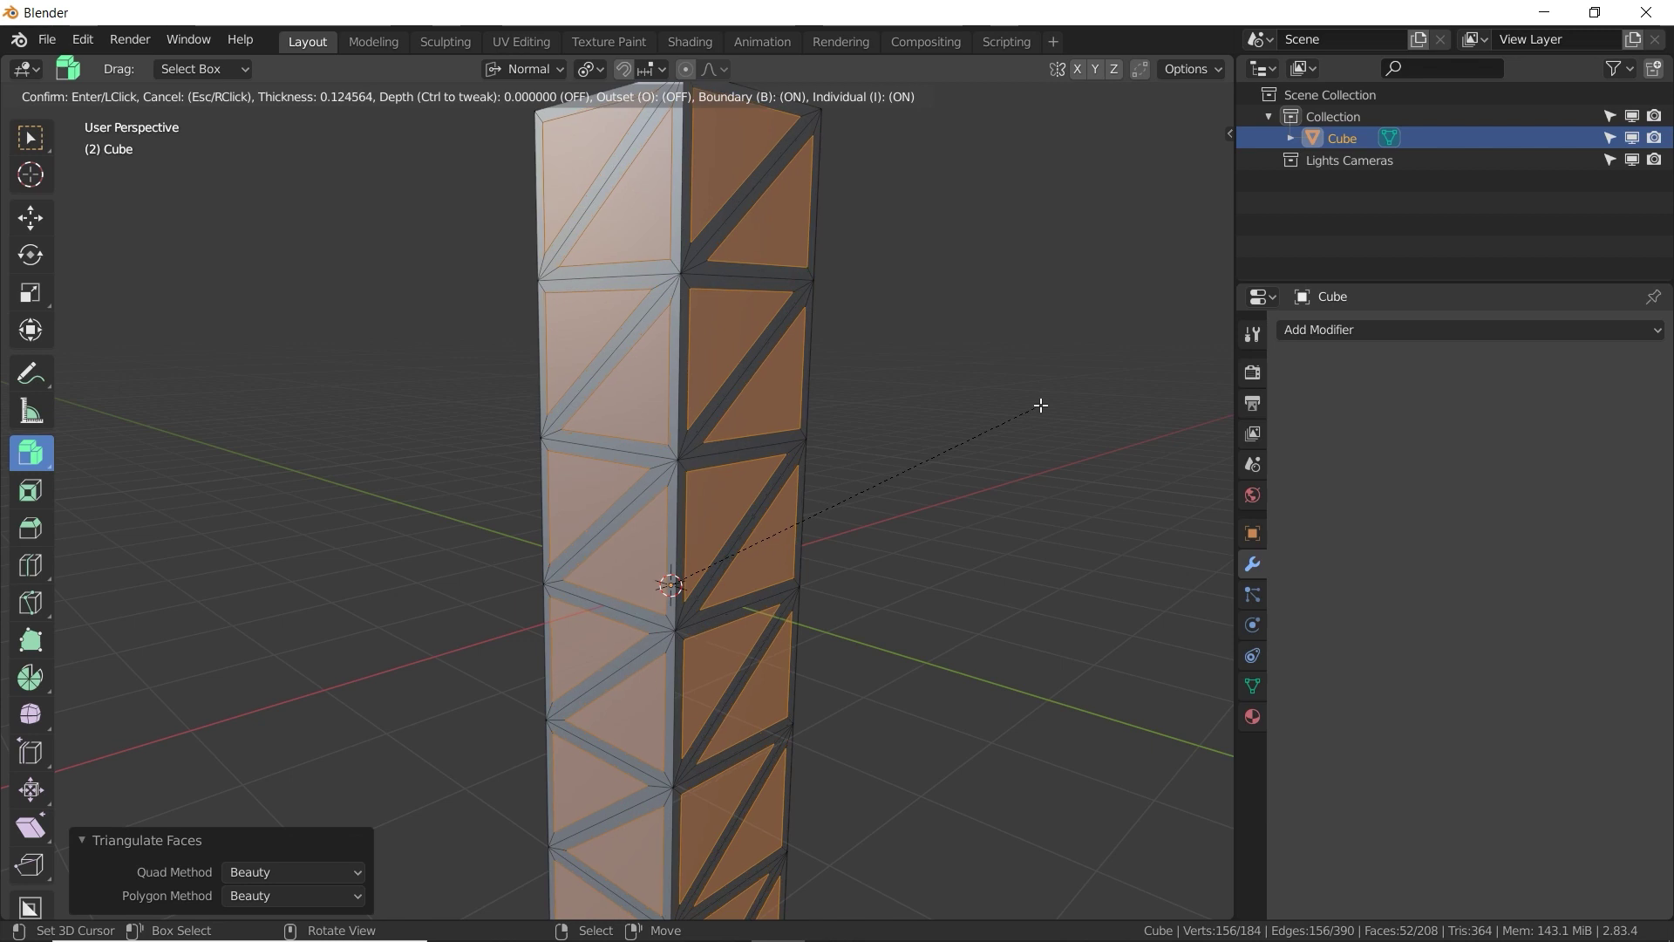
pyautogui.click(1037, 404)
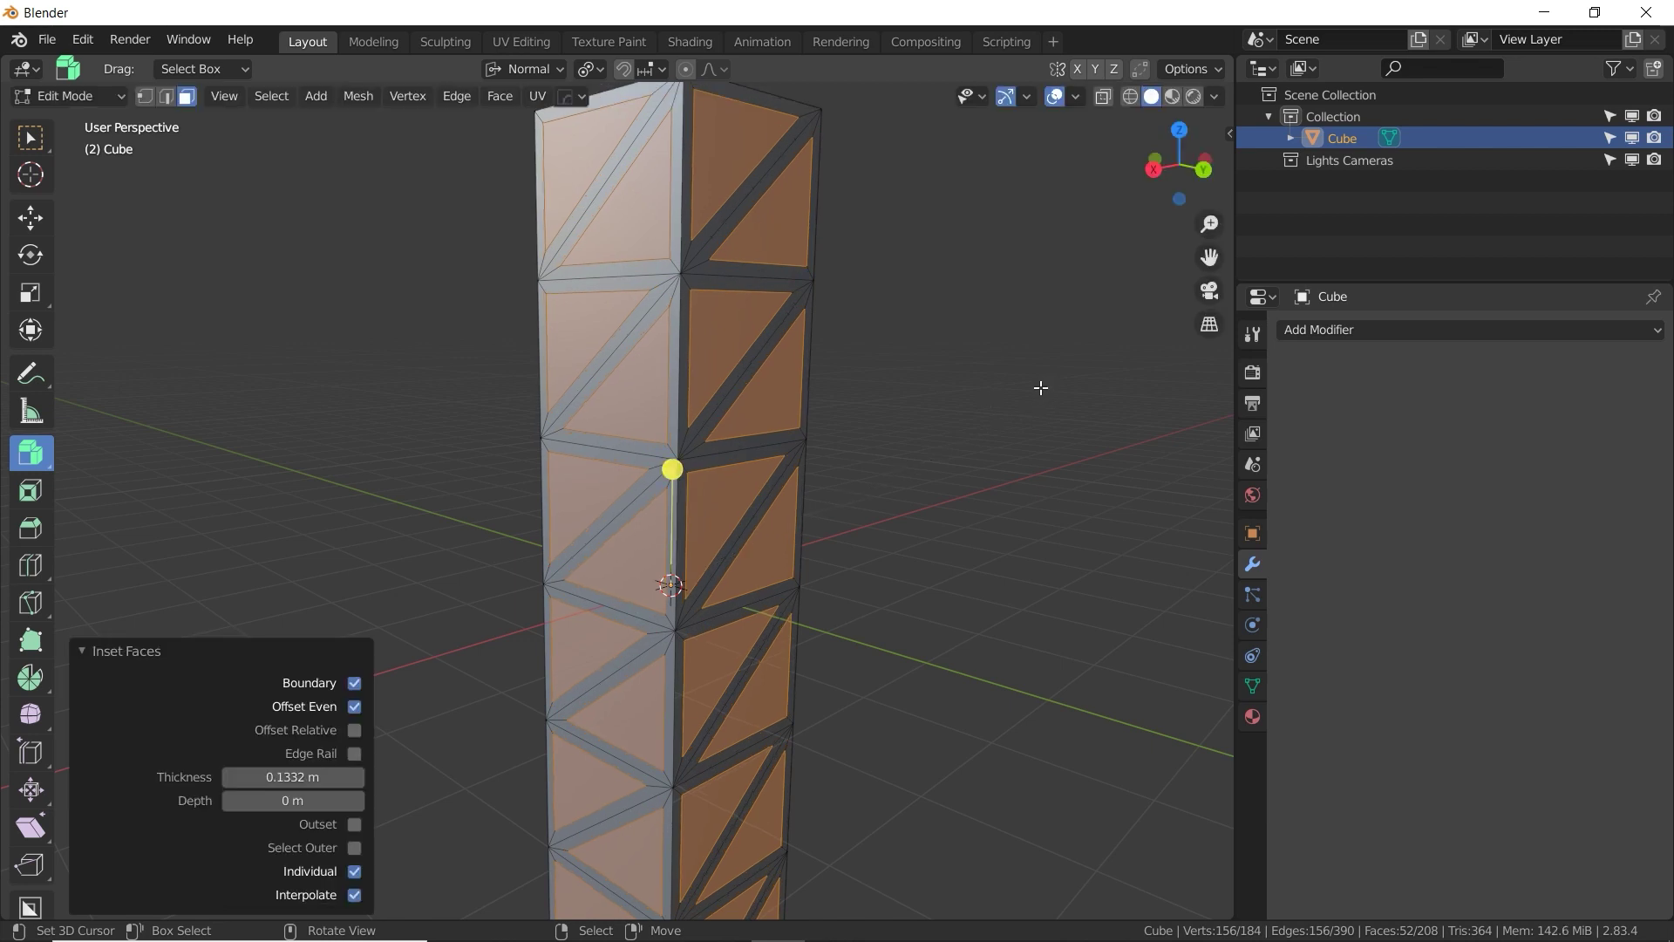
# Delete the selected inner triangular faces to leave an open truss, and return to Object Mode.
pyautogui.press('Delete')
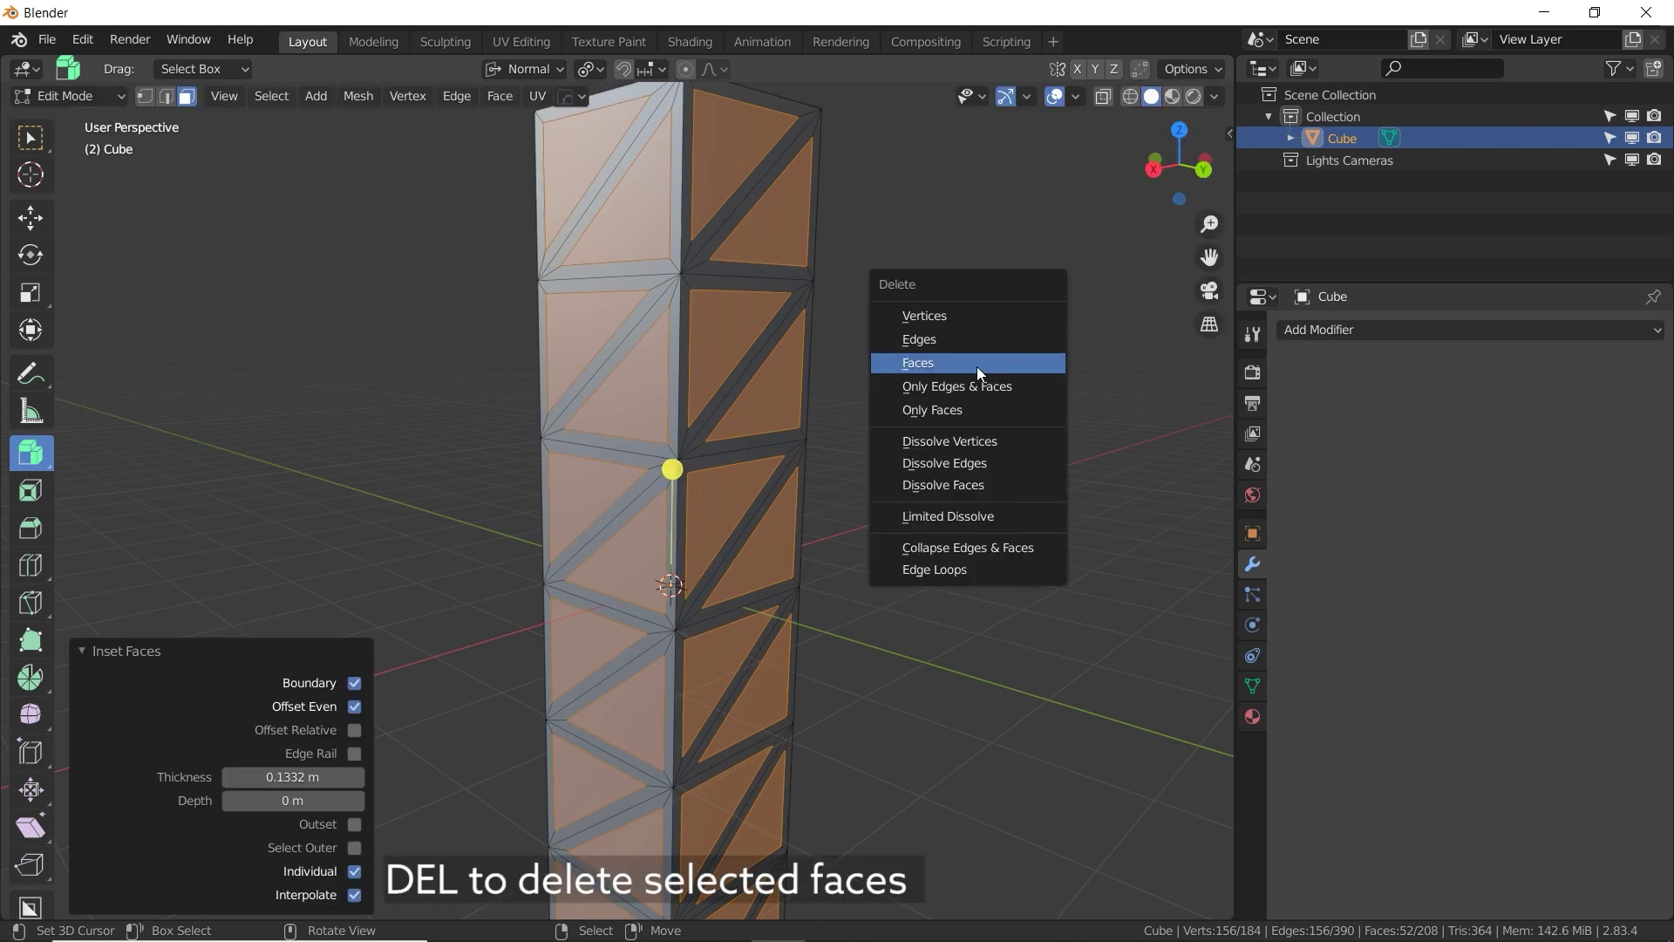
pyautogui.click(976, 366)
pyautogui.moveTo(916, 381); pyautogui.dragTo(864, 521, button='middle')
pyautogui.press('Tab')
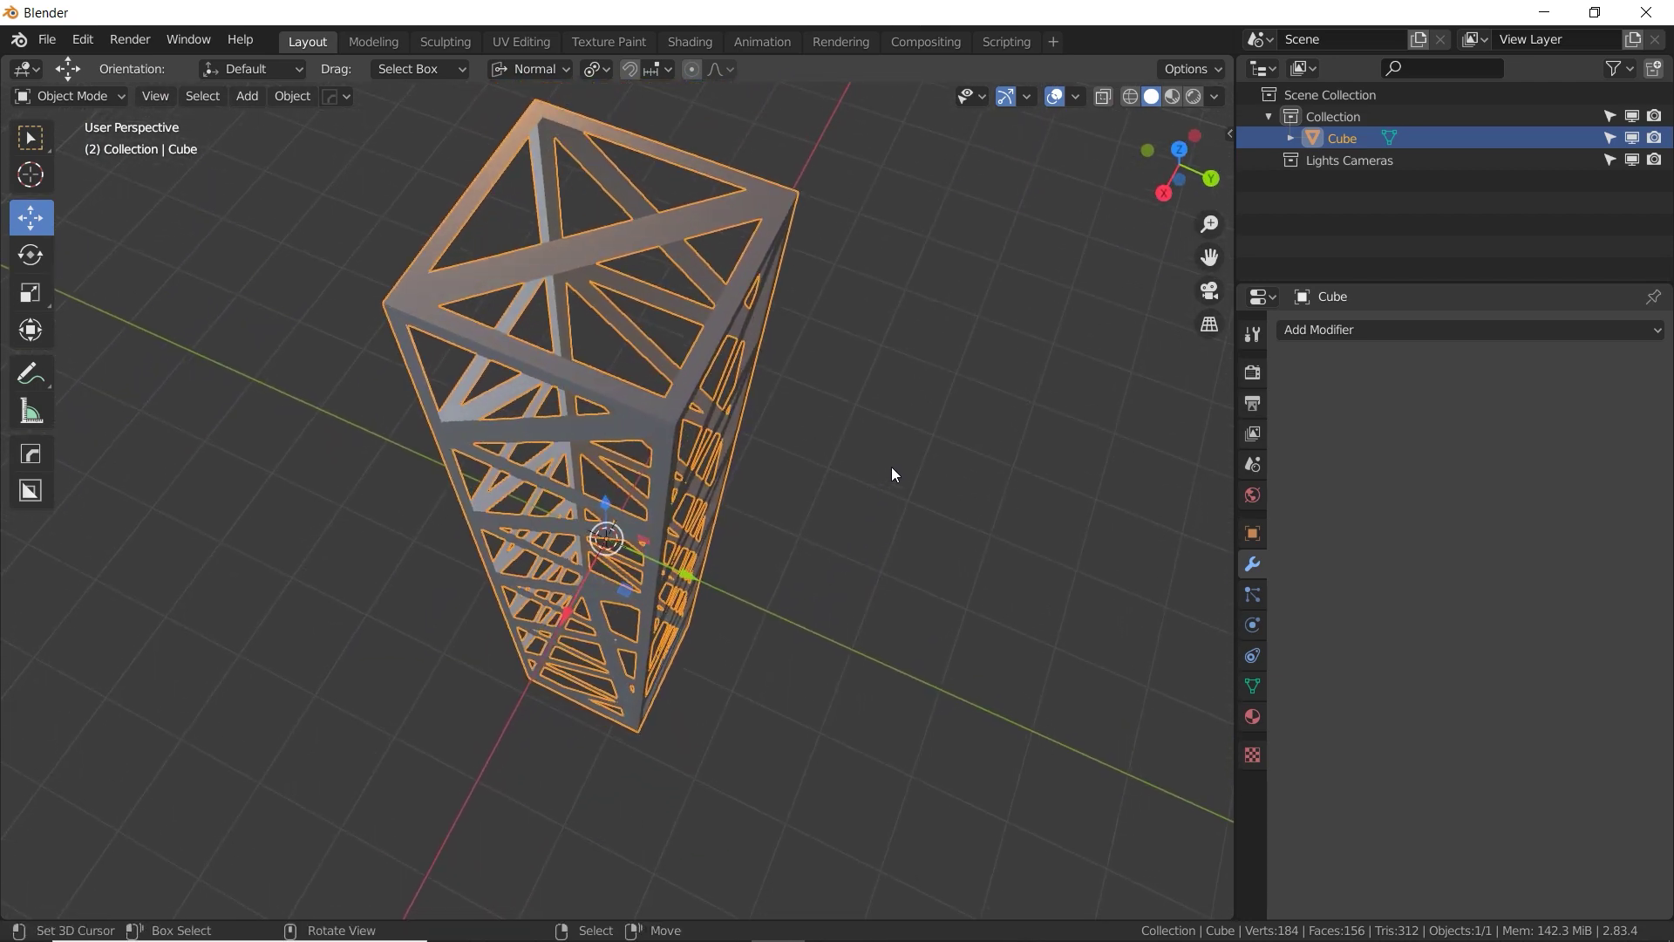
# Add a Solidify modifier to the truss tower with a thickness of 0.11 m and Even Thickness enabled.
pyautogui.click(1442, 332)
pyautogui.click(1219, 660)
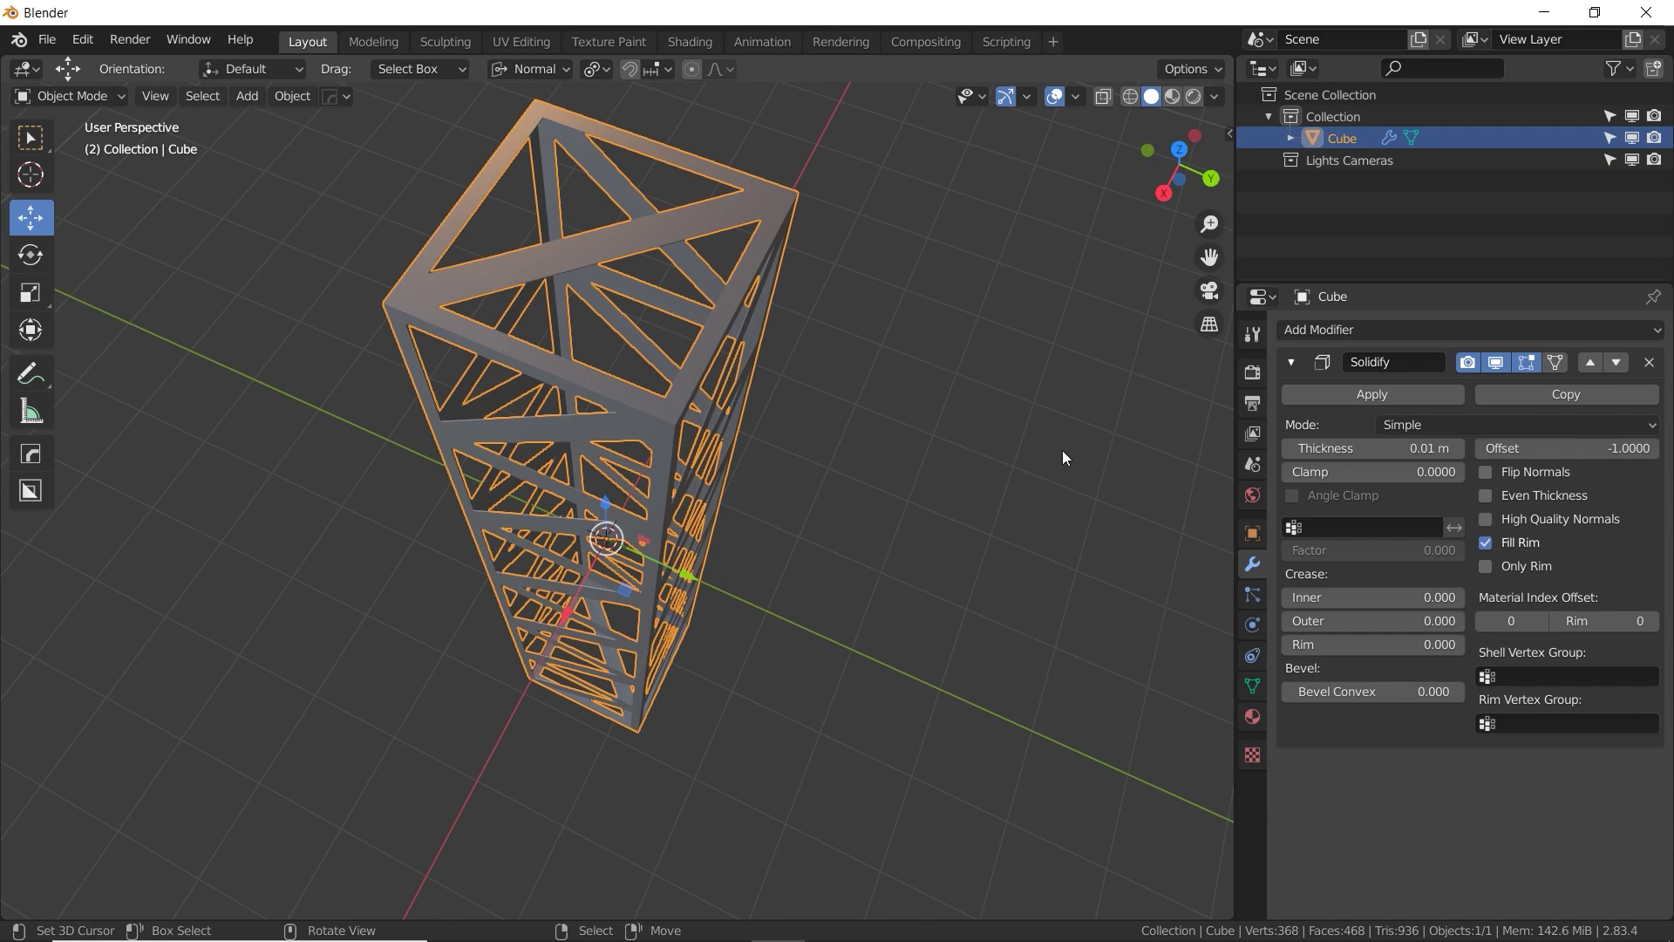
pyautogui.moveTo(1348, 449); pyautogui.dragTo(1365, 449)
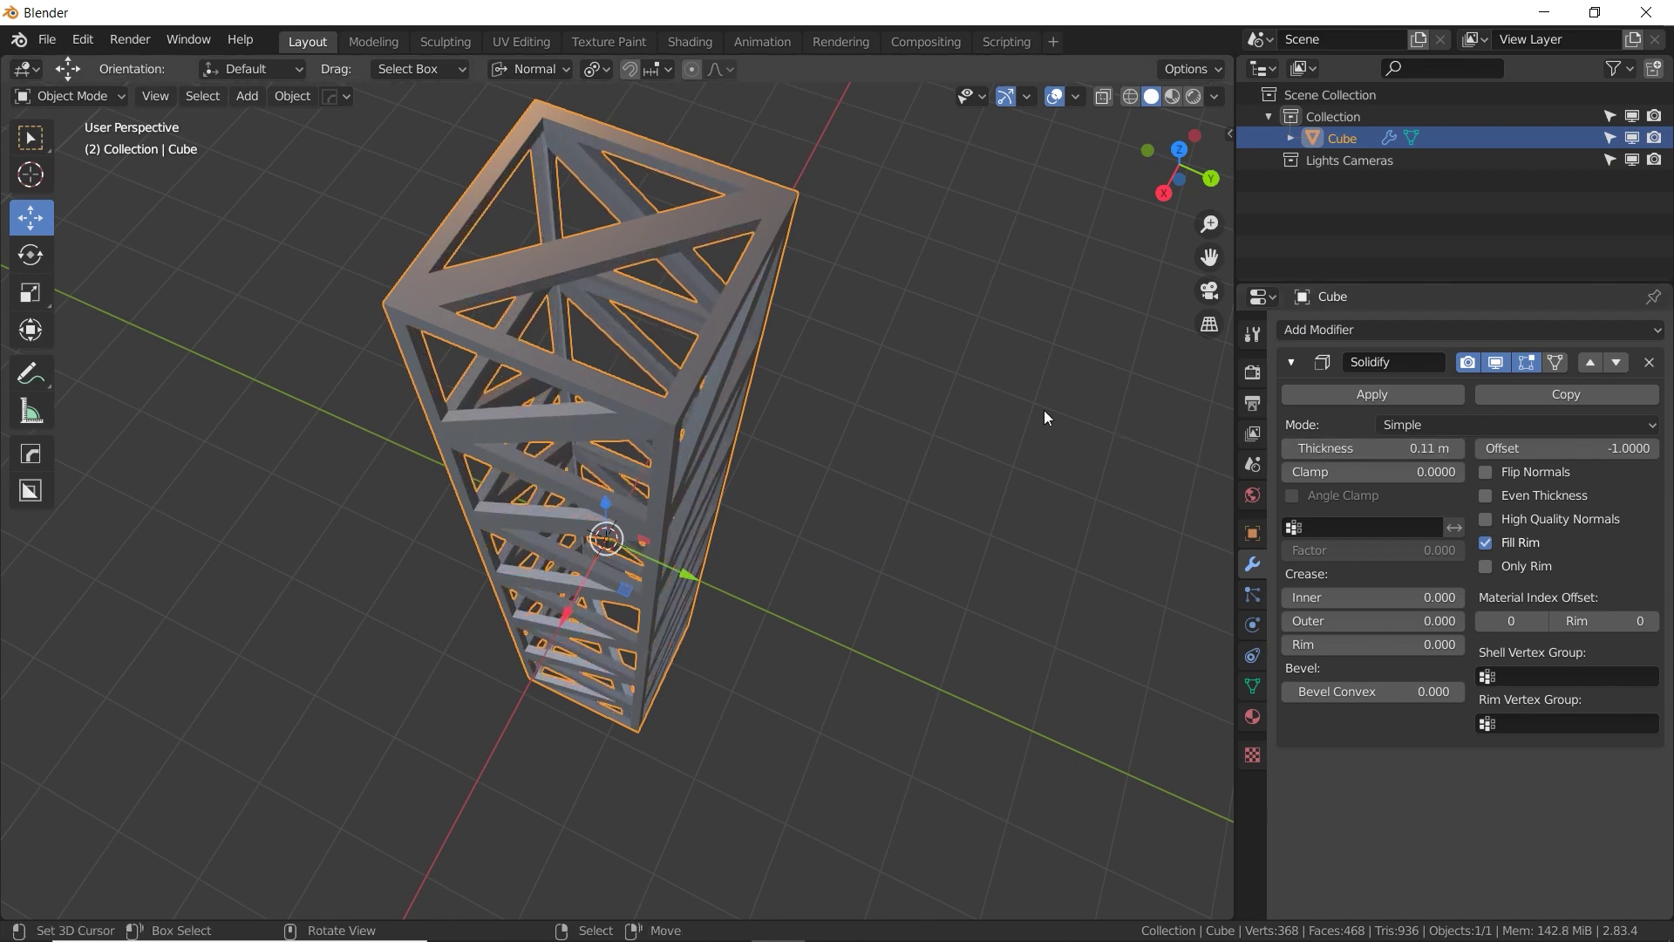
pyautogui.scroll(3, 1043, 410)
pyautogui.click(1487, 495)
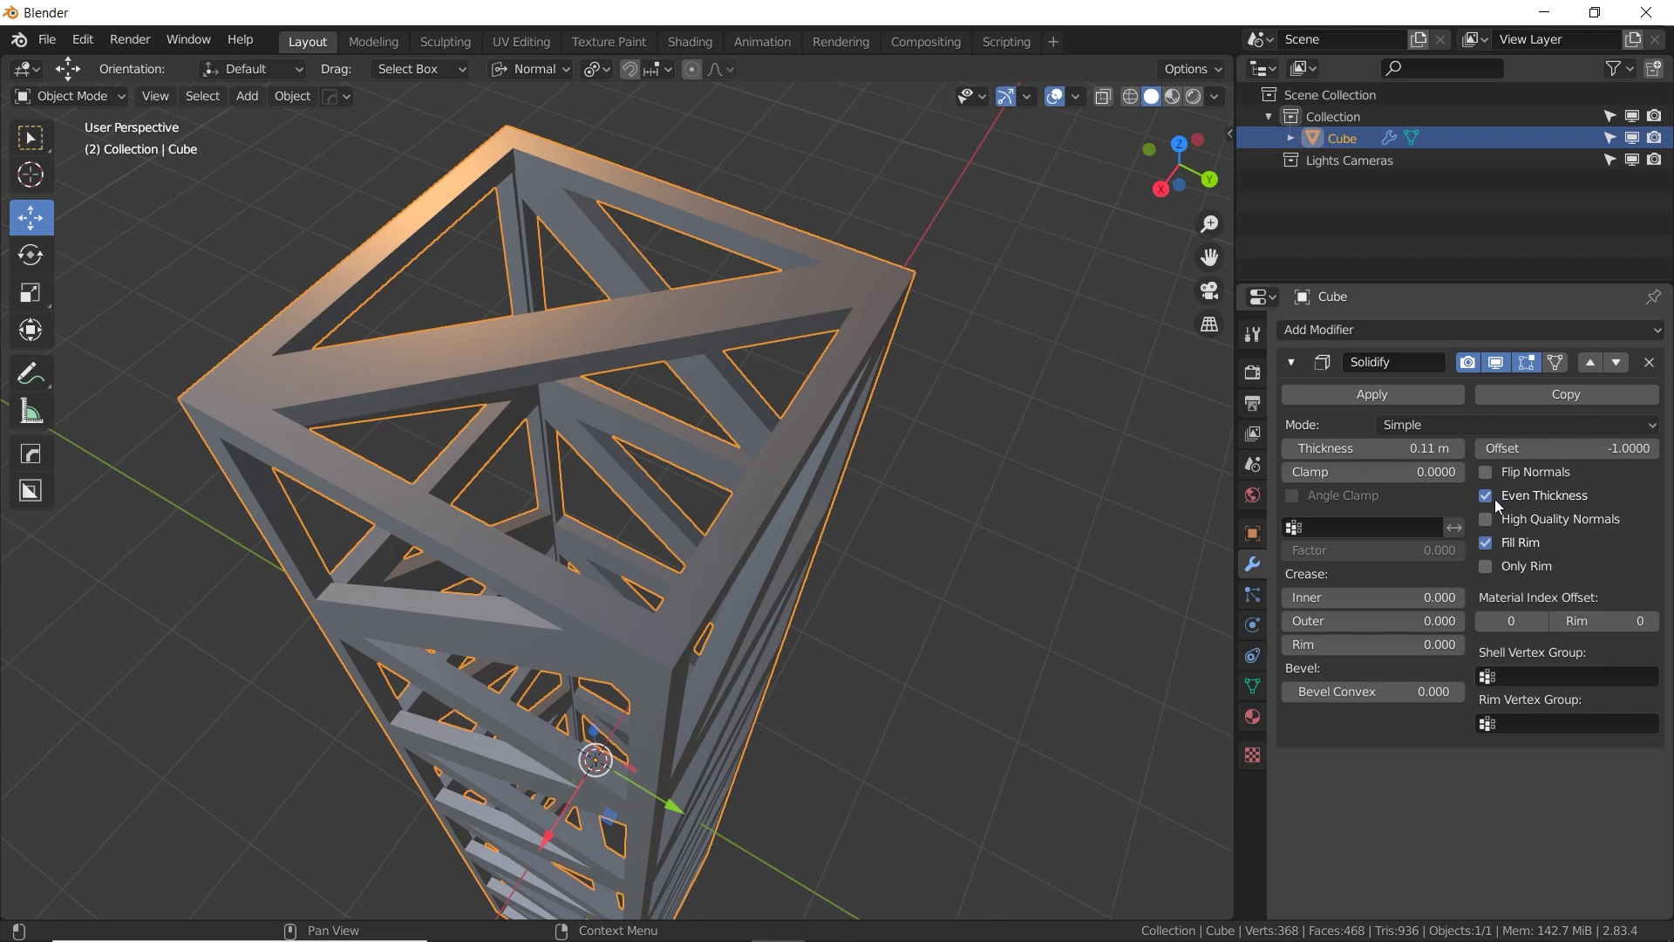
pyautogui.moveTo(1003, 393); pyautogui.dragTo(715, 342, button='middle')
pyautogui.moveTo(1223, 387); pyautogui.dragTo(1082, 432, button='middle')
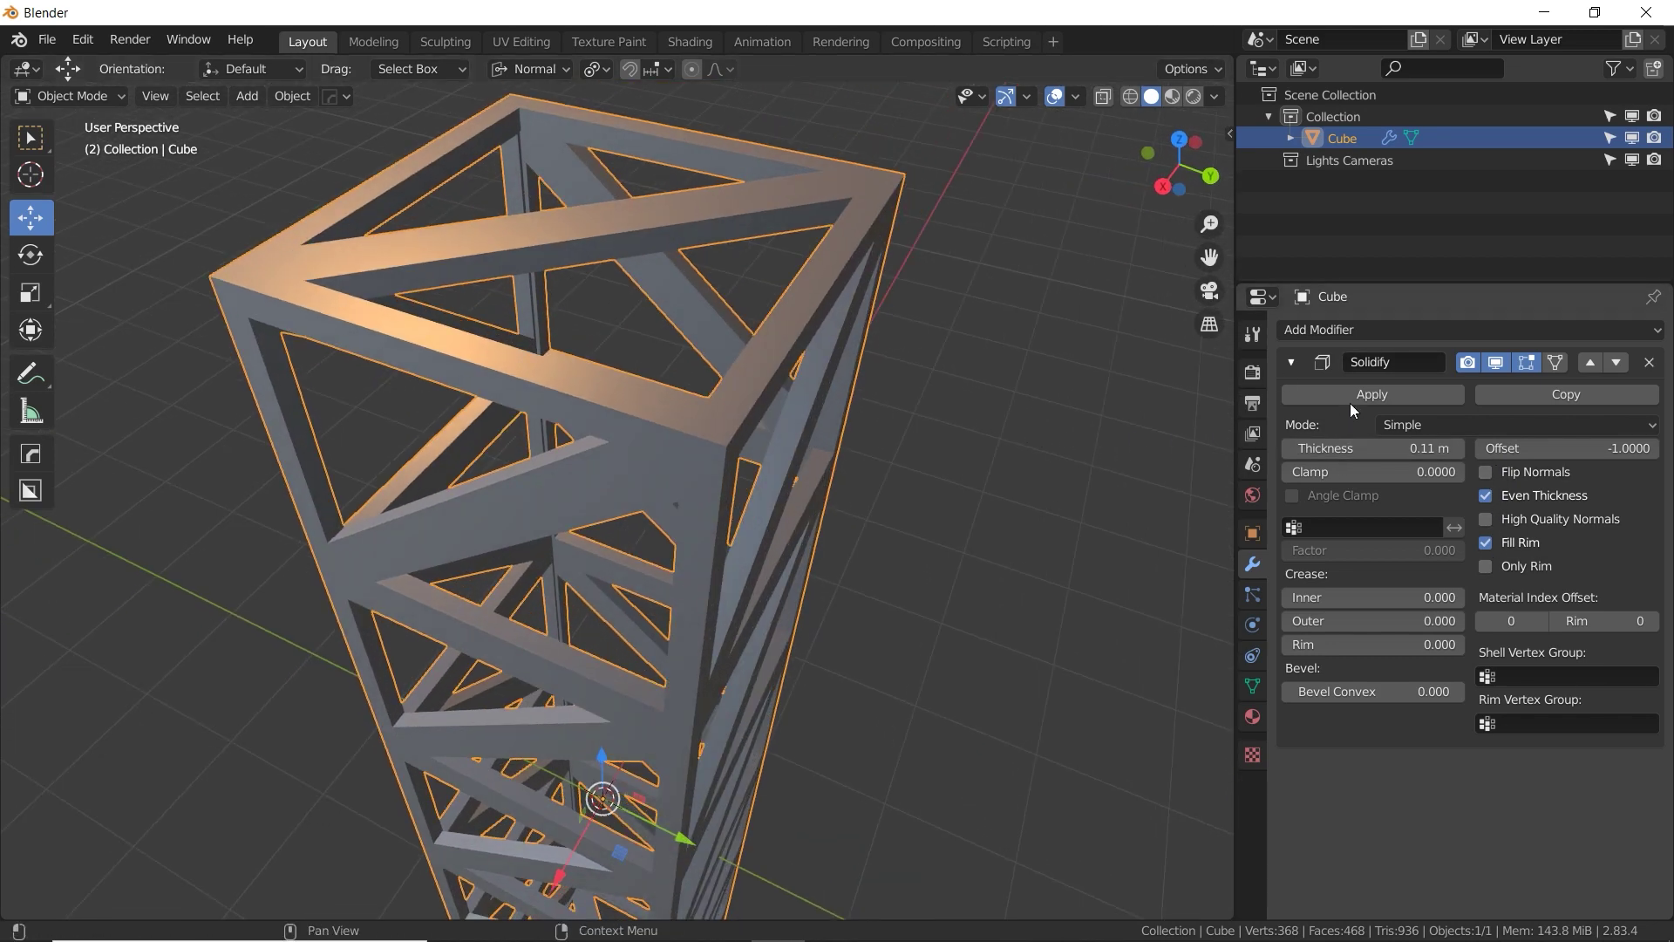
# Add a Bevel modifier to the tower with three segments, a 0.02 m offset and Clamp Overlap disabled.
pyautogui.click(1390, 330)
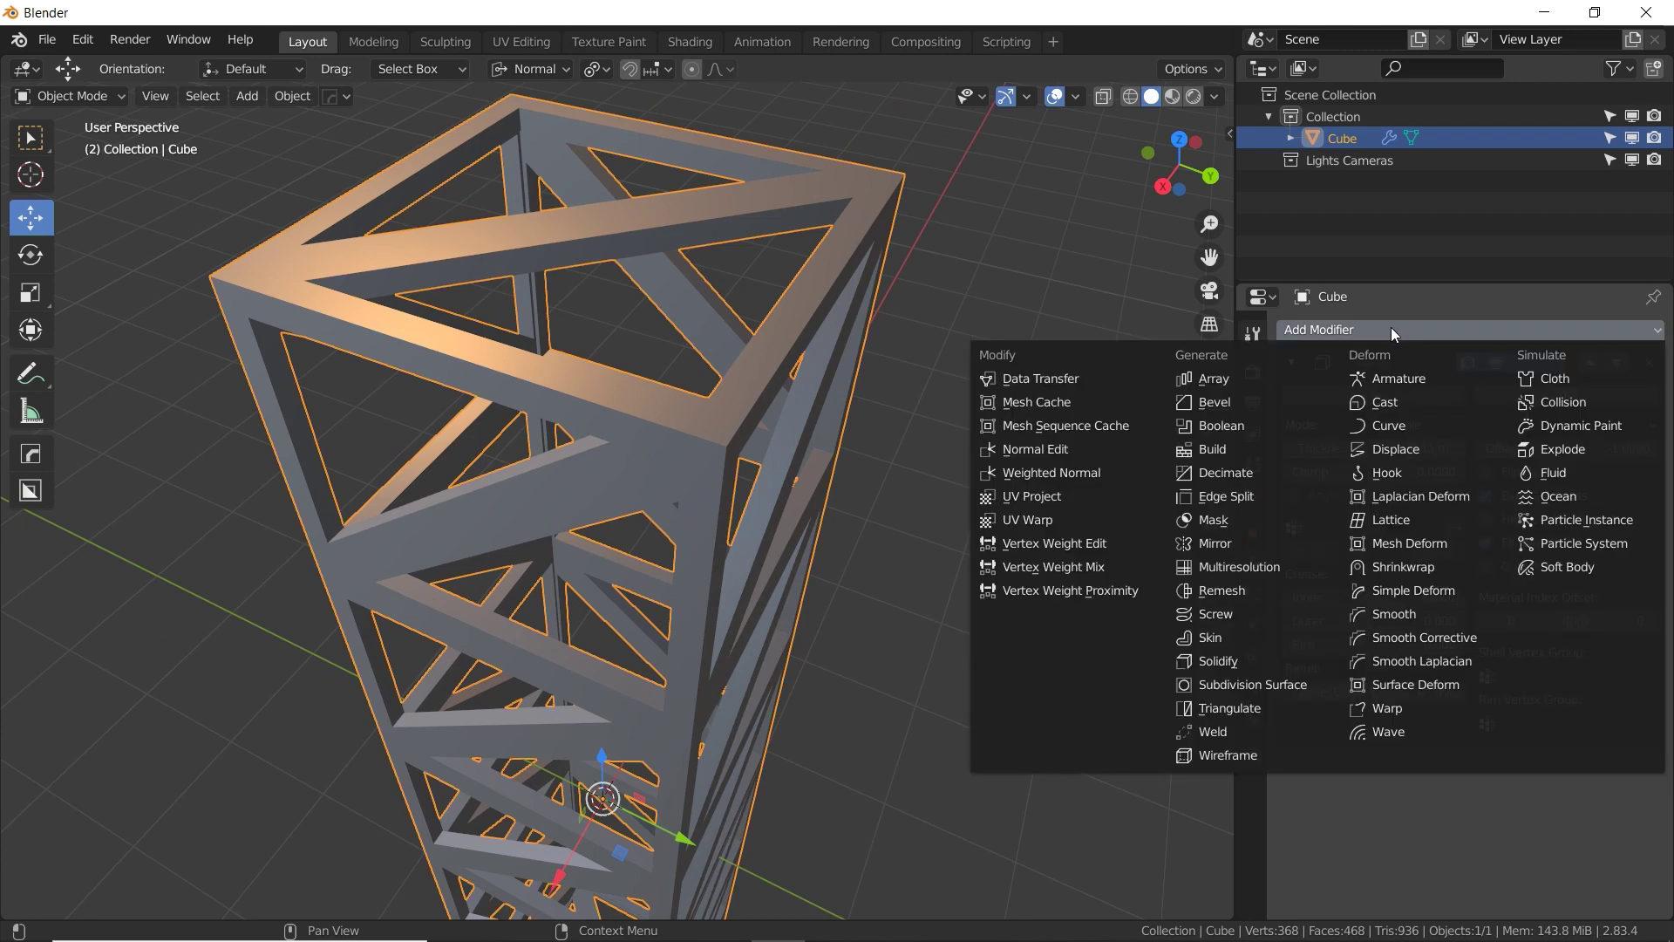
pyautogui.click(1211, 402)
pyautogui.click(1292, 362)
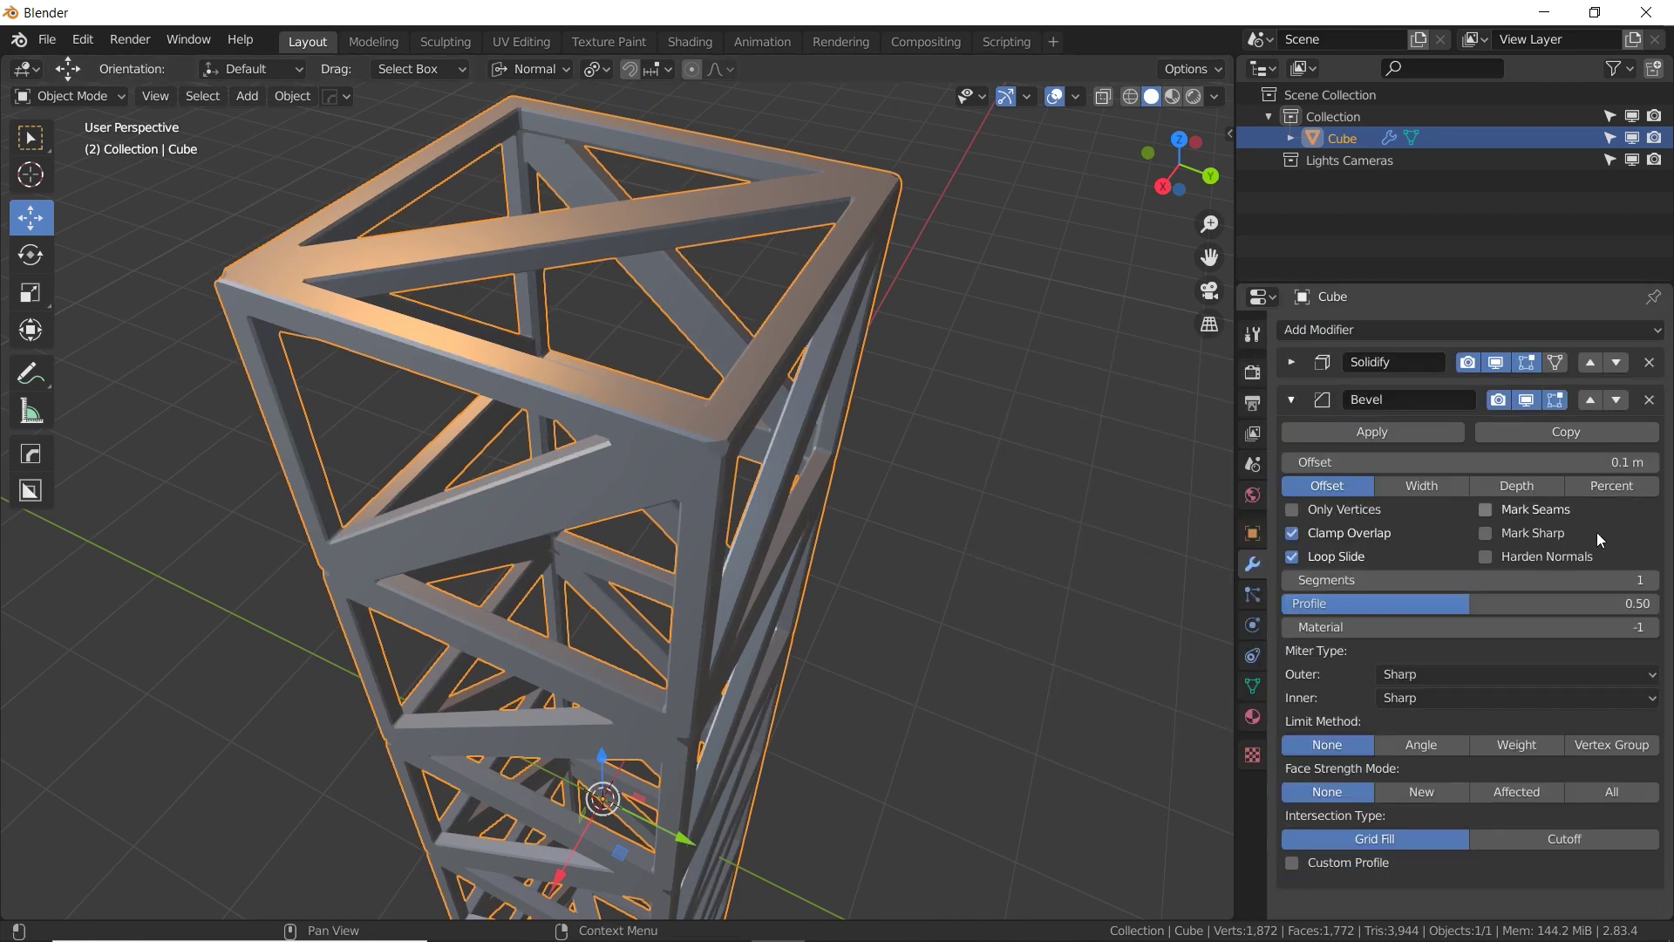
pyautogui.click(1651, 580)
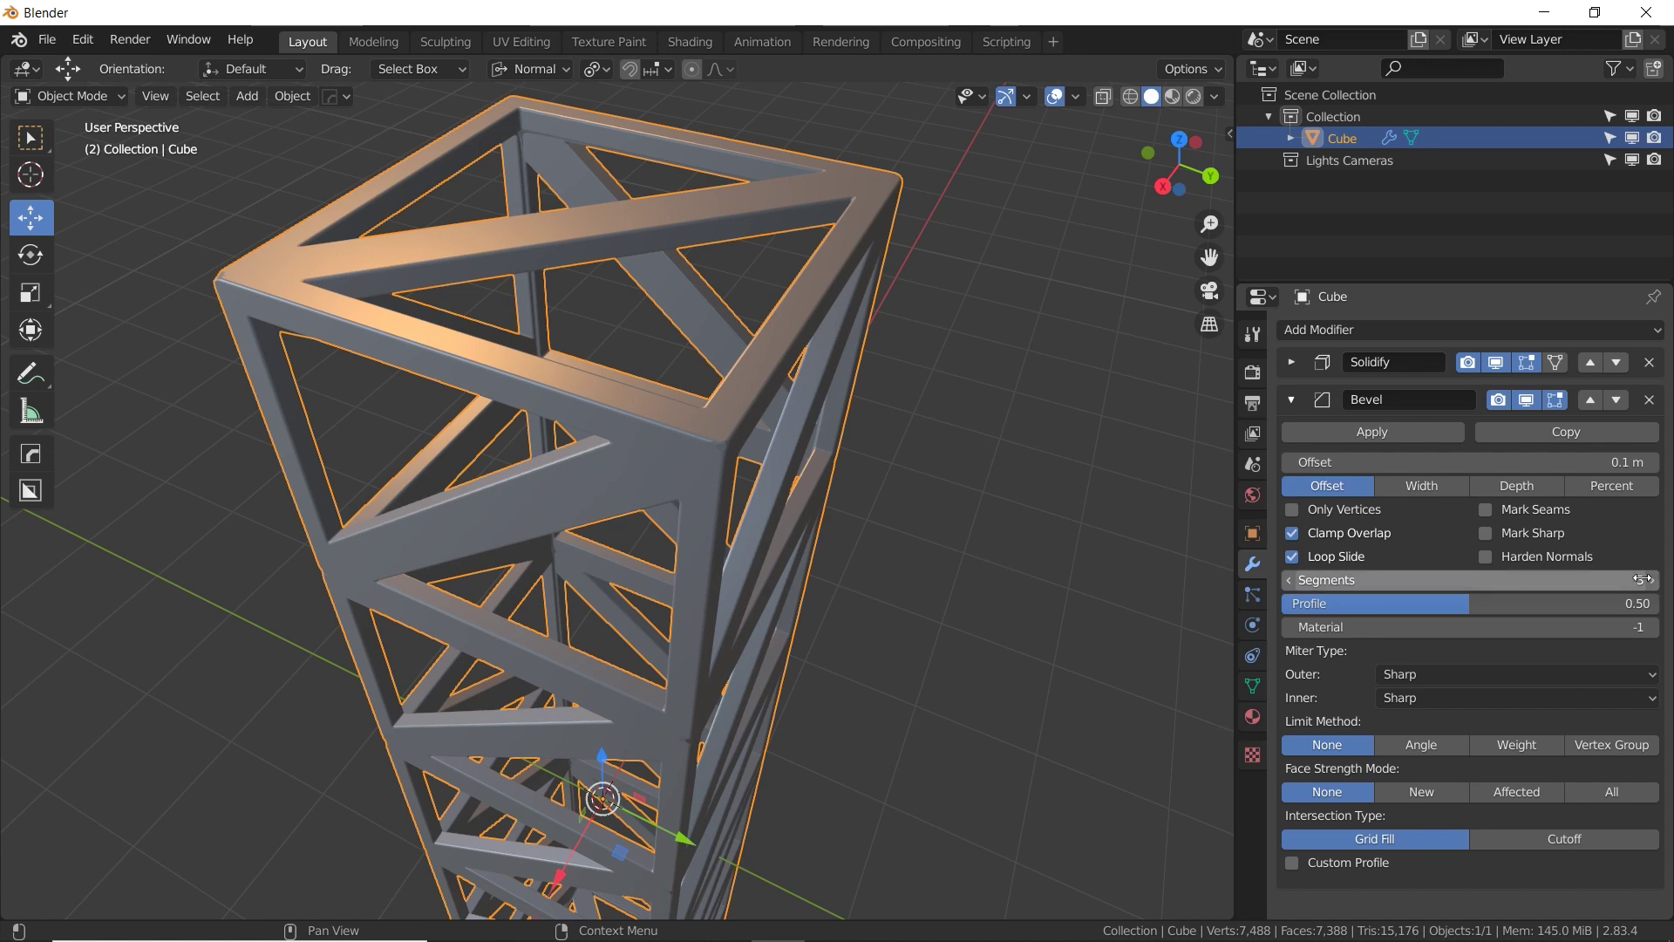
pyautogui.click(1651, 580)
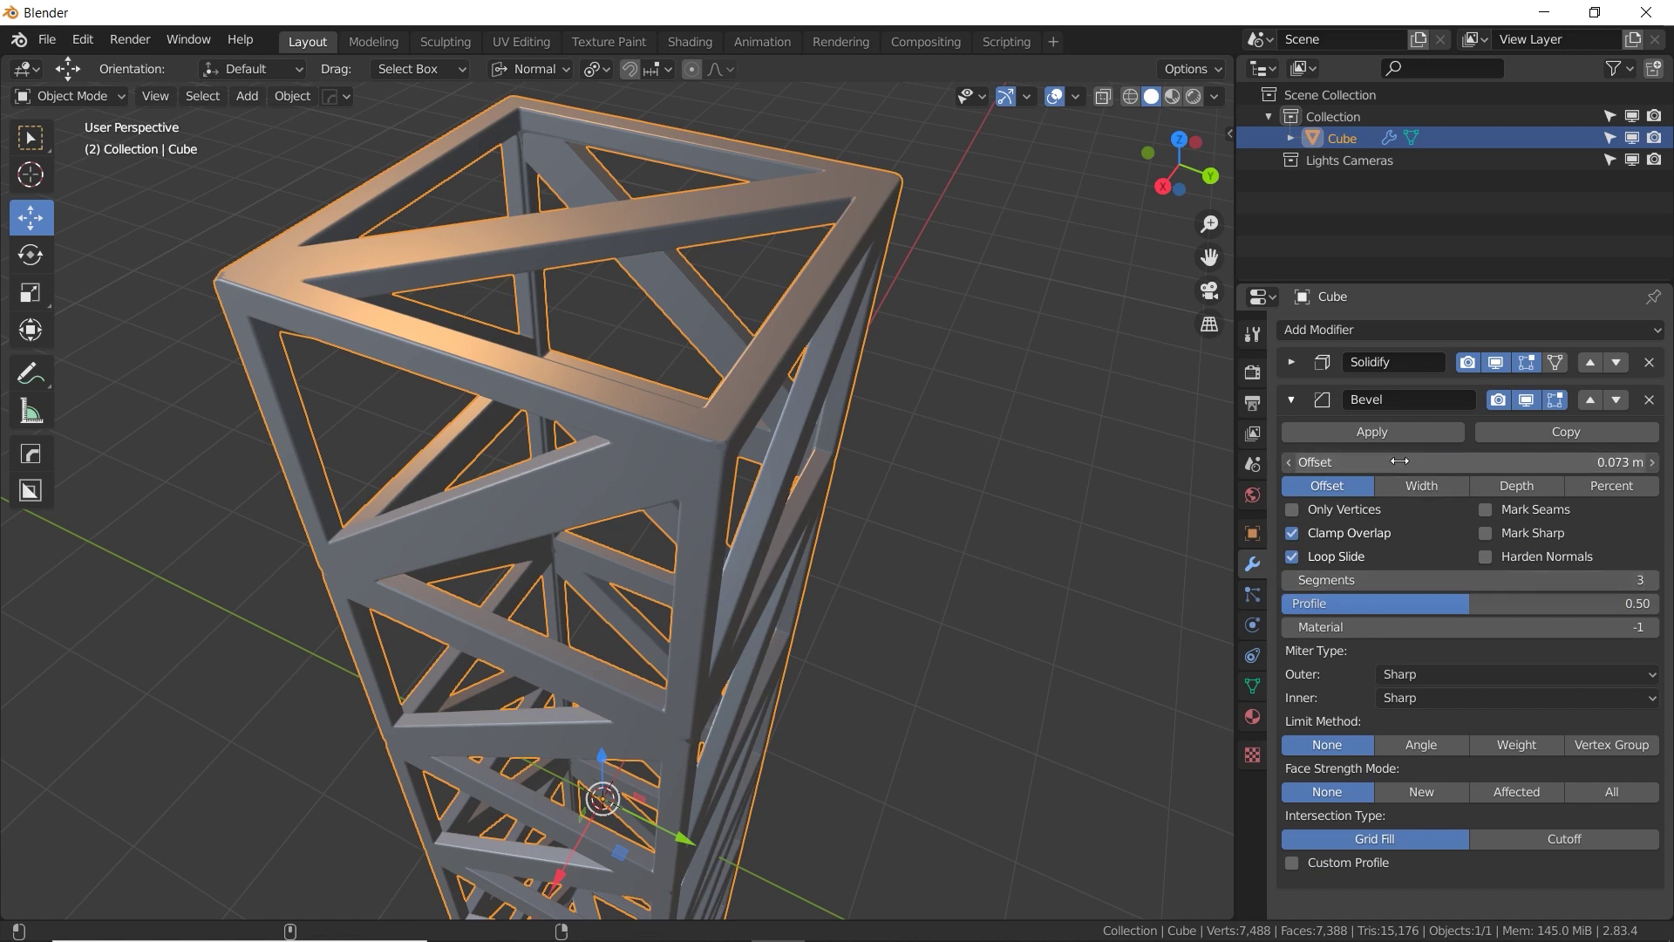
pyautogui.moveTo(1400, 461)
pyautogui.mouseDown()
pyautogui.moveTo(1318, 463)
pyautogui.moveTo(1407, 461)
pyautogui.moveTo(1384, 462)
pyautogui.mouseUp()
pyautogui.click(1292, 533)
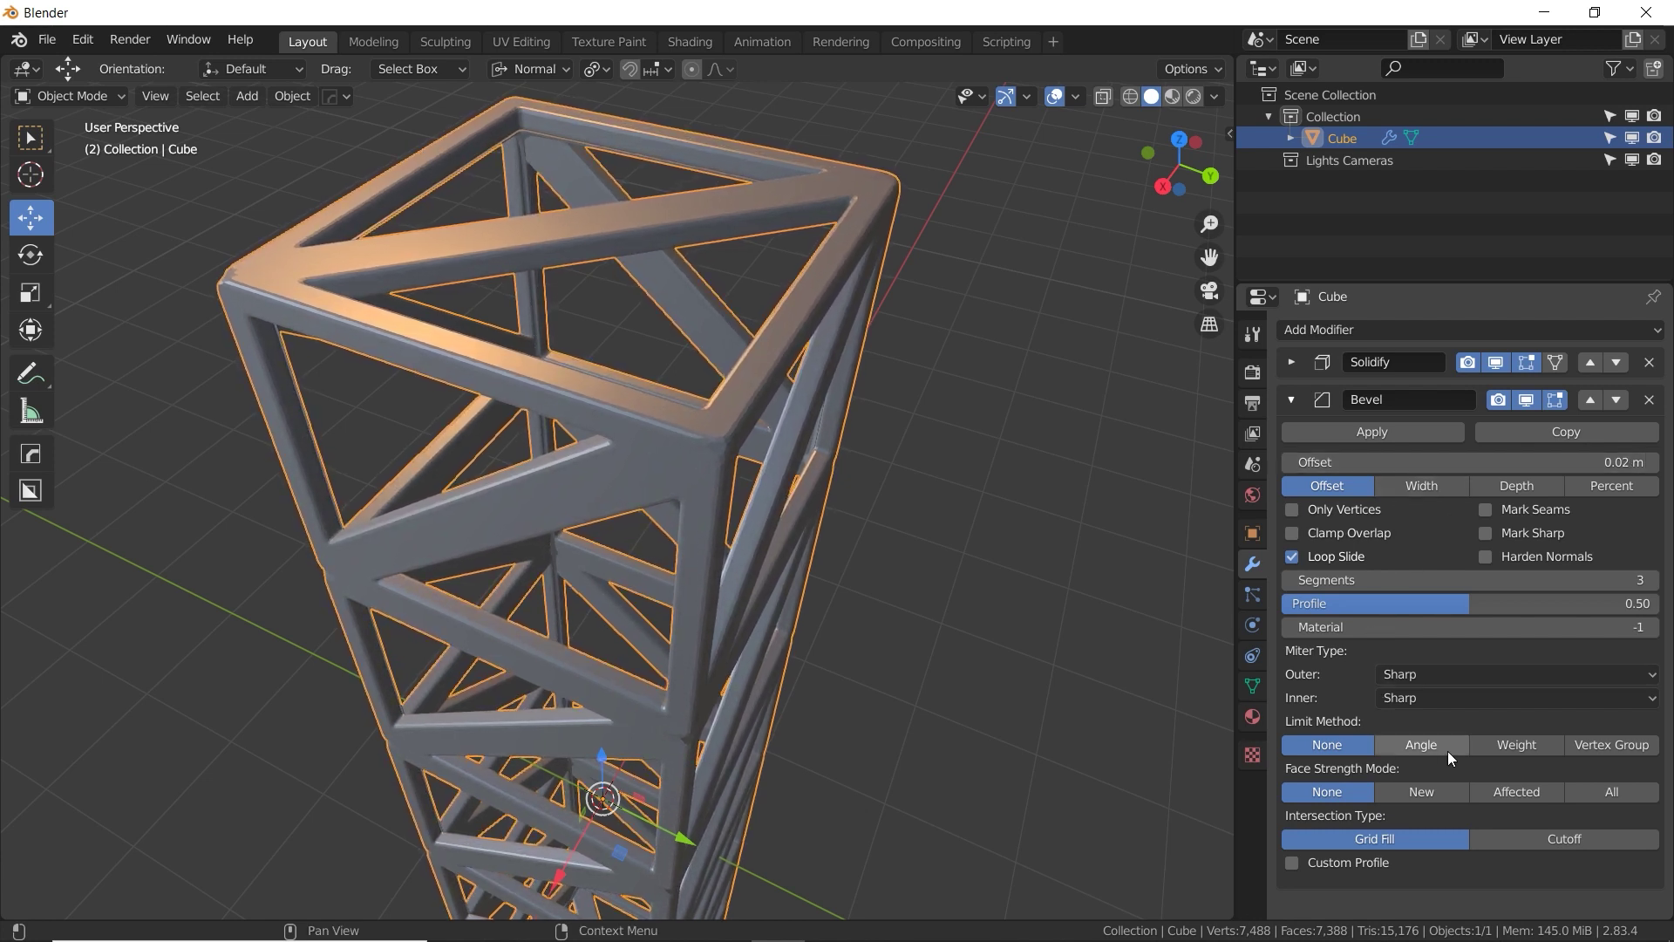
# Set the Bevel modifier's limit method to Angle.
pyautogui.click(1423, 743)
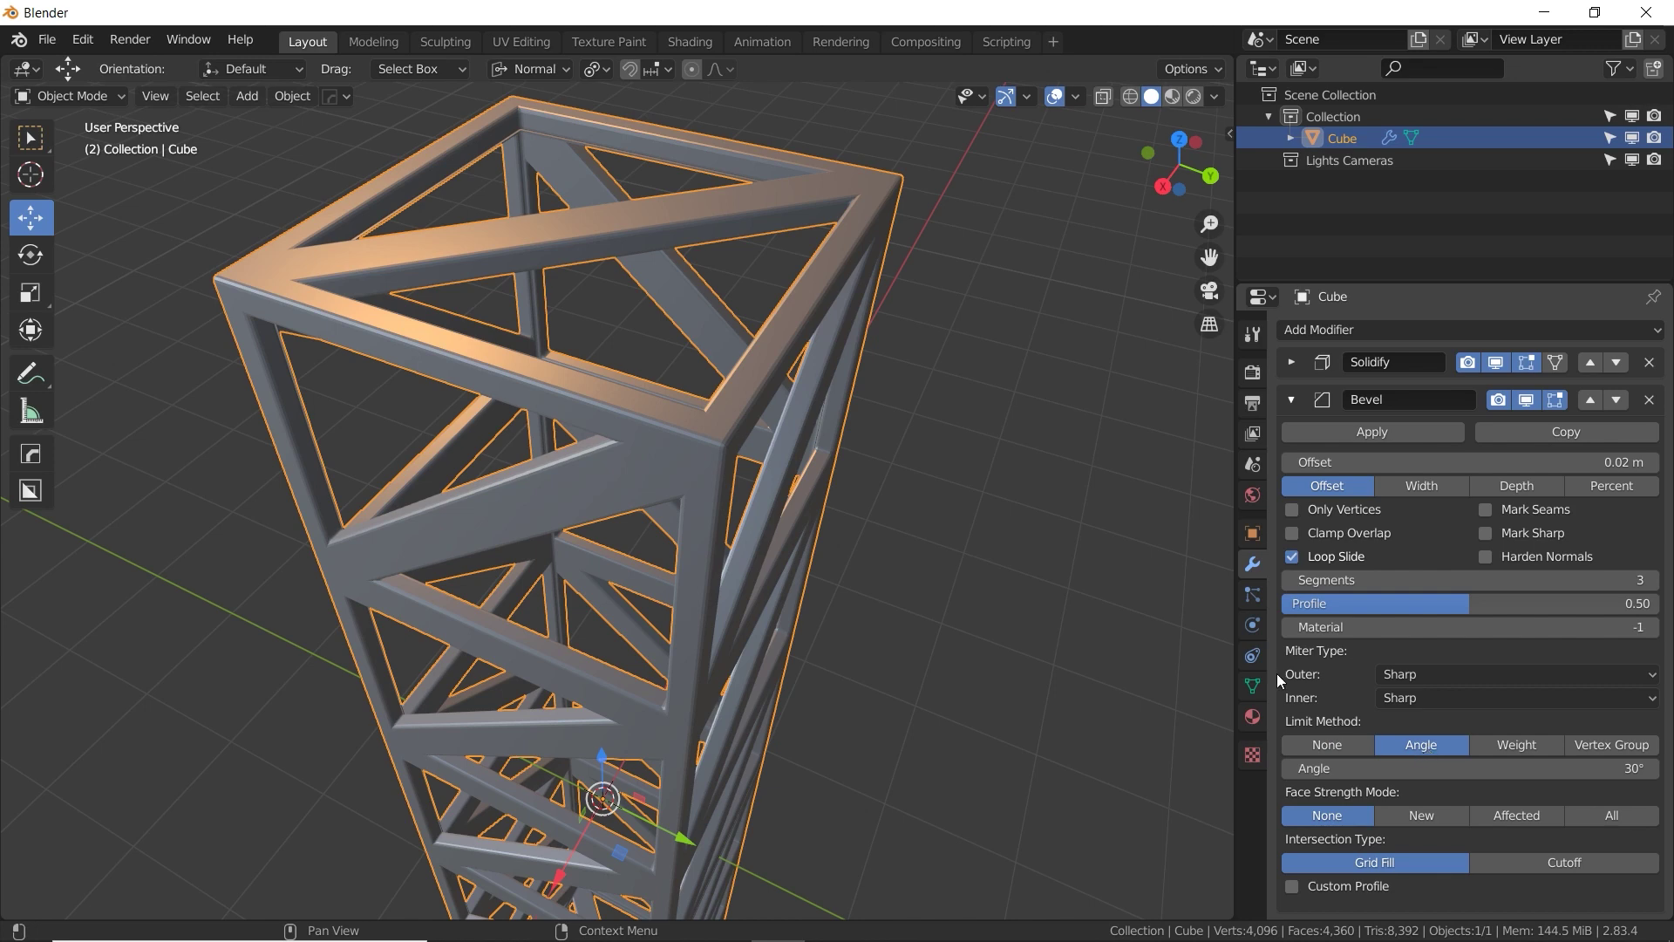
pyautogui.click(1467, 768)
pyautogui.press('Return')
# Reduce the Solidify modifier's thickness to 0.071 m for thinner truss members.
pyautogui.moveTo(915, 550); pyautogui.dragTo(691, 385, button='middle')
pyautogui.moveTo(759, 442); pyautogui.dragTo(959, 628, button='middle')
pyautogui.click(1295, 364)
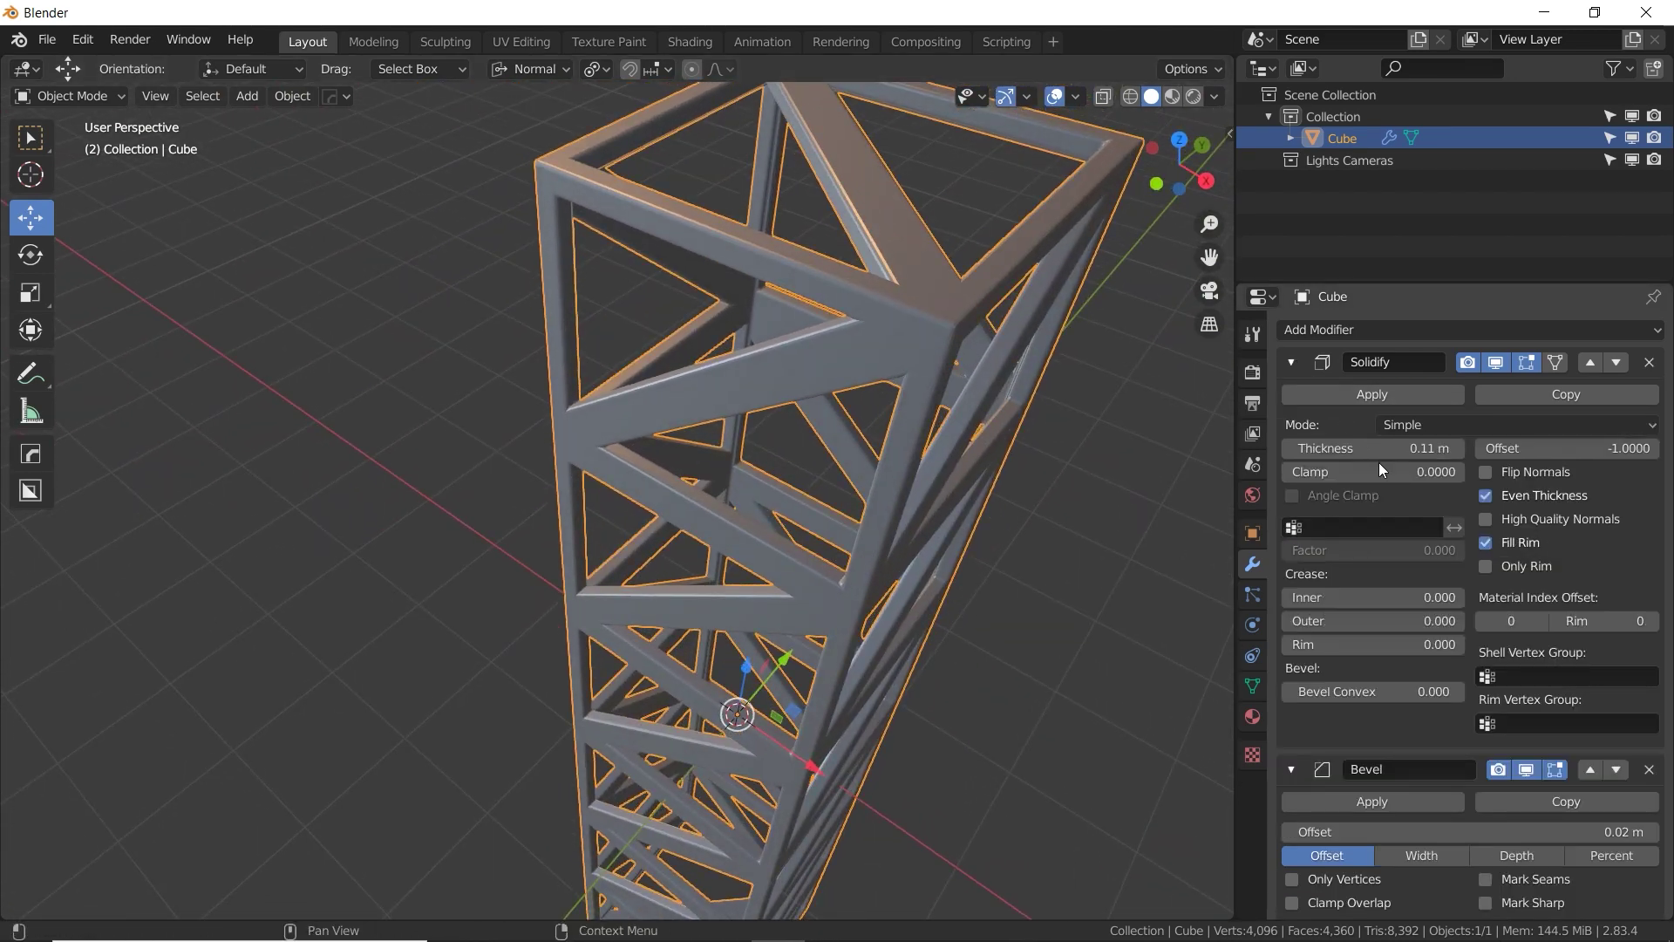
pyautogui.moveTo(1334, 450)
pyautogui.mouseDown()
pyautogui.moveTo(1361, 450)
pyautogui.moveTo(1334, 450)
pyautogui.mouseUp()
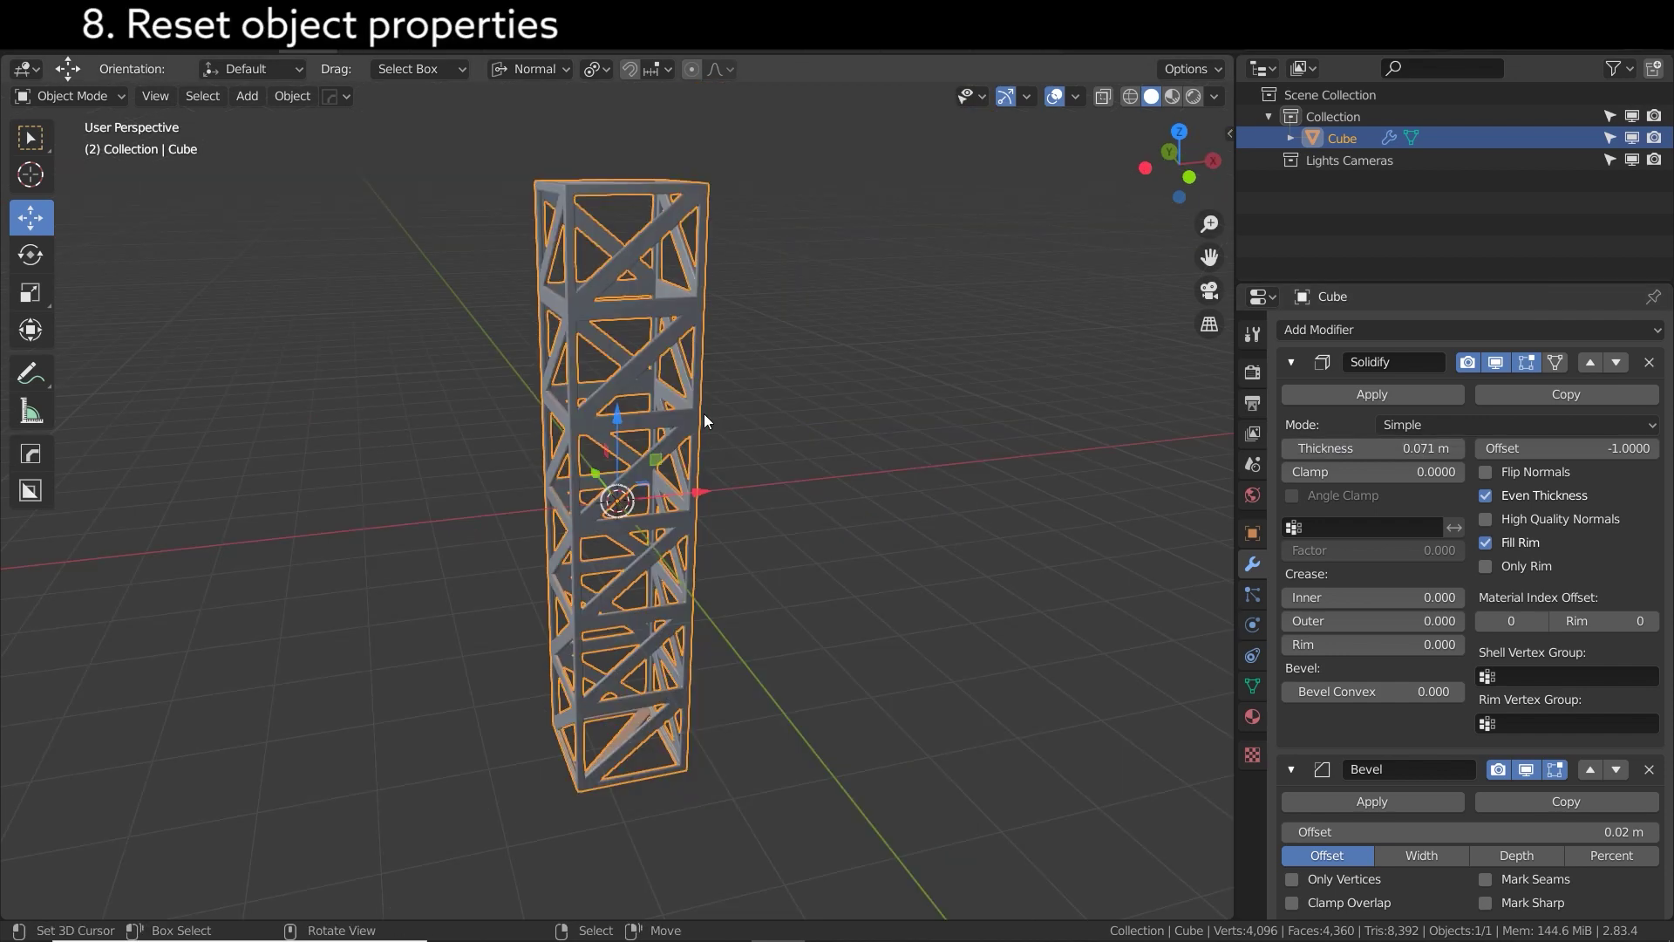
# Move the tower about 1.14 m in X, -0.64 m in Y and 0.49 m in Z, and rotate it about 14.7° in the view.
pyautogui.moveTo(686, 437); pyautogui.dragTo(657, 479, button='middle')
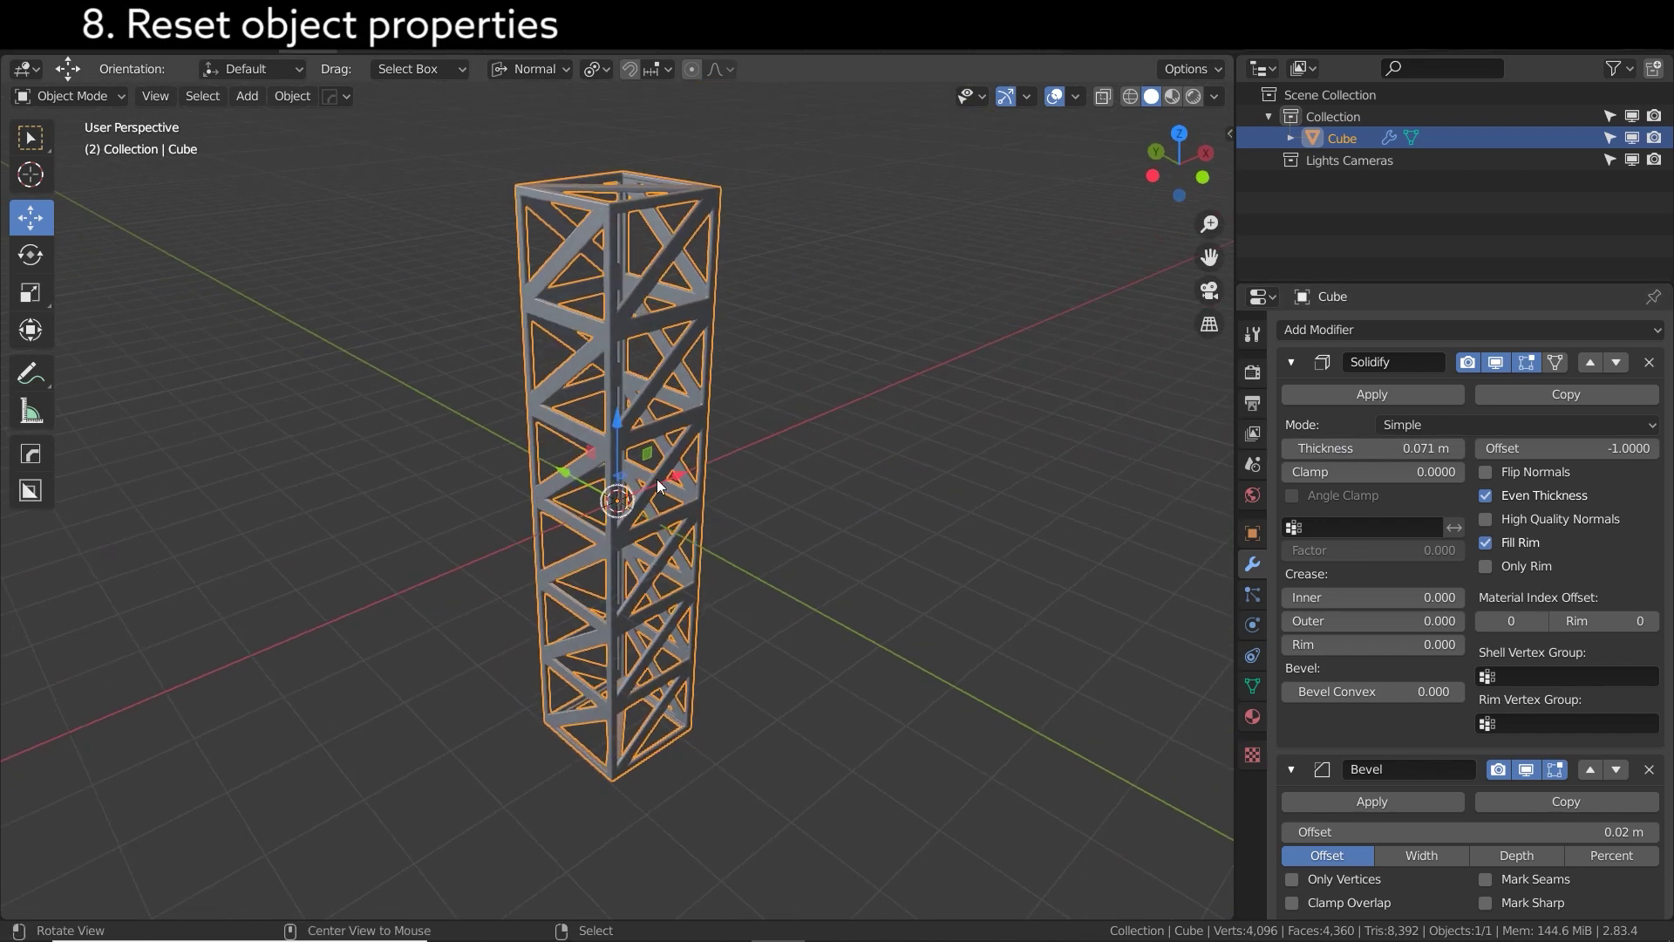
pyautogui.moveTo(599, 506); pyautogui.dragTo(672, 479)
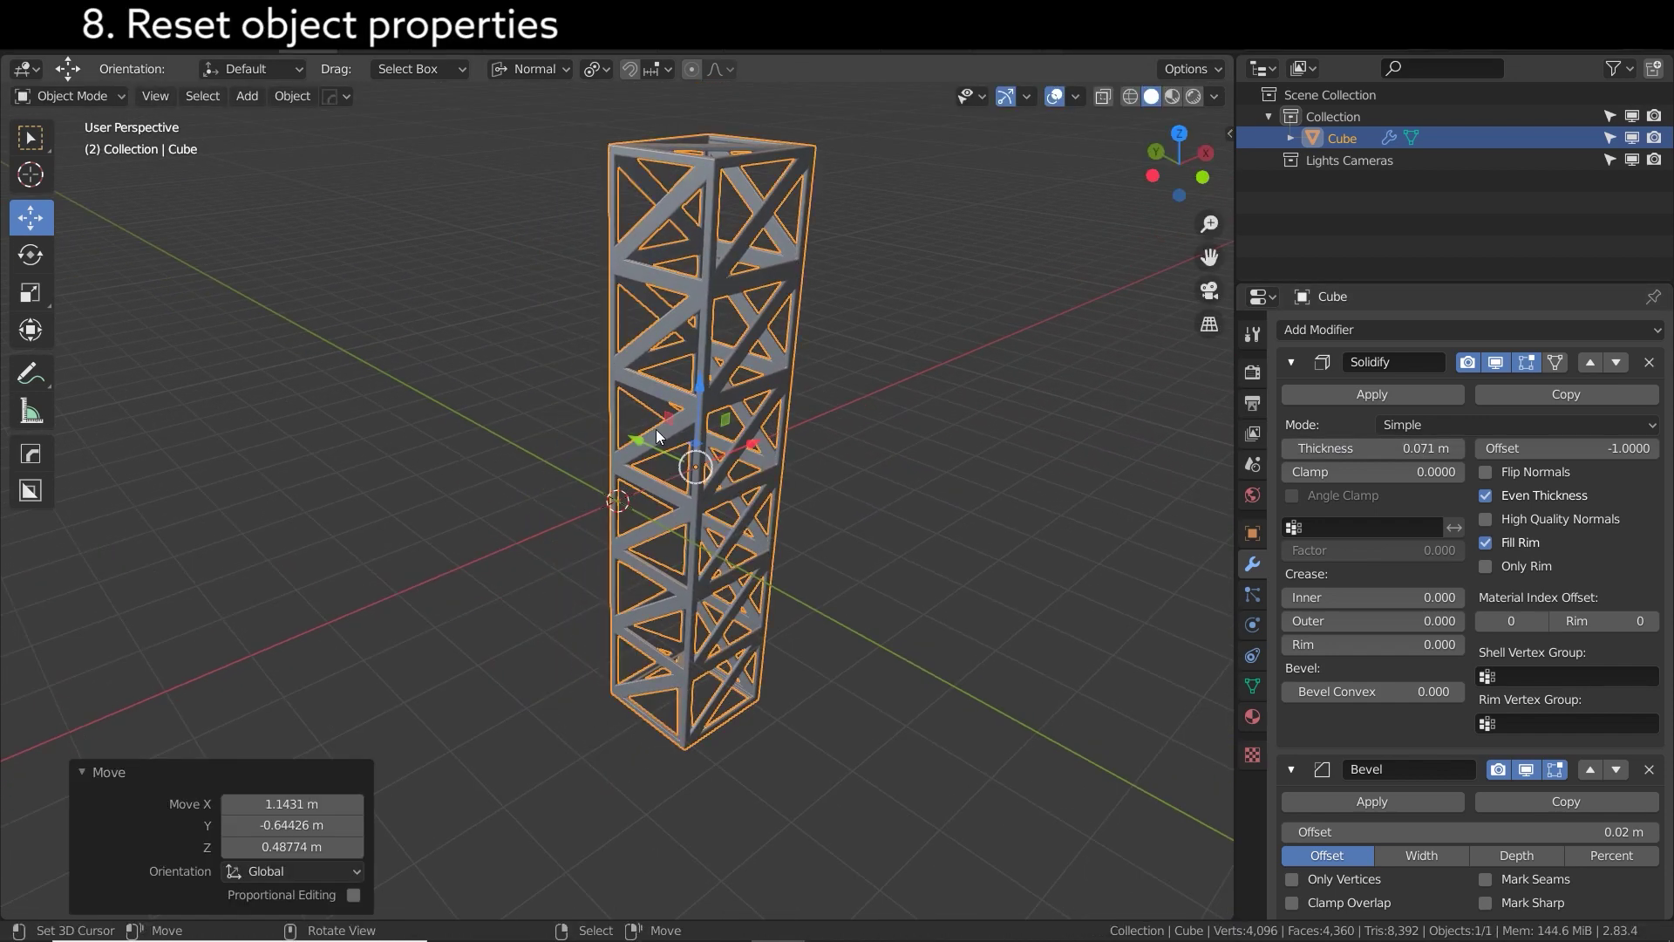
pyautogui.press('r')
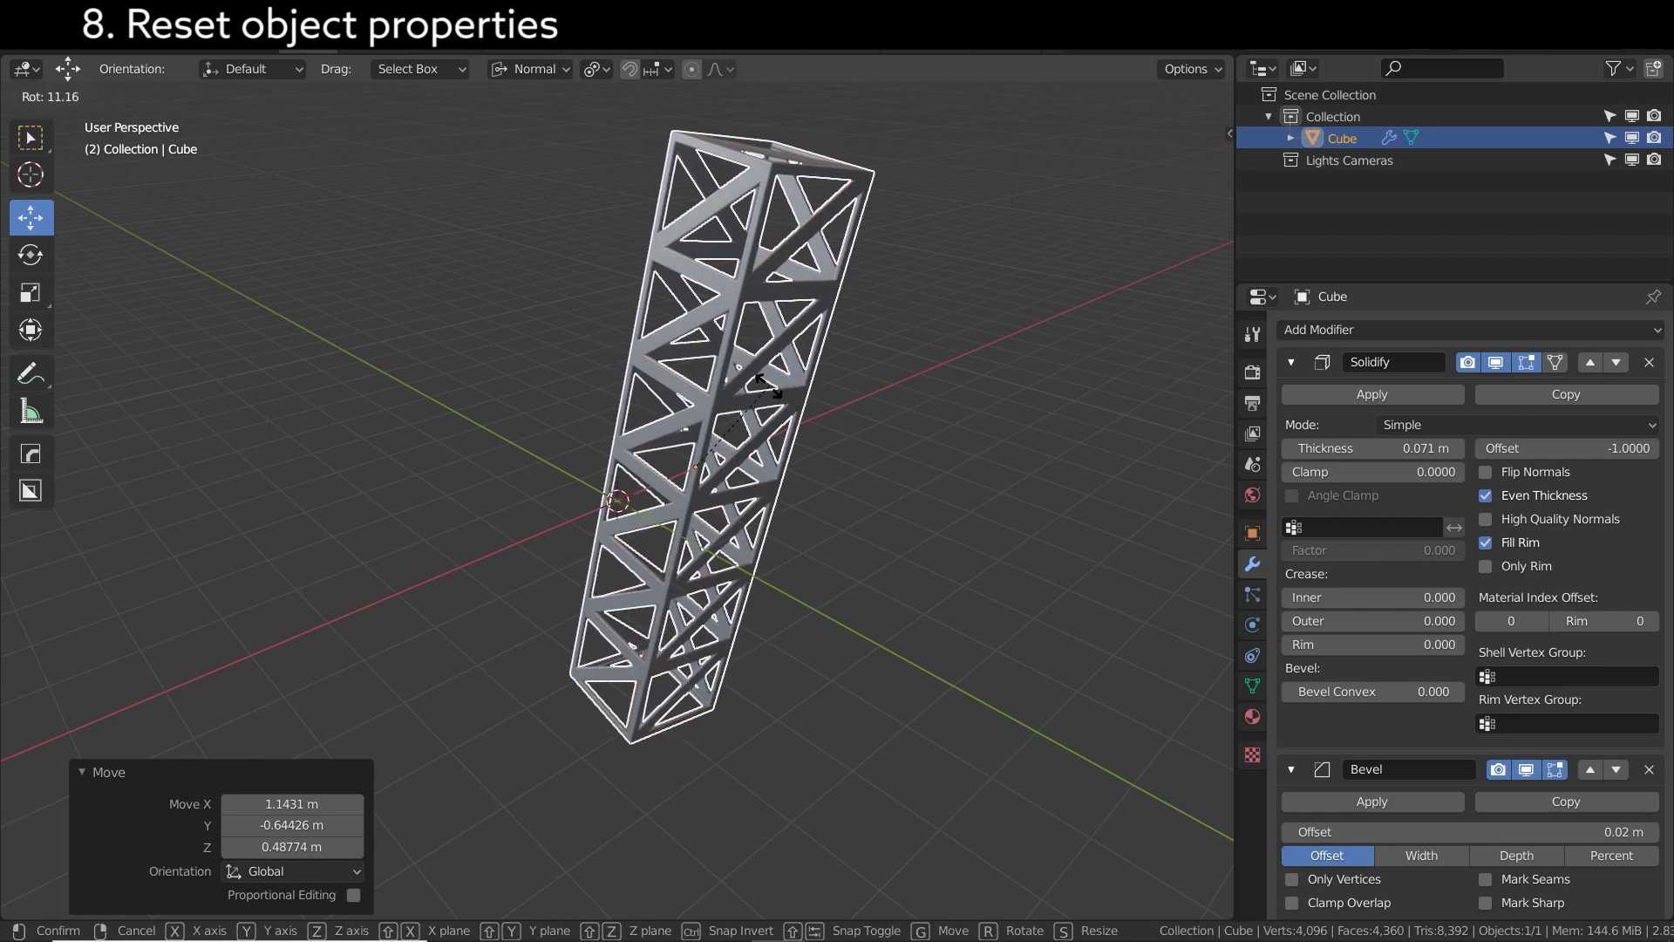
pyautogui.click(754, 405)
# Clear the tower's location and rotation.
pyautogui.moveTo(720, 427); pyautogui.dragTo(796, 431, button='middle')
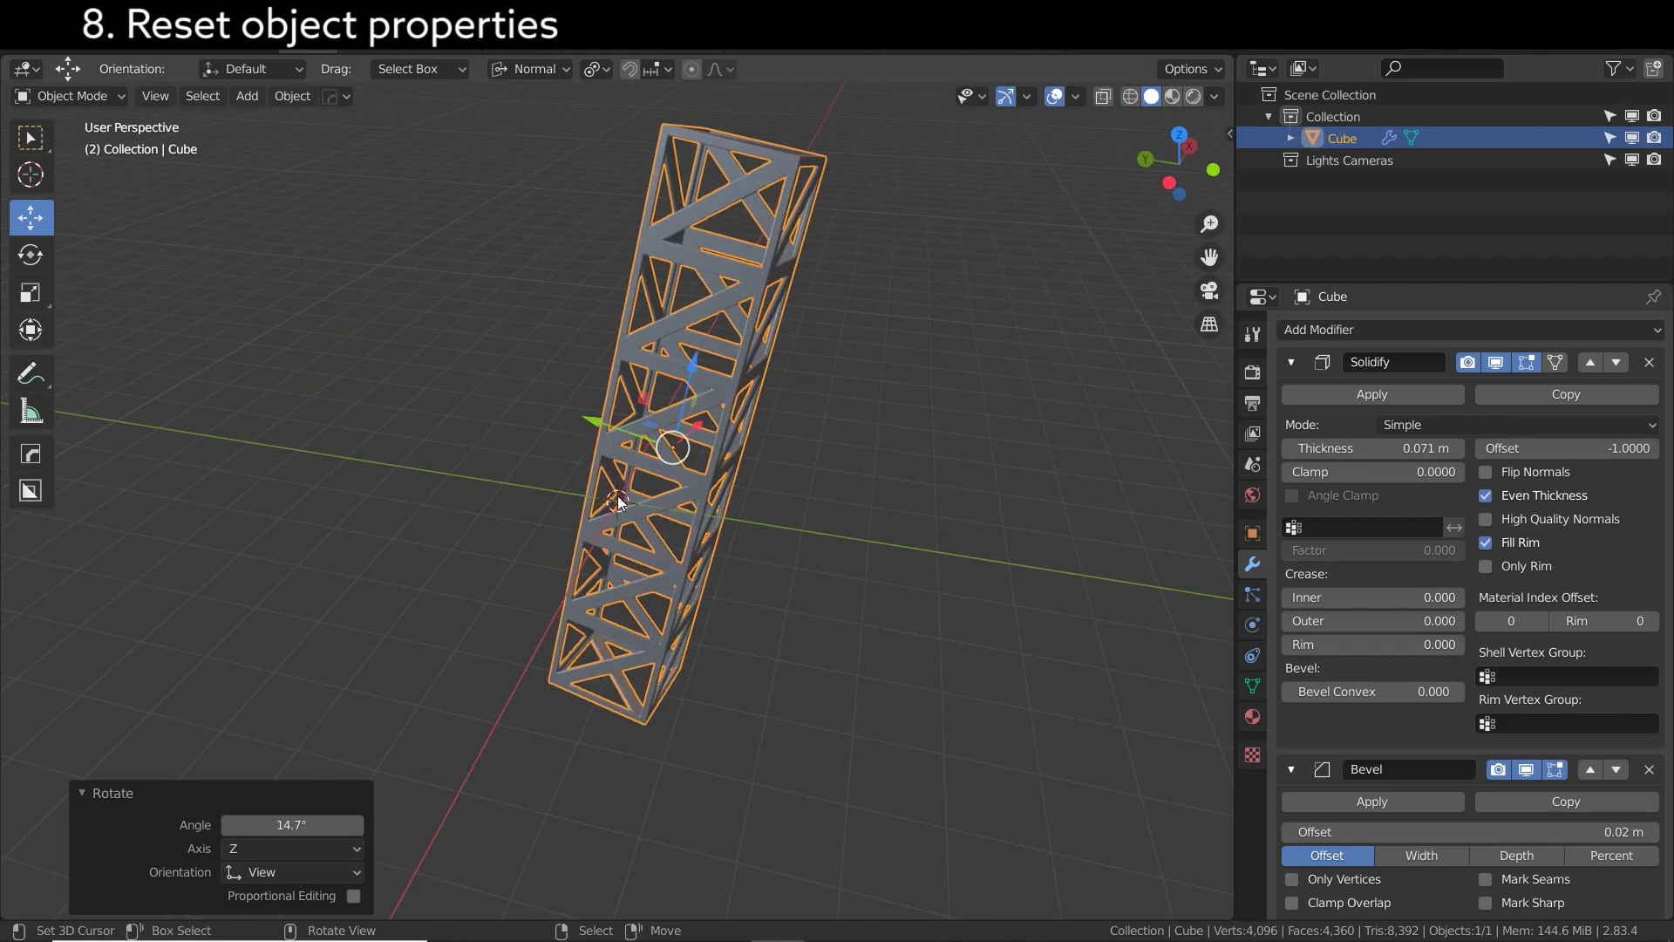
pyautogui.moveTo(618, 496); pyautogui.dragTo(685, 454, button='middle')
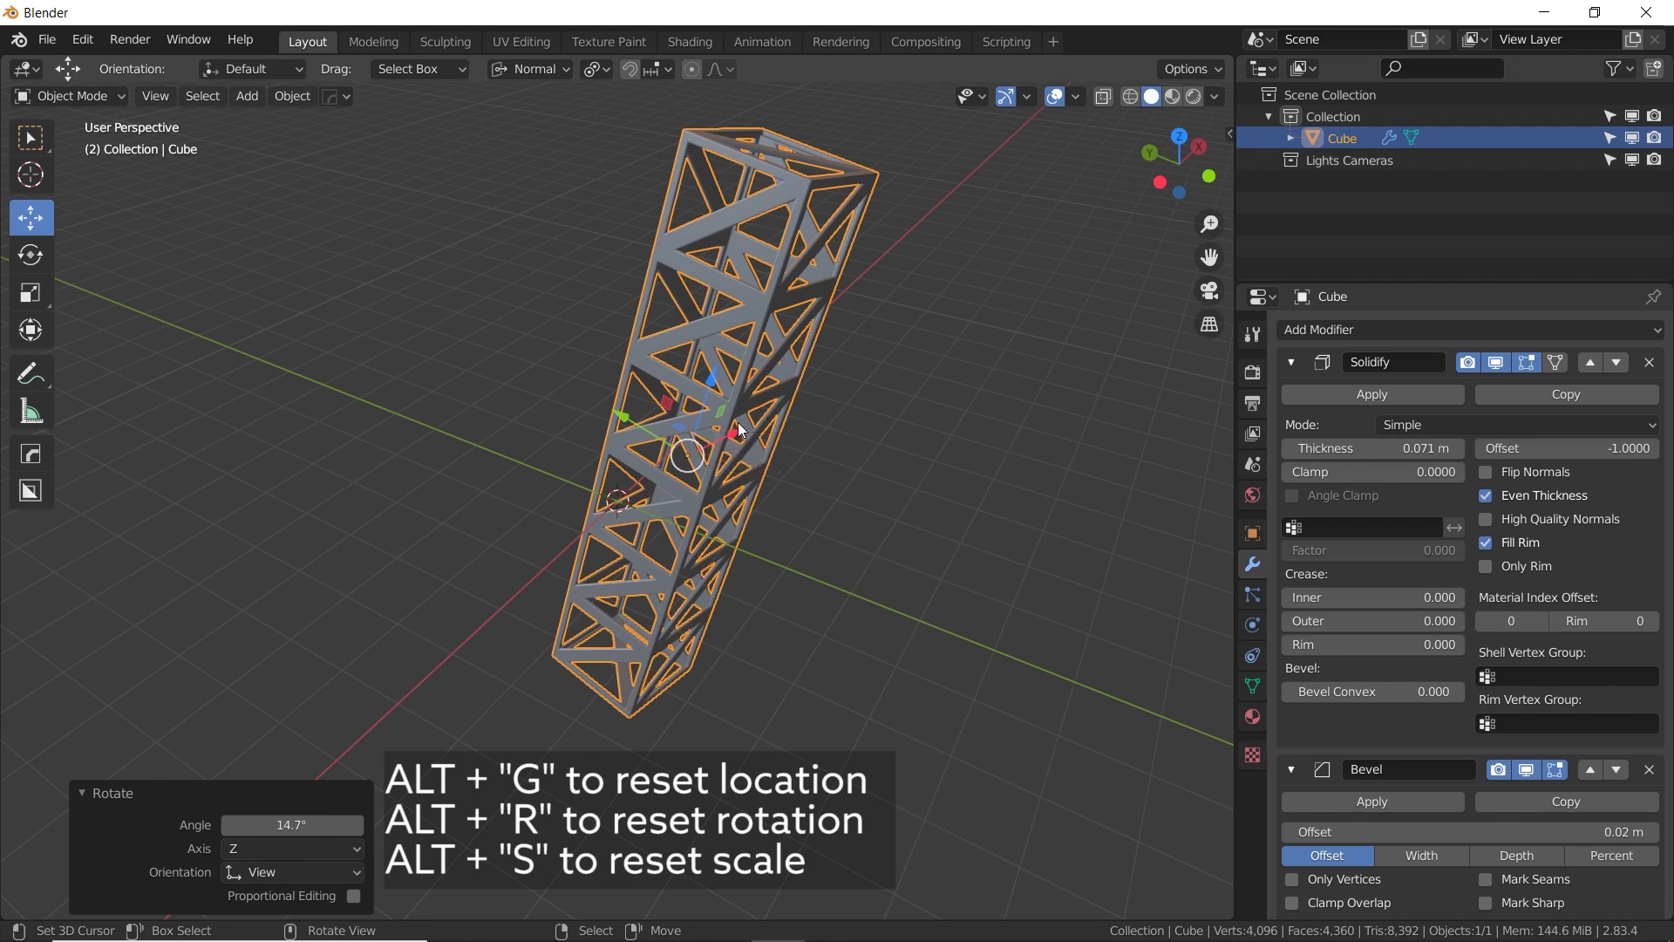
pyautogui.hotkey('alt', 'g')
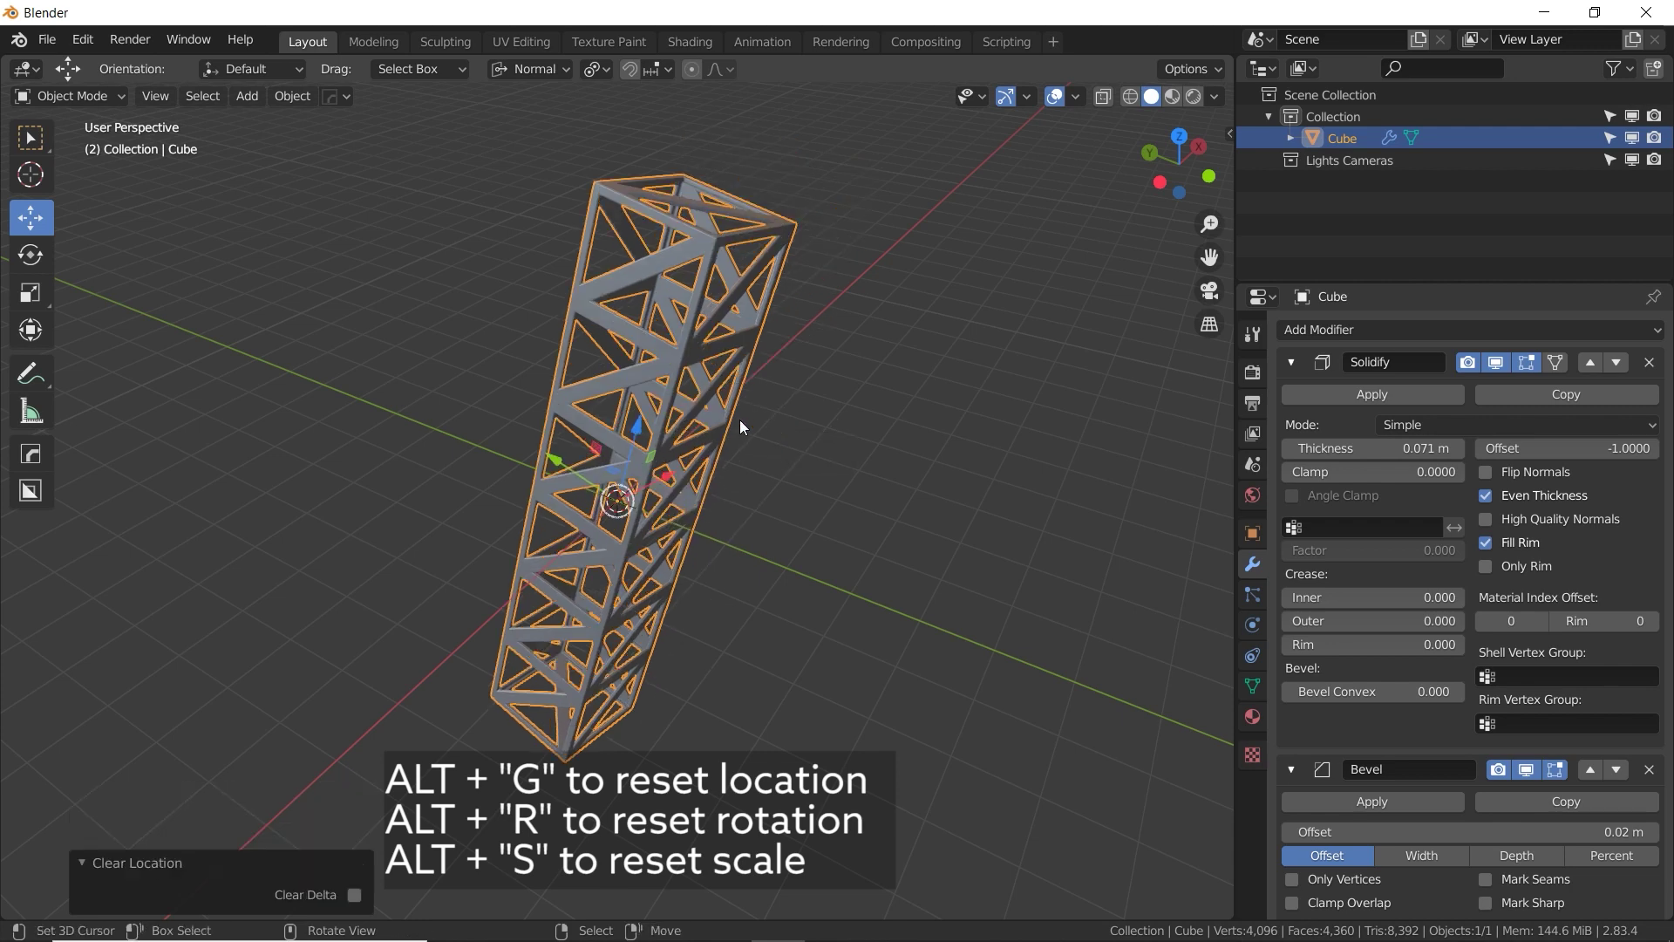
pyautogui.hotkey('alt', 'r')
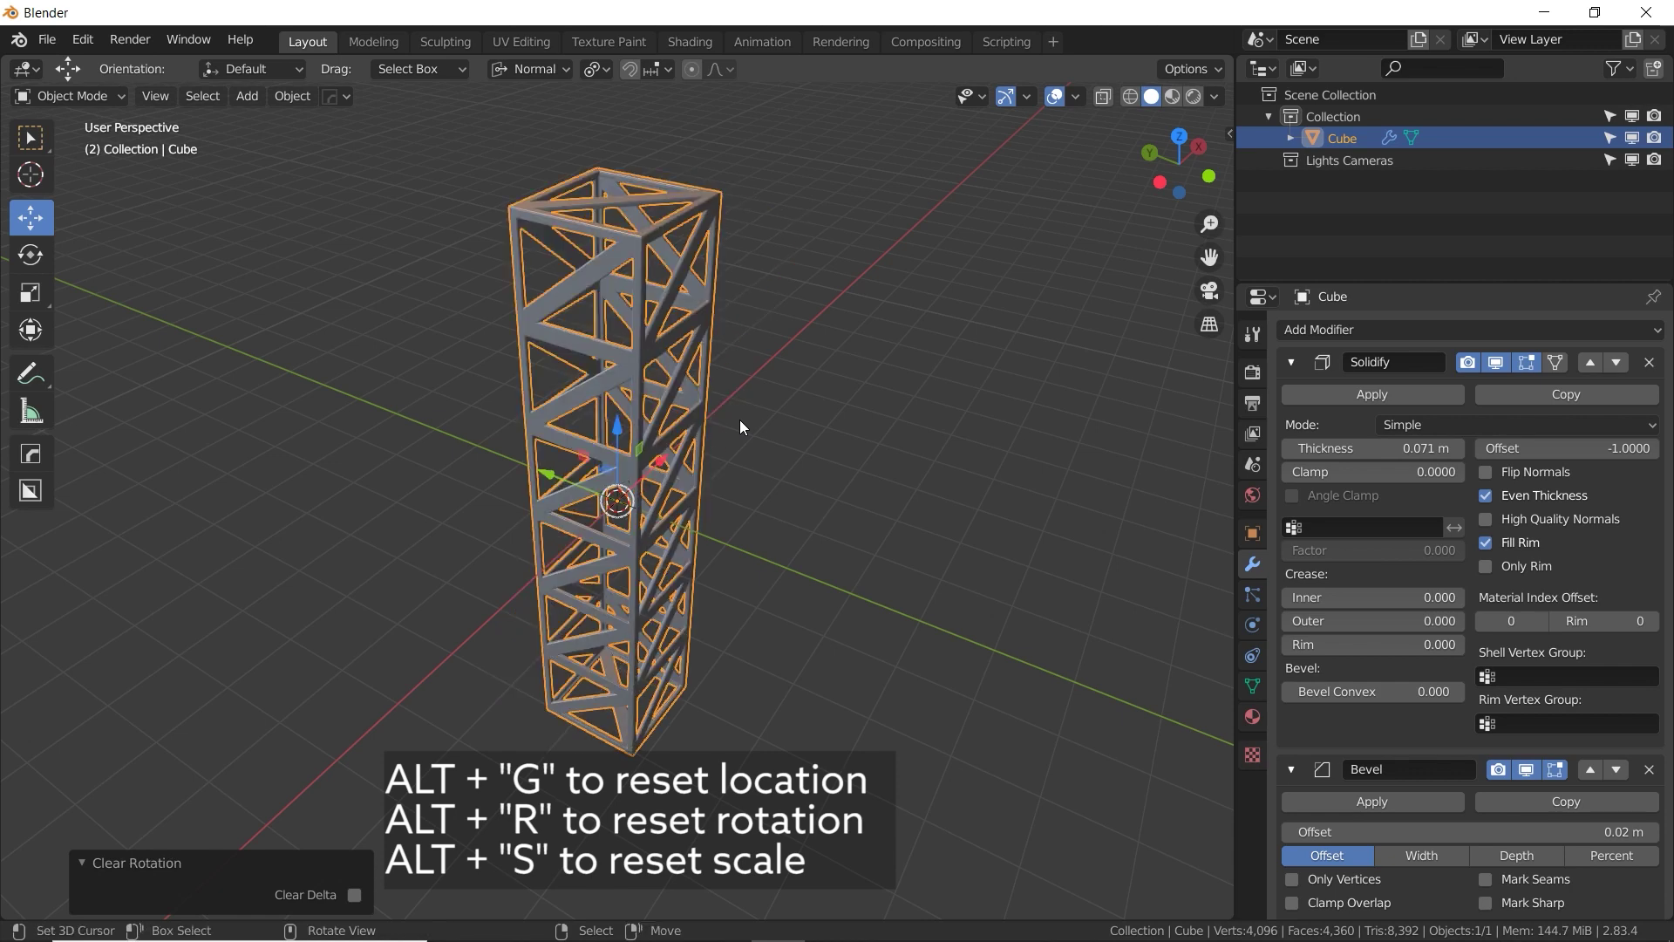
# With the object transform properties shown, scale the tower uniformly by about 1.413 and clear its scale.
pyautogui.click(1256, 530)
pyautogui.hotkey('shift', 'space')
pyautogui.press('s')
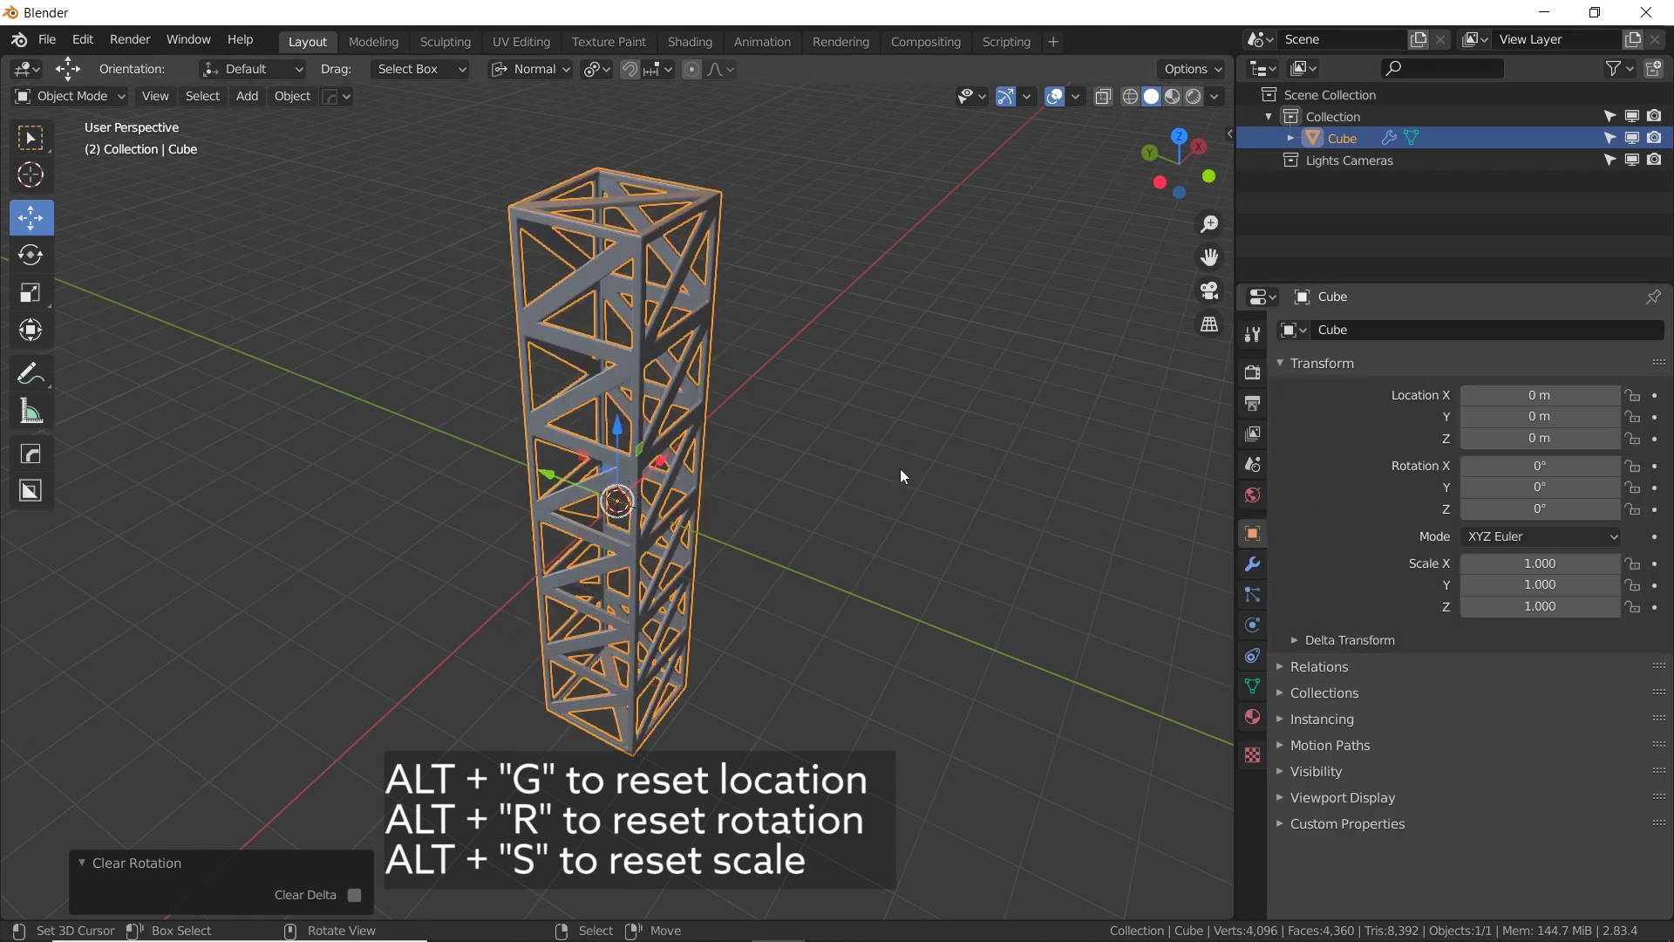
pyautogui.press('s')
pyautogui.click(893, 467)
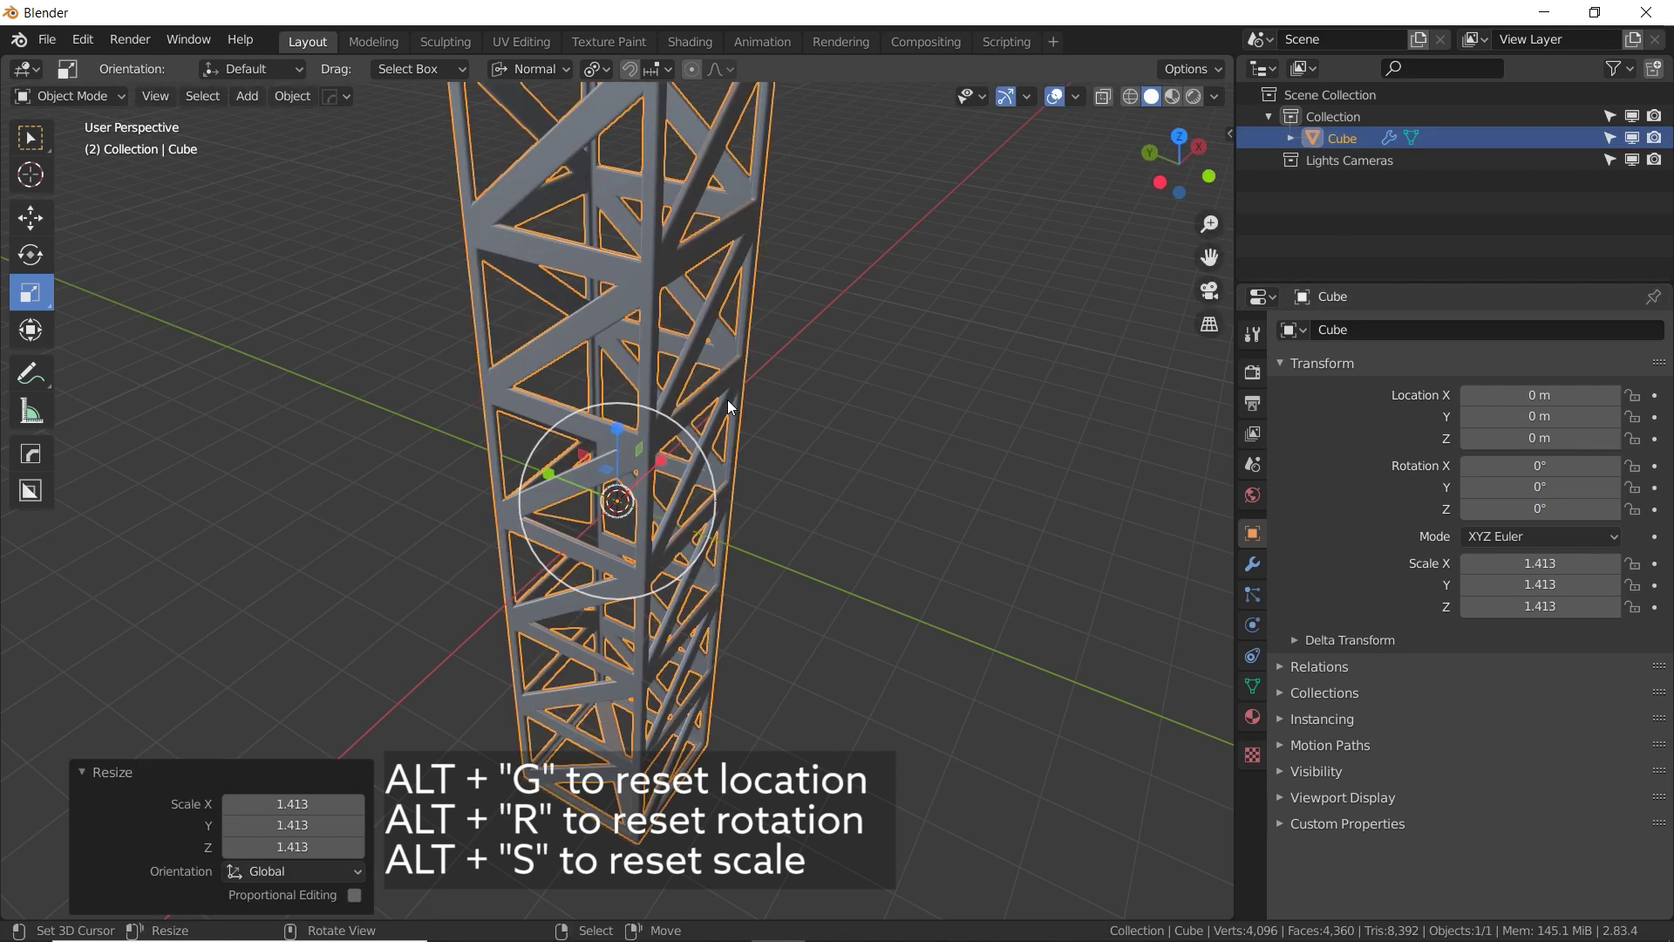
pyautogui.hotkey('alt', 's')
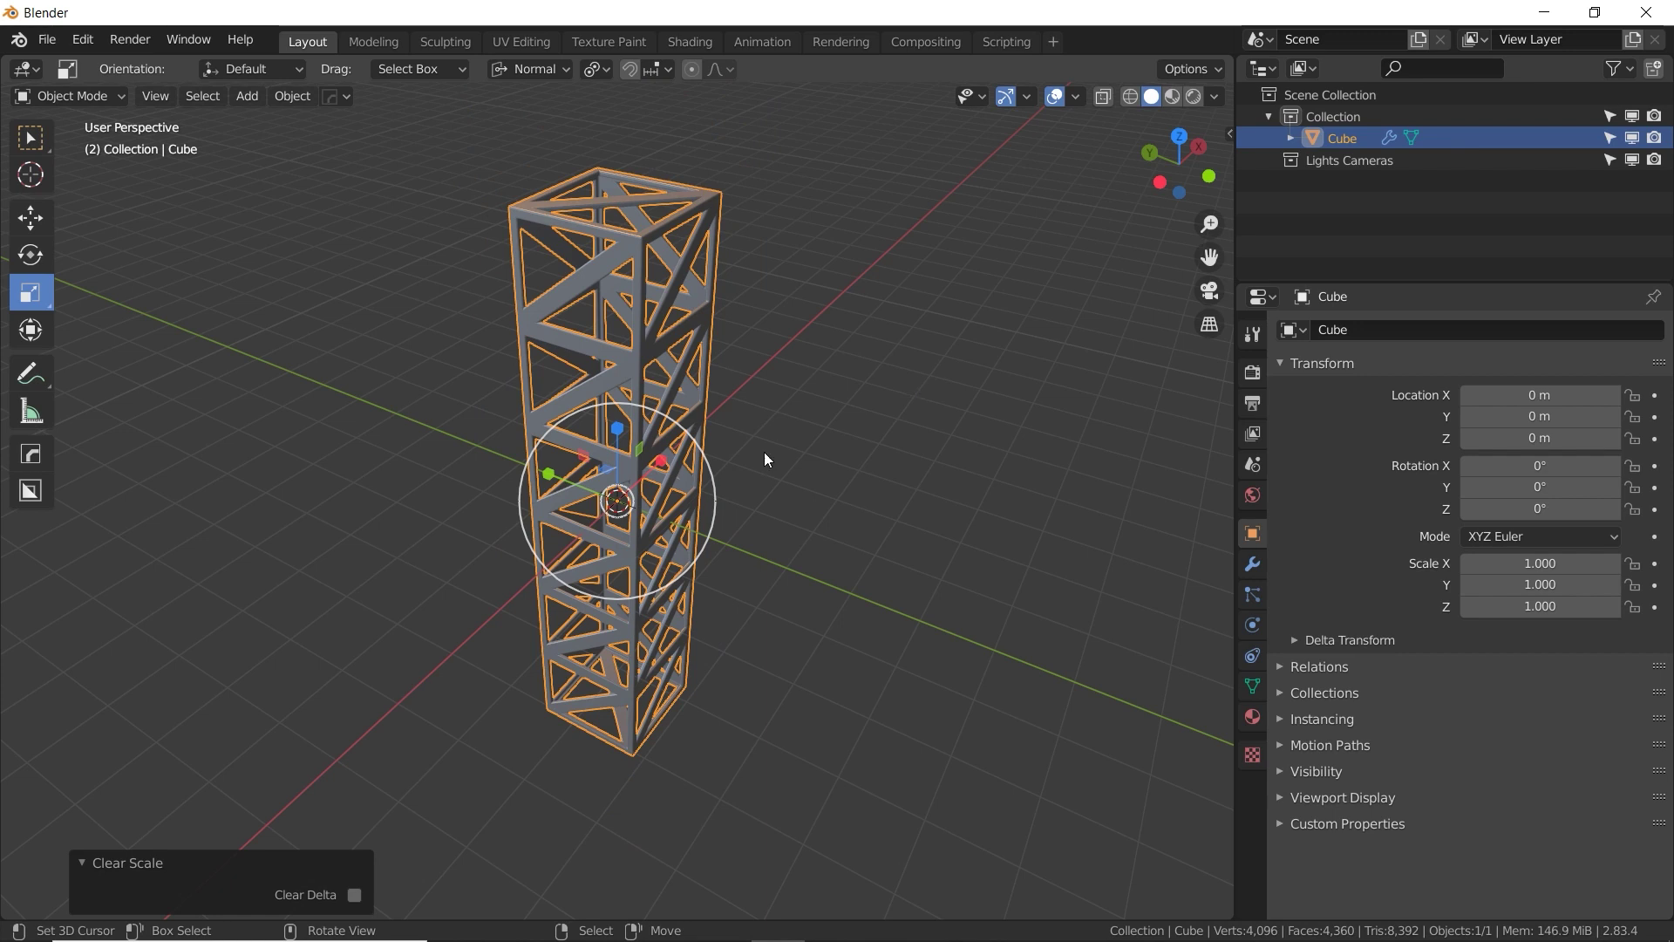
# Delete the truss tower and add a mesh cylinder with 32 vertices, 1 m radius and 2 m depth at the origin.
pyautogui.press('Delete')
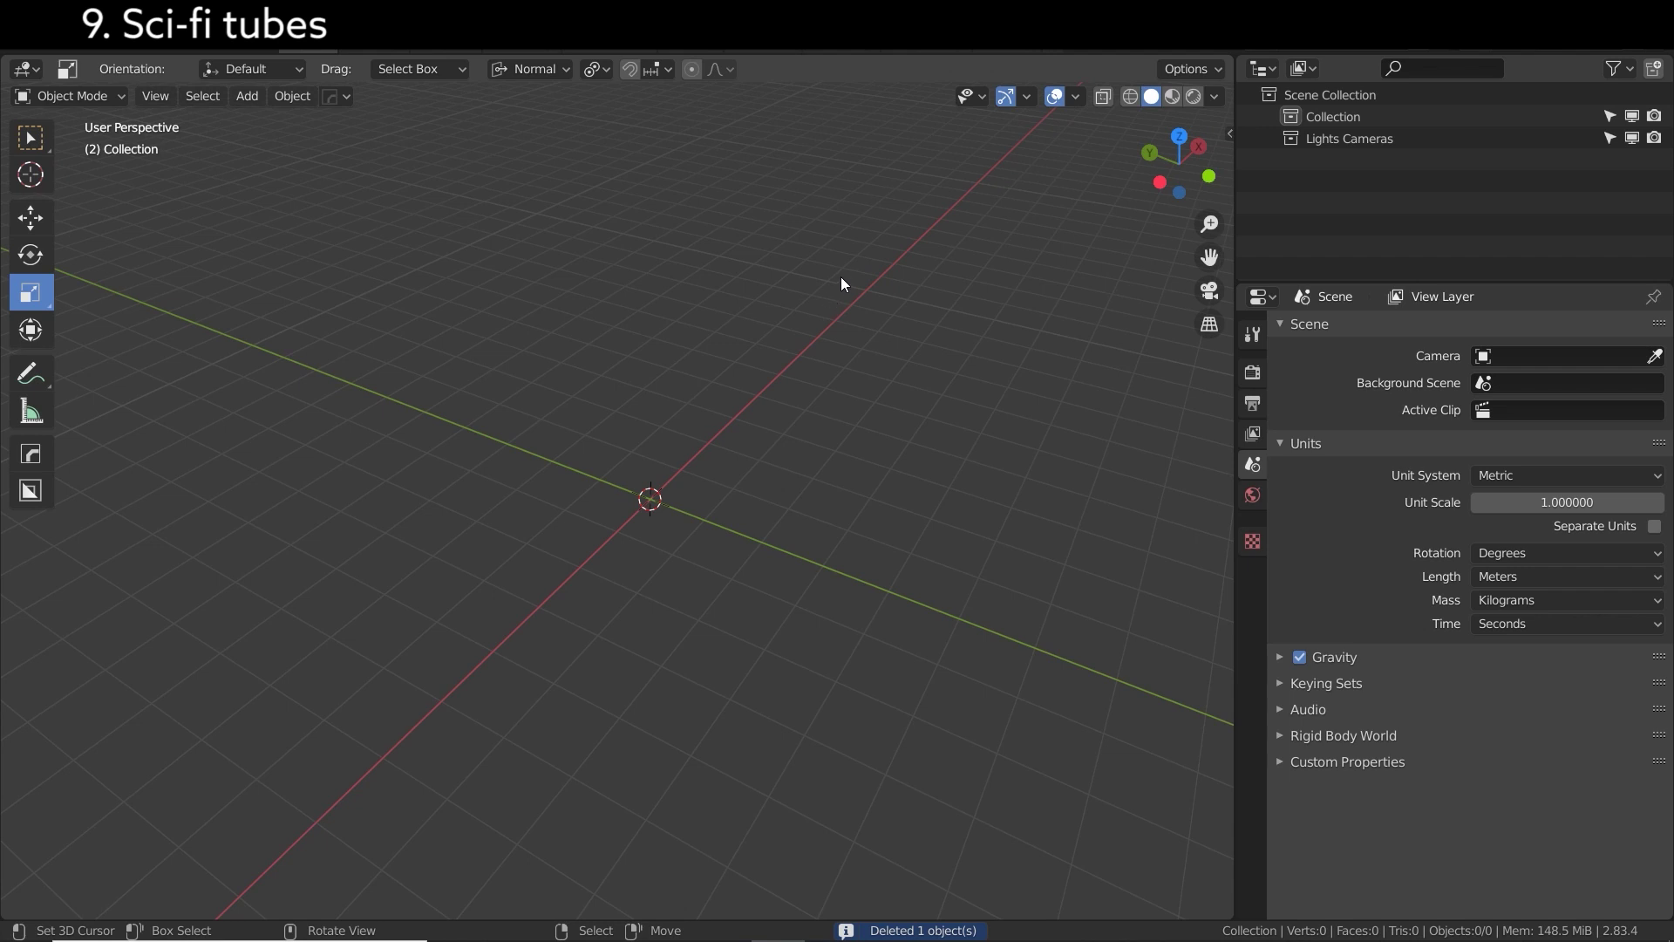
pyautogui.moveTo(834, 295); pyautogui.dragTo(829, 258, button='middle')
pyautogui.hotkey('shift', 'a')
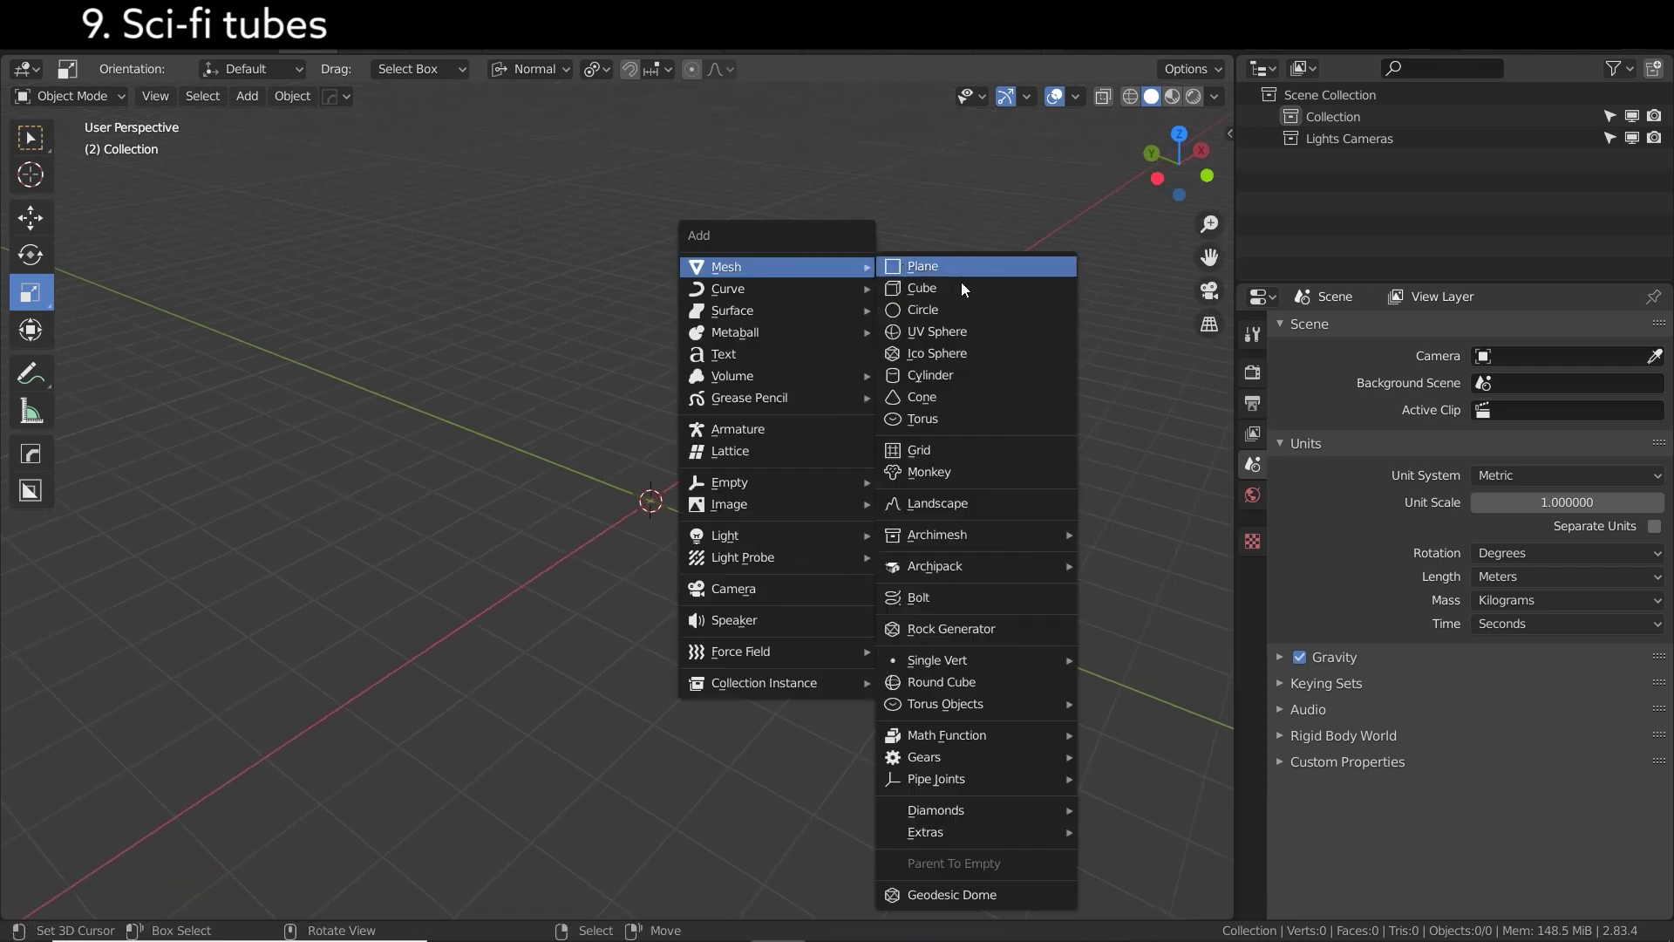
pyautogui.click(946, 375)
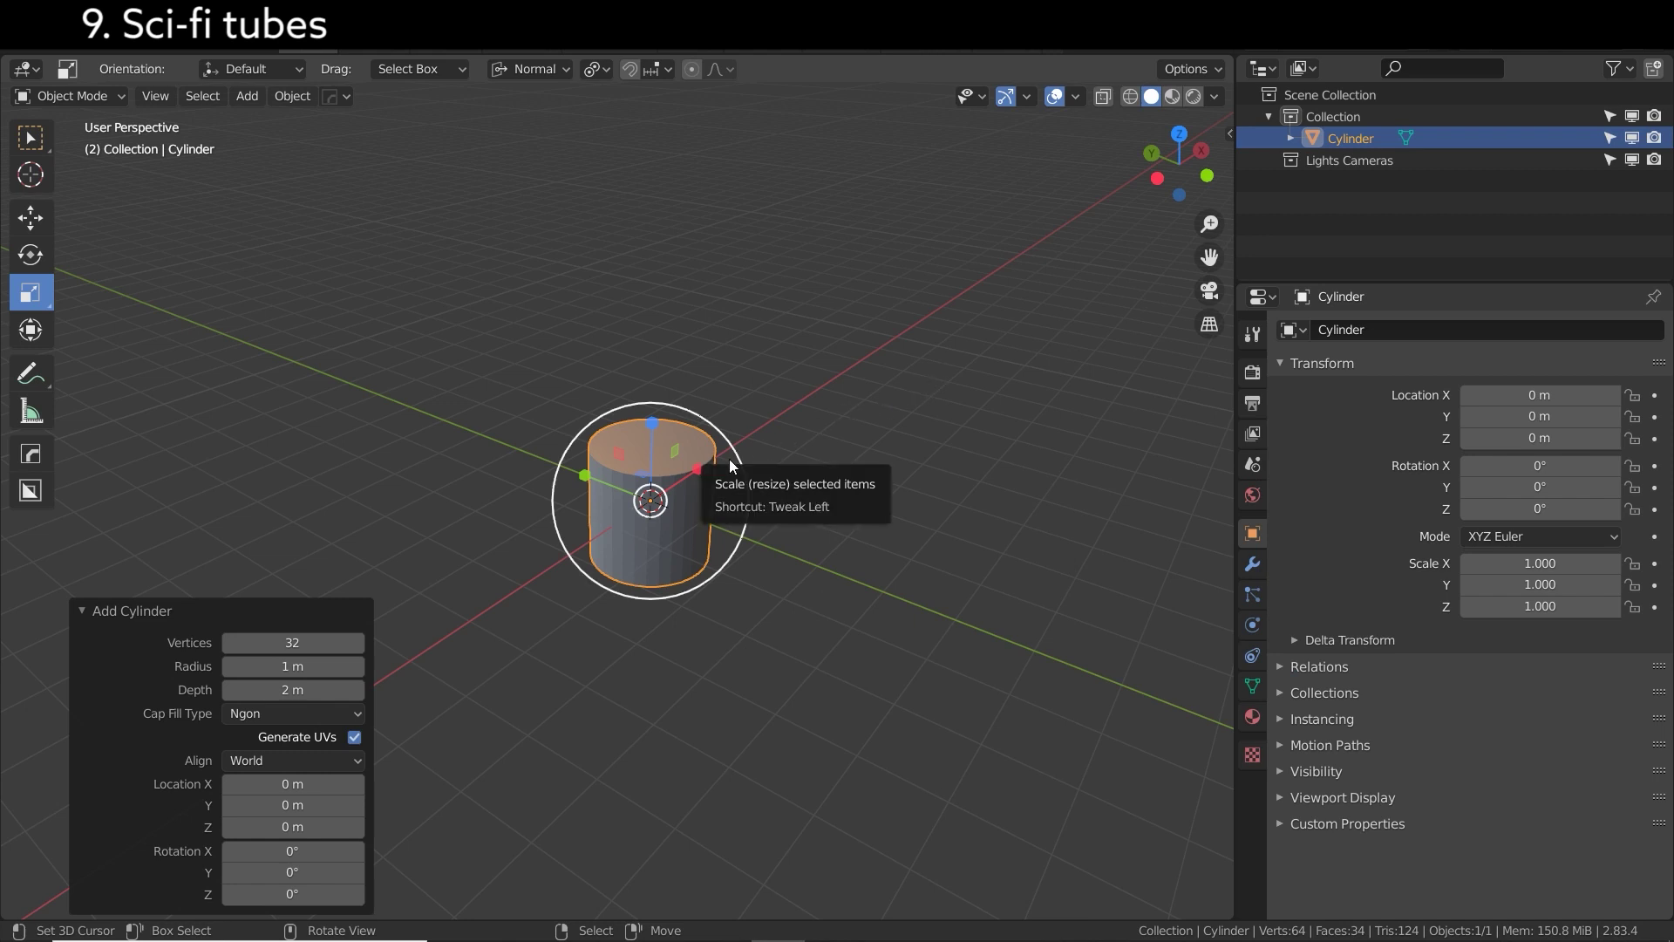
# In Edit Mode, add three evenly spaced horizontal loop cuts around the cylinder without sliding them.
pyautogui.scroll(3, 729, 458)
pyautogui.press('Tab')
pyautogui.hotkey('ctrl', 'r')
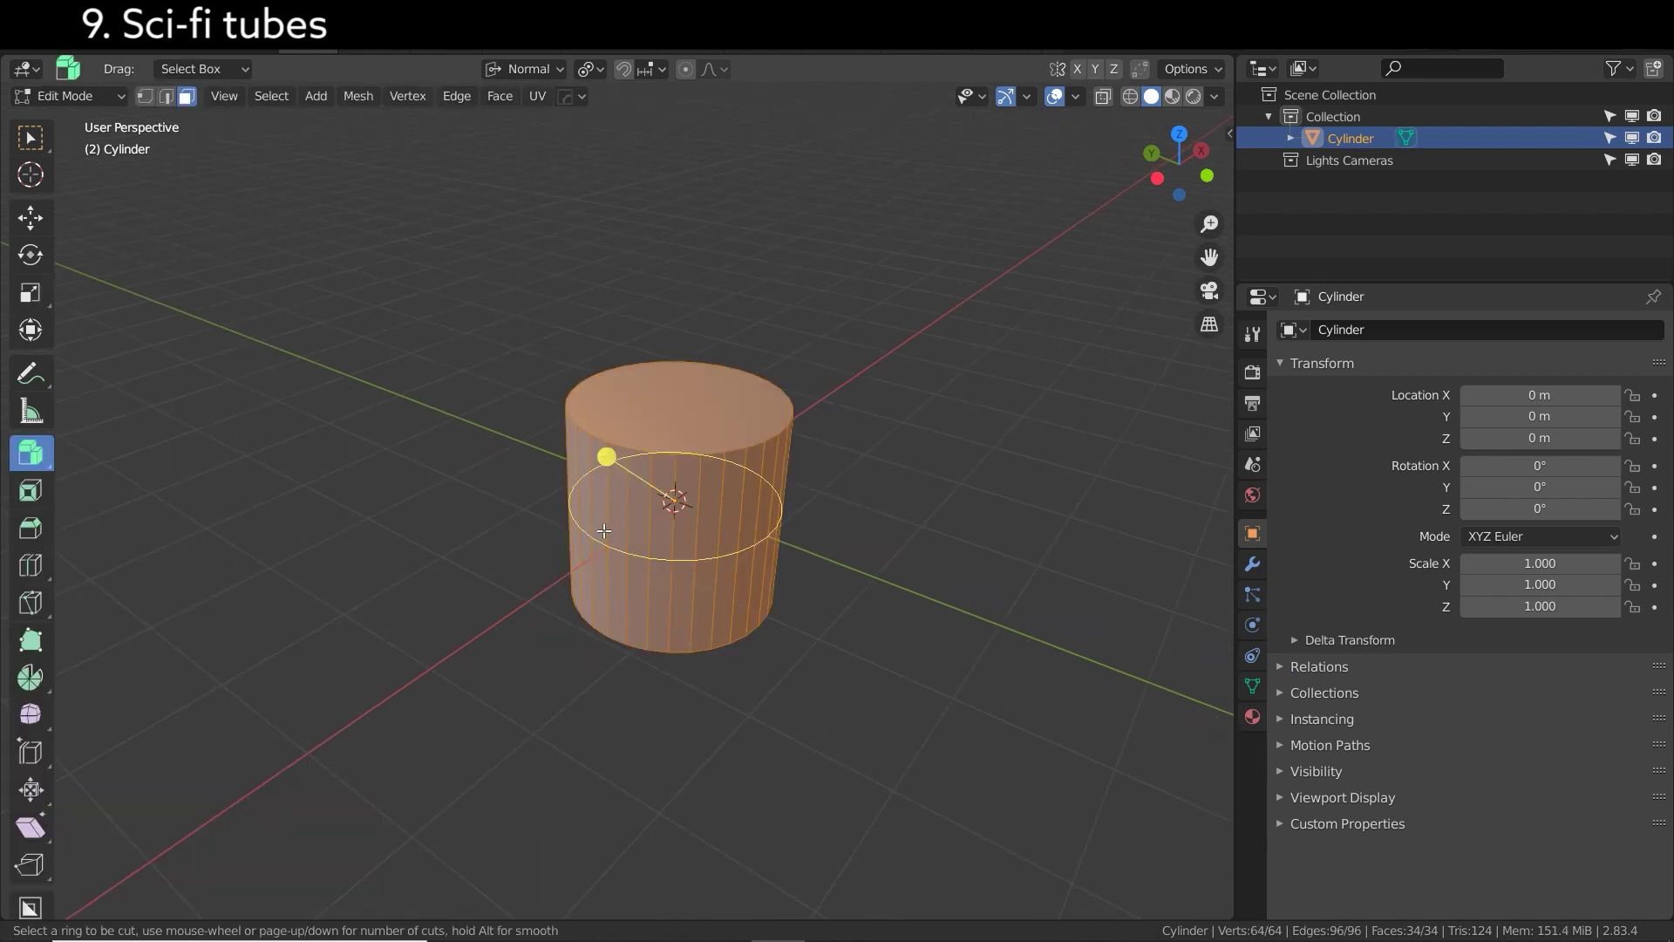
pyautogui.scroll(2, 603, 529)
pyautogui.click(603, 529)
pyautogui.click(603, 529)
pyautogui.scroll(6, 603, 530)
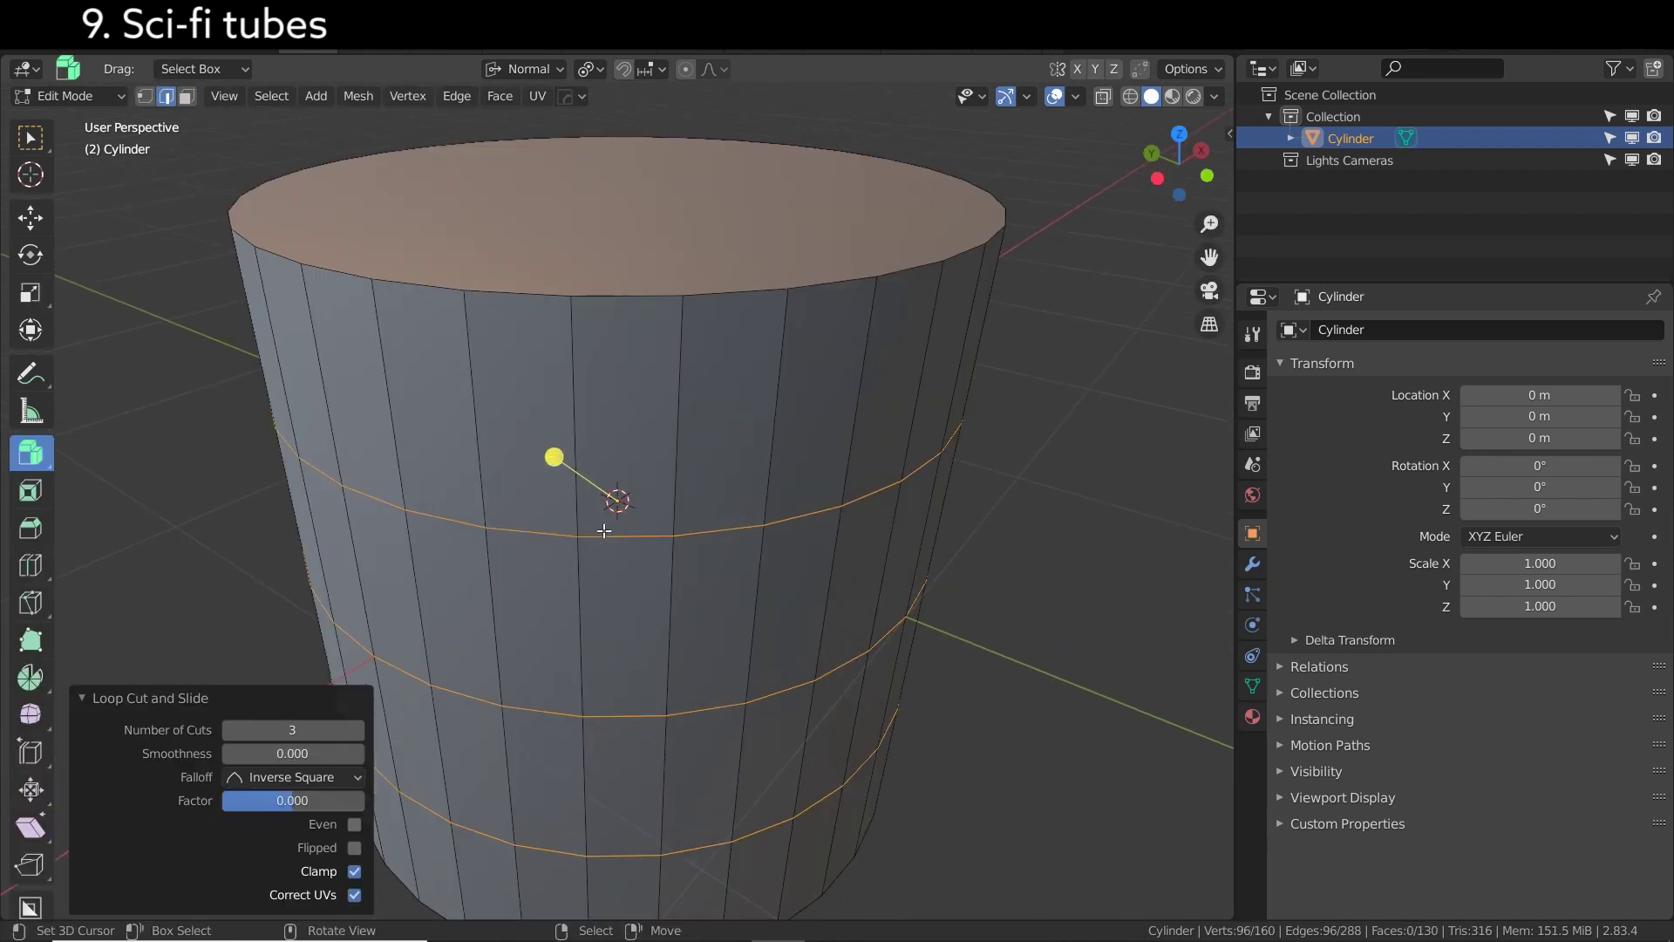
pyautogui.scroll(-4, 603, 530)
# Select the second ring of faces from the cylinder's top, extrude it and scale it inward to form a recessed band.
pyautogui.press('3')
pyautogui.keyDown('alt'); pyautogui.click(702, 551); pyautogui.keyUp('alt')
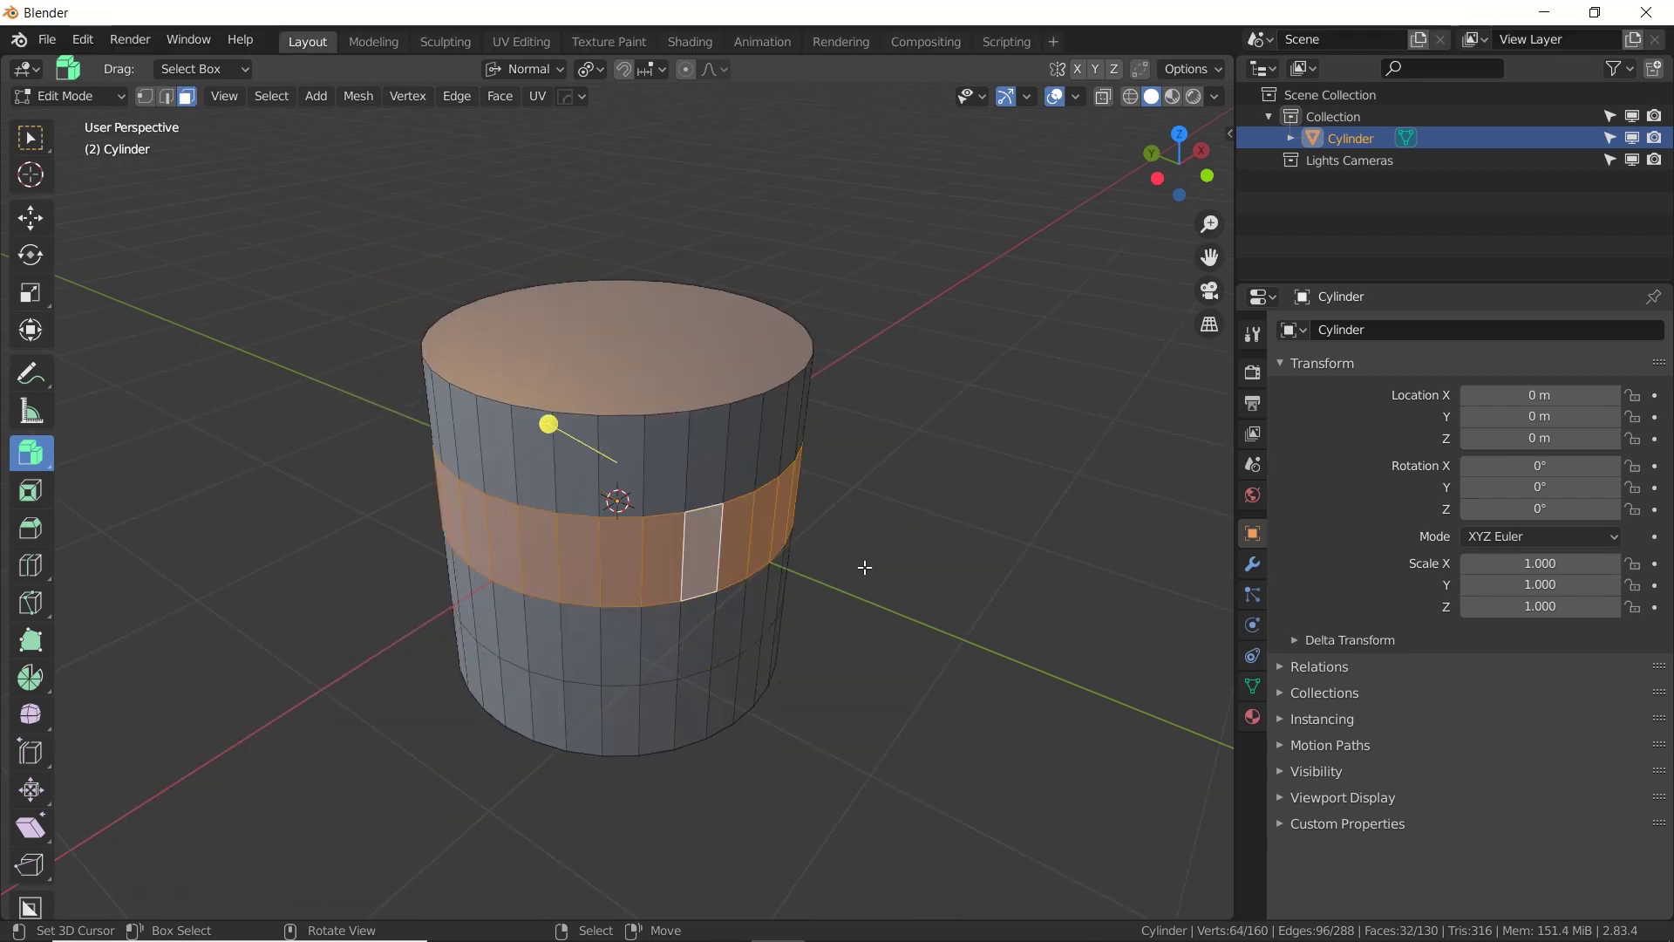
pyautogui.press('e')
pyautogui.press('s')
pyautogui.click(657, 676)
# Add a loop cut in the lowest band, bevel it into a narrow strip and scale the strip into a groove.
pyautogui.hotkey('ctrl', 'r')
pyautogui.click(968, 782)
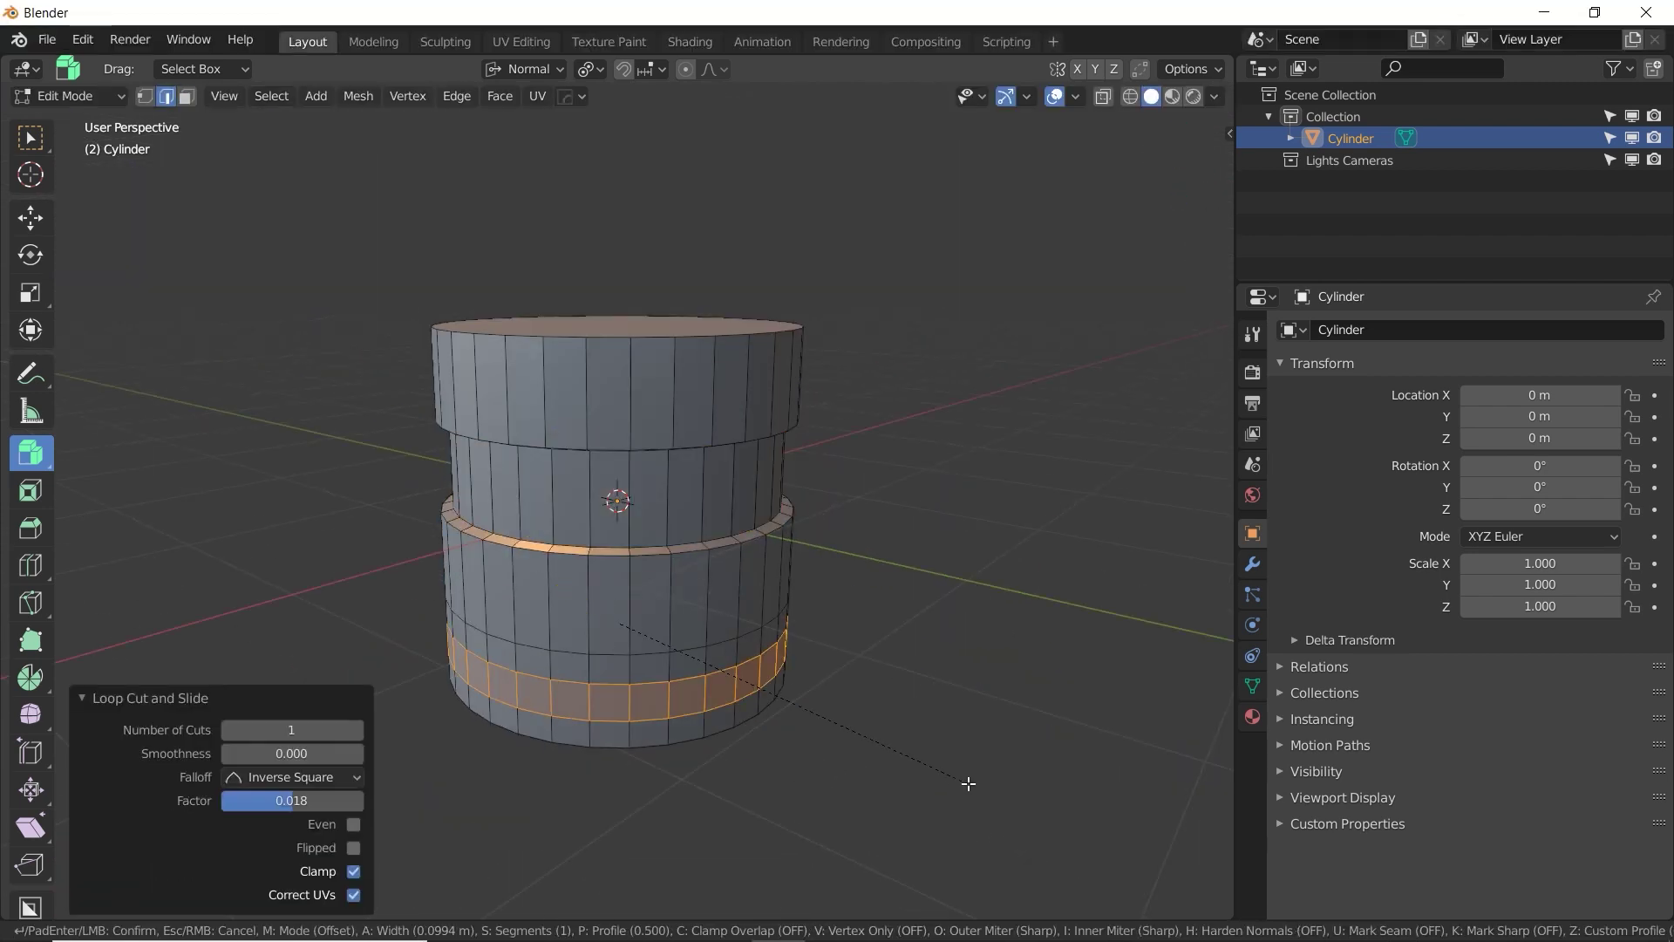
pyautogui.press('ctrl+KP_Subtract')
pyautogui.press('s')
pyautogui.click(977, 737)
# Inset a single side face in the top band and extrude it slightly outward.
pyautogui.moveTo(977, 737); pyautogui.dragTo(934, 448, button='middle')
pyautogui.click(691, 478)
pyautogui.press('i')
pyautogui.press('e')
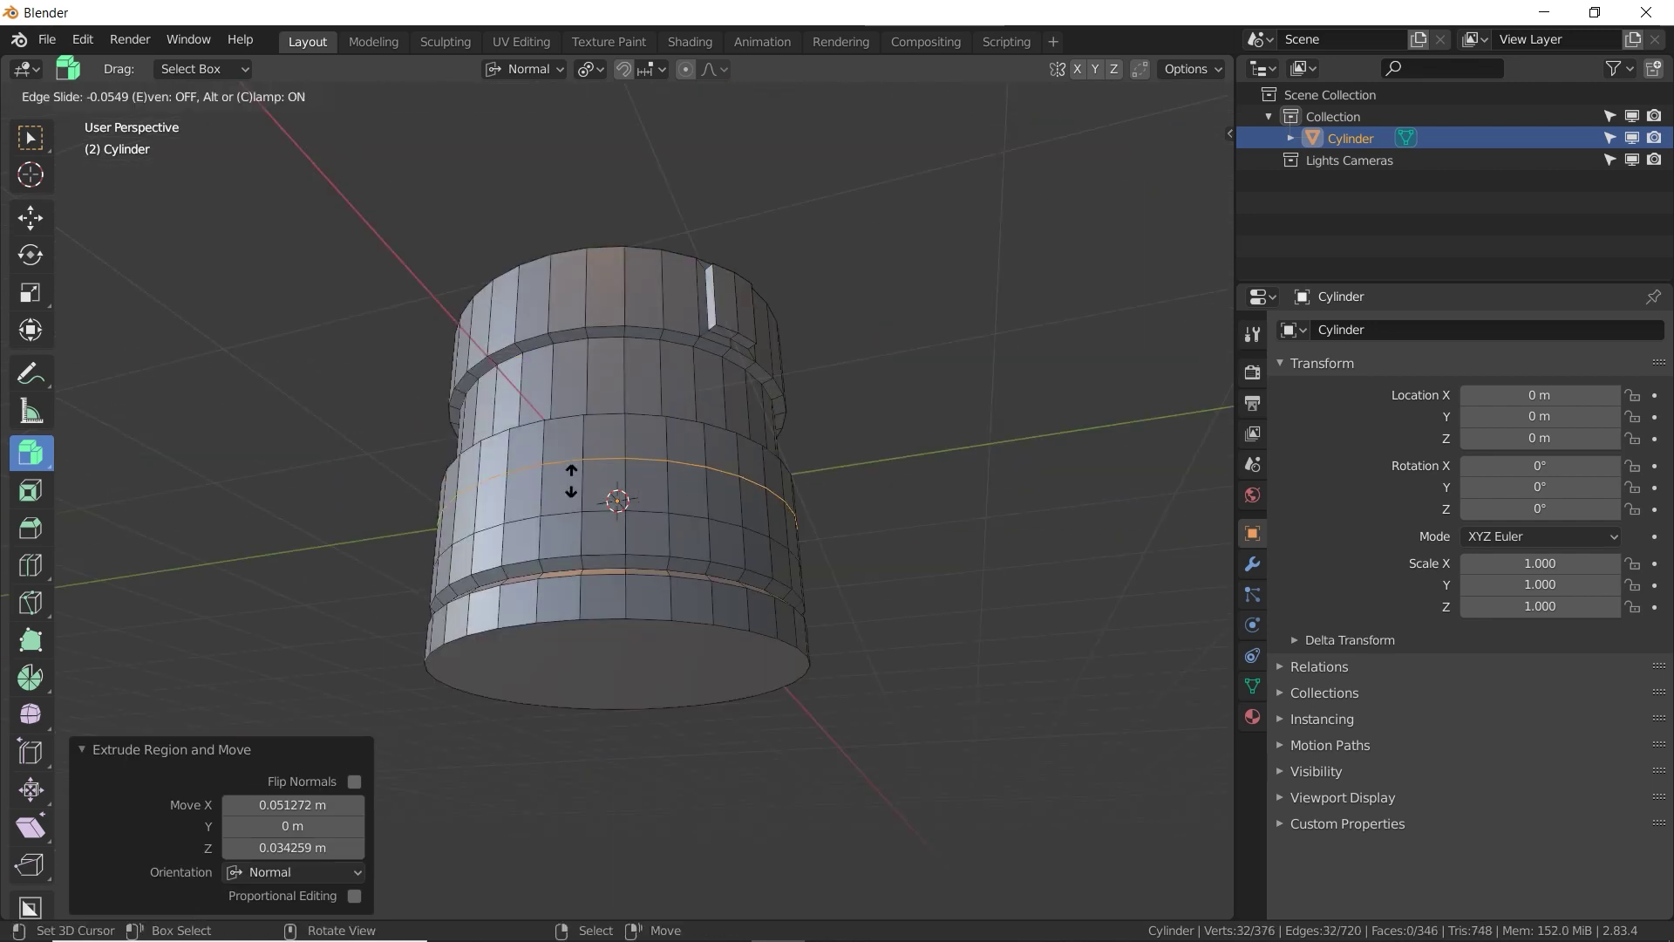
# Scale a horizontal edge loop around the cylinder's lower middle band inward to pinch the wall.
pyautogui.moveTo(602, 479); pyautogui.dragTo(524, 454, button='middle')
pyautogui.press('s')
pyautogui.click(463, 447)
# Extrude the cylinder's bottom cap, scale it smaller and extrude it downward into a narrower stepped end.
pyautogui.press('e')
pyautogui.click(867, 568)
pyautogui.press('s')
pyautogui.click(822, 620)
pyautogui.press('e')
pyautogui.click(796, 620)
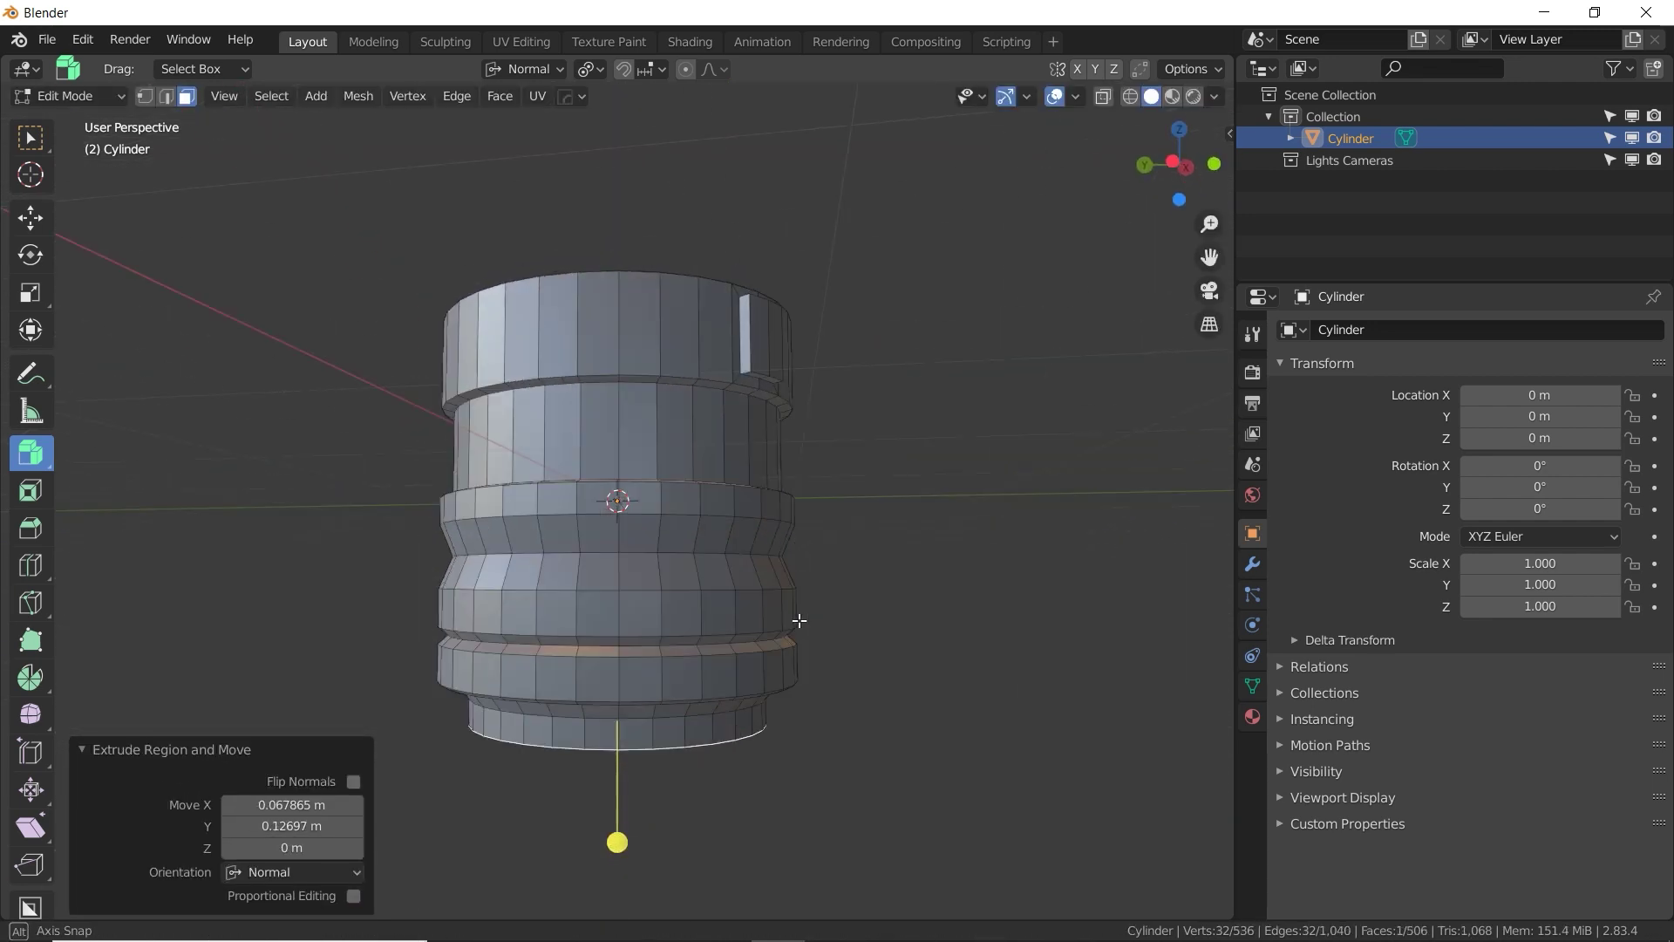
# In Object Mode, shade the cylinder smooth and enable Auto Smooth for its normals at 30°.
pyautogui.press('Tab')
pyautogui.rightClick(820, 447)
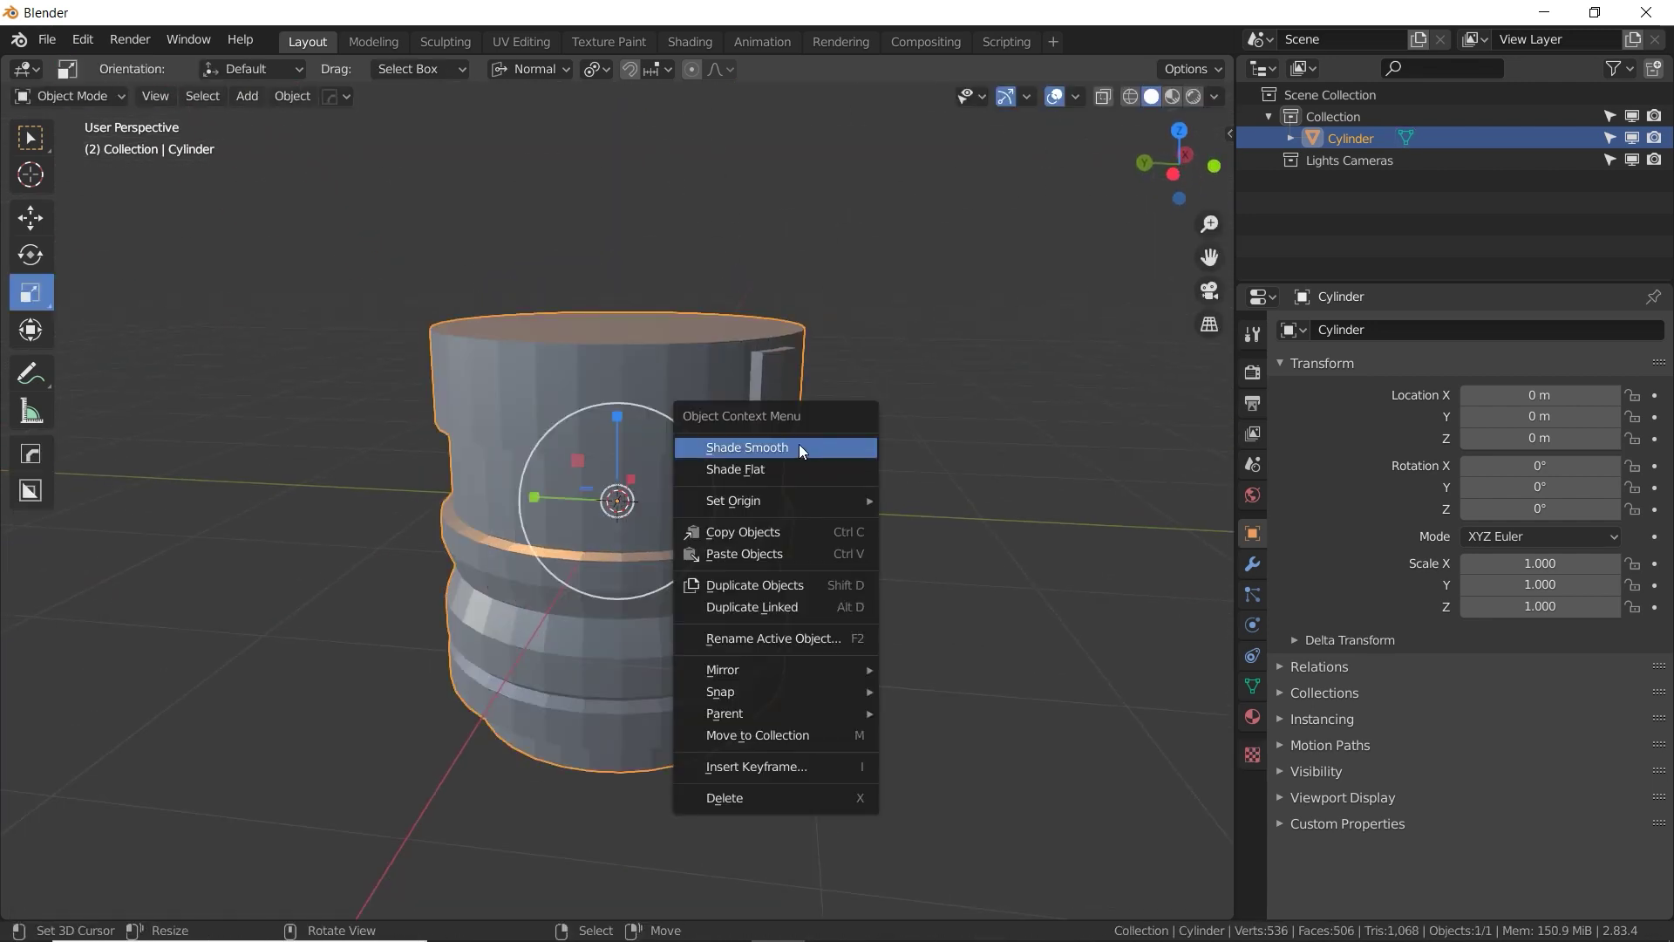
pyautogui.click(799, 445)
pyautogui.click(1252, 687)
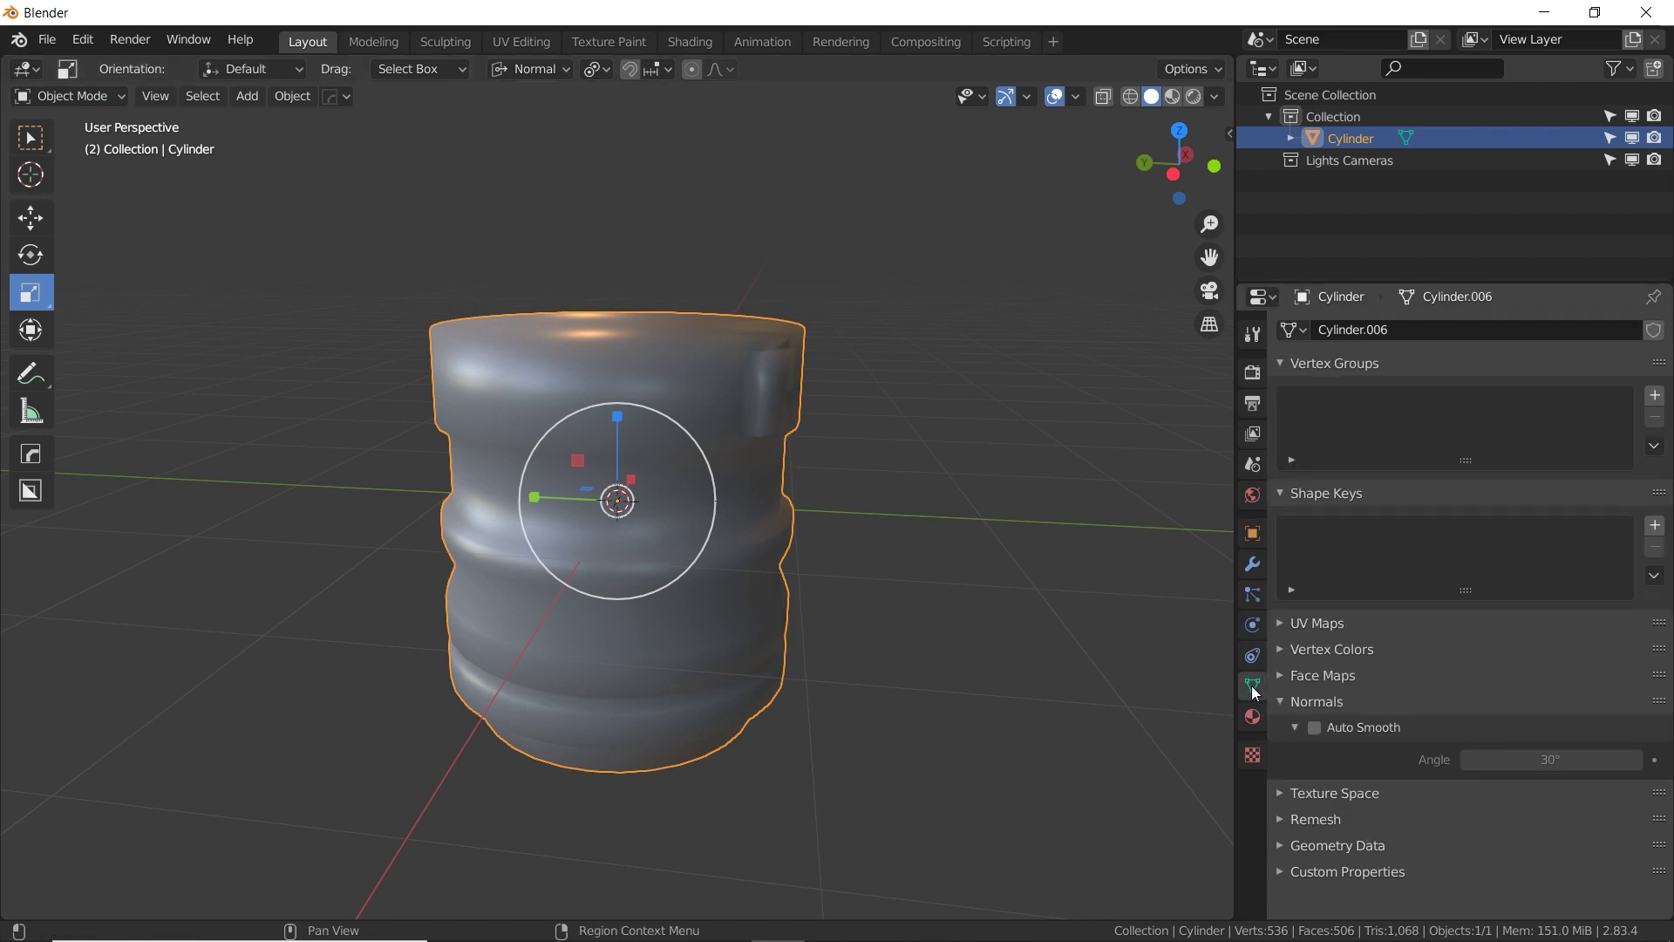
pyautogui.click(1314, 727)
# Add an Array modifier to the cylinder.
pyautogui.moveTo(830, 472)
pyautogui.mouseDown(button='middle')
pyautogui.moveTo(768, 427)
pyautogui.moveTo(715, 439)
pyautogui.moveTo(1027, 496)
pyautogui.moveTo(649, 496)
pyautogui.moveTo(673, 509)
pyautogui.mouseUp(button='middle')
pyautogui.scroll(-10, 673, 509)
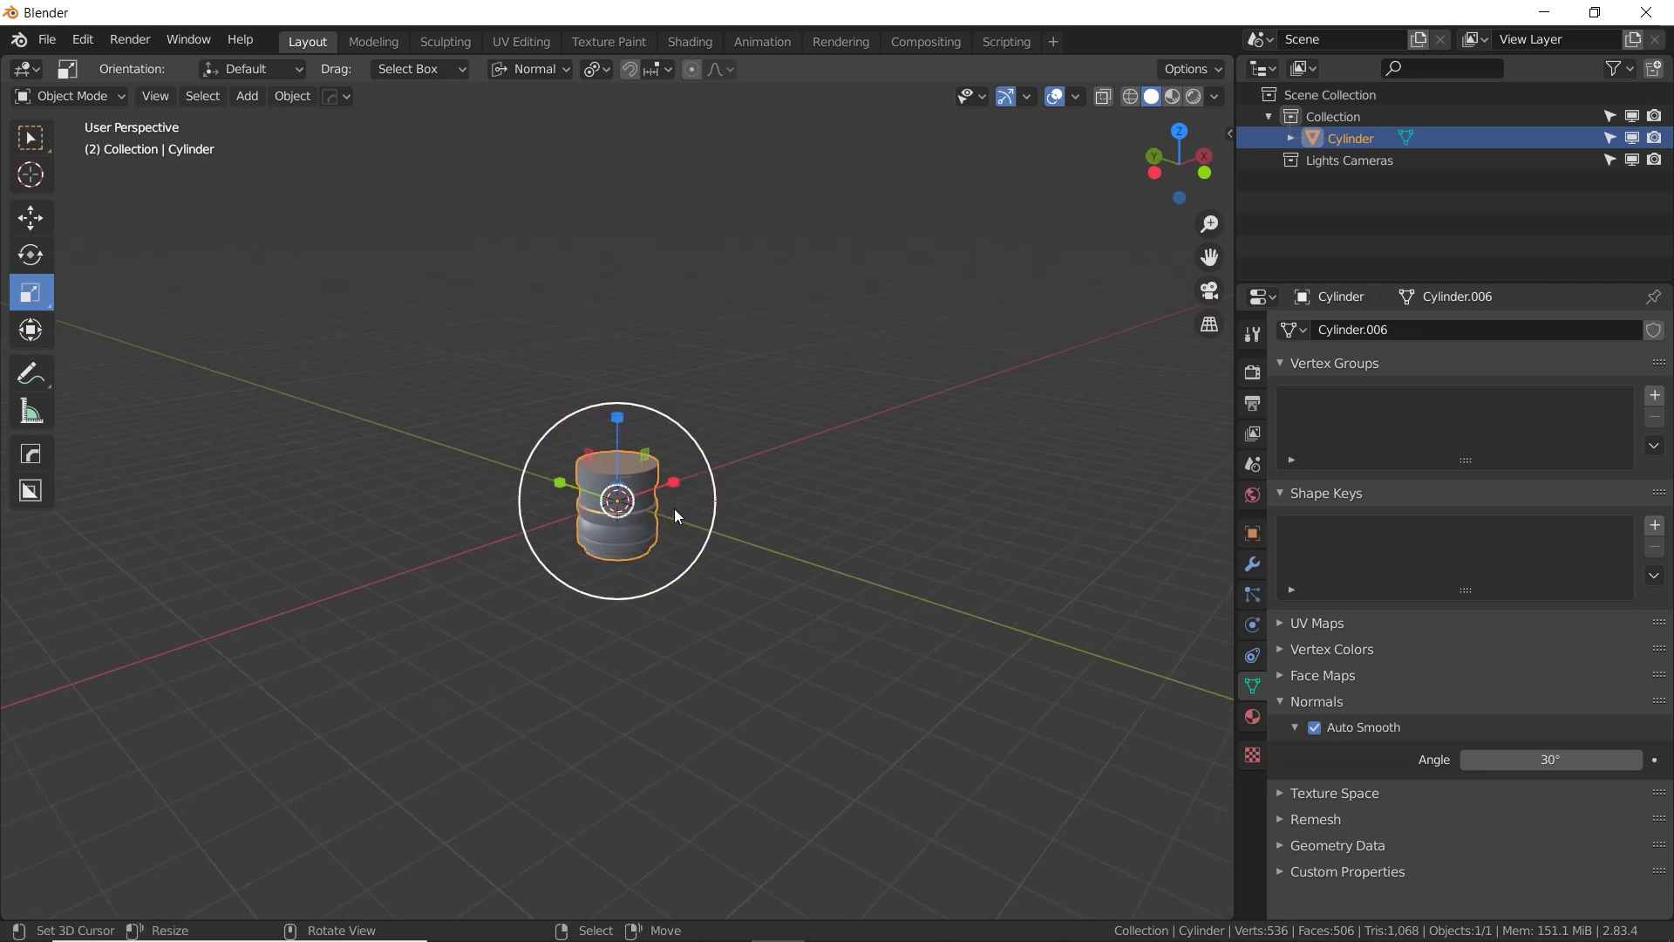
pyautogui.click(1252, 565)
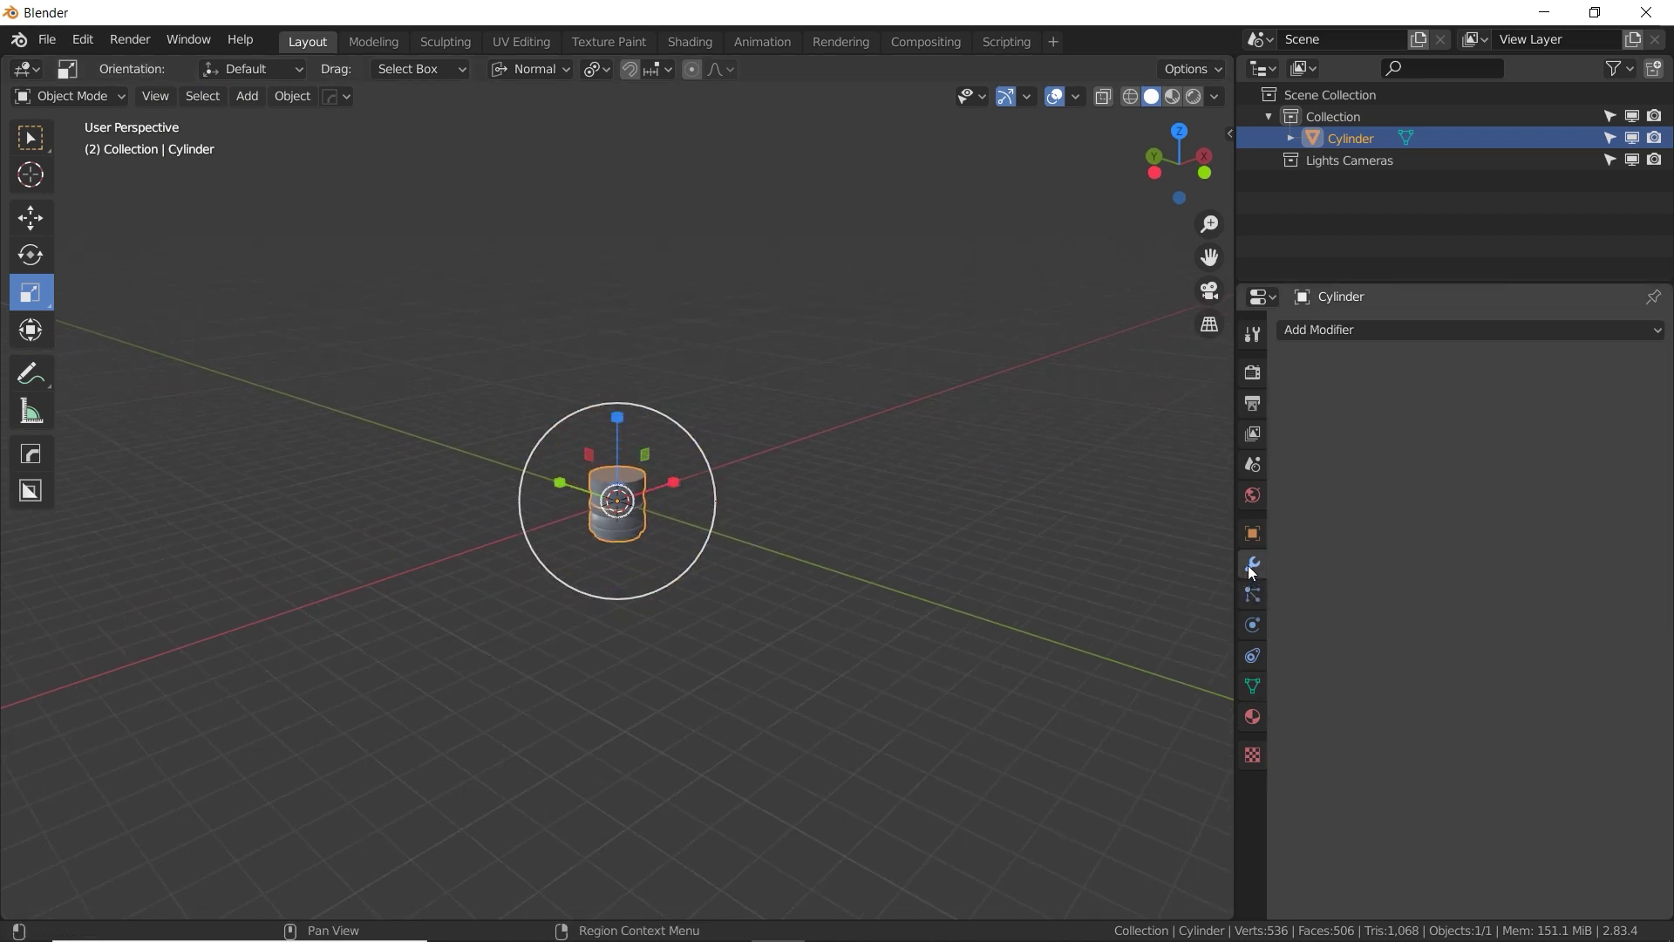
pyautogui.click(1373, 329)
pyautogui.click(1214, 381)
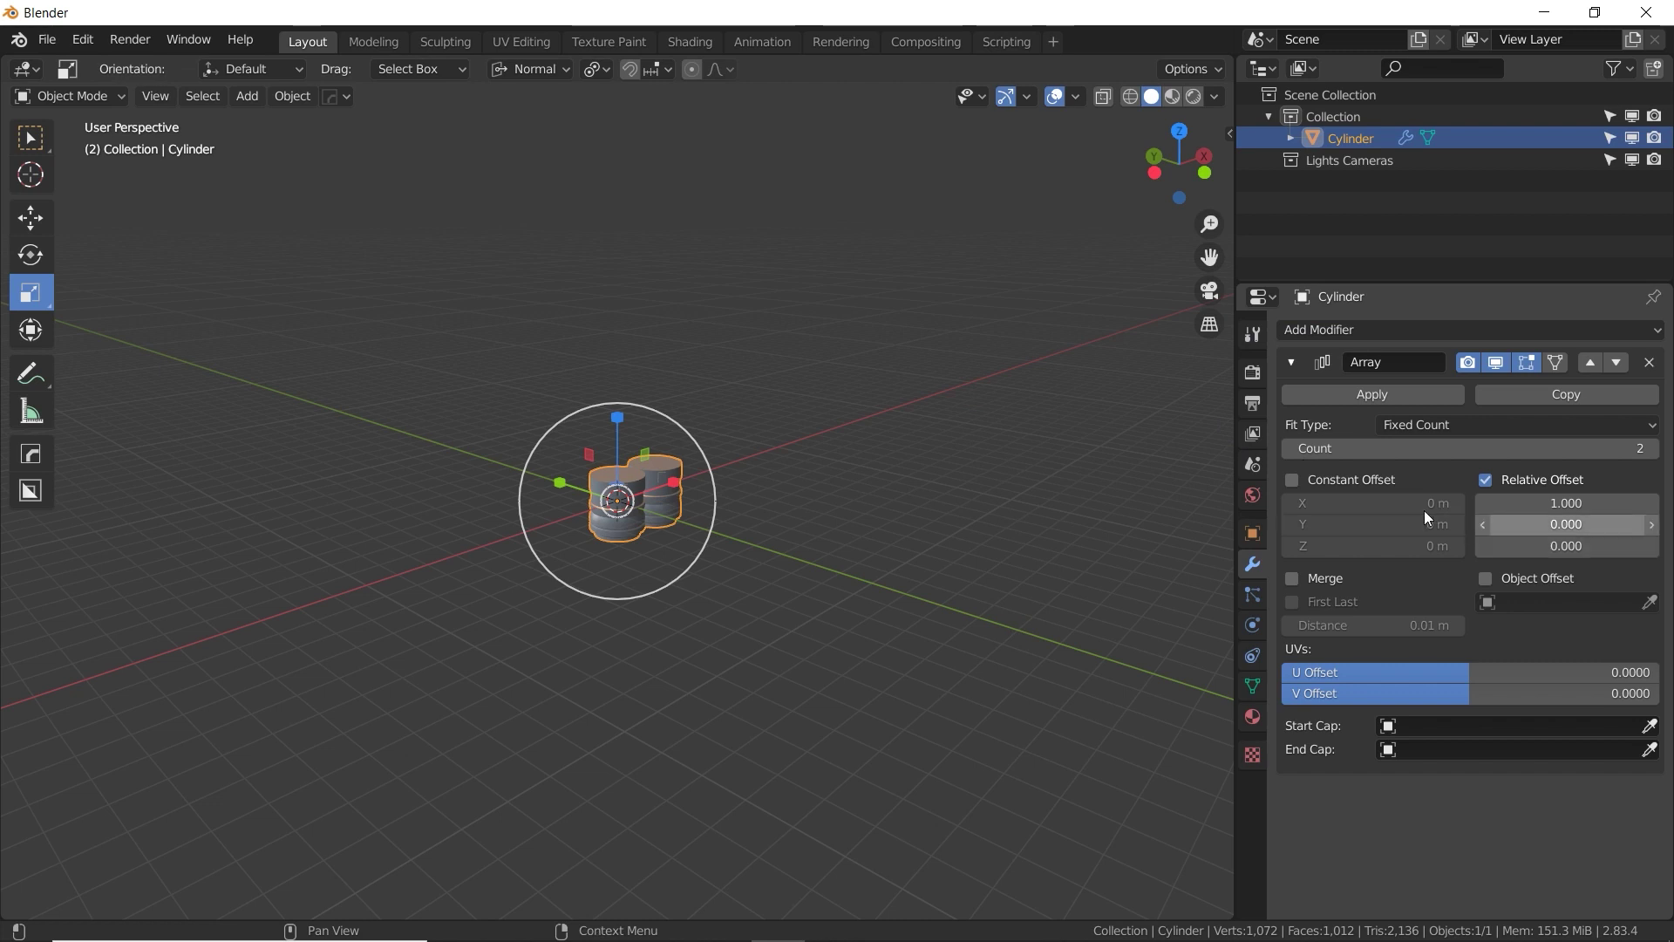
# Set the array's relative offset to 0 on X and 1 on Z so the copies stack vertically.
pyautogui.moveTo(1134, 496); pyautogui.dragTo(1047, 497, button='middle')
pyautogui.click(1544, 504)
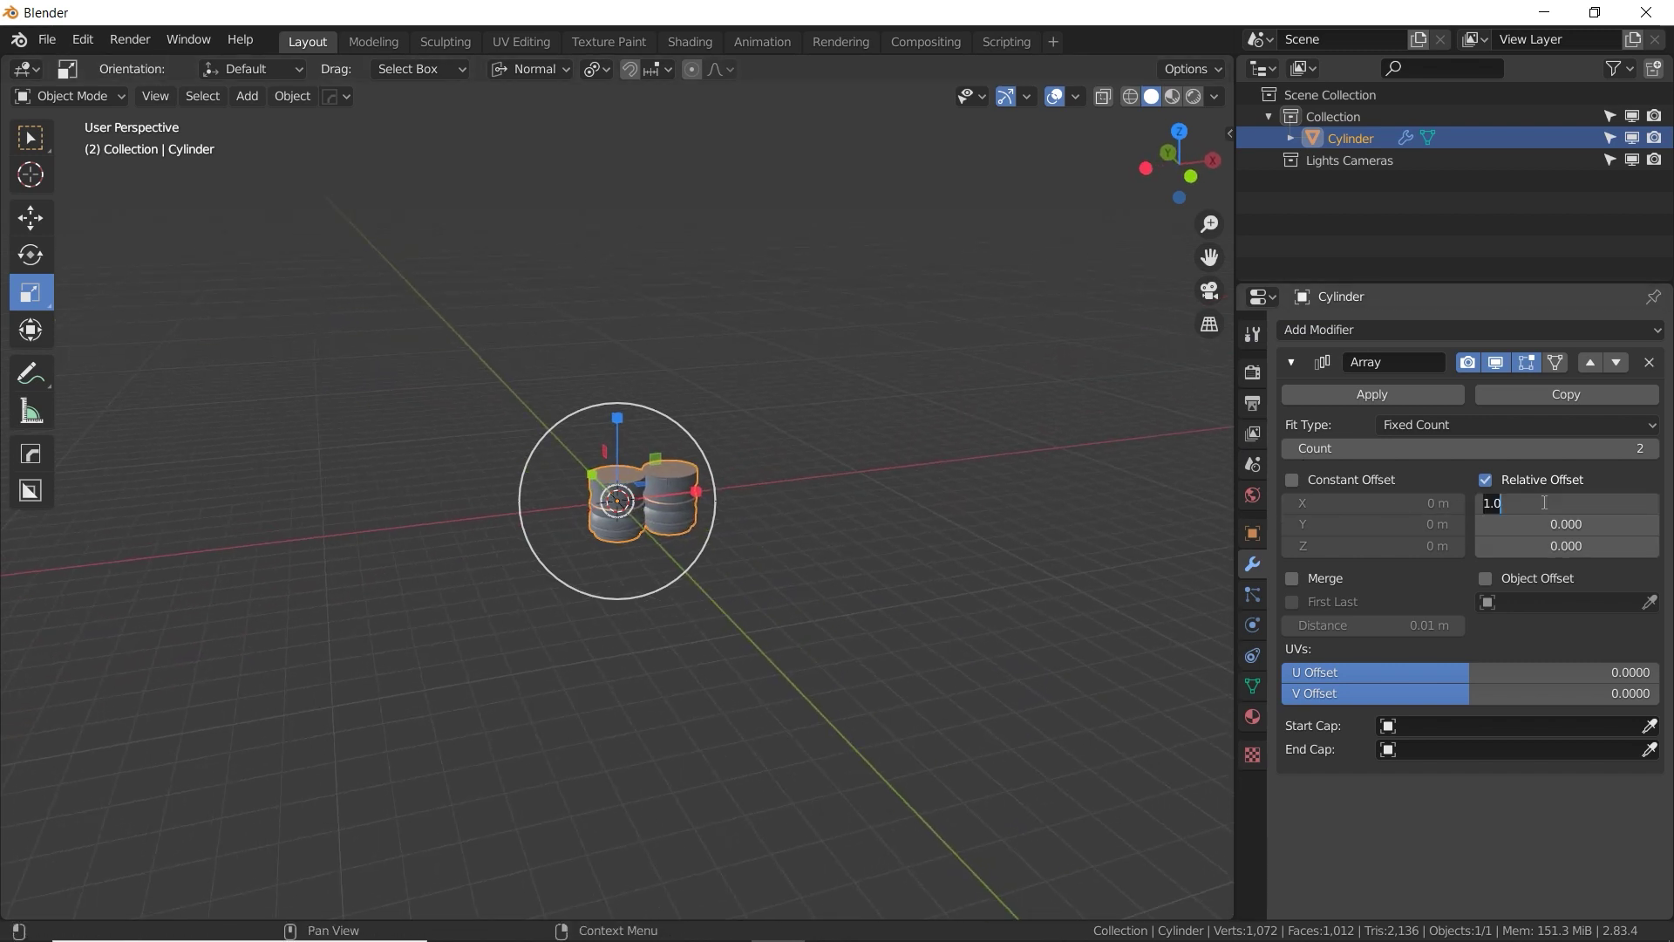
pyautogui.write('0')
pyautogui.press('Tab')
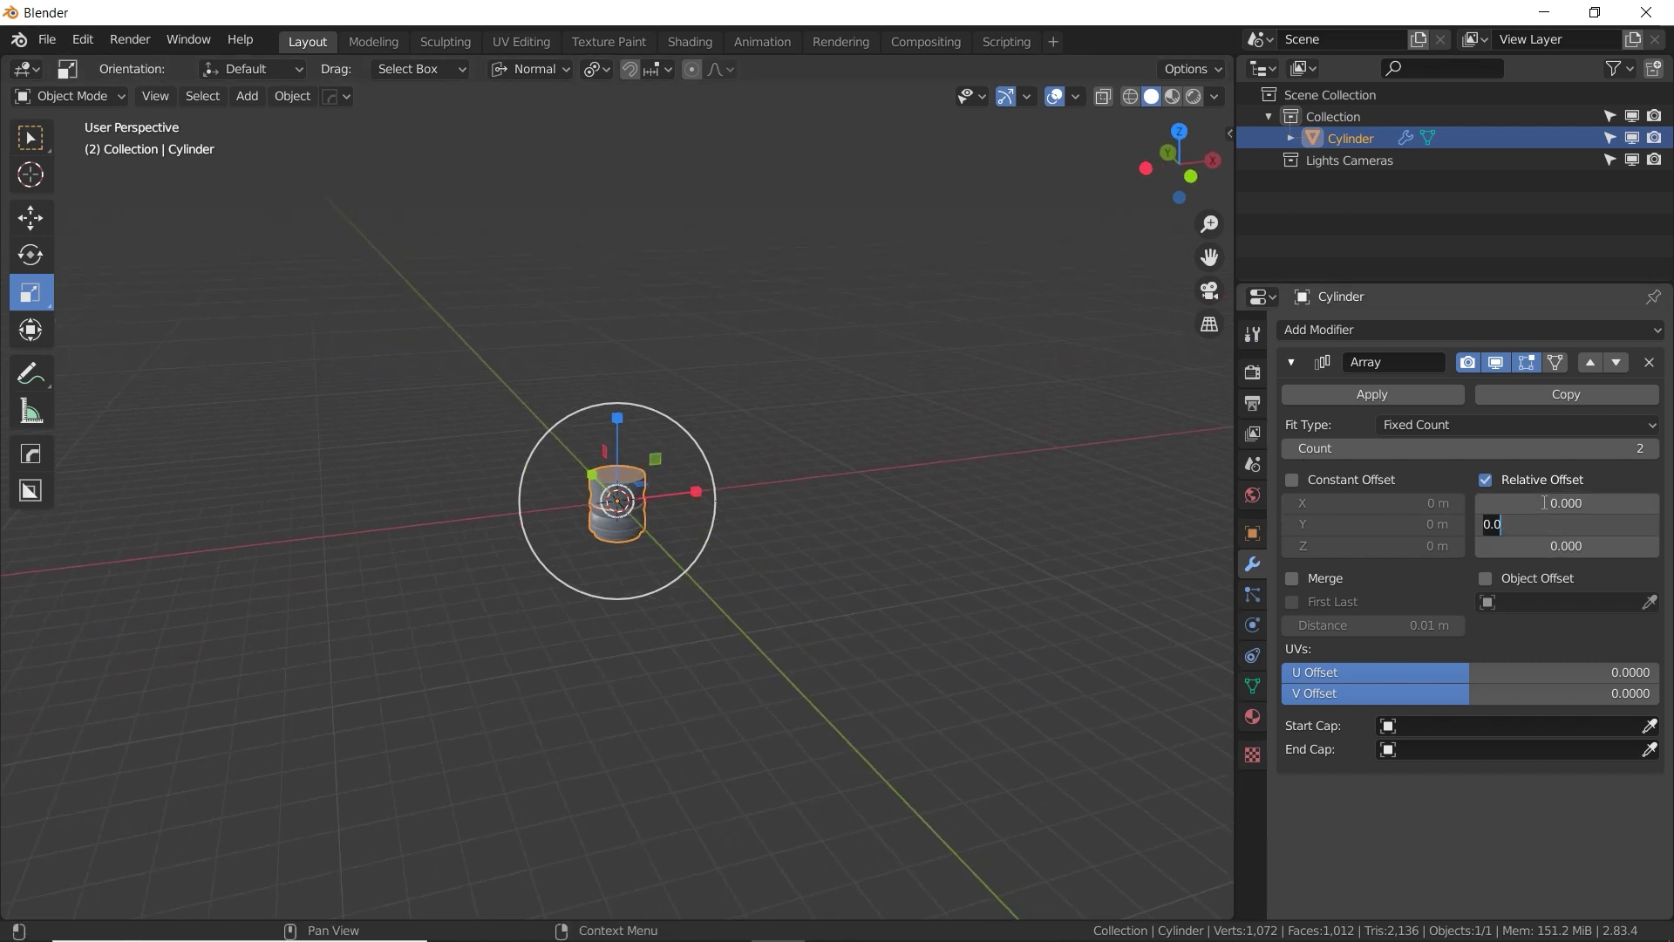
pyautogui.write('1')
pyautogui.press('Return')
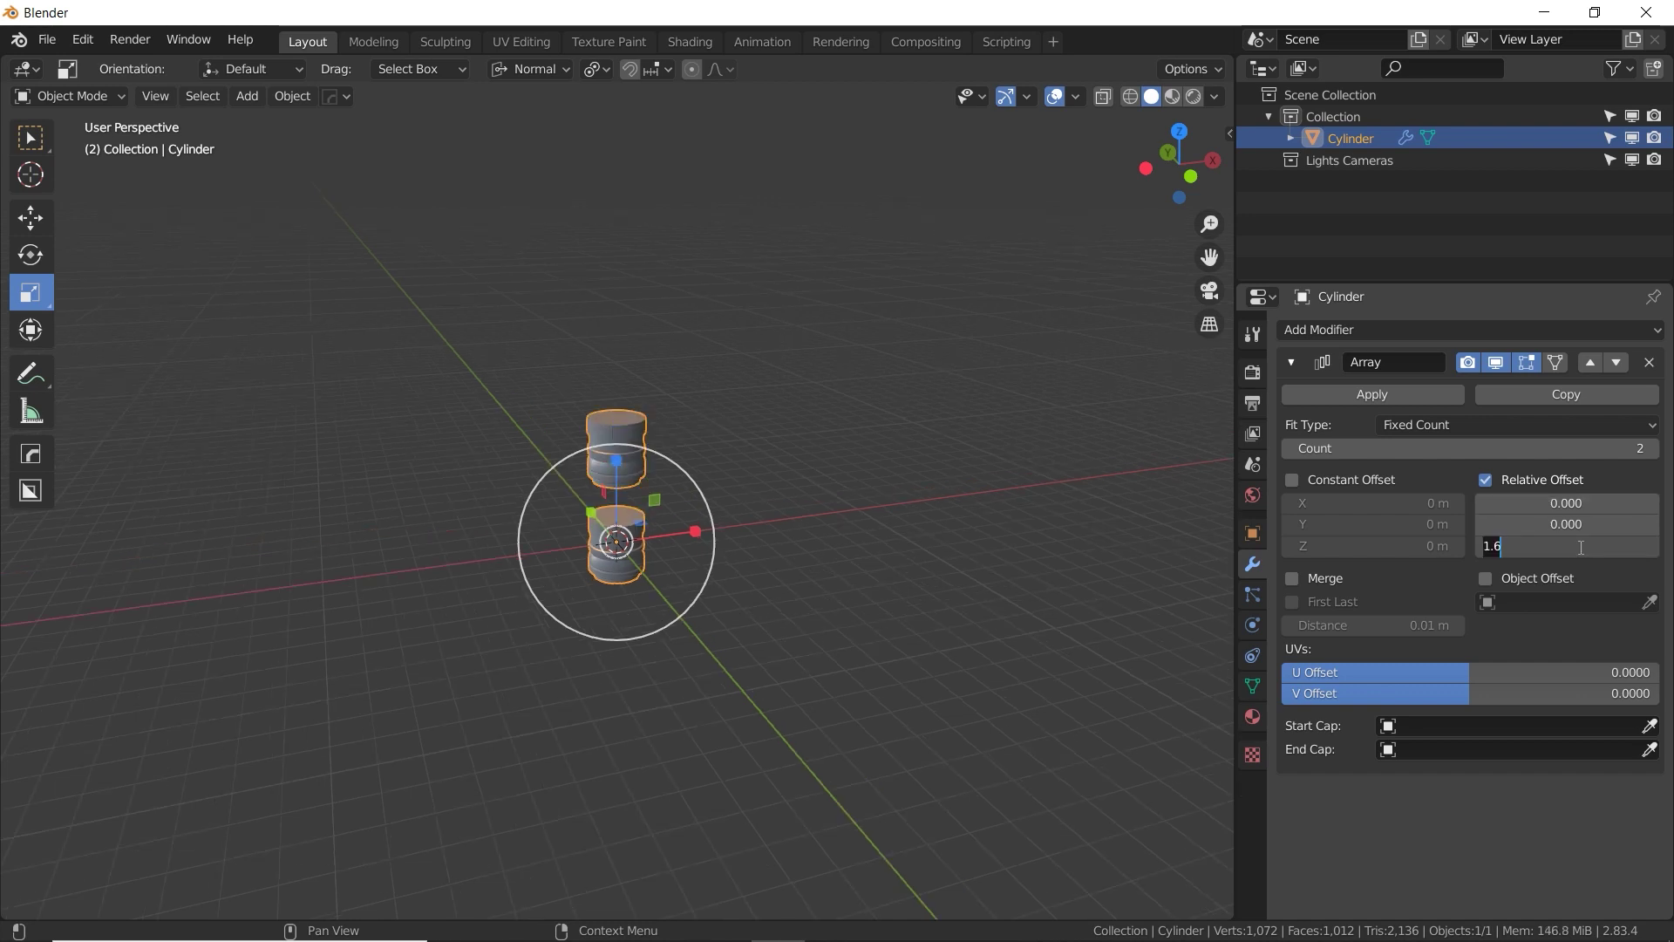
# Set the array count to 32.
pyautogui.moveTo(1553, 448); pyautogui.dragTo(1626, 452)
pyautogui.click(1626, 453)
pyautogui.write('32')
pyautogui.press('Return')
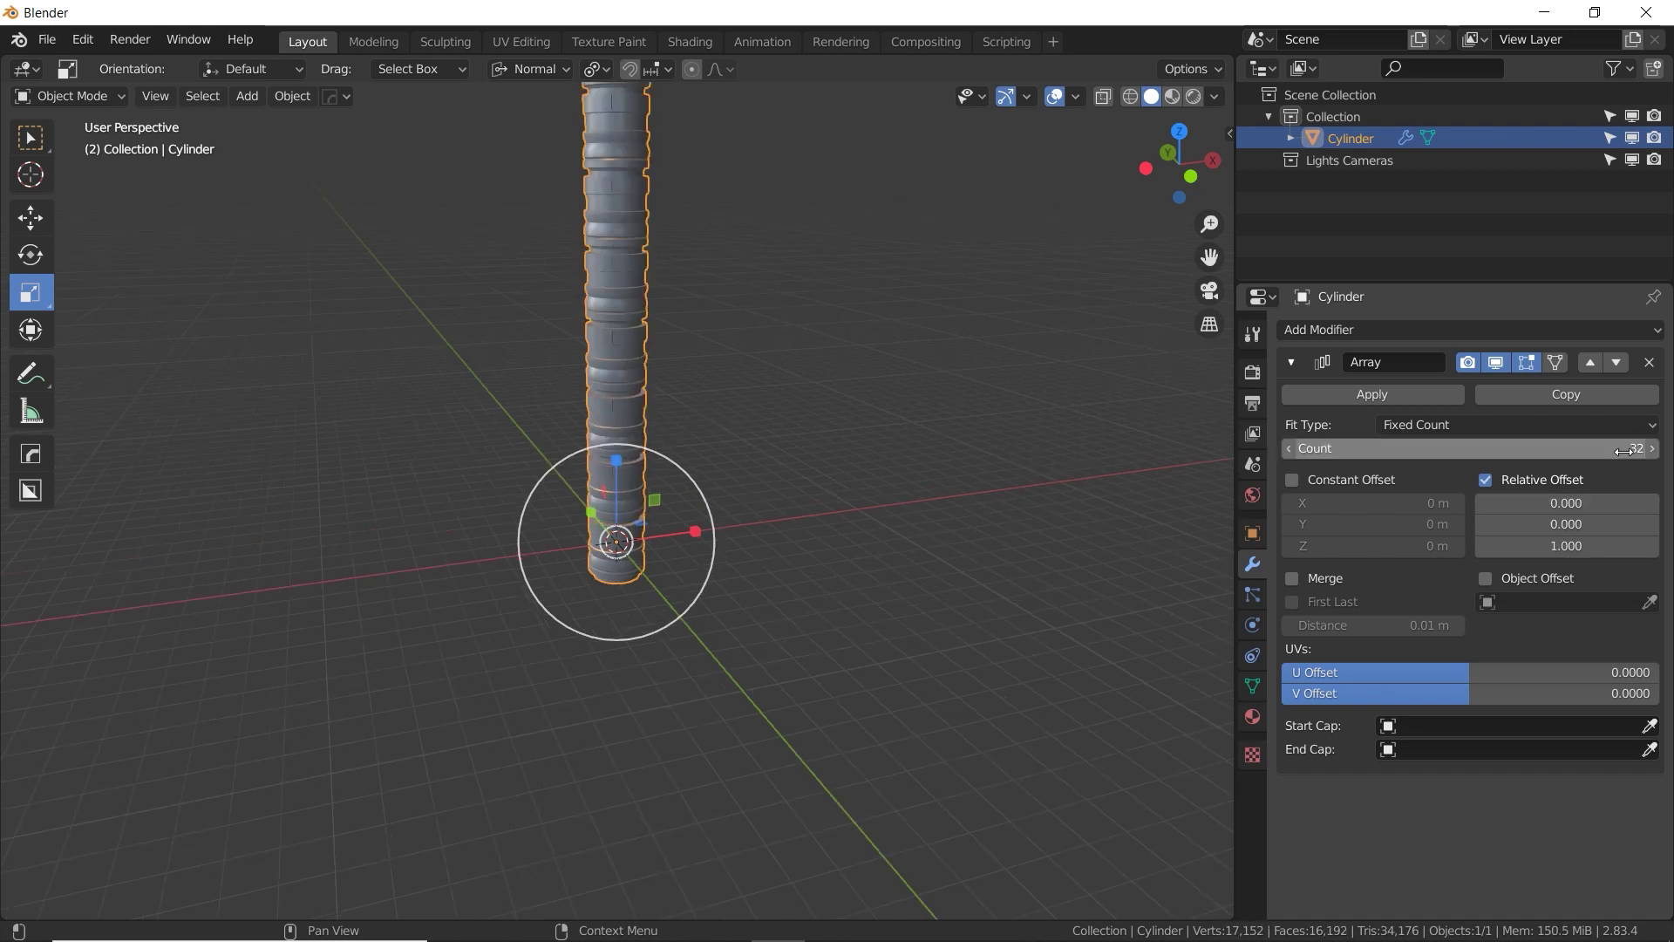
# Deselect the tube, add a Curve modifier below its Array modifier and collapse the Array settings.
pyautogui.moveTo(959, 506); pyautogui.dragTo(902, 541, button='middle')
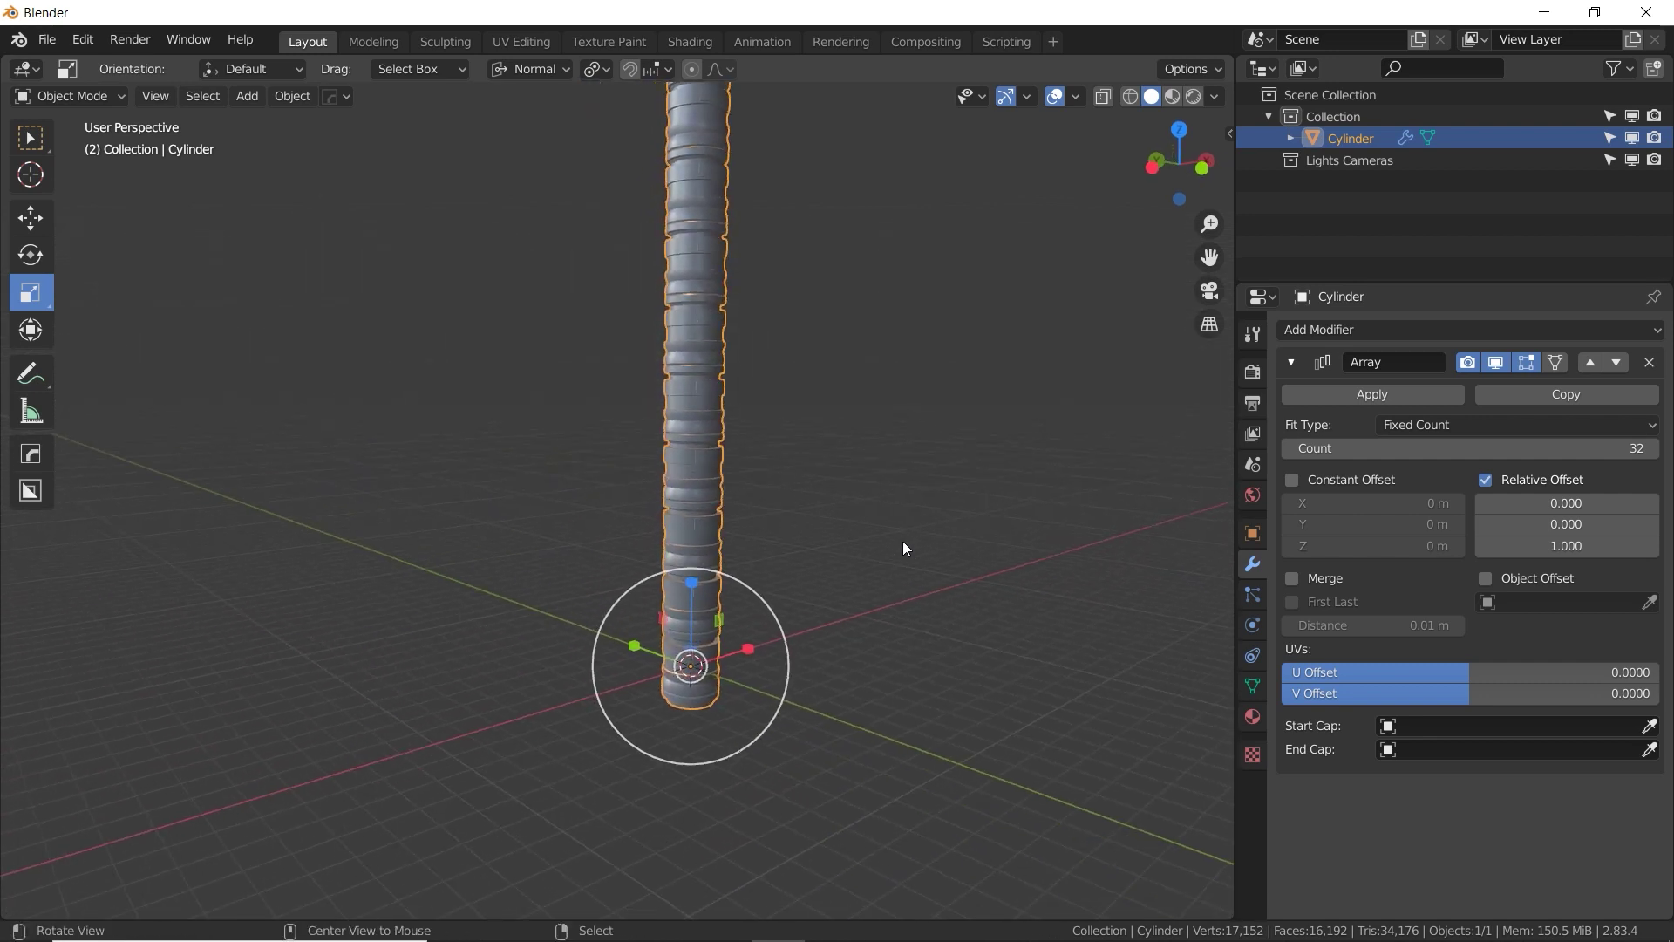
pyautogui.click(902, 540)
pyautogui.click(1353, 333)
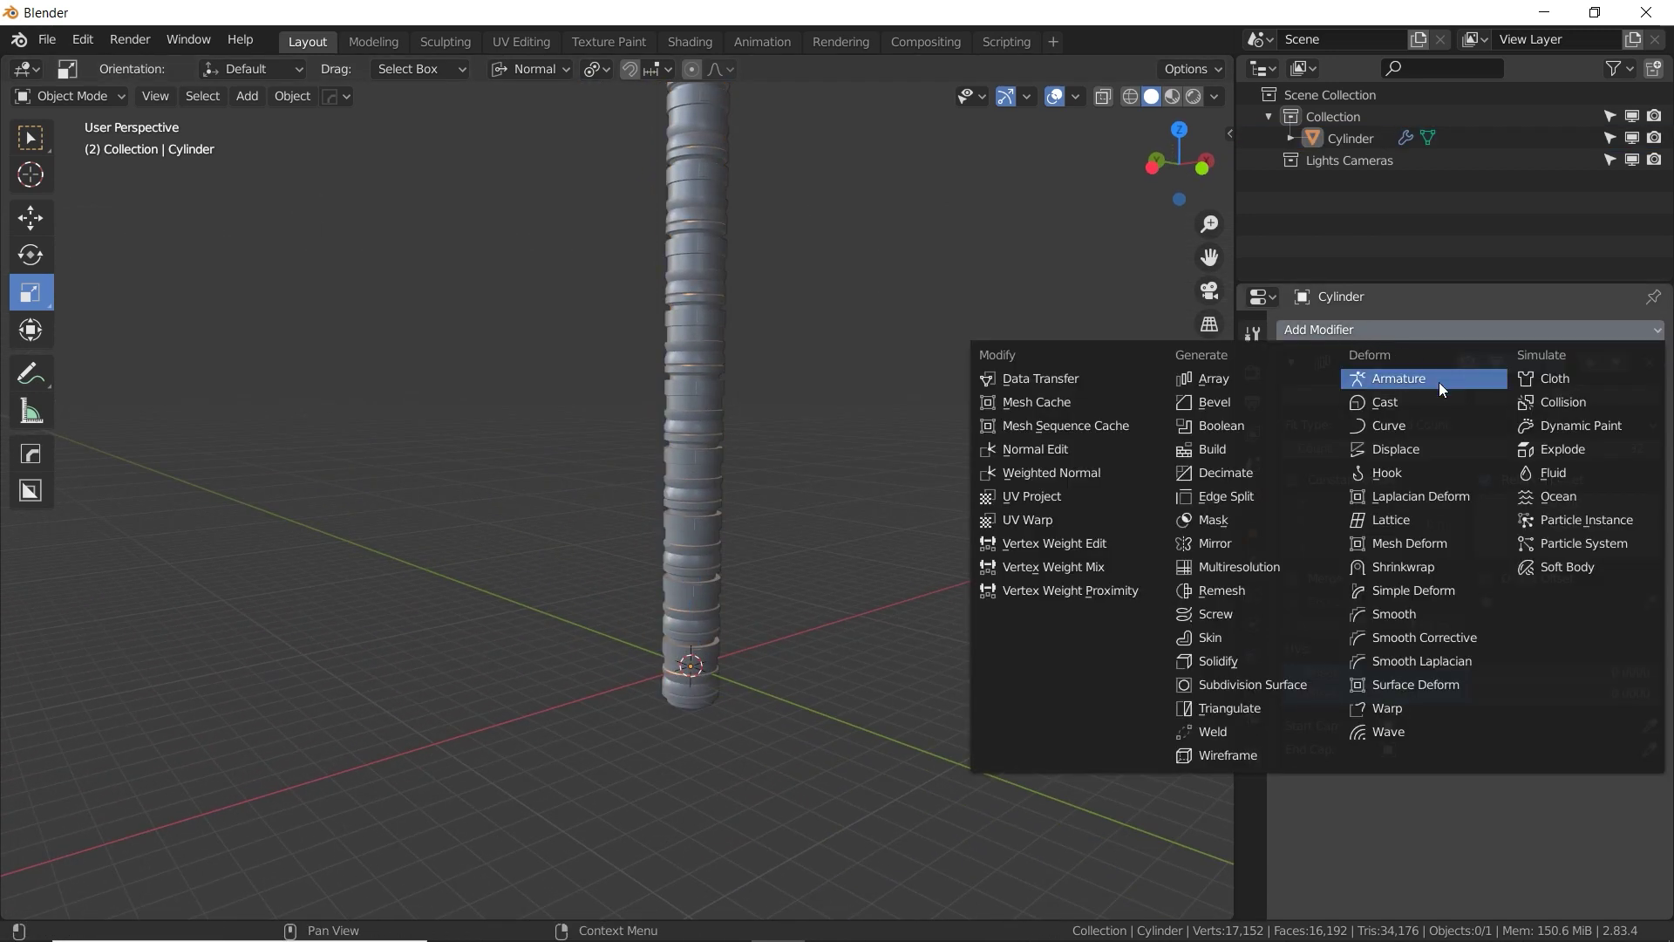
pyautogui.click(1386, 425)
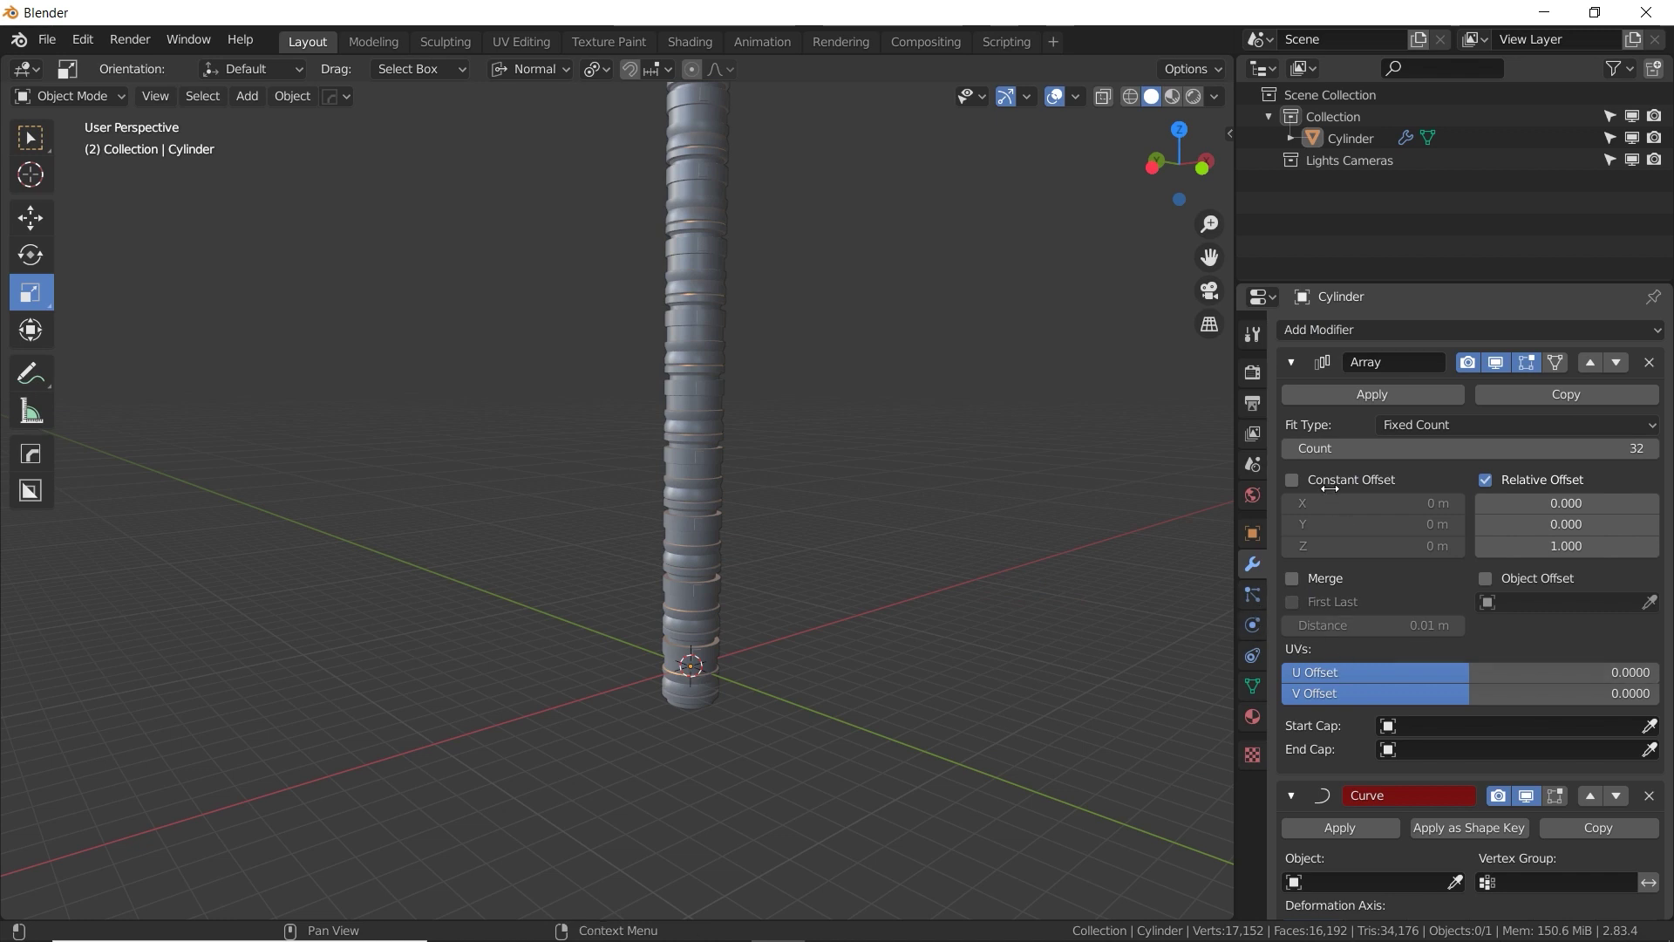
pyautogui.click(1291, 363)
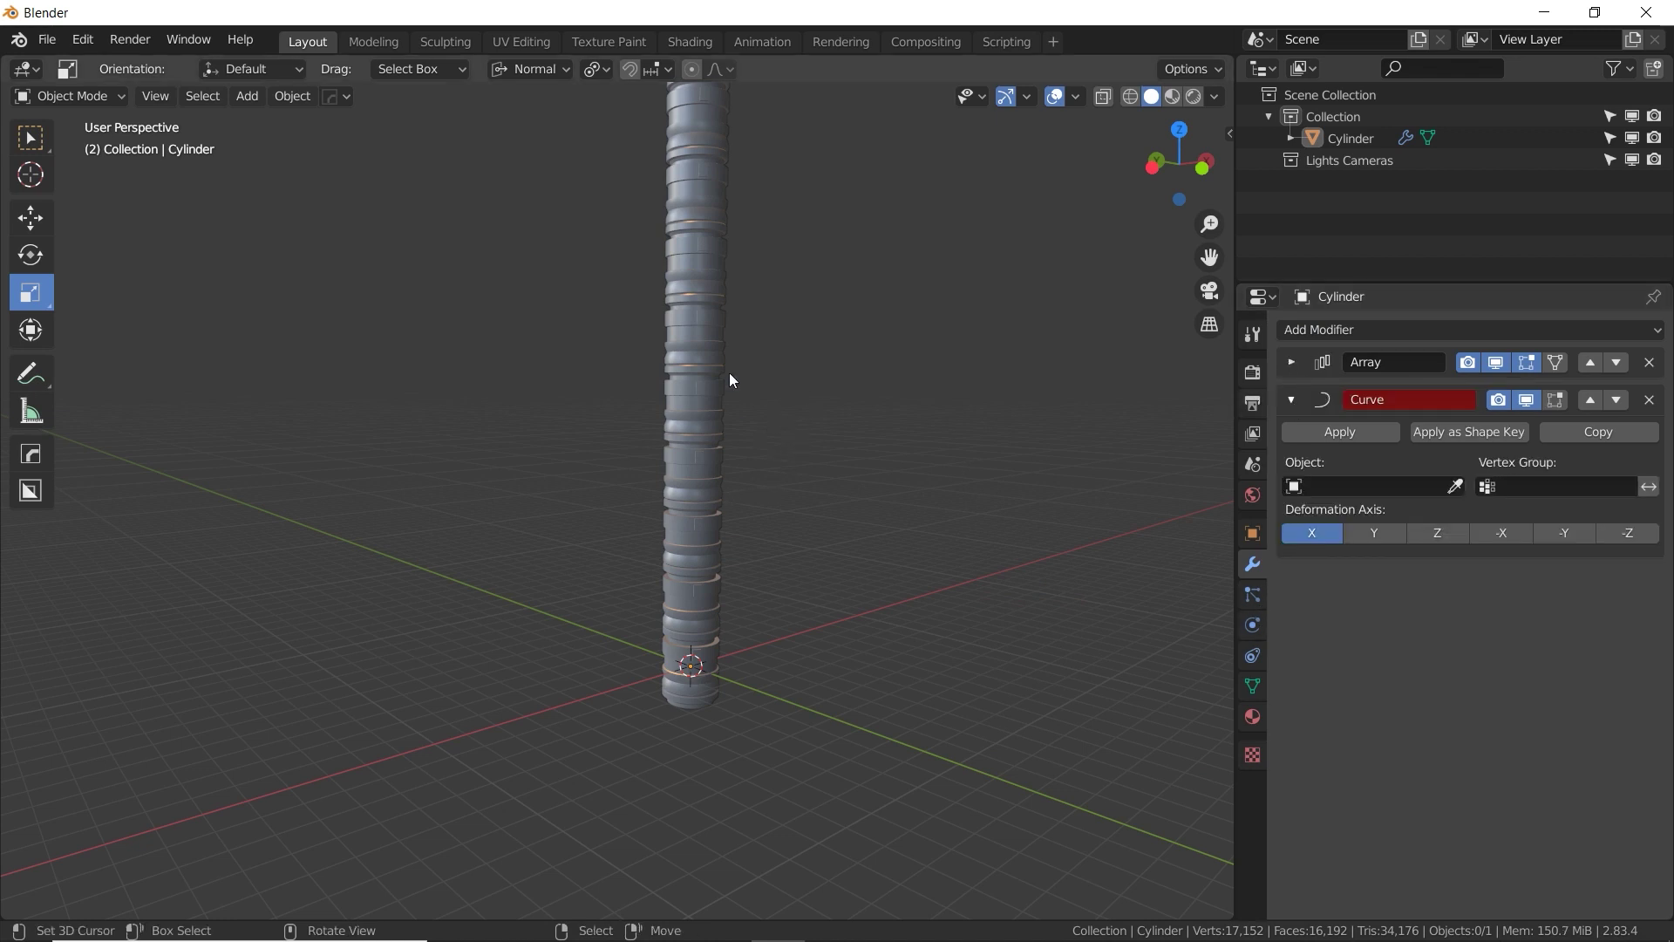
# Add a Bezier curve at the origin and isolate it in local view.
pyautogui.moveTo(878, 557); pyautogui.dragTo(772, 487, button='middle')
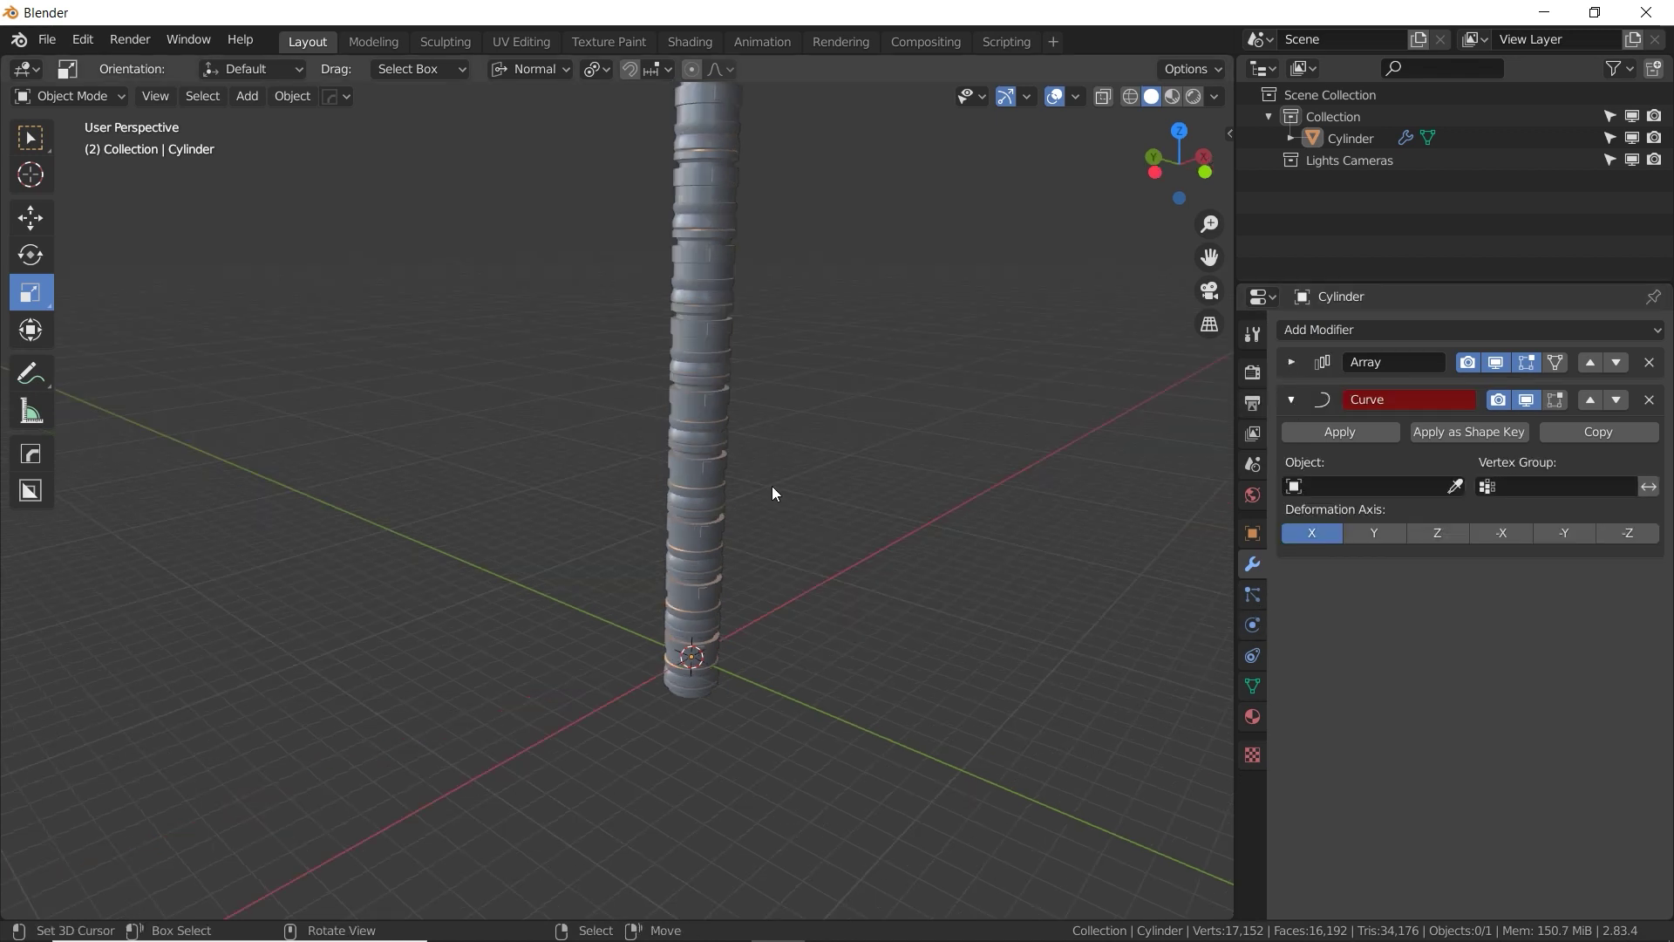
pyautogui.hotkey('shift', 'a')
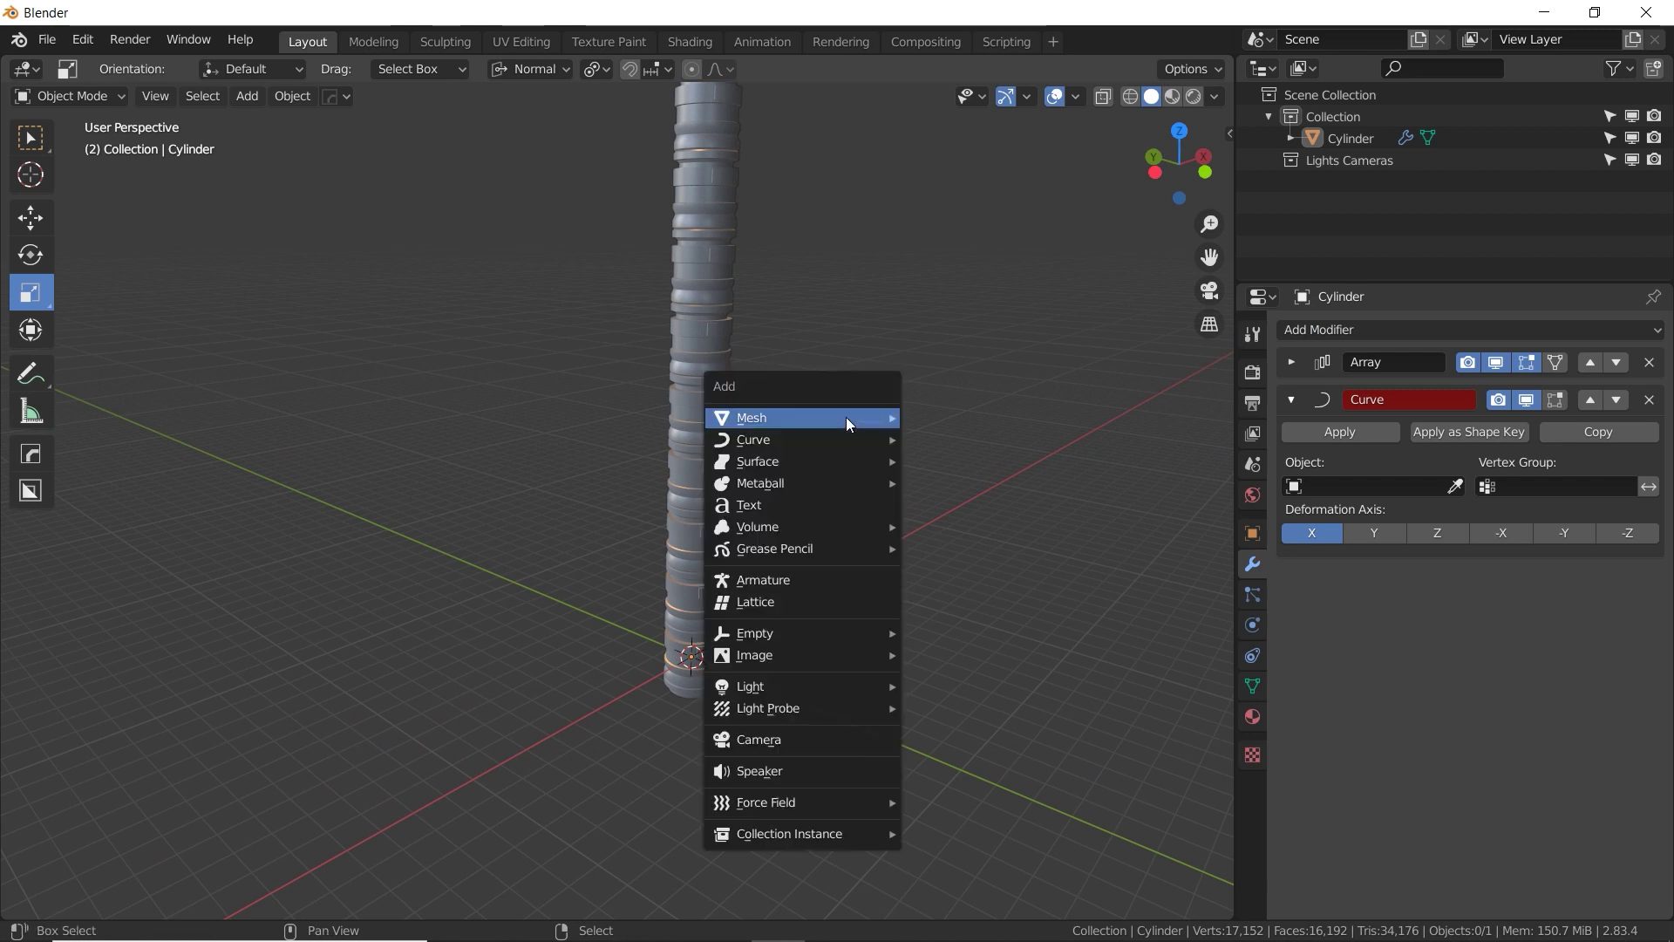
pyautogui.moveTo(826, 439)
pyautogui.click(951, 437)
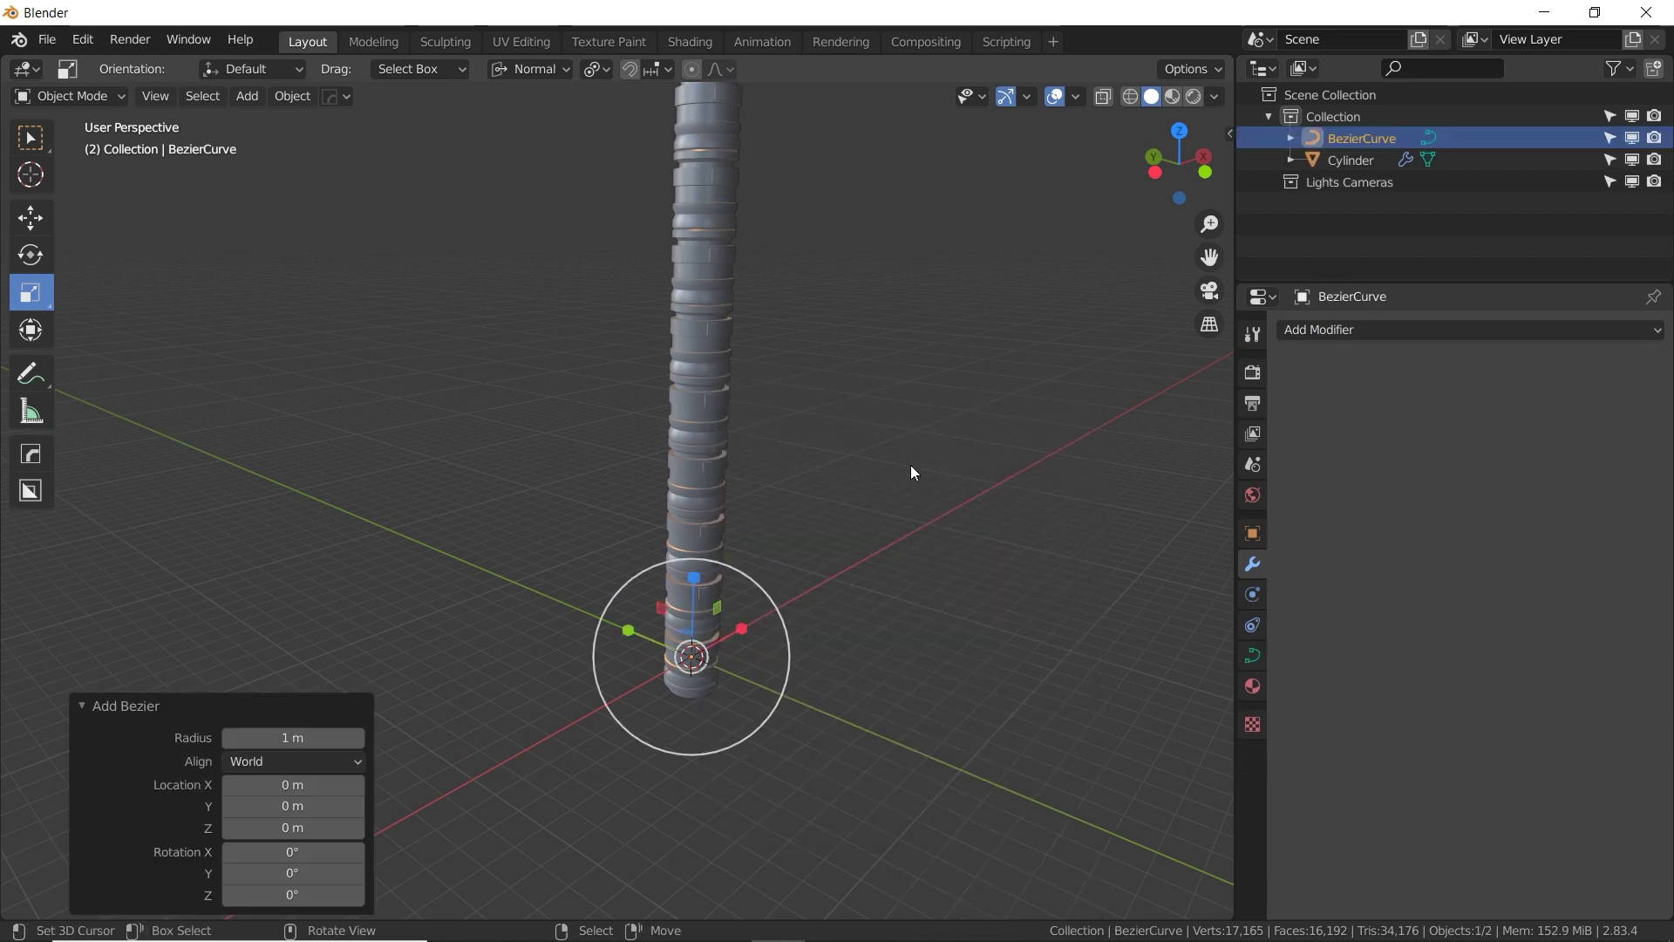
pyautogui.press('KP_Divide')
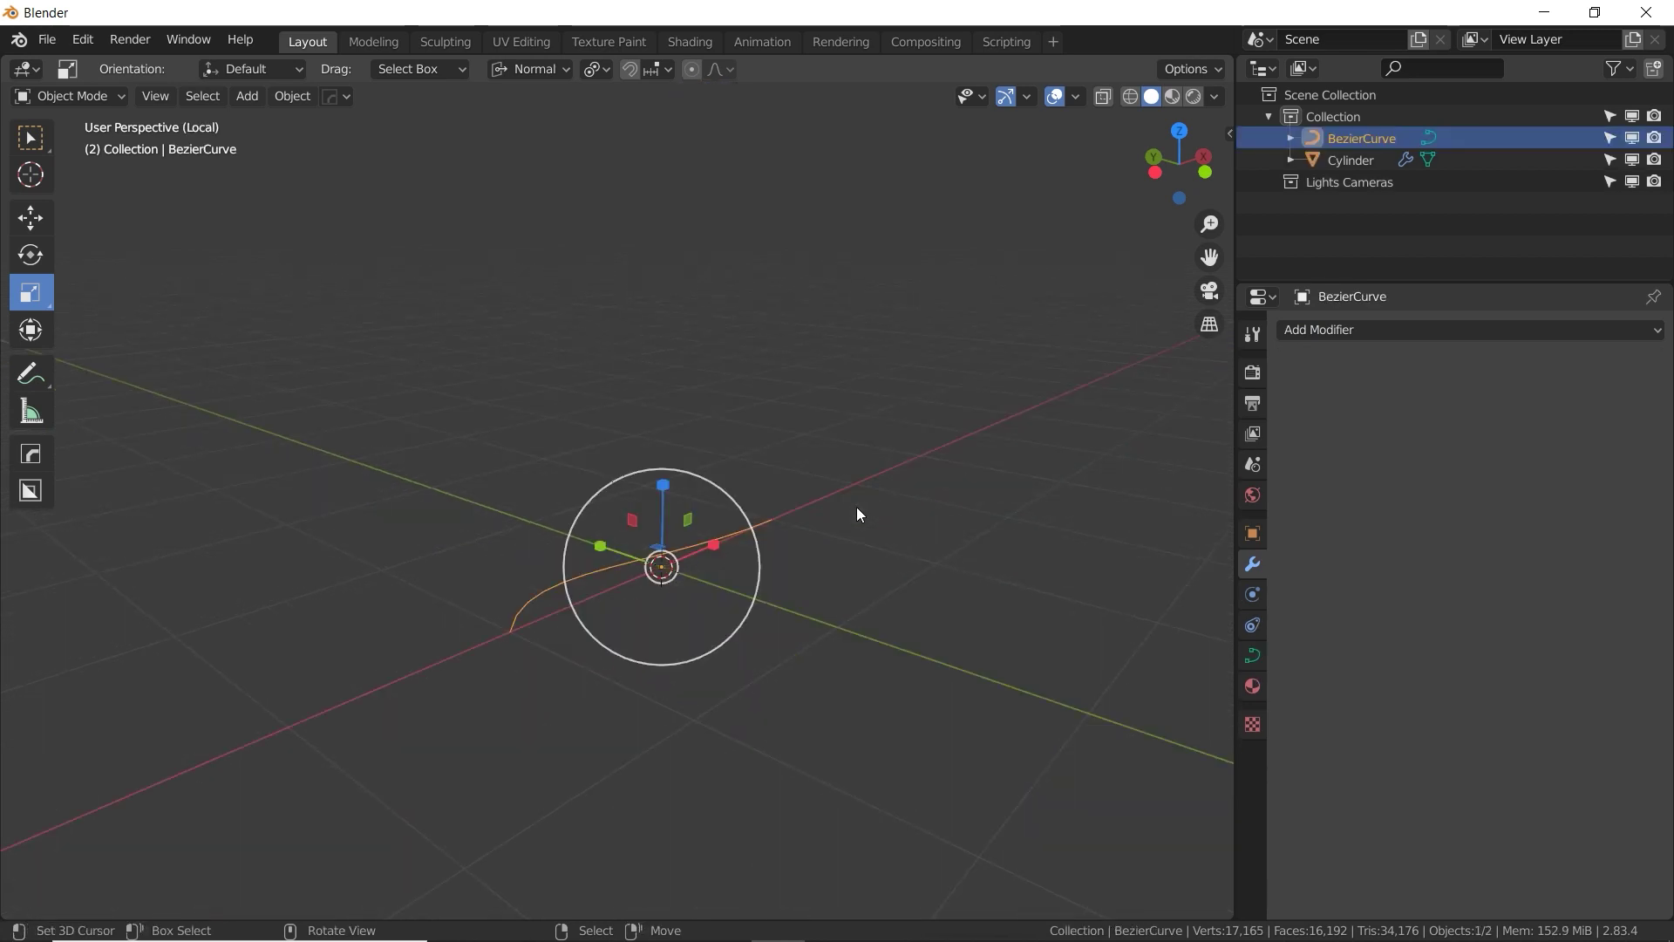
pyautogui.scroll(-8, 856, 506)
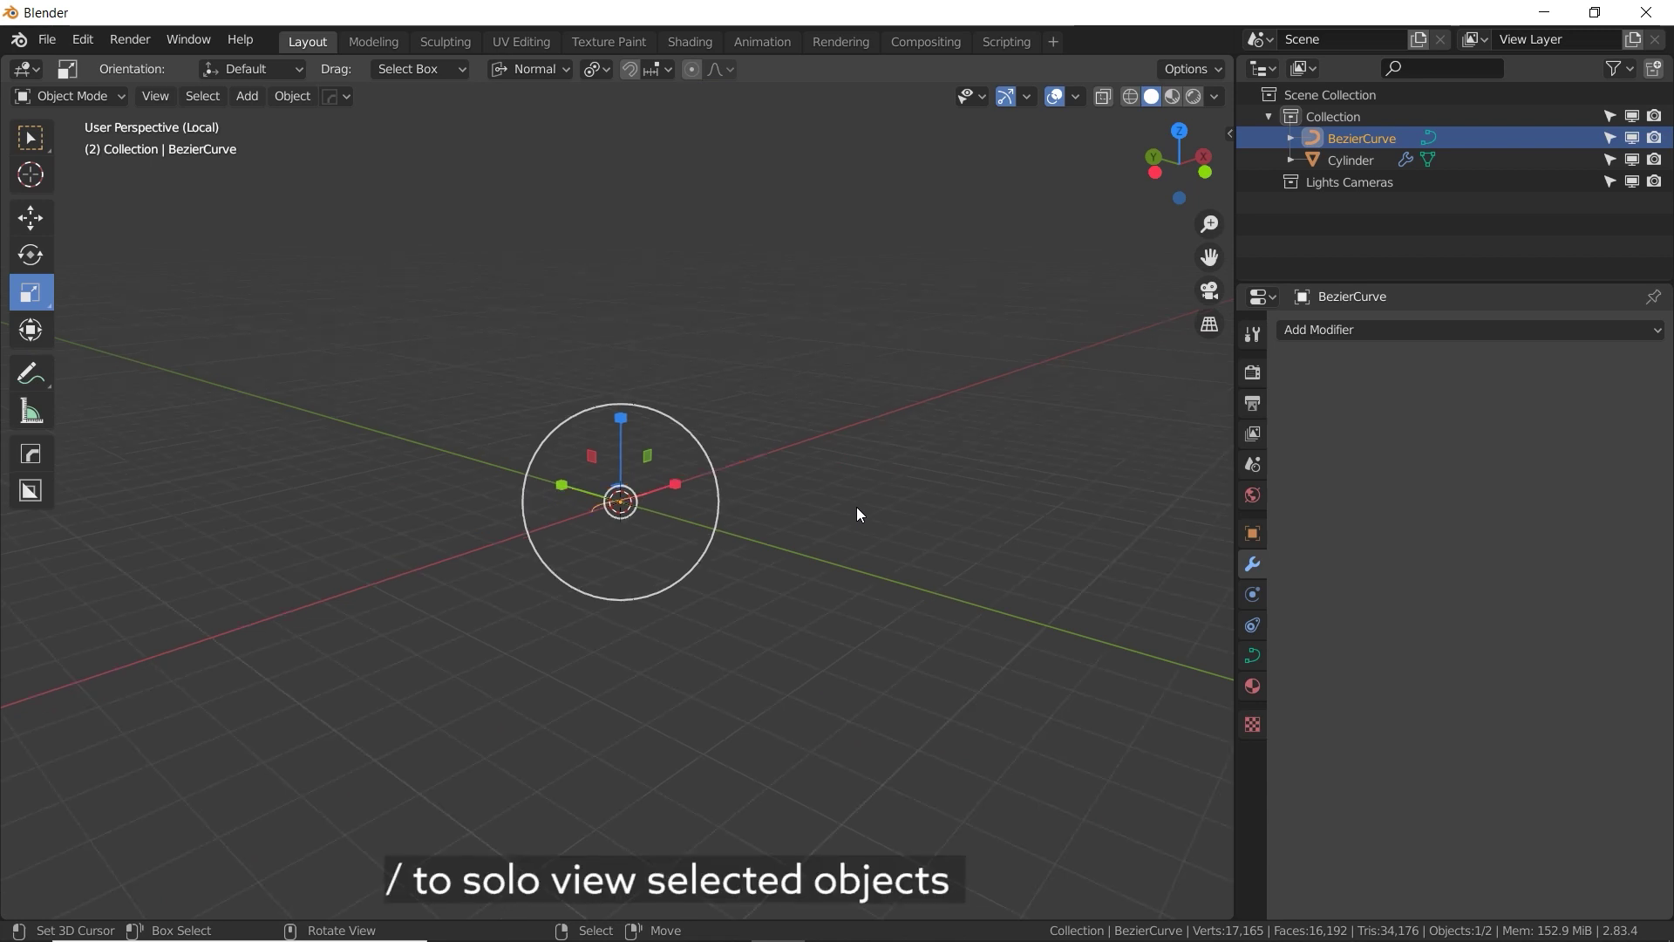
# In Edit Mode, change the transform pivot point and scale the whole Bezier curve uniformly by about 2.7.
pyautogui.press('Tab')
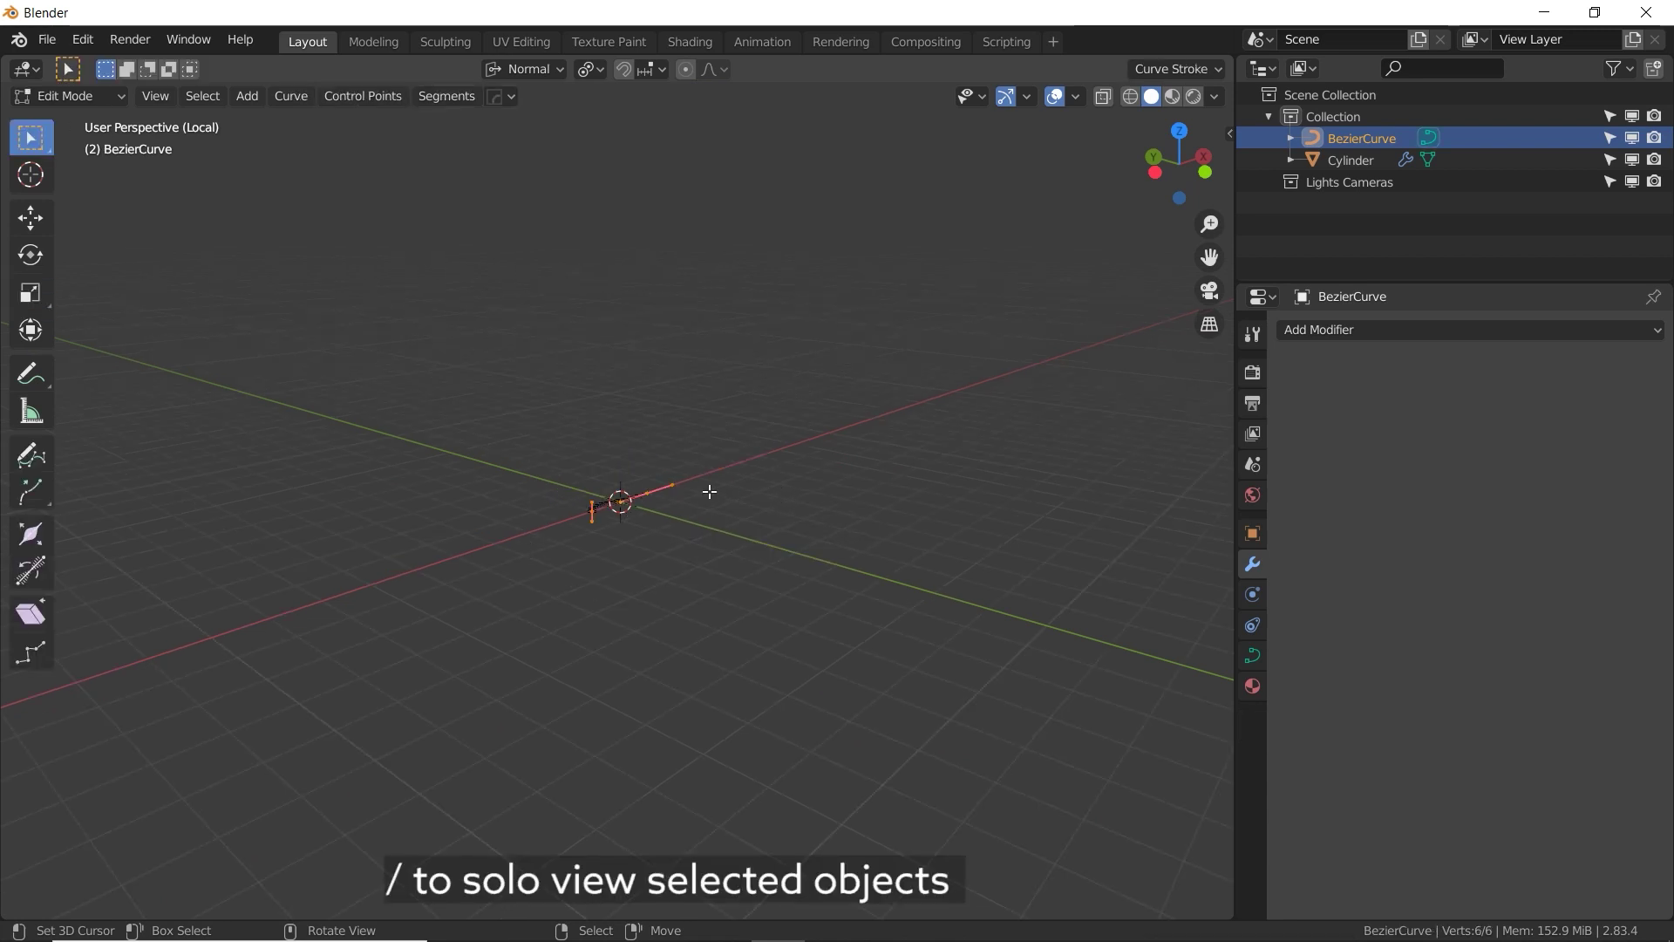
pyautogui.click(591, 69)
pyautogui.click(619, 165)
pyautogui.press('s')
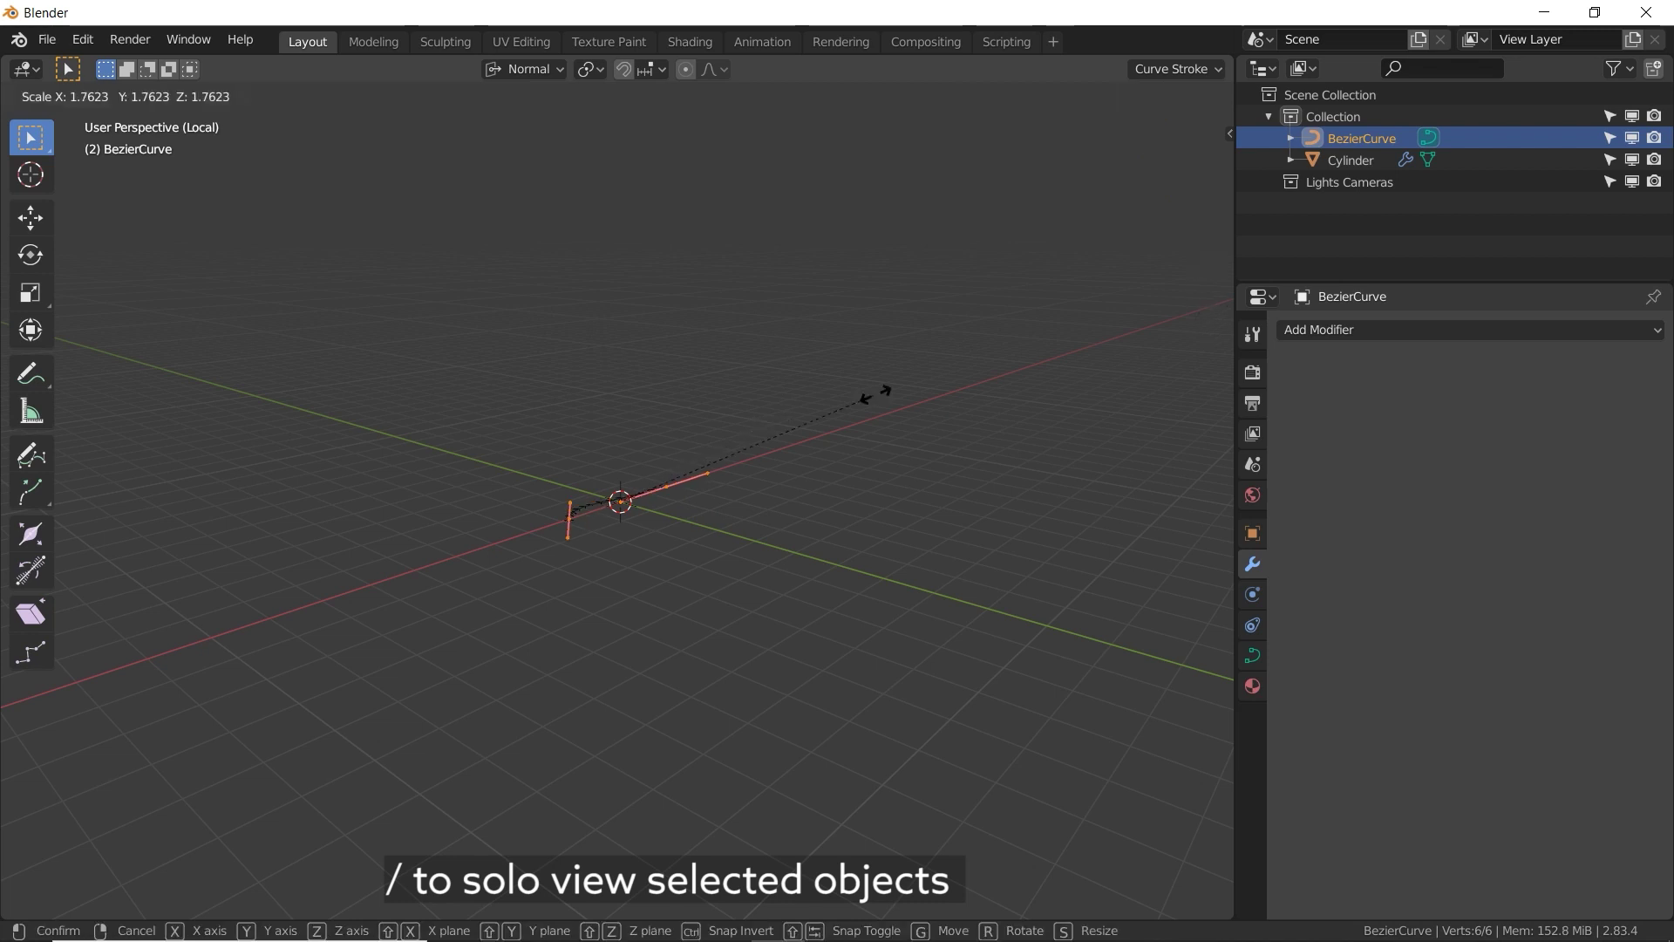
pyautogui.click(994, 345)
# Rotate the Bezier curve's points 90° about the global Y axis so the curve stands upright.
pyautogui.press('r')
pyautogui.press('y')
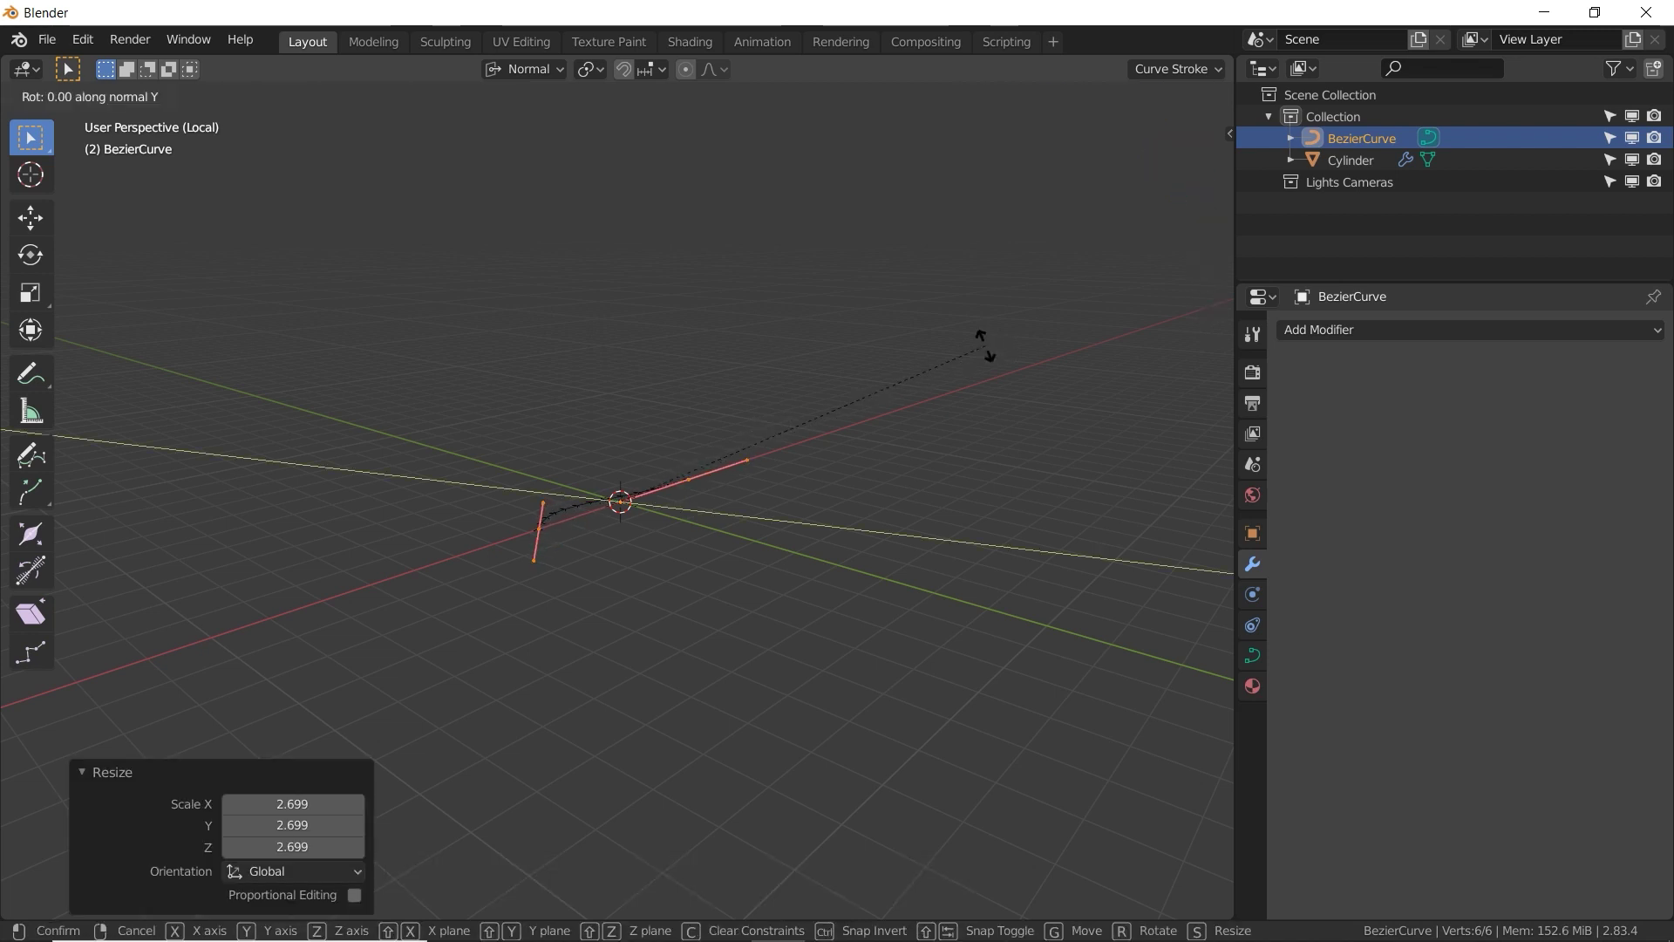
pyautogui.write('yy')
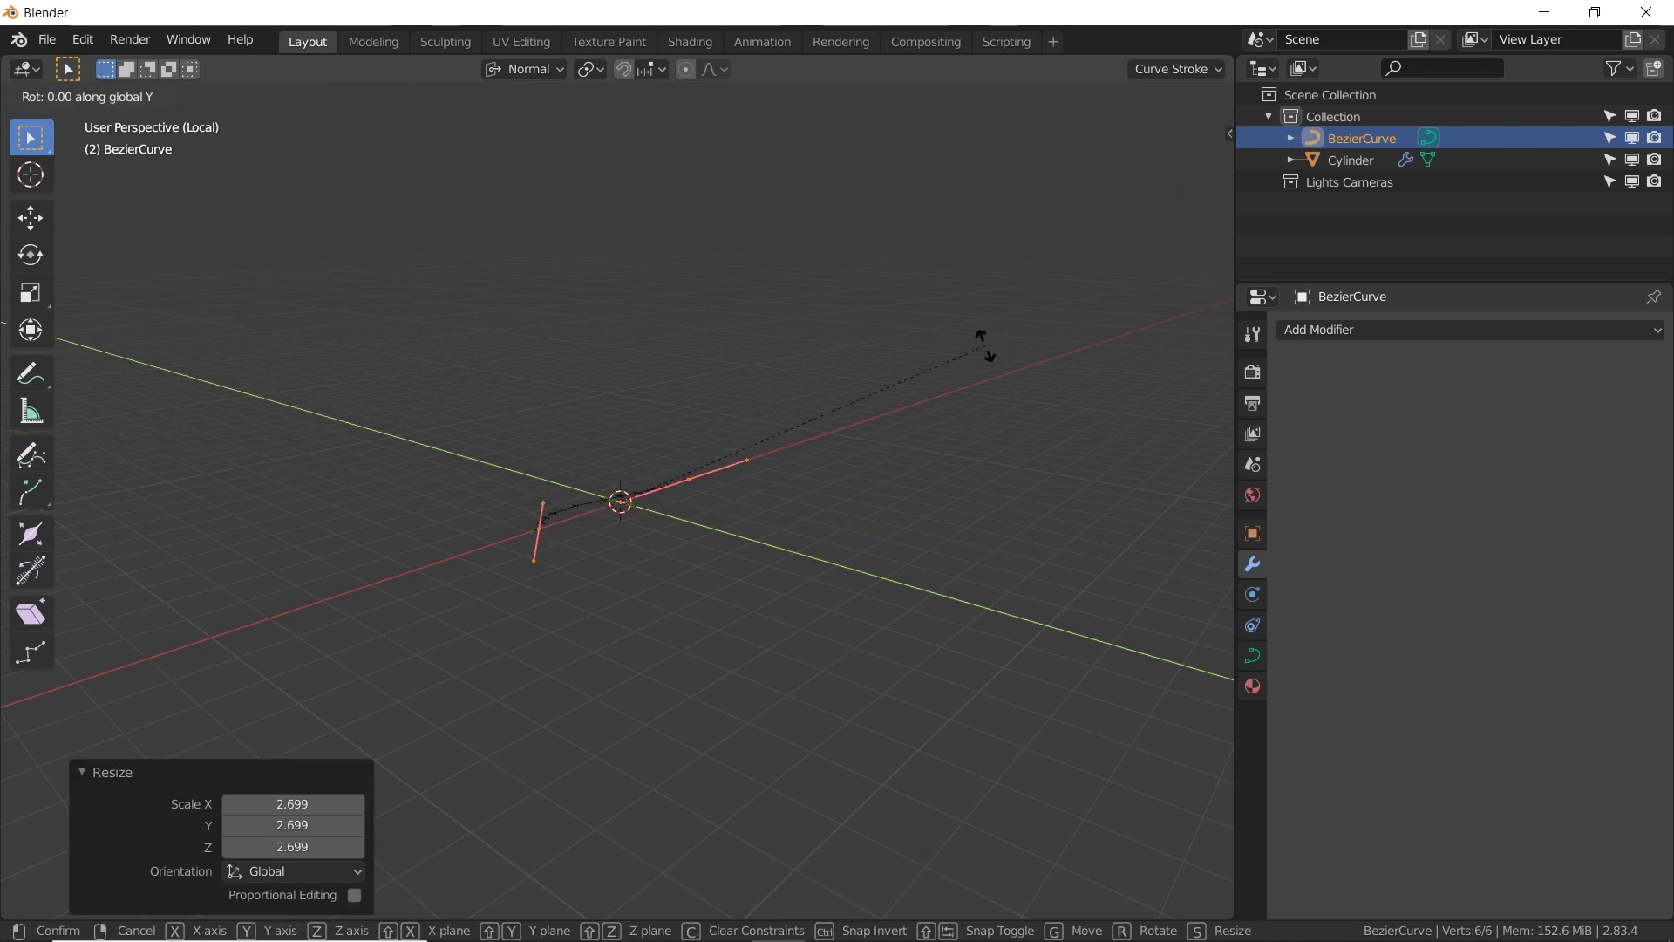
pyautogui.write('90')
pyautogui.press('Return')
# Extrude a new segment upward from the curve's top point, rotate its end point about -79° and move it about 1.45 m along Y.
pyautogui.click(609, 413)
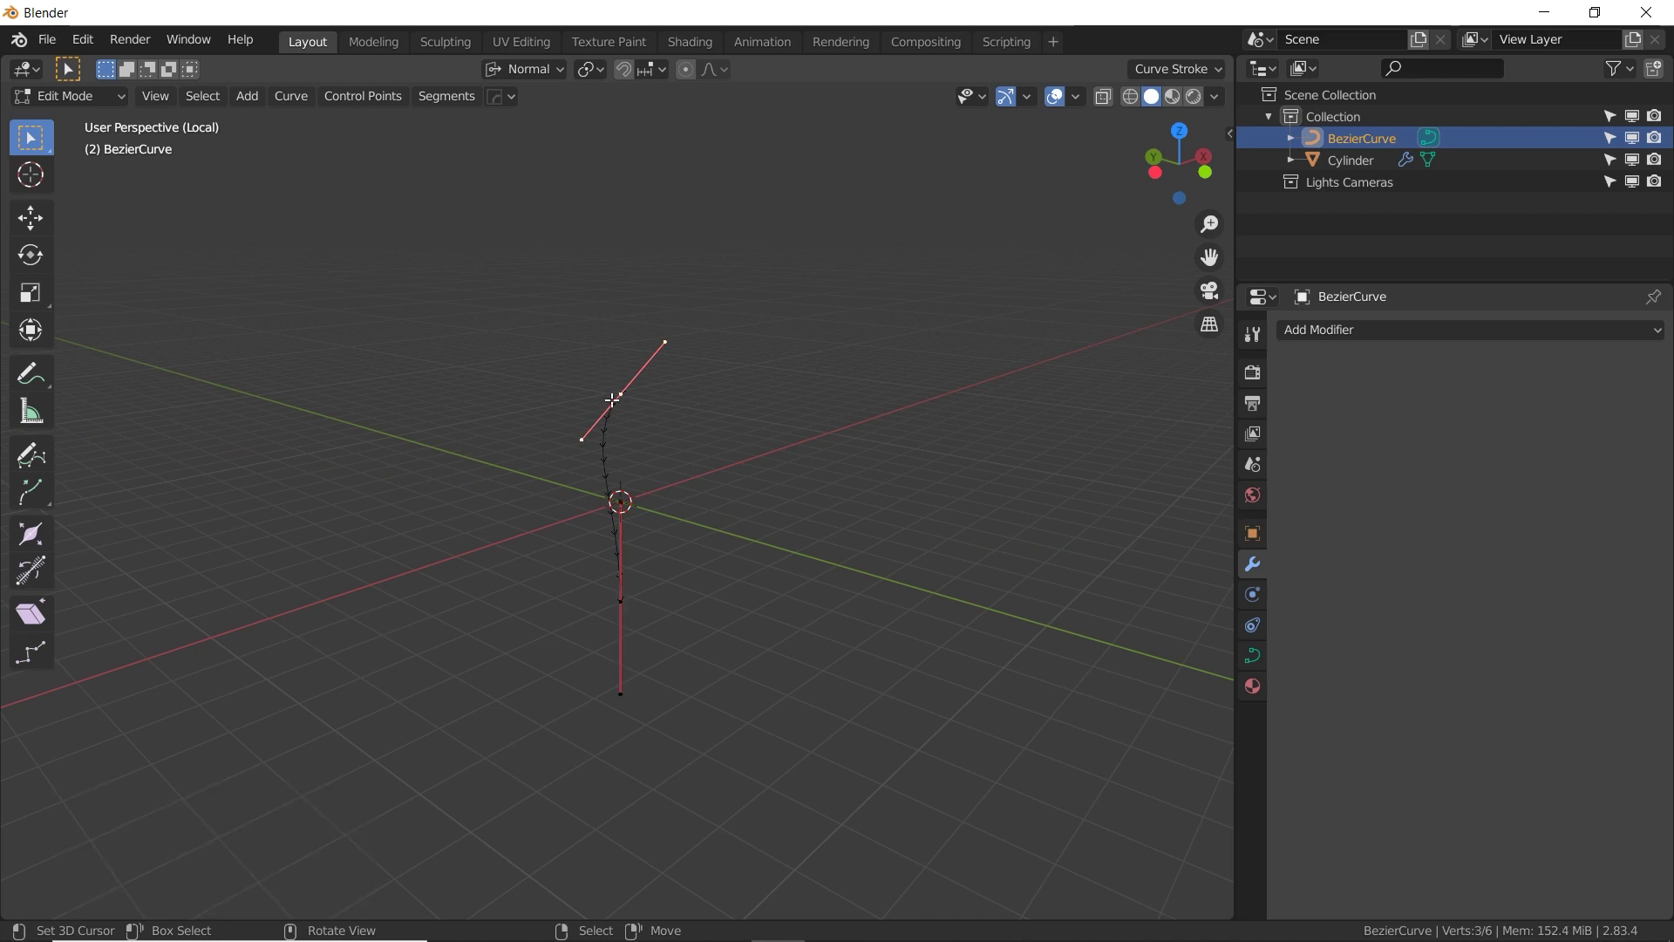
pyautogui.keyDown('alt'); pyautogui.moveTo(587, 422); pyautogui.dragTo(666, 445); pyautogui.keyUp('alt')
pyautogui.keyDown('alt'); pyautogui.moveTo(587, 535); pyautogui.dragTo(646, 524); pyautogui.keyUp('alt')
pyautogui.press('e')
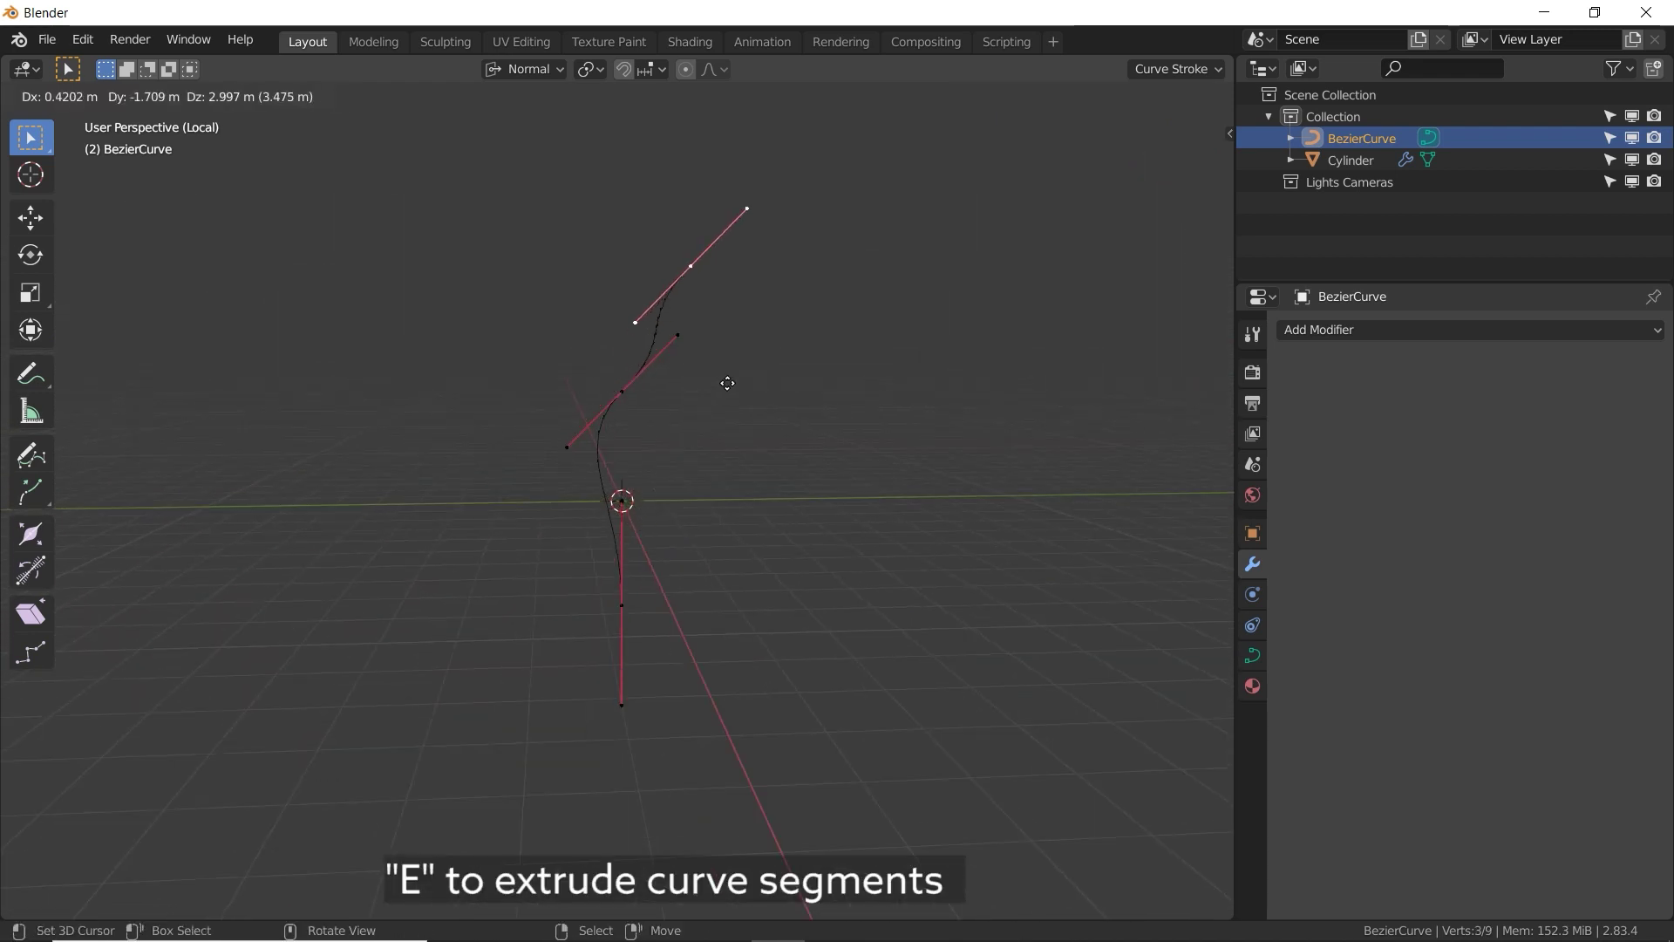
pyautogui.click(675, 377)
pyautogui.press('r')
pyautogui.click(787, 455)
pyautogui.press('g')
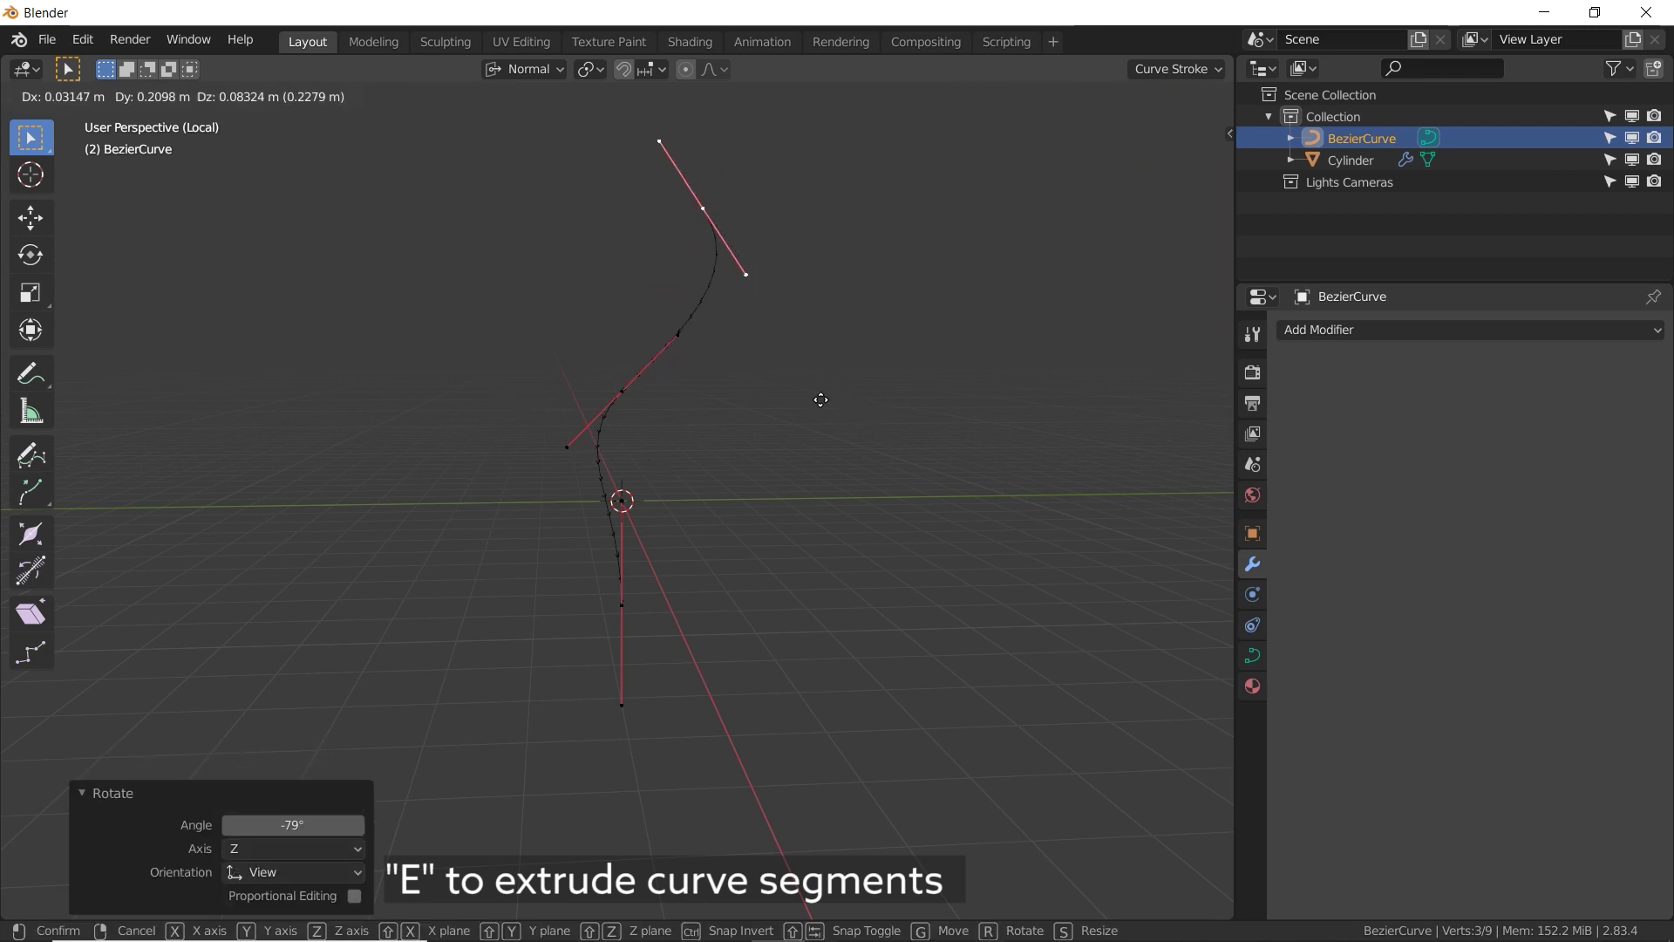
pyautogui.click(803, 400)
# Extrude another segment sideways from the curve's end, rotate its end point about -90° and tilt it with trackball rotation.
pyautogui.moveTo(768, 425); pyautogui.dragTo(867, 377, button='middle')
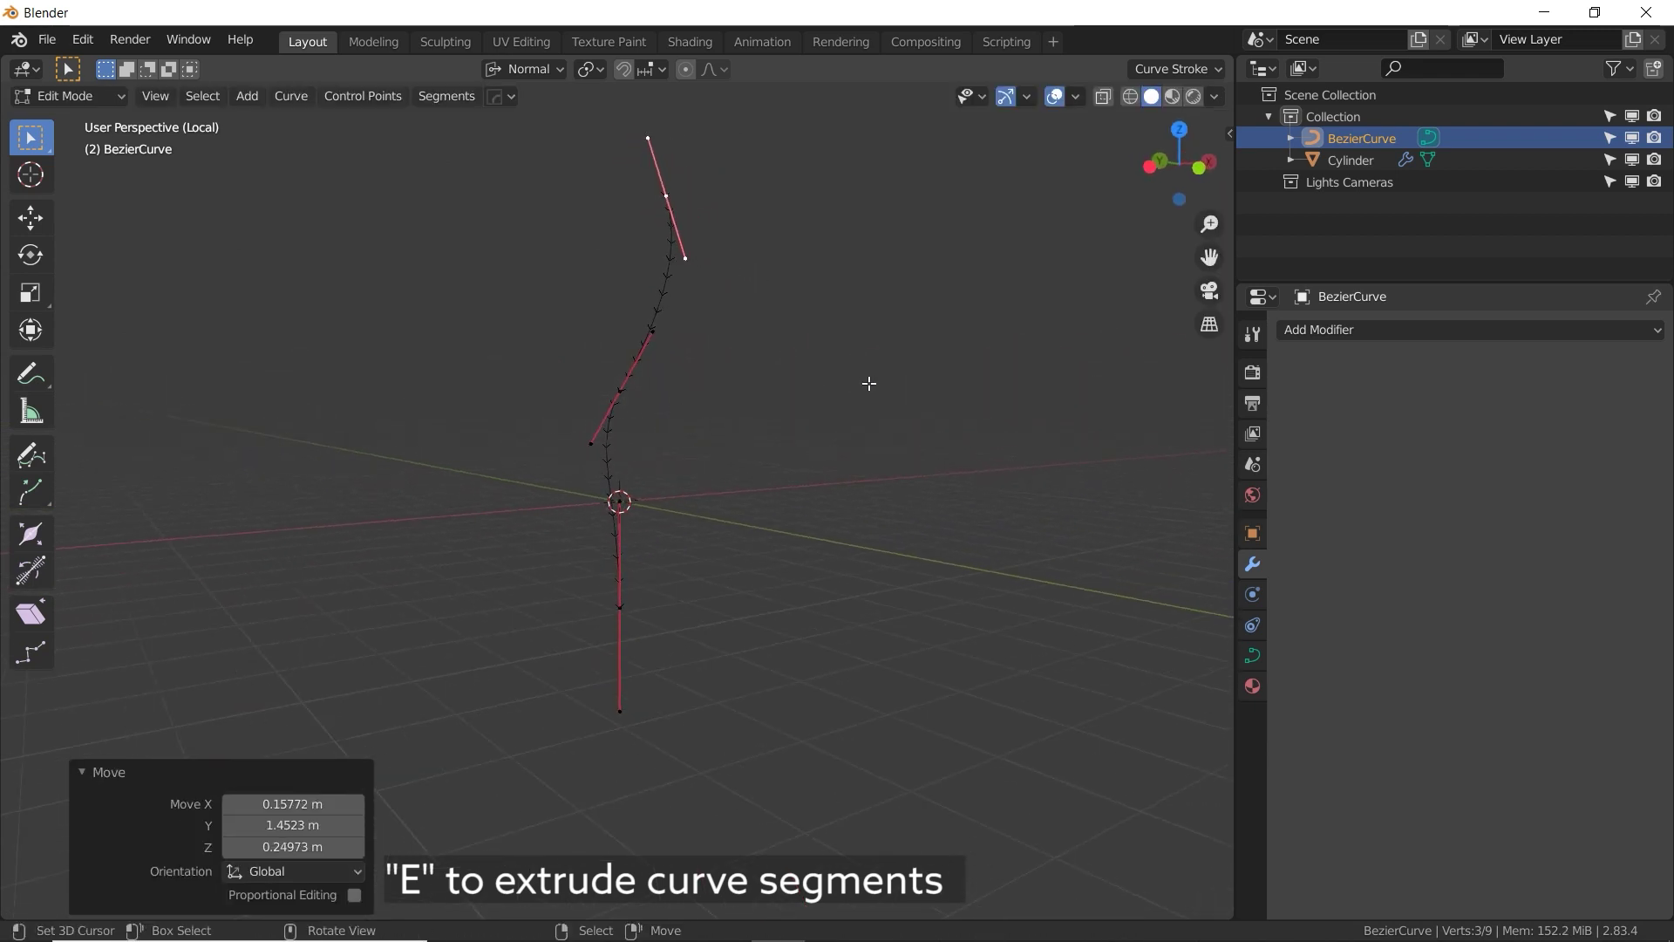
pyautogui.press('e')
pyautogui.click(480, 399)
pyautogui.press('r')
pyautogui.click(820, 206)
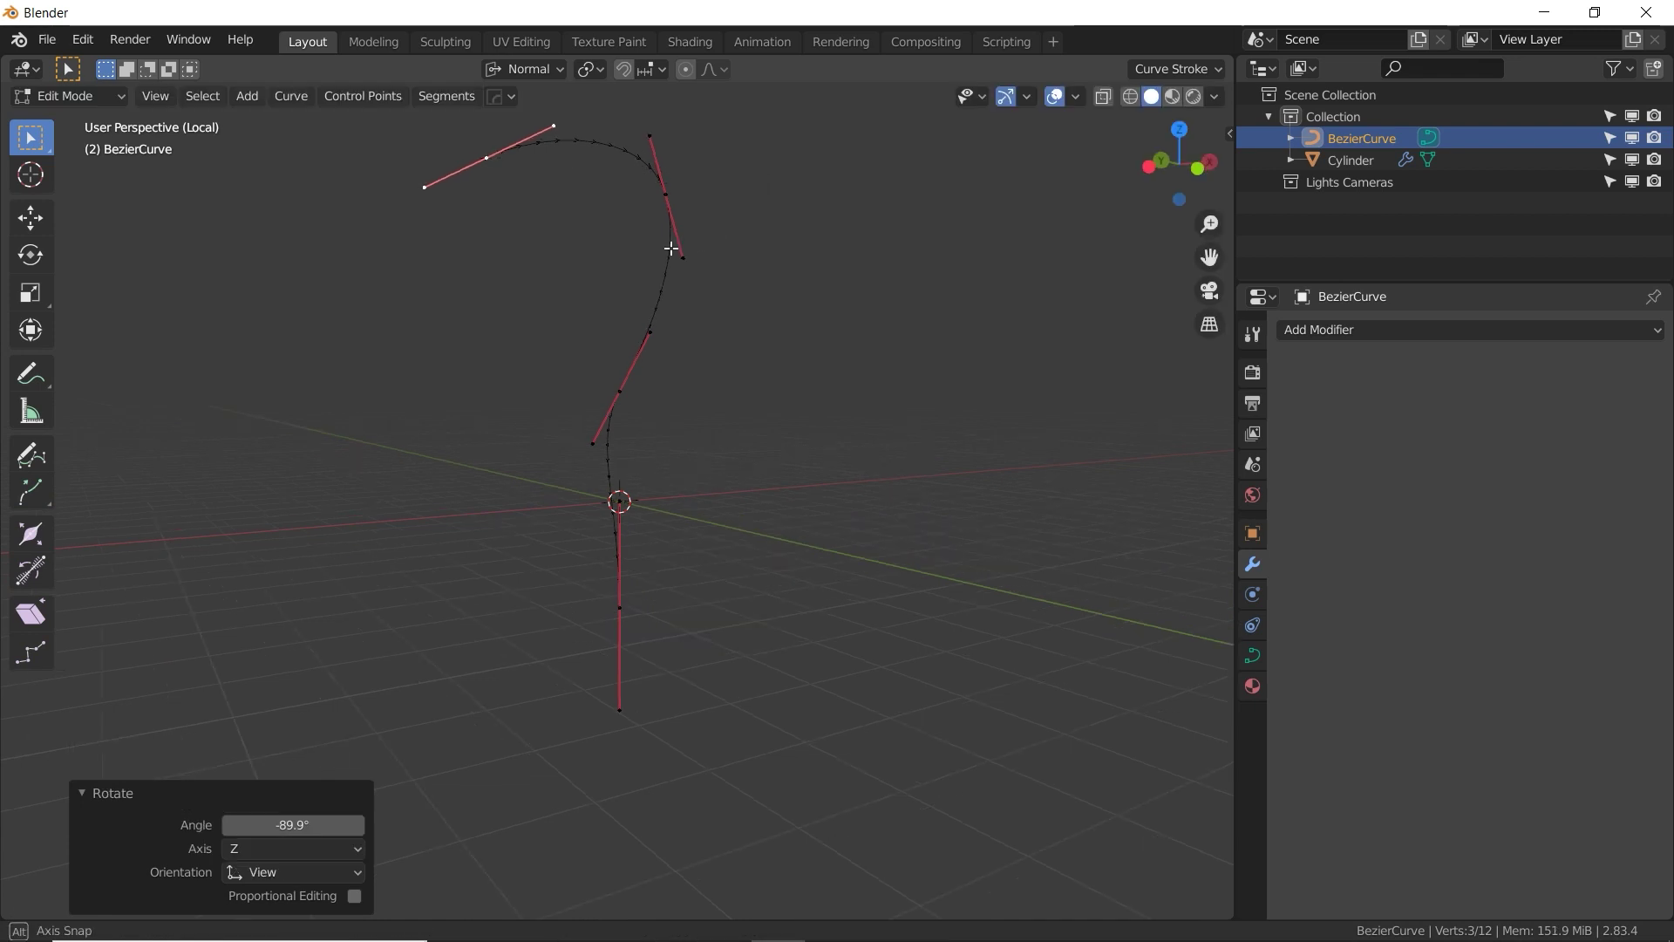
pyautogui.moveTo(673, 246)
pyautogui.mouseDown(button='middle')
pyautogui.moveTo(617, 258)
pyautogui.moveTo(675, 269)
pyautogui.mouseUp(button='middle')
pyautogui.press('r')
pyautogui.press('r')
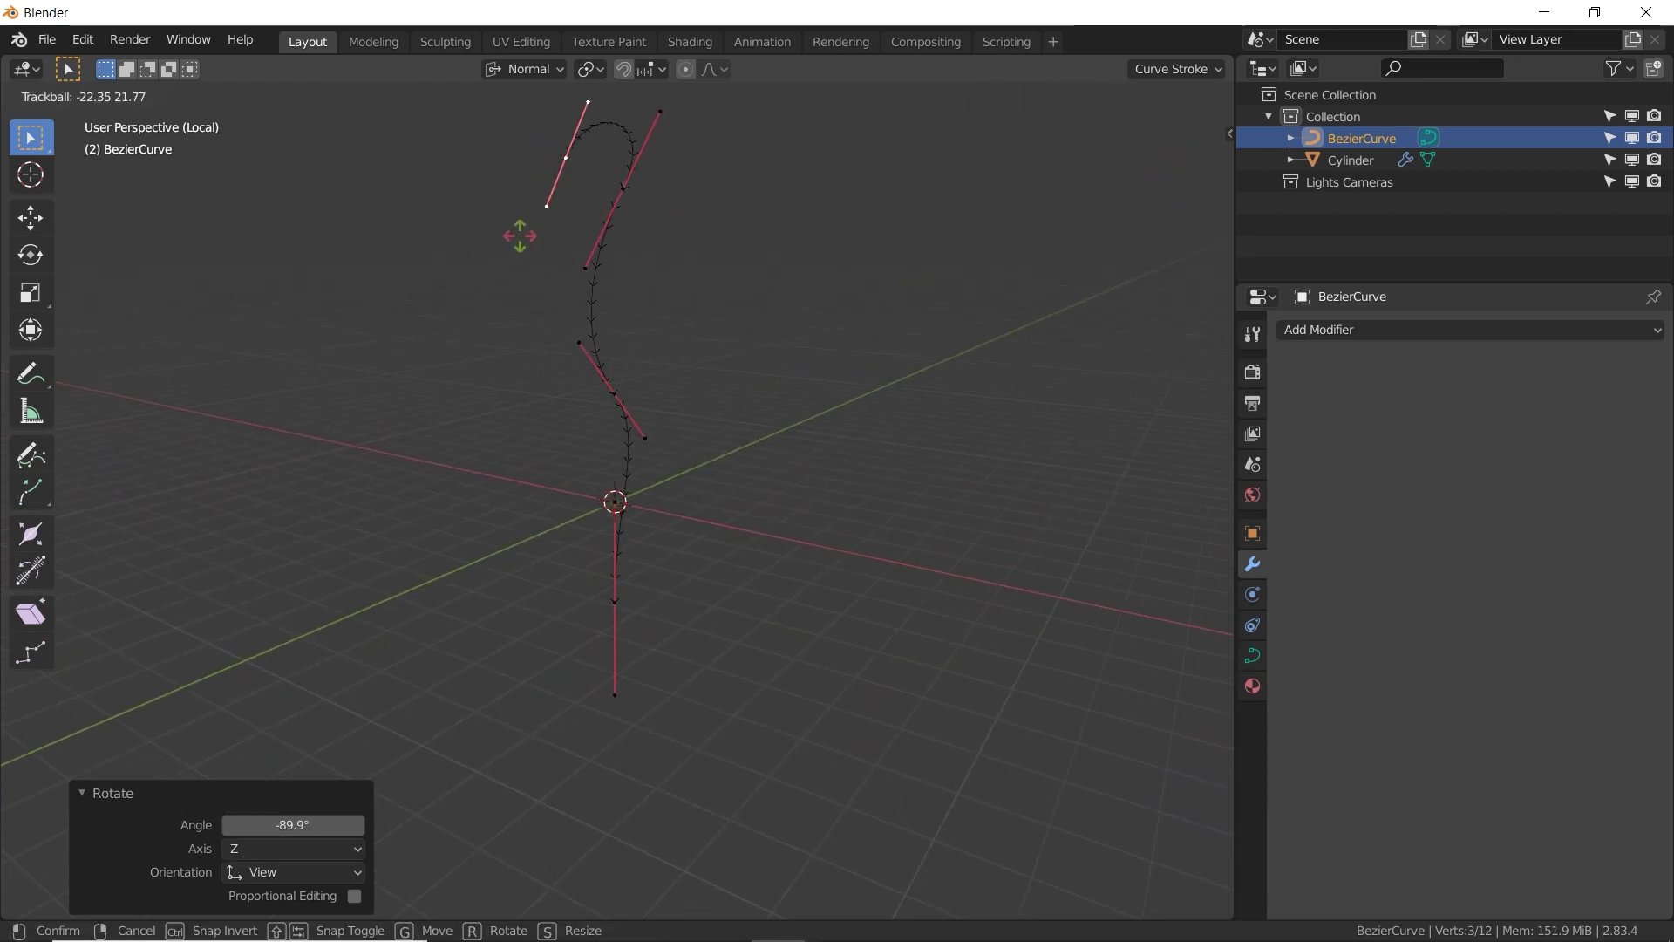
pyautogui.click(722, 225)
# Extrude a segment down from the curve's end by about -1.9, -3.2 and -4.7 m in XYZ and rotate its end point.
pyautogui.press('e')
pyautogui.click(542, 467)
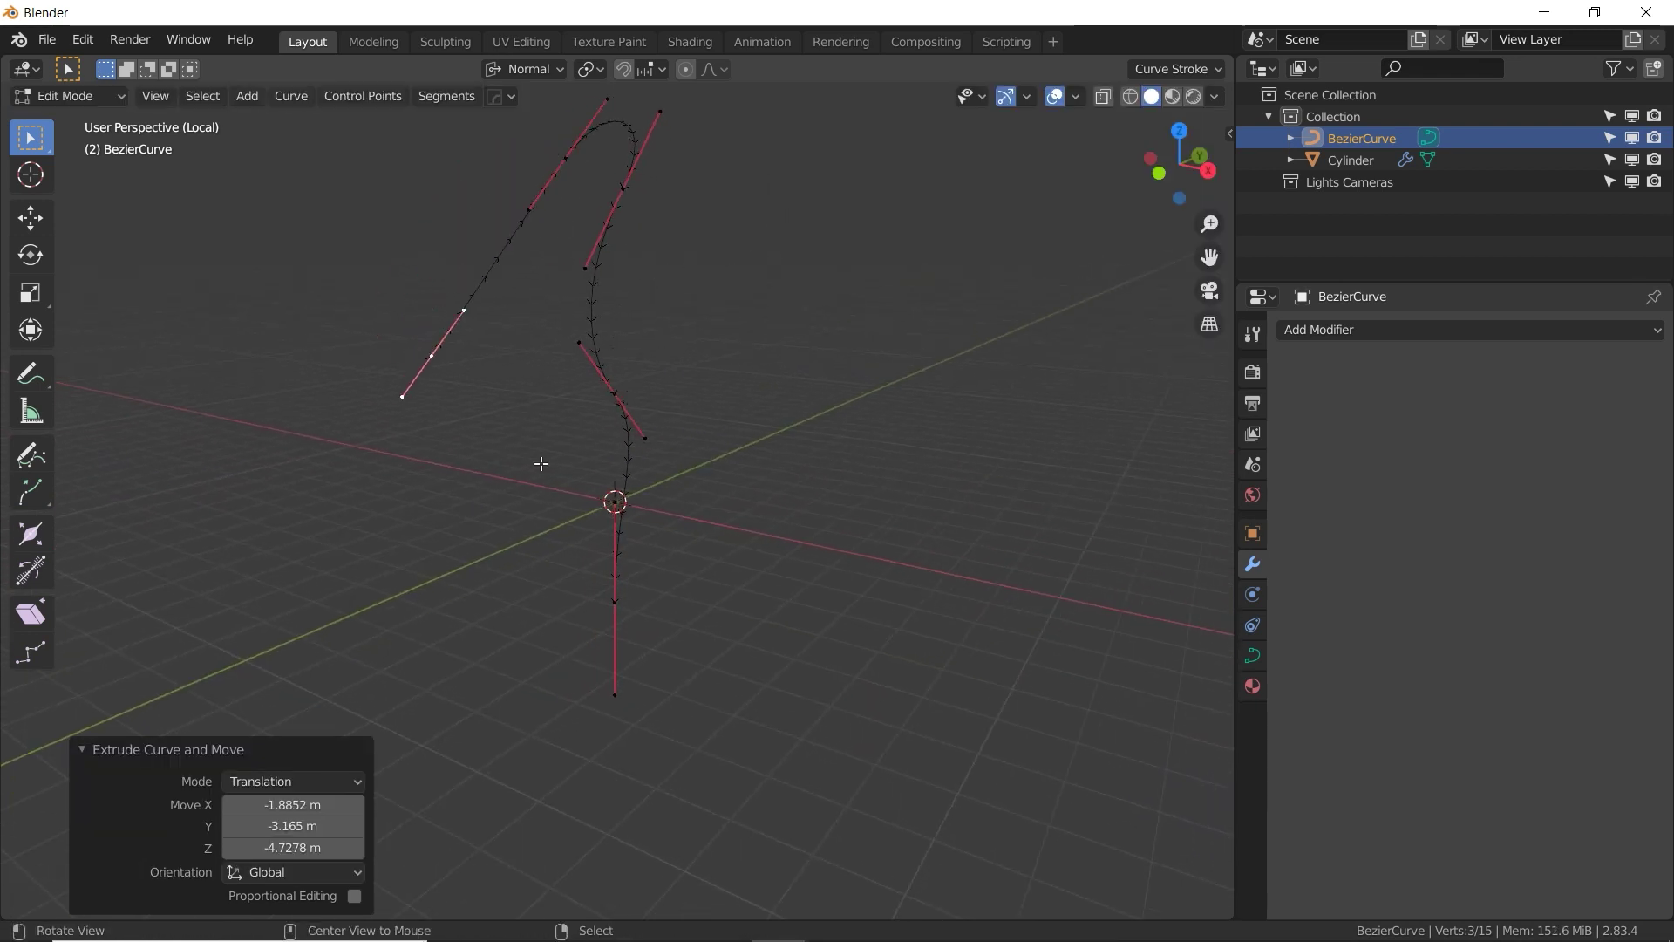
pyautogui.moveTo(541, 467); pyautogui.dragTo(729, 497, button='middle')
pyautogui.press('r')
pyautogui.click(744, 337)
# Extrude a further segment, move its end point about 0.86, -1.31 and -0.26 m in XYZ, and trackball-rotate it by about -161° and 3°.
pyautogui.moveTo(744, 336); pyautogui.dragTo(662, 348, button='middle')
pyautogui.press('e')
pyautogui.click(825, 553)
pyautogui.moveTo(826, 553); pyautogui.dragTo(710, 628, button='middle')
pyautogui.press('g')
pyautogui.press('r')
pyautogui.press('r')
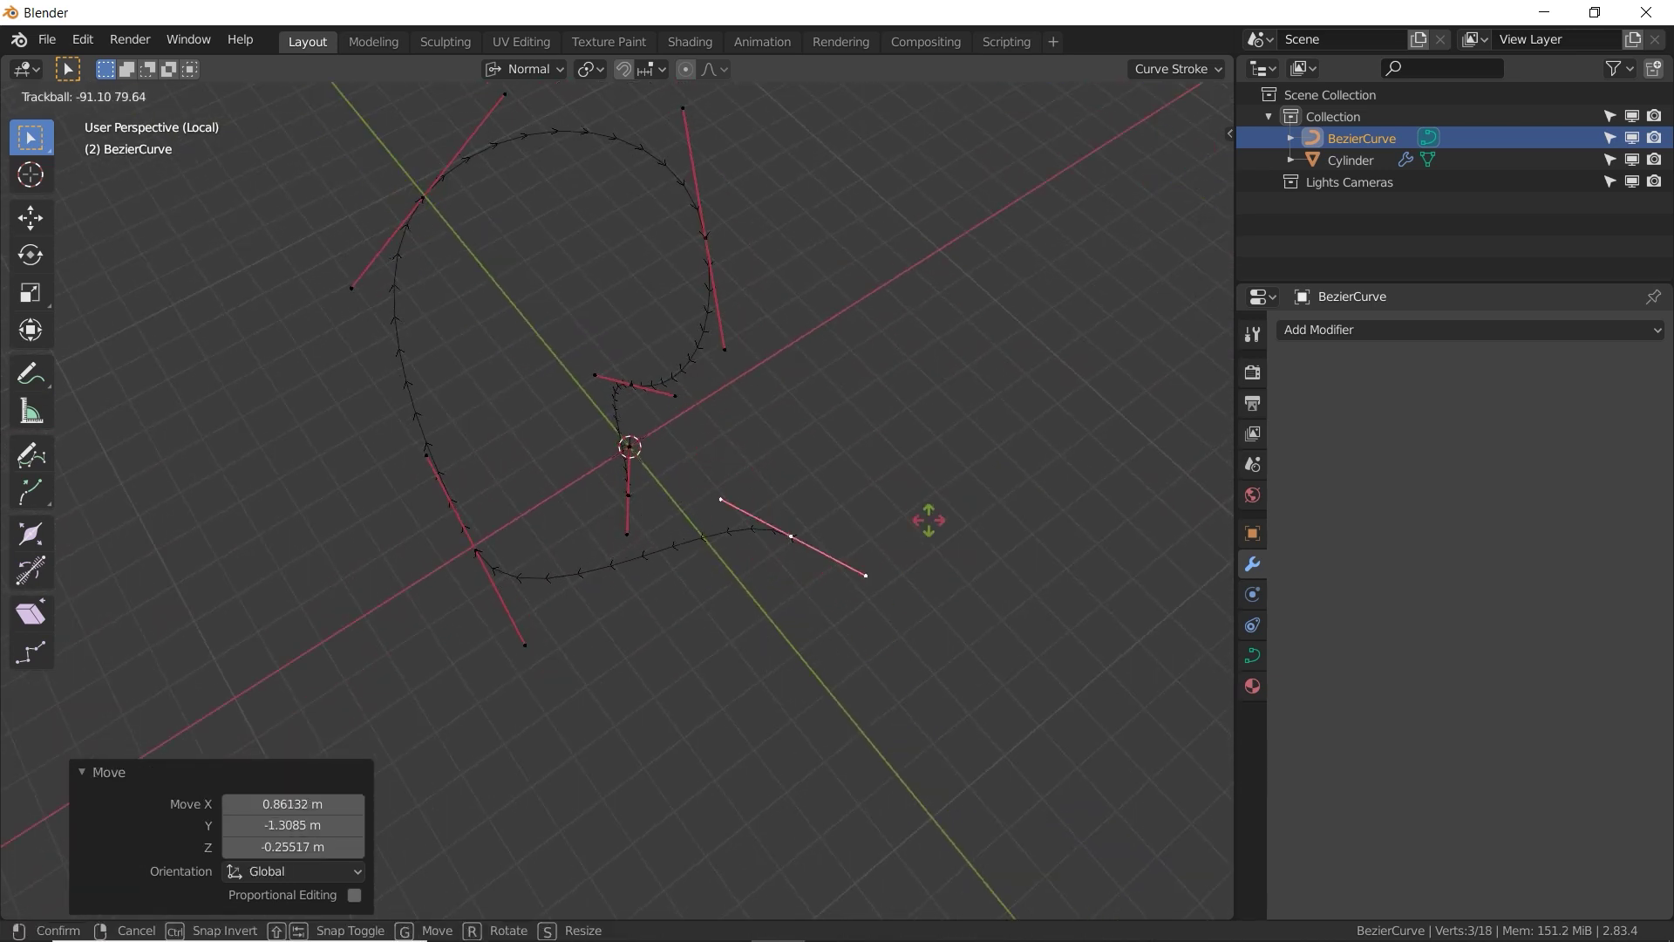
pyautogui.click(826, 418)
# Extrude one more segment from the curve's free end and return to Object Mode.
pyautogui.moveTo(826, 418); pyautogui.dragTo(579, 378, button='middle')
pyautogui.press('e')
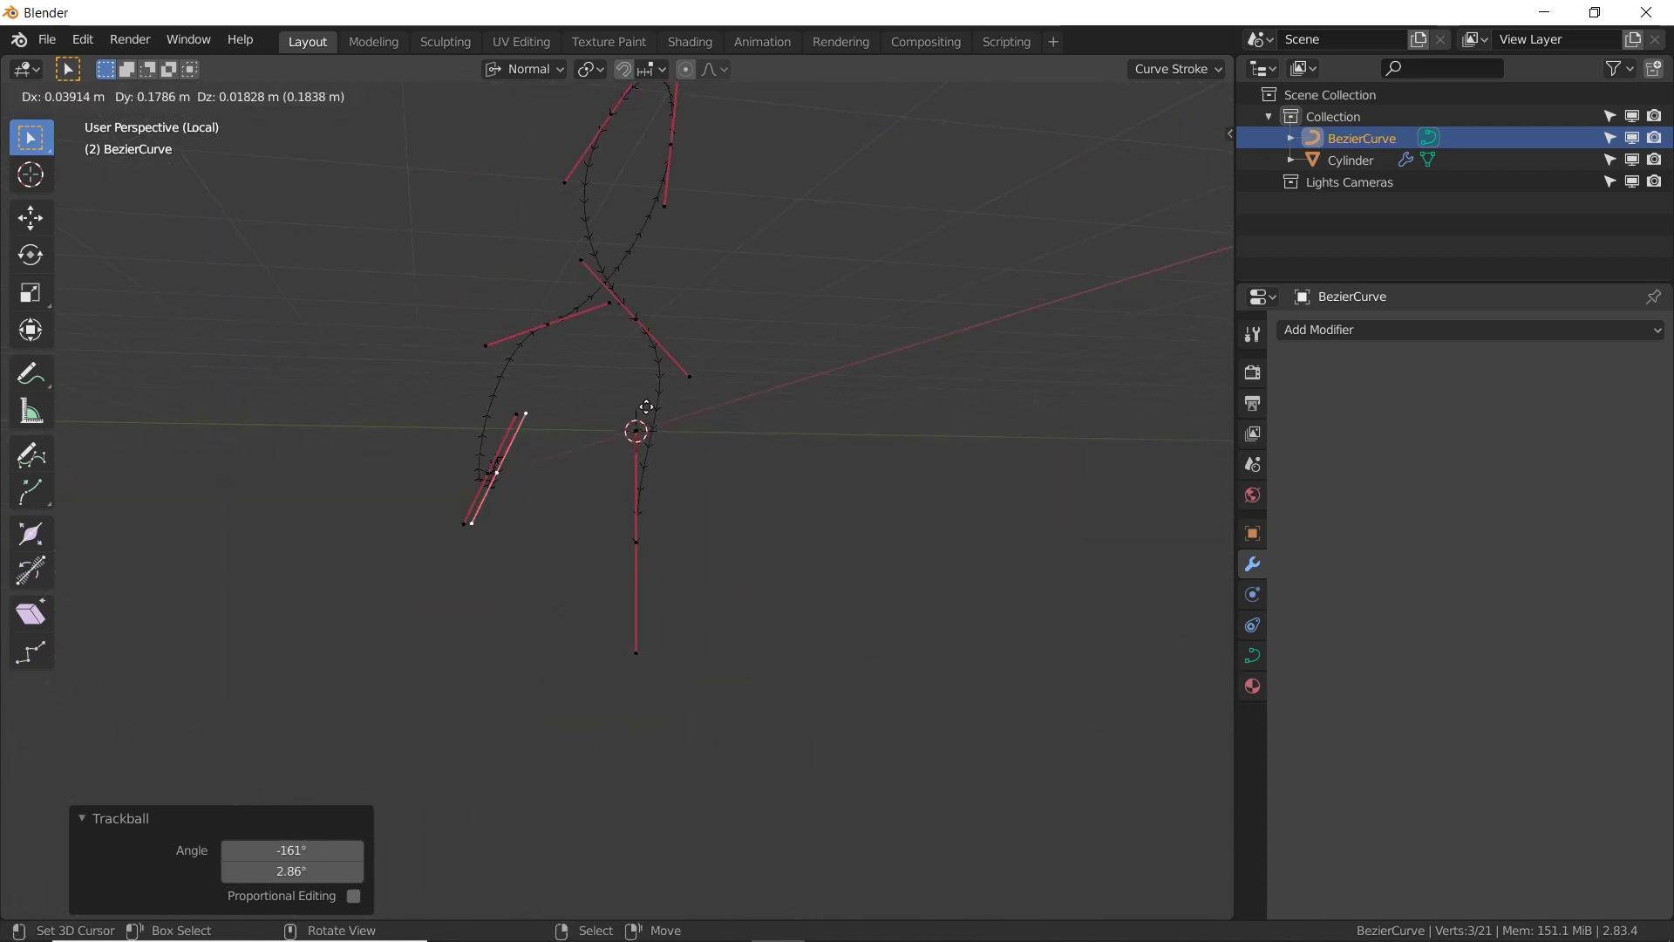
pyautogui.click(898, 236)
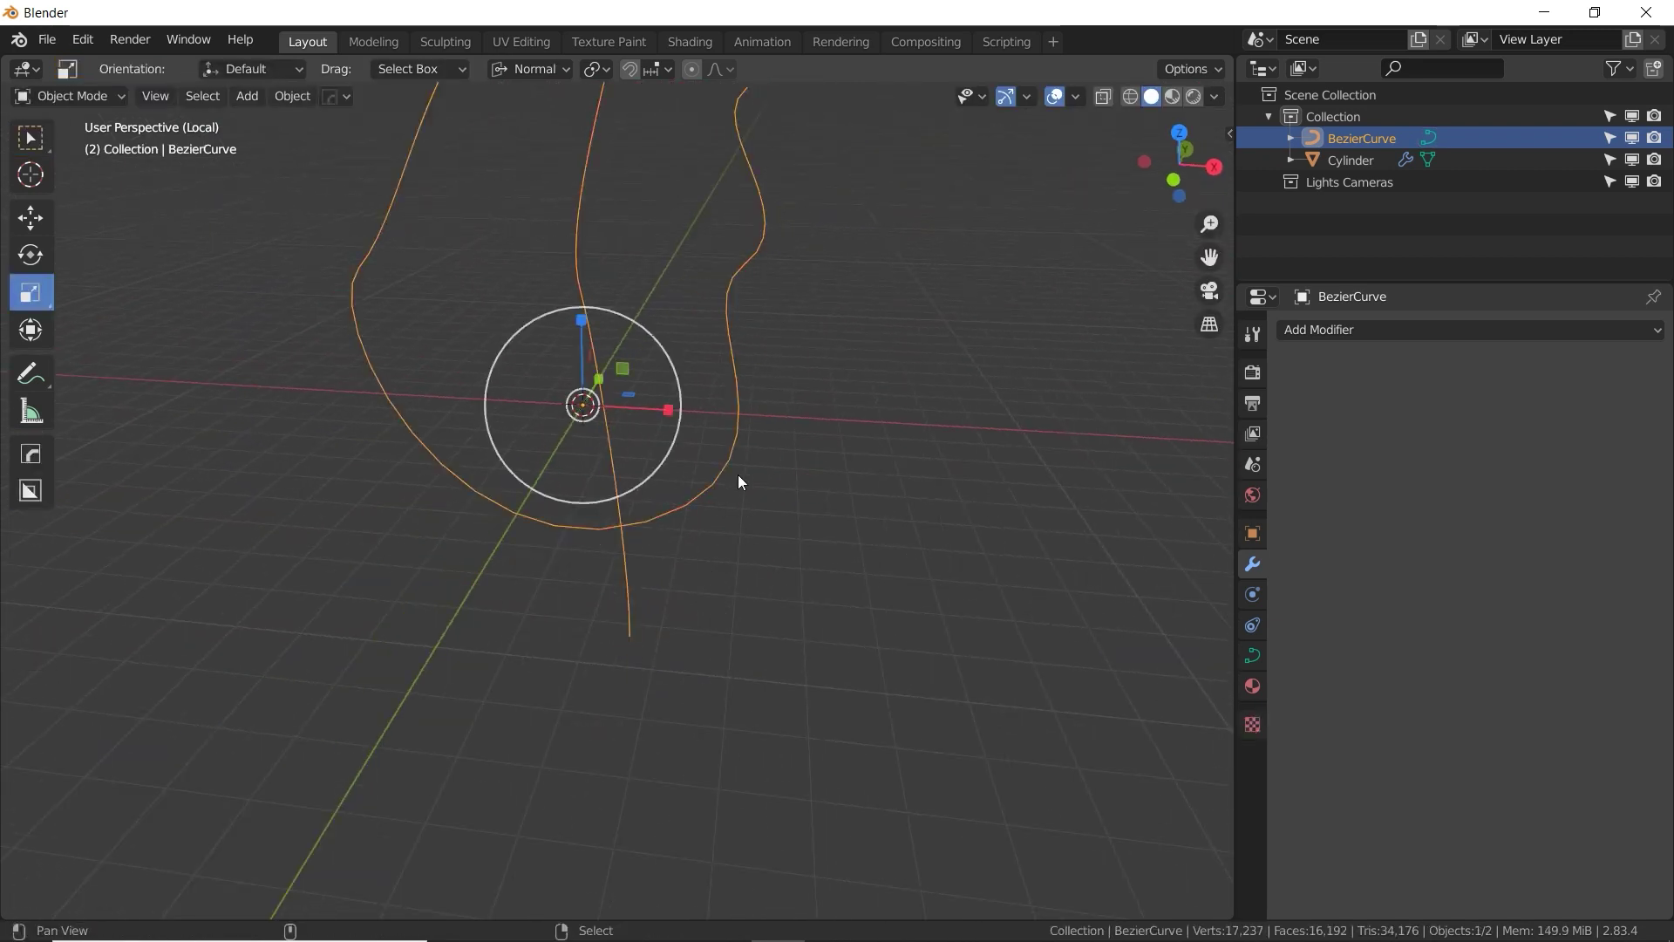
pyautogui.moveTo(738, 475); pyautogui.dragTo(793, 593, button='middle')
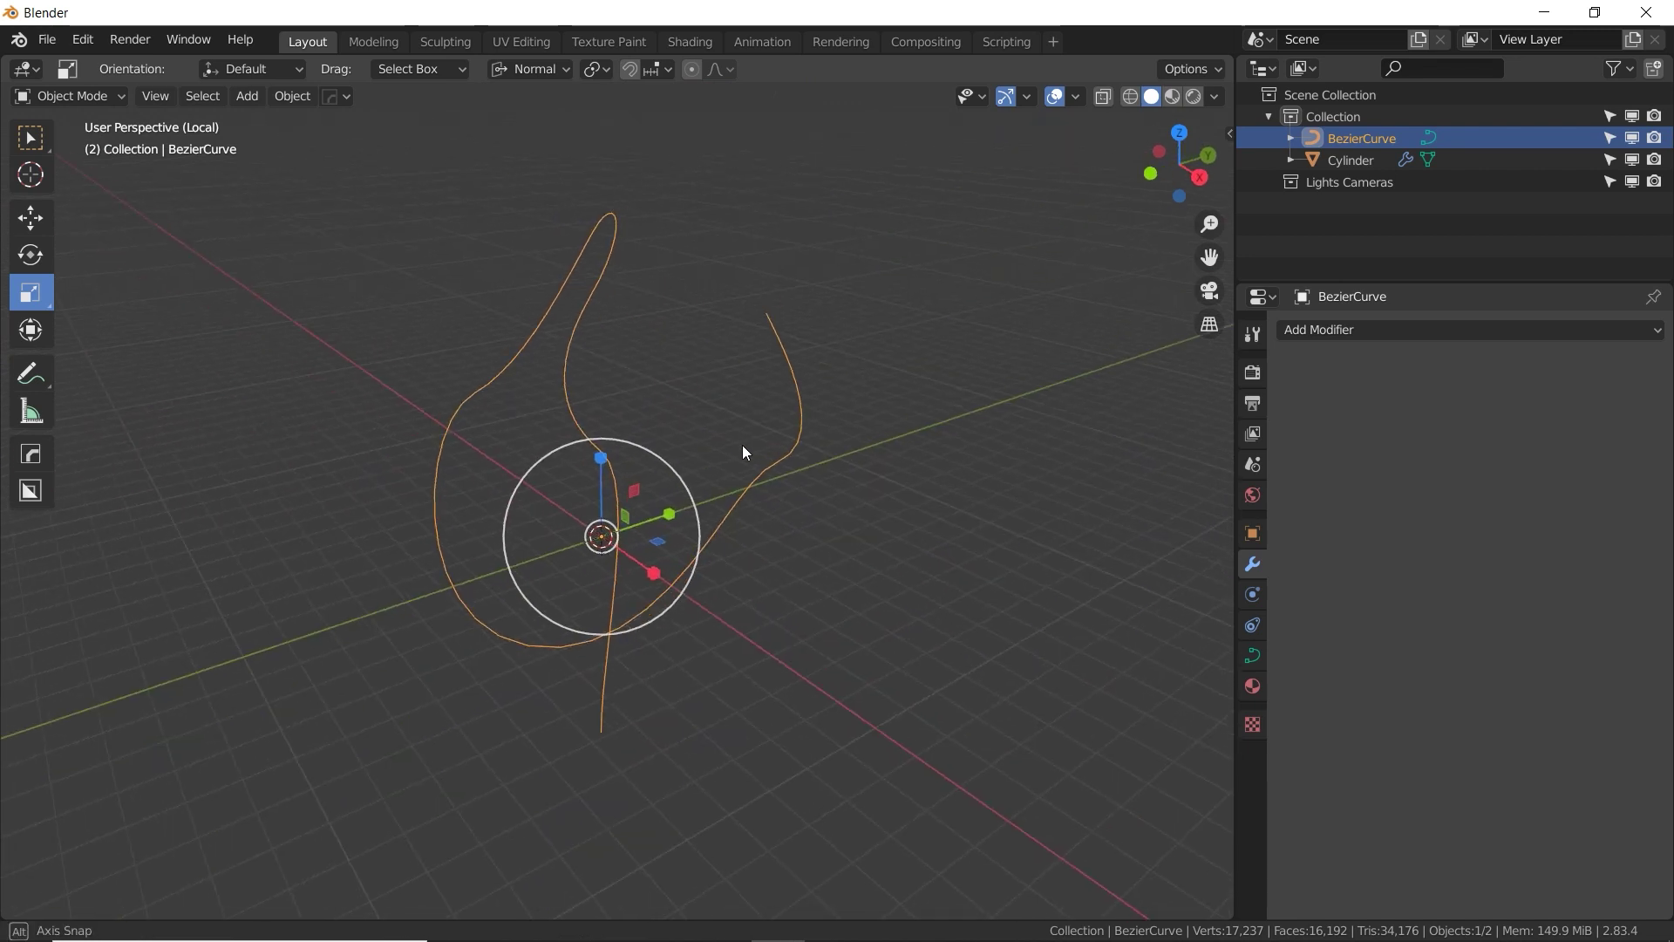
# Select the arrayed cylinder and leave local view.
pyautogui.click(1328, 157)
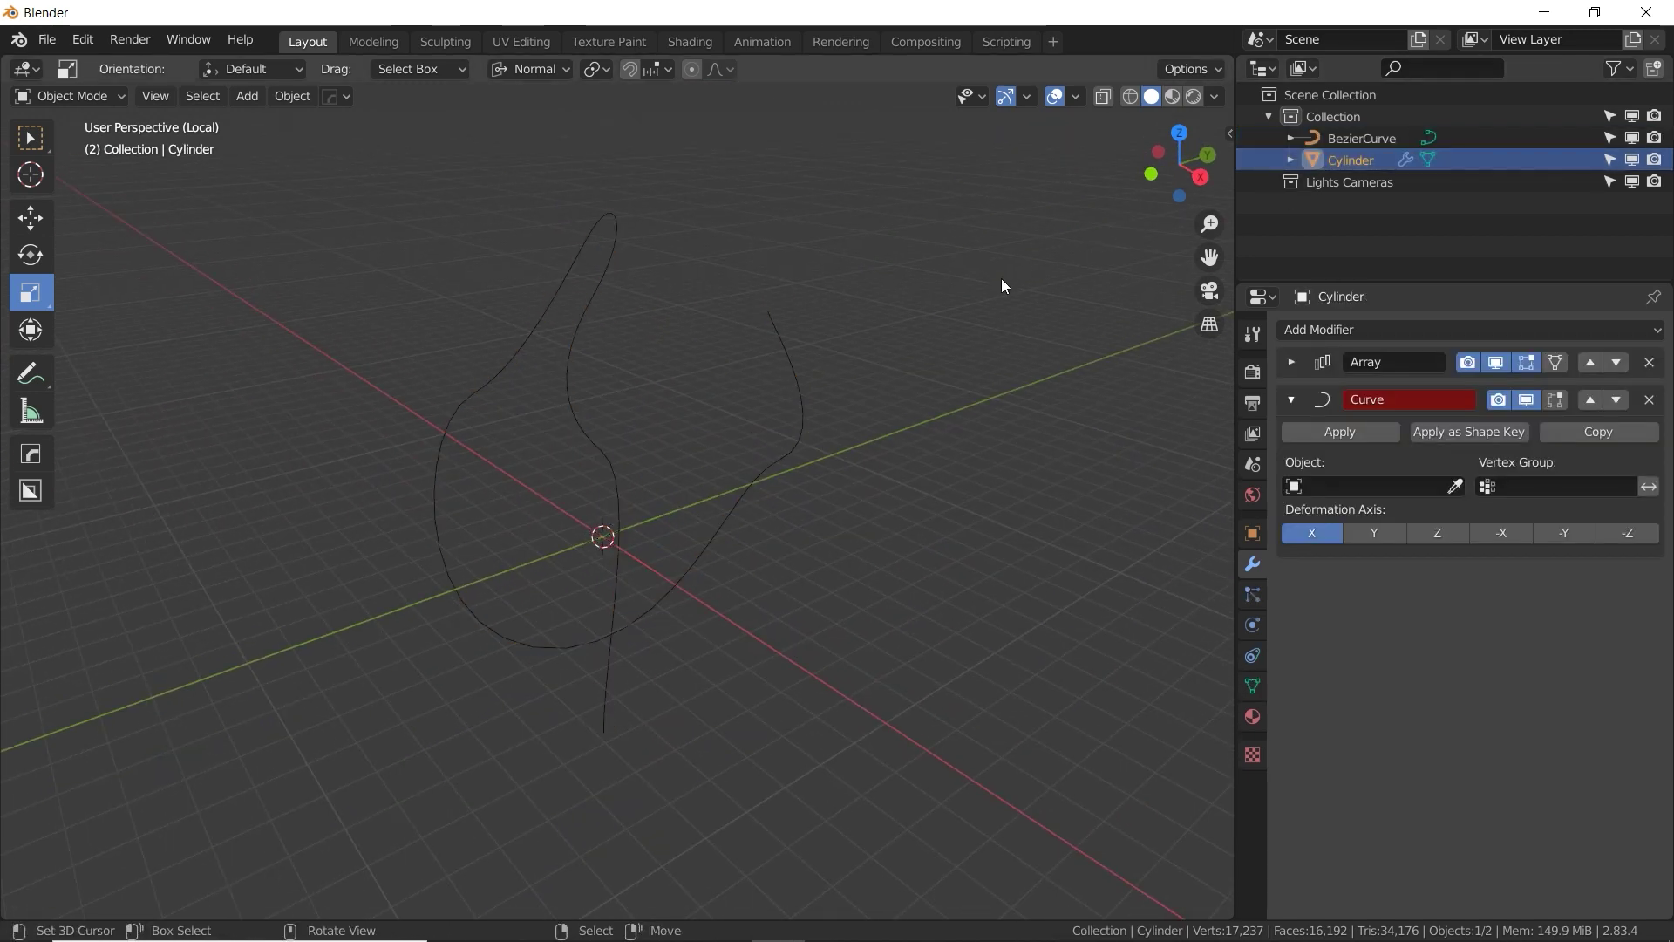
pyautogui.press('KP_Divide')
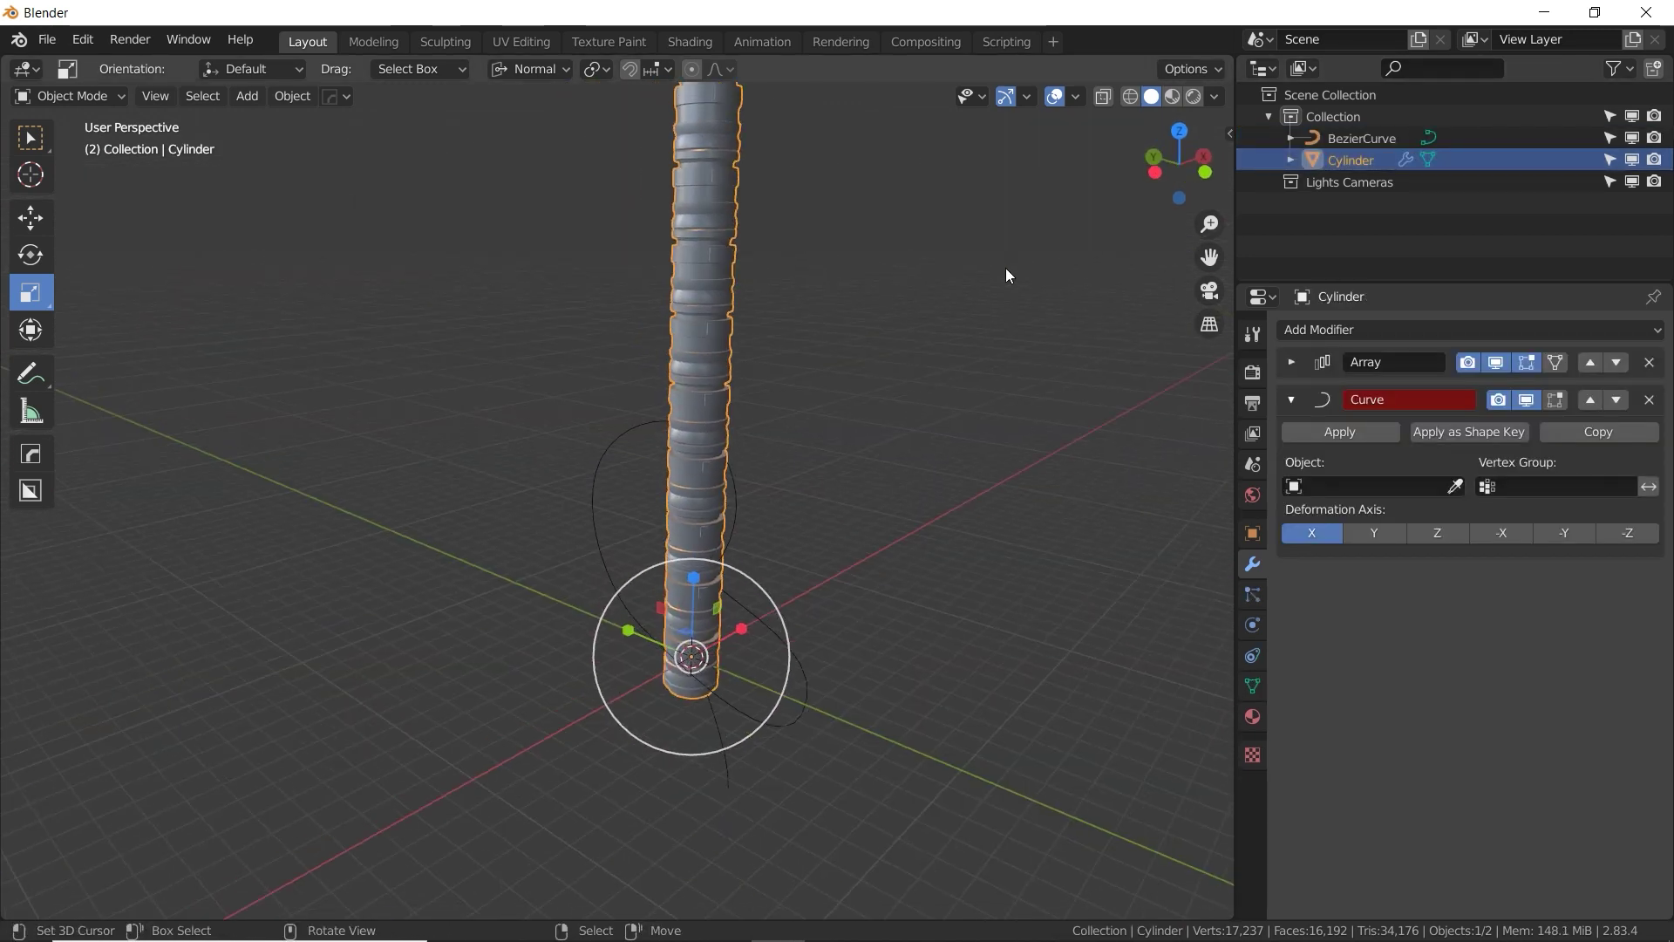
pyautogui.moveTo(1006, 268); pyautogui.dragTo(657, 464, button='middle')
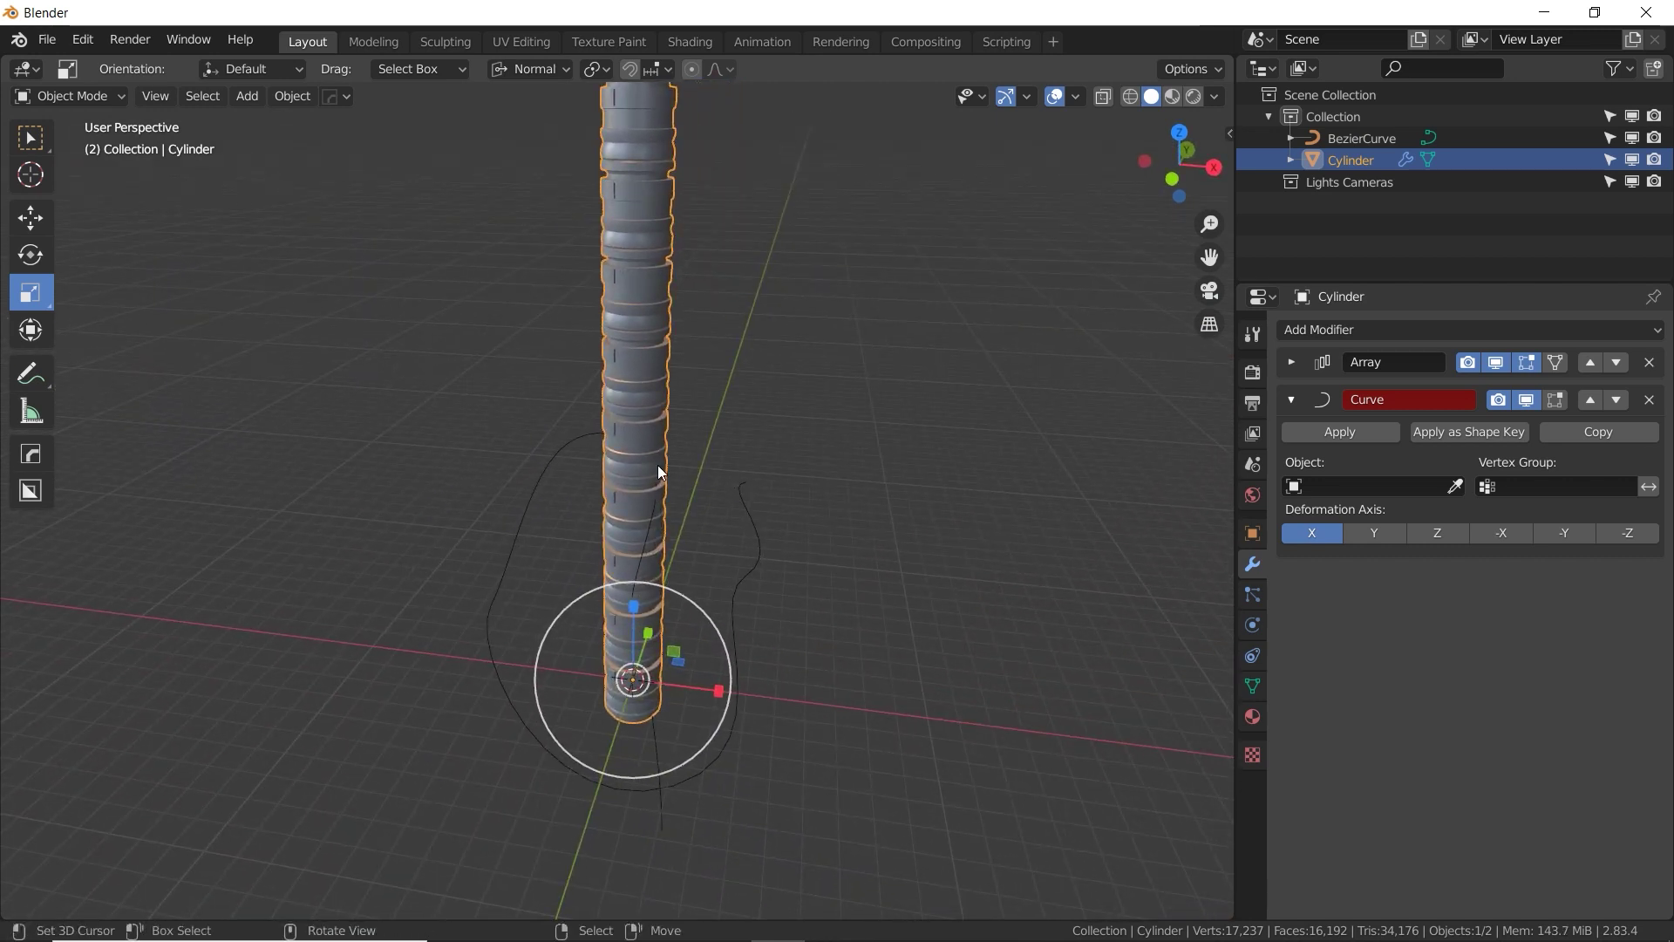
# Assign BezierCurve as the cylinder's Curve modifier object and set the deformation axis to Z.
pyautogui.click(1302, 492)
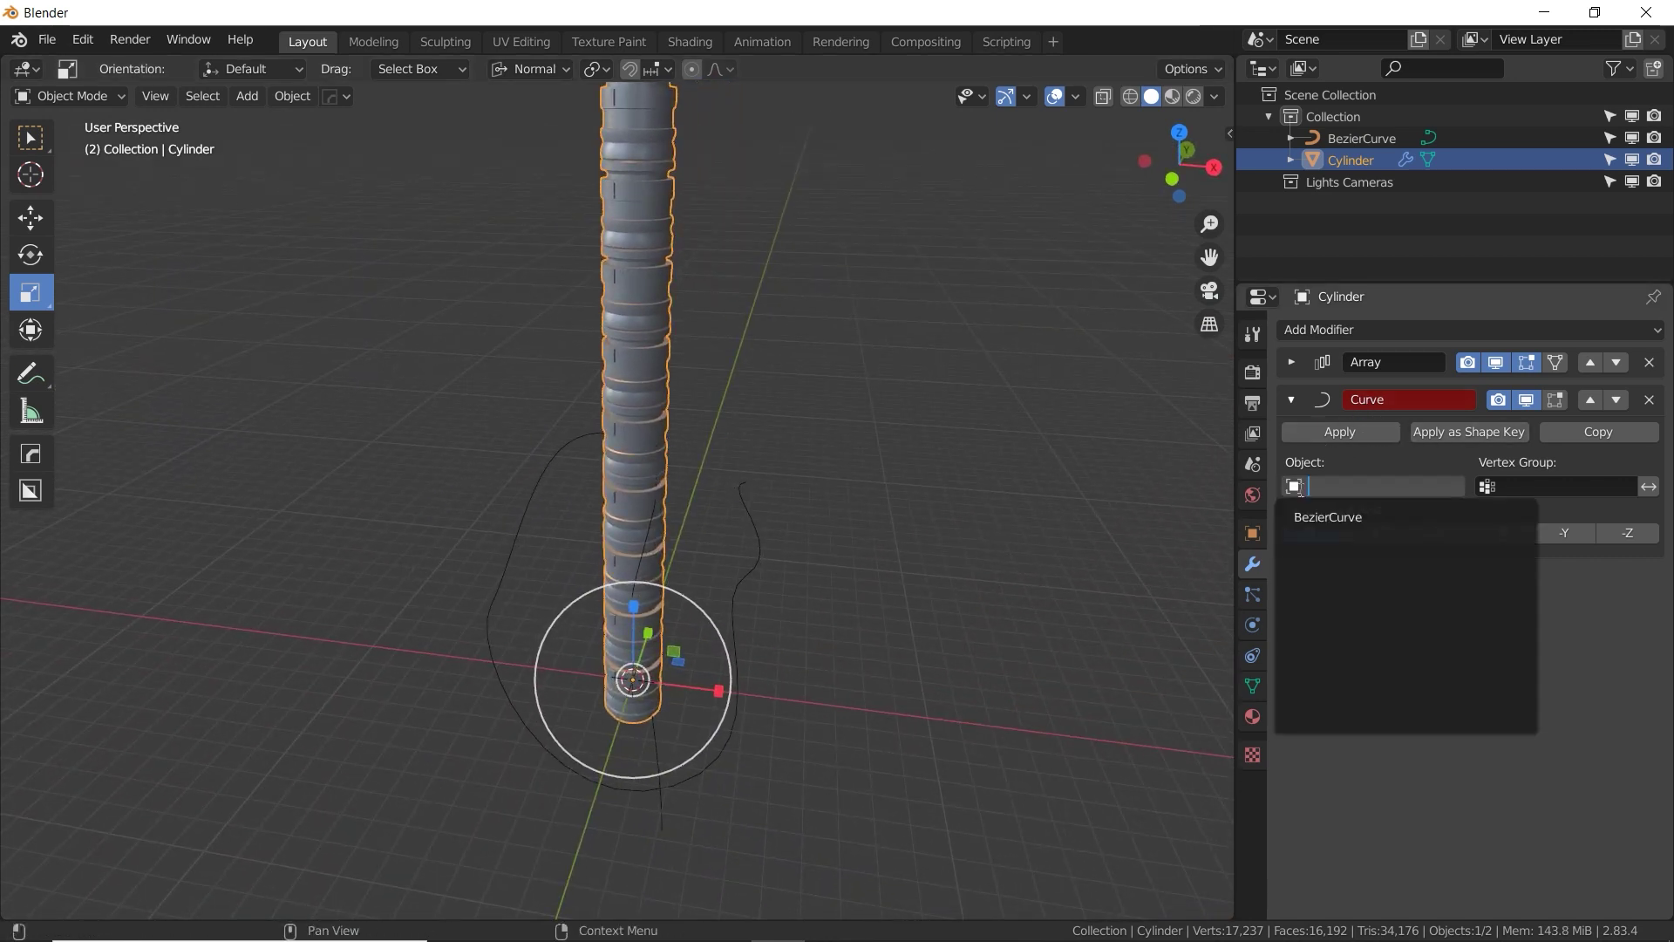
pyautogui.click(1315, 518)
pyautogui.moveTo(866, 433); pyautogui.dragTo(872, 370, button='middle')
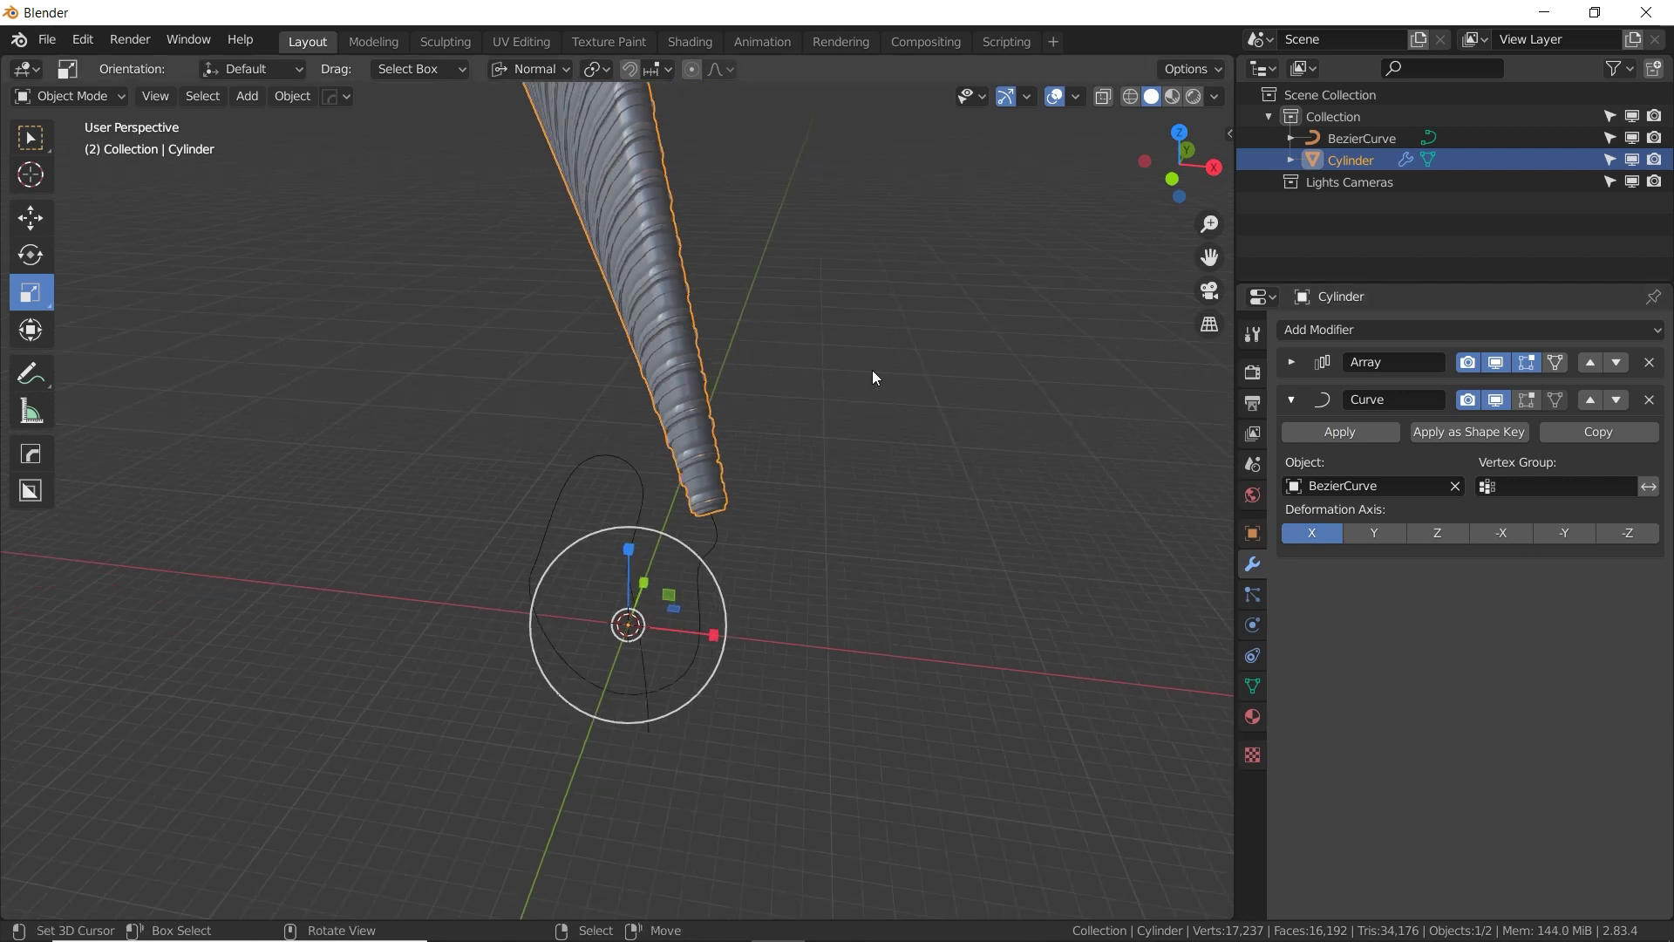
pyautogui.click(1376, 534)
pyautogui.click(1291, 364)
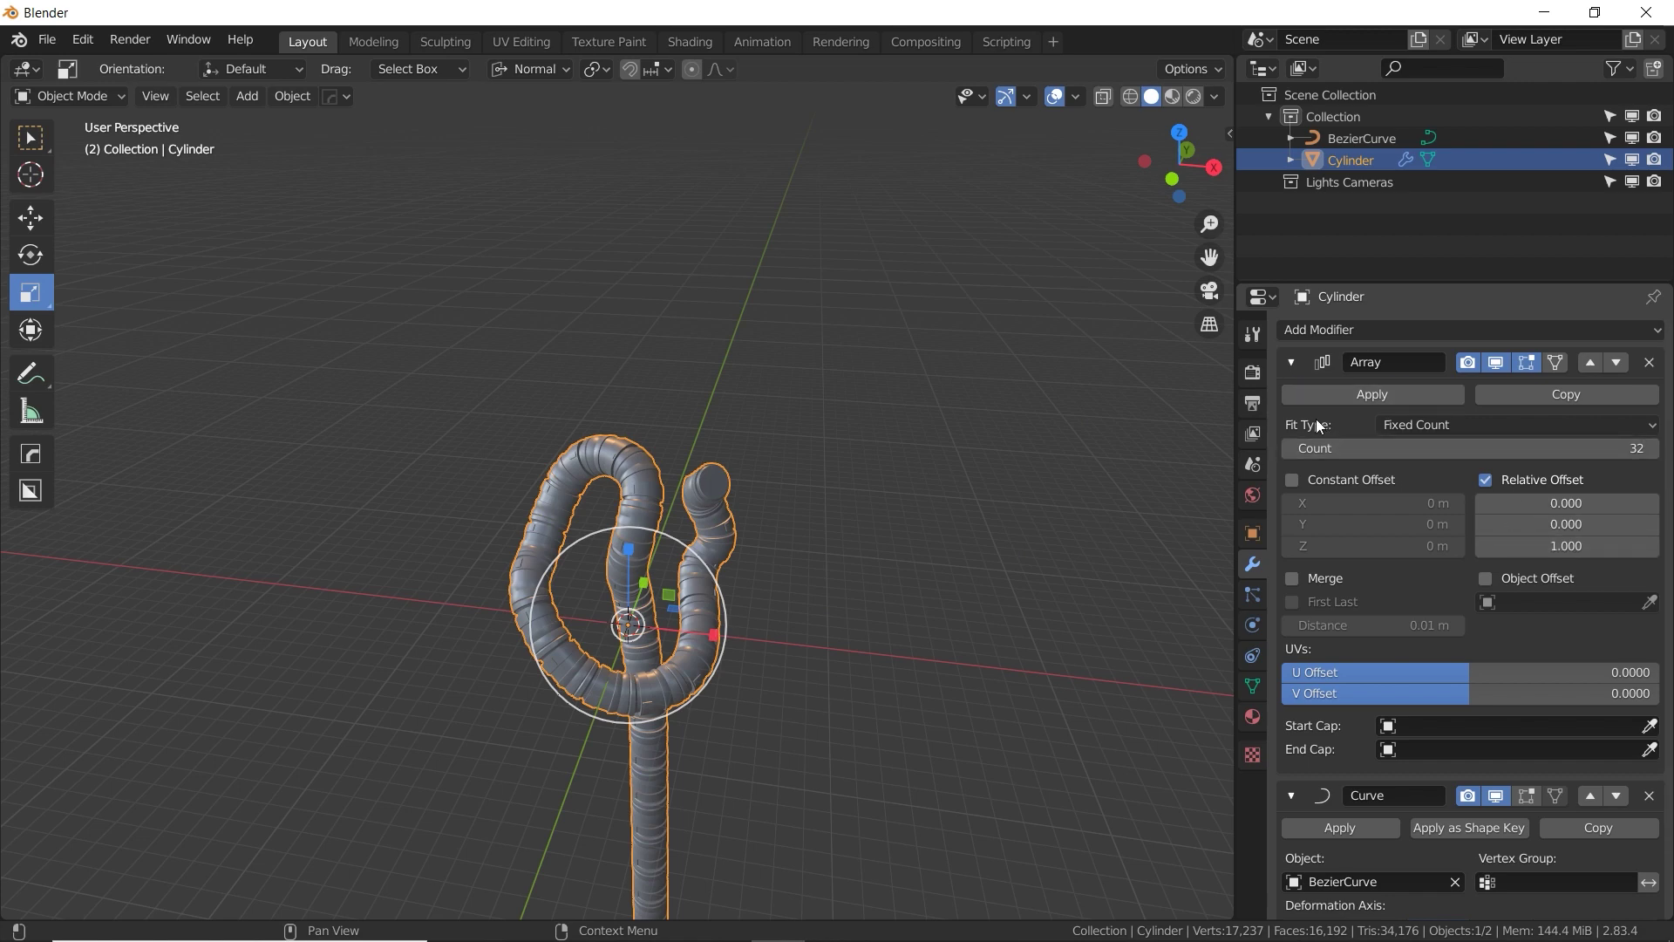
pyautogui.click(1291, 363)
# Slide the cylinder along the curve by moving it about -13.35 m and then about 3.3 m along its normal Z axis.
pyautogui.press('g')
pyautogui.press('z')
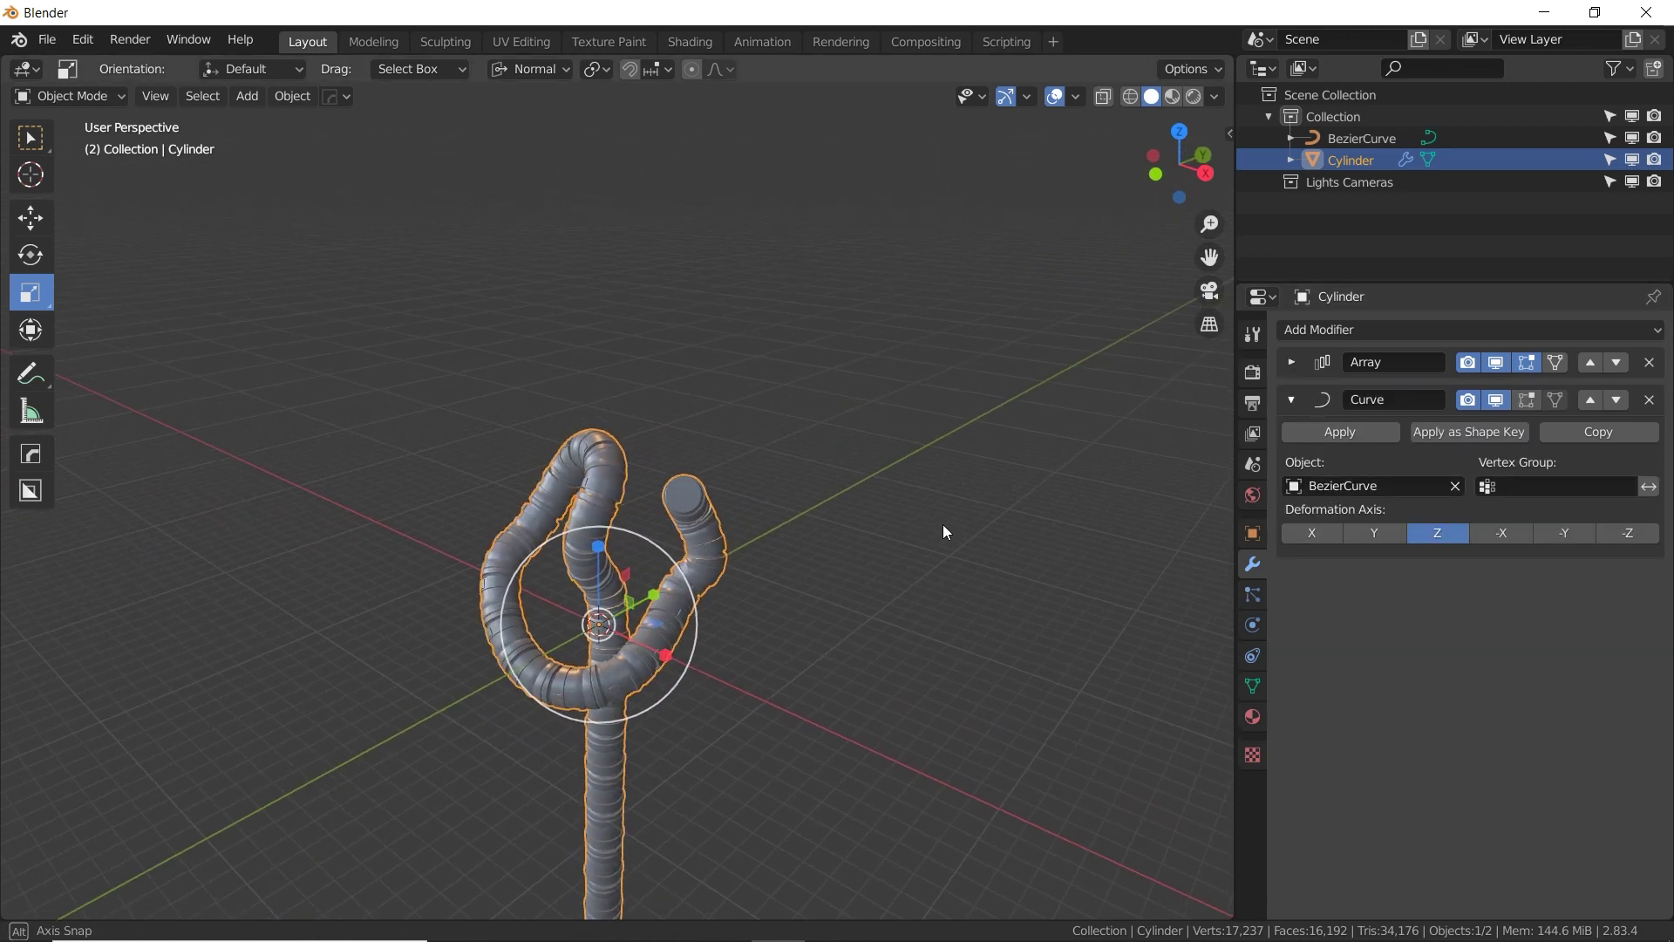
pyautogui.click(943, 525)
pyautogui.moveTo(943, 525); pyautogui.dragTo(763, 484, button='middle')
pyautogui.press('g')
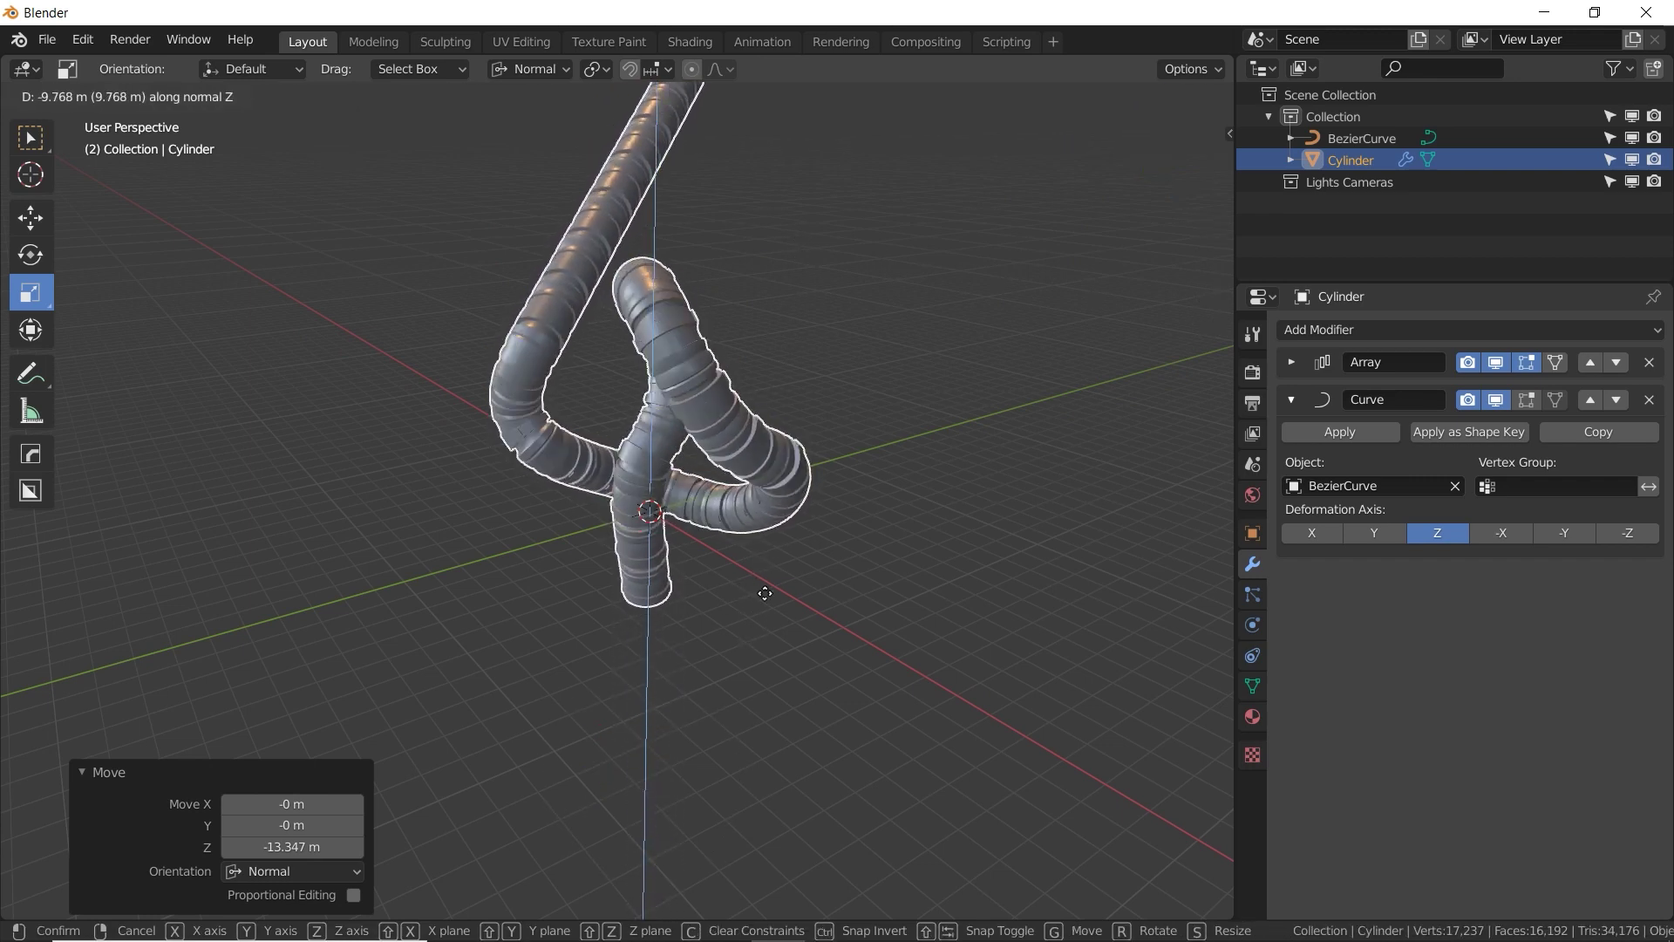
pyautogui.click(766, 430)
# Try moving the cylinder sideways along its normal X and Y axes, off the curve's path.
pyautogui.press('g')
pyautogui.press('x')
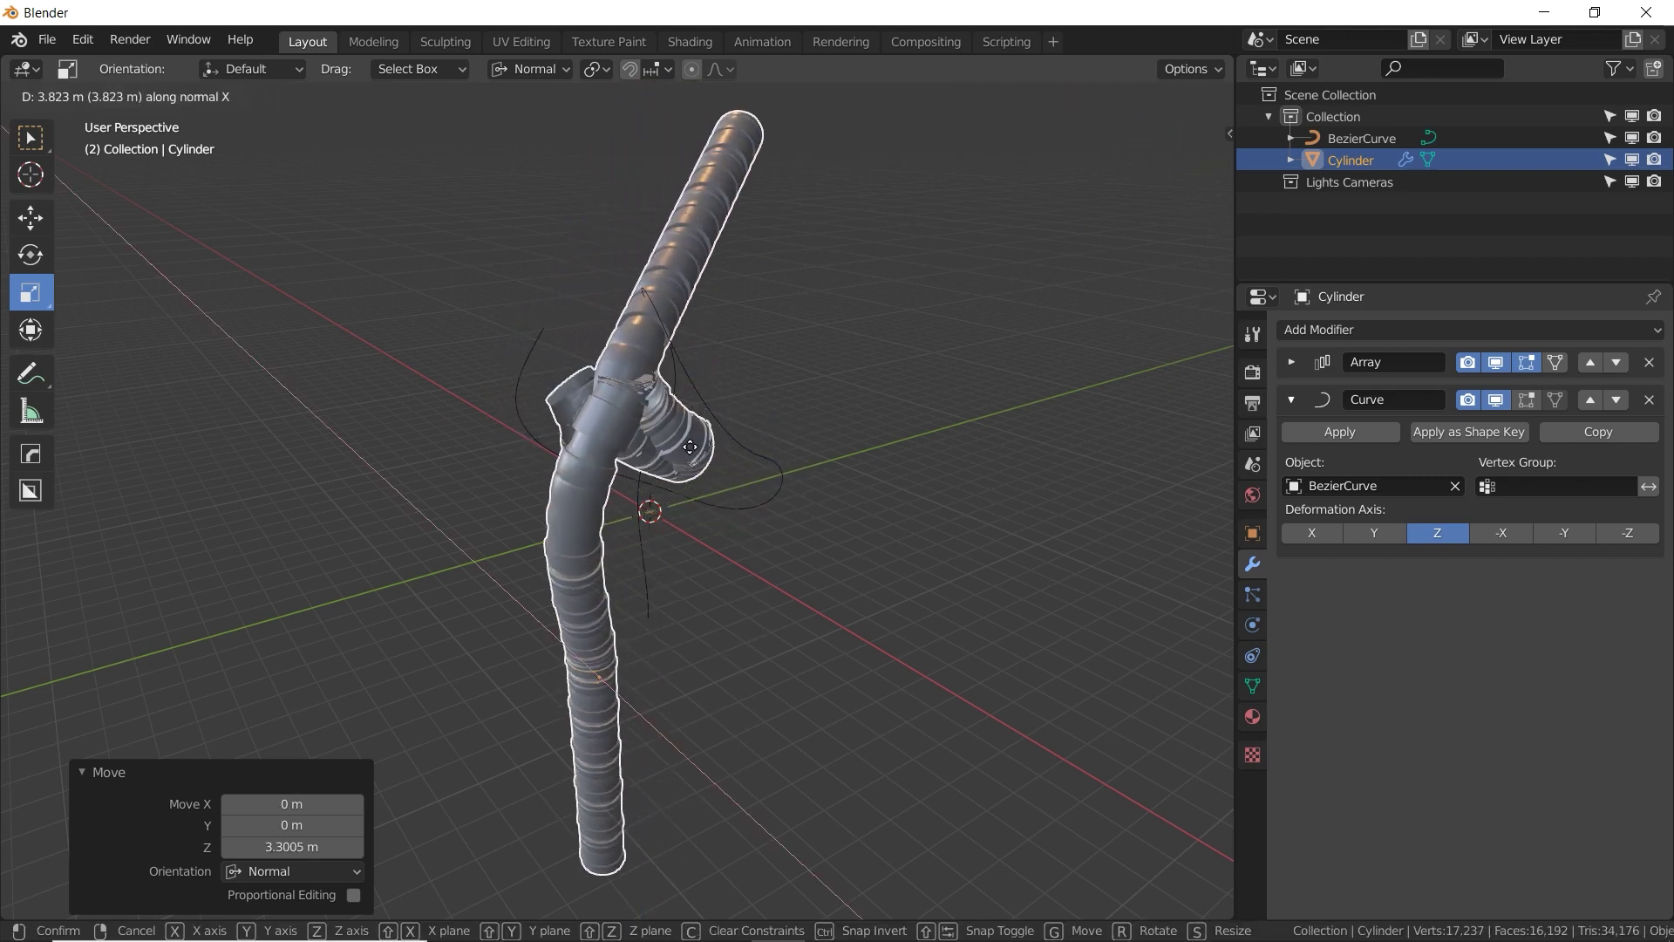
pyautogui.press('y')
pyautogui.press('Escape')
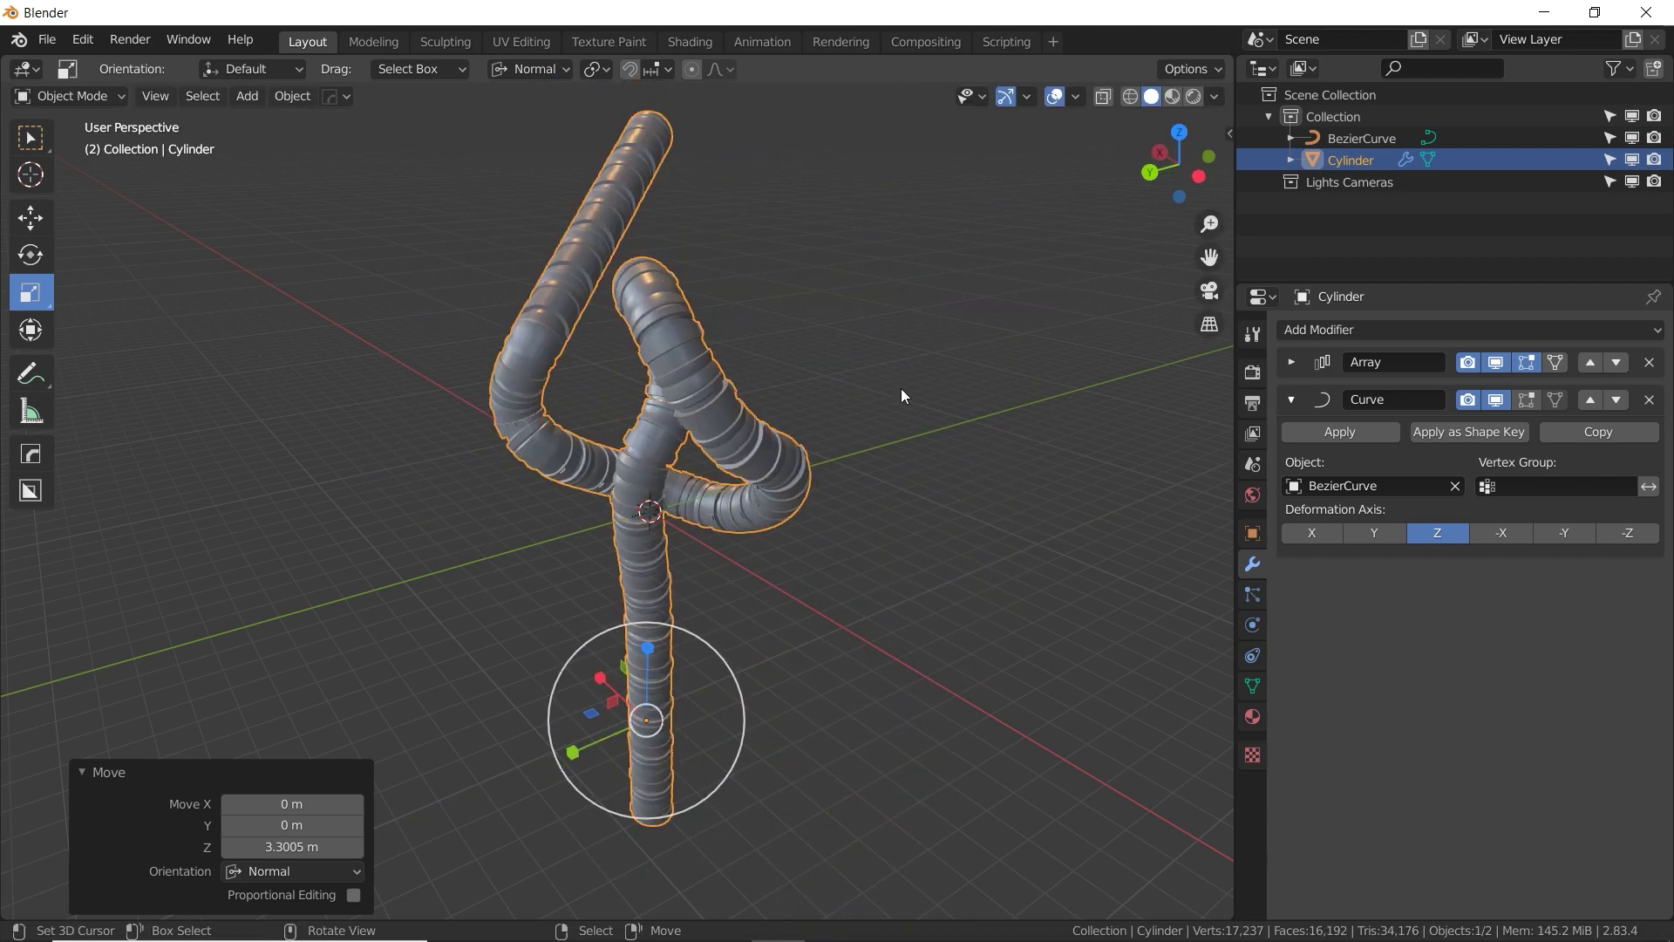
# Select the BezierCurve and try moving it freely away from the cylinder.
pyautogui.moveTo(902, 389); pyautogui.dragTo(985, 456, button='middle')
pyautogui.scroll(3, 605, 579)
pyautogui.moveTo(608, 586); pyautogui.dragTo(523, 610, button='middle')
pyautogui.click(1308, 141)
pyautogui.moveTo(925, 375); pyautogui.dragTo(788, 468, button='middle')
pyautogui.press('g')
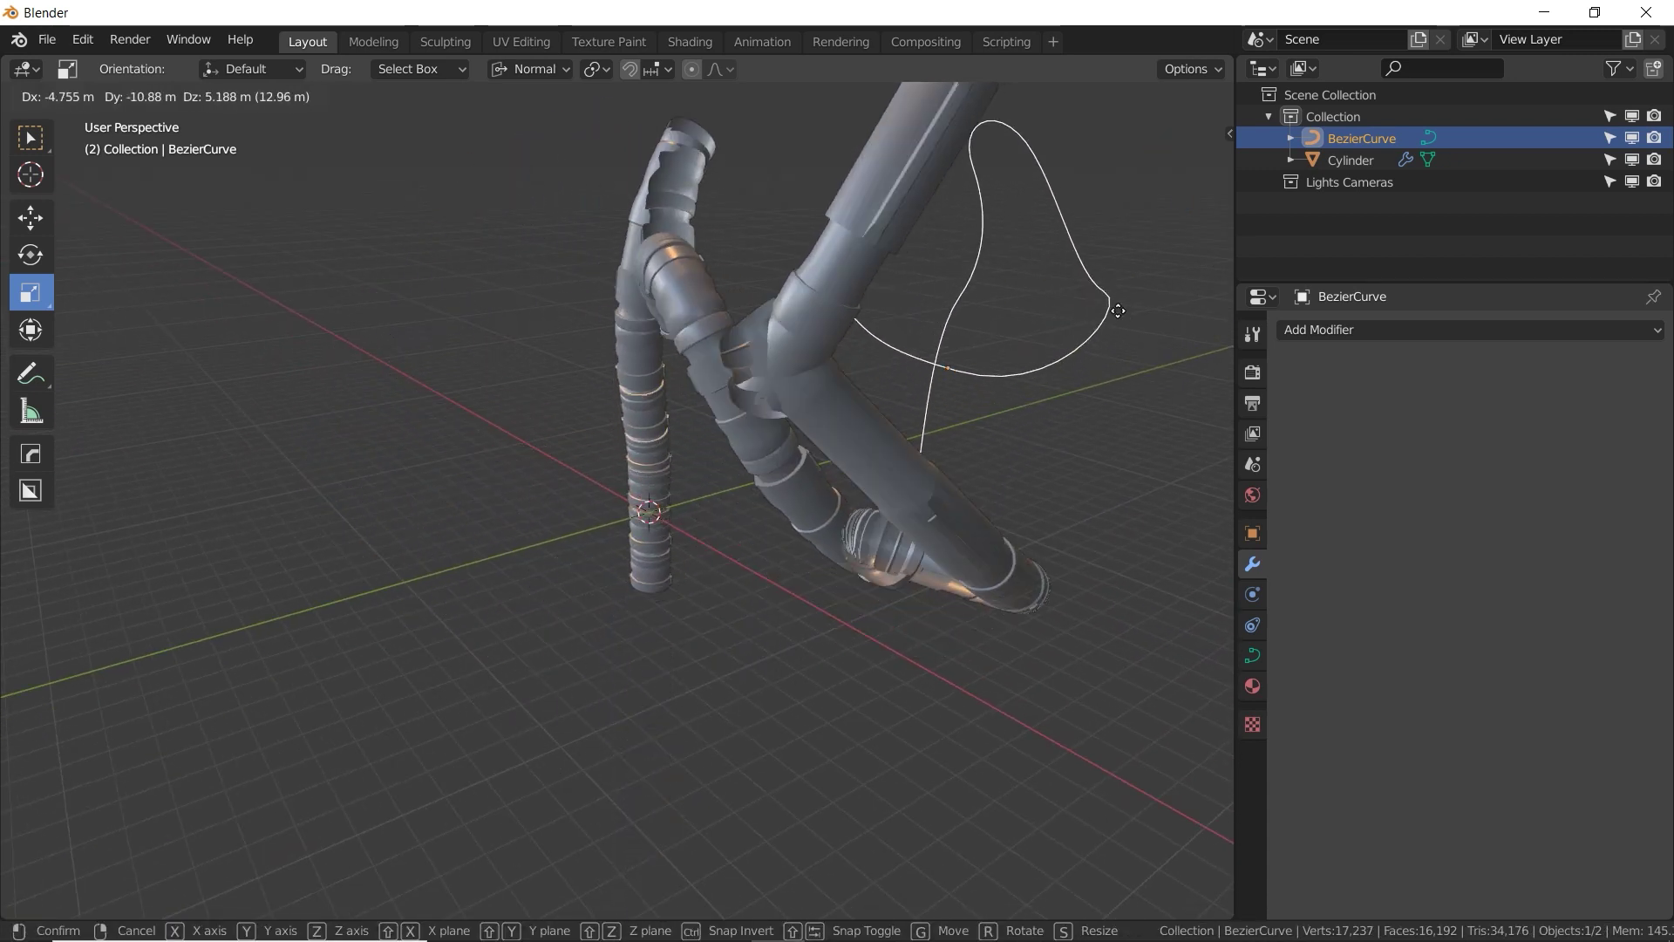
pyautogui.press('Escape')
# Select the cylinder again and move it about -8.11 m along its normal Z axis.
pyautogui.moveTo(731, 494); pyautogui.dragTo(646, 553, button='middle')
pyautogui.click(1348, 159)
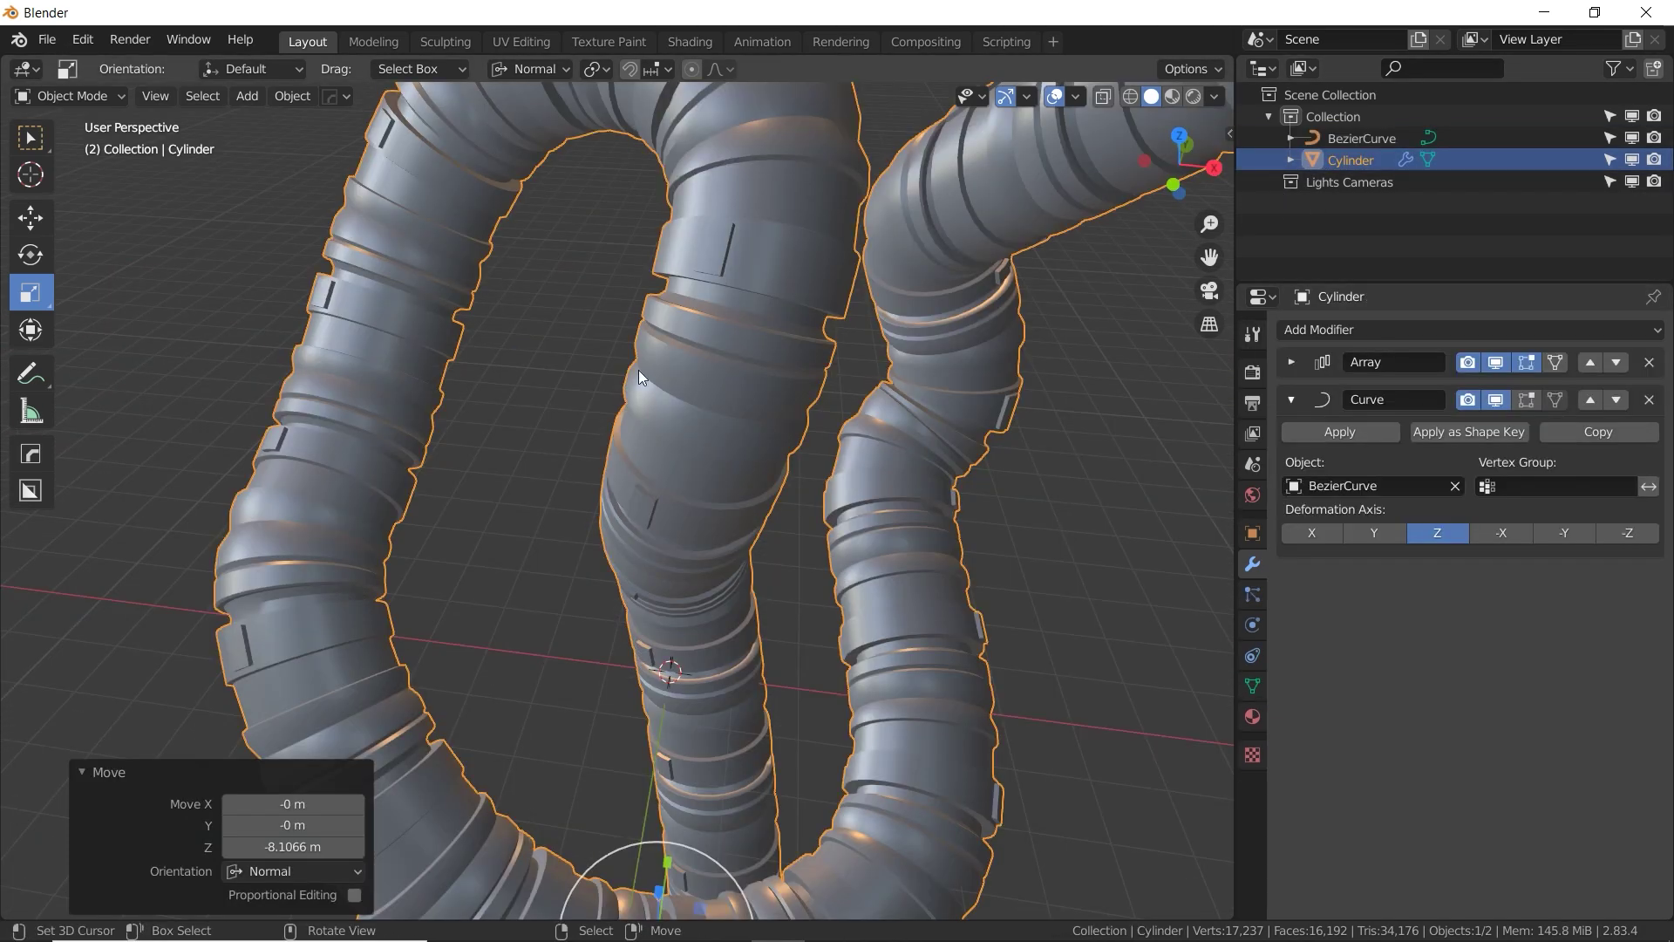
pyautogui.moveTo(638, 370); pyautogui.dragTo(701, 523, button='middle')
pyautogui.moveTo(755, 431); pyautogui.dragTo(670, 521, button='middle')
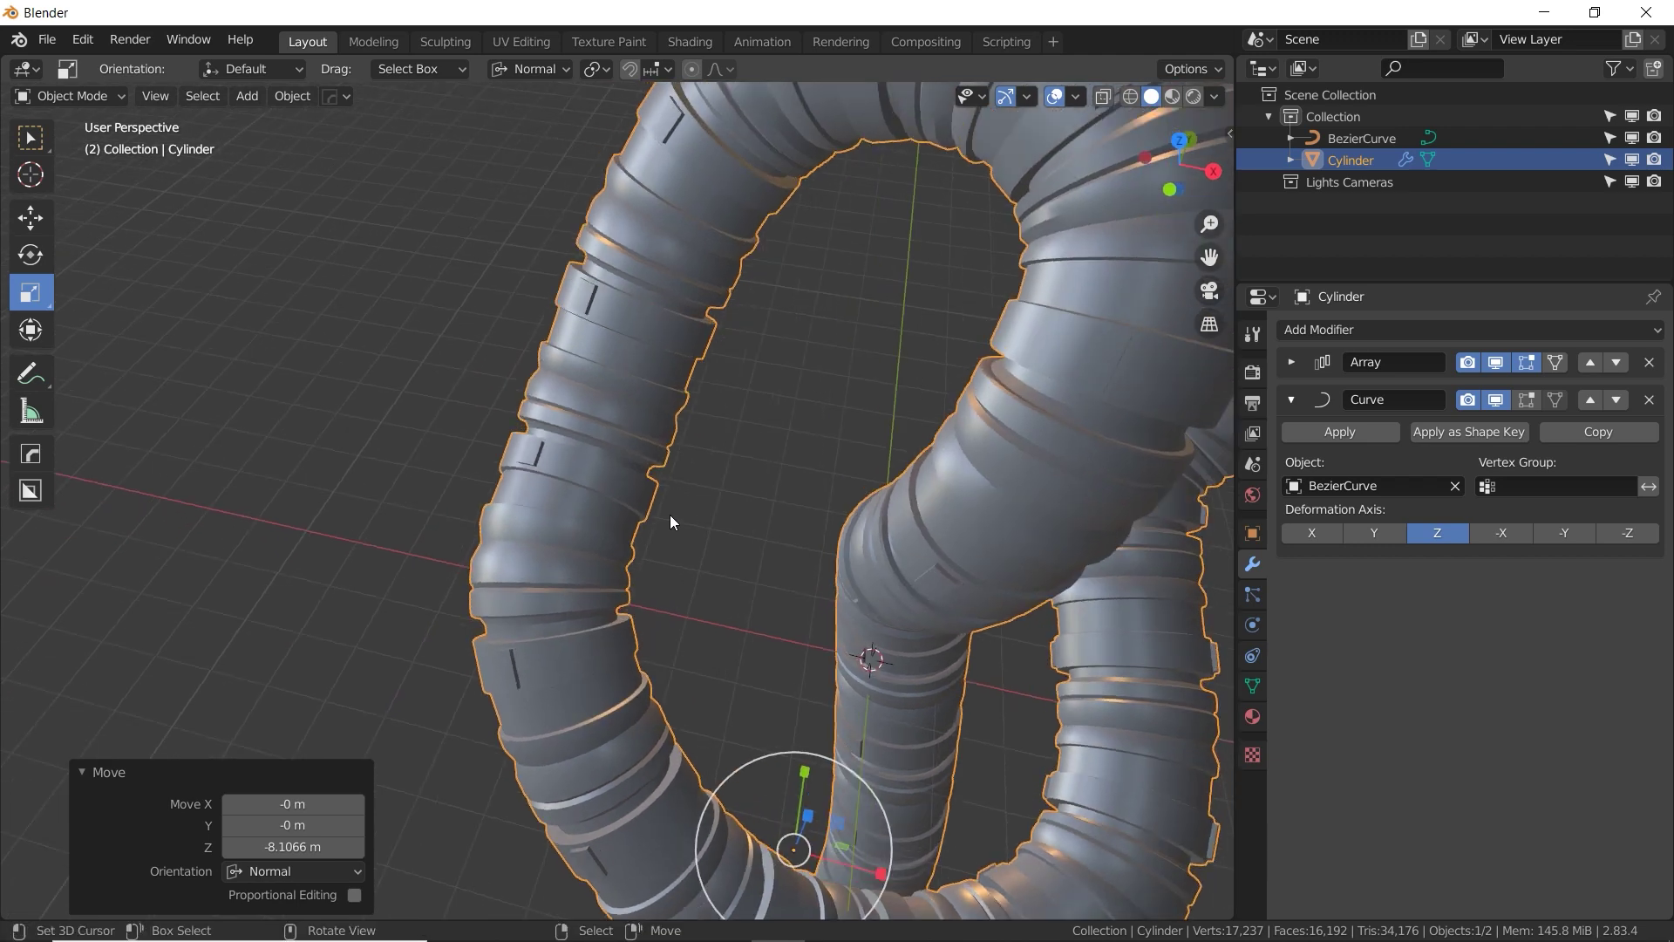
# Show the Array and Curve modifiers on the cylinder's edit cage in Edit Mode and select a lengthwise face loop on the bent tube.
pyautogui.press('Tab')
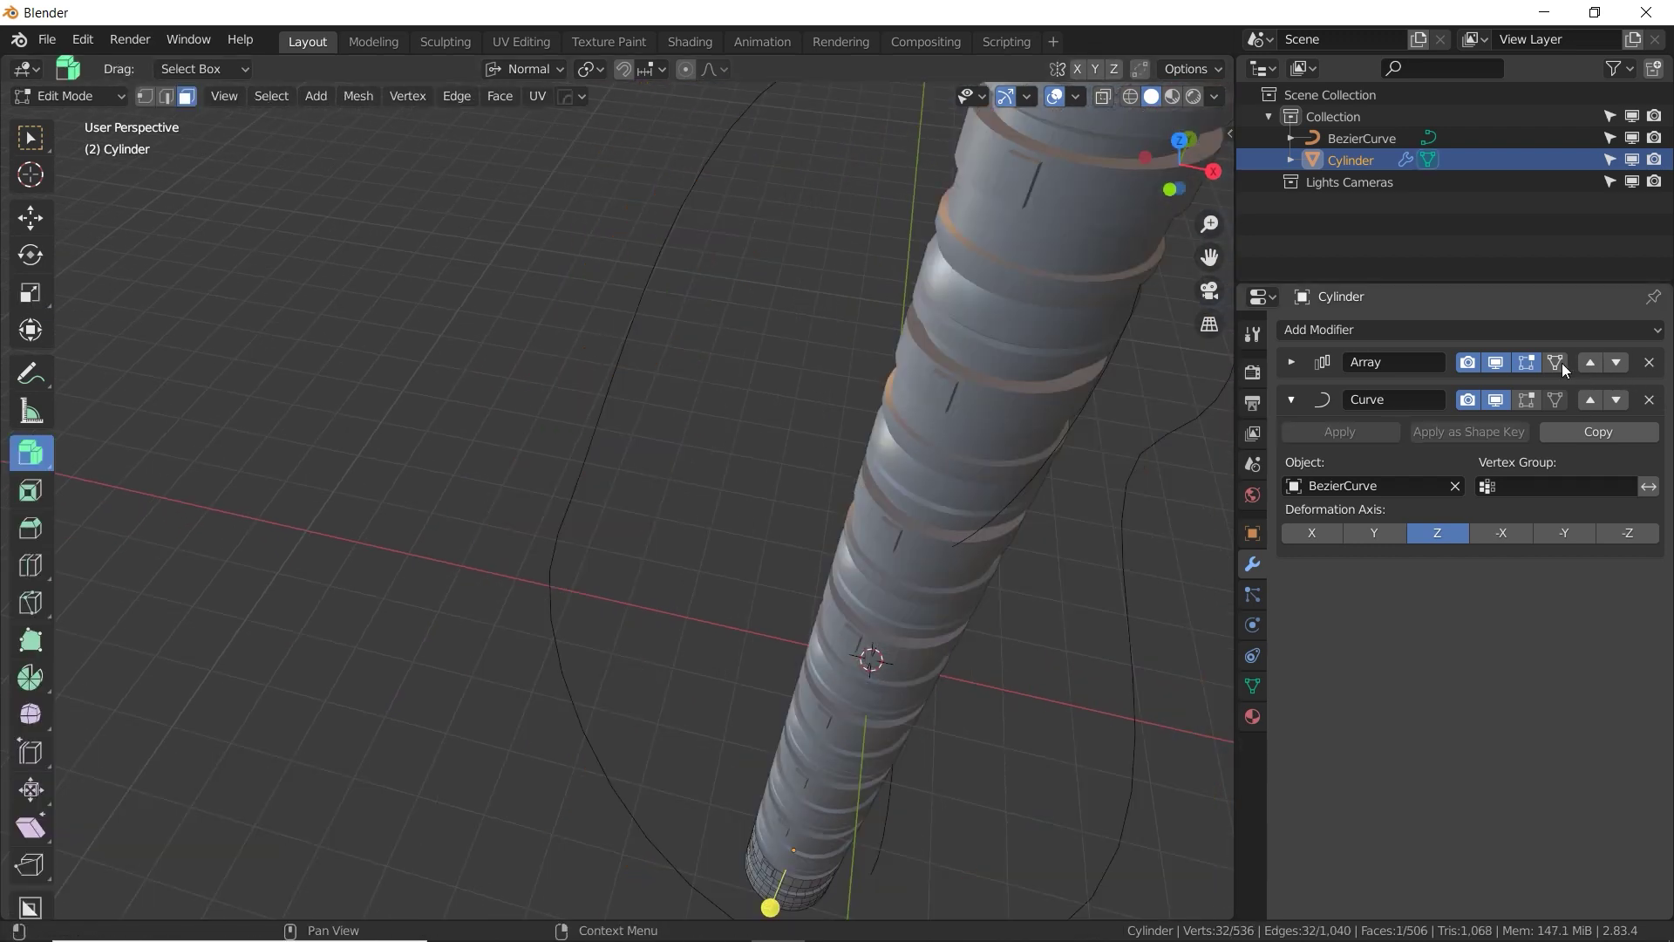
pyautogui.click(1525, 402)
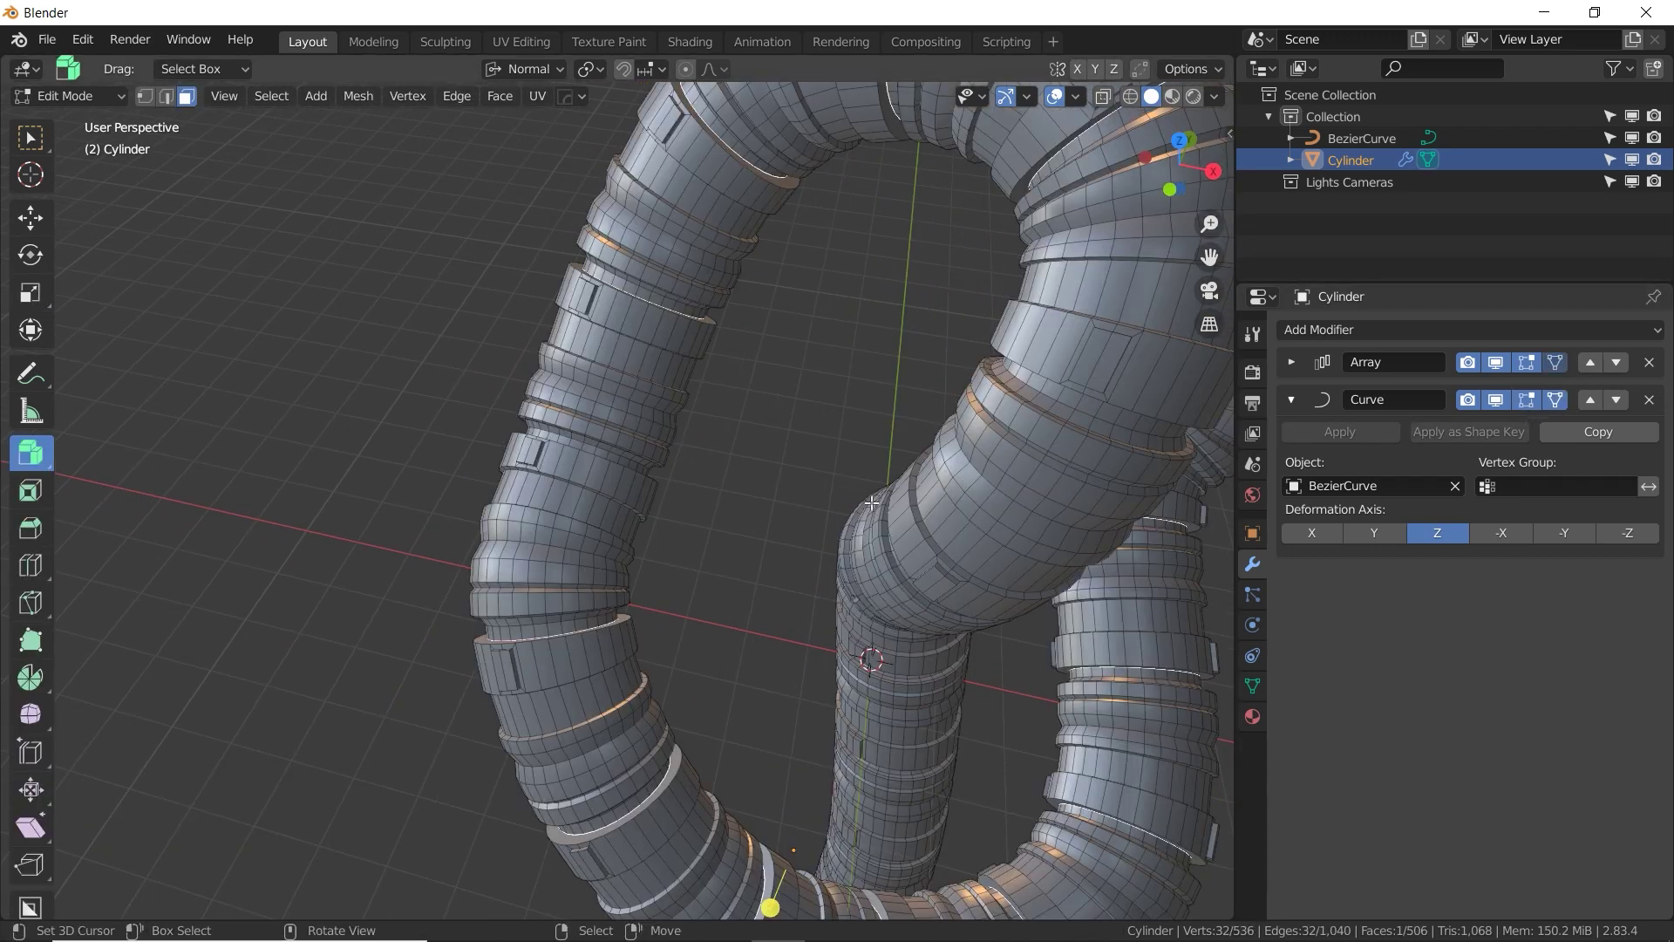
pyautogui.moveTo(551, 515); pyautogui.dragTo(535, 429, button='middle')
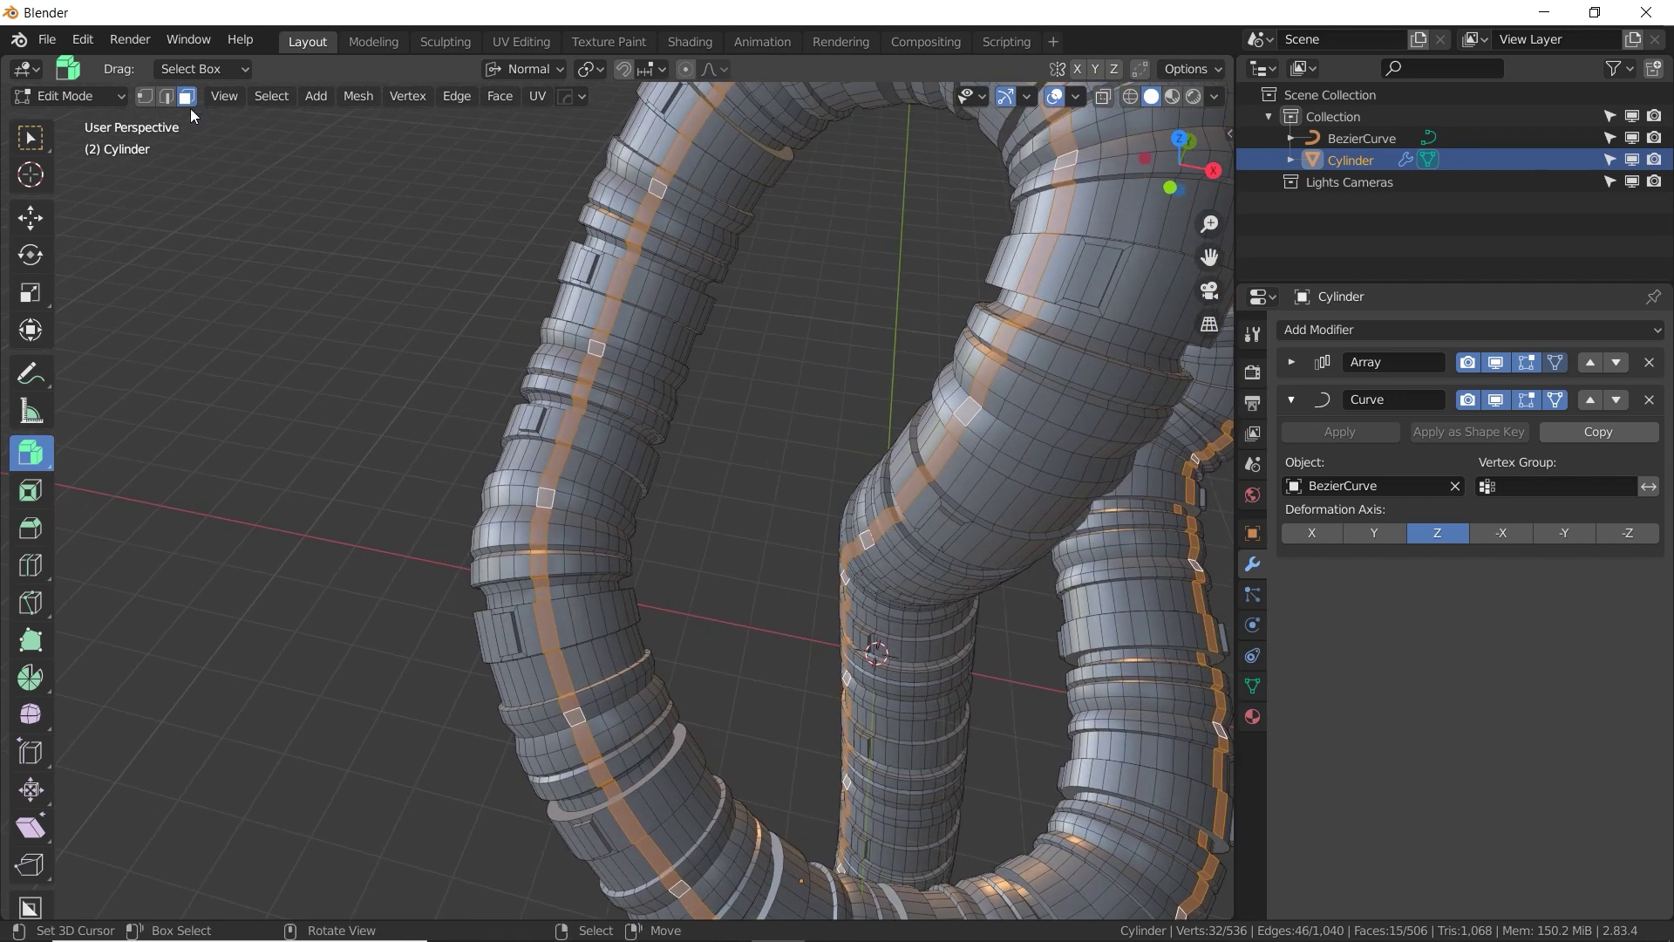
pyautogui.moveTo(689, 408)
pyautogui.mouseDown(button='middle')
pyautogui.moveTo(567, 553)
pyautogui.moveTo(688, 497)
pyautogui.moveTo(811, 351)
pyautogui.moveTo(720, 413)
pyautogui.mouseUp(button='middle')
# Return to Object Mode, check the bent tube's surface up close, and clear the selection.
pyautogui.press('Tab')
pyautogui.scroll(5, 719, 413)
pyautogui.moveTo(773, 351); pyautogui.dragTo(730, 343, button='middle')
pyautogui.scroll(-5, 707, 394)
pyautogui.click(729, 343)
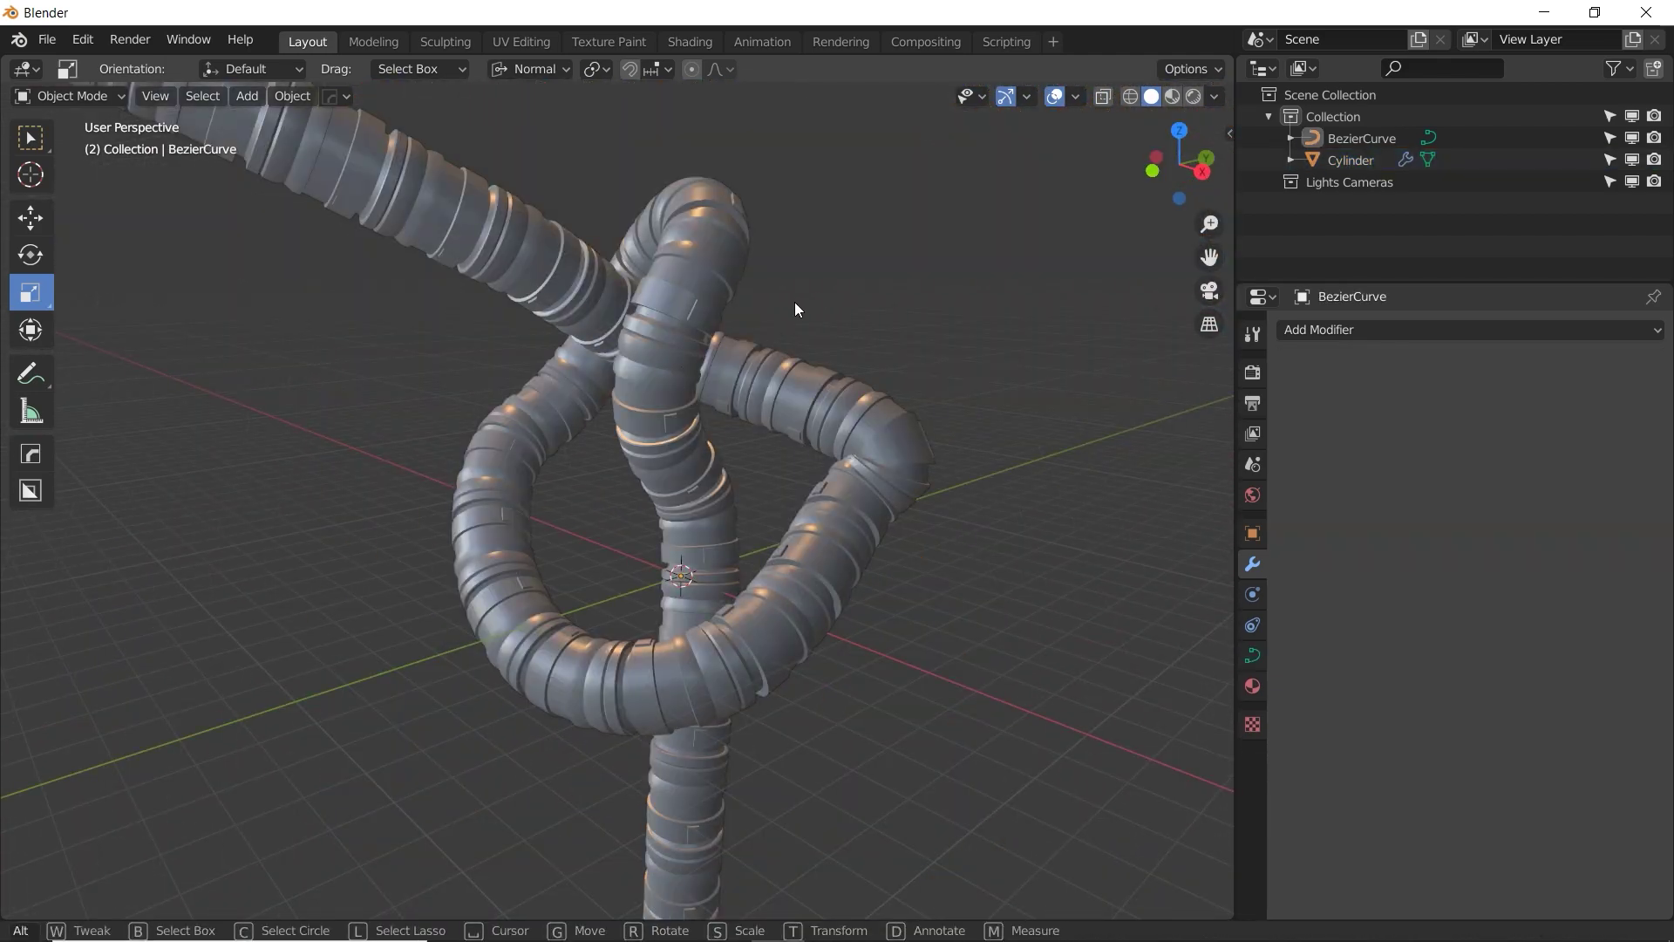